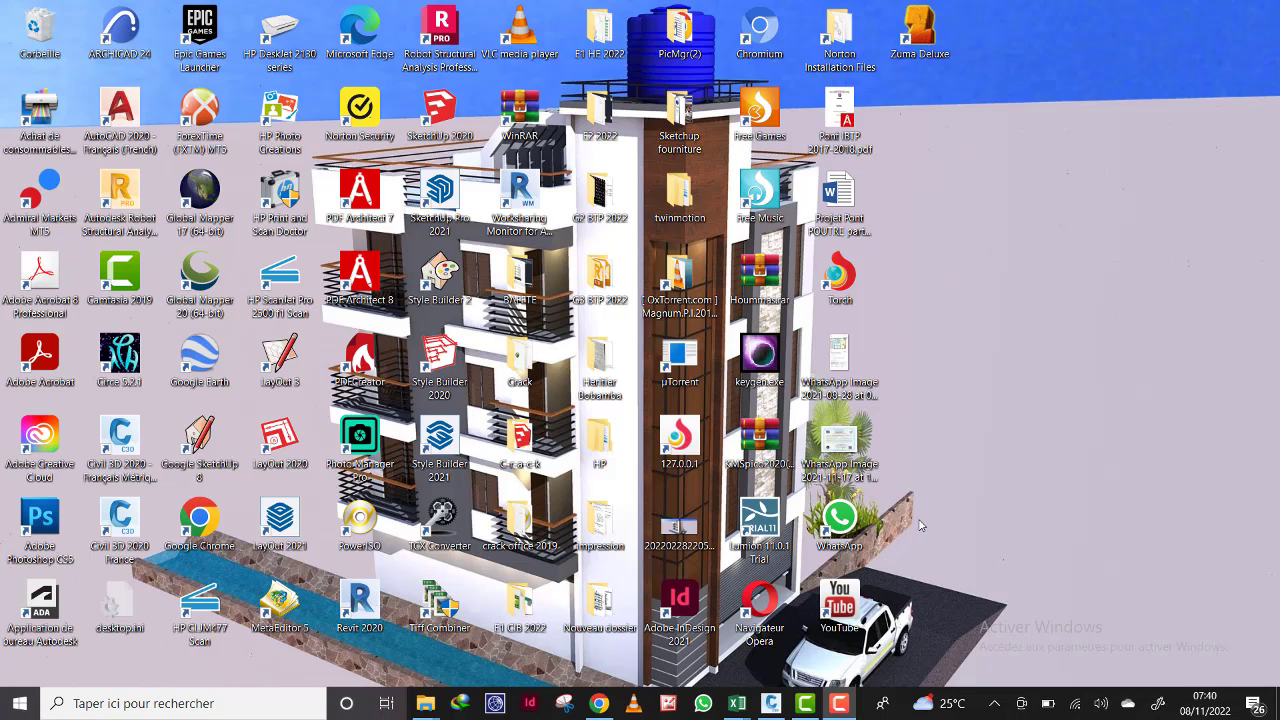
Step: Switch to Civil 3D and examine the contour lines of the terrain surface over the aerial map of the site
{"action": "left_click", "coordinate": [771, 703]}
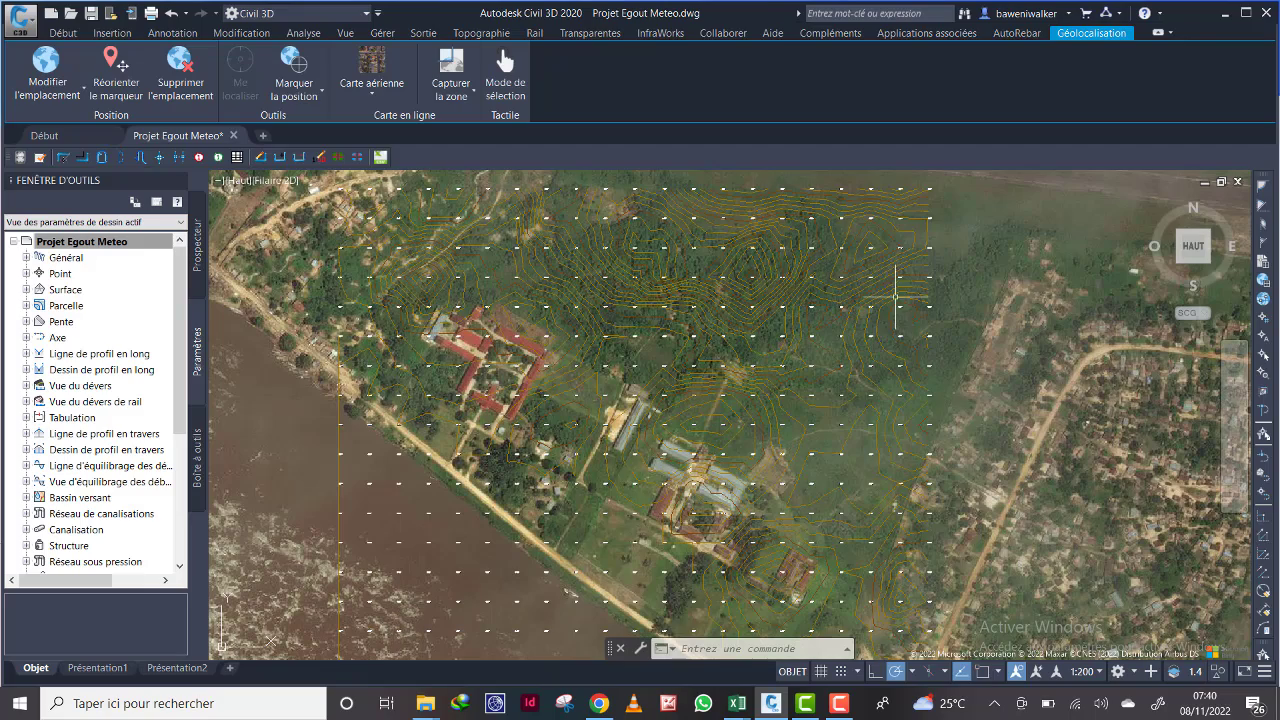
{"action": "scroll", "coordinate": [748, 350], "scroll_direction": "down", "scroll_amount": 2}
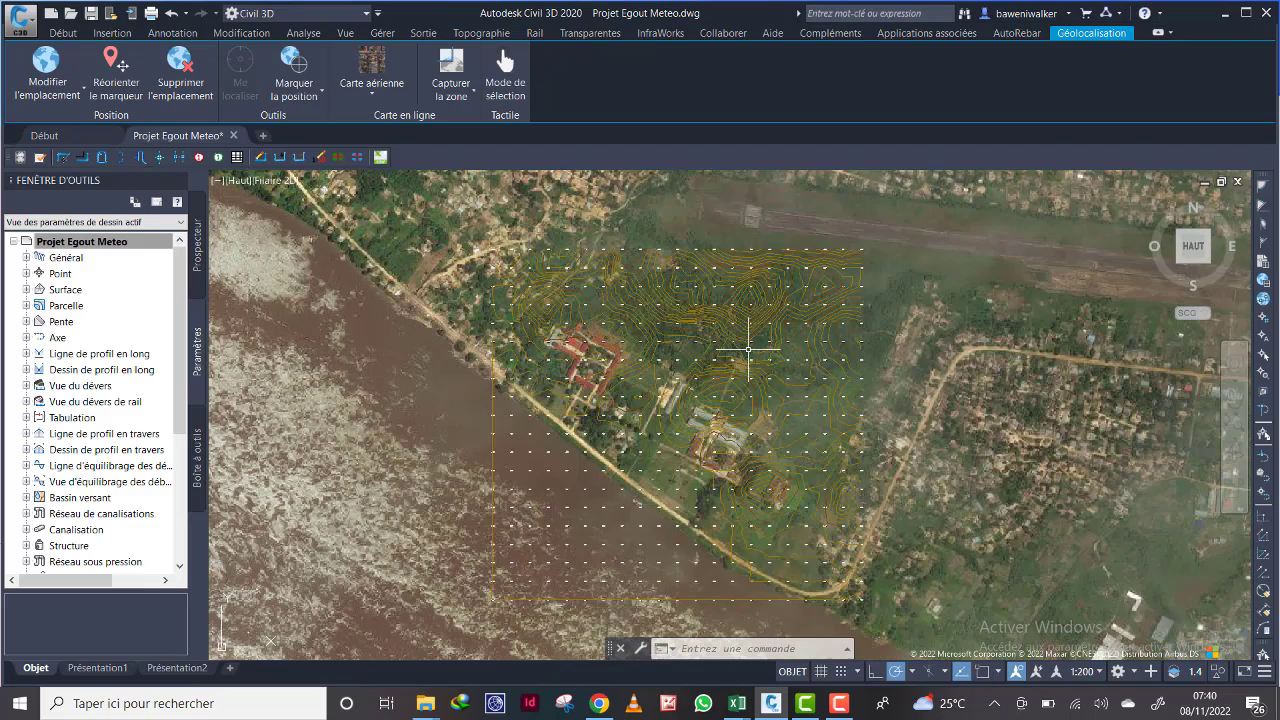
{"action": "scroll", "coordinate": [771, 334], "scroll_direction": "down", "scroll_amount": 1}
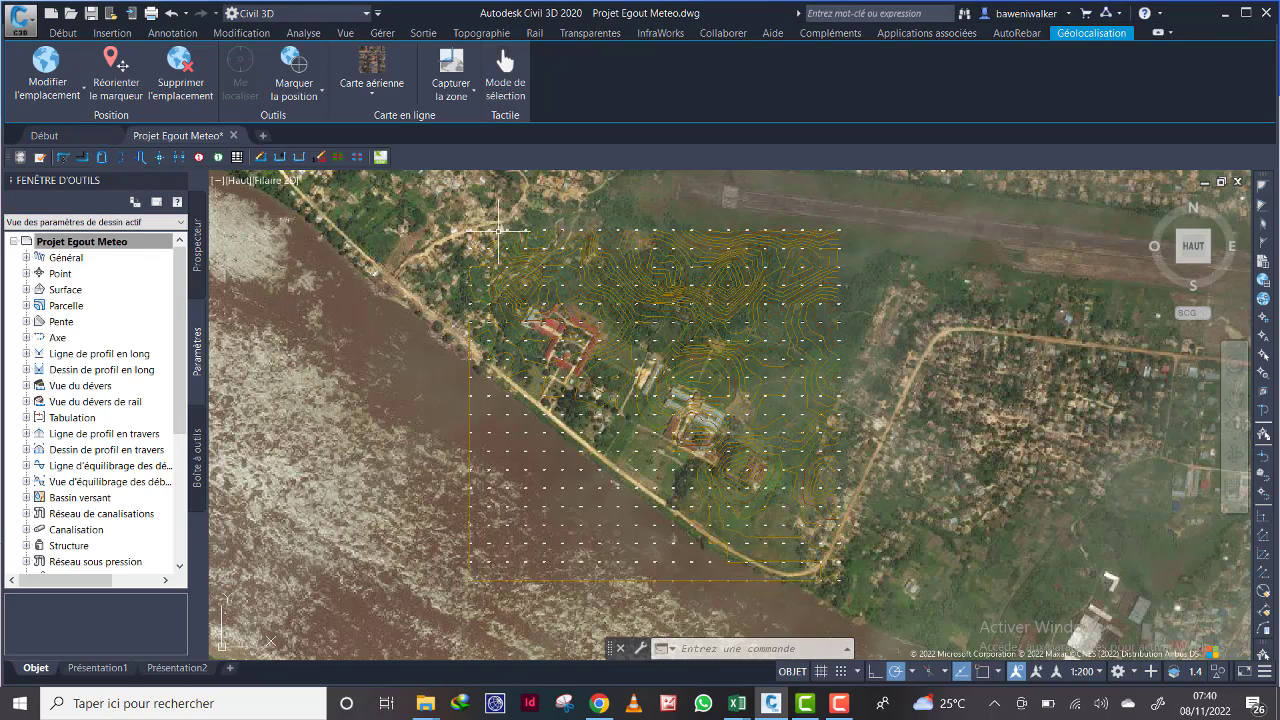
{"action": "scroll", "coordinate": [684, 236], "scroll_direction": "up", "scroll_amount": 2}
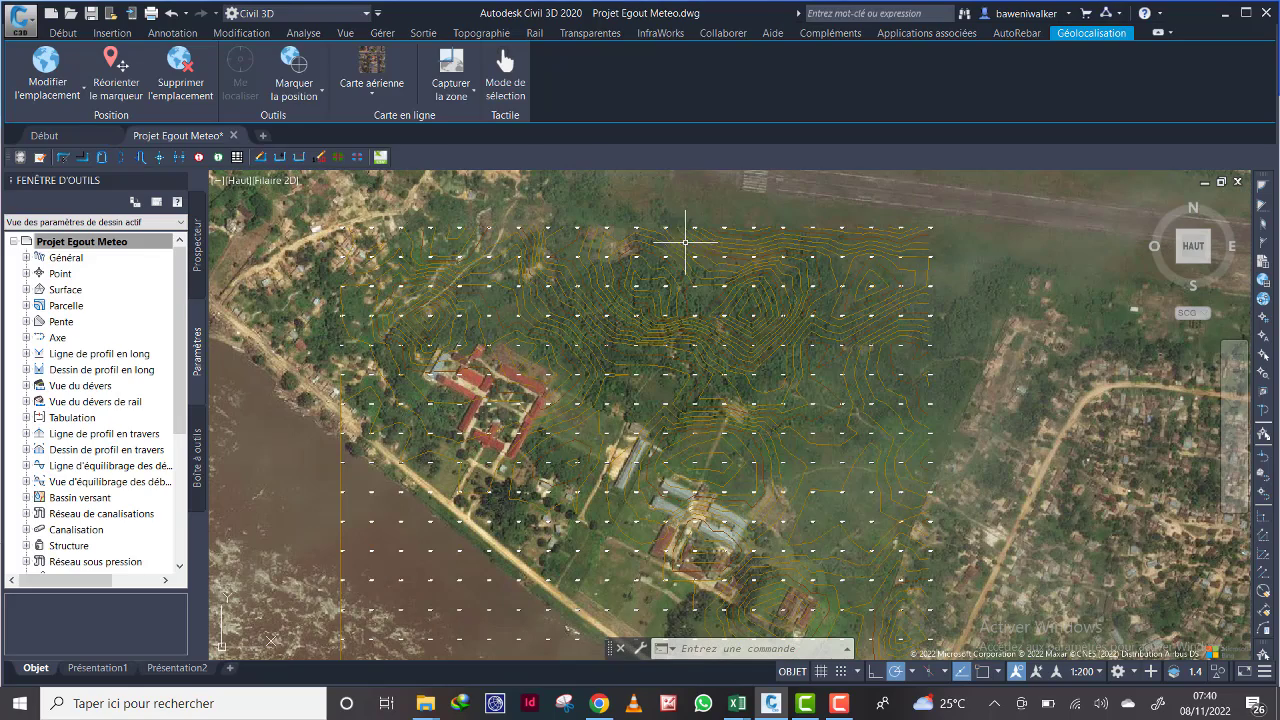
{"action": "scroll", "coordinate": [703, 322], "scroll_direction": "down", "scroll_amount": 2}
{"action": "scroll", "coordinate": [699, 333], "scroll_direction": "up", "scroll_amount": 2}
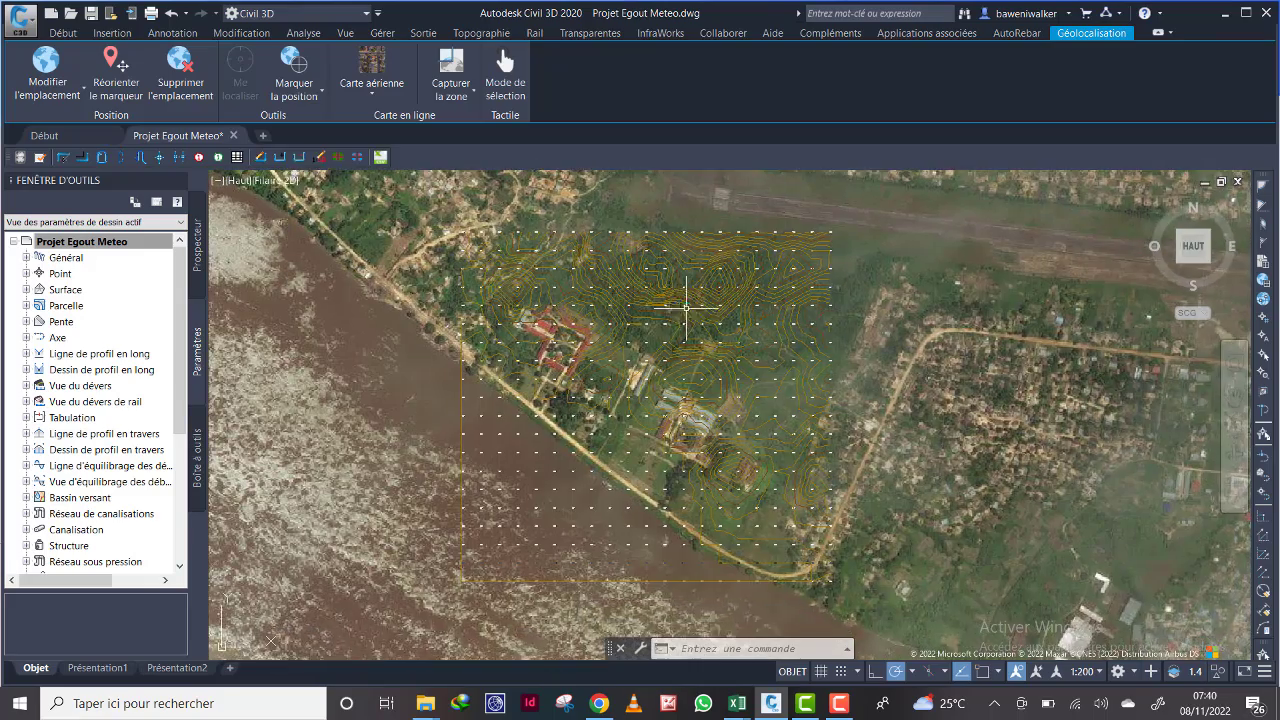
{"action": "scroll", "coordinate": [692, 292], "scroll_direction": "down", "scroll_amount": 2}
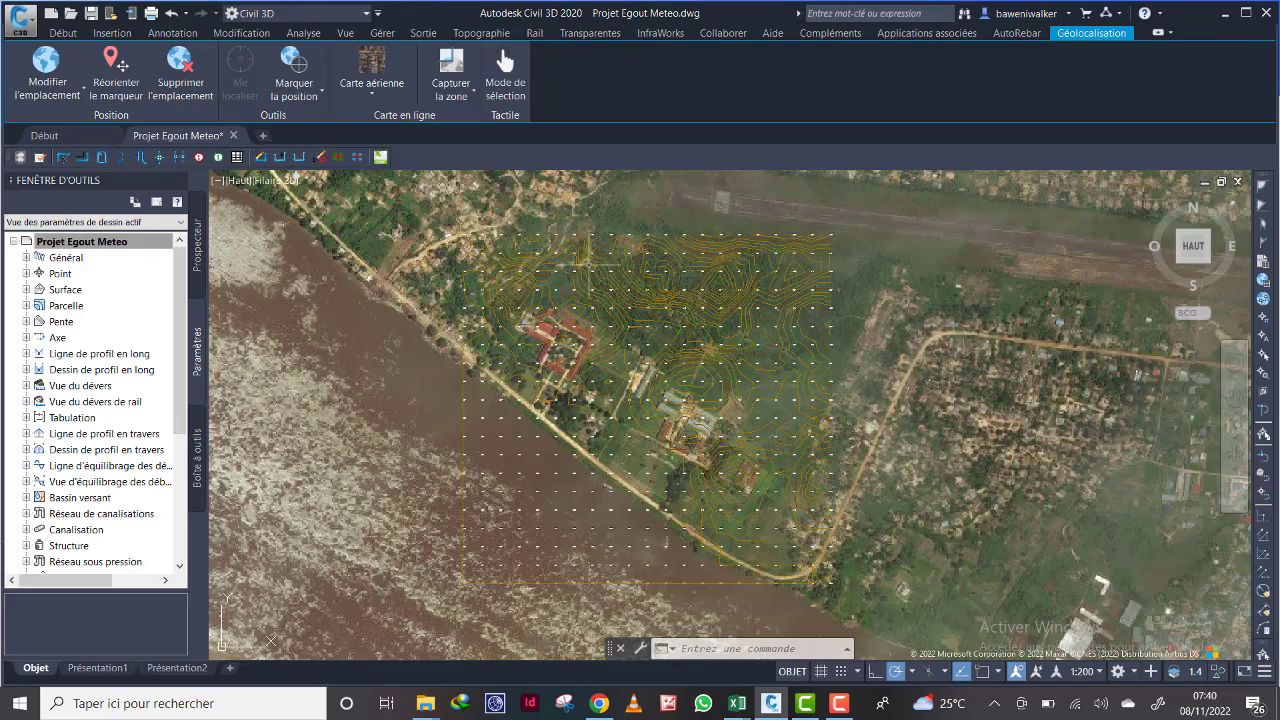
{"action": "scroll", "coordinate": [590, 265], "scroll_direction": "up", "scroll_amount": 3}
{"action": "scroll", "coordinate": [660, 264], "scroll_direction": "down", "scroll_amount": 3}
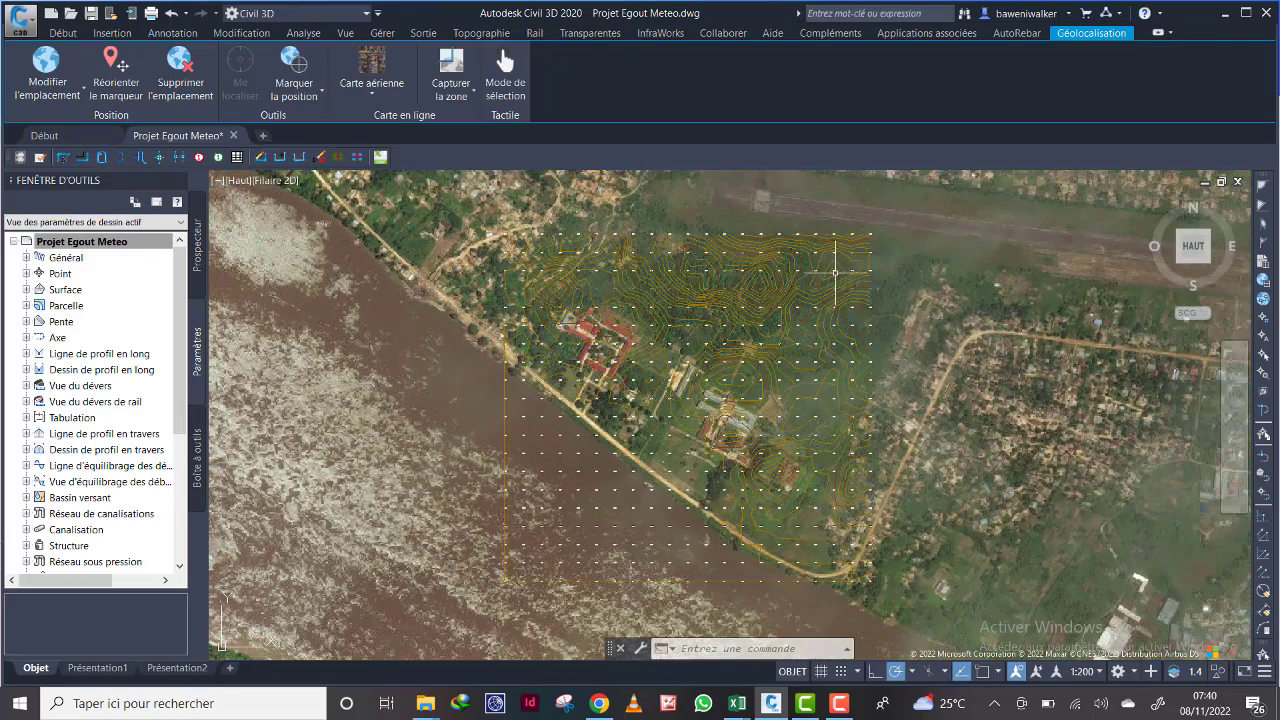
{"action": "scroll", "coordinate": [835, 273], "scroll_direction": "up", "scroll_amount": 2}
{"action": "middle_click_drag", "start_coordinate": [762, 286], "coordinate": [762, 260]}
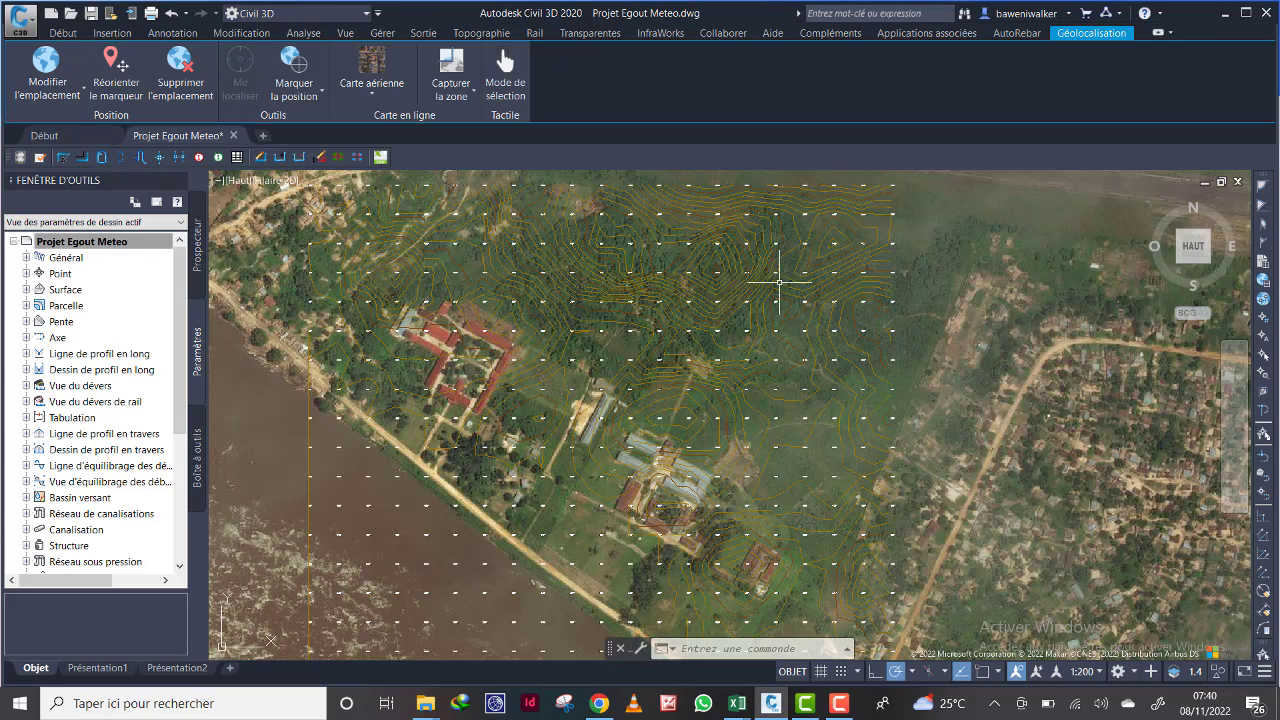
{"action": "scroll", "coordinate": [793, 313], "scroll_direction": "down", "scroll_amount": 2}
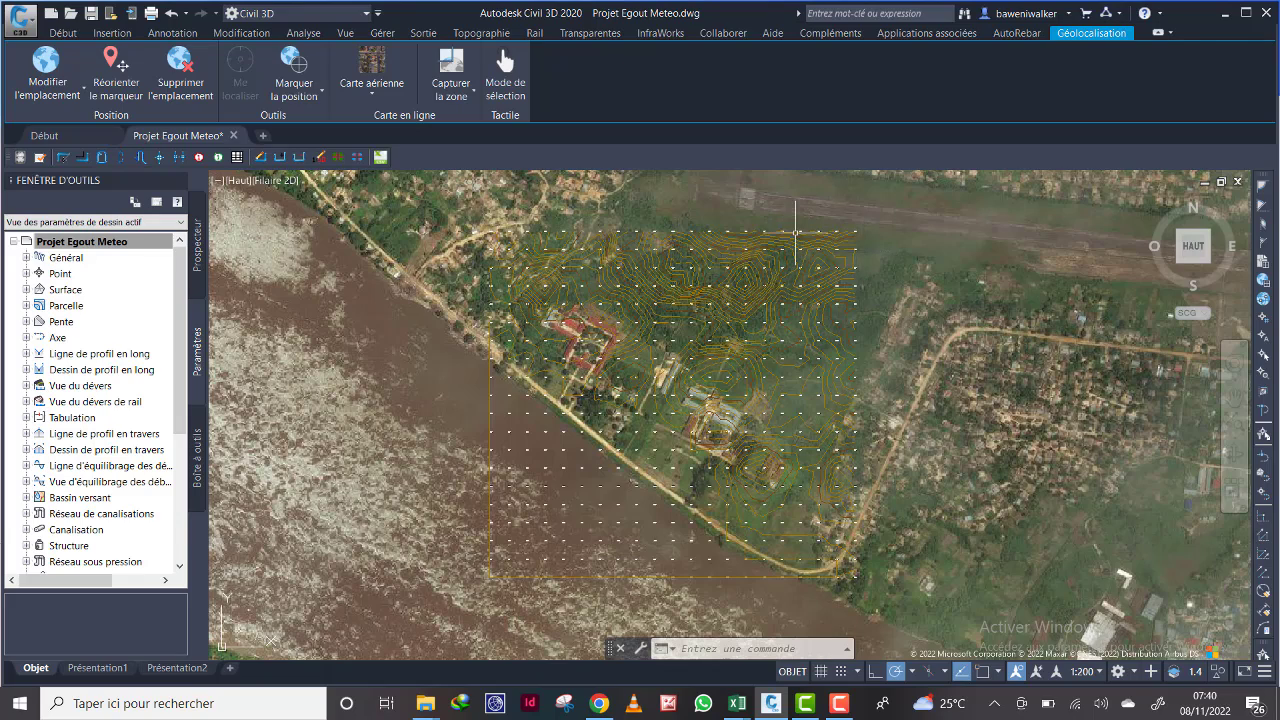
{"action": "scroll", "coordinate": [734, 237], "scroll_direction": "up", "scroll_amount": 2}
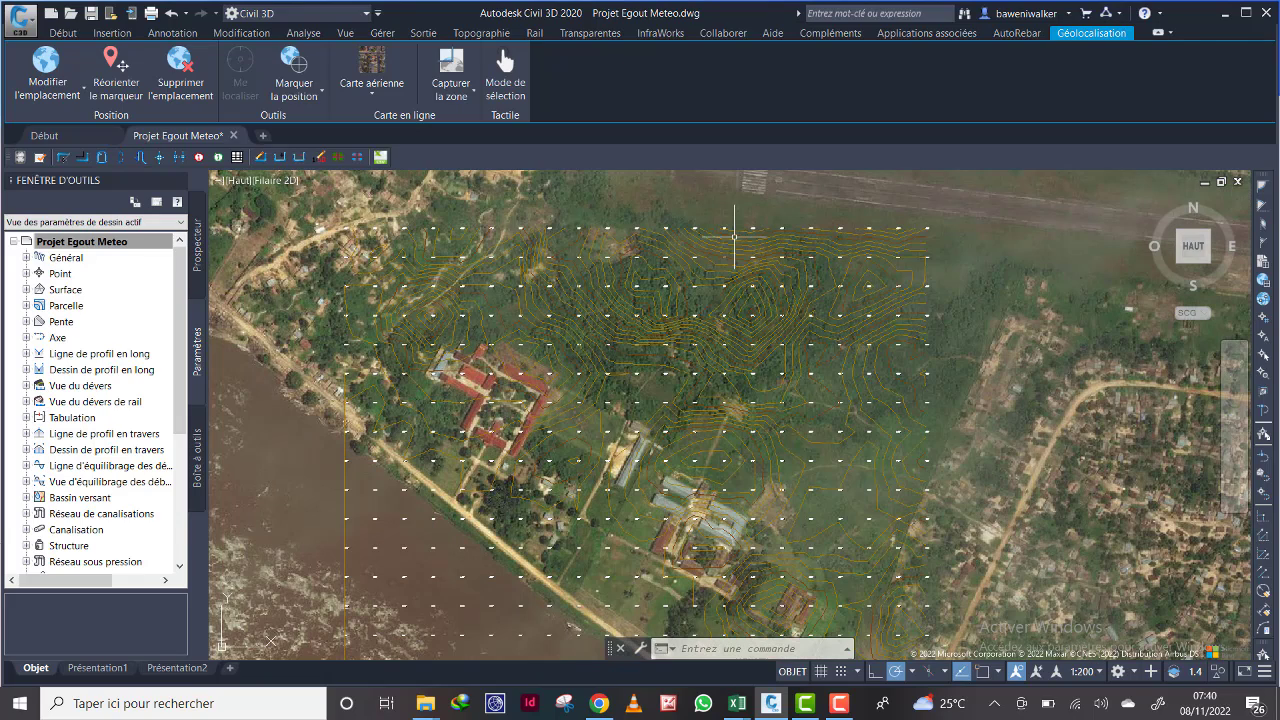
{"action": "middle_click_drag", "start_coordinate": [780, 374], "coordinate": [768, 344]}
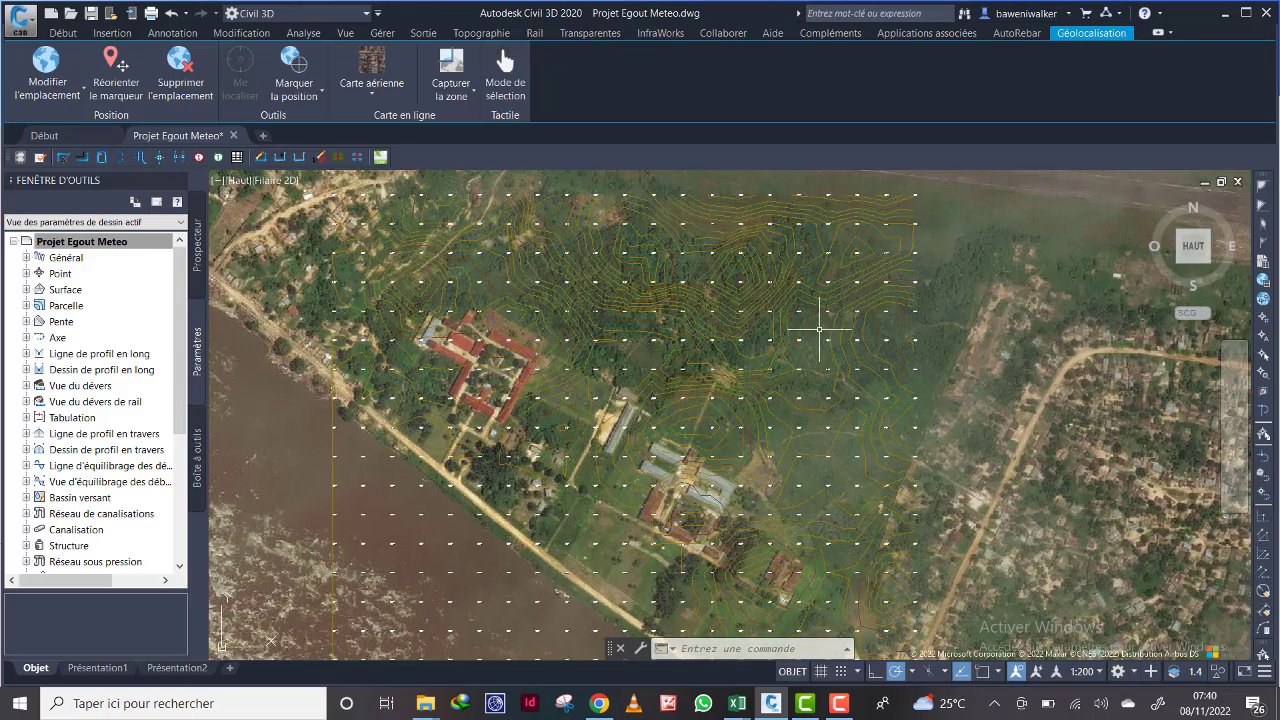
{"action": "scroll", "coordinate": [848, 332], "scroll_direction": "down", "scroll_amount": 2}
{"action": "middle_click_drag", "start_coordinate": [848, 332], "coordinate": [777, 309]}
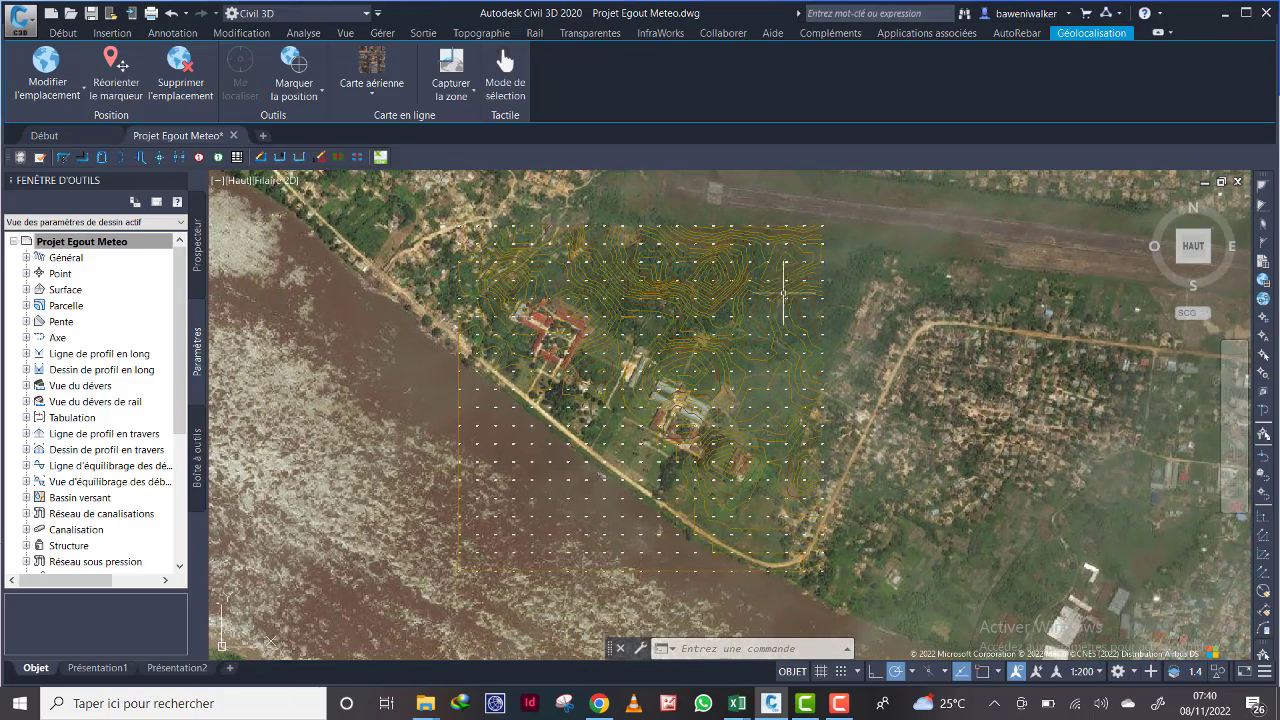
{"action": "scroll", "coordinate": [548, 222], "scroll_direction": "up", "scroll_amount": 2}
{"action": "middle_click_drag", "start_coordinate": [895, 393], "coordinate": [850, 365]}
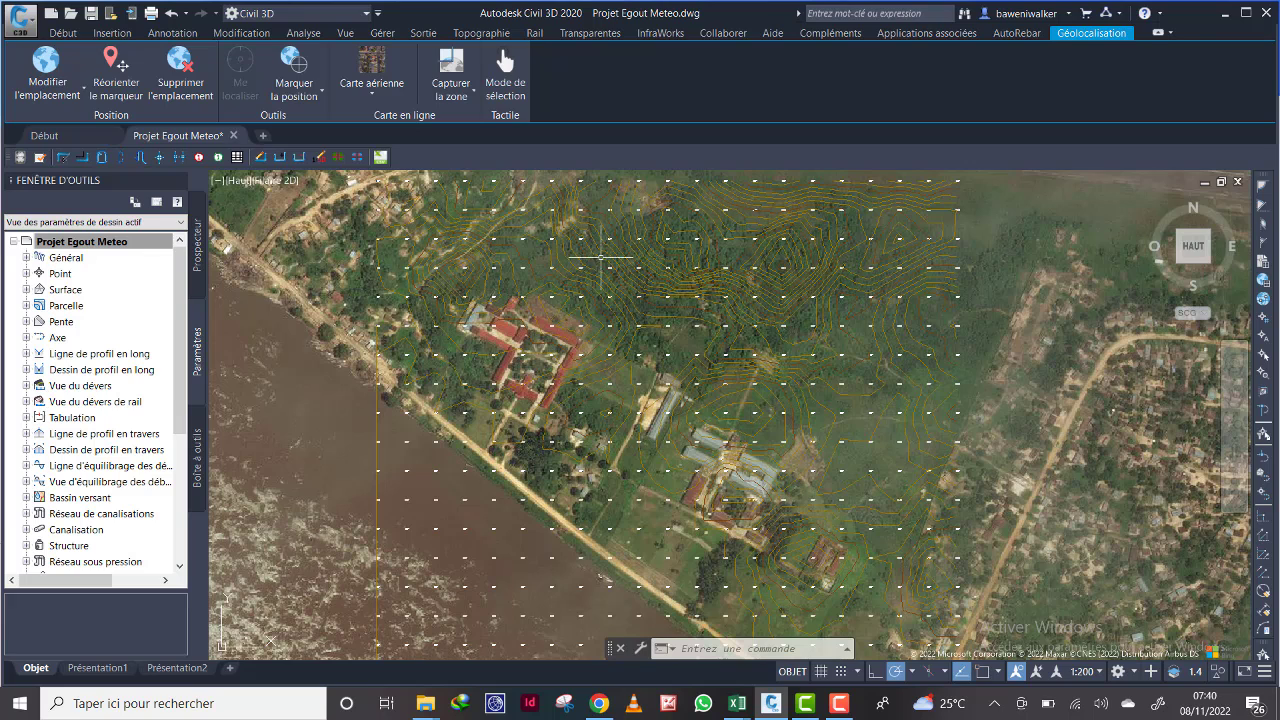
{"action": "left_click", "coordinate": [303, 33]}
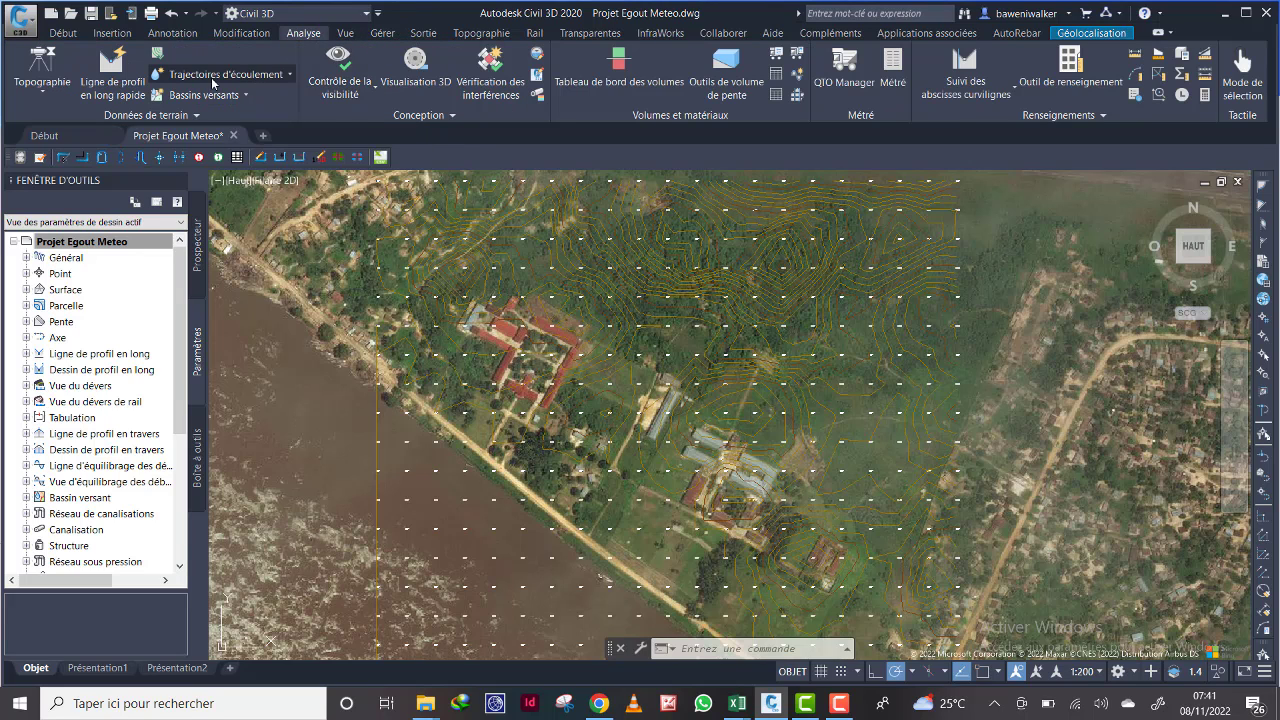
{"action": "left_click", "coordinate": [291, 75]}
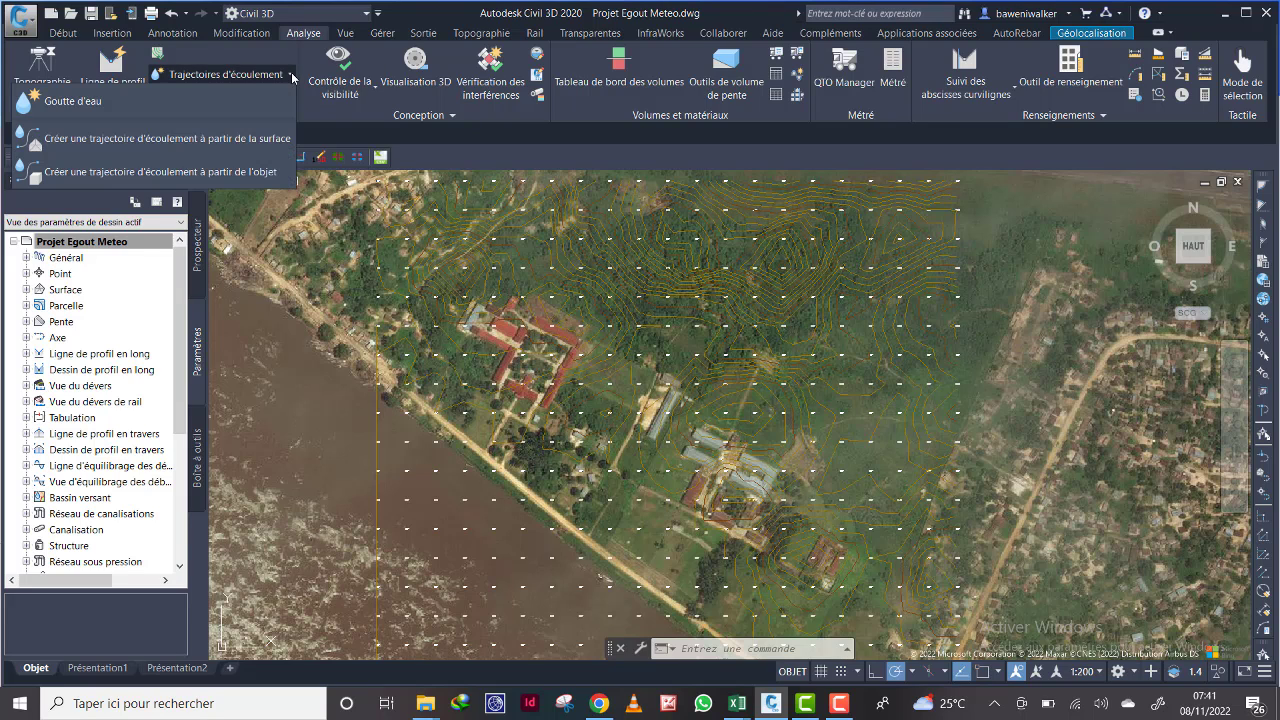
{"action": "left_click", "coordinate": [145, 103]}
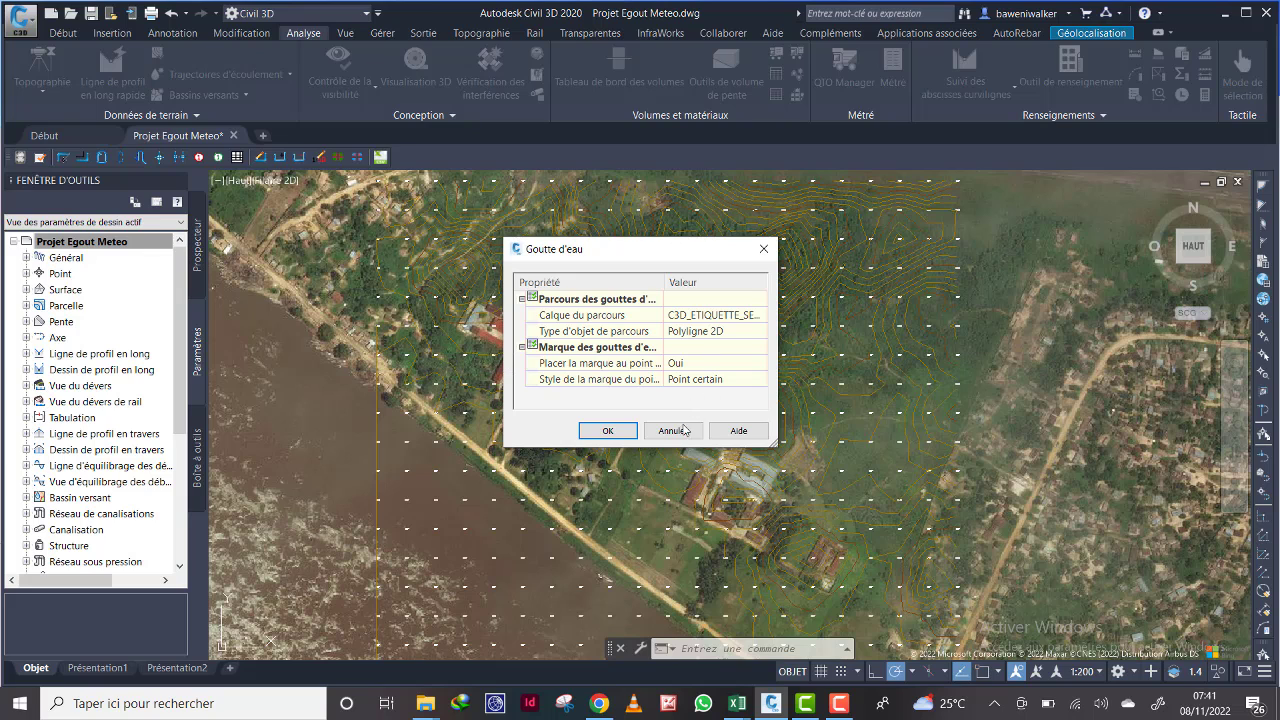
{"action": "left_click", "coordinate": [675, 431]}
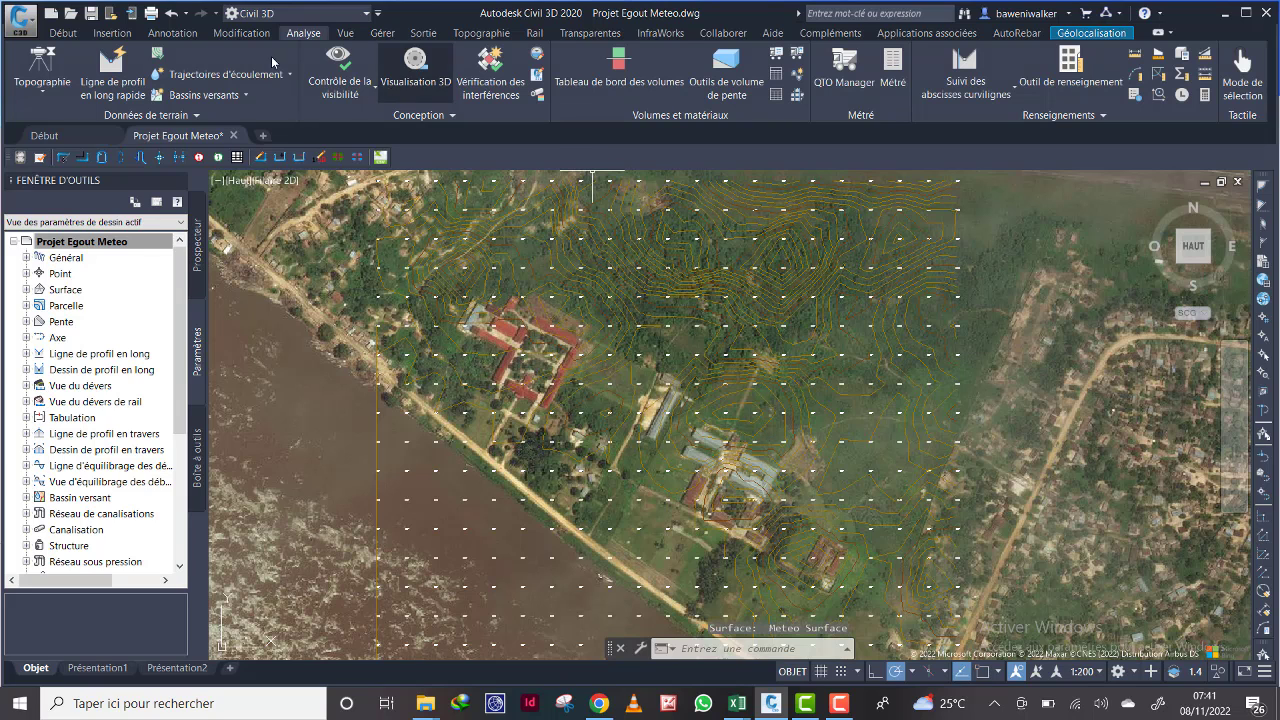
Step: Create a new layer named Ecoulement in the drawing
{"action": "left_click", "coordinate": [66, 33]}
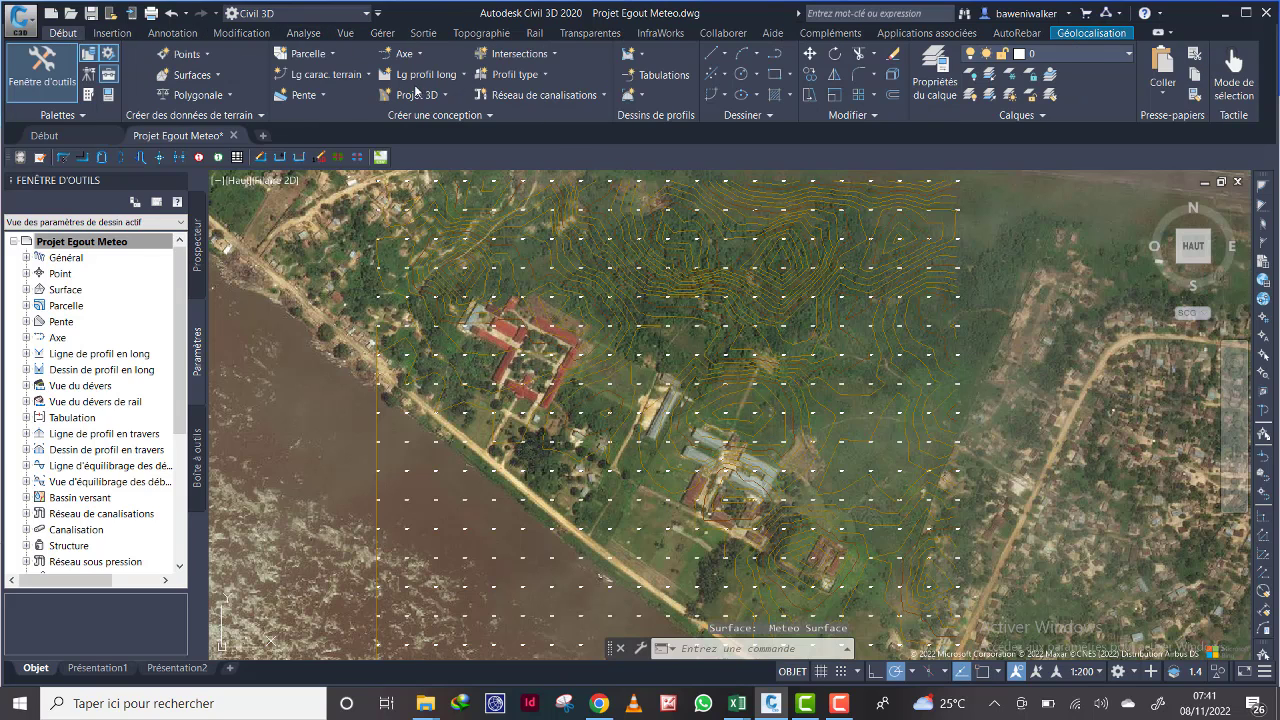
{"action": "left_click", "coordinate": [940, 100]}
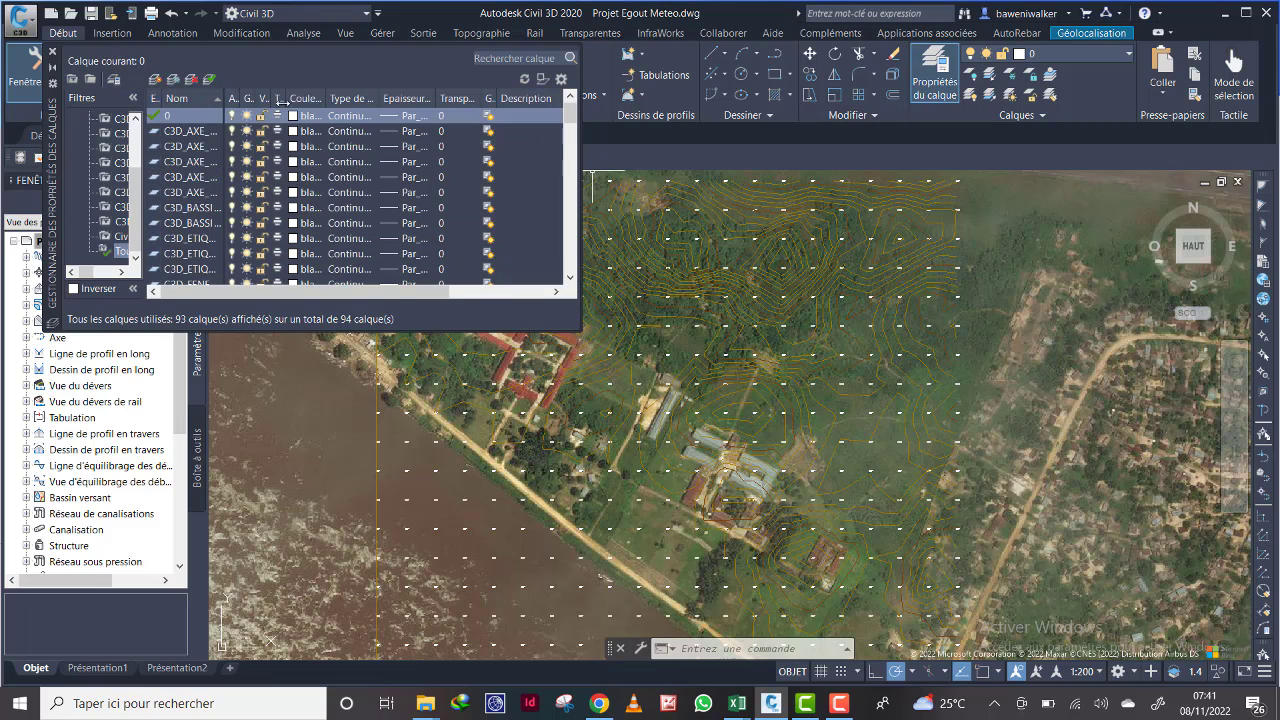
{"action": "left_click", "coordinate": [156, 84]}
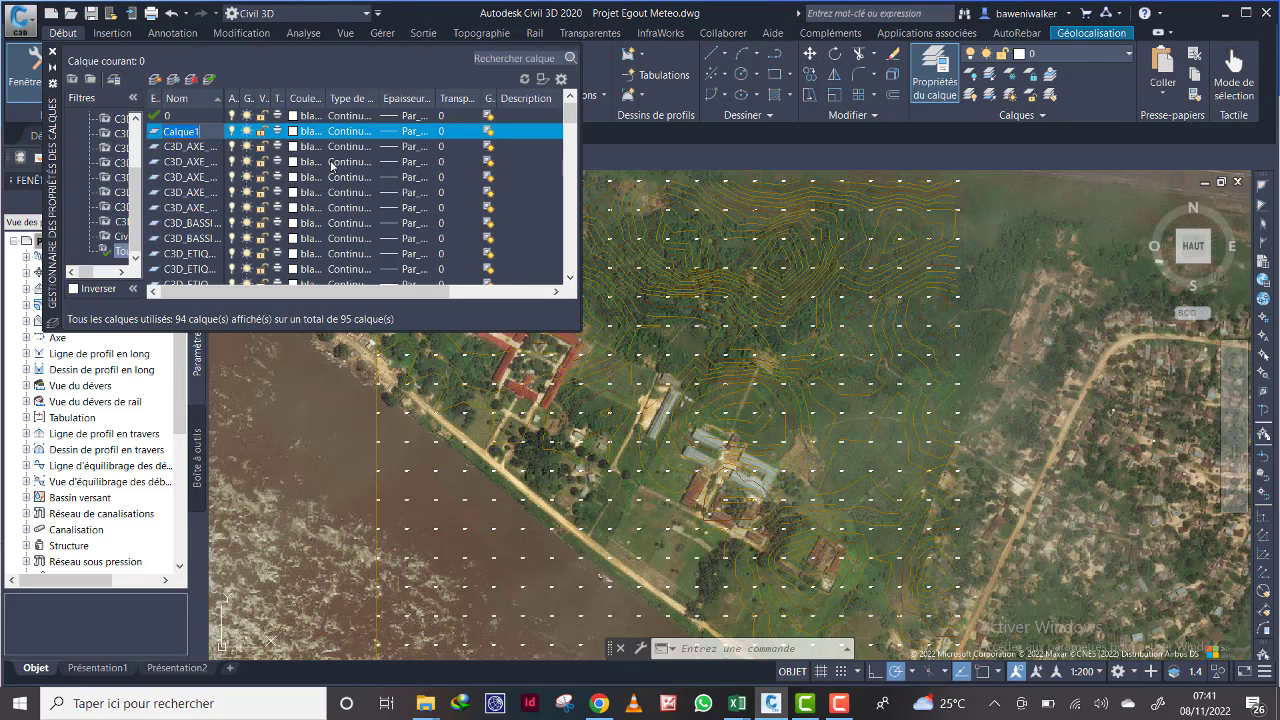
{"action": "type", "text": "Ecoulement"}
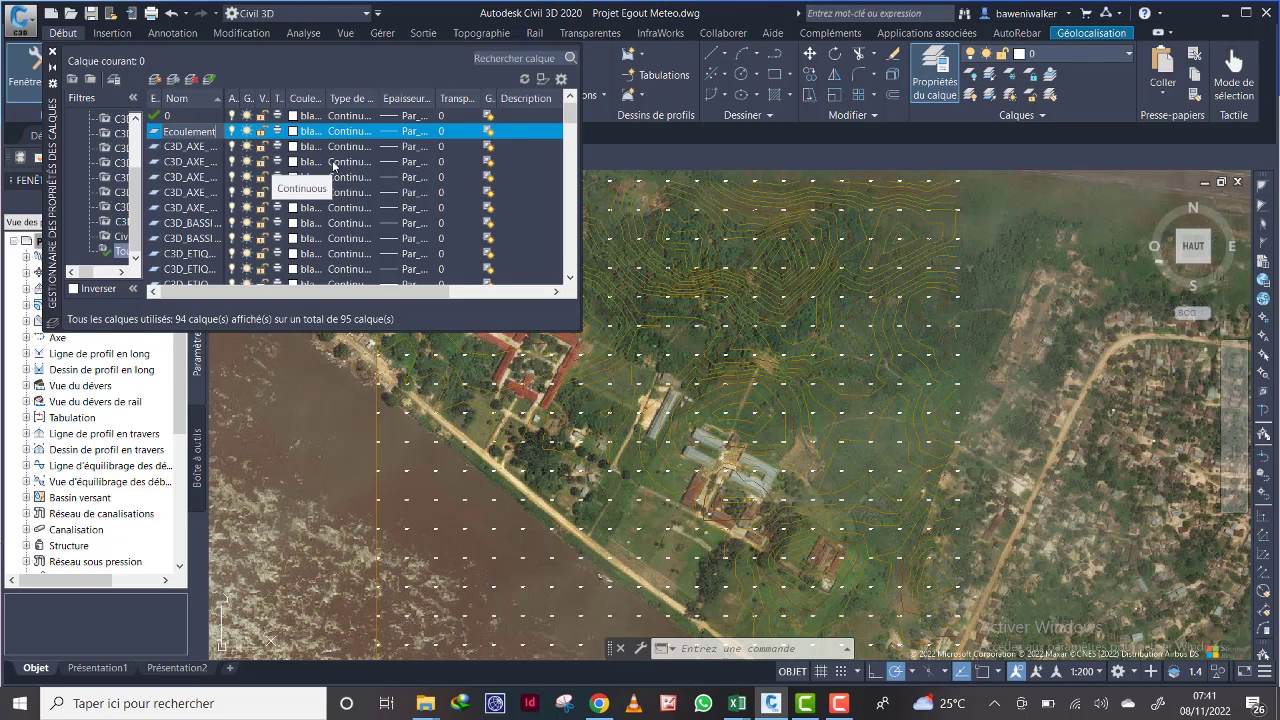
{"action": "key", "text": "Return"}
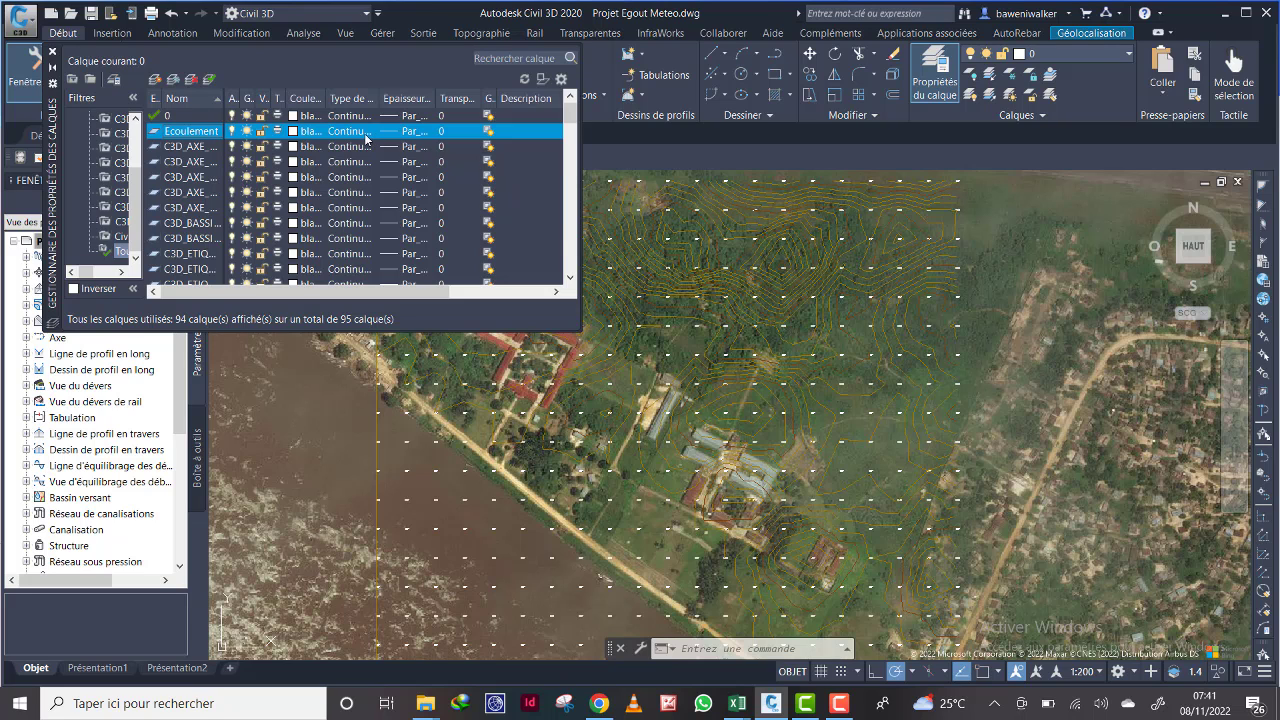
Step: Confirm the Continuous linetype for the Ecoulement layer and make it the current layer
{"action": "left_click", "coordinate": [349, 131]}
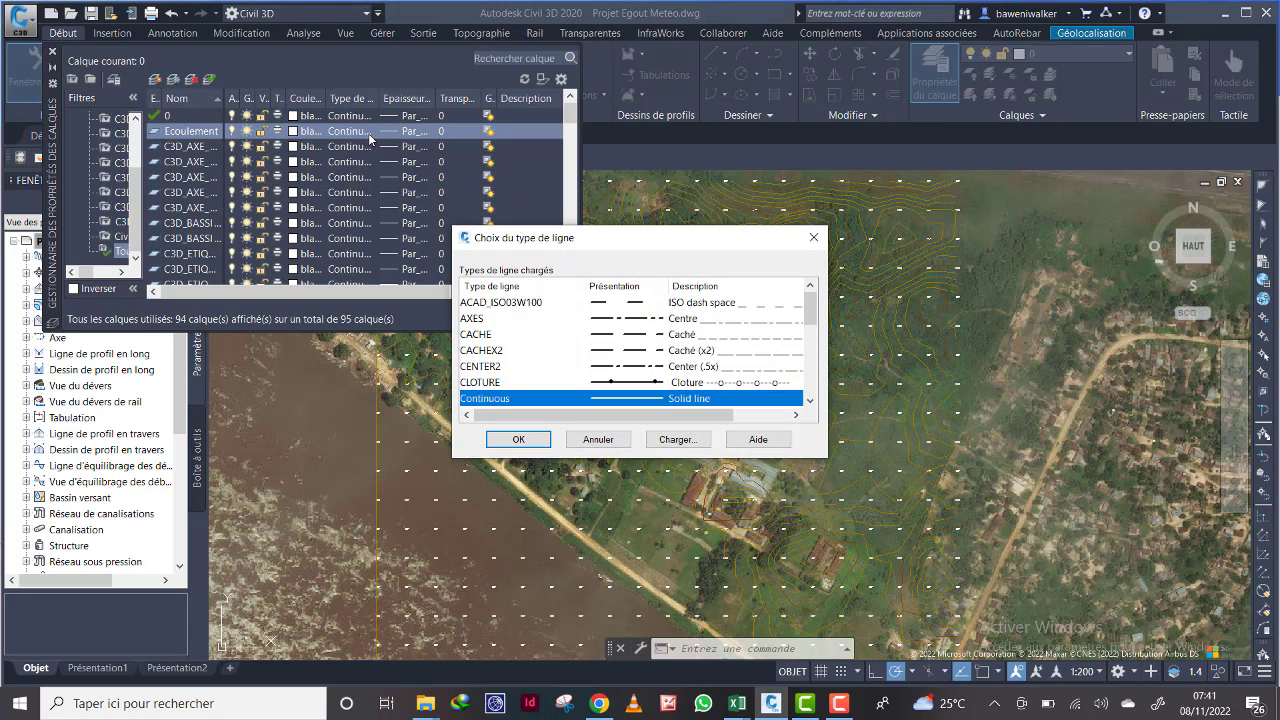
{"action": "left_click", "coordinate": [519, 440]}
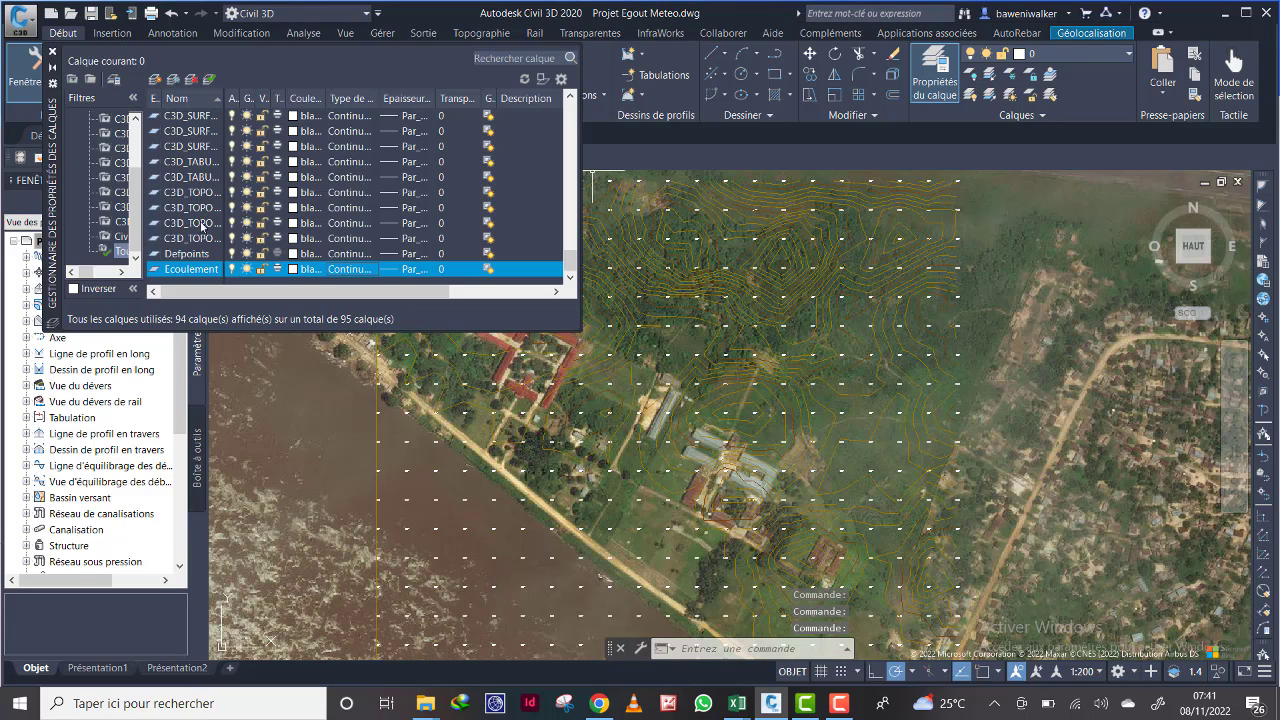
{"action": "double_click", "coordinate": [153, 271]}
{"action": "left_click", "coordinate": [52, 55]}
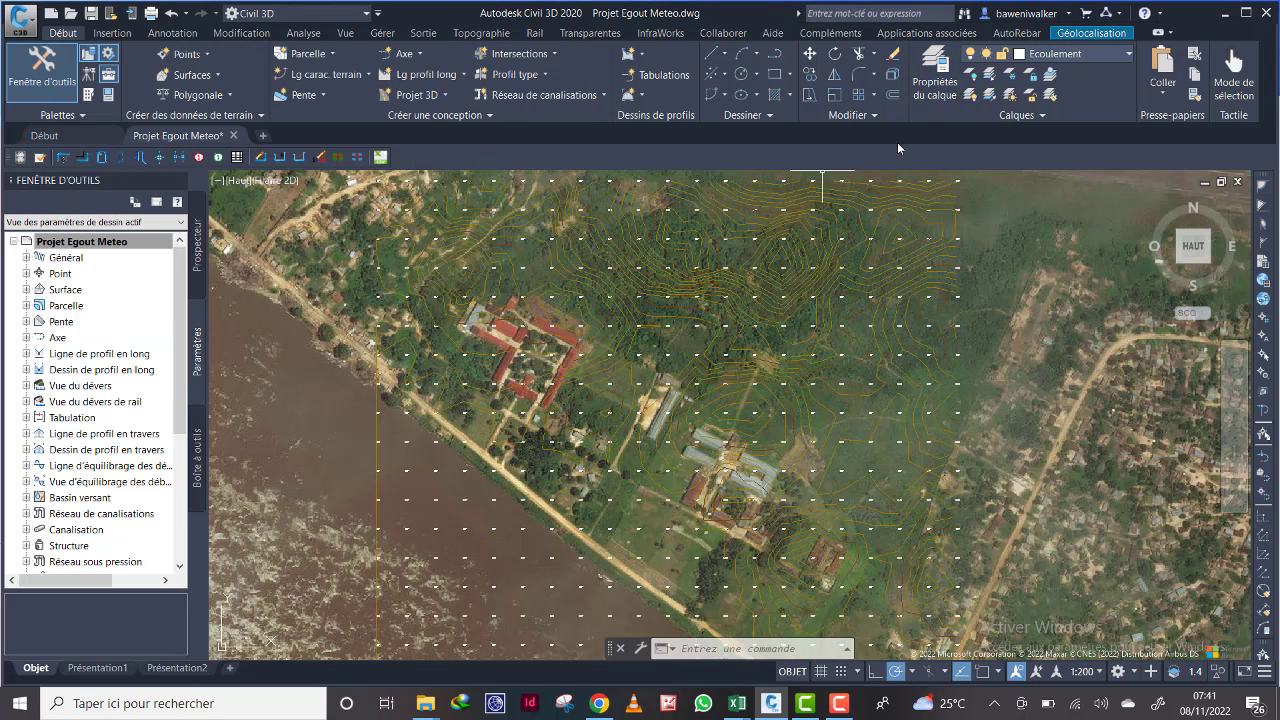
Step: Start the Goutte d'eau analysis on Meteo Surface with Ecoulement as the path layer, keeping the 2D polyline path type
{"action": "left_click", "coordinate": [305, 33]}
{"action": "left_click", "coordinate": [290, 75]}
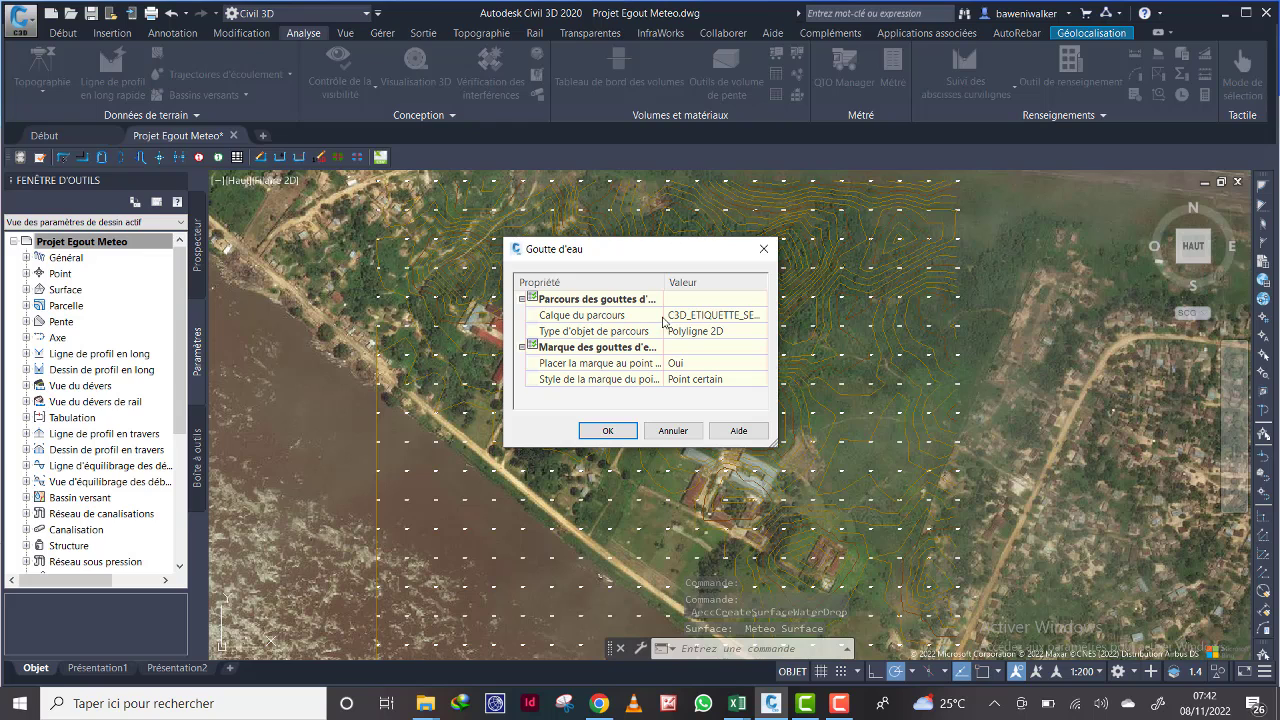
{"action": "left_click", "coordinate": [740, 318]}
{"action": "left_click", "coordinate": [759, 315]}
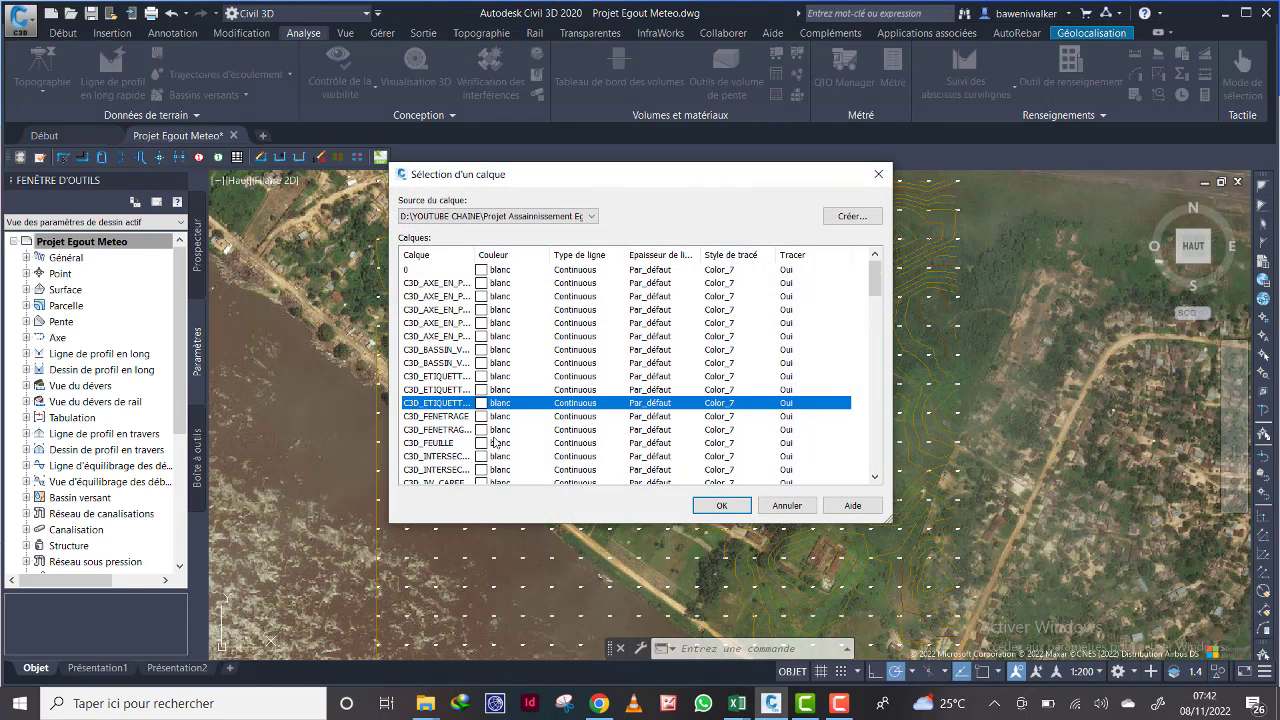
{"action": "scroll", "coordinate": [494, 442], "scroll_direction": "down", "scroll_amount": 20}
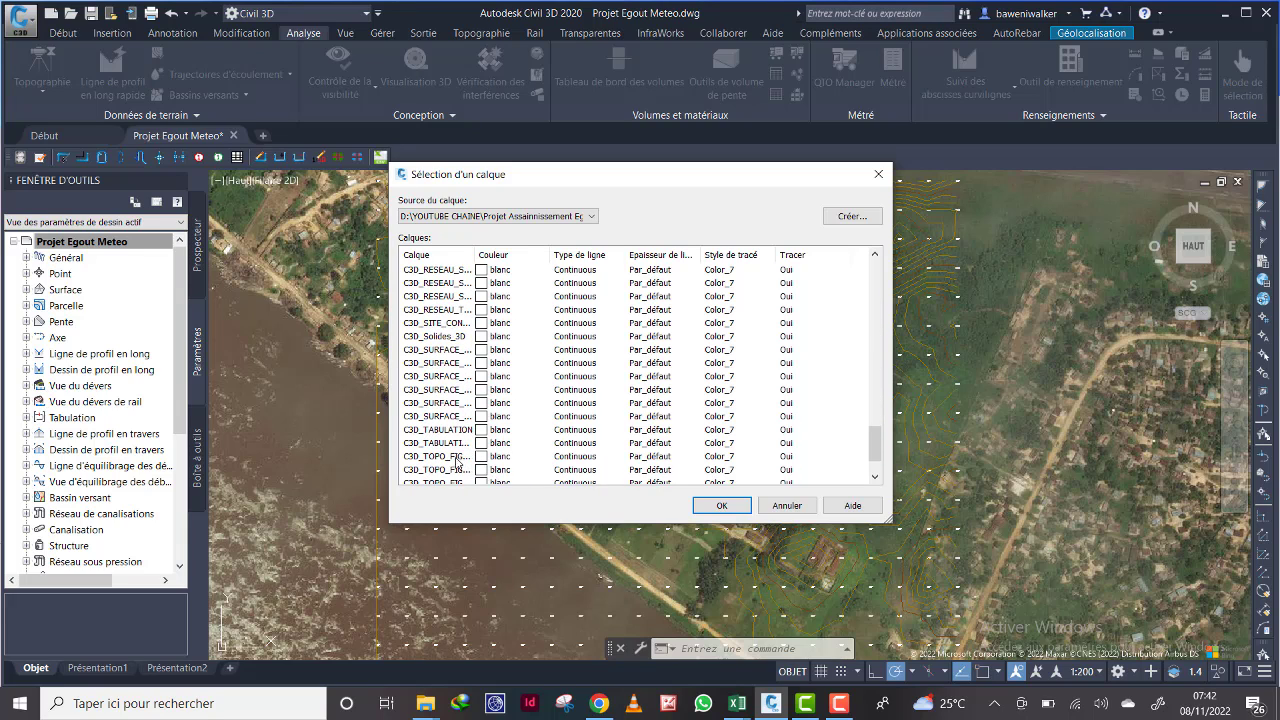
{"action": "scroll", "coordinate": [457, 462], "scroll_direction": "down", "scroll_amount": 2}
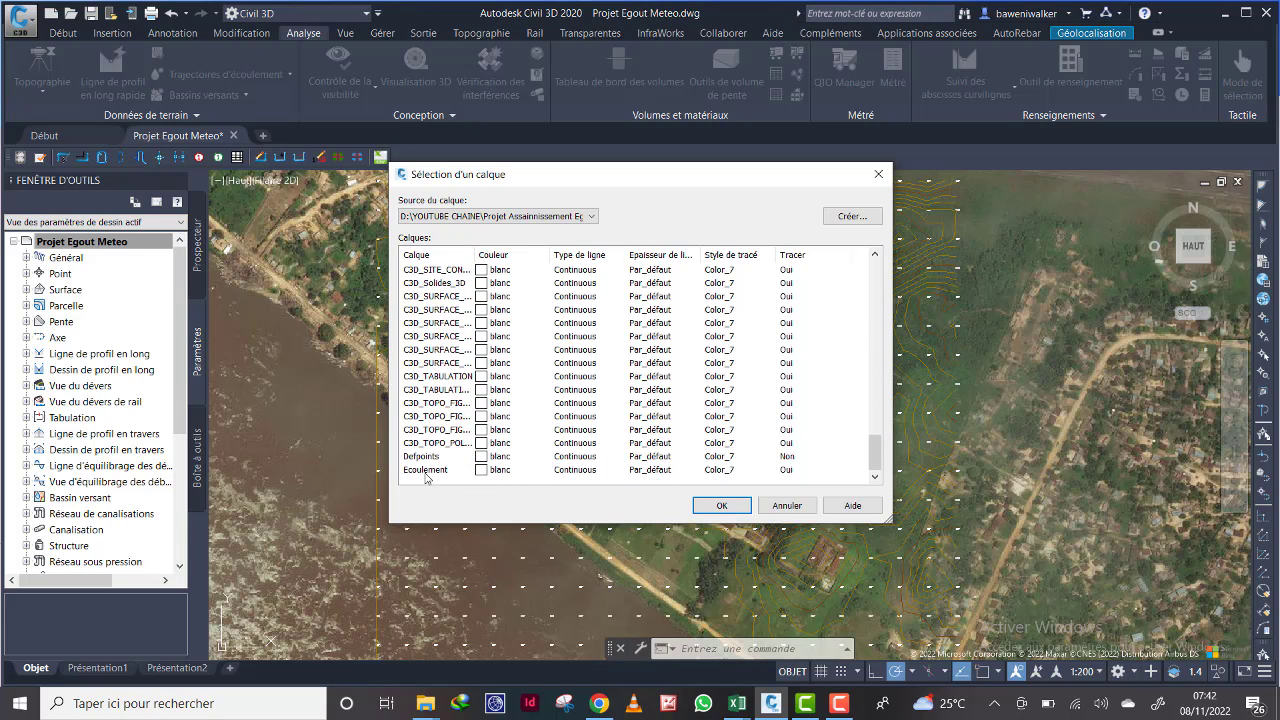
{"action": "left_click", "coordinate": [425, 472]}
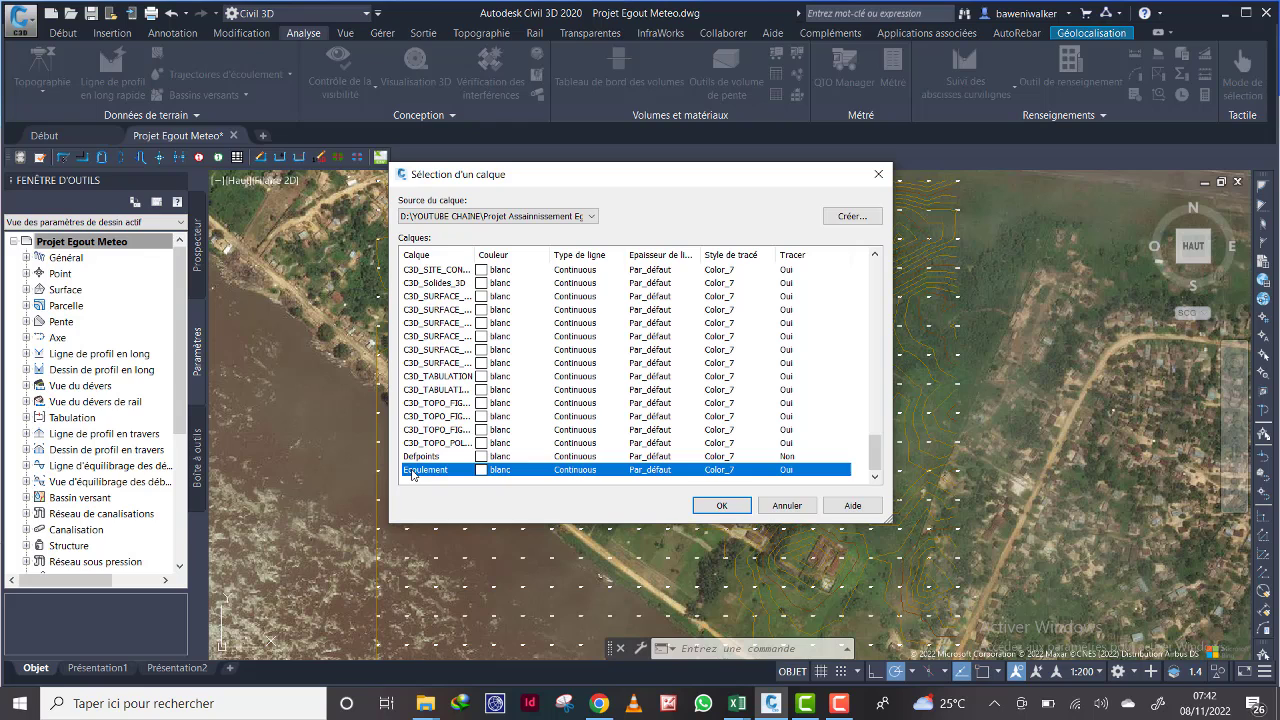
{"action": "left_click", "coordinate": [721, 506]}
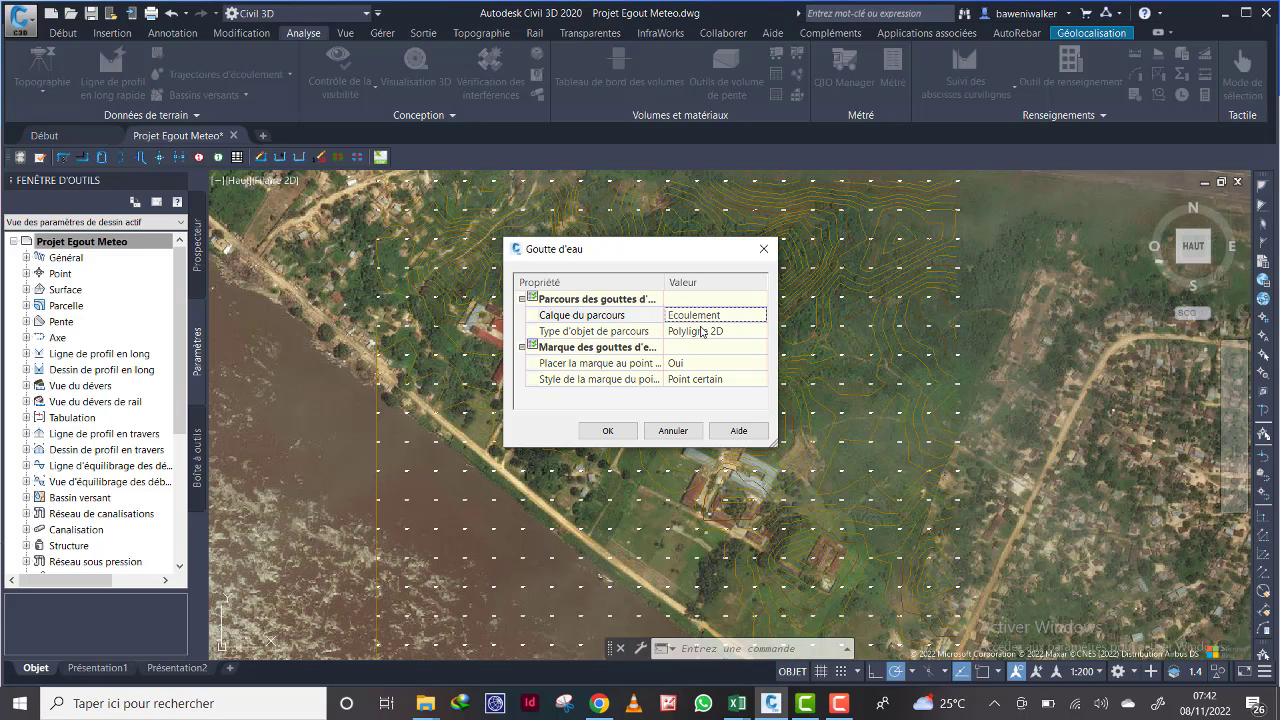
{"action": "left_click", "coordinate": [607, 431]}
Step: Place a water drop on the slope north of the red-roofed buildings and inspect its flow path down to the end point
{"action": "scroll", "coordinate": [510, 238], "scroll_direction": "down", "scroll_amount": 2}
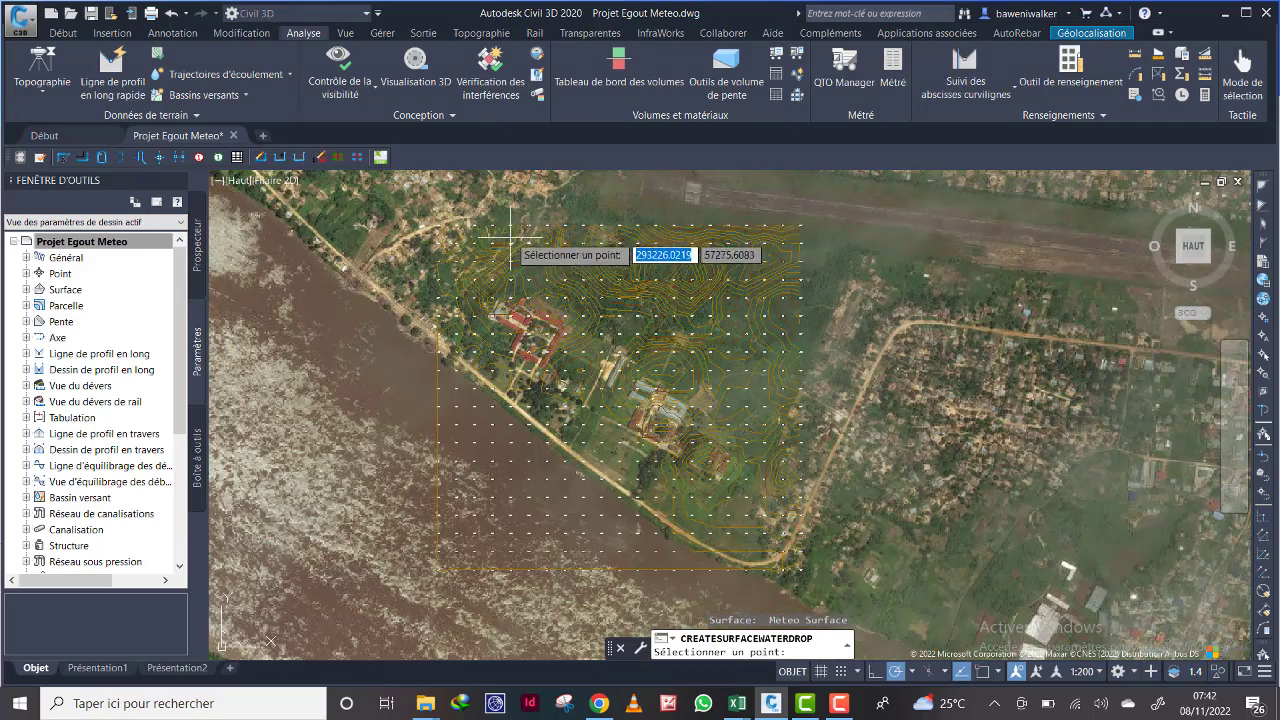
{"action": "scroll", "coordinate": [510, 238], "scroll_direction": "up", "scroll_amount": 2}
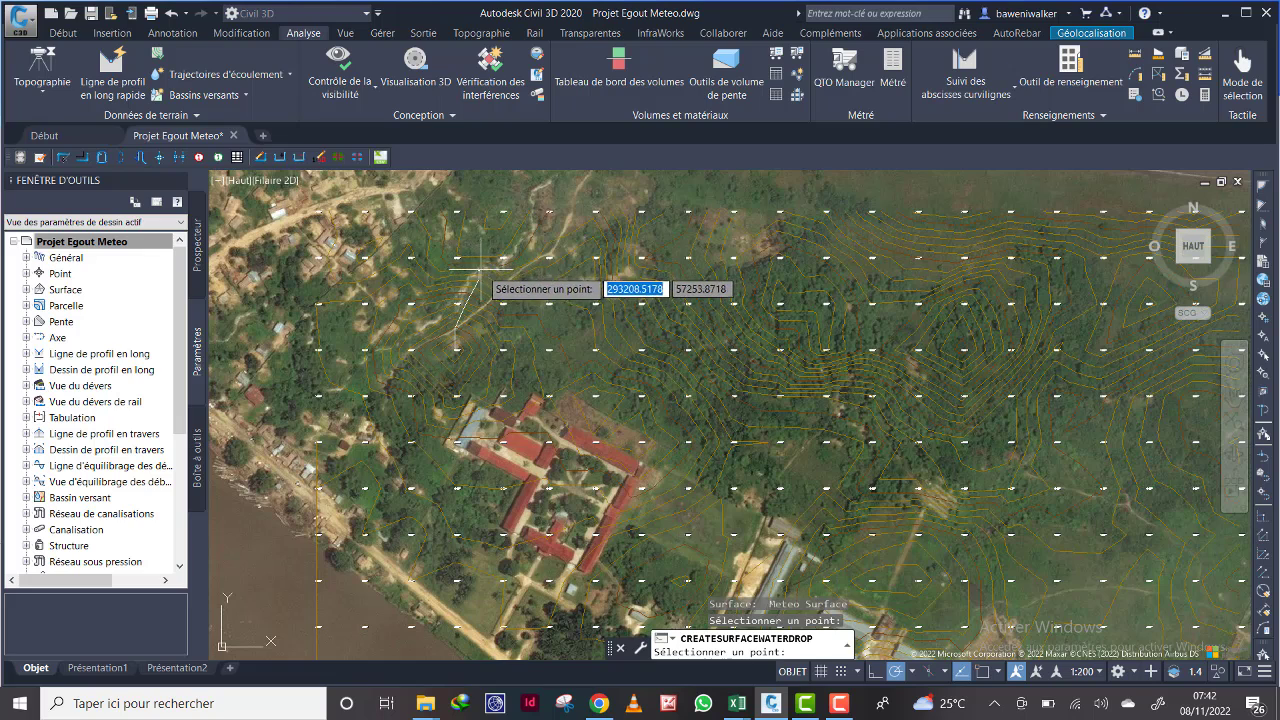
{"action": "scroll", "coordinate": [480, 270], "scroll_direction": "up", "scroll_amount": 2}
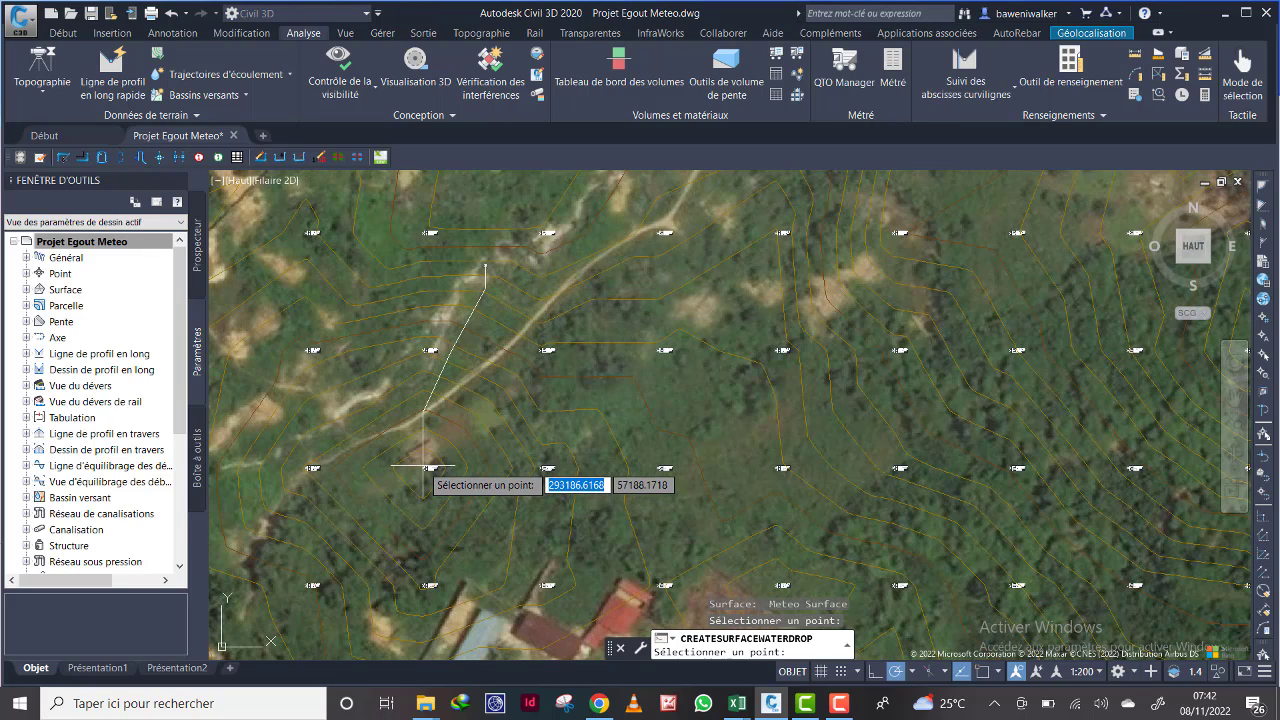
{"action": "scroll", "coordinate": [427, 469], "scroll_direction": "up", "scroll_amount": 2}
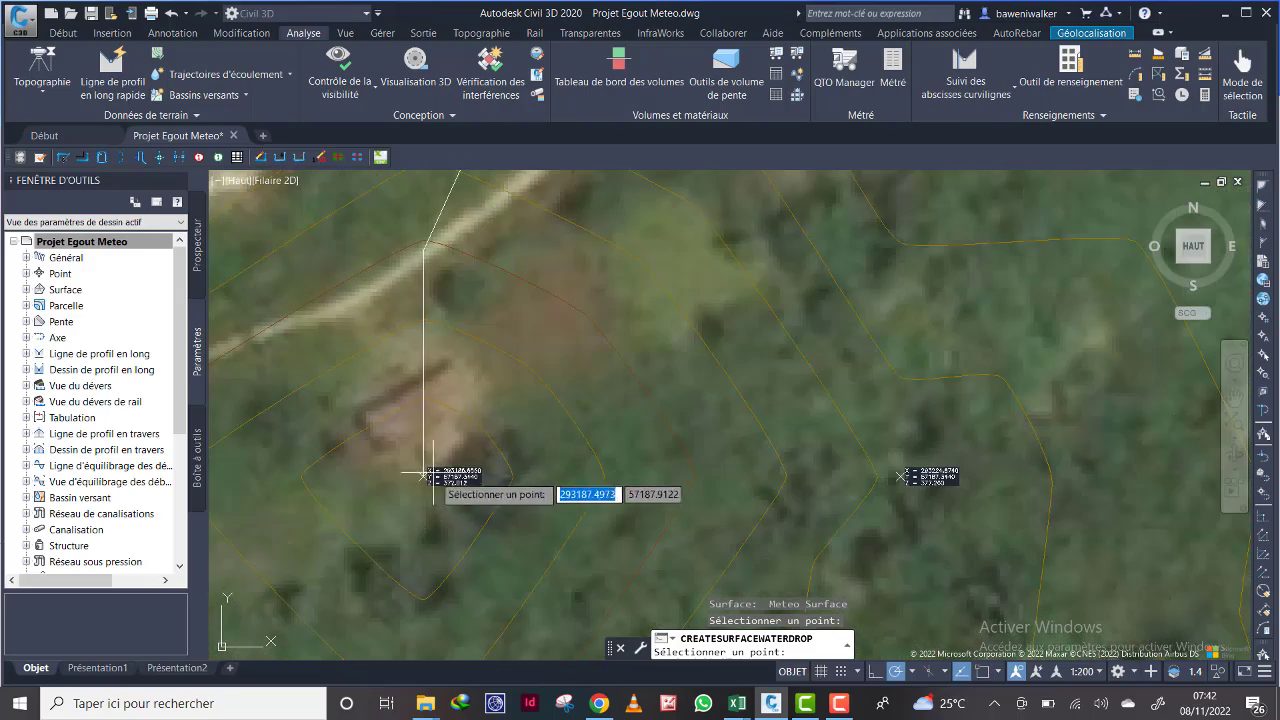
Step: Place a water drop on the slope northwest of the first flow path, above the footpath
{"action": "scroll", "coordinate": [436, 473], "scroll_direction": "down", "scroll_amount": 1}
{"action": "scroll", "coordinate": [443, 476], "scroll_direction": "down", "scroll_amount": 4}
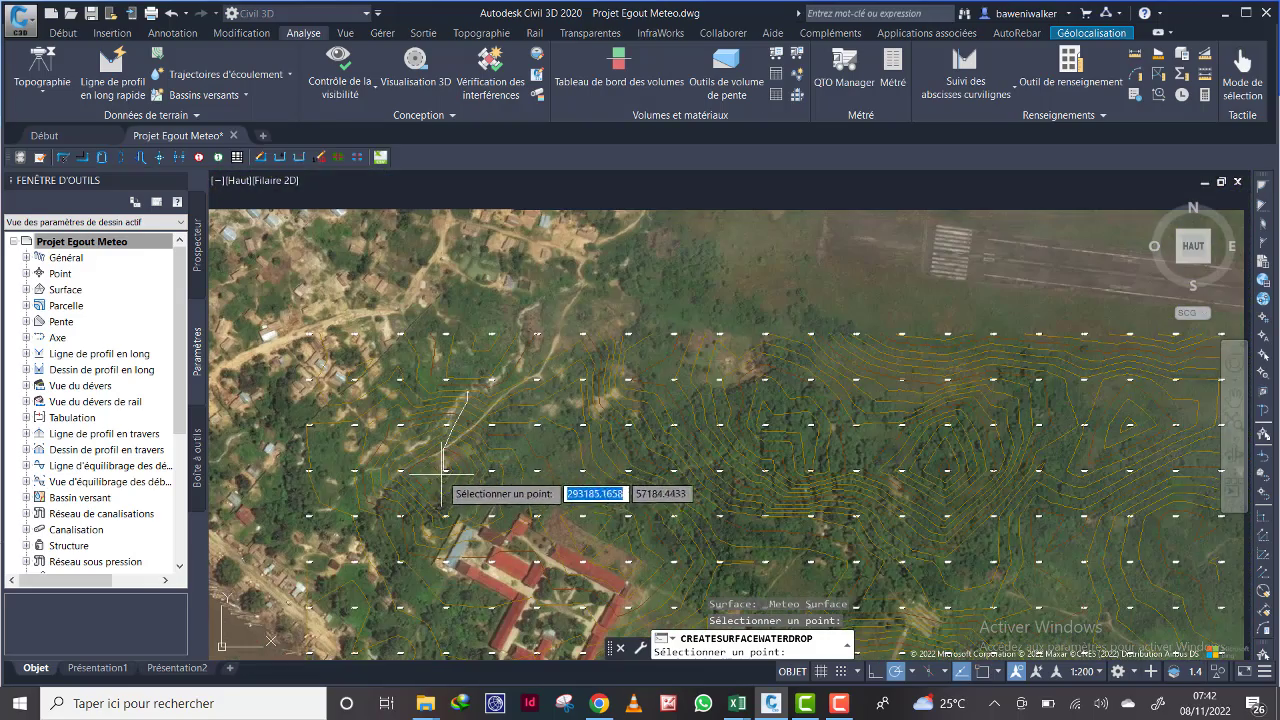
{"action": "middle_click_drag", "start_coordinate": [453, 473], "coordinate": [504, 376]}
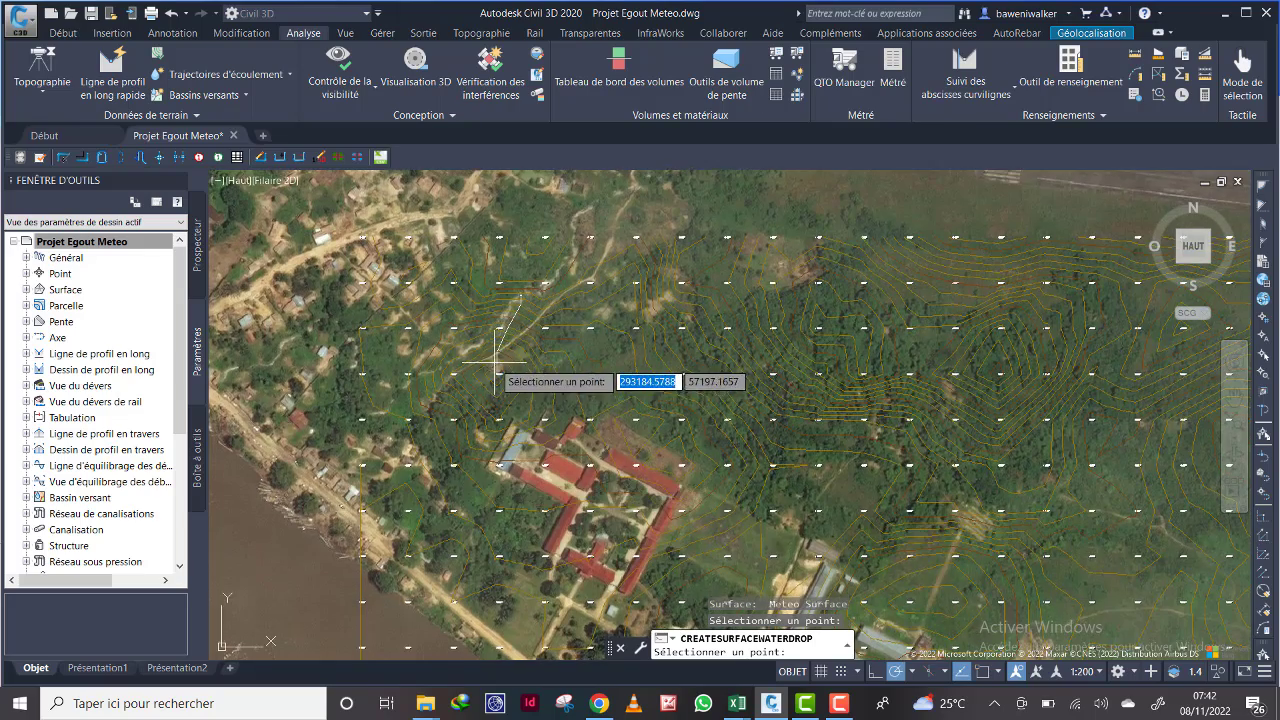
{"action": "scroll", "coordinate": [493, 362], "scroll_direction": "up", "scroll_amount": 2}
{"action": "scroll", "coordinate": [522, 388], "scroll_direction": "down", "scroll_amount": 2}
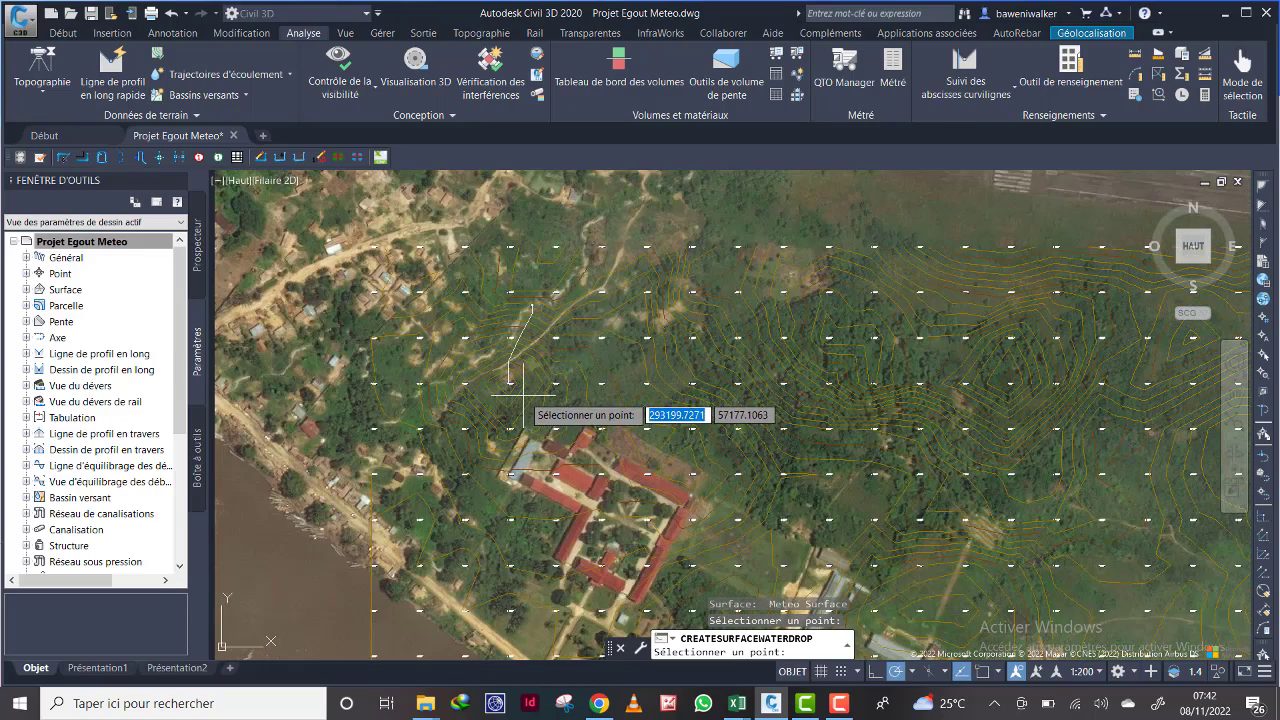
{"action": "scroll", "coordinate": [510, 383], "scroll_direction": "up", "scroll_amount": 2}
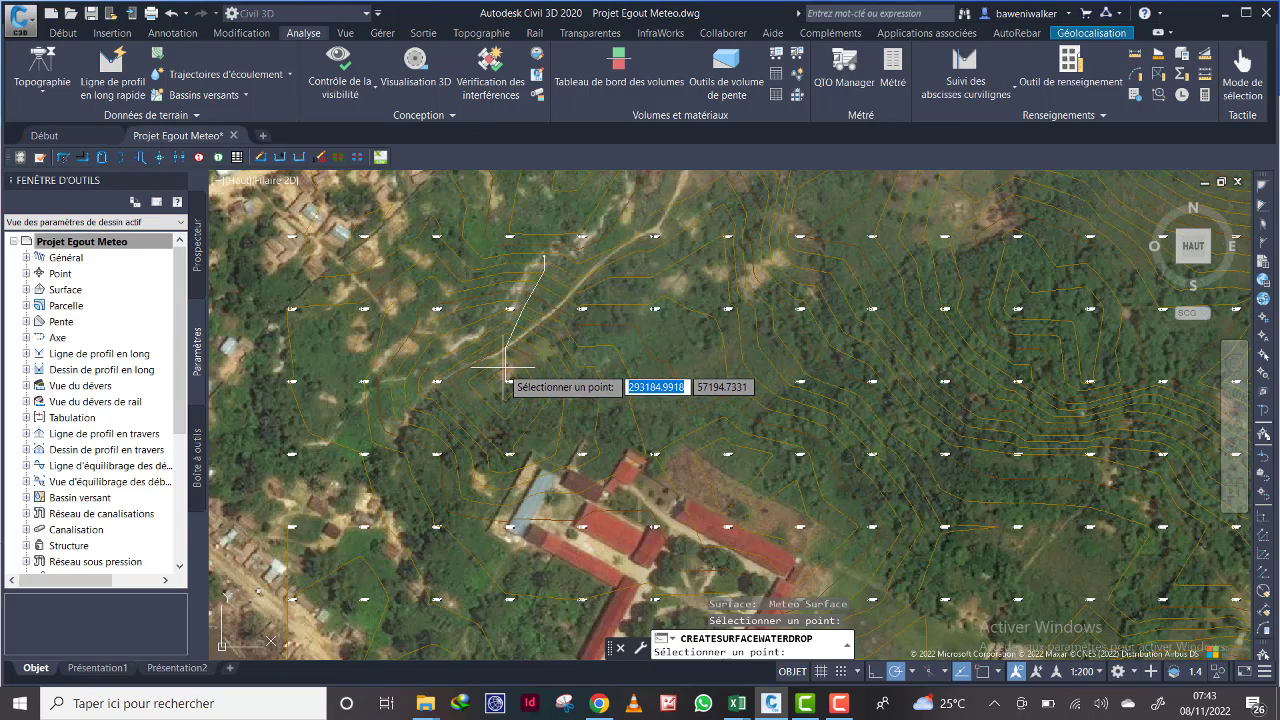
{"action": "scroll", "coordinate": [505, 368], "scroll_direction": "down", "scroll_amount": 2}
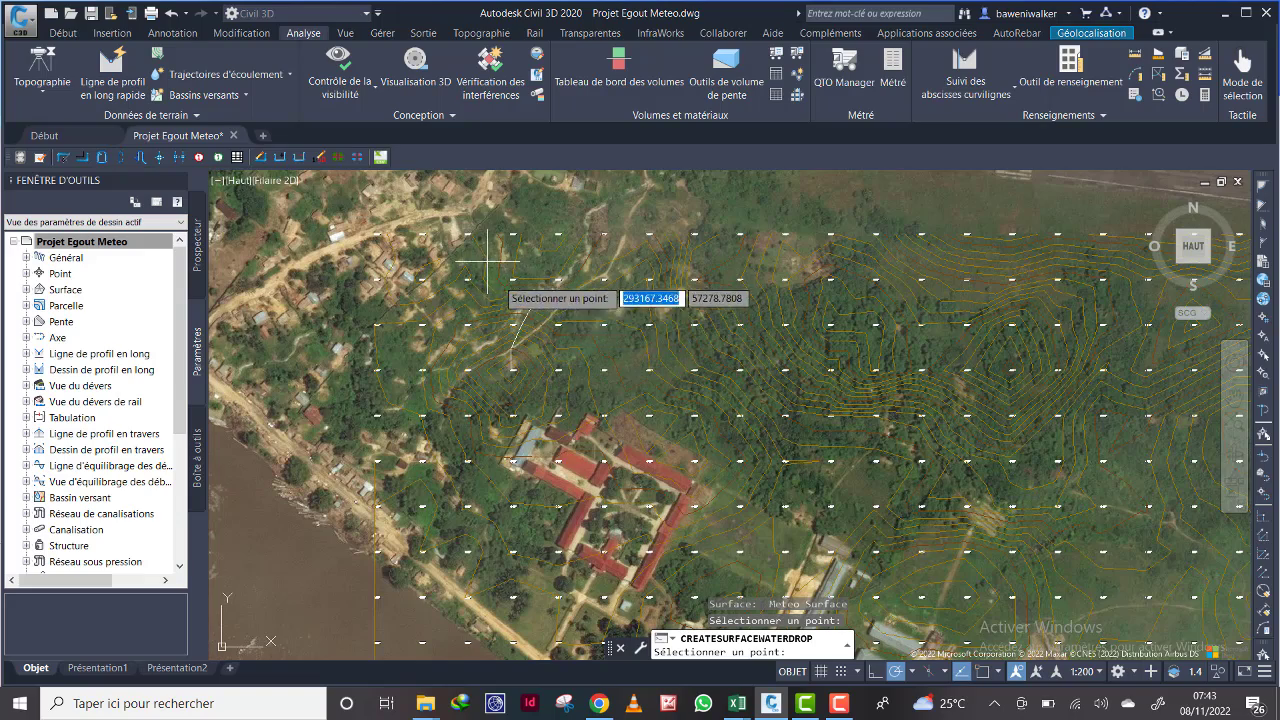
{"action": "scroll", "coordinate": [499, 292], "scroll_direction": "up", "scroll_amount": 2}
{"action": "scroll", "coordinate": [483, 286], "scroll_direction": "up", "scroll_amount": 2}
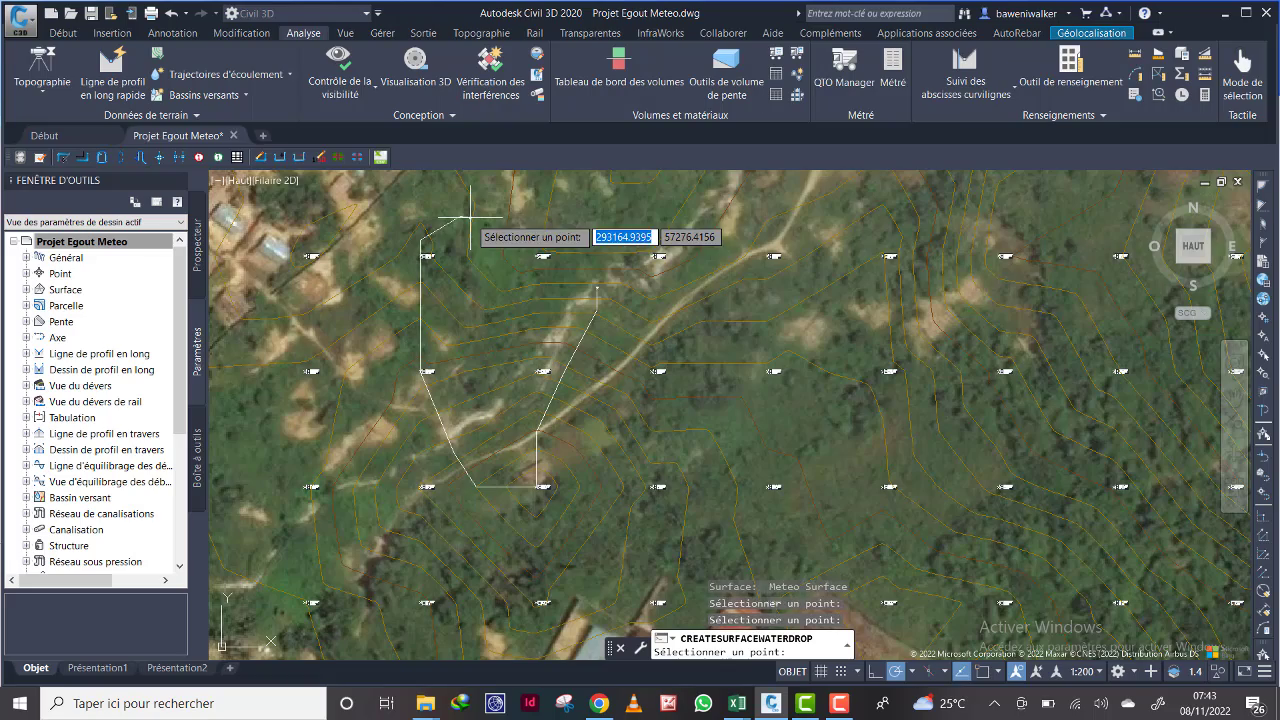
{"action": "left_click", "coordinate": [470, 216]}
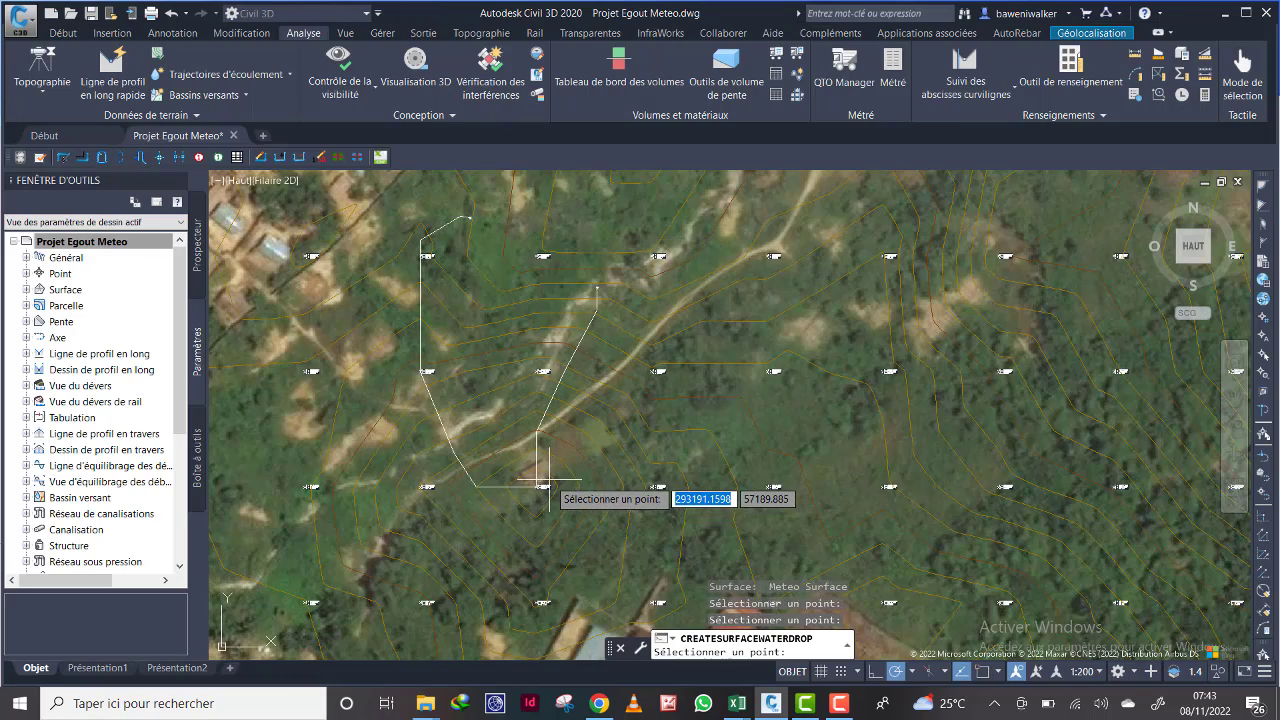
Step: Add water drops near the top of the northwestern path and on the ground just west of the red-roofed buildings
{"action": "scroll", "coordinate": [549, 480], "scroll_direction": "down", "scroll_amount": 3}
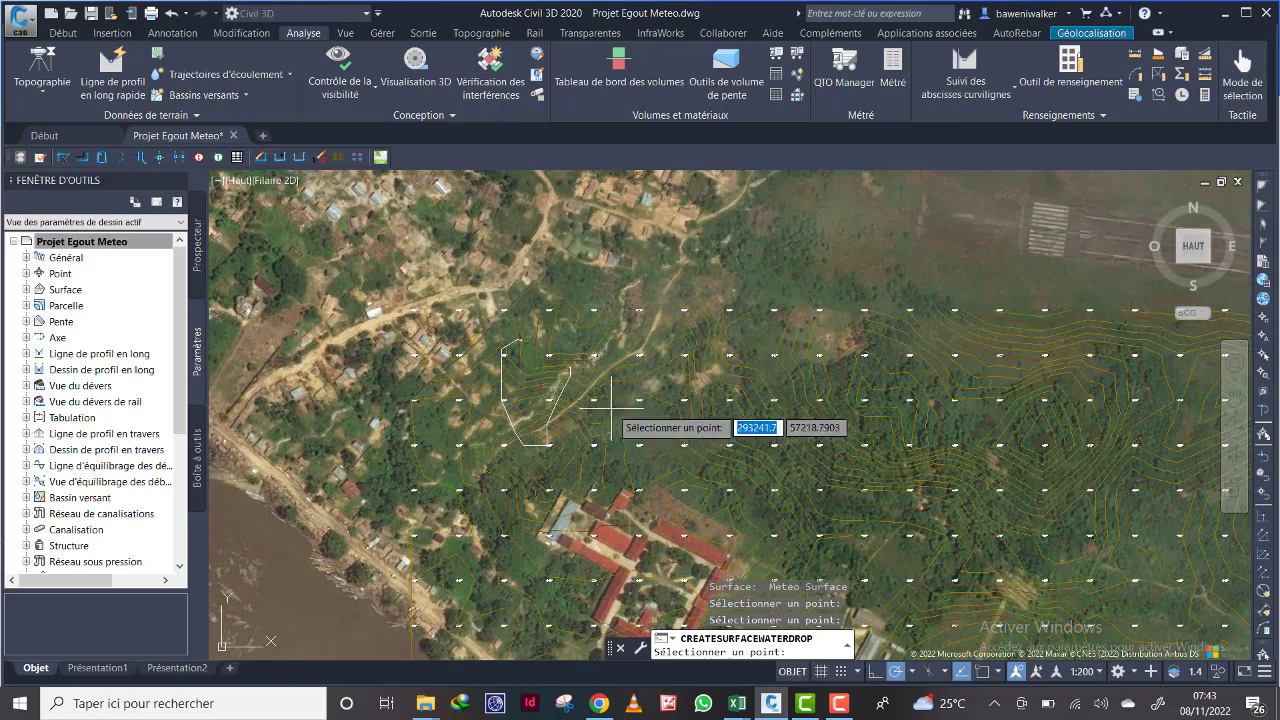
{"action": "middle_click_drag", "start_coordinate": [611, 410], "coordinate": [591, 348]}
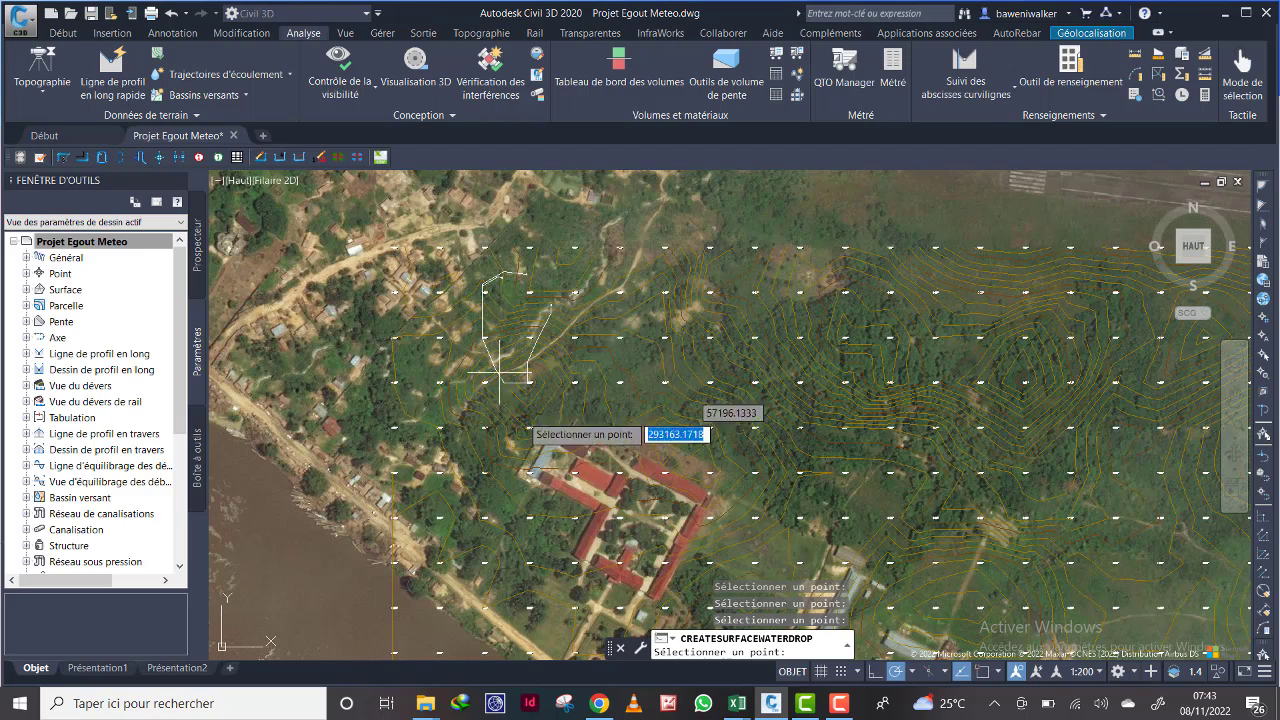
{"action": "left_click", "coordinate": [469, 450]}
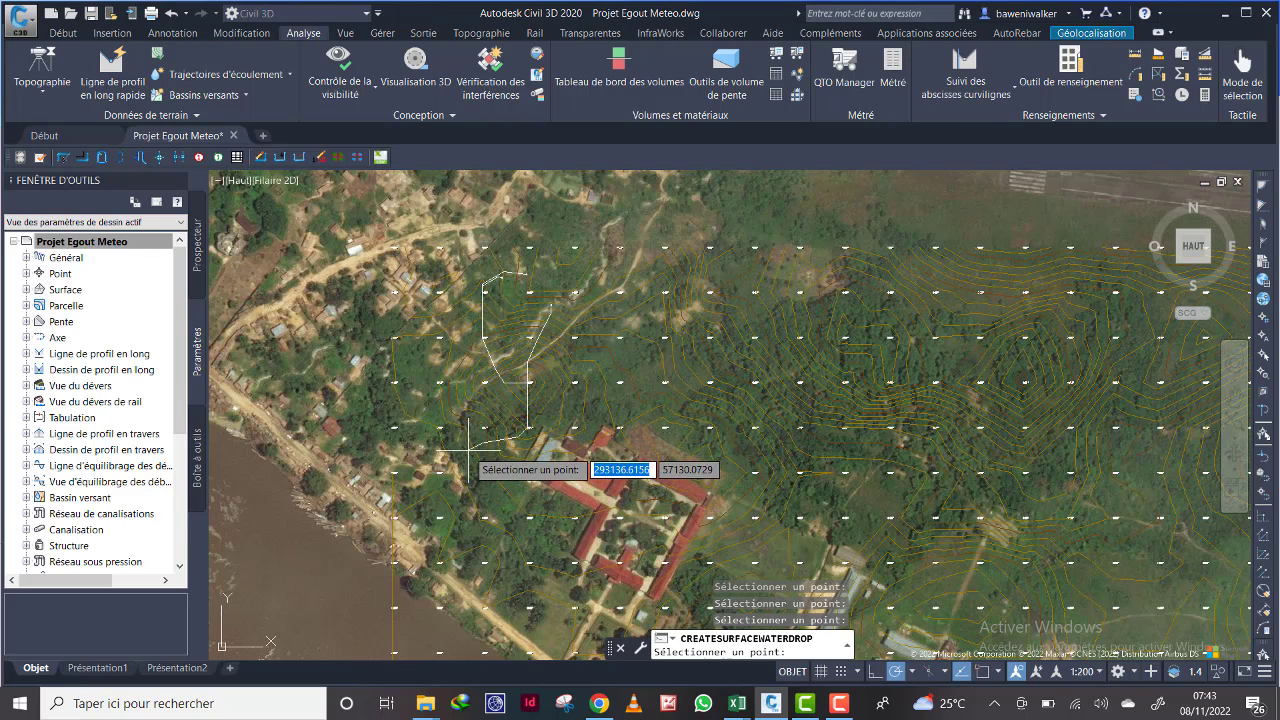
{"action": "scroll", "coordinate": [533, 389], "scroll_direction": "up", "scroll_amount": 2}
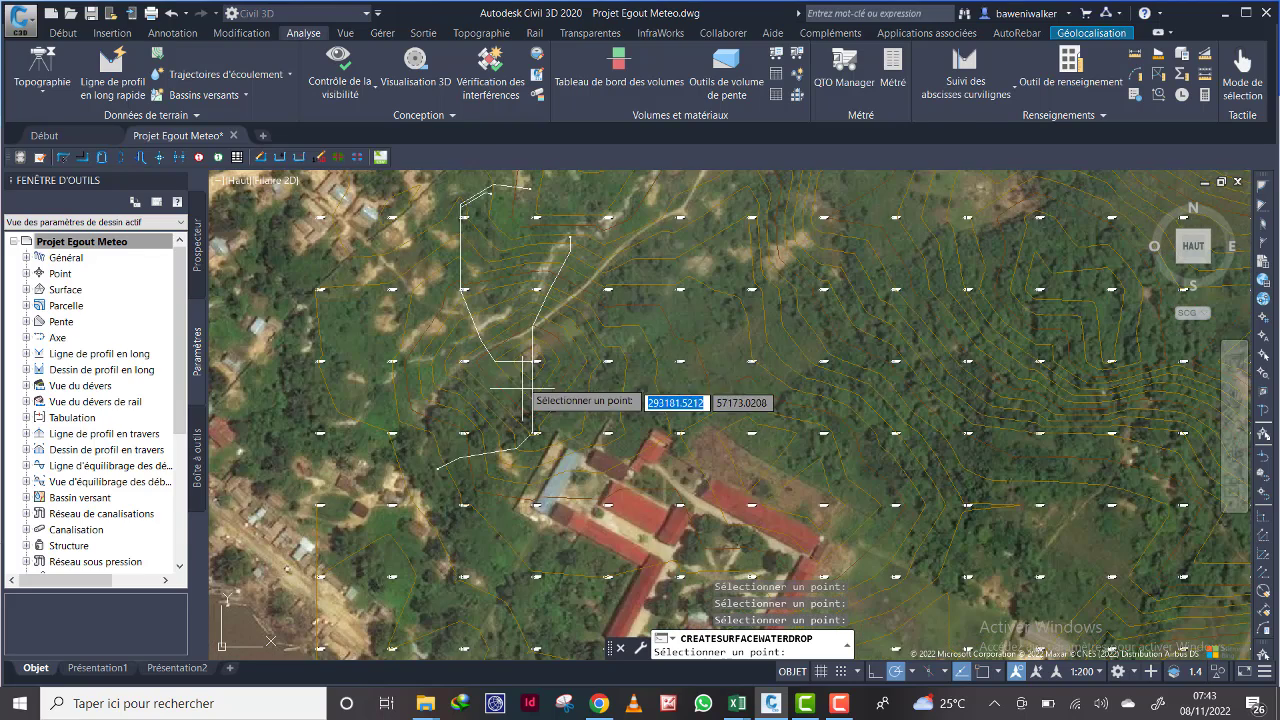
Step: Trace drops from the slopes east, northeast and north of the low point where the first paths meet
{"action": "left_click", "coordinate": [662, 325]}
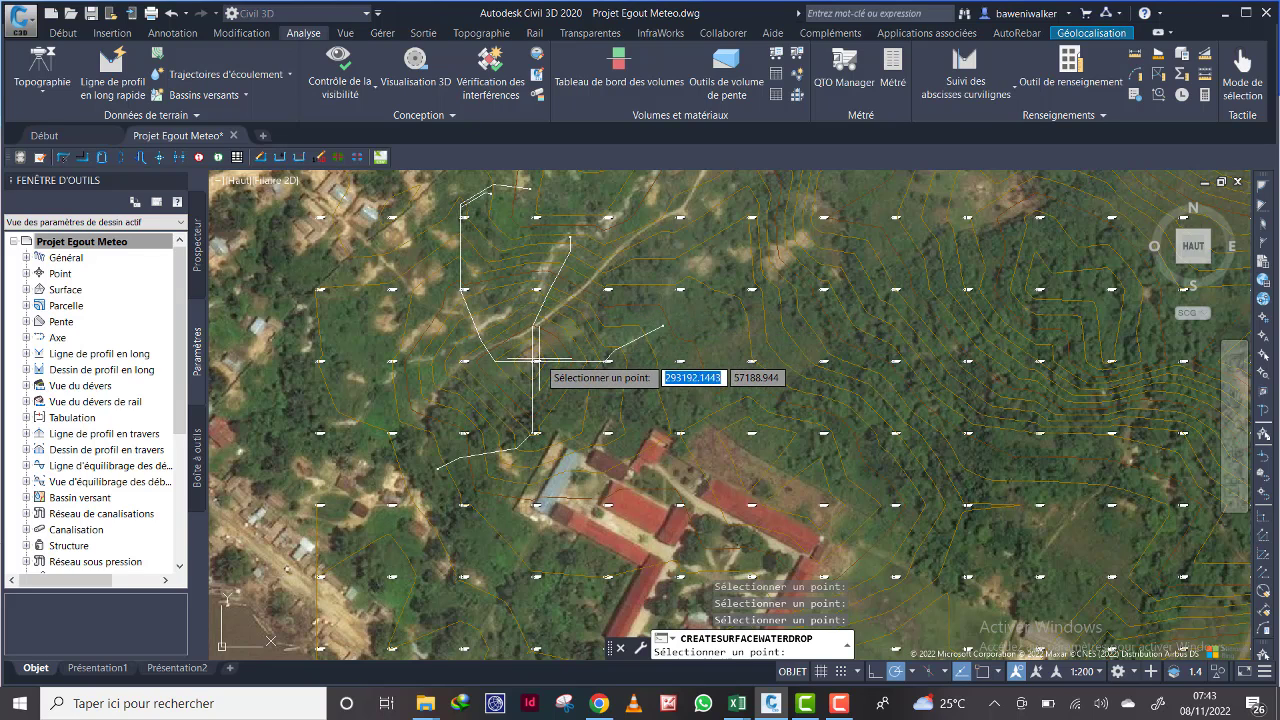
{"action": "left_click", "coordinate": [632, 262]}
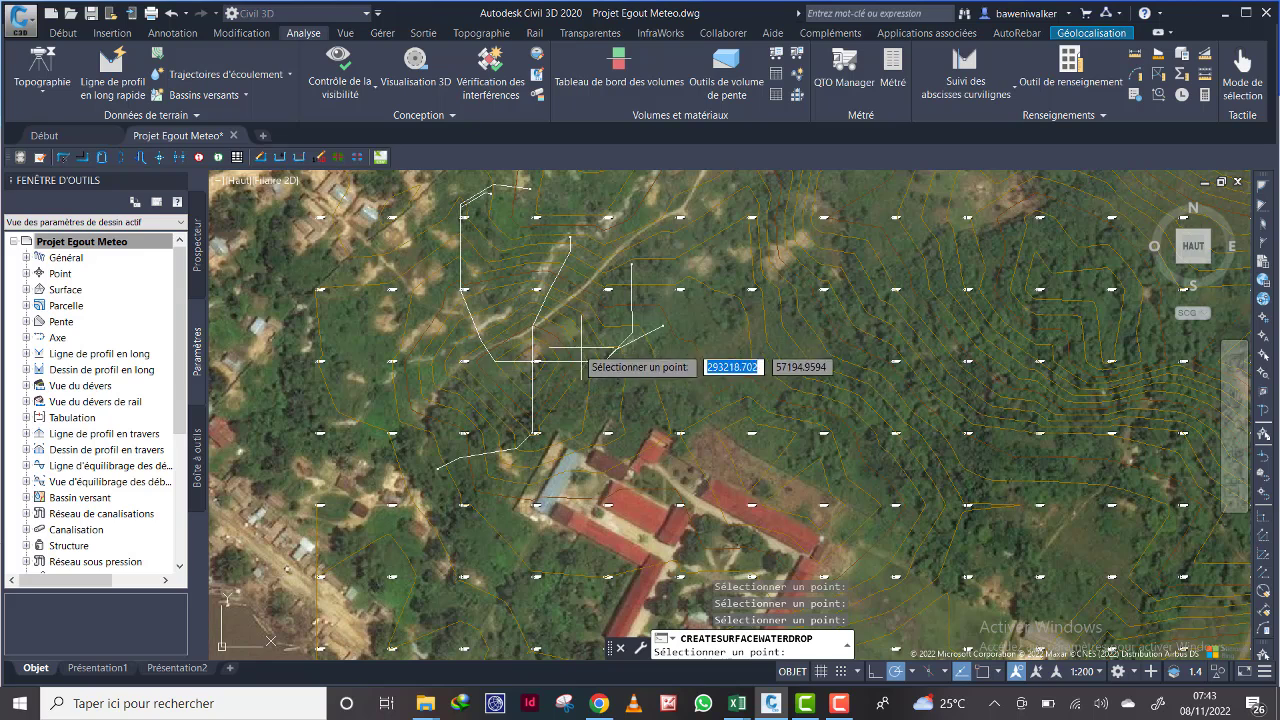
{"action": "left_click", "coordinate": [597, 272]}
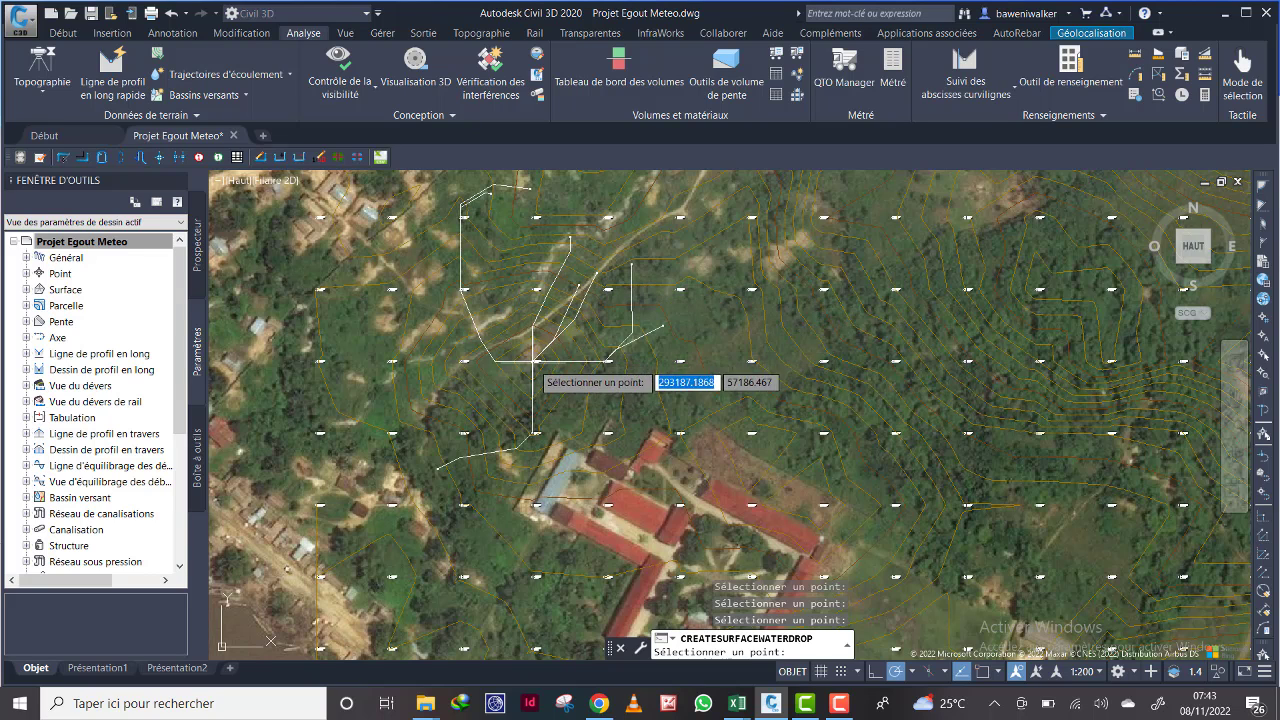
{"action": "left_click", "coordinate": [535, 225]}
{"action": "left_click", "coordinate": [497, 249]}
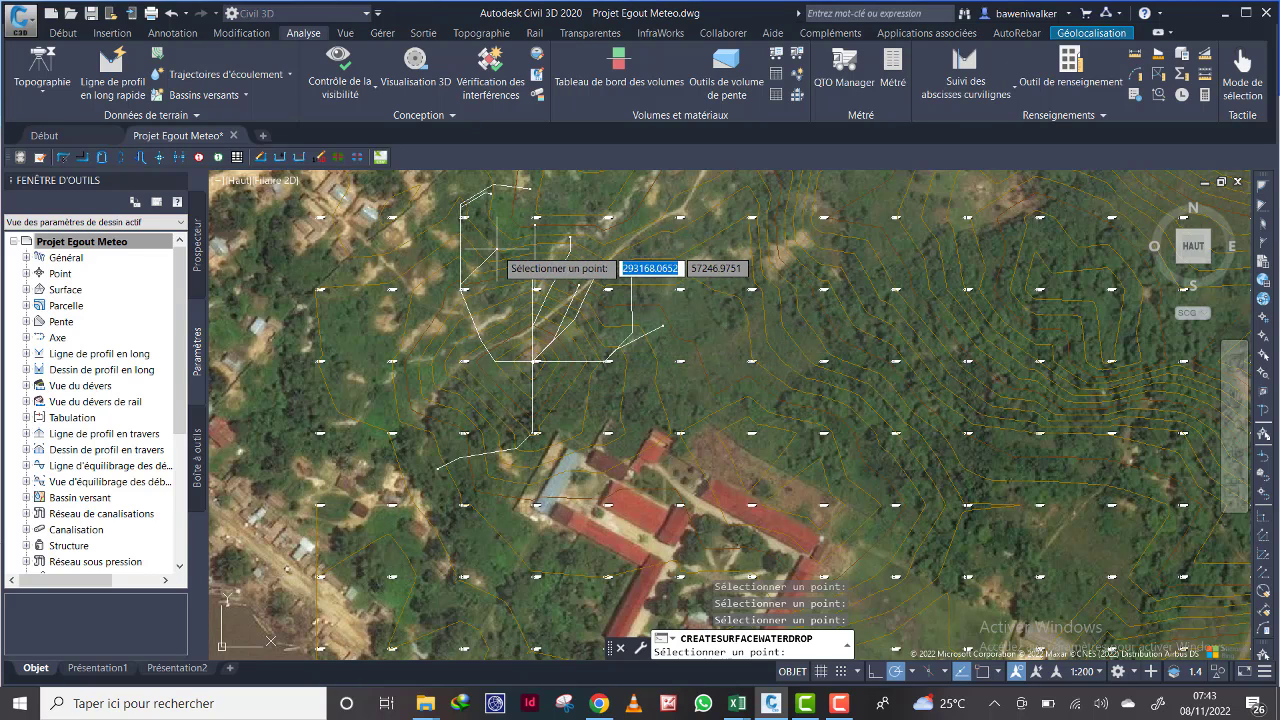
Step: Fill the area between the northwestern path and the first path with more water drops, adding one just northeast of the first path's start
{"action": "left_click", "coordinate": [501, 300]}
{"action": "left_click", "coordinate": [508, 262]}
{"action": "left_click", "coordinate": [517, 218]}
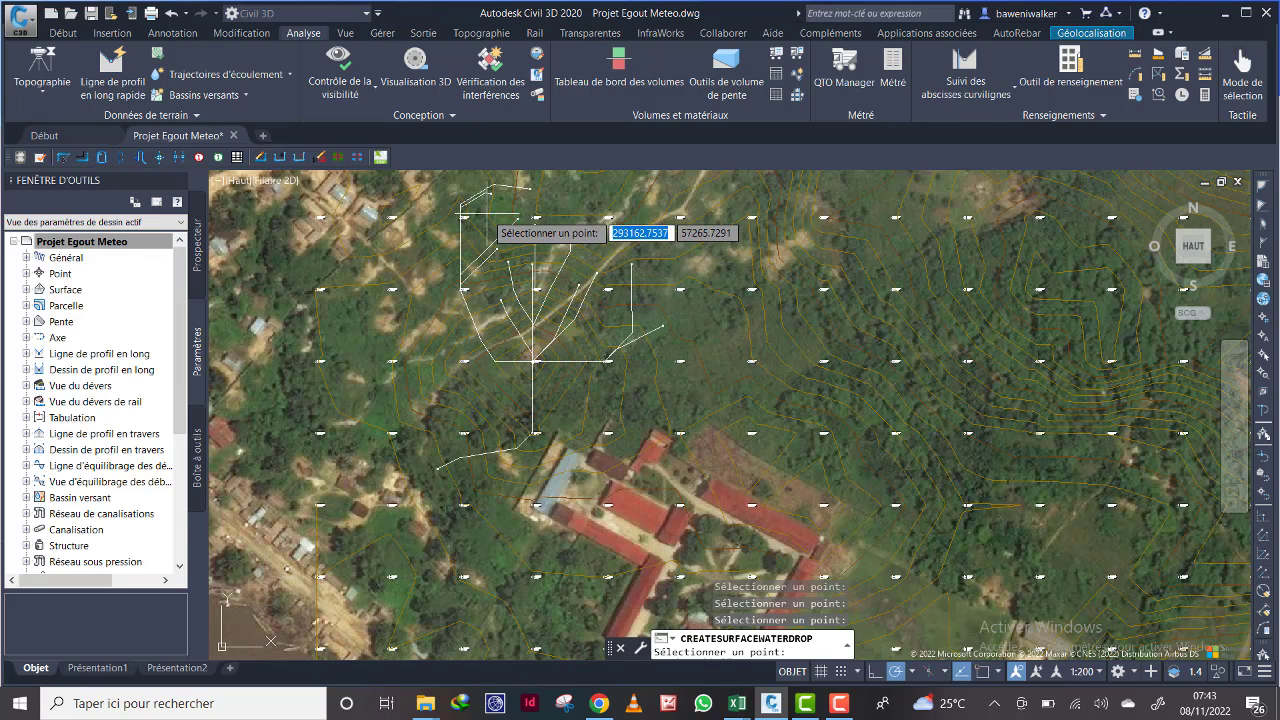
{"action": "left_click", "coordinate": [513, 217]}
{"action": "left_click", "coordinate": [515, 201]}
{"action": "left_click", "coordinate": [578, 228]}
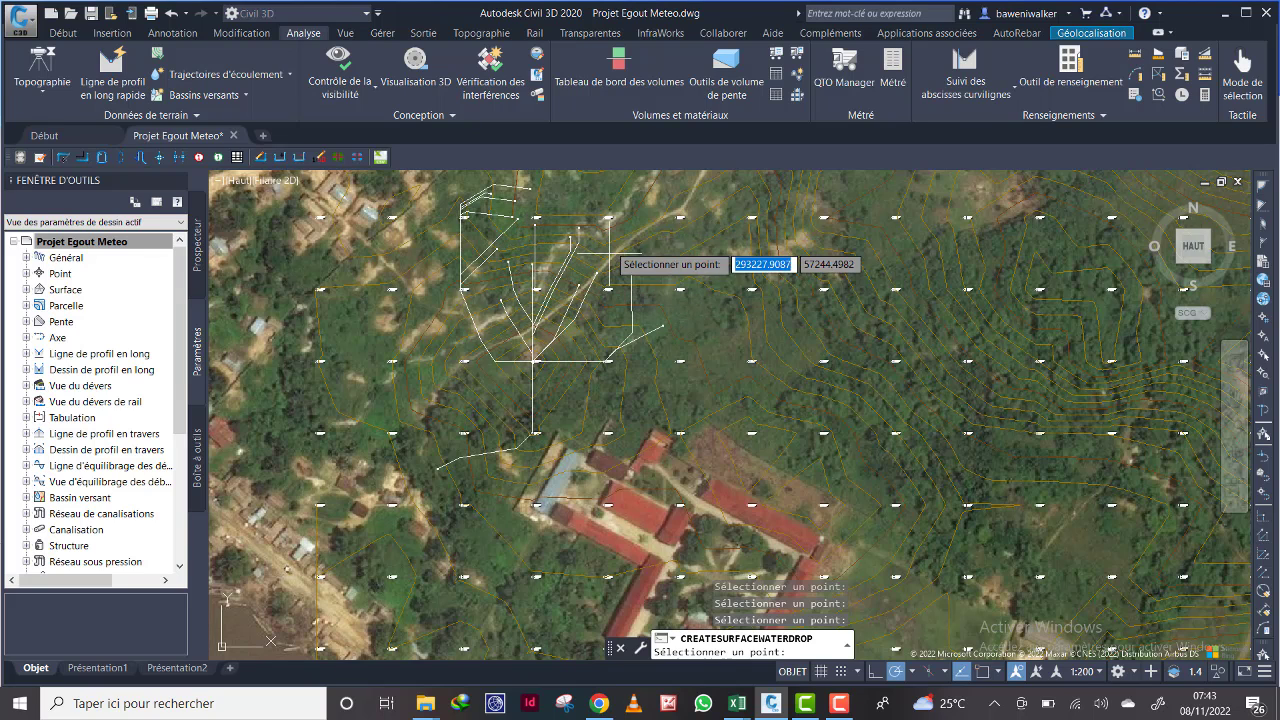
Step: Place water drops along the northeastern edge of the first catchment and inspect where the paths converge north of the red-roofed buildings
{"action": "left_click", "coordinate": [610, 245]}
{"action": "left_click", "coordinate": [640, 230]}
{"action": "left_click", "coordinate": [589, 225]}
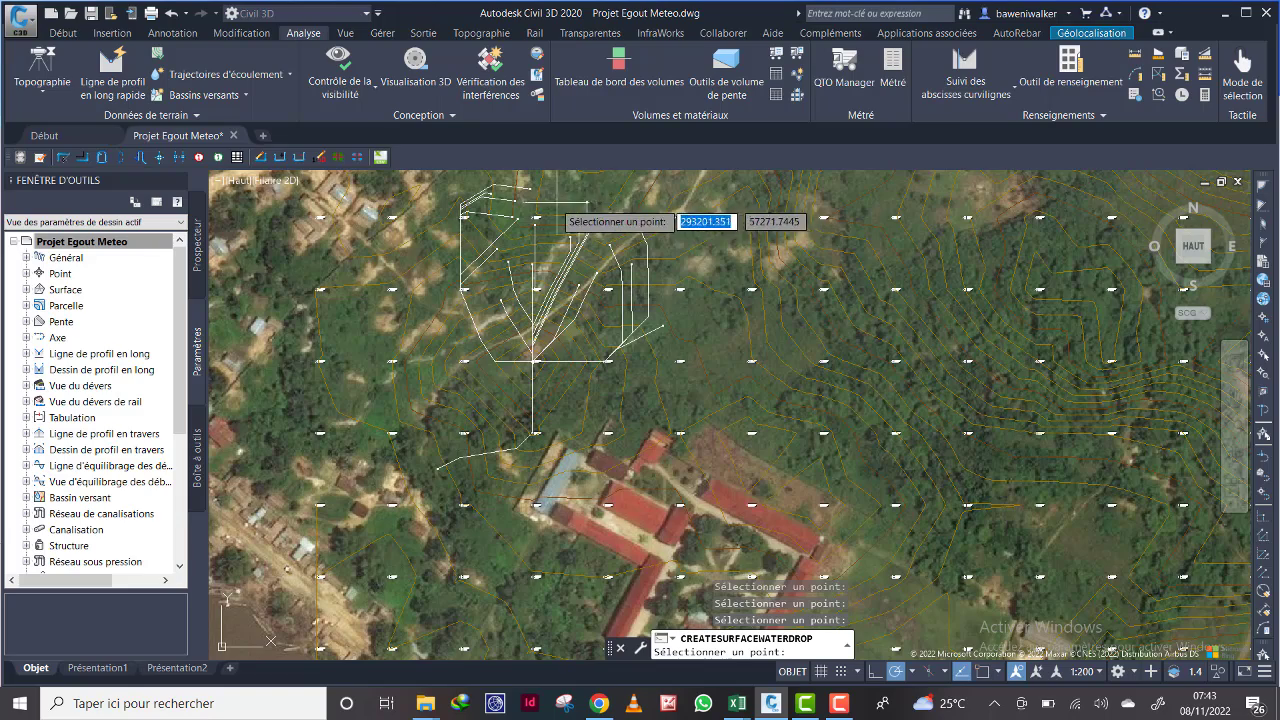
{"action": "scroll", "coordinate": [540, 312], "scroll_direction": "down", "scroll_amount": 3}
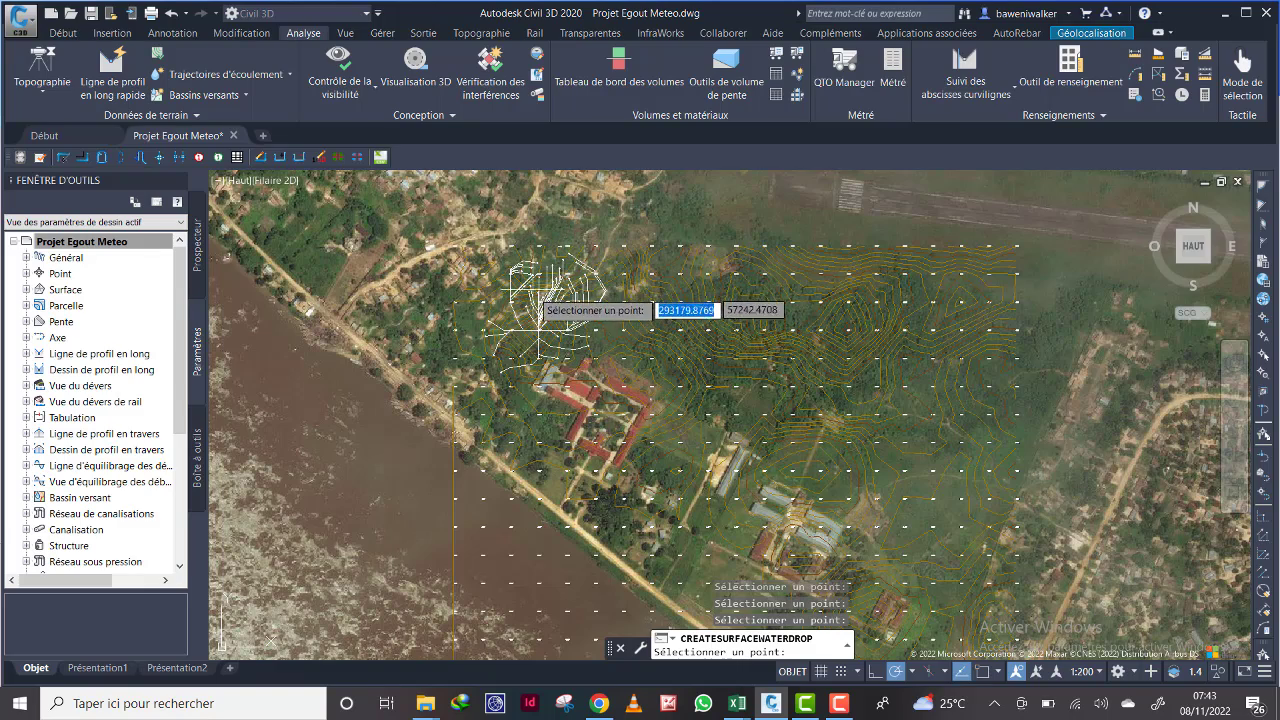
{"action": "scroll", "coordinate": [578, 302], "scroll_direction": "up", "scroll_amount": 5}
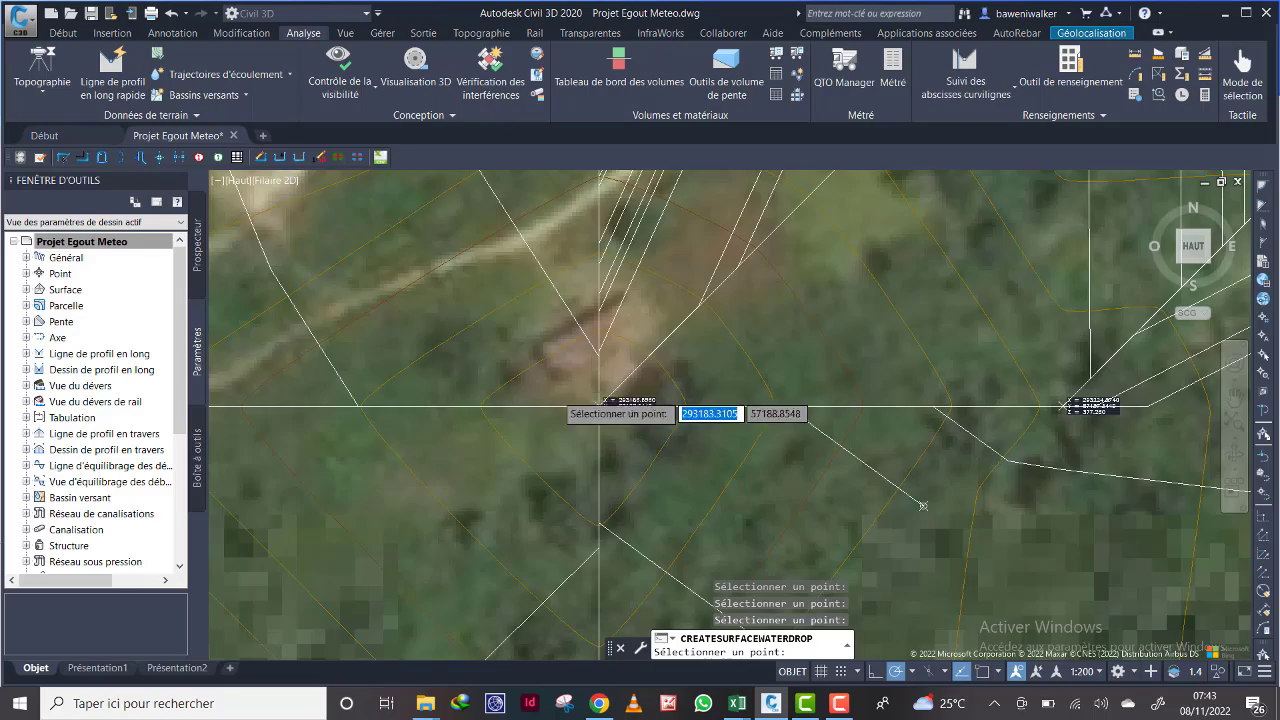
Step: Trace water drops down the wooded slope northeast of the red-roofed buildings, working eastward from between the two isolated paths
{"action": "scroll", "coordinate": [599, 406], "scroll_direction": "down", "scroll_amount": 5}
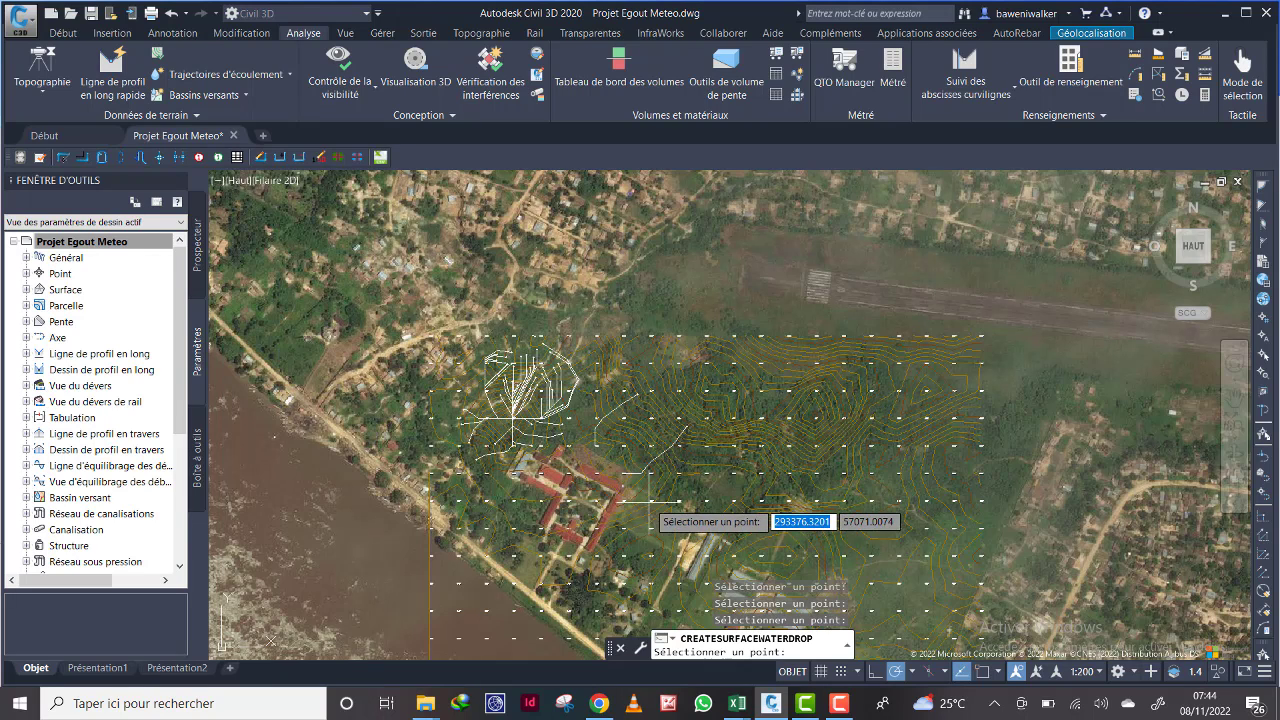
{"action": "scroll", "coordinate": [650, 502], "scroll_direction": "up", "scroll_amount": 3}
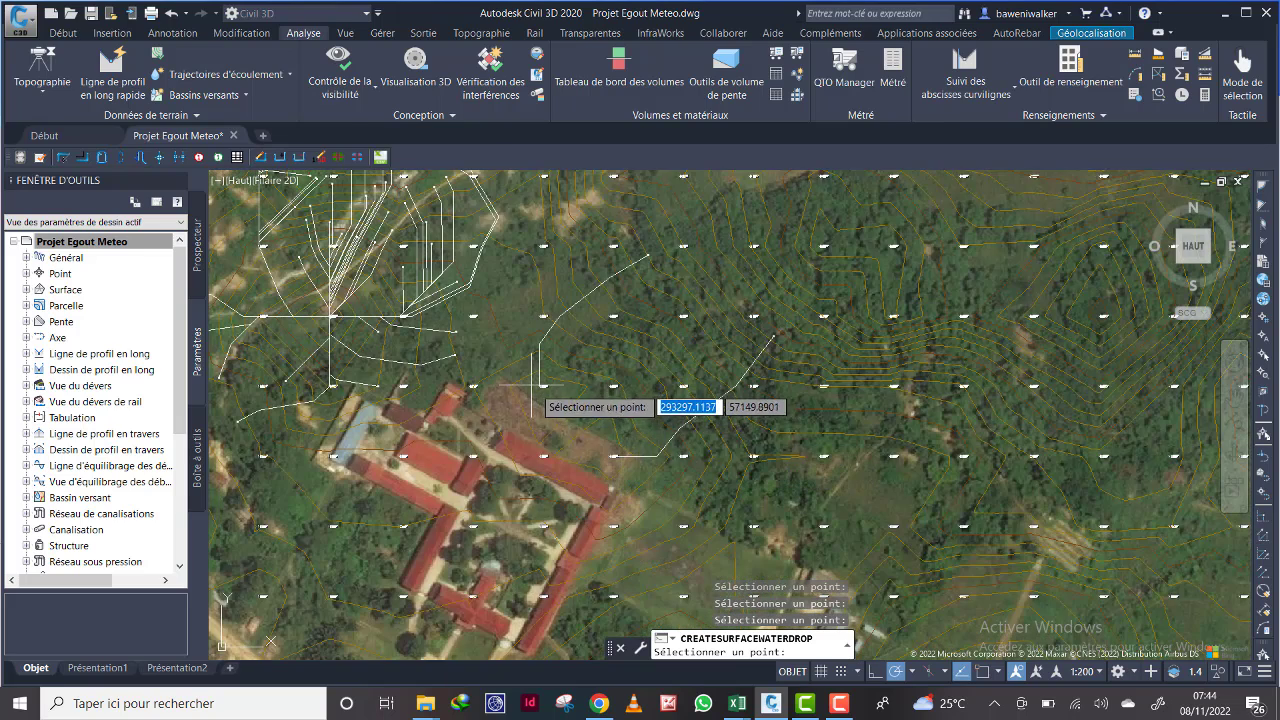
{"action": "left_click", "coordinate": [681, 282]}
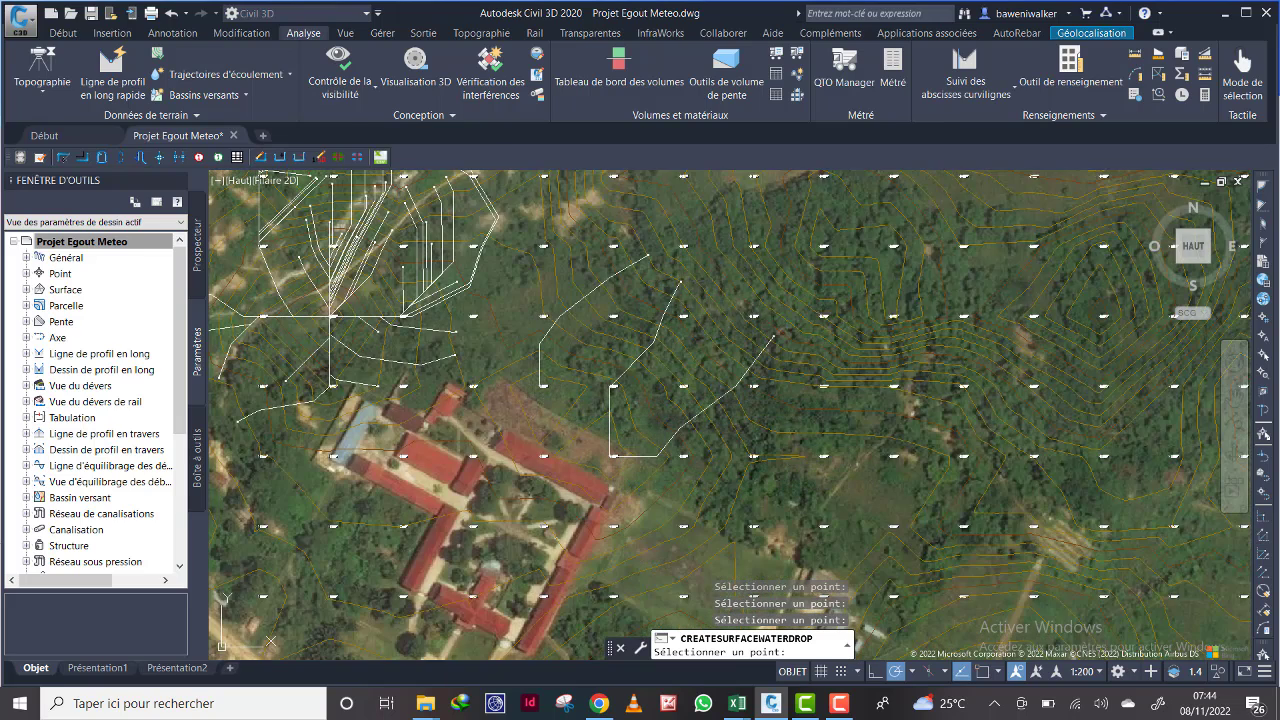
{"action": "left_click", "coordinate": [712, 285]}
{"action": "left_click", "coordinate": [735, 305]}
{"action": "left_click", "coordinate": [755, 323]}
{"action": "left_click", "coordinate": [759, 323]}
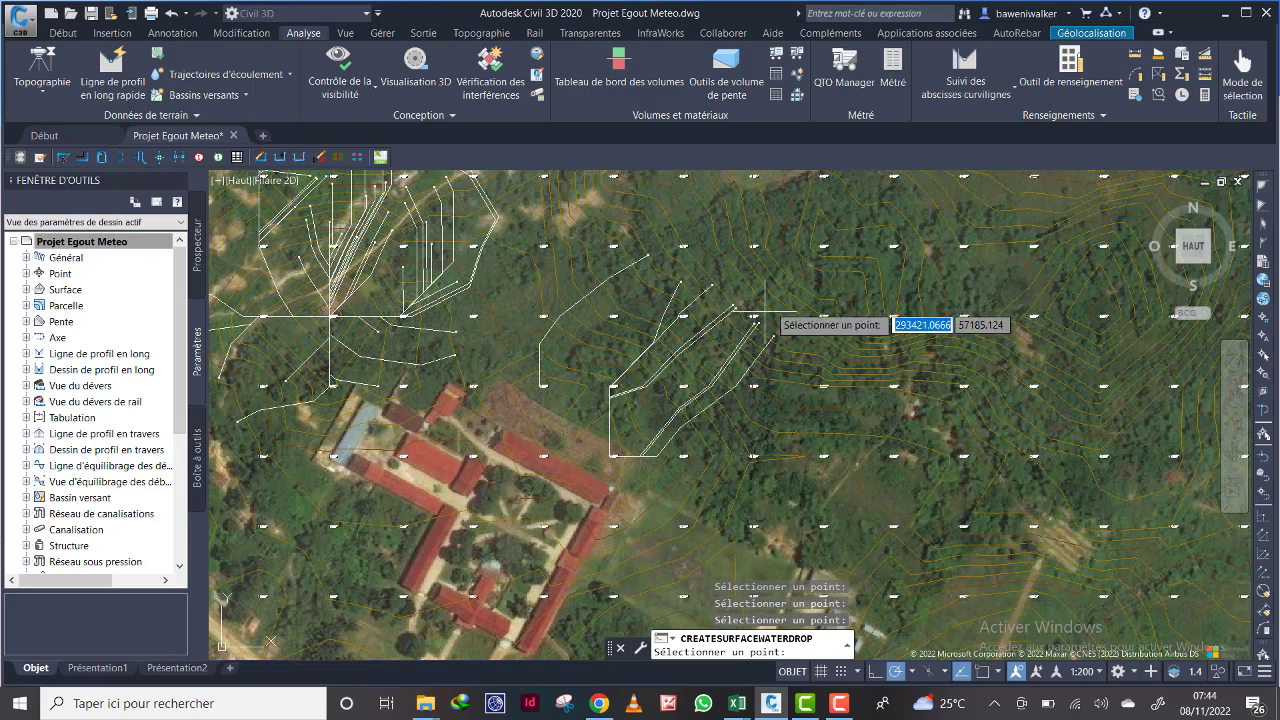
Step: Continue placing water drops northward along the upper edge of the wooded slope northeast of the buildings
{"action": "left_click", "coordinate": [780, 276]}
{"action": "left_click", "coordinate": [763, 275]}
{"action": "left_click", "coordinate": [767, 249]}
{"action": "left_click", "coordinate": [741, 234]}
{"action": "left_click", "coordinate": [746, 221]}
{"action": "left_click", "coordinate": [760, 216]}
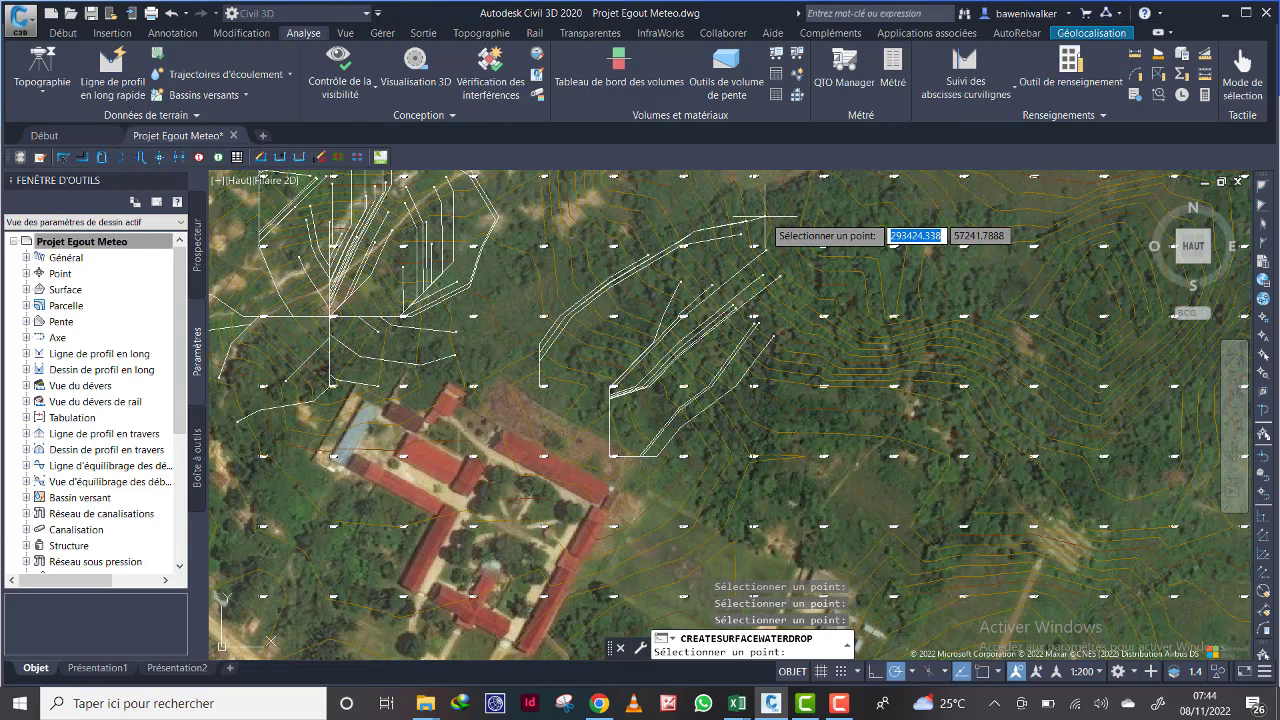
Step: Place three water drops at the northern top of the wooded slope, heading west toward the first catchment
{"action": "left_click", "coordinate": [713, 205]}
{"action": "left_click", "coordinate": [686, 203]}
{"action": "left_click", "coordinate": [673, 187]}
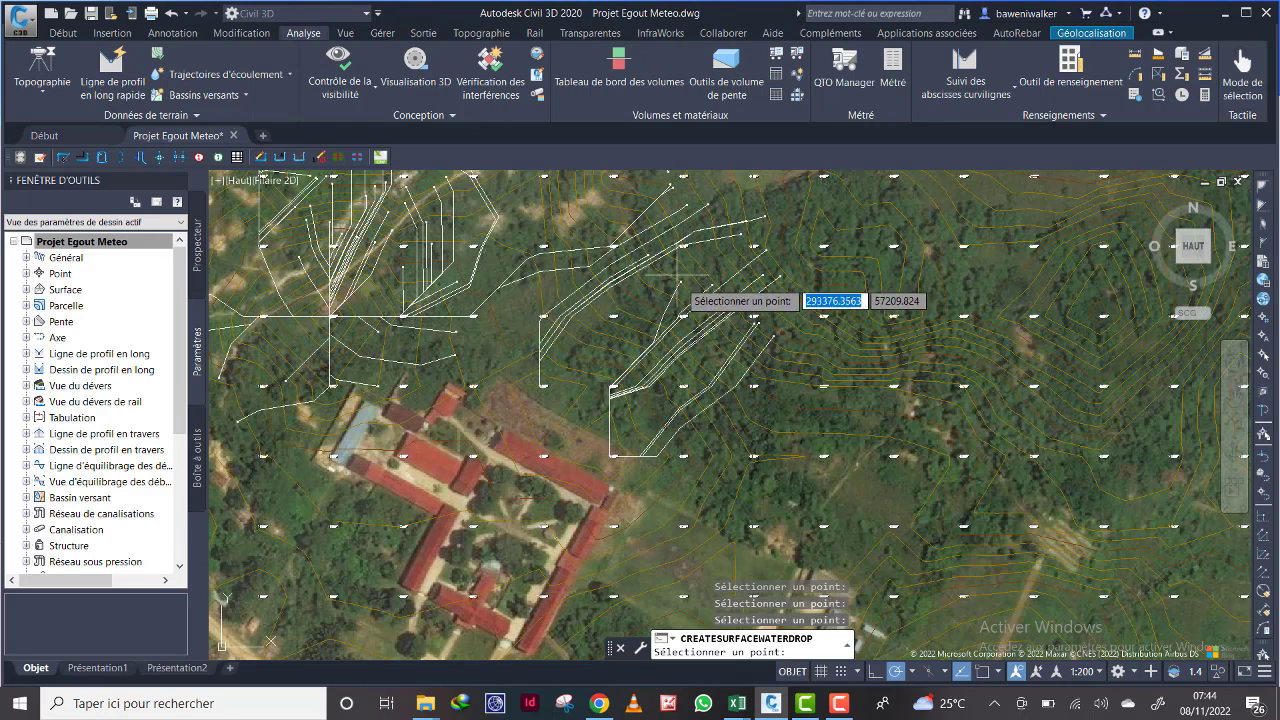
Step: Add water drops among the lower paths of the eastern group, just off the northeast corner of the red-roofed buildings
{"action": "scroll", "coordinate": [675, 295], "scroll_direction": "down", "scroll_amount": 3}
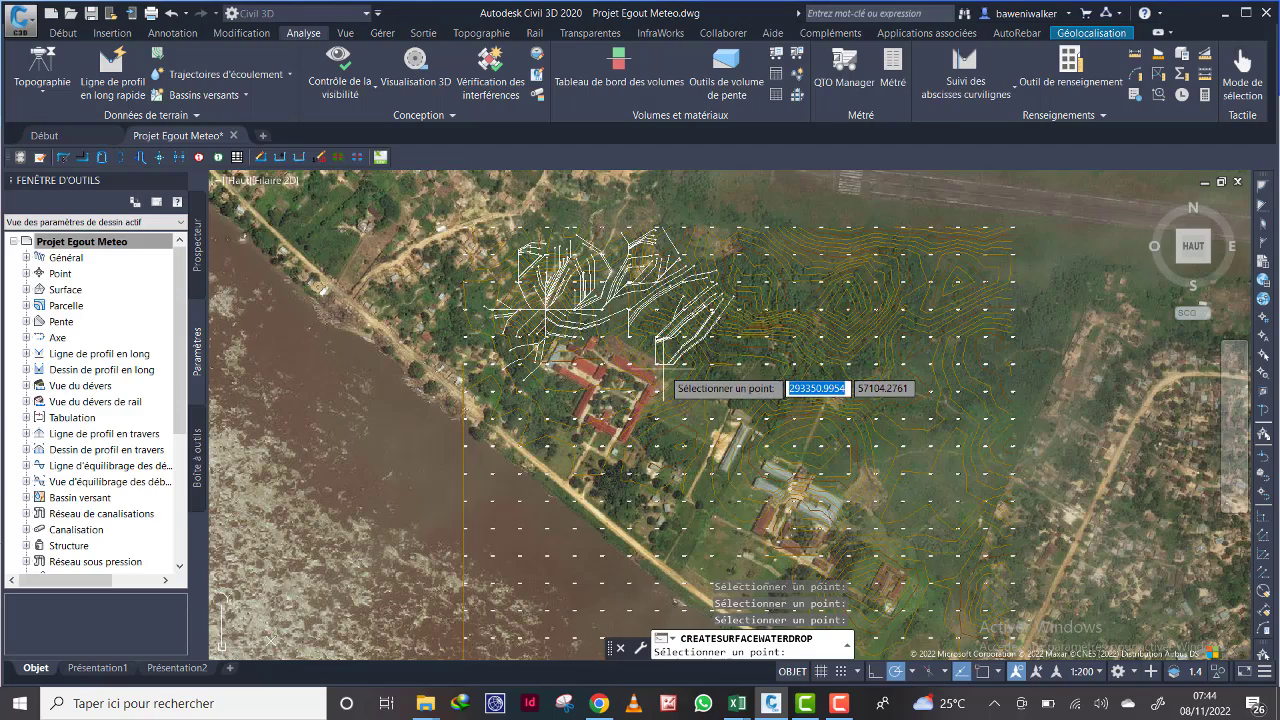
{"action": "scroll", "coordinate": [664, 369], "scroll_direction": "up", "scroll_amount": 3}
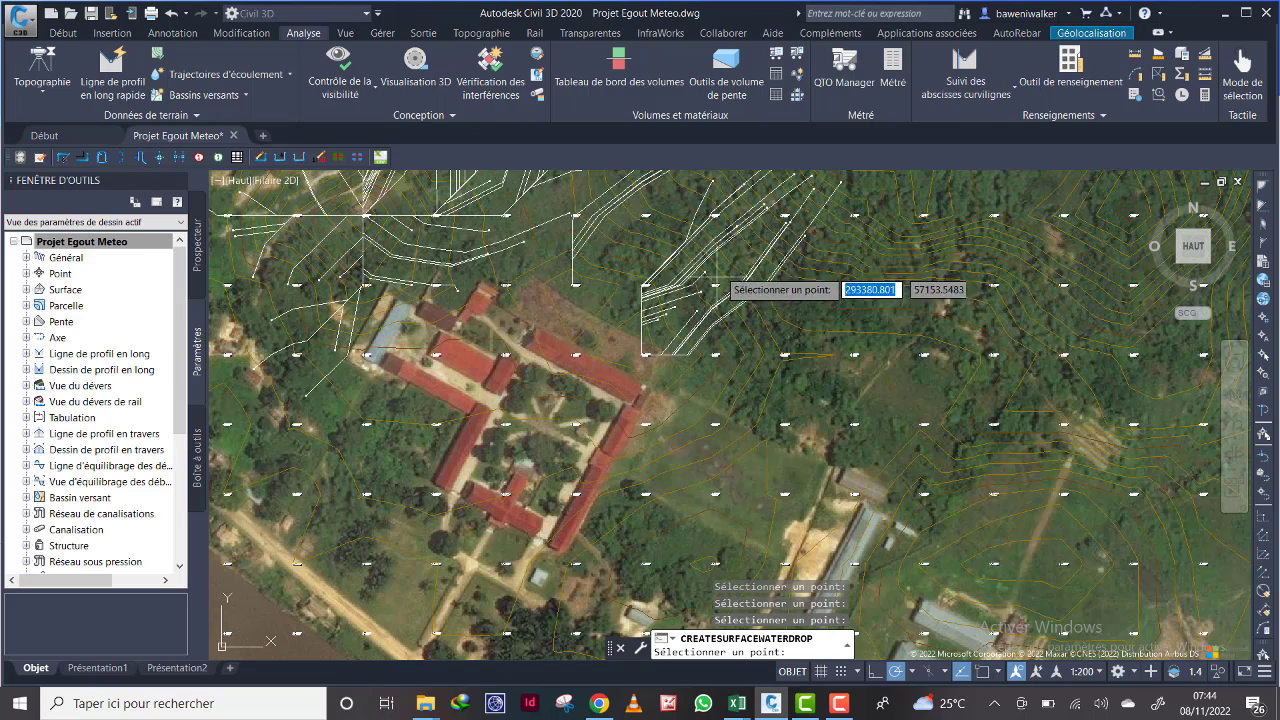
{"action": "left_click", "coordinate": [766, 230]}
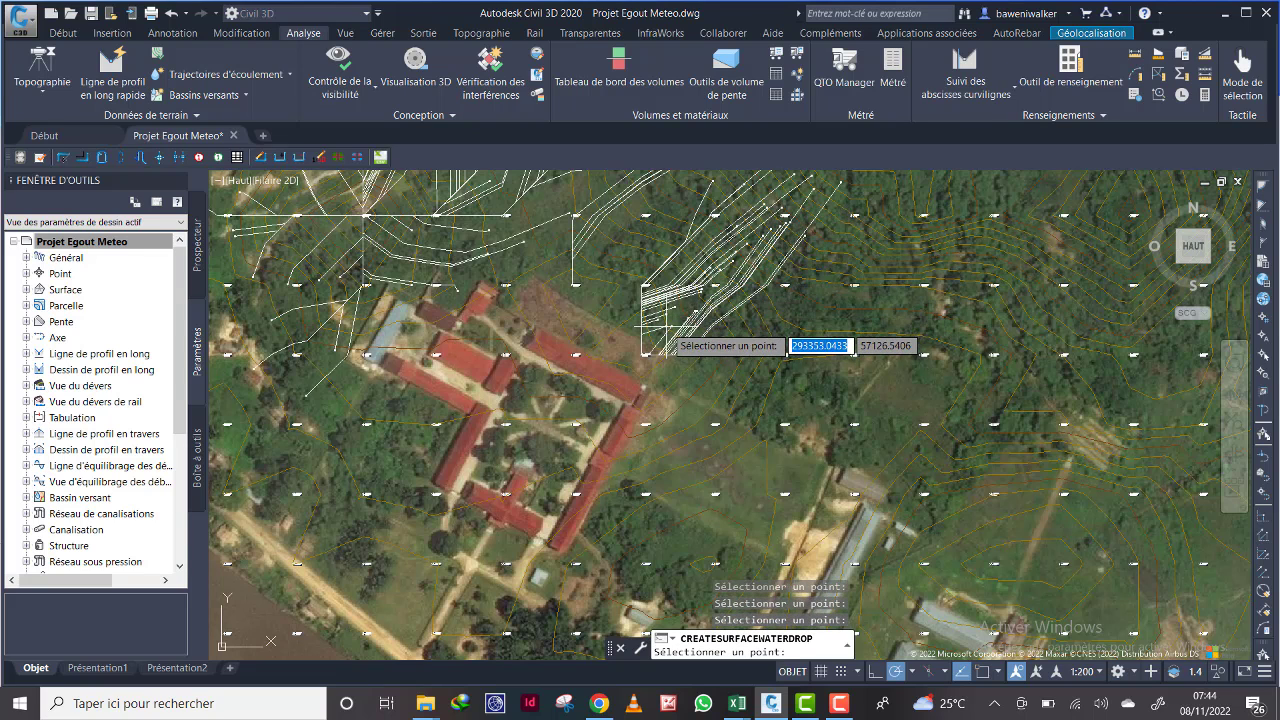
Step: Fill the gap between the western and eastern groups of flow paths with additional water drops
{"action": "scroll", "coordinate": [665, 305], "scroll_direction": "down", "scroll_amount": 3}
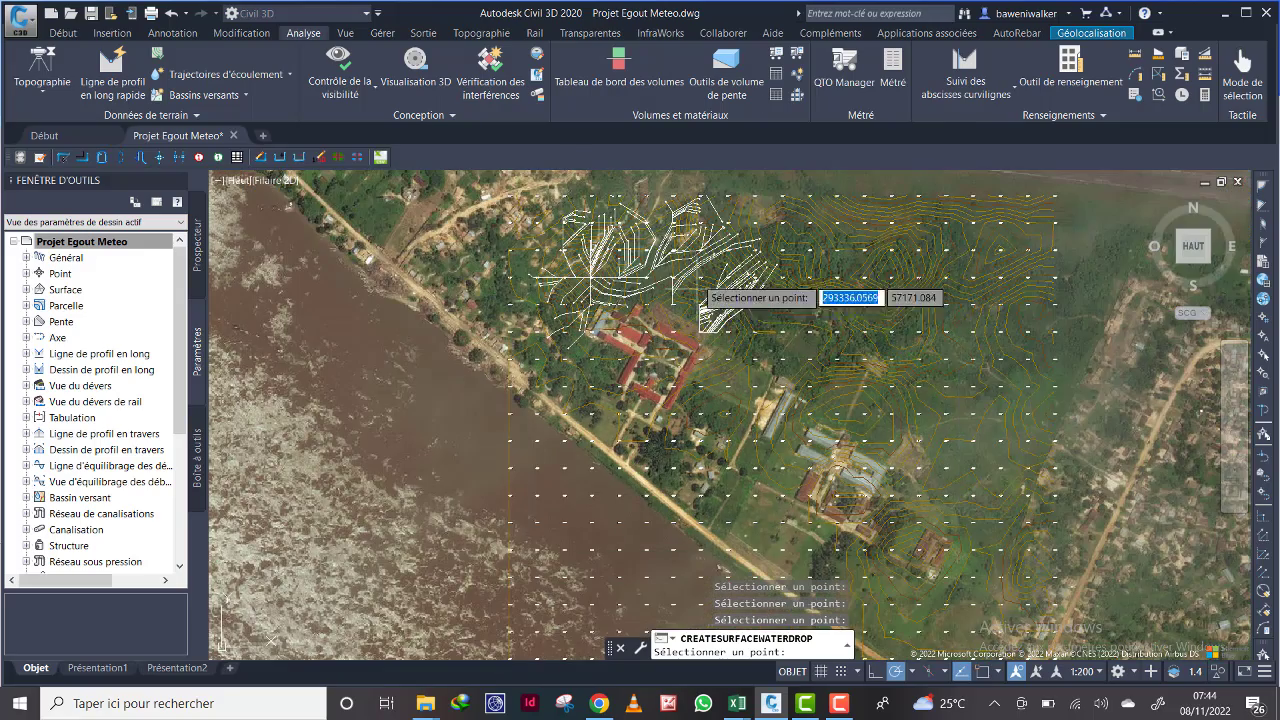
{"action": "scroll", "coordinate": [690, 280], "scroll_direction": "up", "scroll_amount": 6}
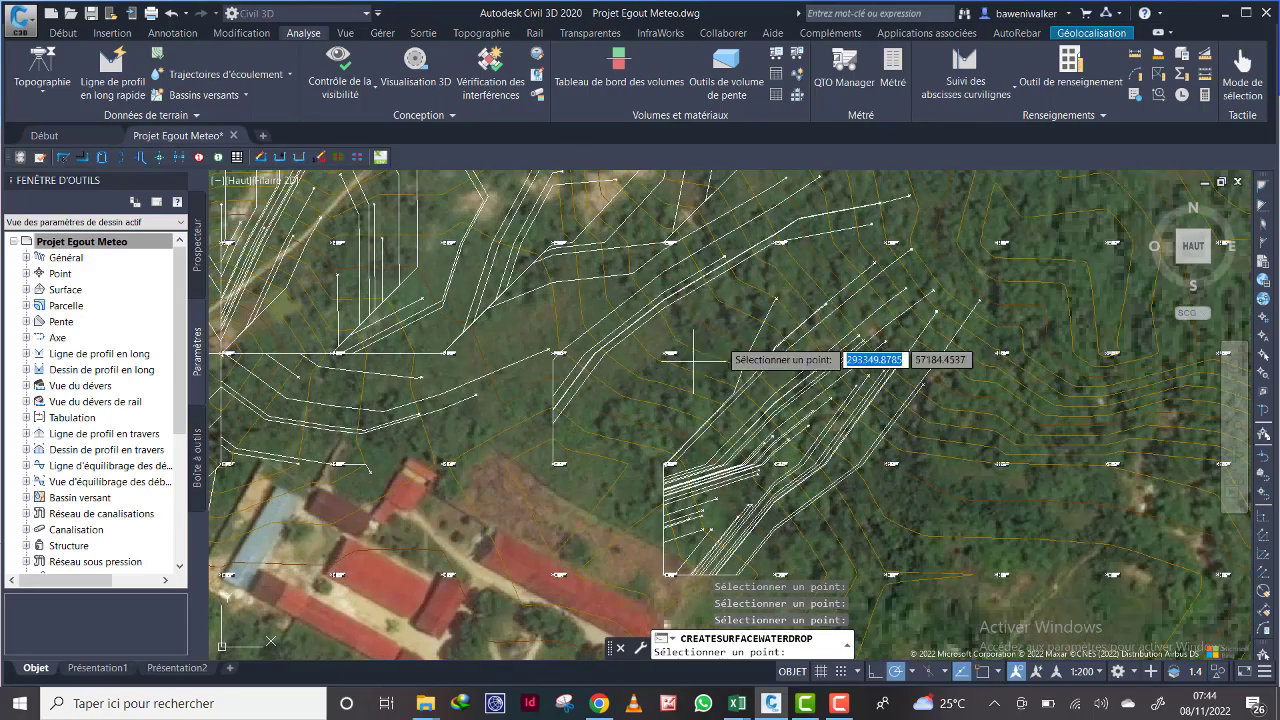
{"action": "left_click", "coordinate": [678, 296]}
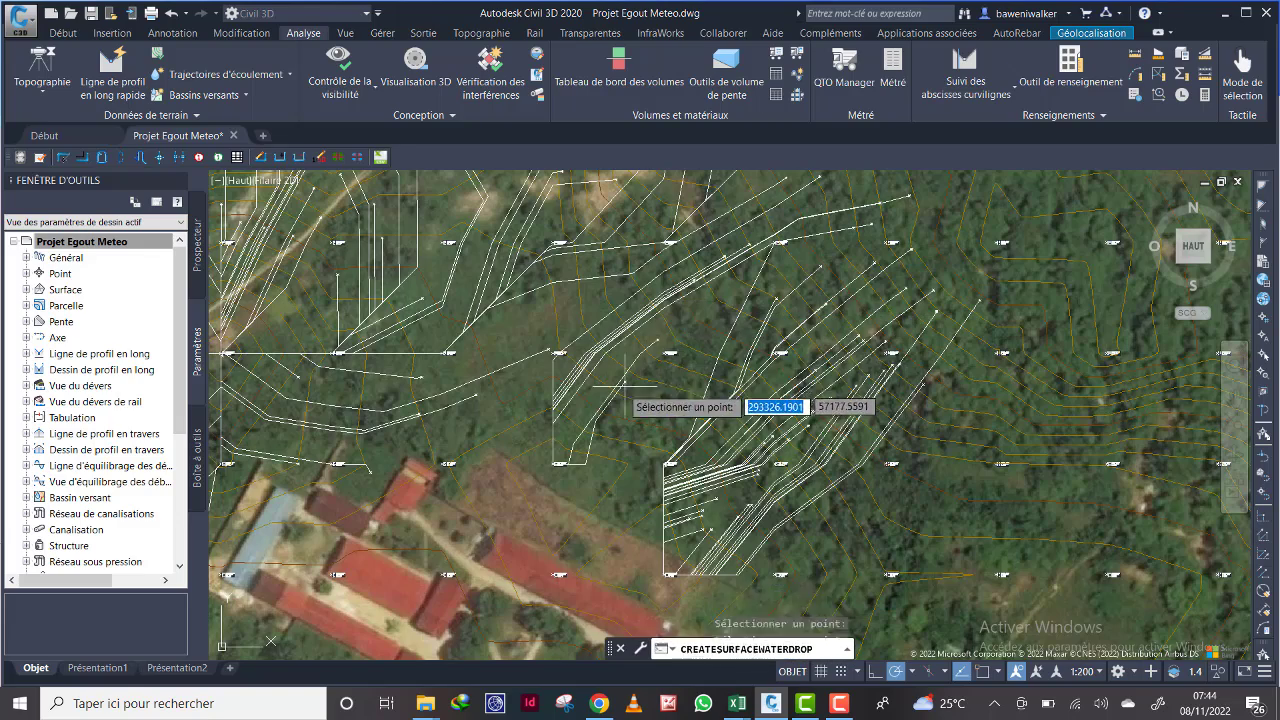
{"action": "left_click", "coordinate": [540, 316]}
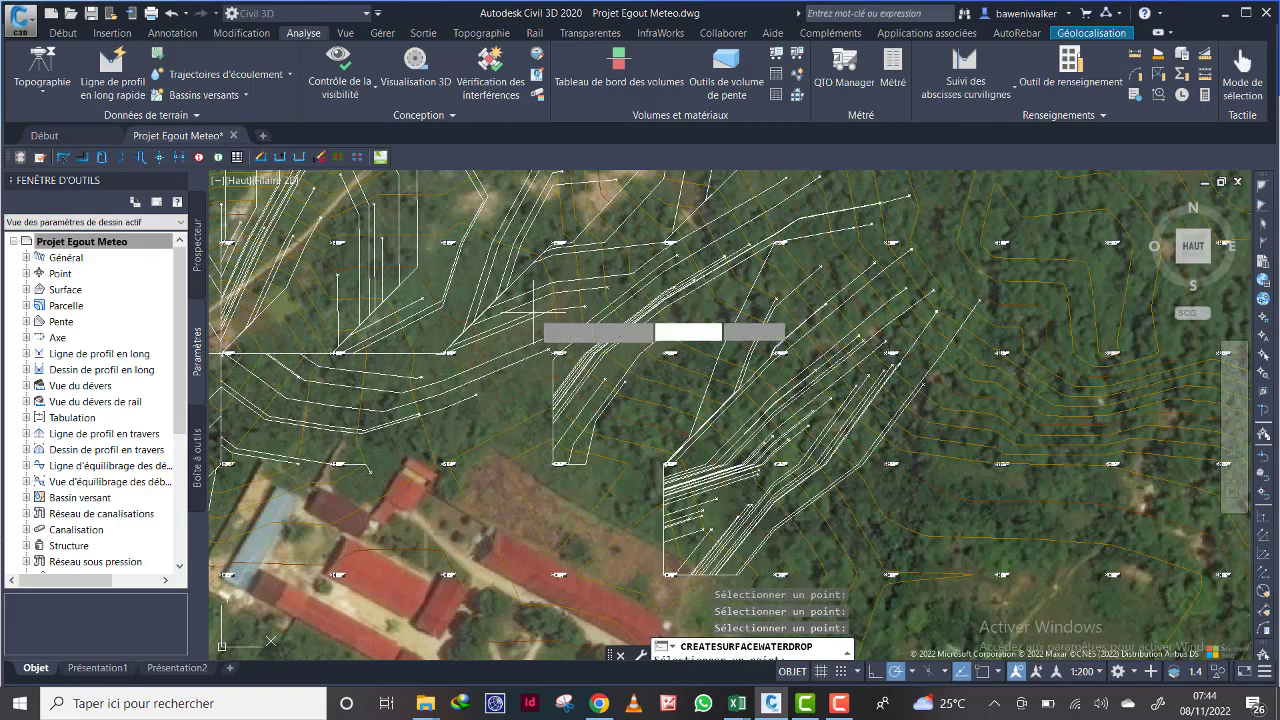
Step: Trace water drop paths across the wooded terrain east of the existing groups, continuing toward the northeast corner of the surface
{"action": "scroll", "coordinate": [563, 316], "scroll_direction": "down", "scroll_amount": 5}
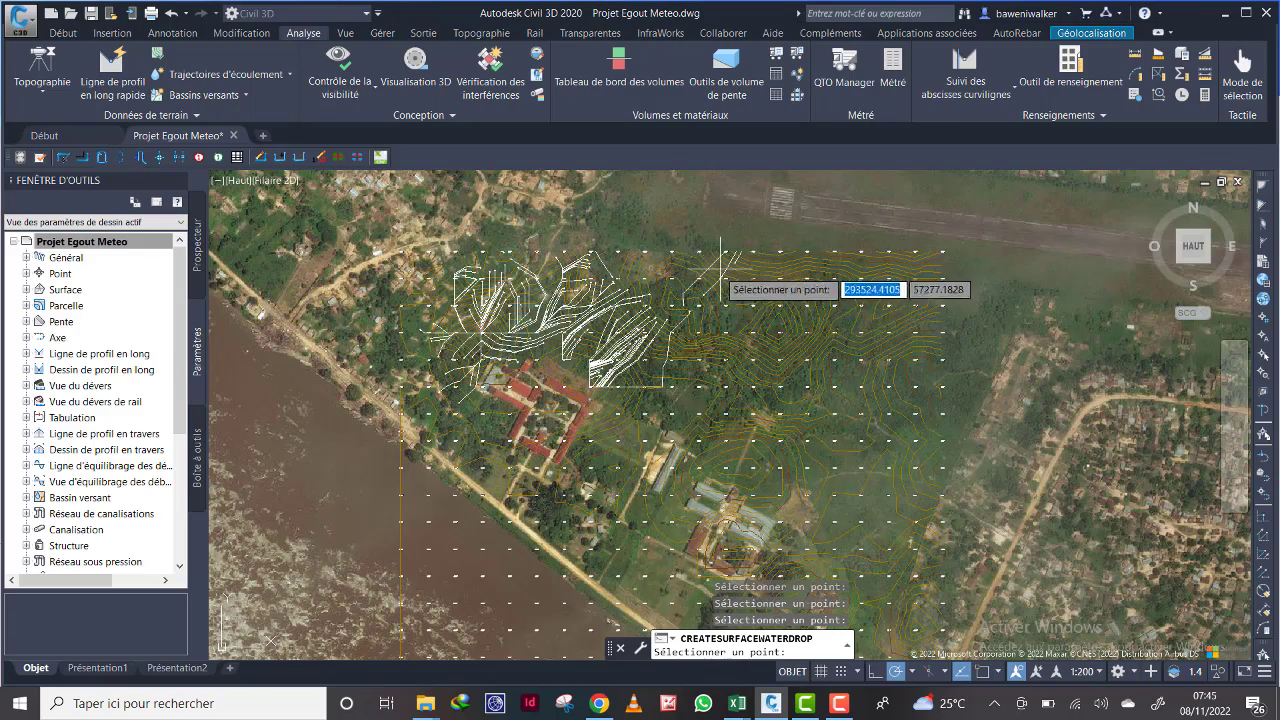
{"action": "scroll", "coordinate": [685, 318], "scroll_direction": "up", "scroll_amount": 5}
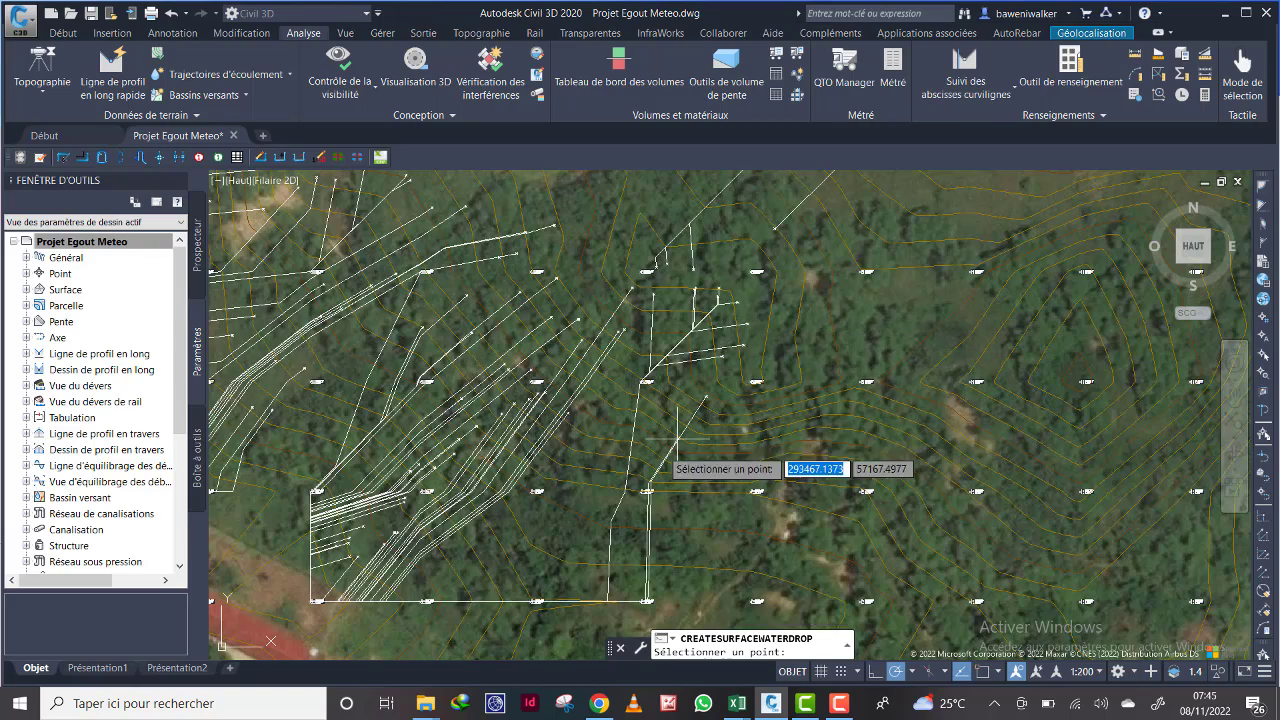
{"action": "scroll", "coordinate": [623, 440], "scroll_direction": "down", "scroll_amount": 4}
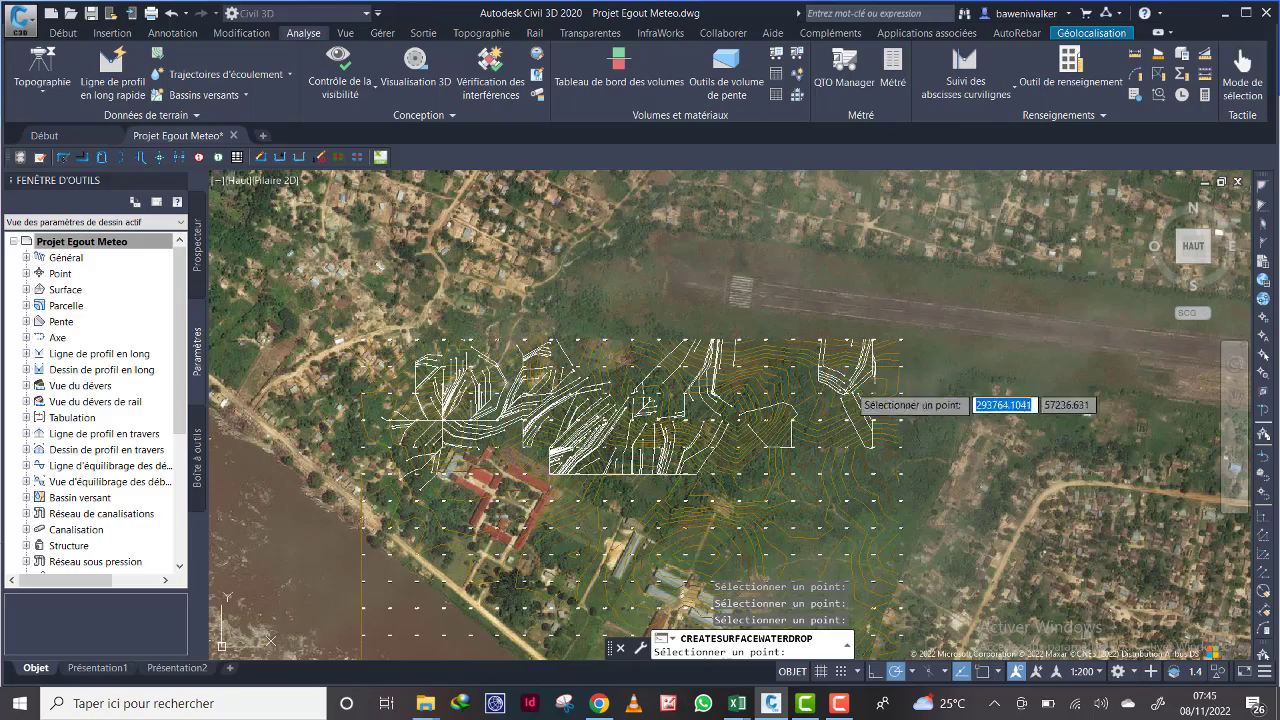
Step: Add water drops around the low point near the surface's eastern edge, south of the northeast corner paths
{"action": "scroll", "coordinate": [843, 392], "scroll_direction": "up", "scroll_amount": 4}
{"action": "scroll", "coordinate": [808, 430], "scroll_direction": "down", "scroll_amount": 2}
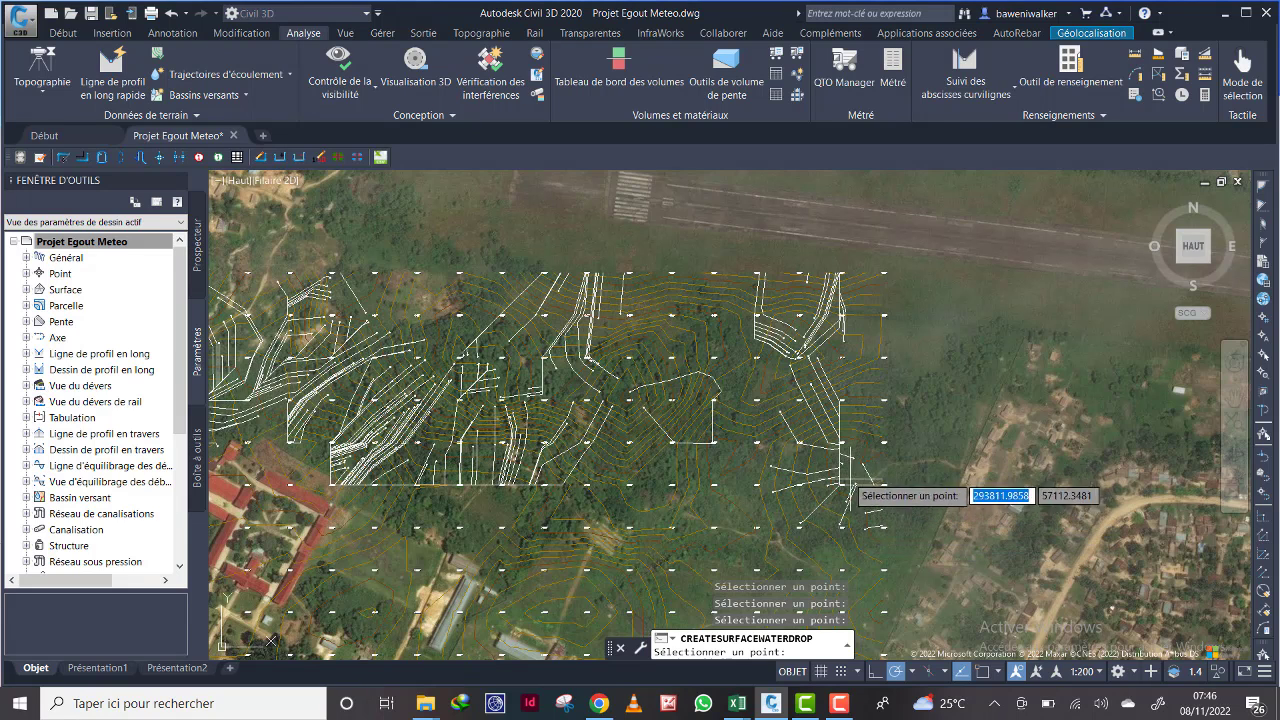
{"action": "left_click", "coordinate": [847, 389]}
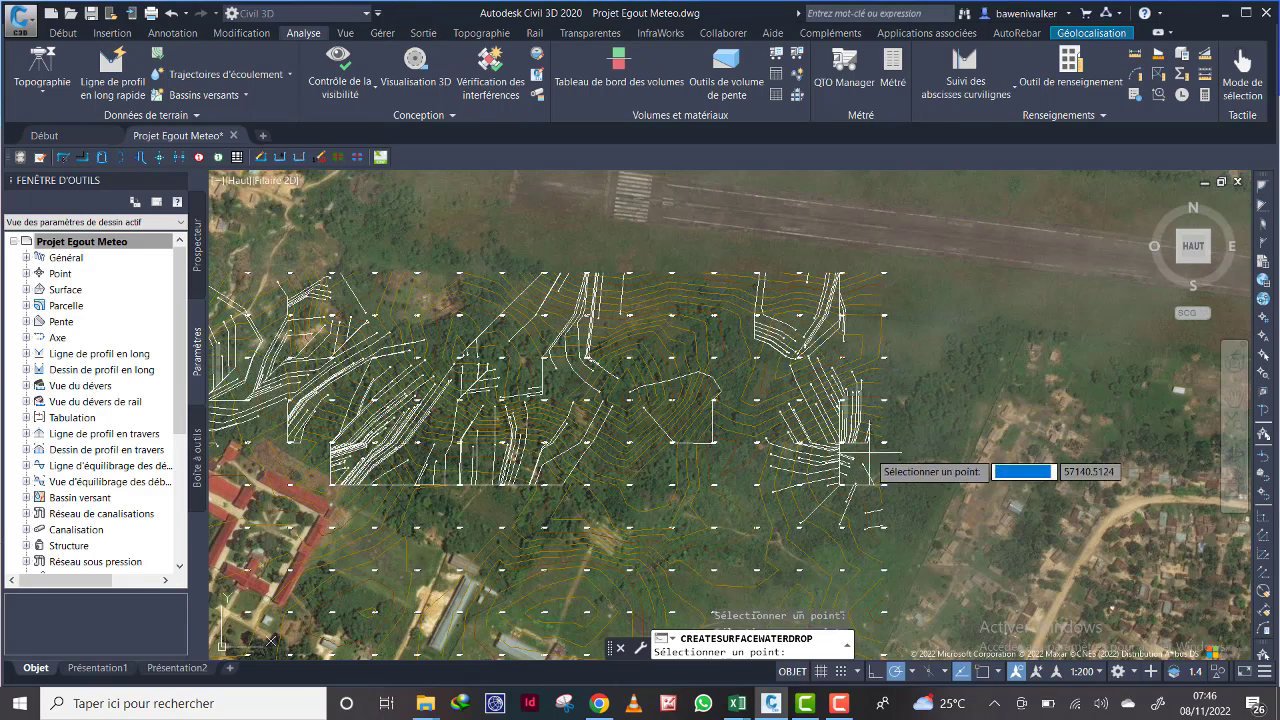
{"action": "left_click", "coordinate": [778, 462]}
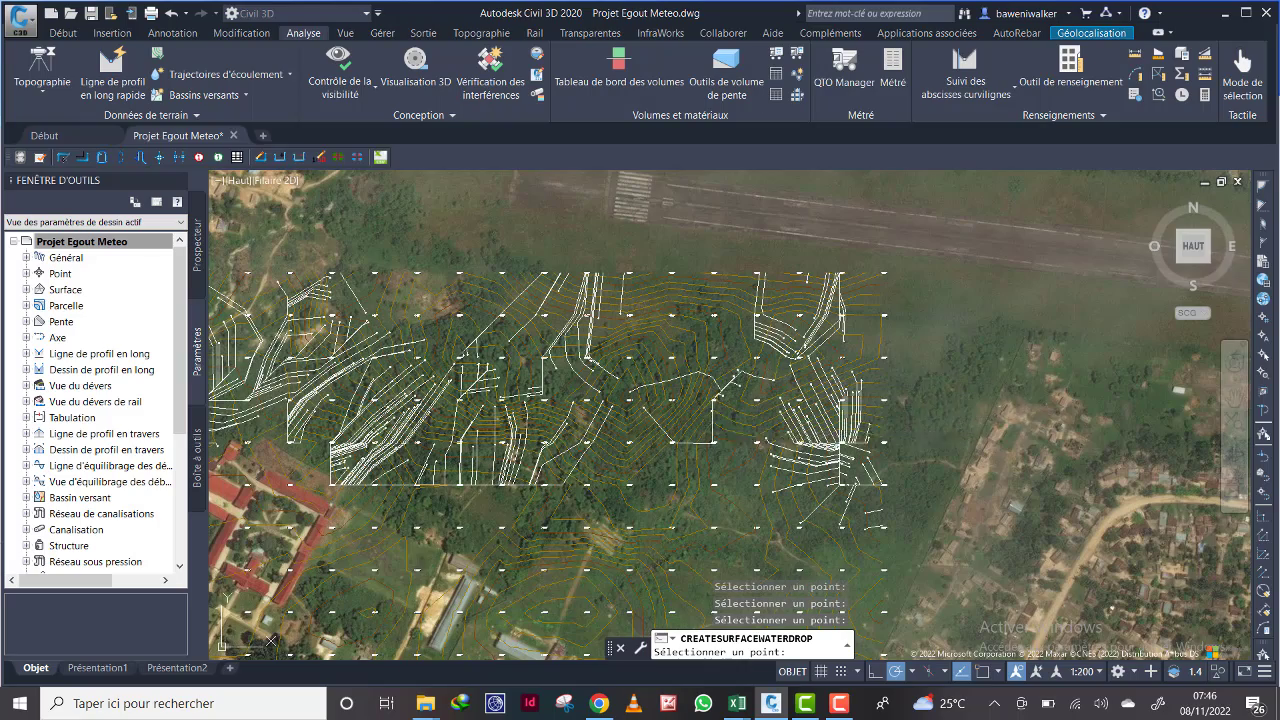
Step: Fill the gaps between the north-central and eastern flow paths with water drops, extending south toward the grey-roofed buildings
{"action": "scroll", "coordinate": [665, 340], "scroll_direction": "down", "scroll_amount": 2}
{"action": "scroll", "coordinate": [705, 468], "scroll_direction": "up", "scroll_amount": 4}
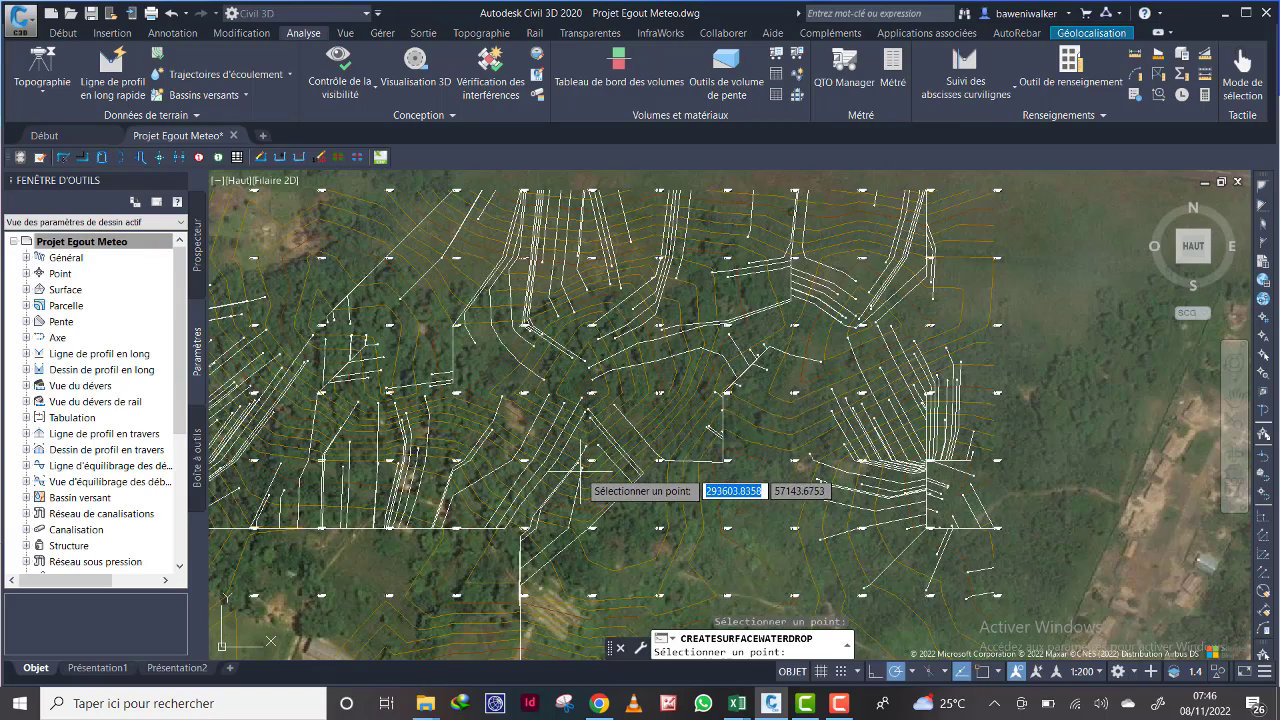
{"action": "scroll", "coordinate": [629, 411], "scroll_direction": "down", "scroll_amount": 4}
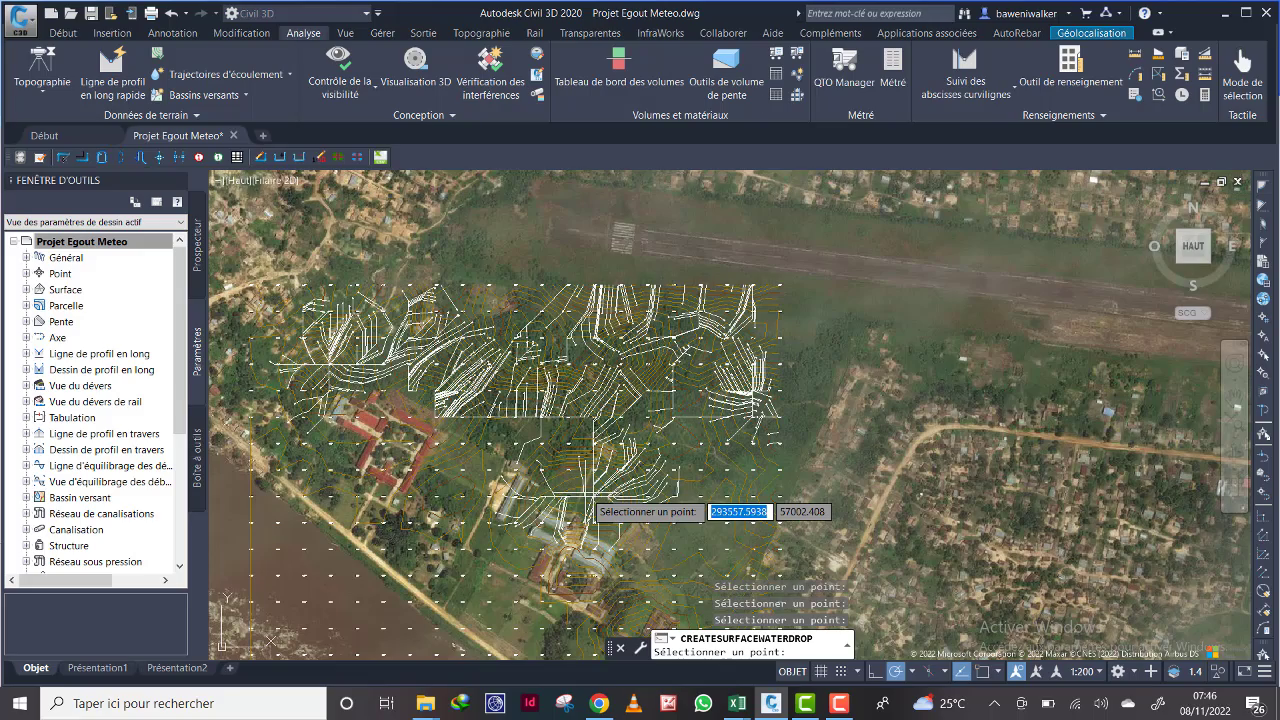
Step: Place water drops around the northern and western sides of the grey-roofed buildings south of the wooded area
{"action": "mouse_move", "coordinate": [588, 492]}
{"action": "middle_mouse_down"}
{"action": "mouse_move", "coordinate": [634, 451]}
{"action": "mouse_move", "coordinate": [649, 405]}
{"action": "middle_mouse_up"}
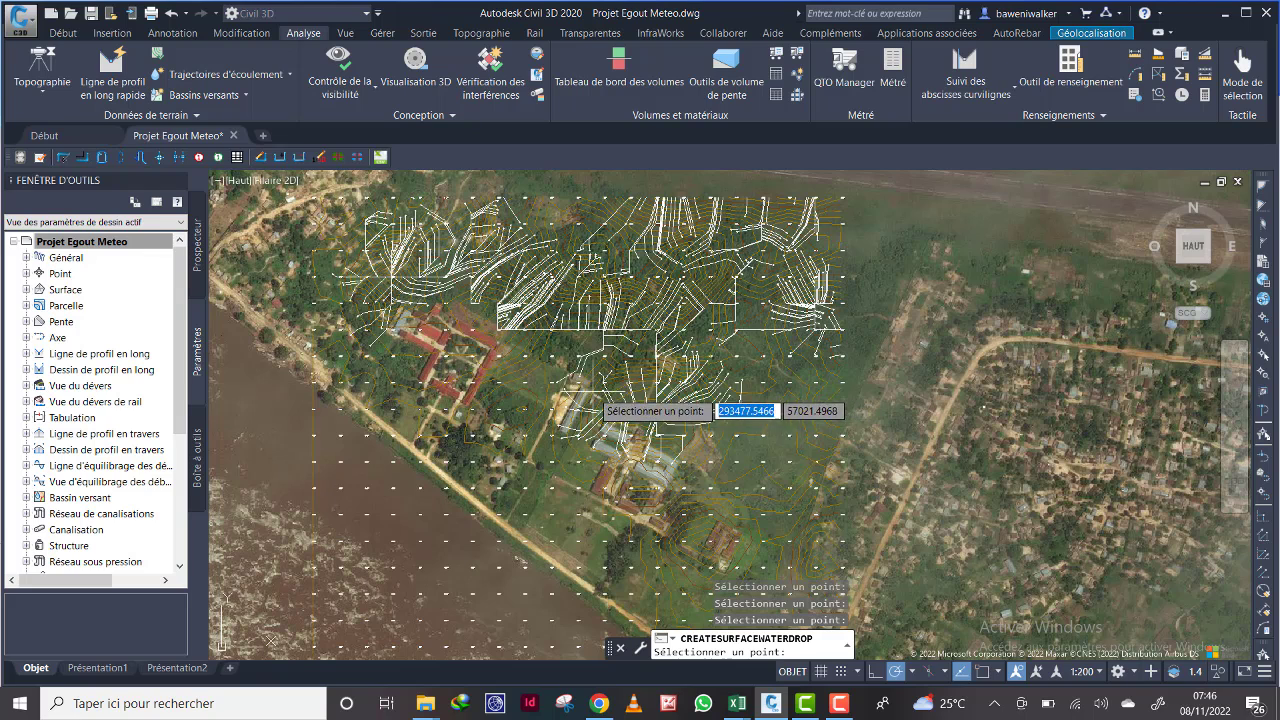
{"action": "left_click", "coordinate": [637, 396]}
{"action": "left_click", "coordinate": [604, 445]}
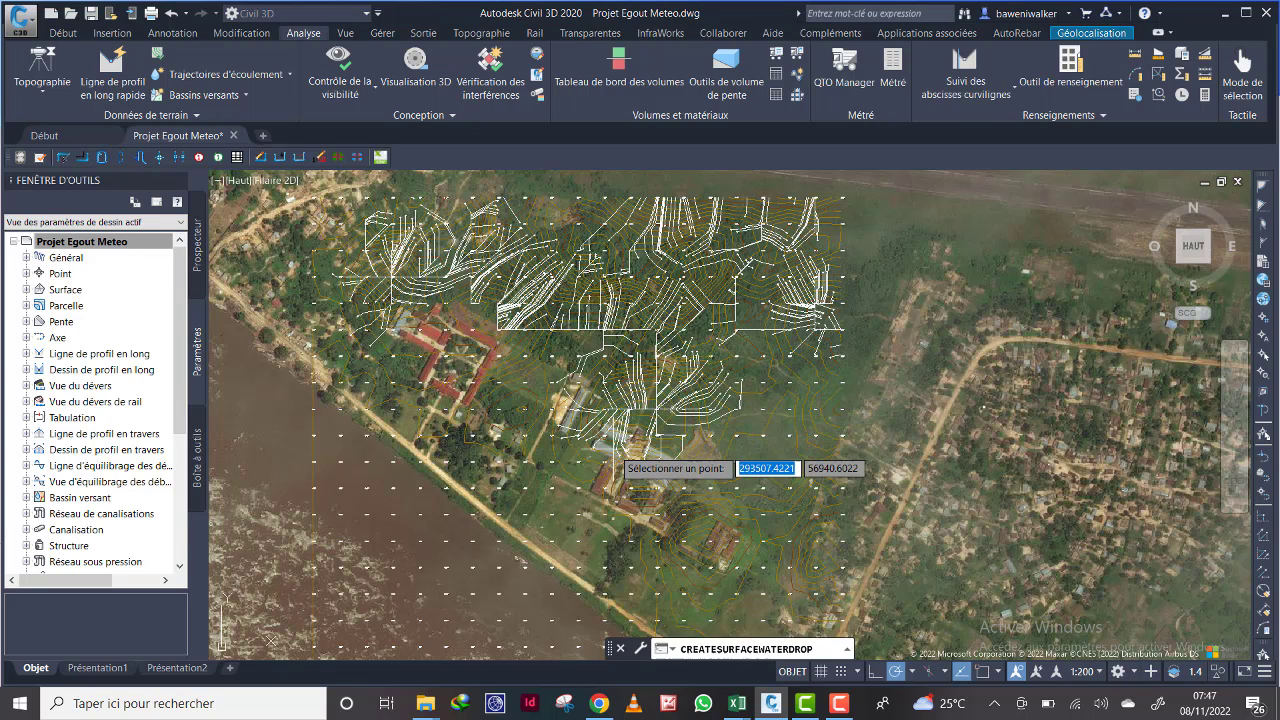
{"action": "left_click", "coordinate": [628, 456]}
{"action": "left_click", "coordinate": [600, 457]}
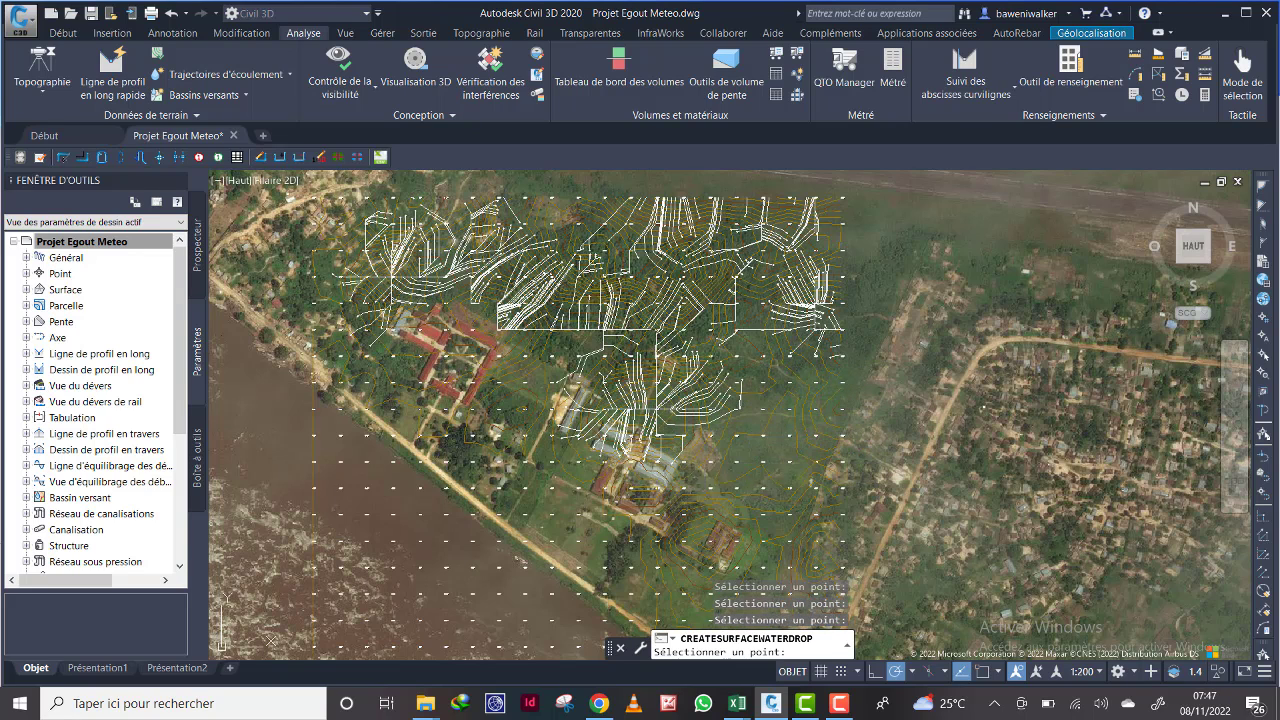
Step: Add water drops on the open ground west of the grey-roofed buildings and in the field to their east
{"action": "left_click", "coordinate": [542, 468]}
{"action": "left_click", "coordinate": [528, 462]}
{"action": "left_click", "coordinate": [530, 409]}
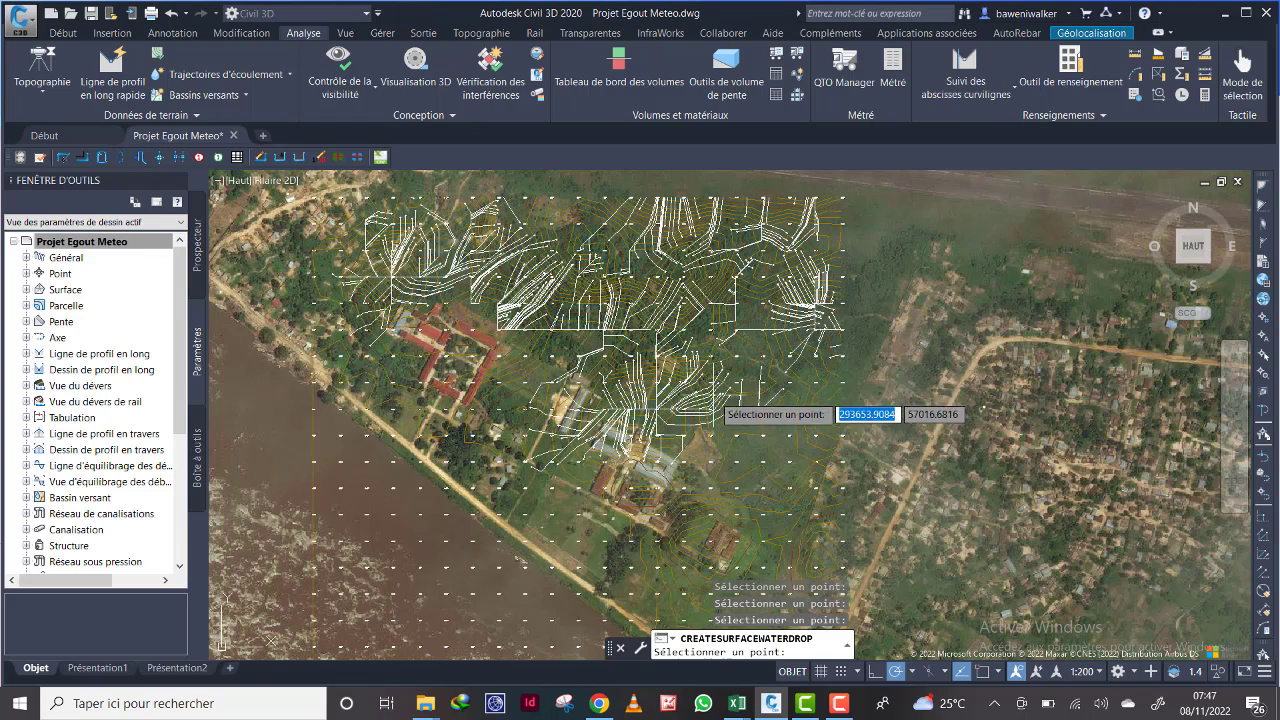
{"action": "left_click", "coordinate": [750, 373]}
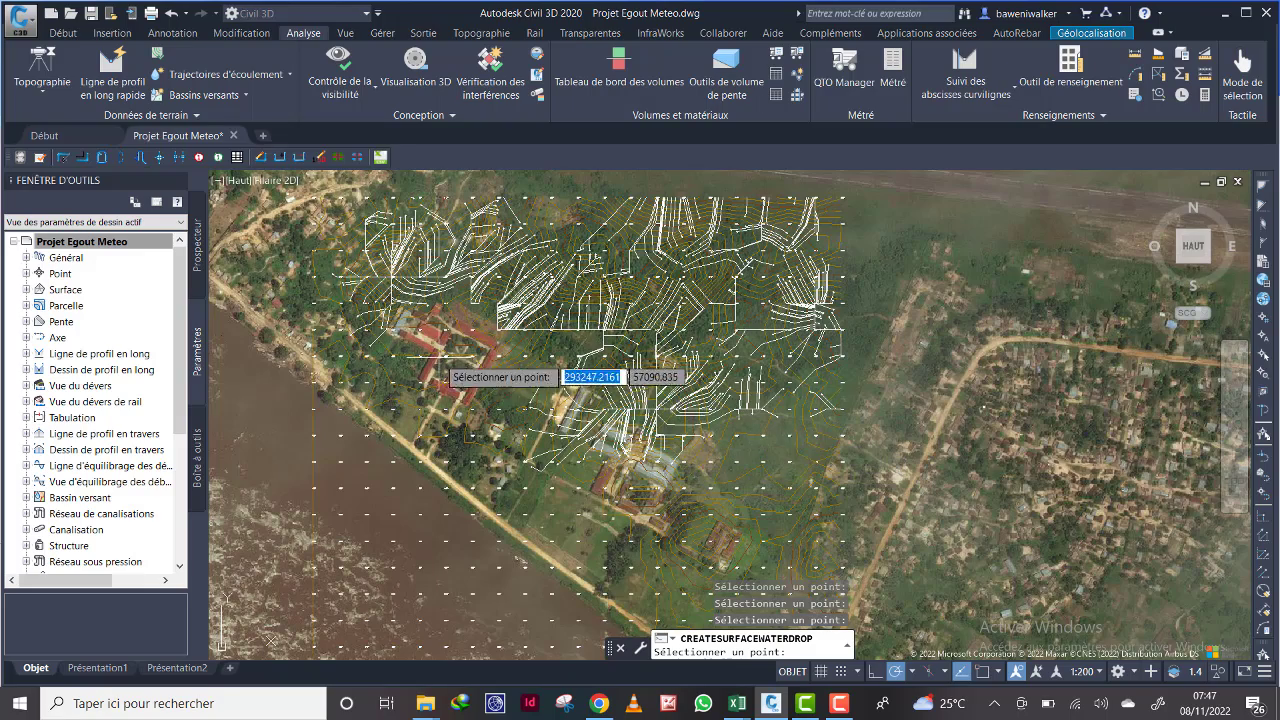
Step: Trace water drop paths over the red-roofed courtyard buildings and the ground between them and the grey-roofed group
{"action": "middle_click_drag", "start_coordinate": [521, 276], "coordinate": [551, 332]}
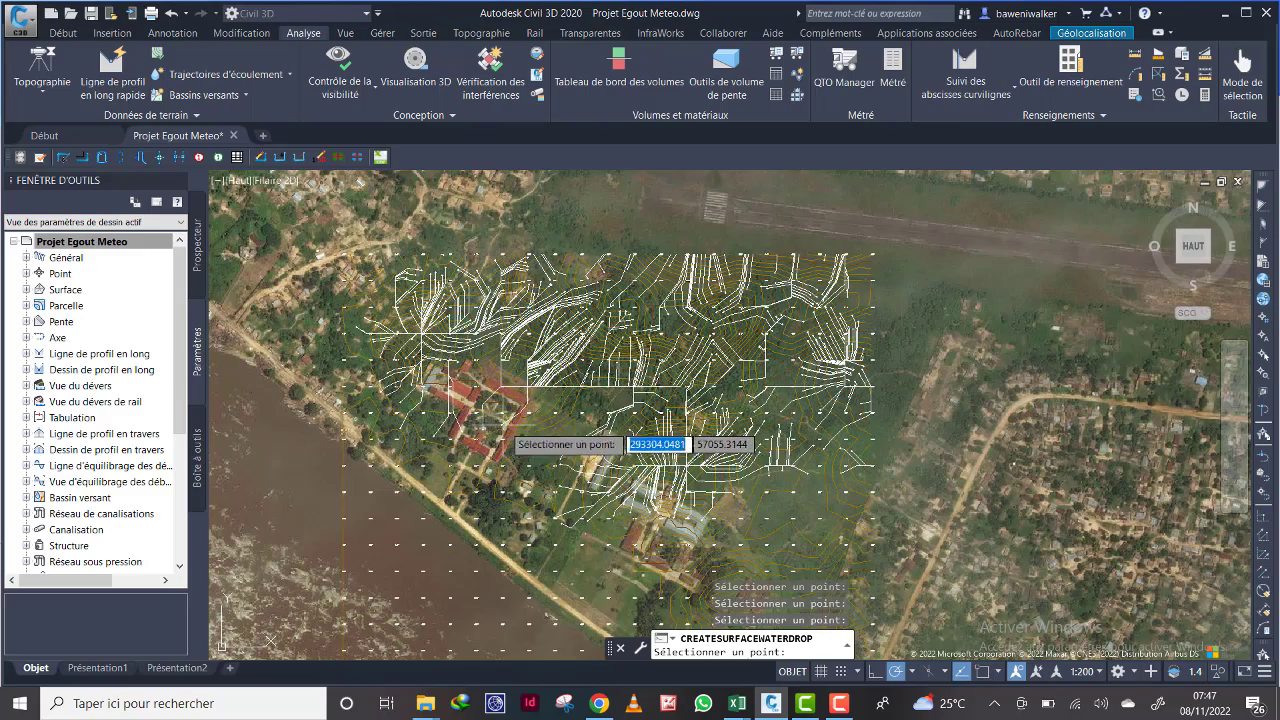
{"action": "scroll", "coordinate": [500, 426], "scroll_direction": "up", "scroll_amount": 3}
{"action": "scroll", "coordinate": [495, 423], "scroll_direction": "down", "scroll_amount": 4}
{"action": "scroll", "coordinate": [485, 418], "scroll_direction": "up", "scroll_amount": 2}
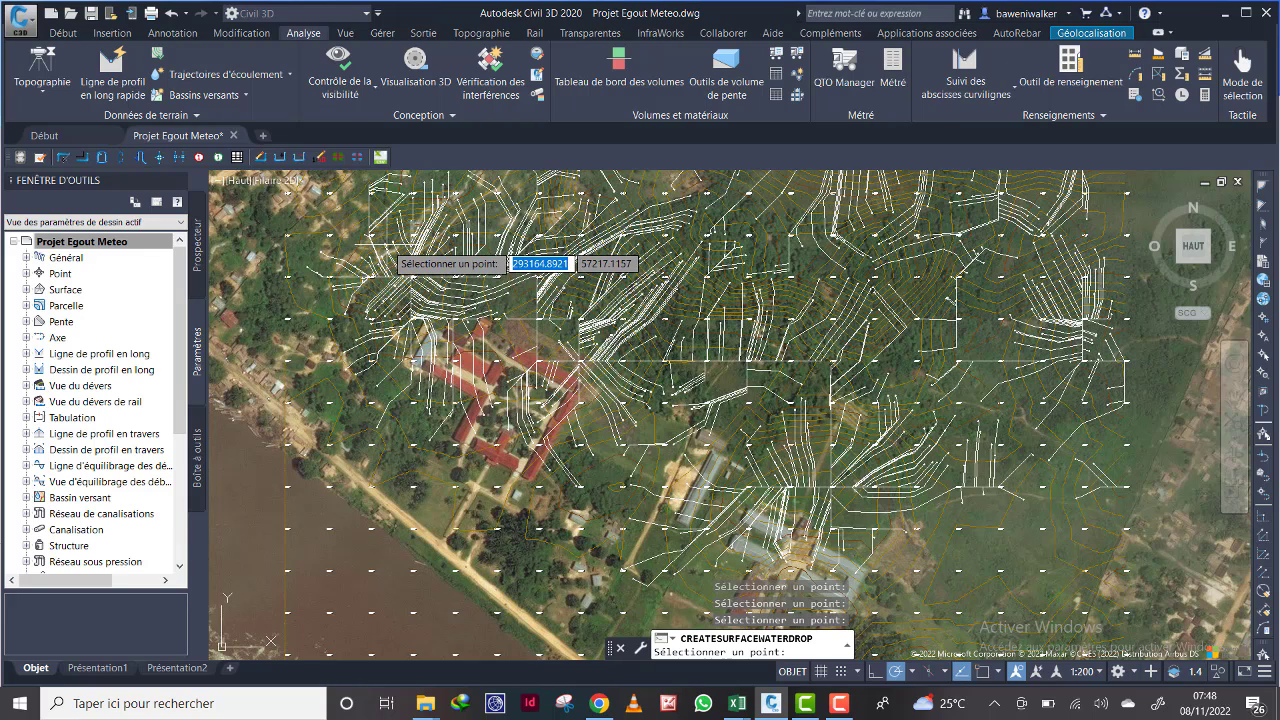
Step: Place extra water drops among the dense paths on the slope just north of the red-roofed courtyard buildings
{"action": "left_click", "coordinate": [446, 255]}
{"action": "left_click", "coordinate": [452, 283]}
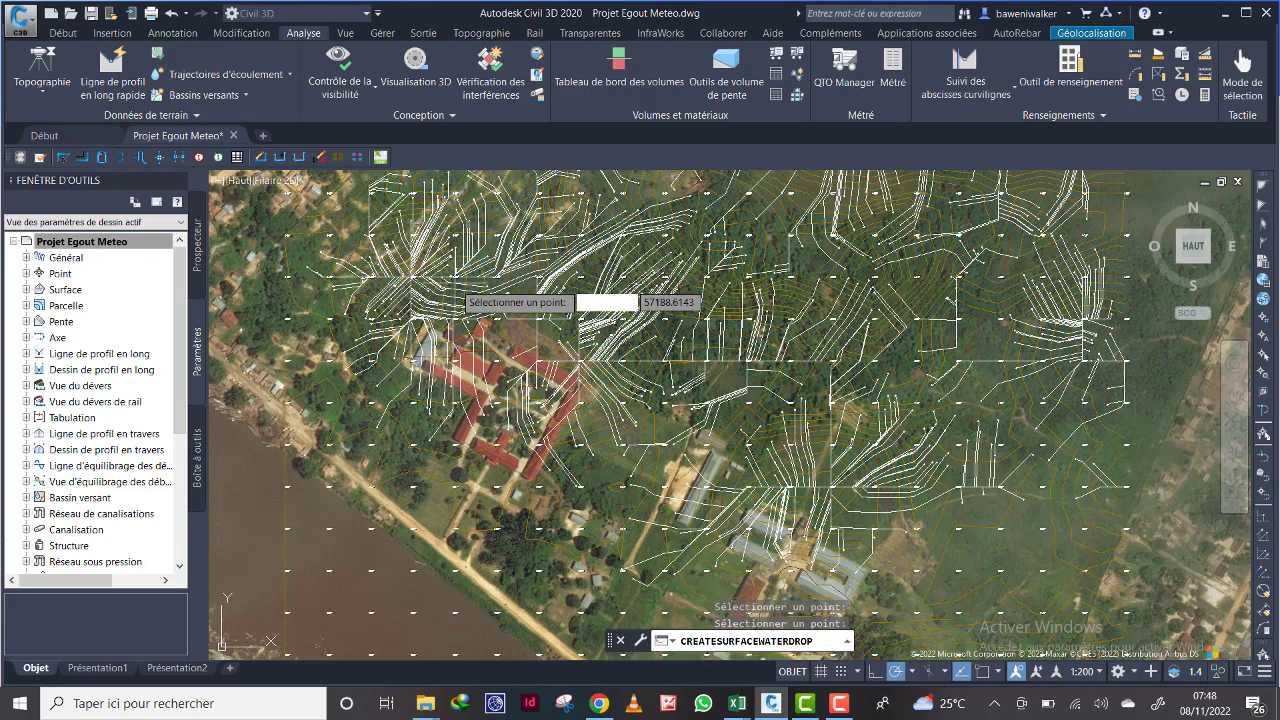
{"action": "left_click", "coordinate": [452, 283]}
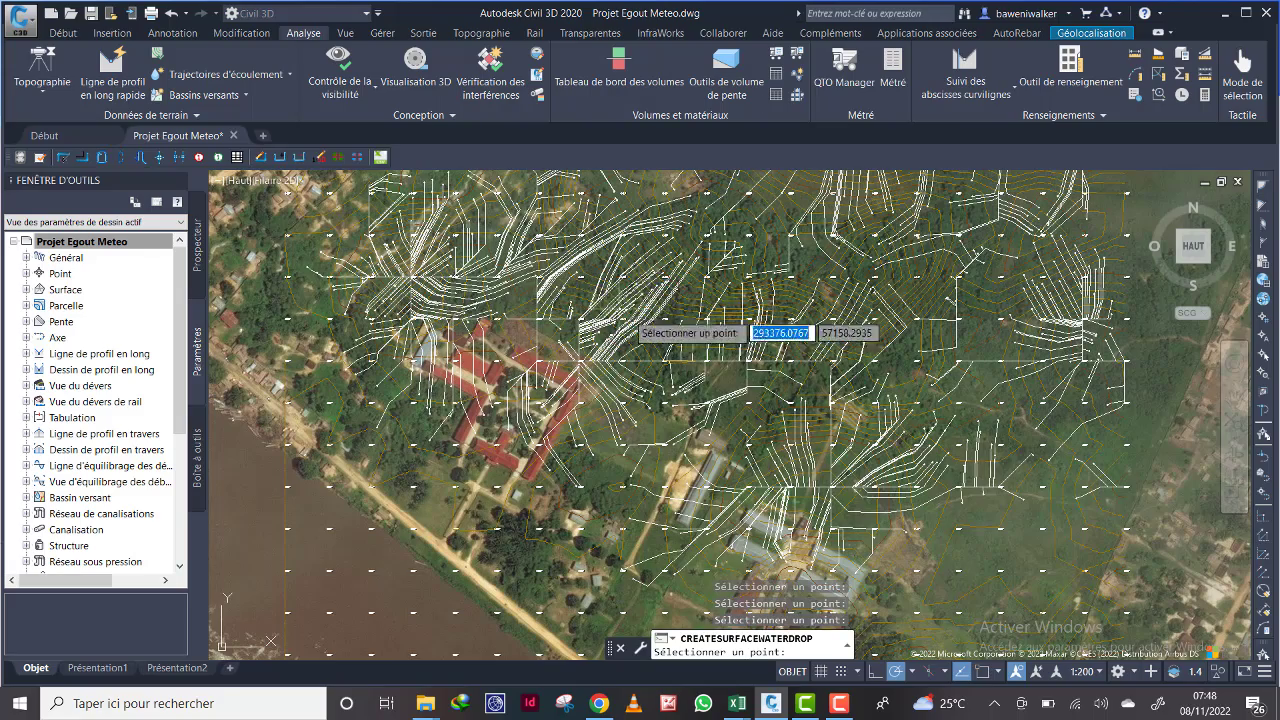
Step: Place water drops on the ground between the riverside road and the southwest side of the grey-roofed buildings
{"action": "scroll", "coordinate": [690, 345], "scroll_direction": "down", "scroll_amount": 2}
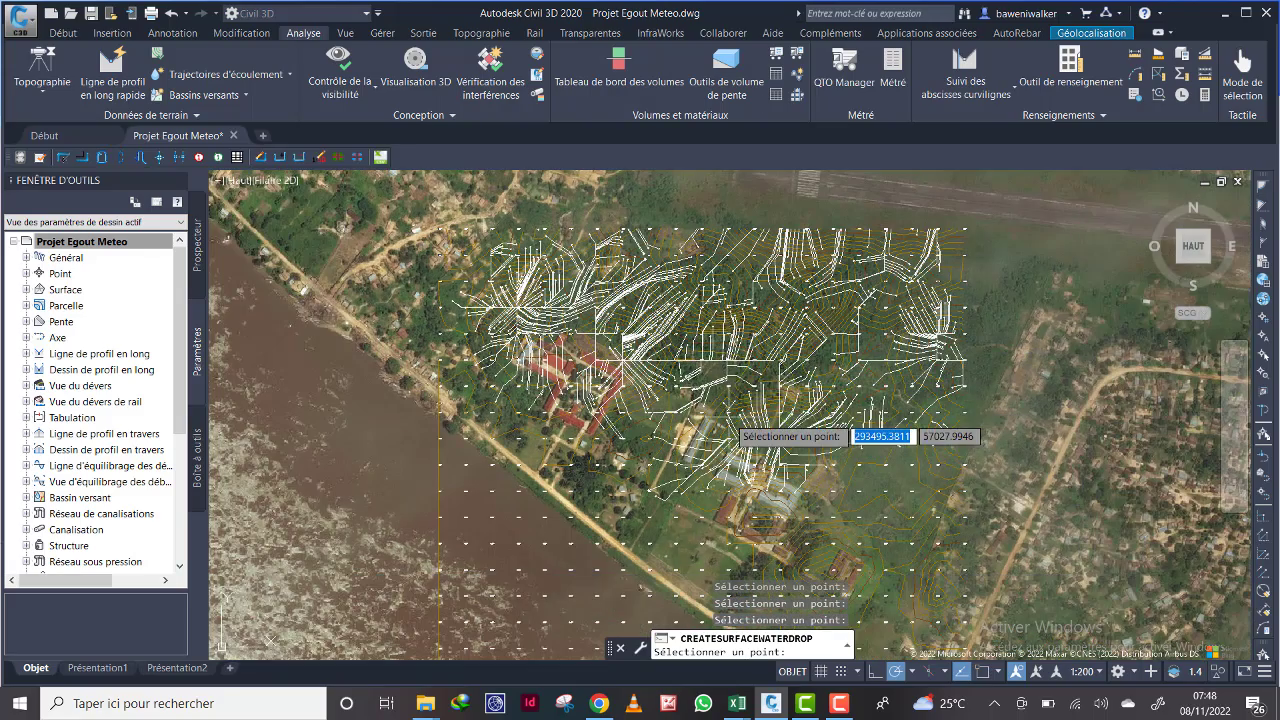
{"action": "scroll", "coordinate": [530, 335], "scroll_direction": "up", "scroll_amount": 3}
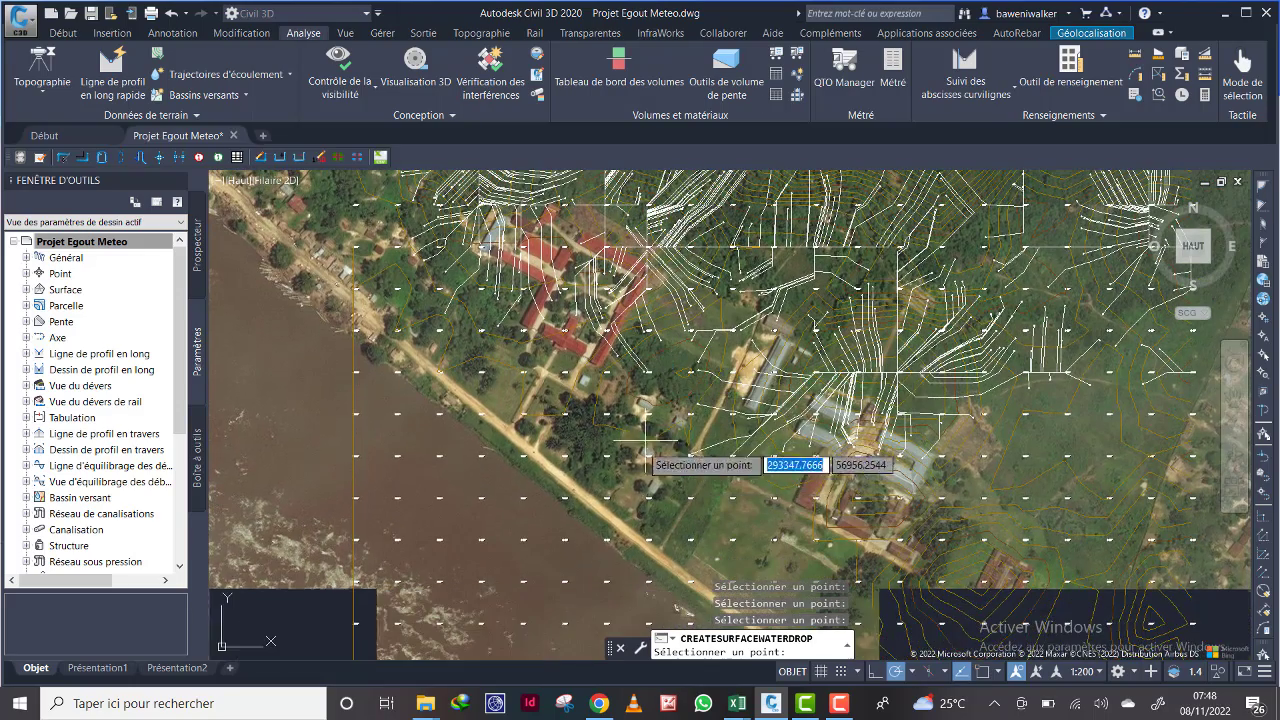
{"action": "left_click", "coordinate": [587, 476]}
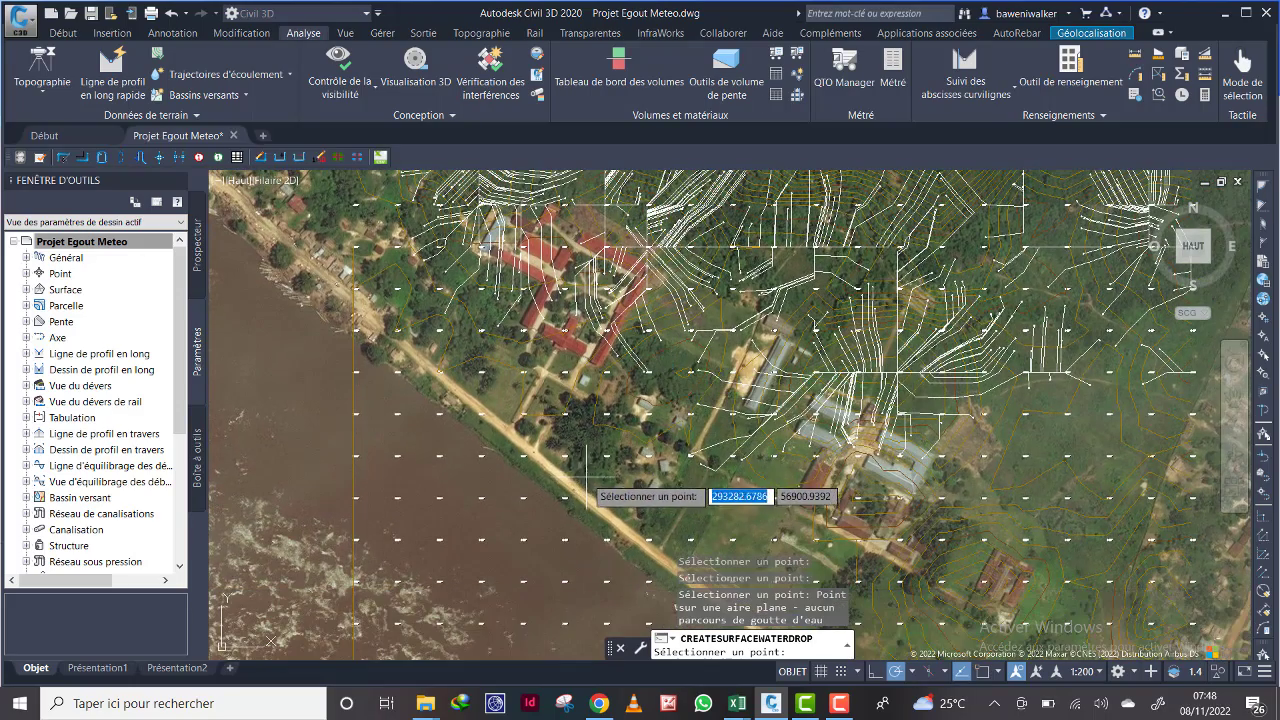
{"action": "left_click", "coordinate": [638, 528]}
{"action": "left_click", "coordinate": [744, 498]}
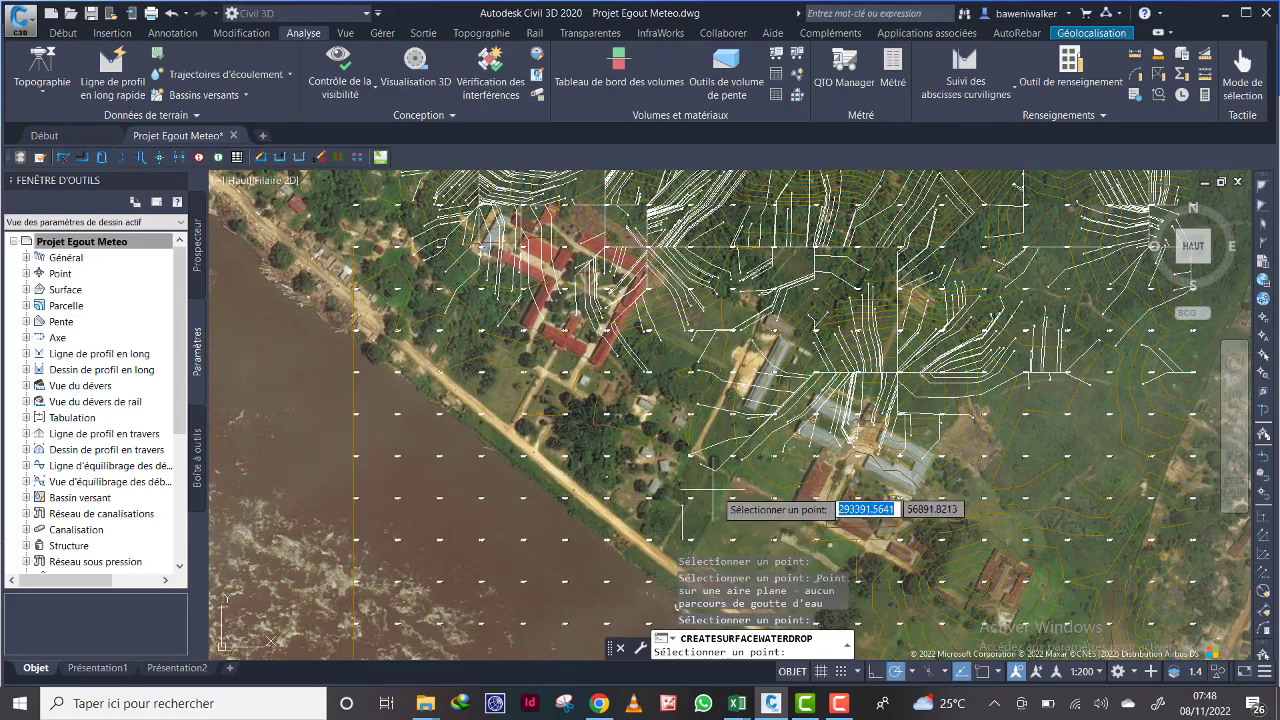
{"action": "left_click", "coordinate": [770, 505]}
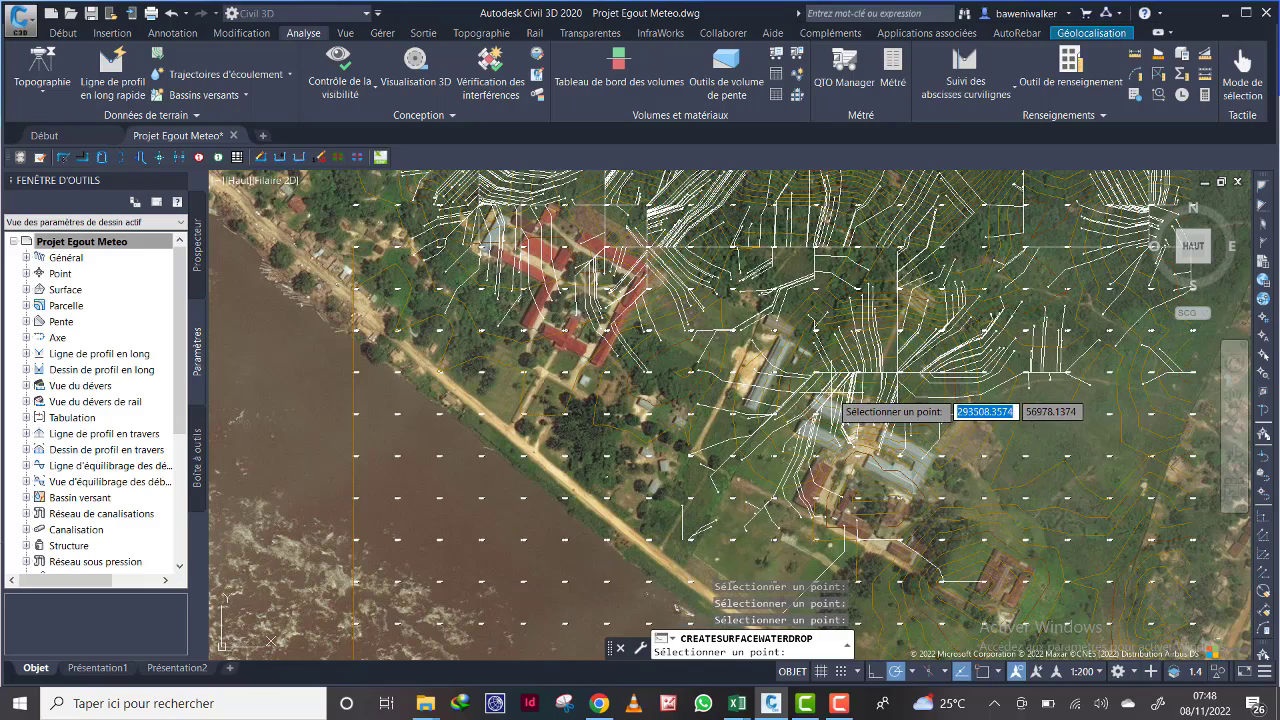
Step: Add water drops between the riverside road and the small red-roofed buildings just south of the grey-roofed group
{"action": "middle_click_drag", "start_coordinate": [832, 494], "coordinate": [790, 384]}
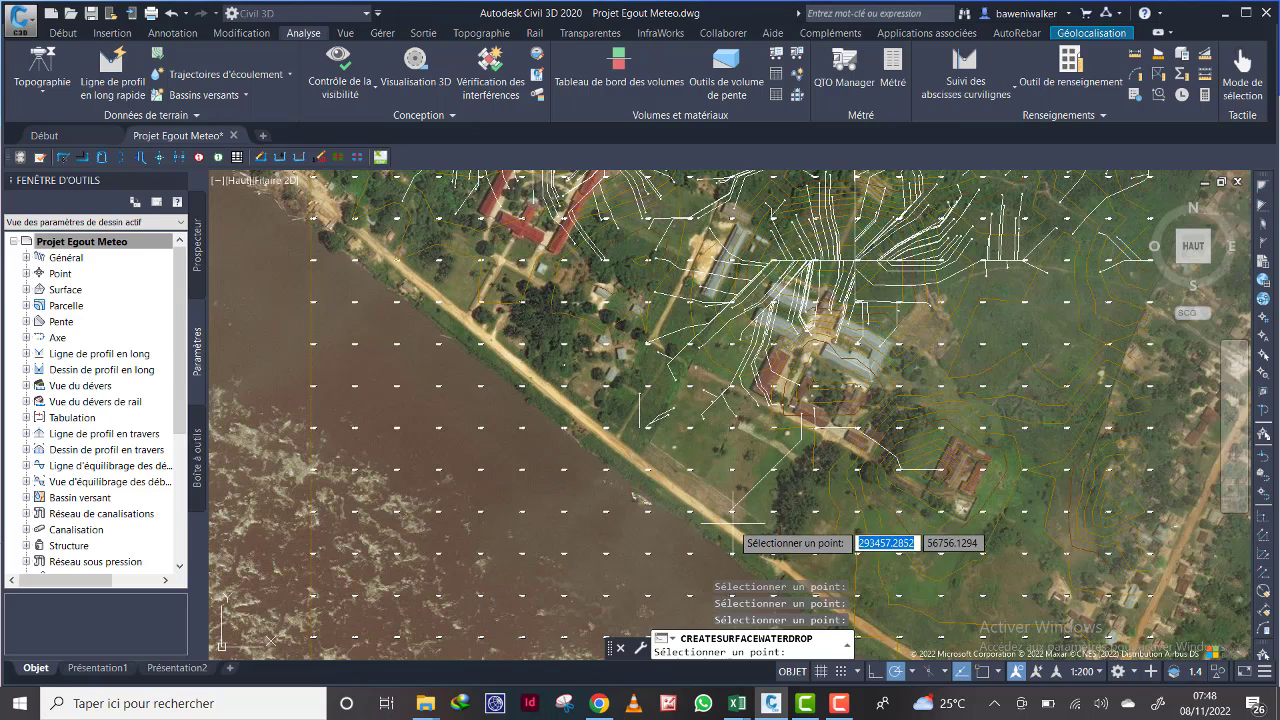
{"action": "left_click", "coordinate": [713, 549]}
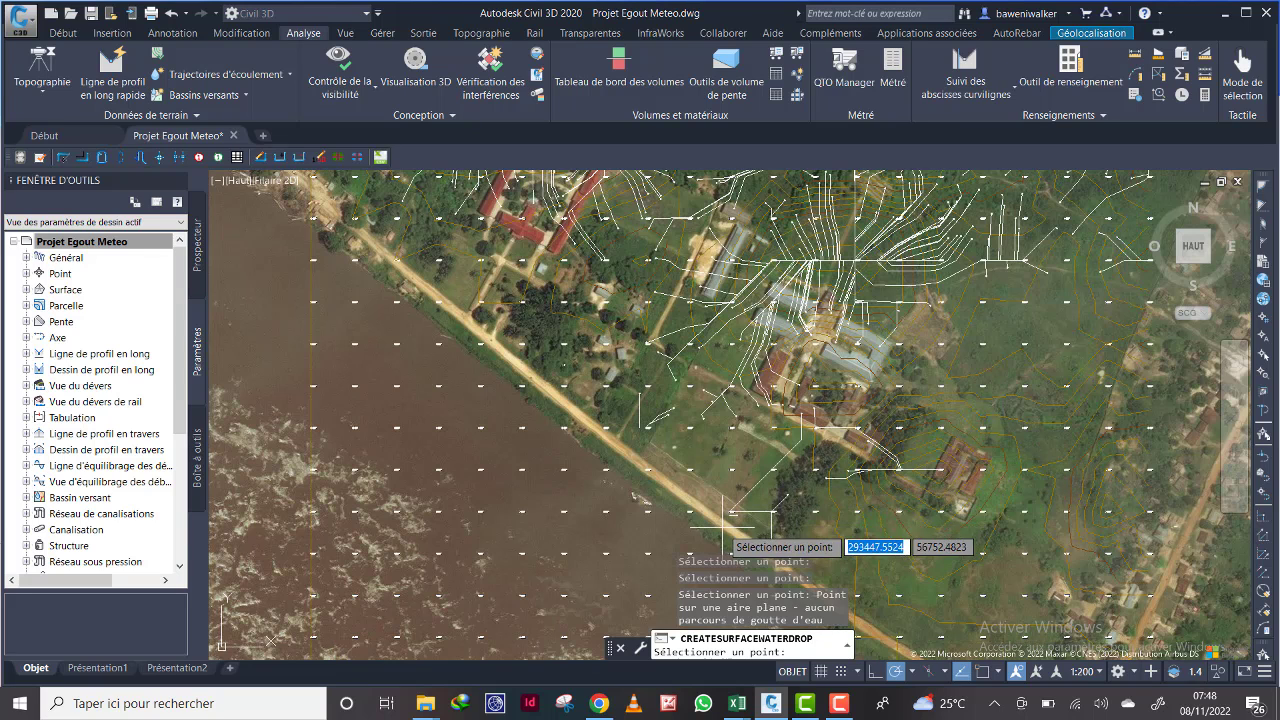
{"action": "left_click", "coordinate": [812, 469]}
{"action": "left_click", "coordinate": [838, 406]}
{"action": "left_click", "coordinate": [849, 365]}
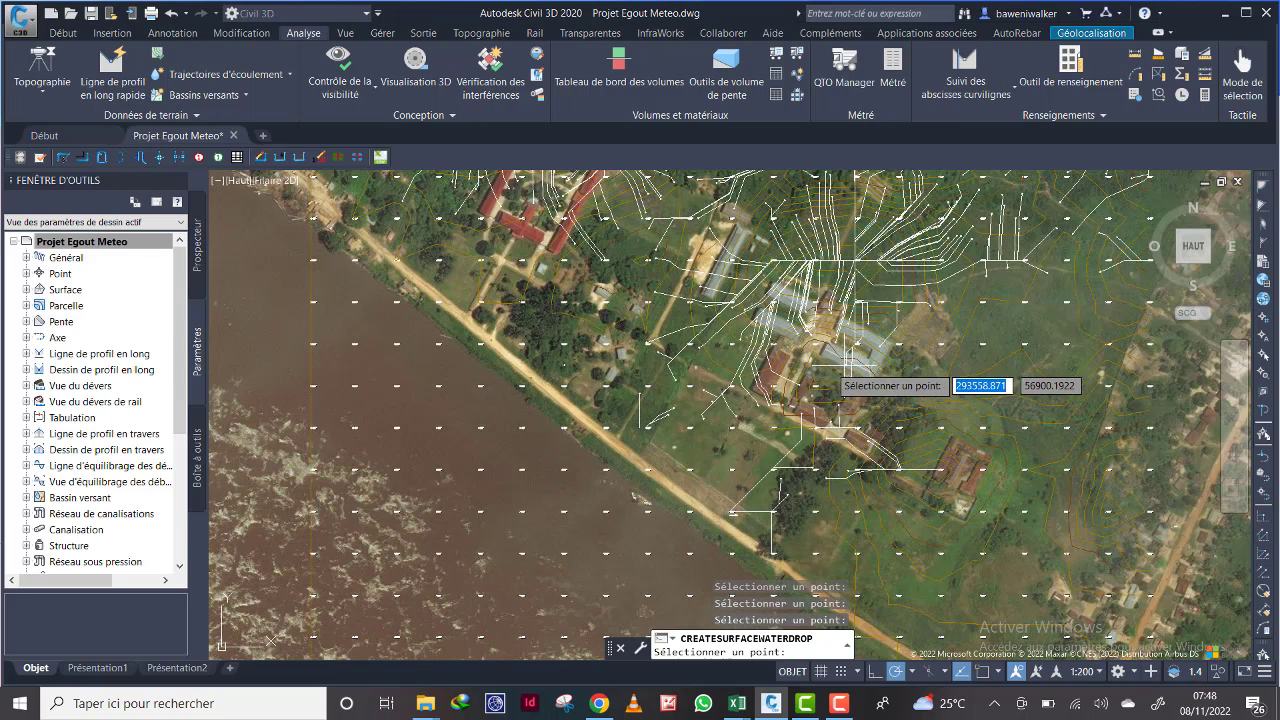
{"action": "left_click", "coordinate": [818, 359]}
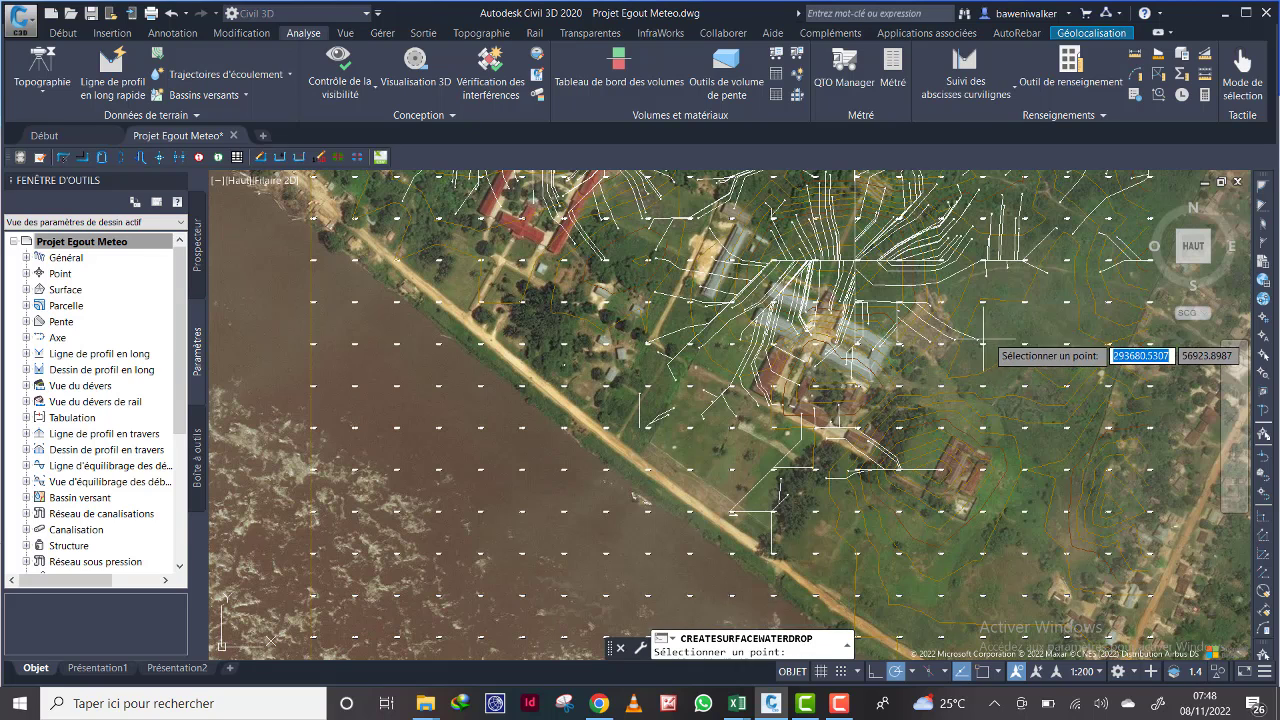
Step: Place water drops in the field east of the grey-roofed buildings and around the isolated red-roofed building to the southeast
{"action": "left_click", "coordinate": [1008, 320]}
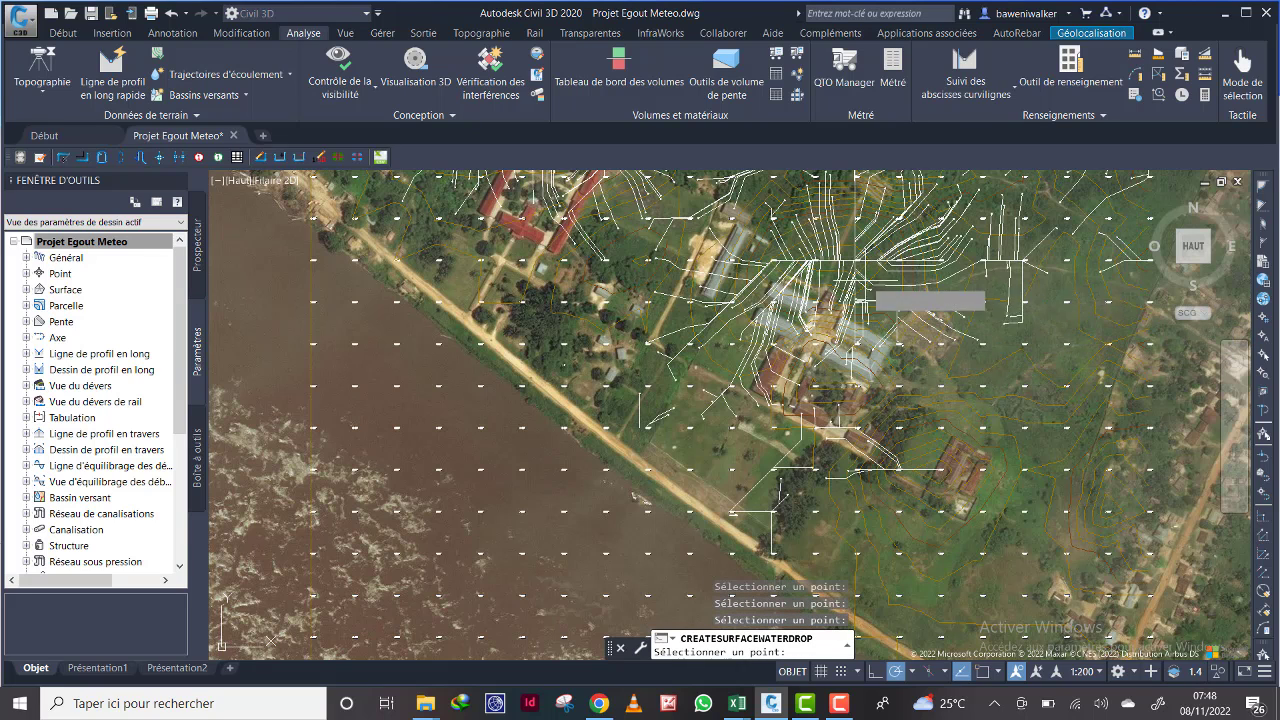
{"action": "scroll", "coordinate": [716, 425], "scroll_direction": "down", "scroll_amount": 4}
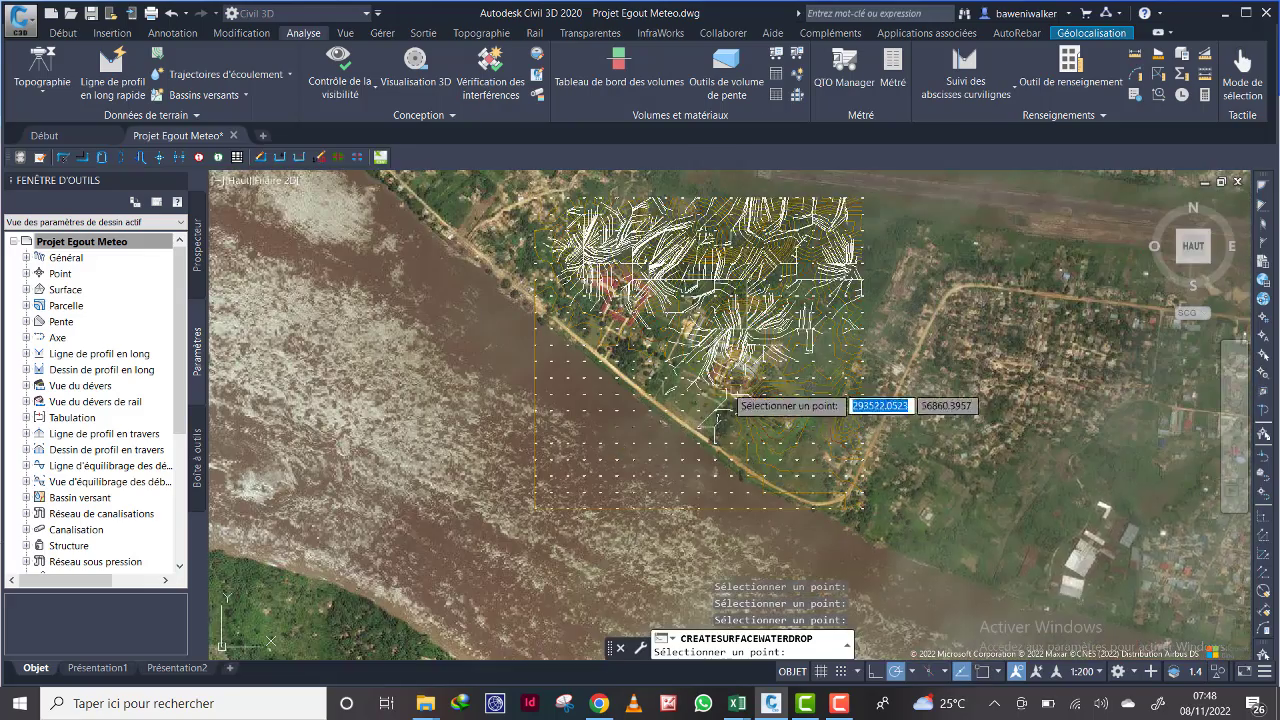
{"action": "mouse_move", "coordinate": [715, 386]}
{"action": "middle_mouse_down"}
{"action": "mouse_move", "coordinate": [601, 445]}
{"action": "mouse_move", "coordinate": [574, 444]}
{"action": "middle_mouse_up"}
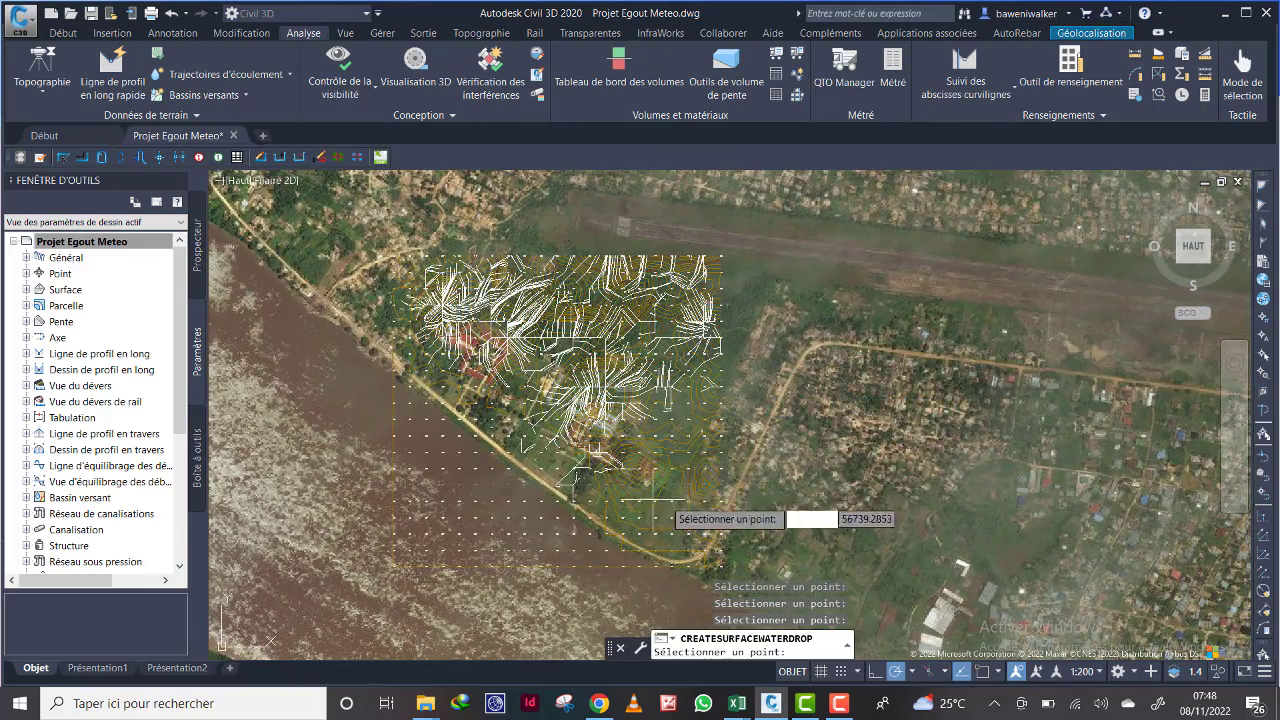
{"action": "scroll", "coordinate": [655, 500], "scroll_direction": "up", "scroll_amount": 2}
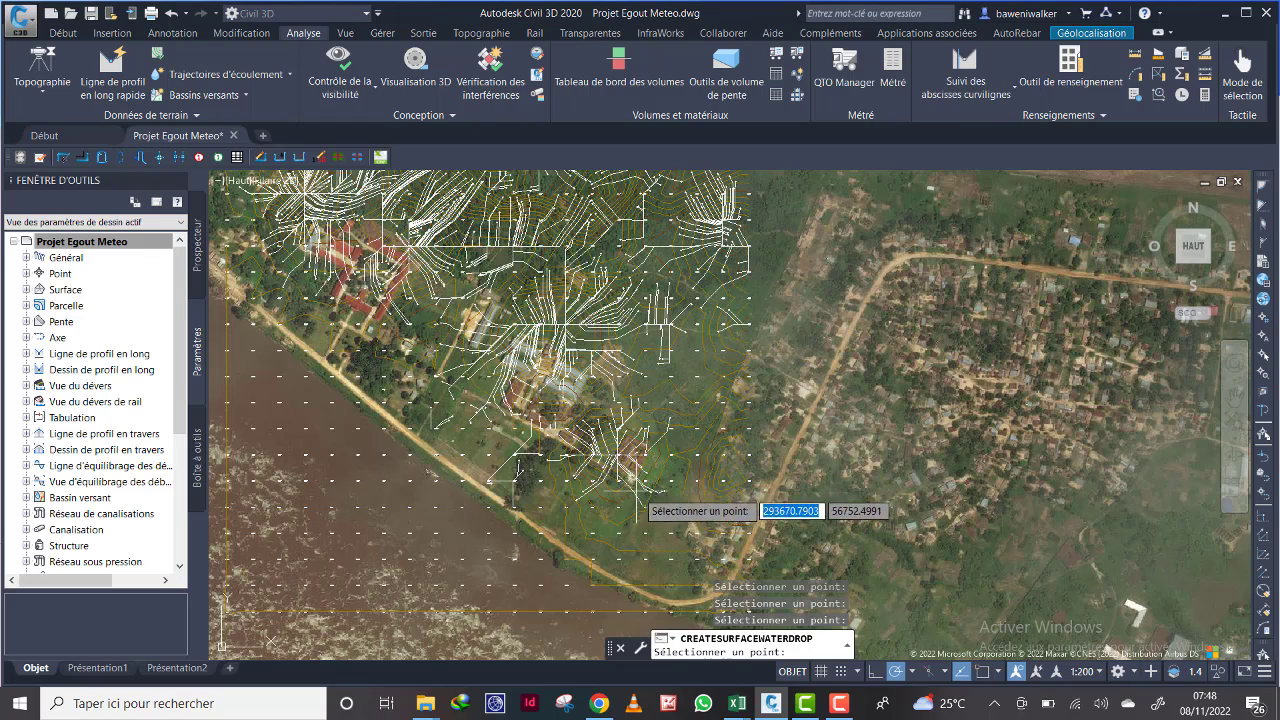
Step: Extend the water drops south and east of the isolated red-roofed building and into the gap to its north
{"action": "left_click", "coordinate": [641, 497]}
{"action": "left_click", "coordinate": [664, 469]}
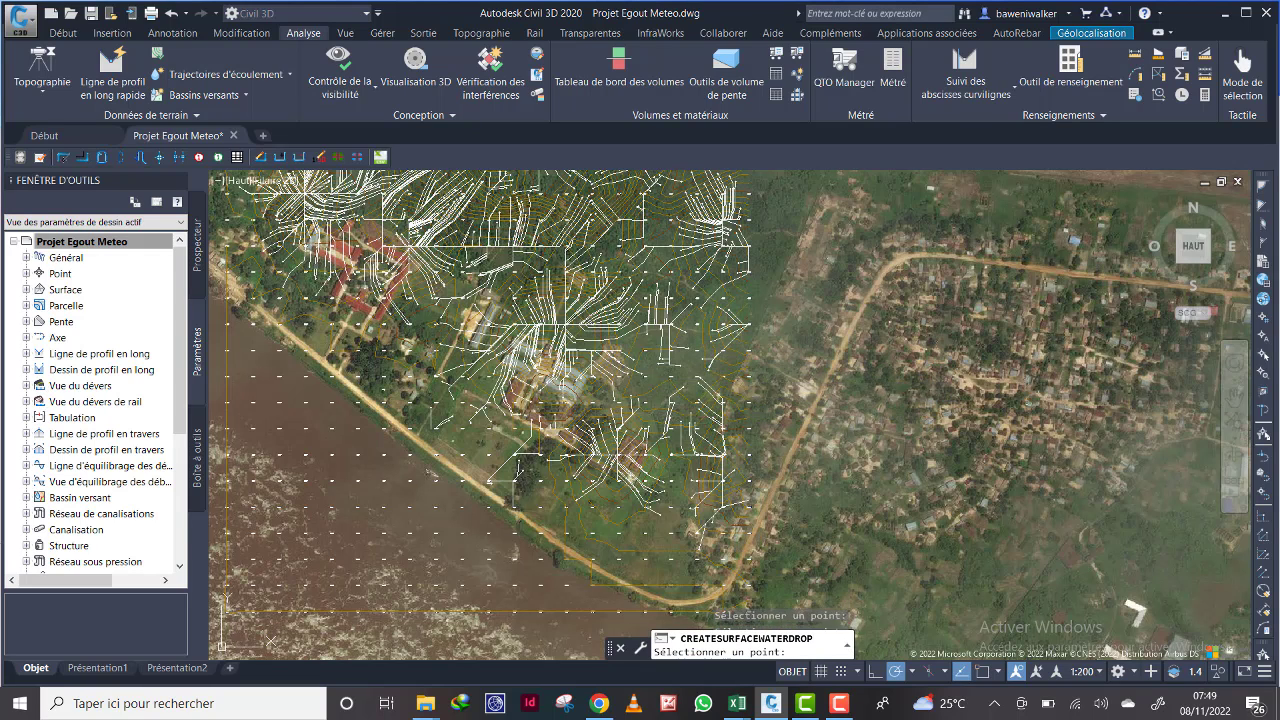
{"action": "left_click", "coordinate": [638, 389]}
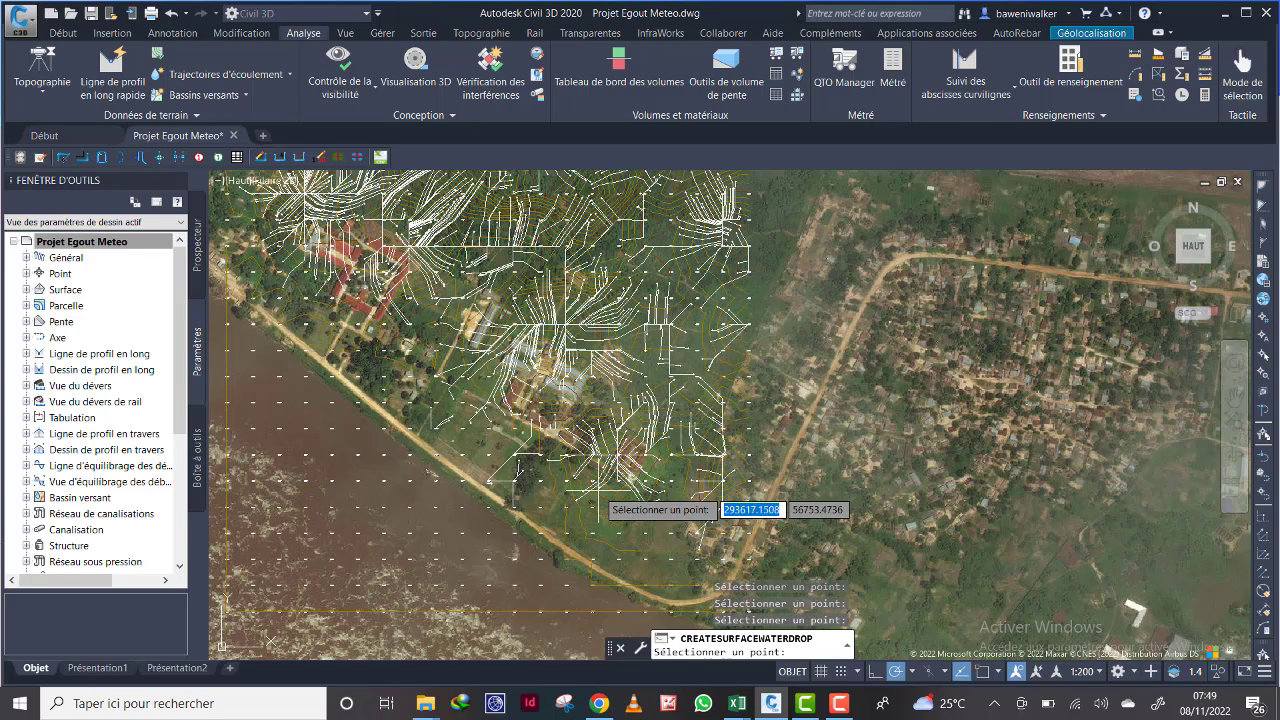
{"action": "left_click", "coordinate": [696, 520]}
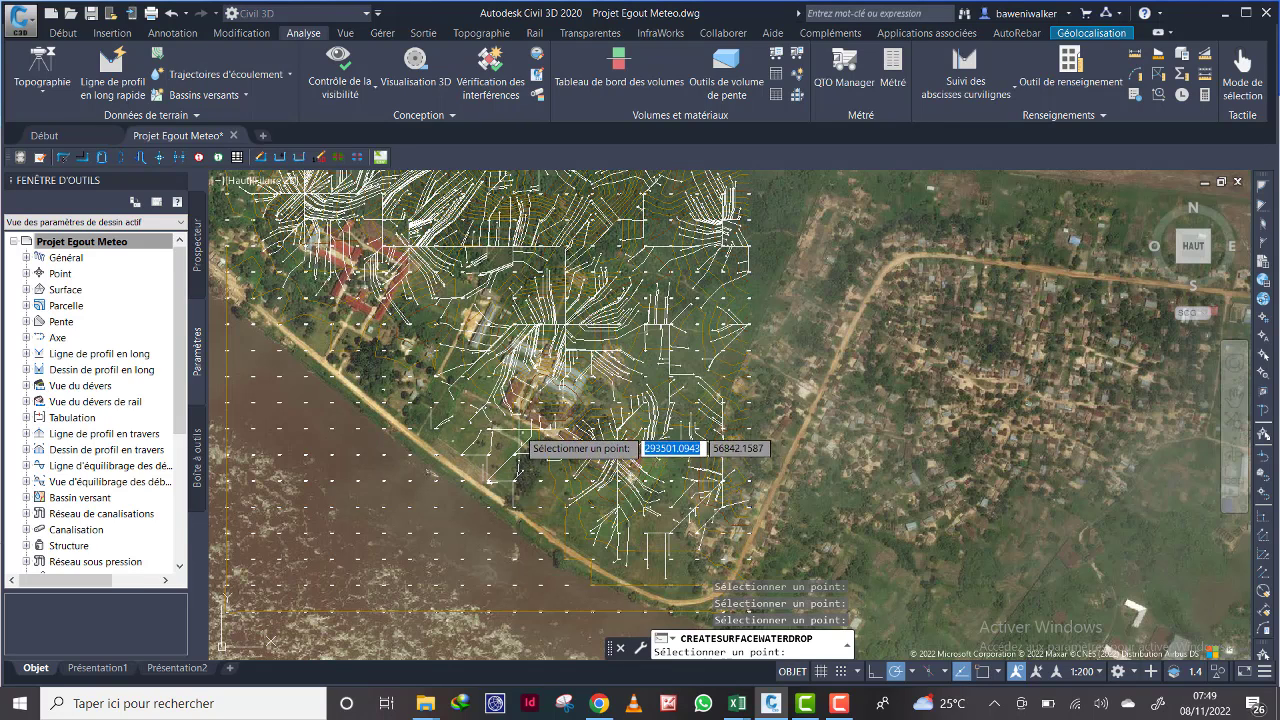
Step: Place water drops northwestward along the riverside road, up to the ground just south of the red-roofed courtyard buildings
{"action": "left_click", "coordinate": [457, 433]}
{"action": "left_click", "coordinate": [411, 411]}
{"action": "left_click", "coordinate": [381, 374]}
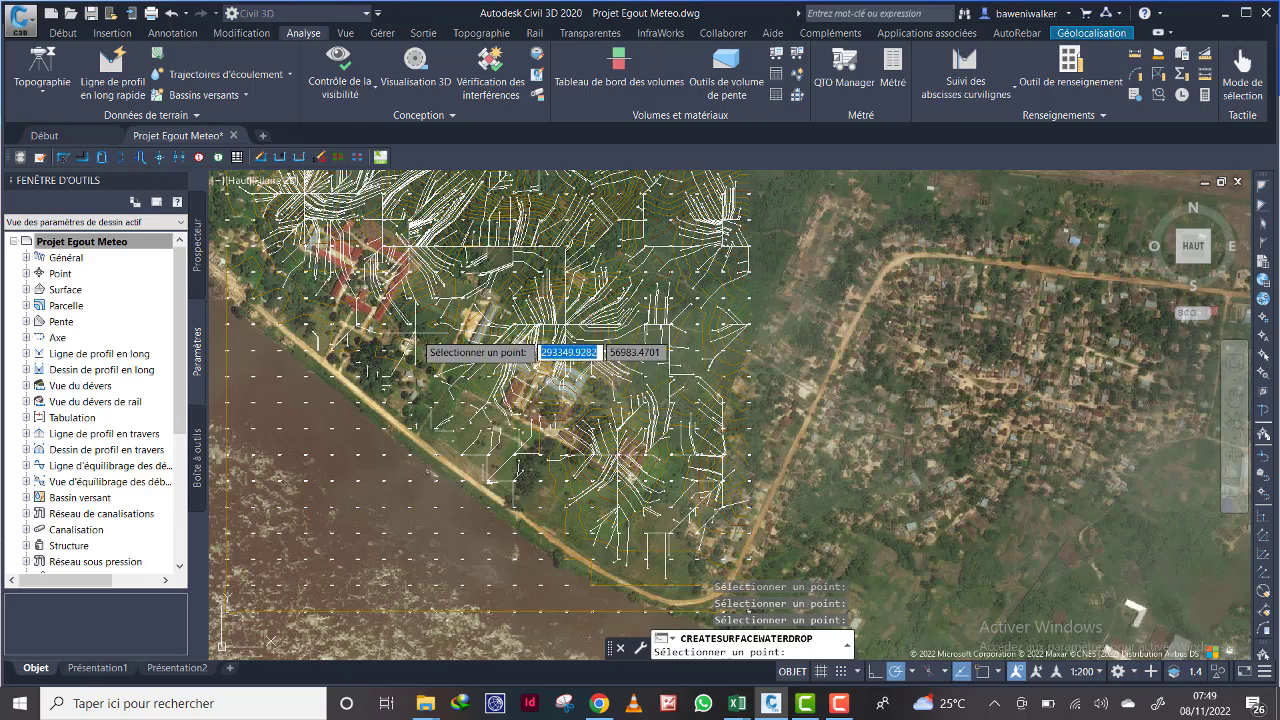
{"action": "left_click", "coordinate": [411, 310]}
{"action": "left_click", "coordinate": [418, 345]}
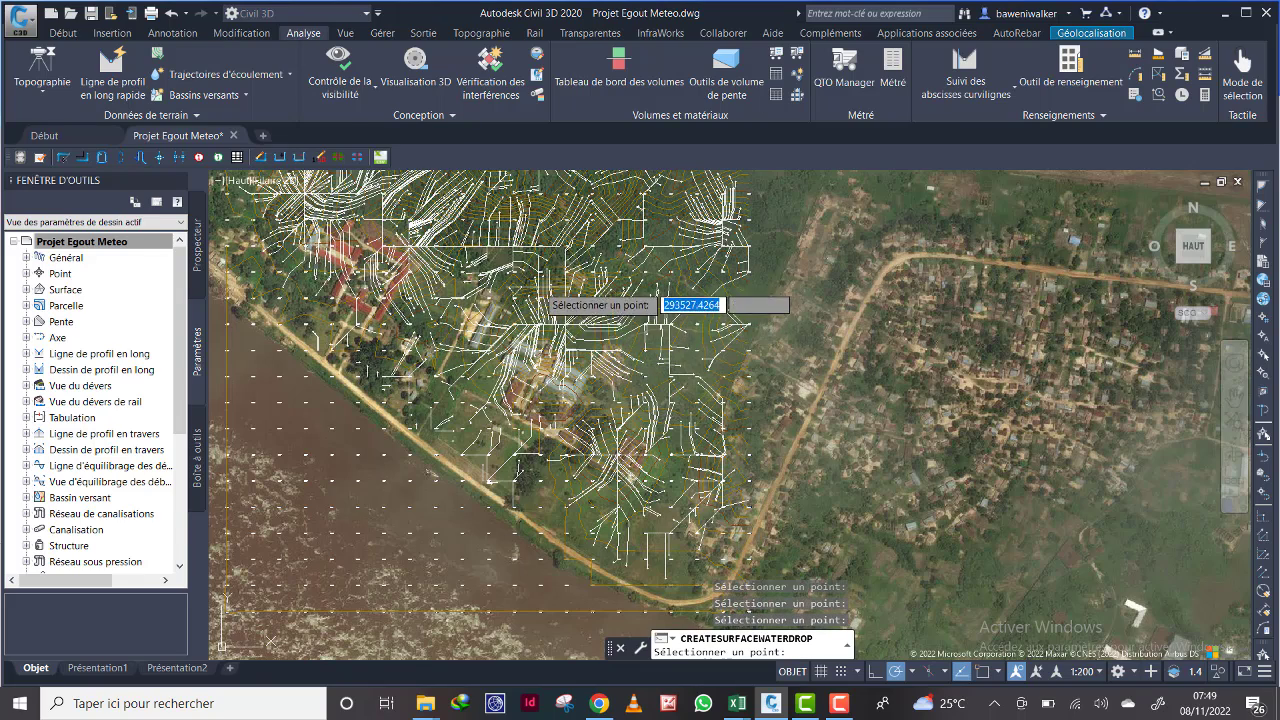
Step: Place water drops along the riverside road south and west of the red-roofed courtyard buildings
{"action": "scroll", "coordinate": [545, 290], "scroll_direction": "down", "scroll_amount": 3}
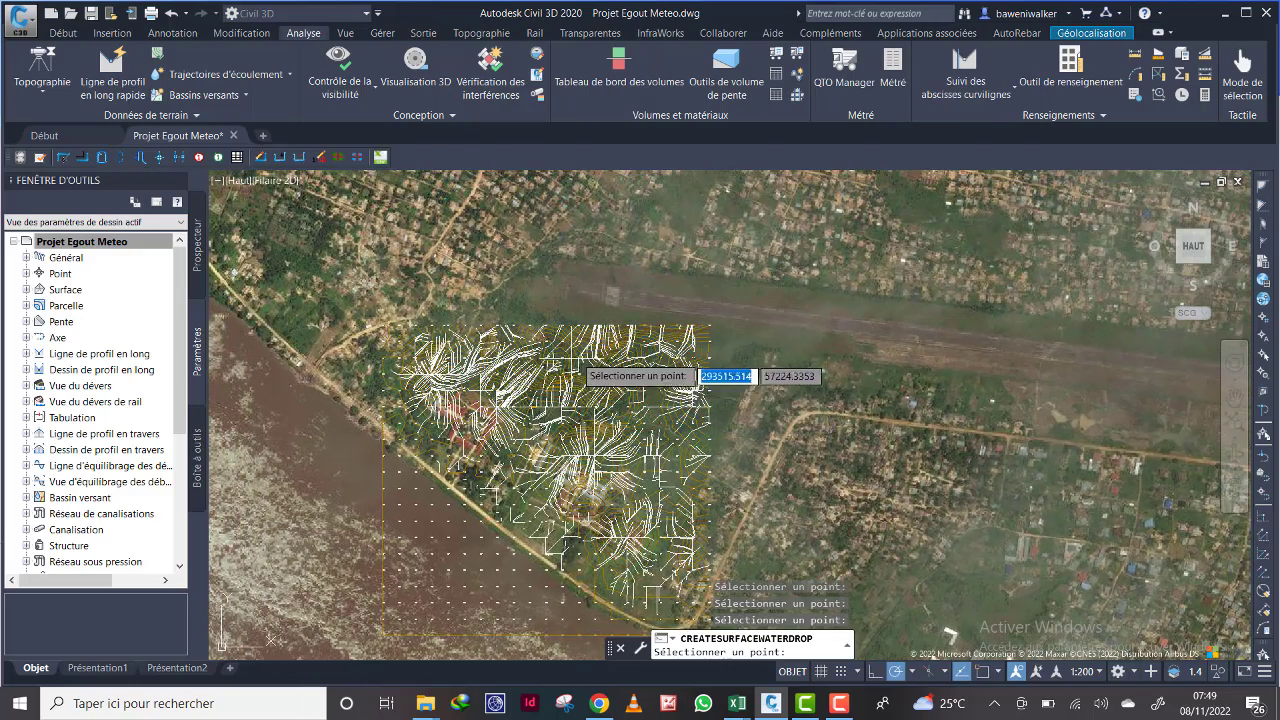
{"action": "scroll", "coordinate": [570, 365], "scroll_direction": "up", "scroll_amount": 3}
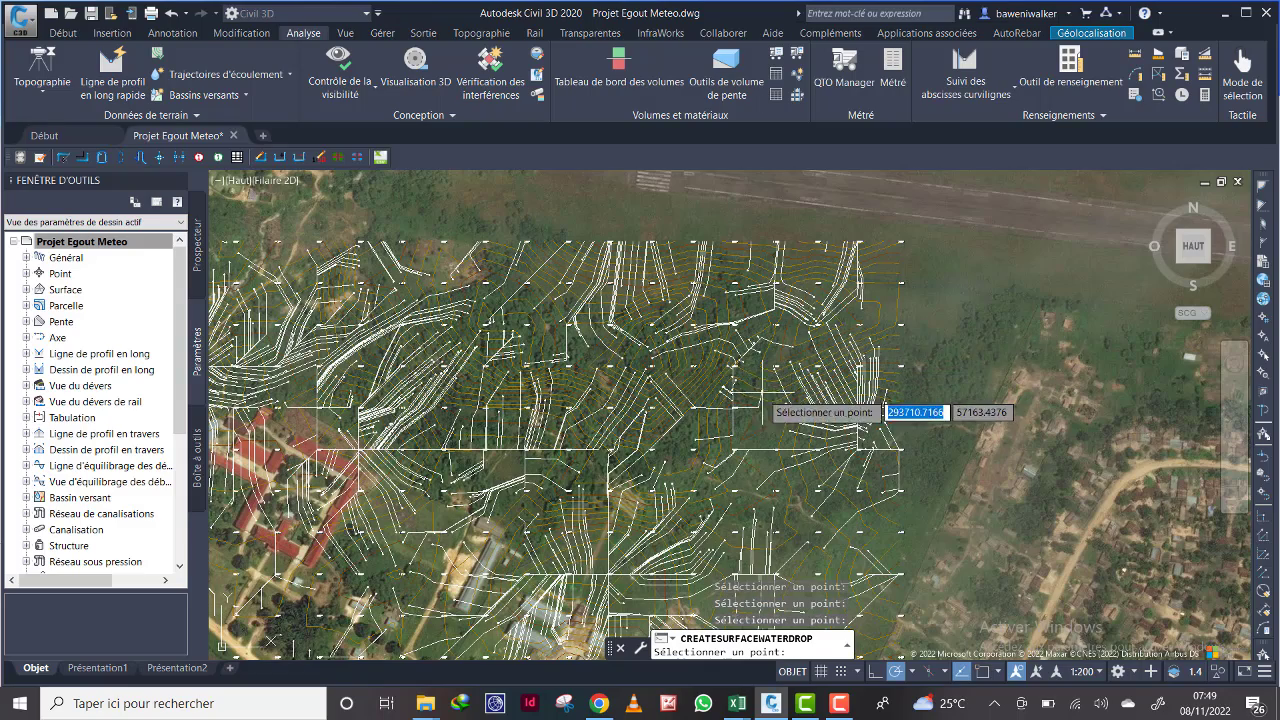
{"action": "scroll", "coordinate": [648, 415], "scroll_direction": "down", "scroll_amount": 5}
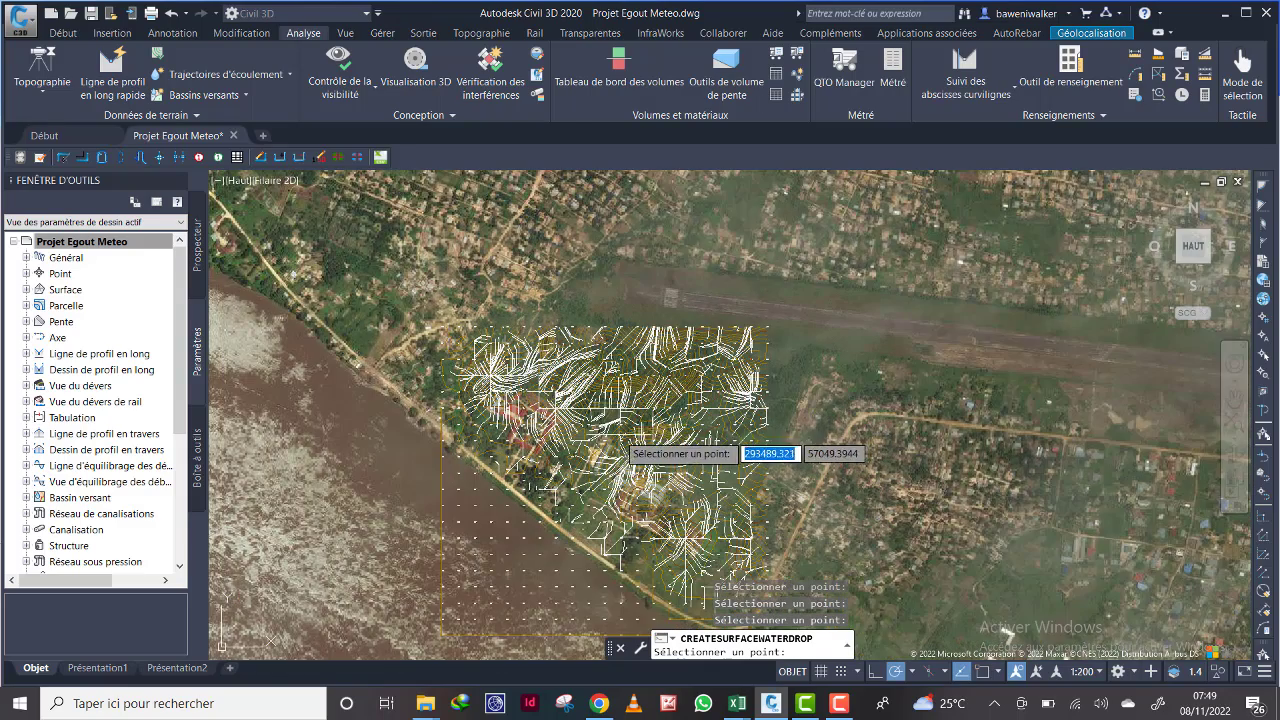
{"action": "left_click", "coordinate": [518, 489]}
{"action": "left_click", "coordinate": [510, 466]}
{"action": "left_click", "coordinate": [508, 461]}
{"action": "left_click", "coordinate": [468, 440]}
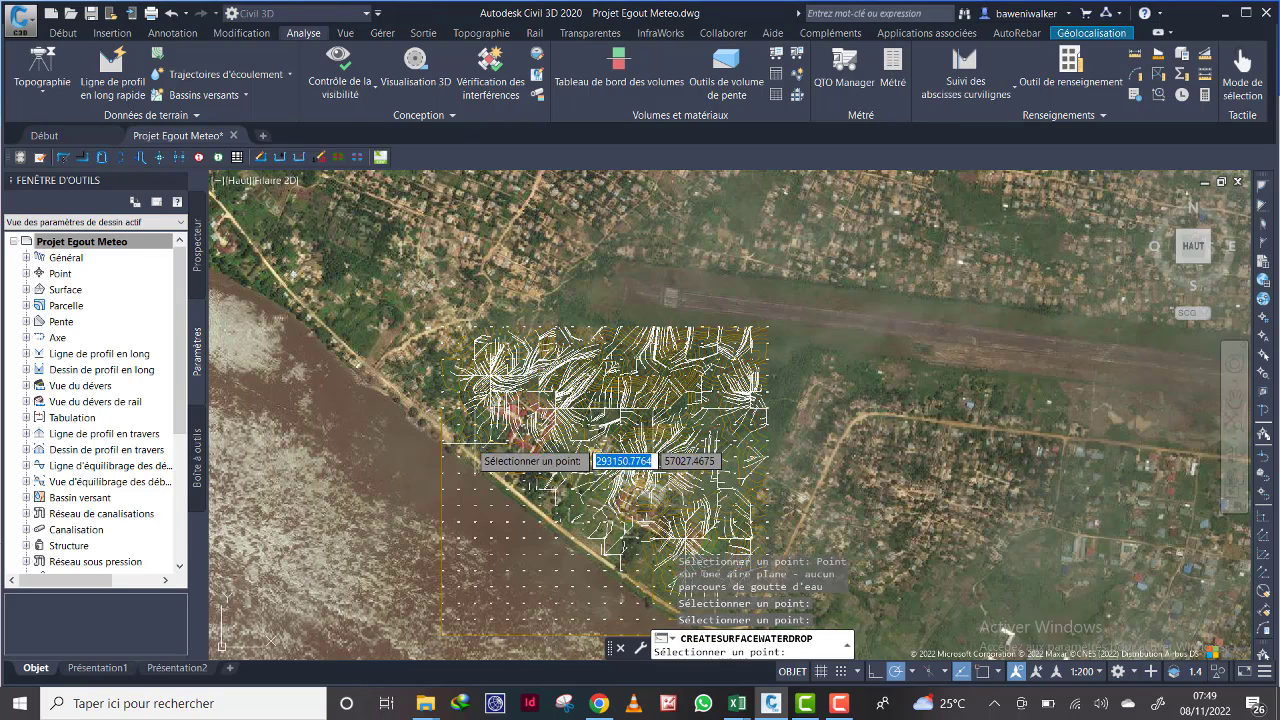
{"action": "left_click", "coordinate": [468, 439]}
{"action": "left_click", "coordinate": [452, 406]}
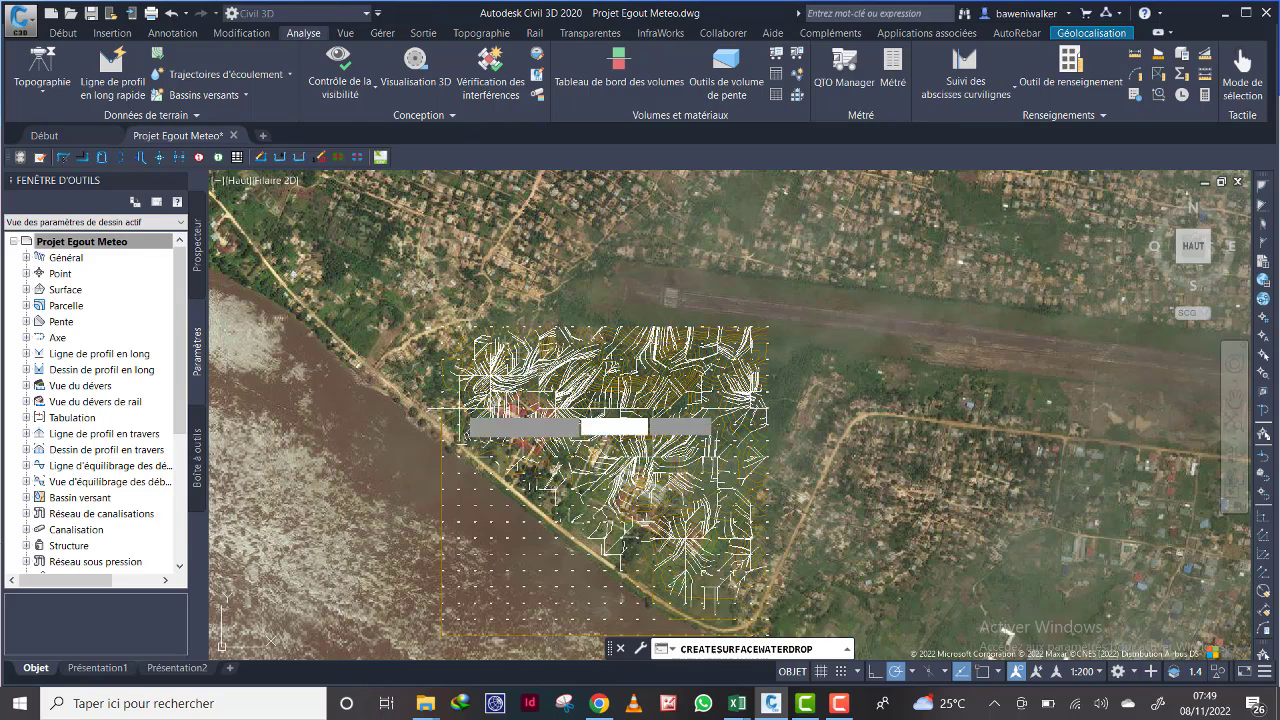
{"action": "left_click", "coordinate": [444, 384]}
{"action": "left_click", "coordinate": [445, 373]}
{"action": "left_click", "coordinate": [488, 447]}
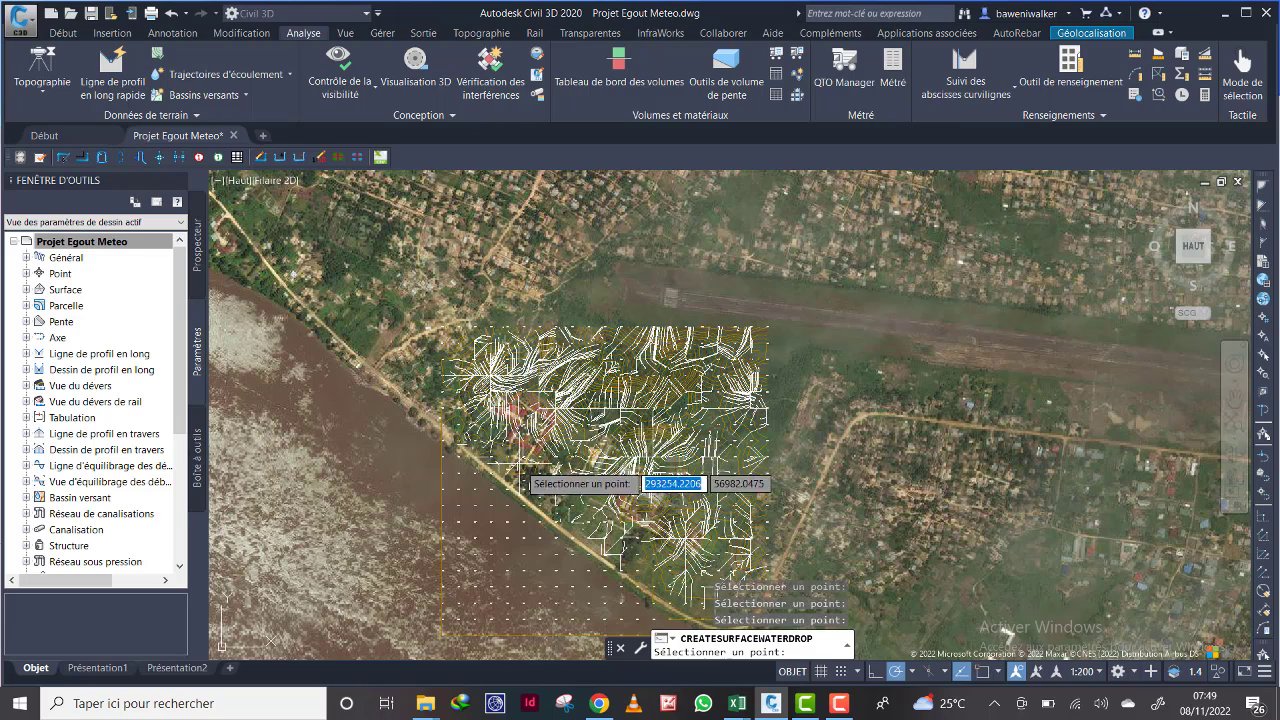
Step: Add water drops on the ground southeast of the red-roofed courtyard buildings, towards the grey-roofed group
{"action": "left_click", "coordinate": [540, 474]}
{"action": "left_click", "coordinate": [560, 437]}
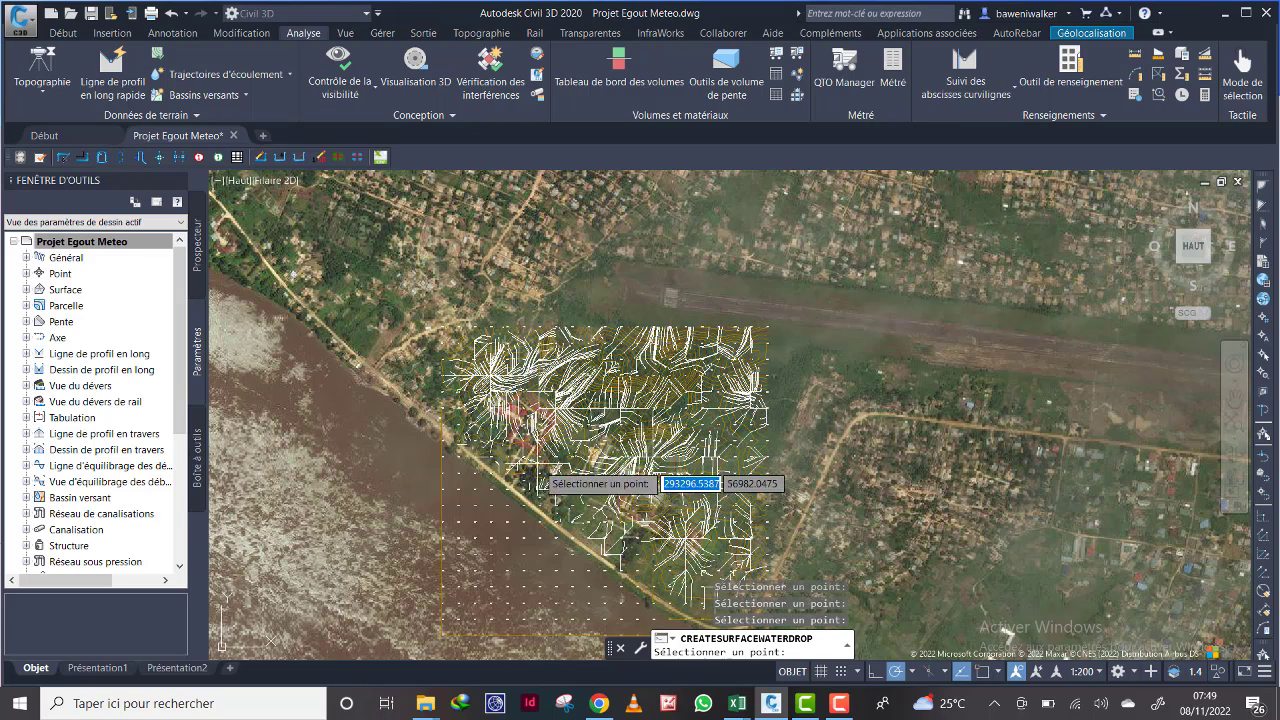
{"action": "left_click", "coordinate": [565, 503]}
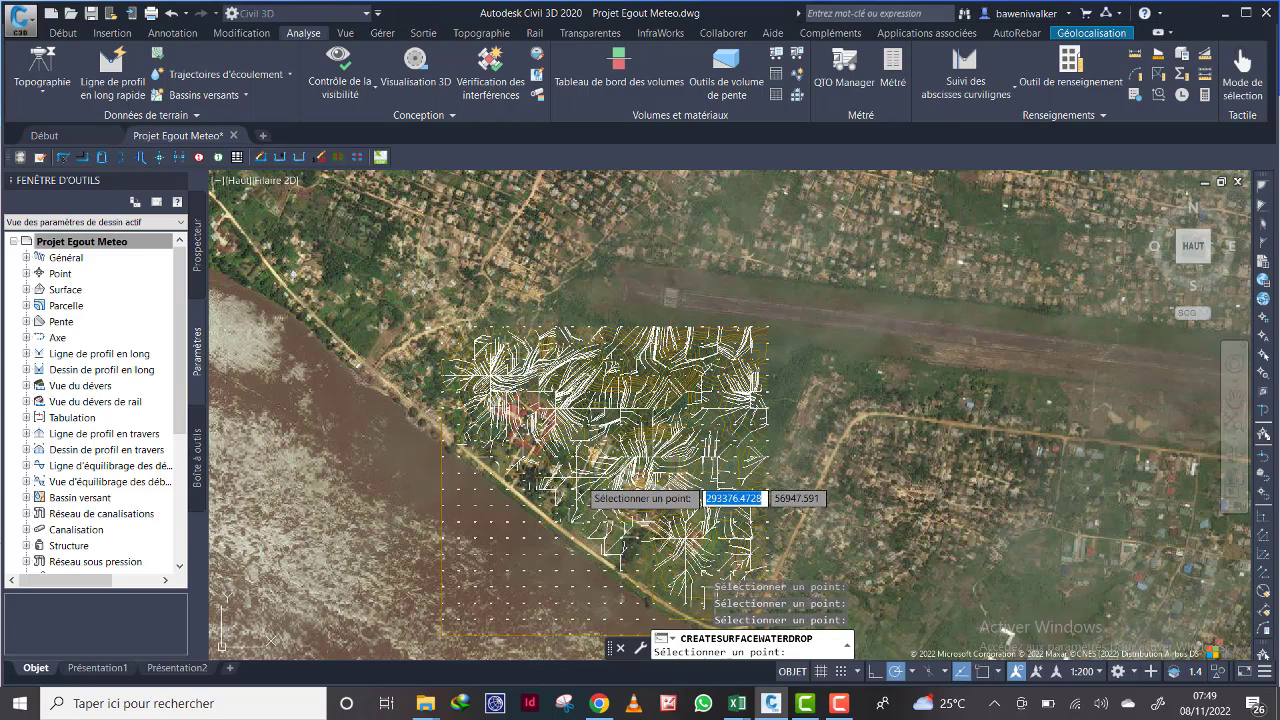
Step: Fill gaps between the flow paths with water drops in the fields north and east of the grey-roofed buildings
{"action": "left_click", "coordinate": [689, 441]}
{"action": "left_click", "coordinate": [734, 453]}
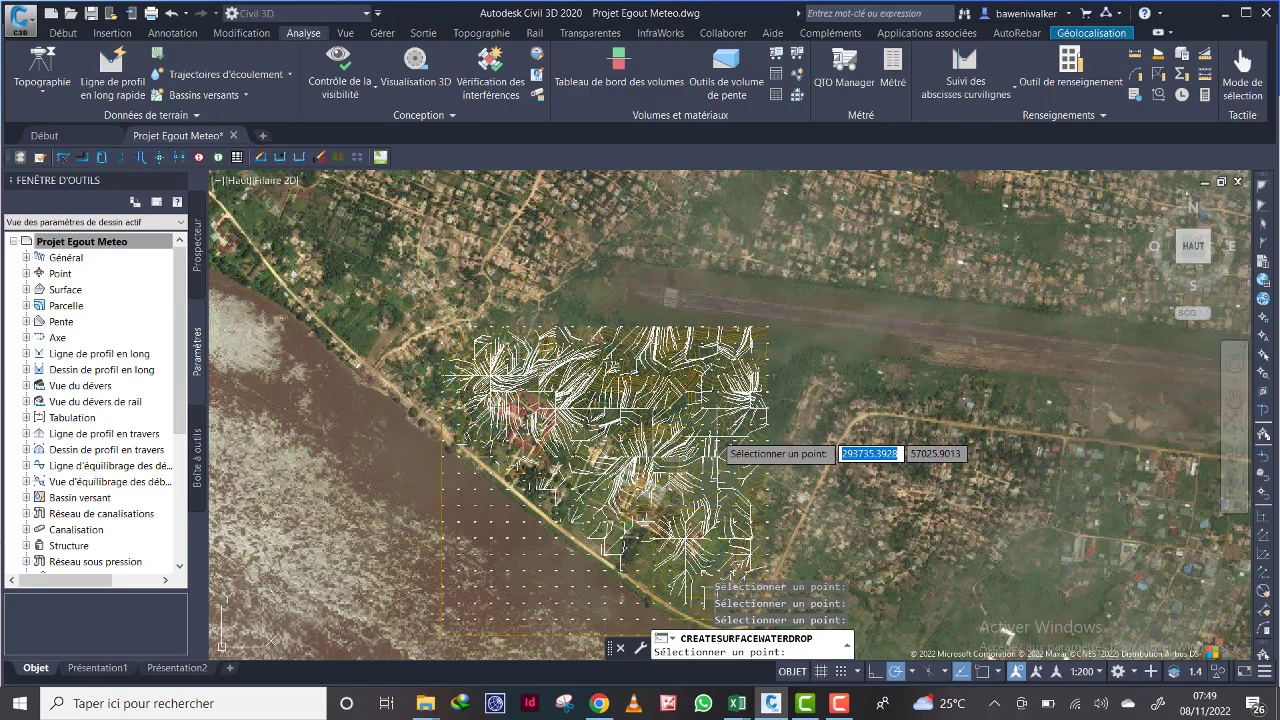
{"action": "left_click", "coordinate": [690, 402]}
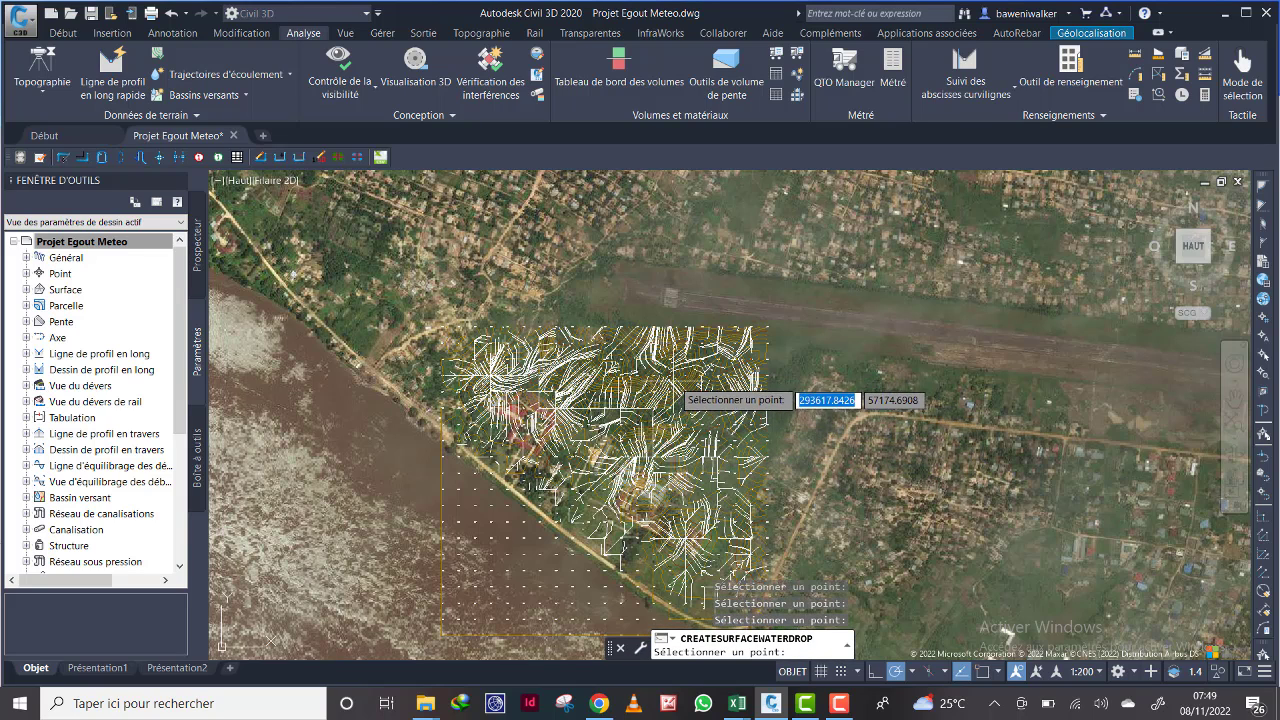
{"action": "left_click", "coordinate": [596, 371]}
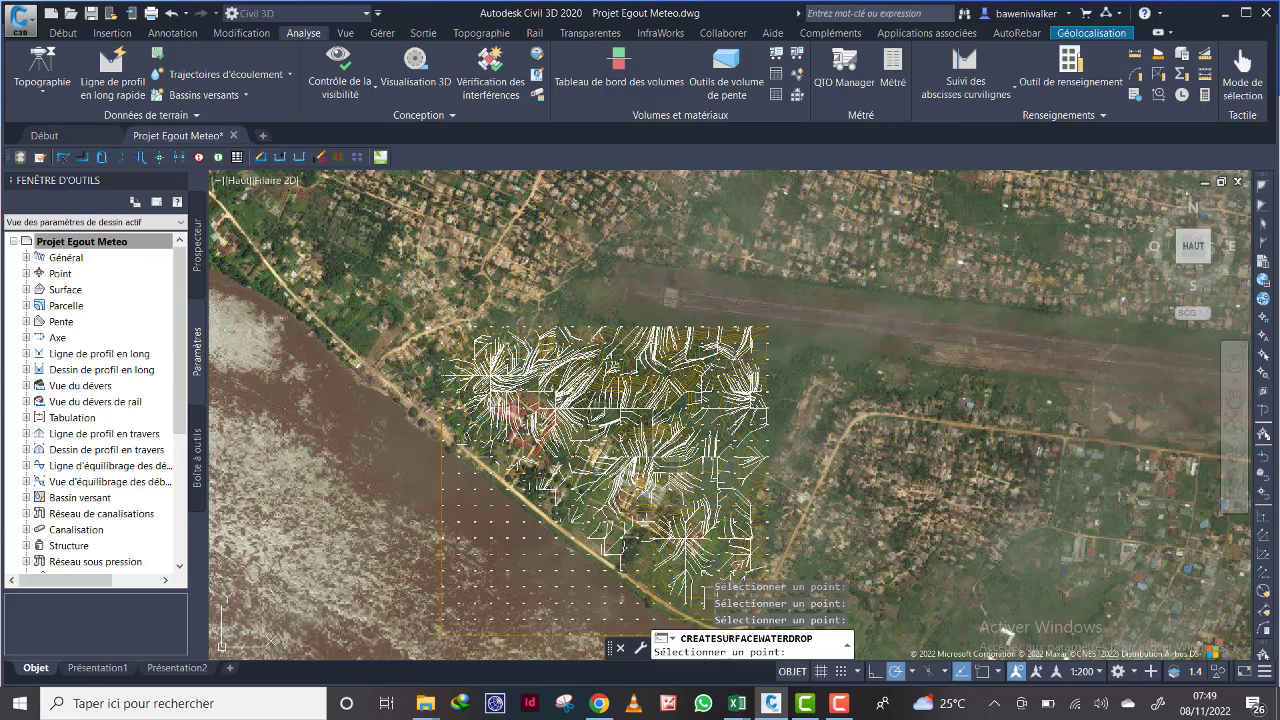
{"action": "left_click", "coordinate": [729, 369]}
{"action": "left_click", "coordinate": [687, 462]}
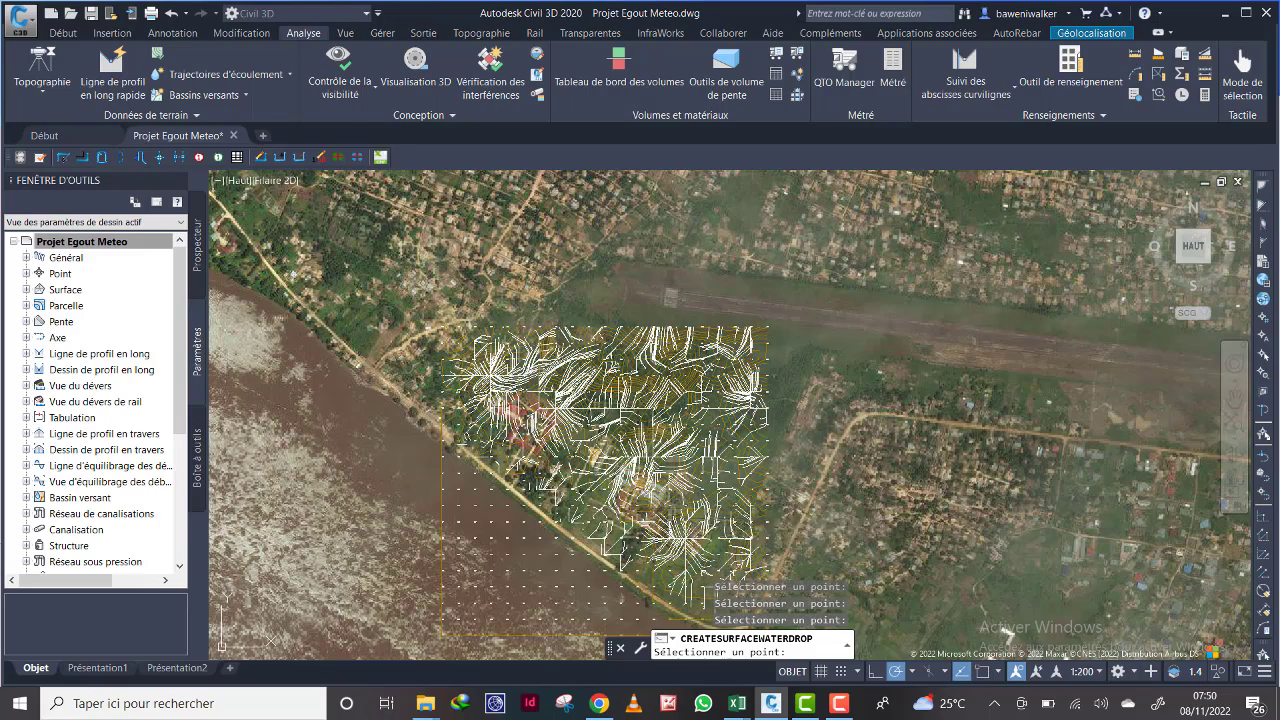
Step: Add water drops in the yard between the grey-roofed buildings
{"action": "scroll", "coordinate": [655, 522], "scroll_direction": "up", "scroll_amount": 8}
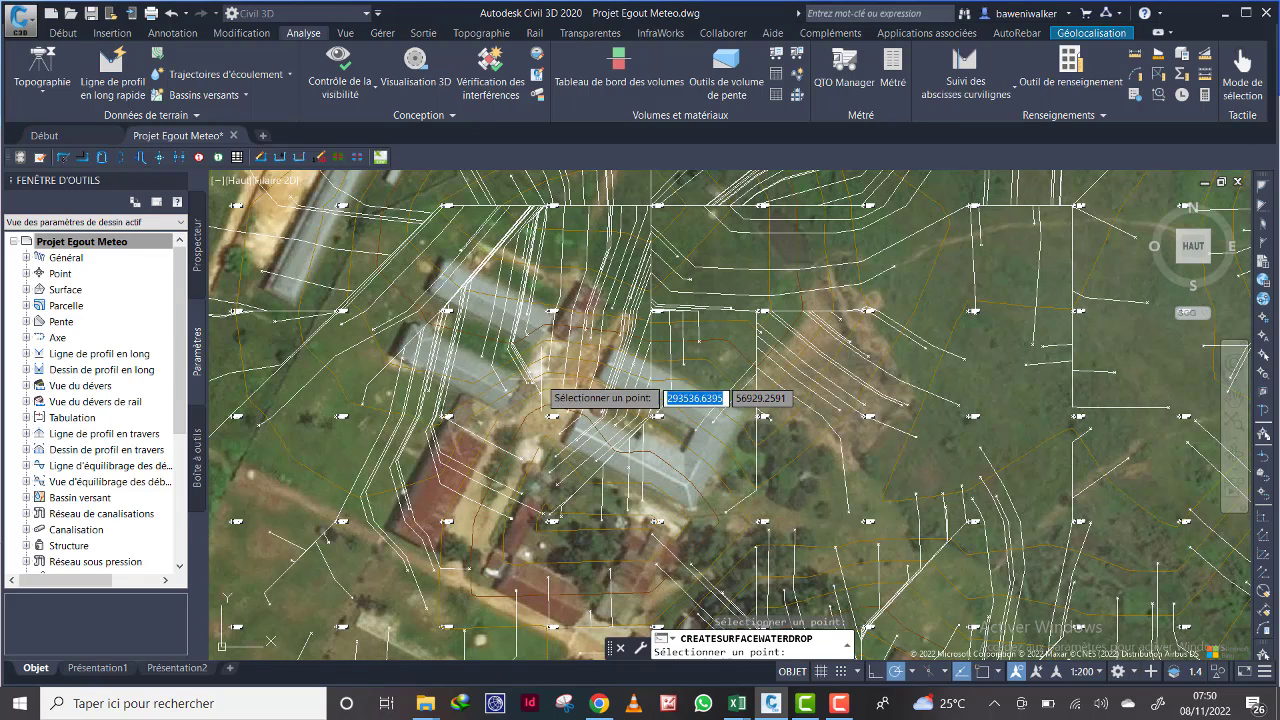
{"action": "left_click", "coordinate": [541, 389]}
{"action": "left_click", "coordinate": [565, 343]}
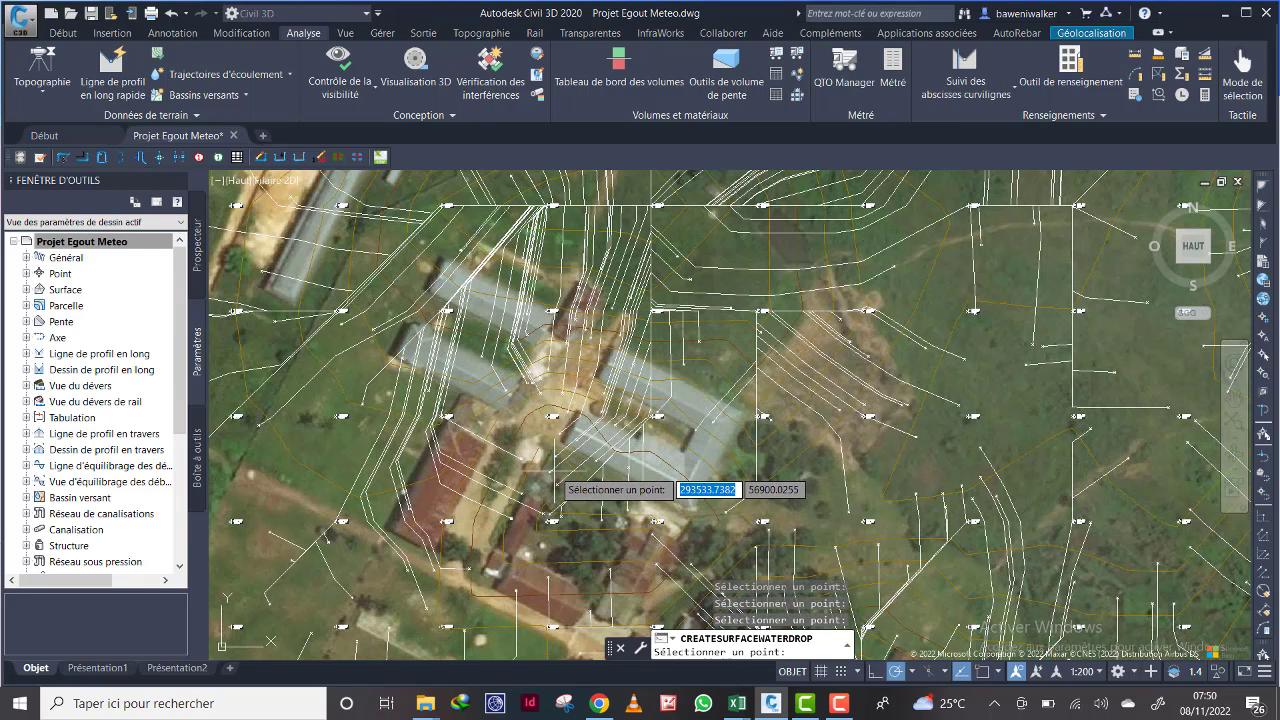
Step: Add water drops near the surface's southern tip, north of the grey-roofed buildings, and in gaps along the eastern field
{"action": "scroll", "coordinate": [637, 328], "scroll_direction": "down", "scroll_amount": 3}
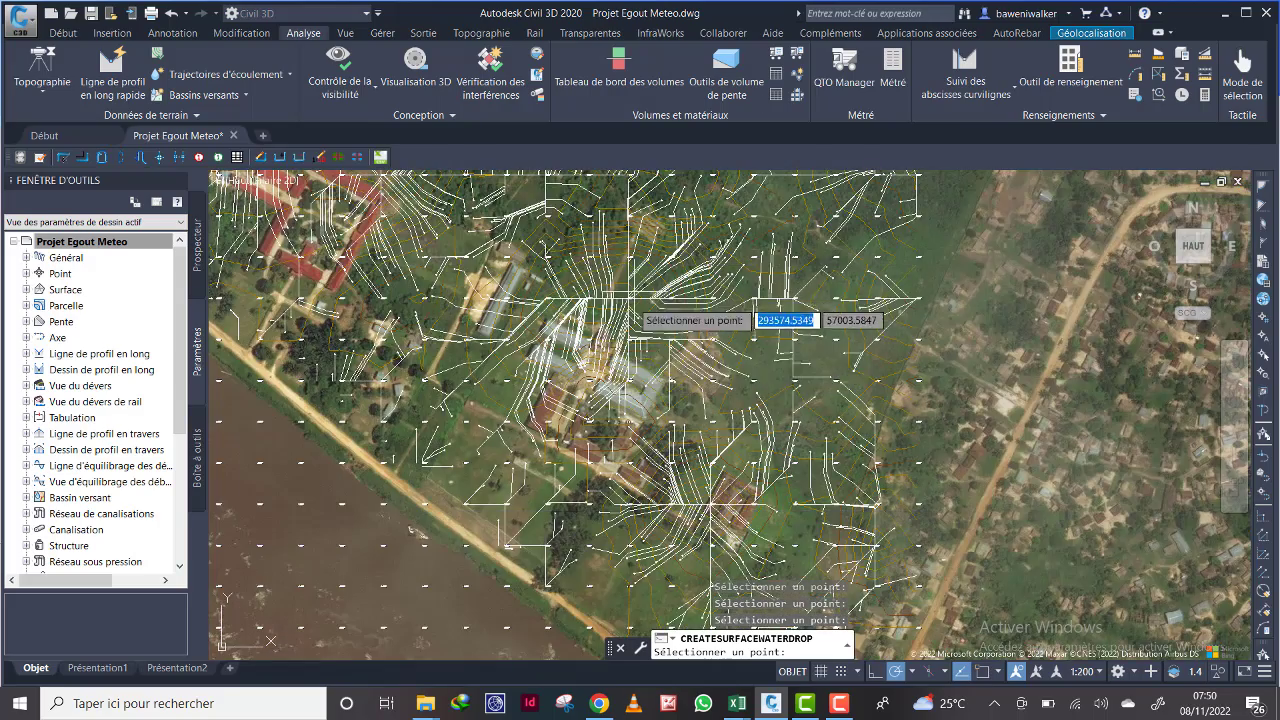
{"action": "scroll", "coordinate": [637, 312], "scroll_direction": "down", "scroll_amount": 2}
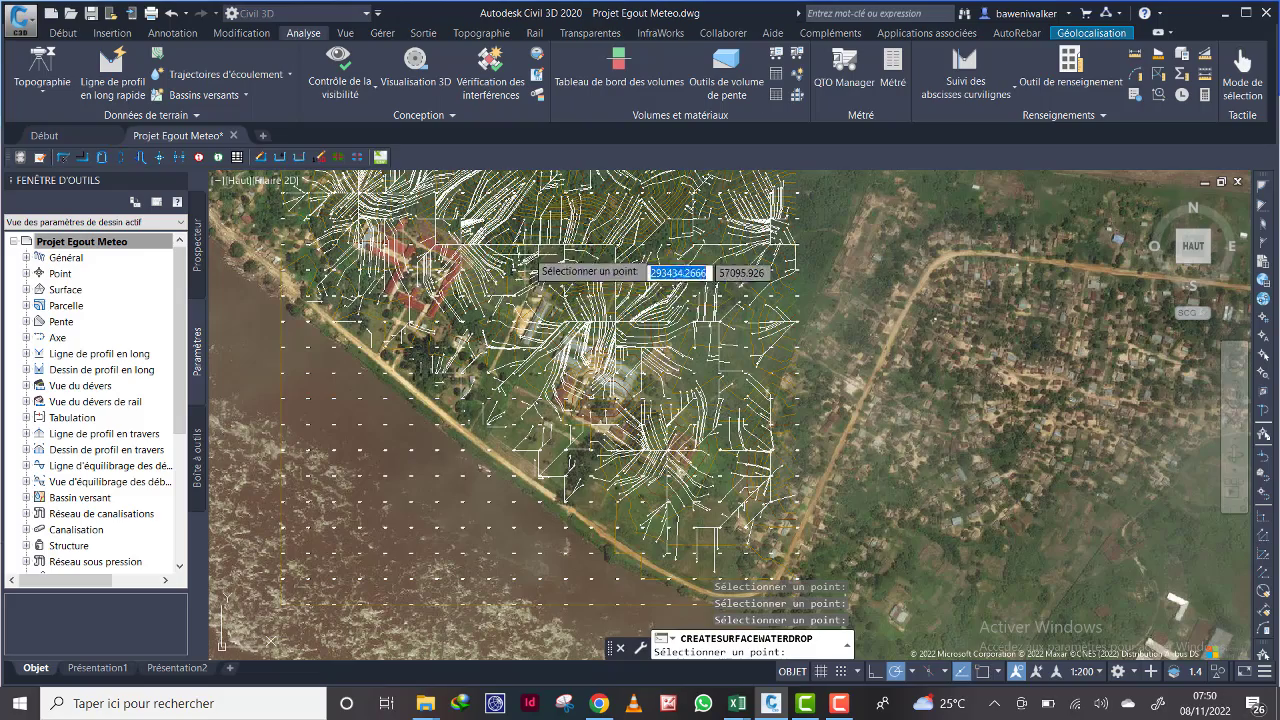
{"action": "scroll", "coordinate": [538, 288], "scroll_direction": "down", "scroll_amount": 3}
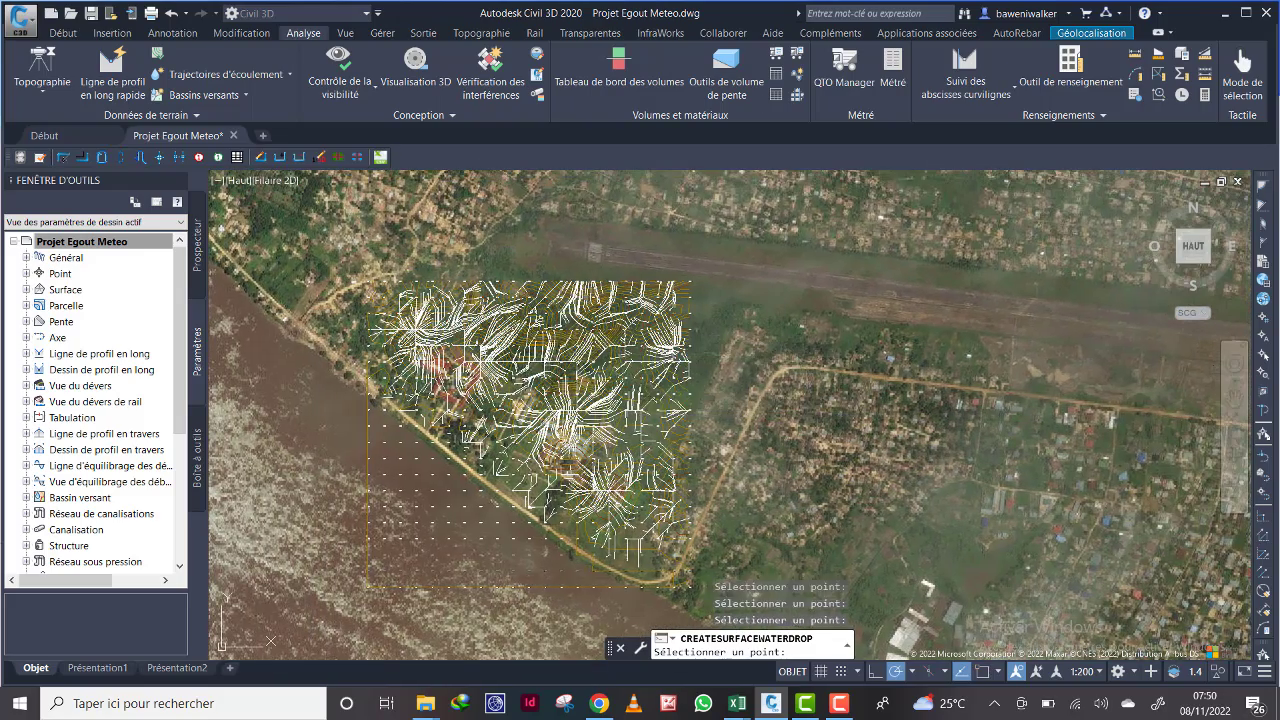
{"action": "left_click", "coordinate": [634, 530]}
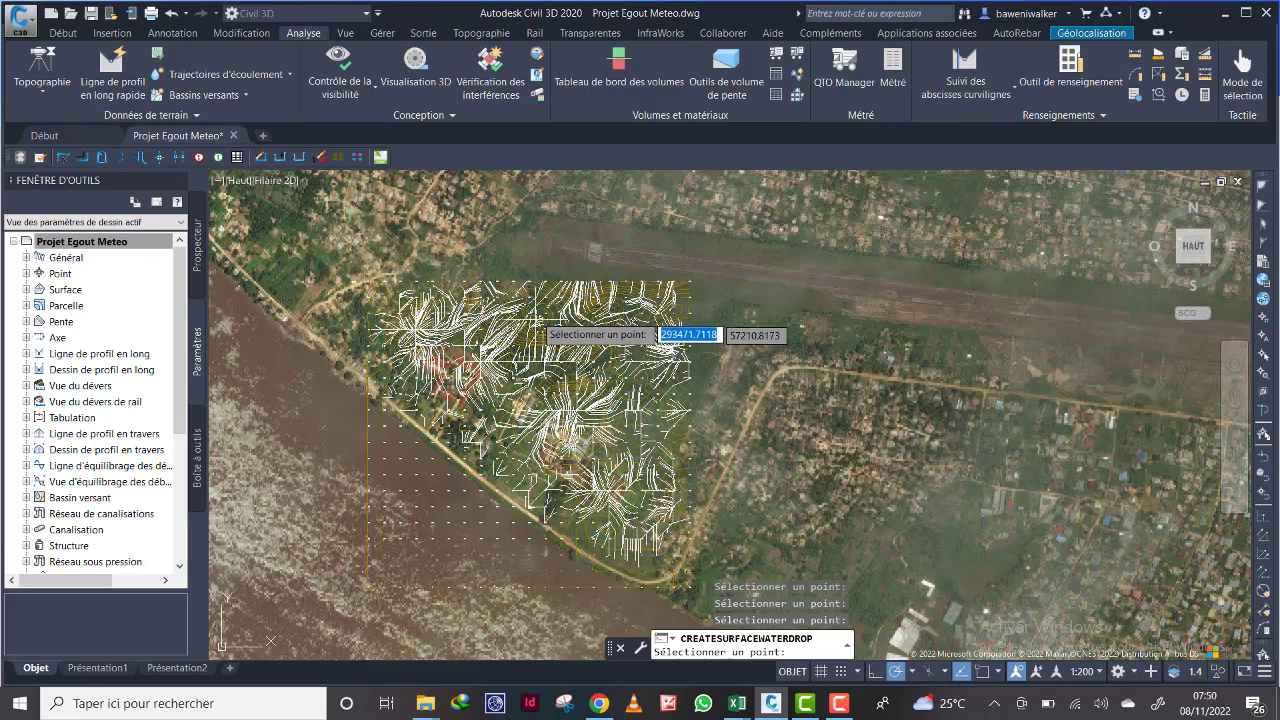
{"action": "left_click", "coordinate": [545, 345]}
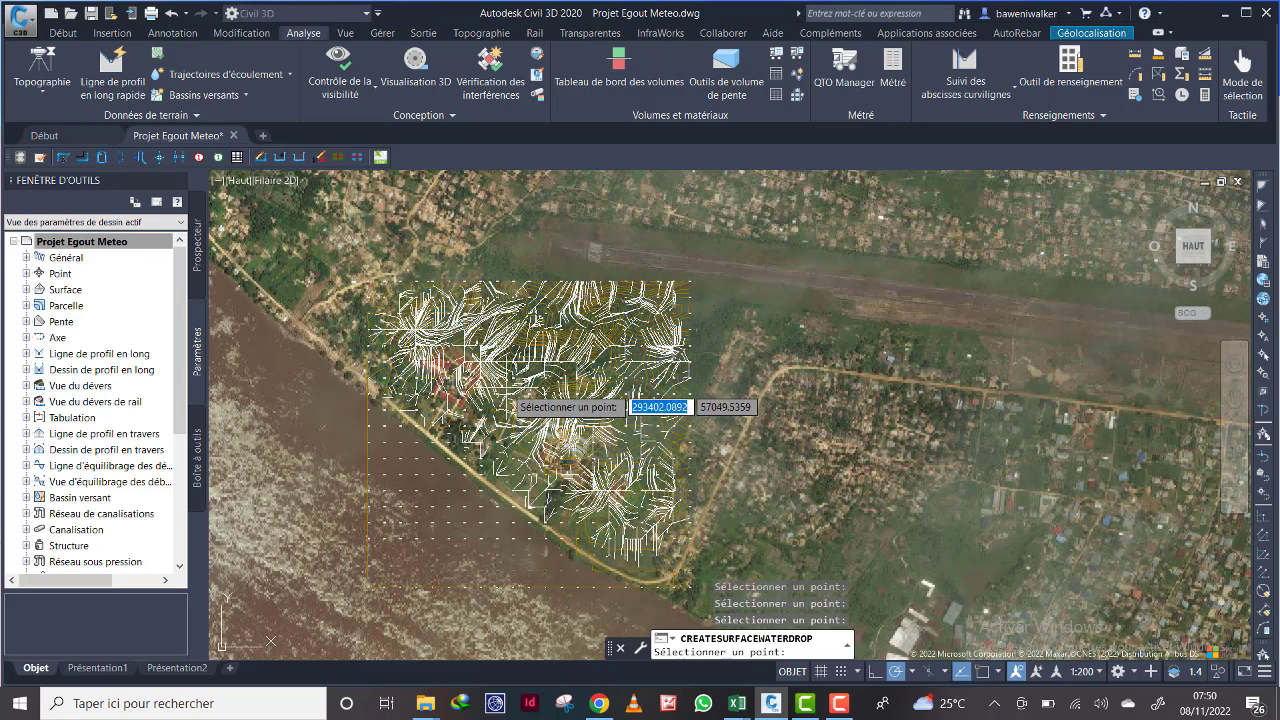
{"action": "left_click", "coordinate": [505, 358]}
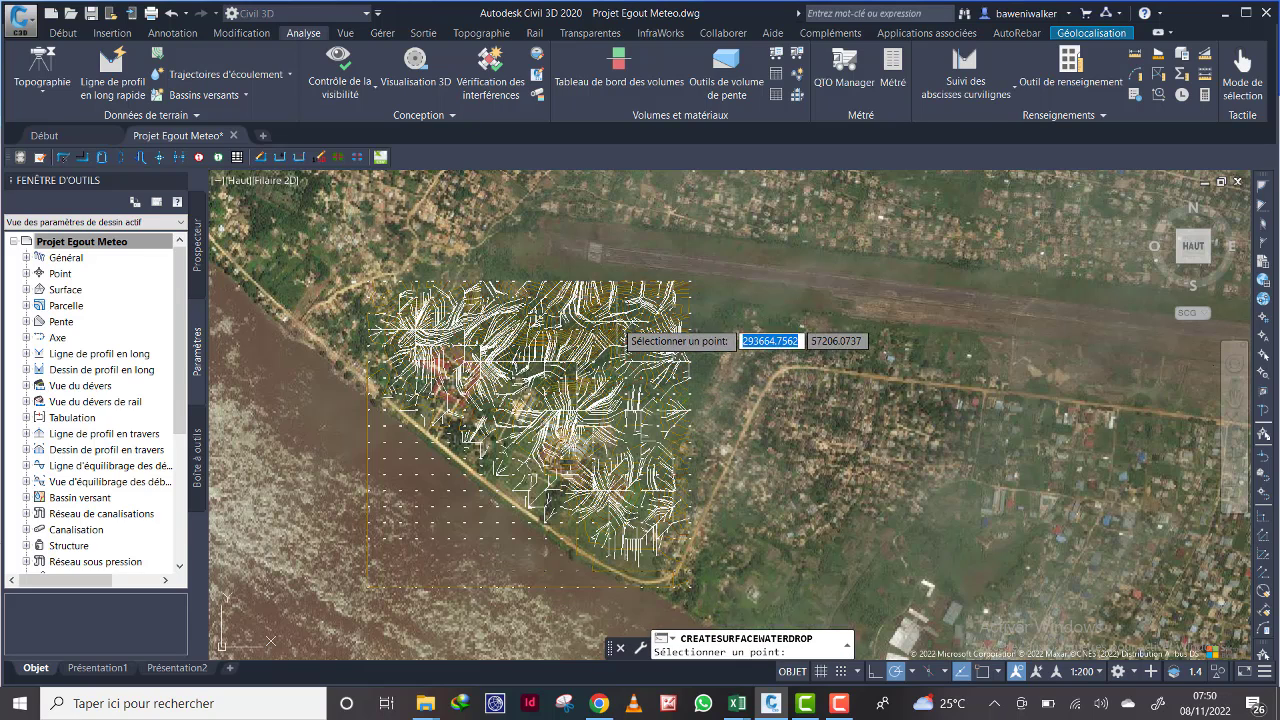
{"action": "left_click", "coordinate": [619, 390]}
{"action": "left_click", "coordinate": [634, 403]}
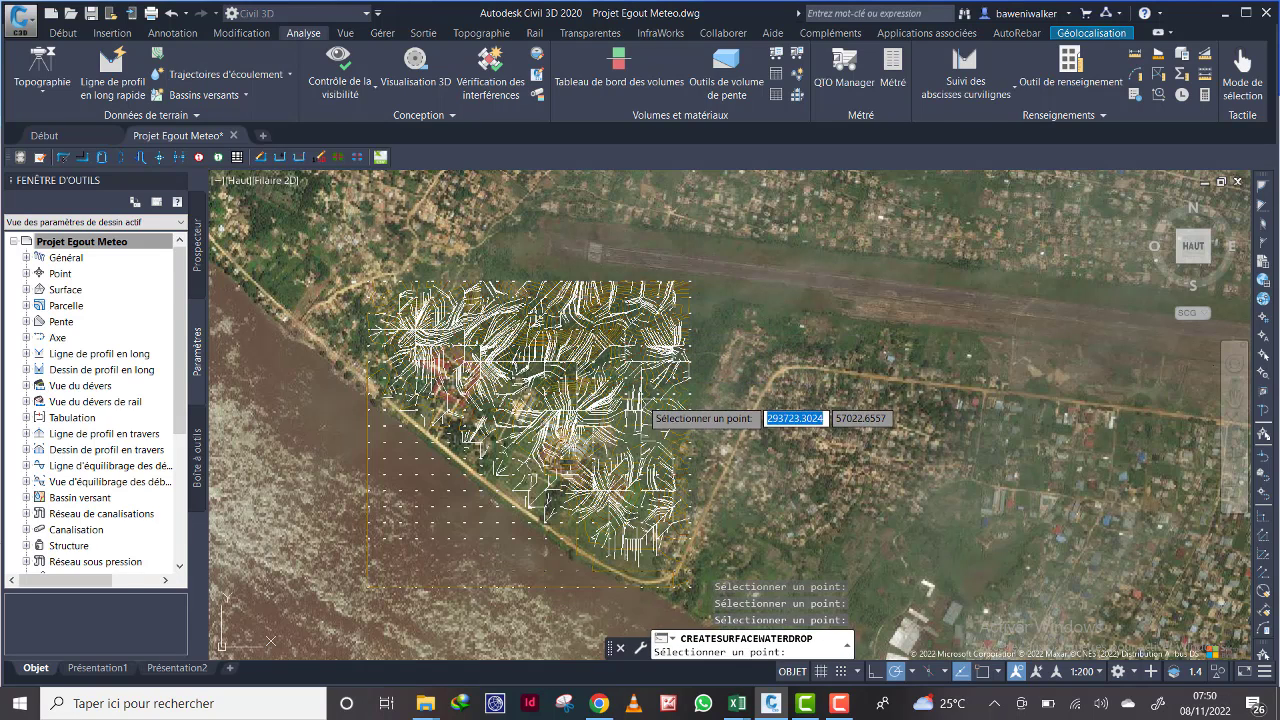
{"action": "left_click", "coordinate": [634, 431]}
{"action": "left_click", "coordinate": [657, 395]}
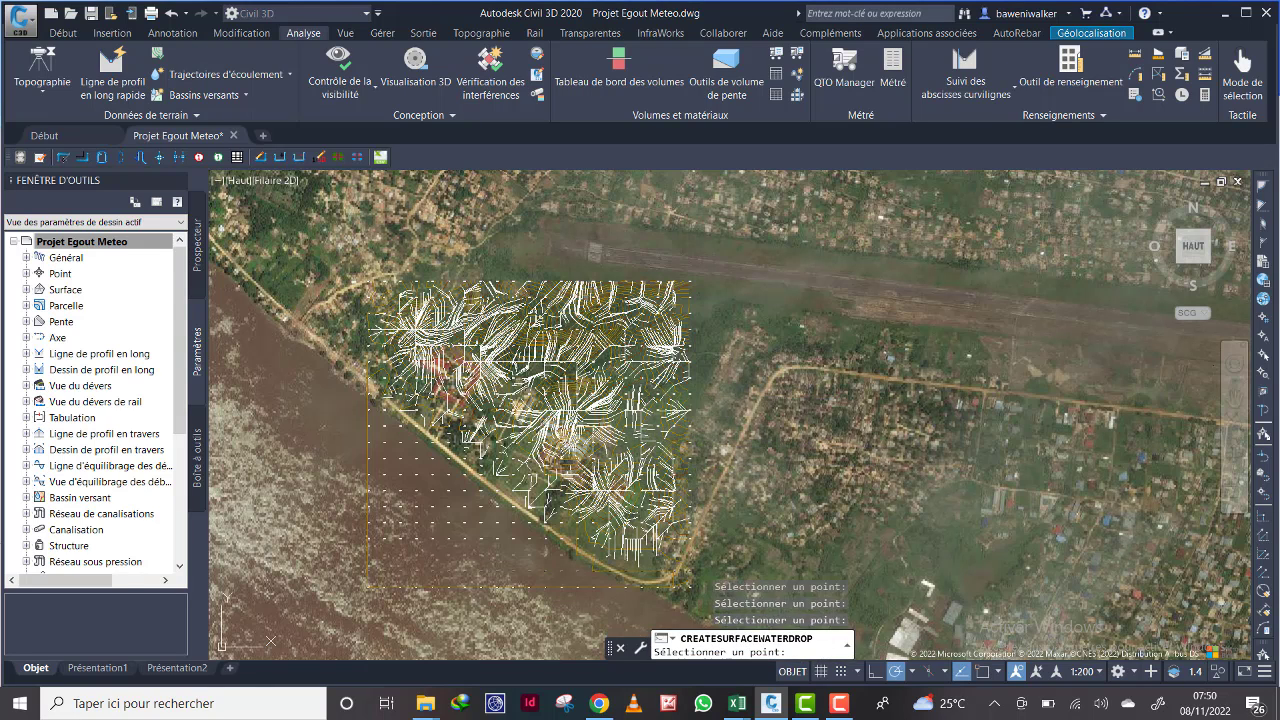
Step: Place water drops northwestward along the riverside road, from southwest of the grey-roofed buildings to the surface's western edge
{"action": "left_click", "coordinate": [552, 499]}
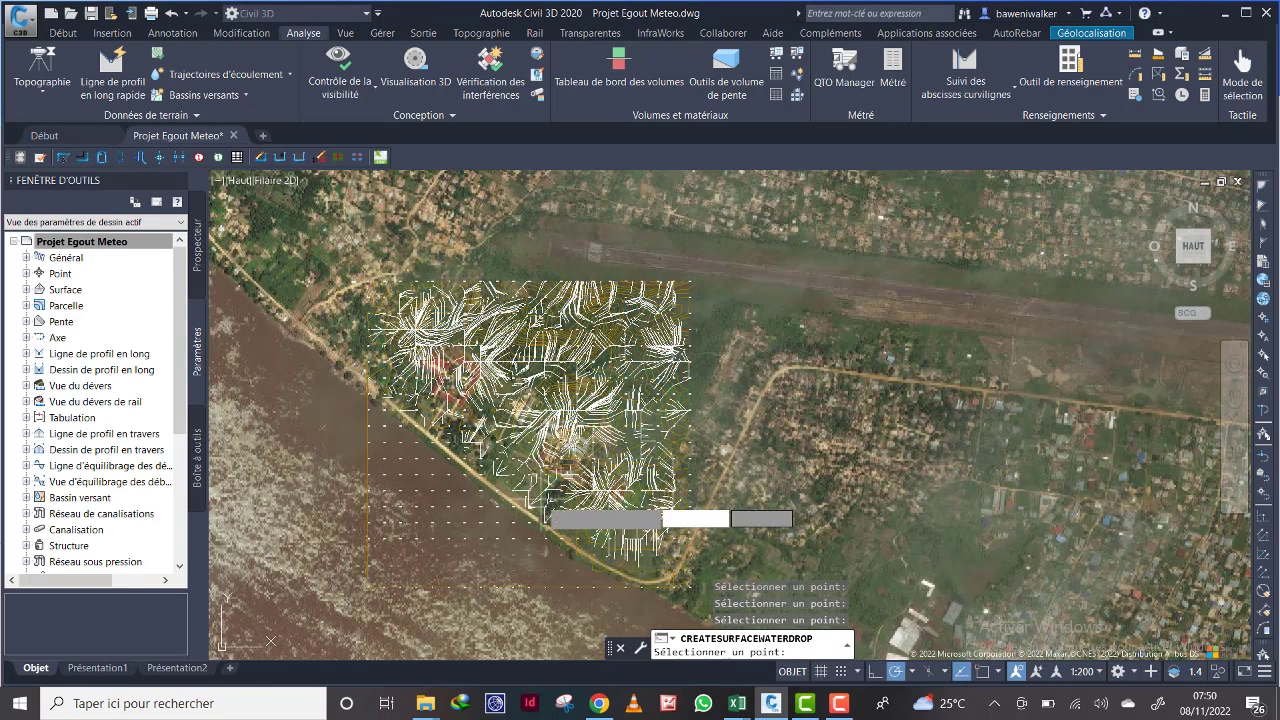
{"action": "left_click", "coordinate": [498, 460]}
{"action": "left_click", "coordinate": [447, 427]}
{"action": "left_click", "coordinate": [414, 413]}
{"action": "left_click", "coordinate": [405, 404]}
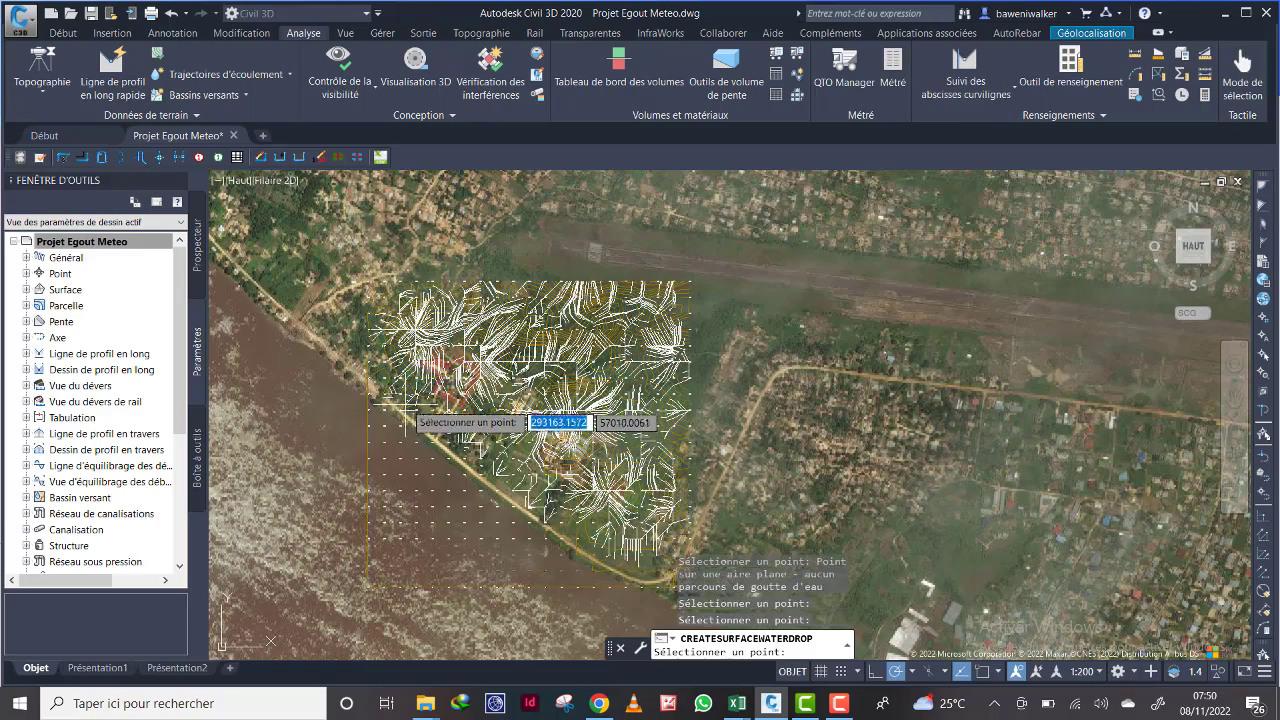
{"action": "left_click", "coordinate": [402, 387]}
{"action": "left_click", "coordinate": [365, 345]}
{"action": "left_click", "coordinate": [366, 347]}
{"action": "left_click", "coordinate": [381, 363]}
{"action": "left_click", "coordinate": [392, 376]}
{"action": "left_click", "coordinate": [385, 400]}
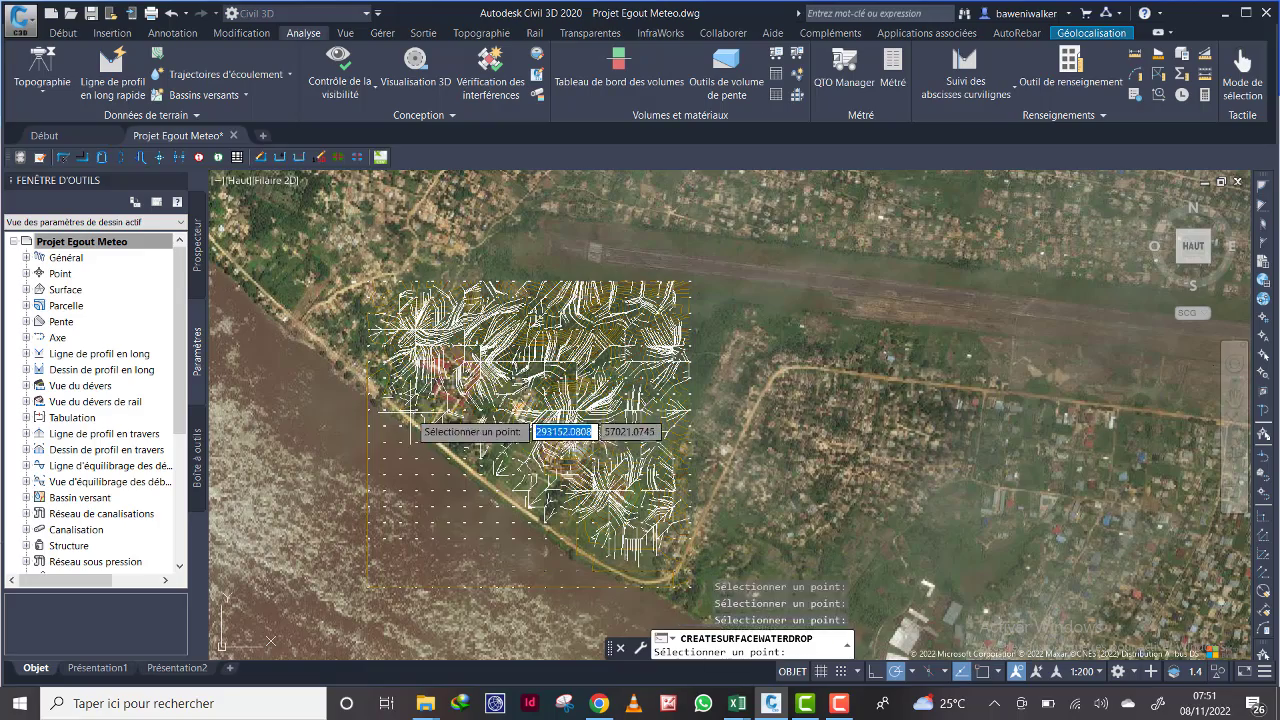
{"action": "left_click", "coordinate": [405, 411]}
Step: Add the last water drops in the central gaps and just north of the red-roofed courtyard buildings, and end the water drop command
{"action": "scroll", "coordinate": [459, 370], "scroll_direction": "up", "scroll_amount": 4}
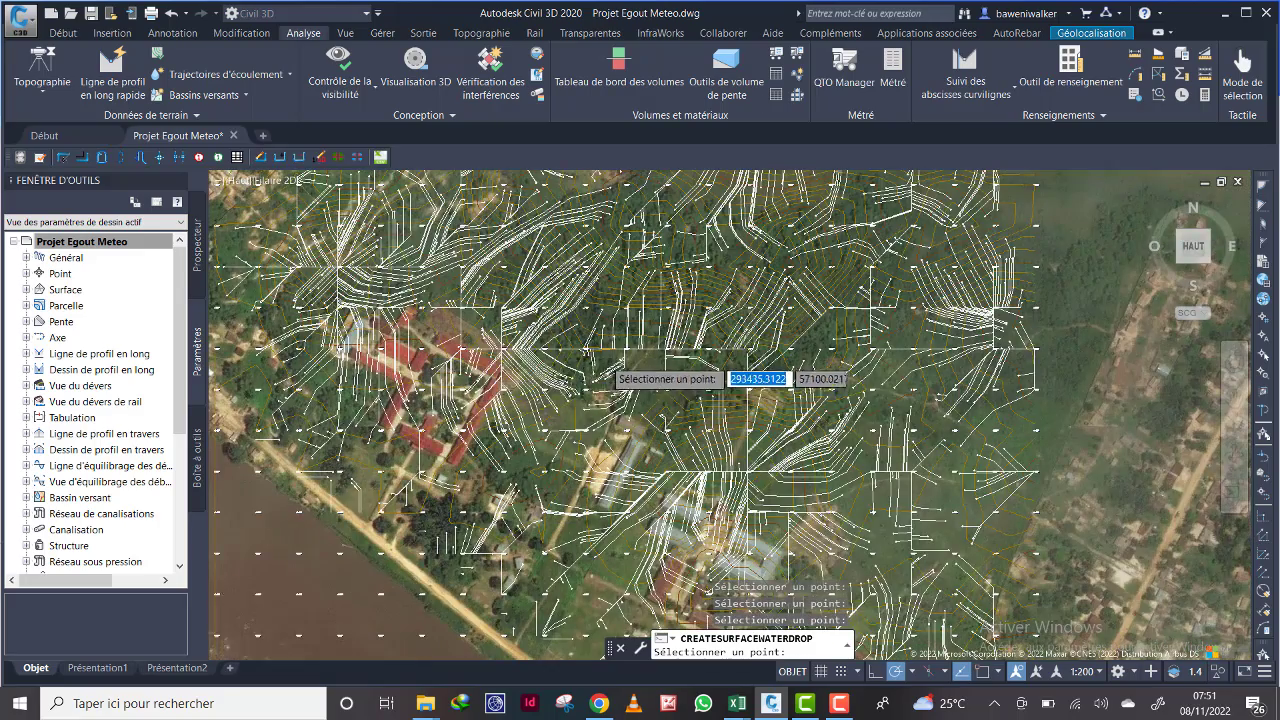
{"action": "scroll", "coordinate": [595, 368], "scroll_direction": "down", "scroll_amount": 3}
{"action": "left_click", "coordinate": [681, 358]}
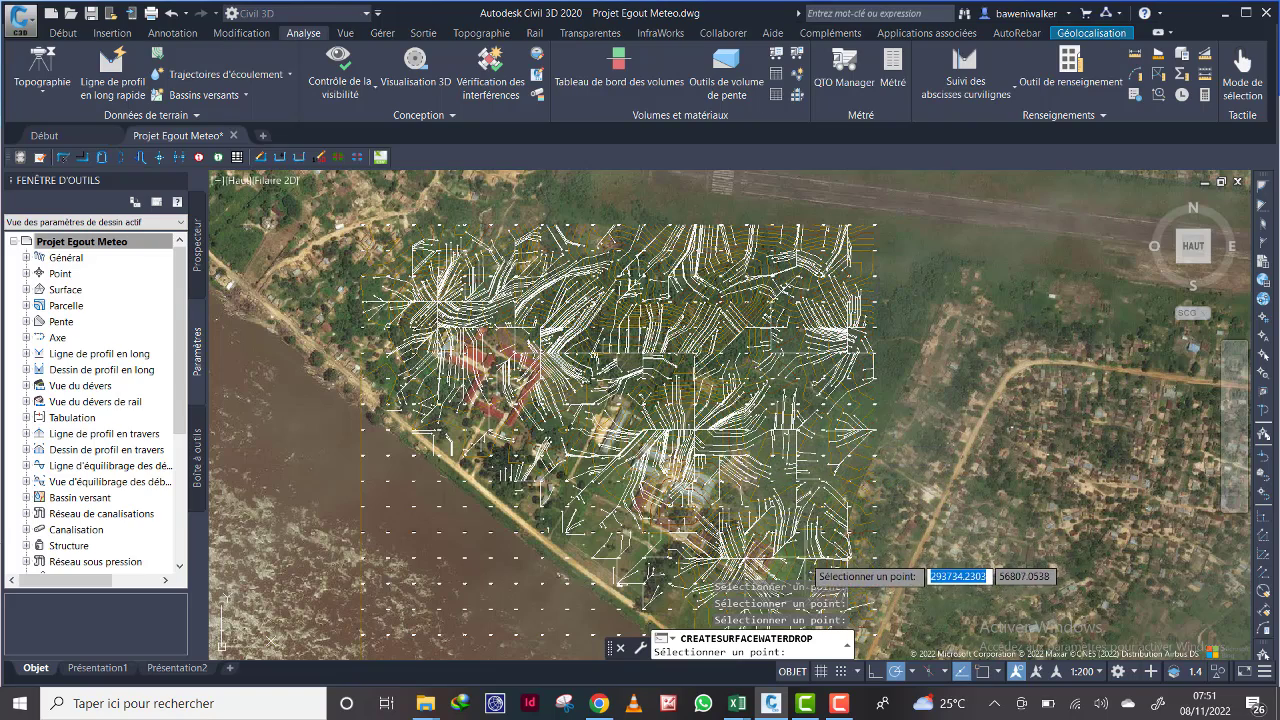
{"action": "middle_click_drag", "start_coordinate": [798, 557], "coordinate": [784, 497]}
{"action": "middle_click_drag", "start_coordinate": [813, 376], "coordinate": [801, 470]}
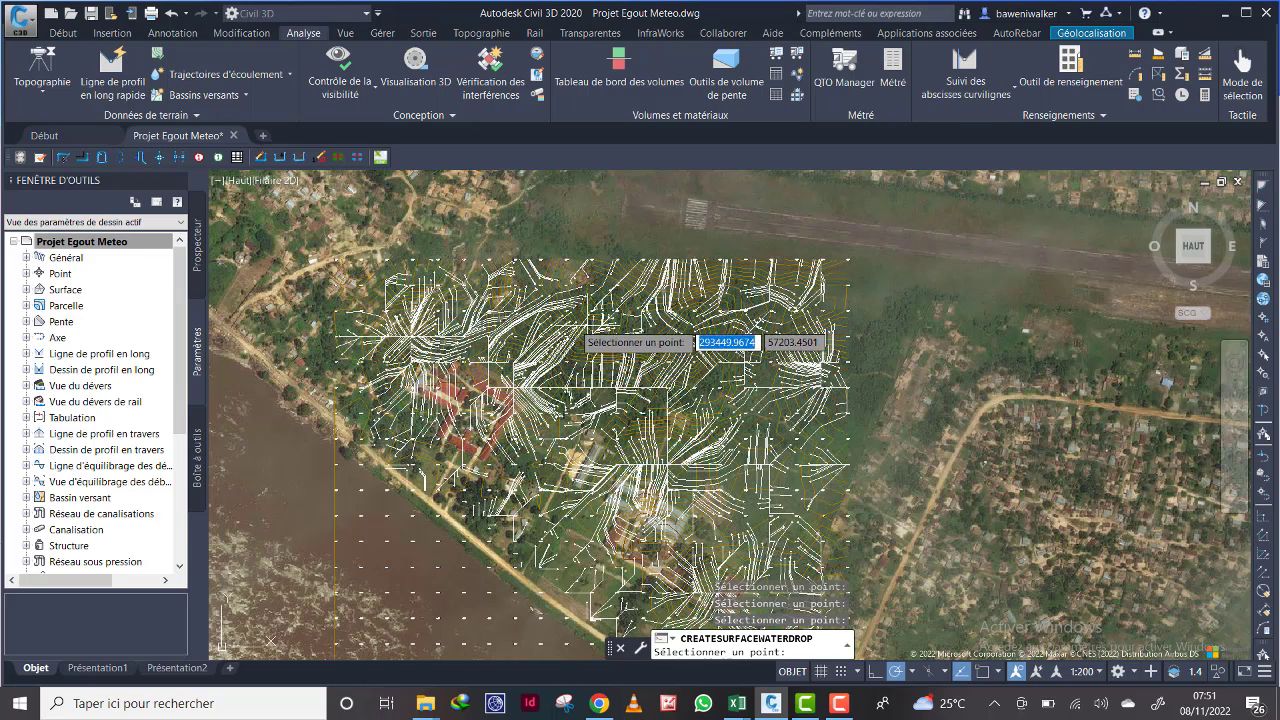
{"action": "middle_click_drag", "start_coordinate": [604, 258], "coordinate": [623, 400]}
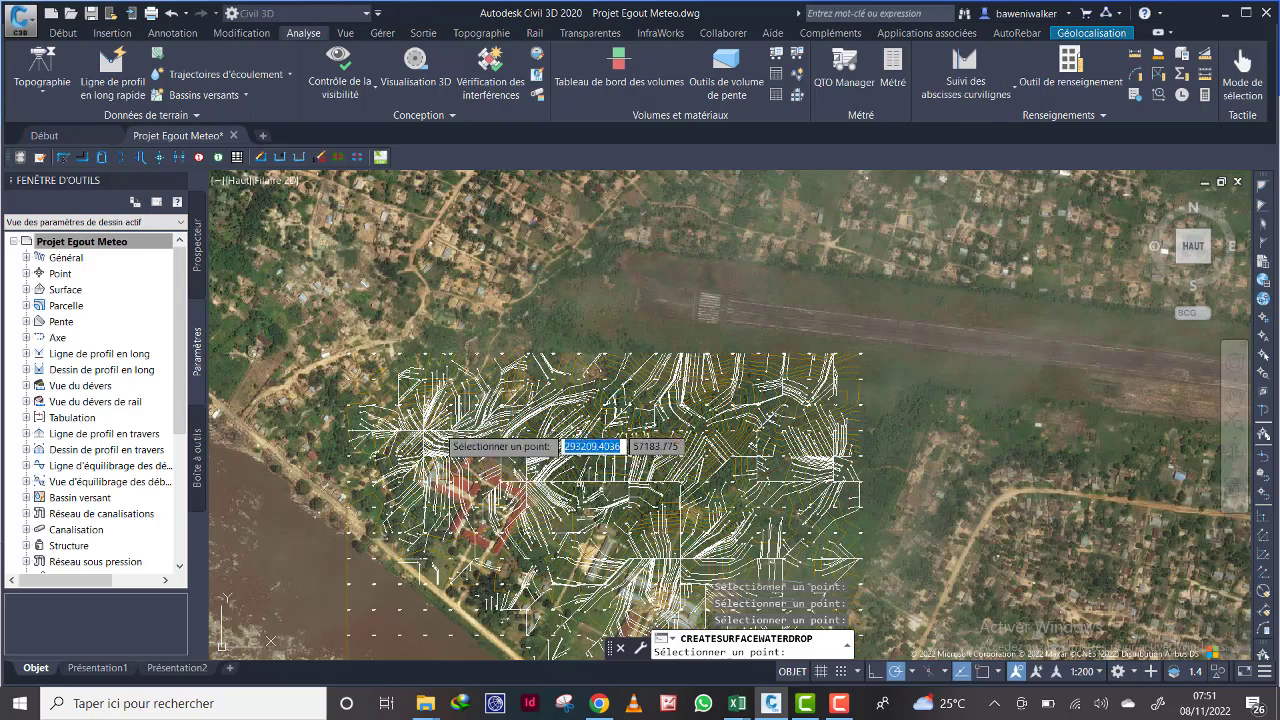
{"action": "left_click", "coordinate": [440, 455]}
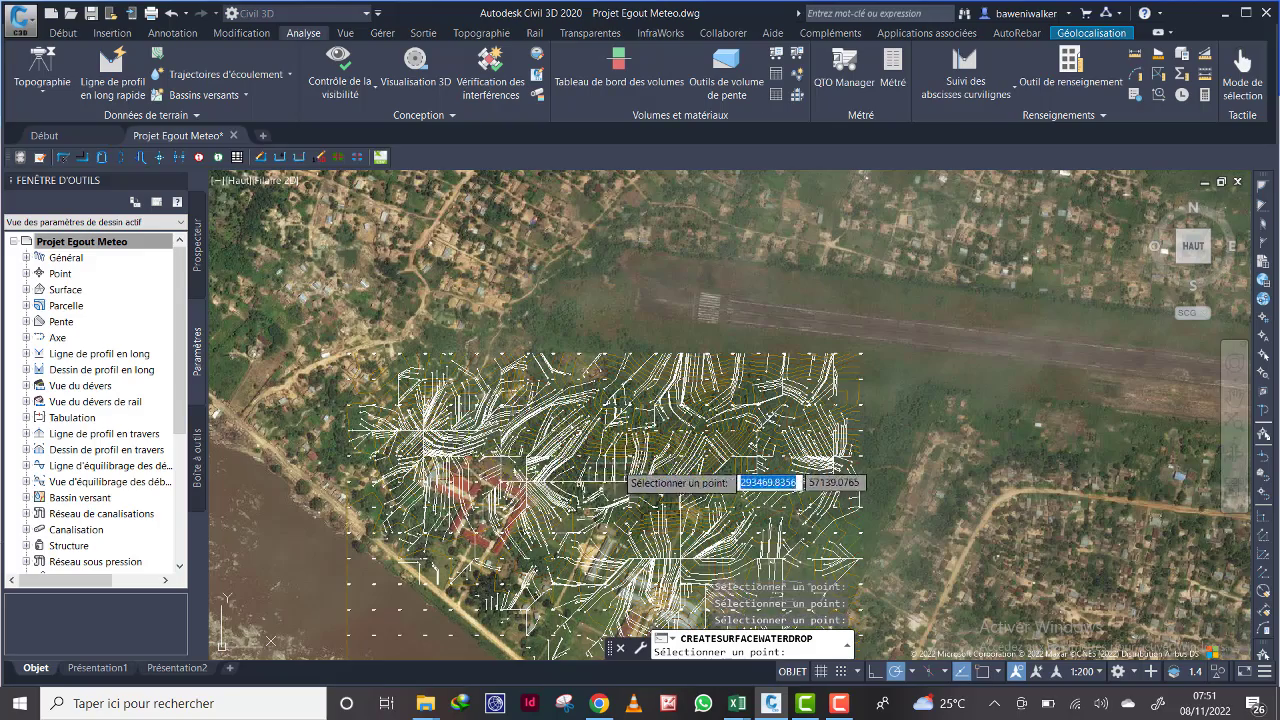
{"action": "scroll", "coordinate": [645, 475], "scroll_direction": "down", "scroll_amount": 3}
{"action": "left_click", "coordinate": [596, 412]}
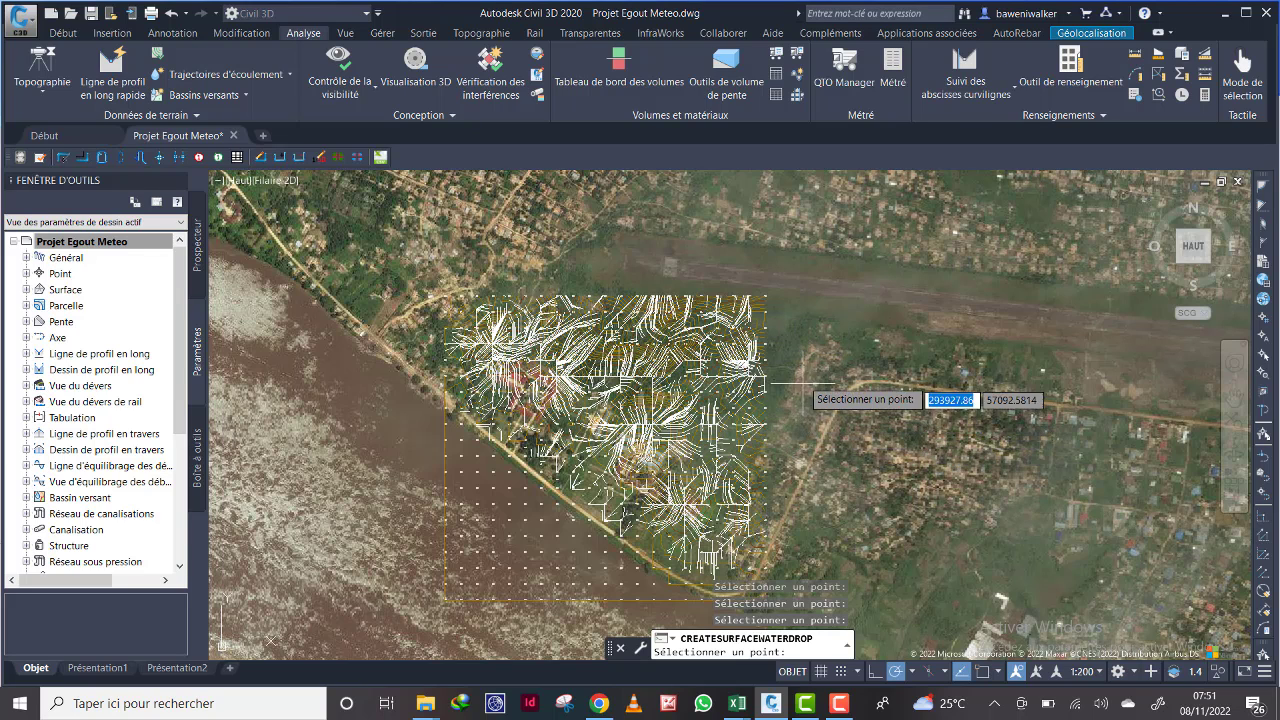
{"action": "key", "text": "Return"}
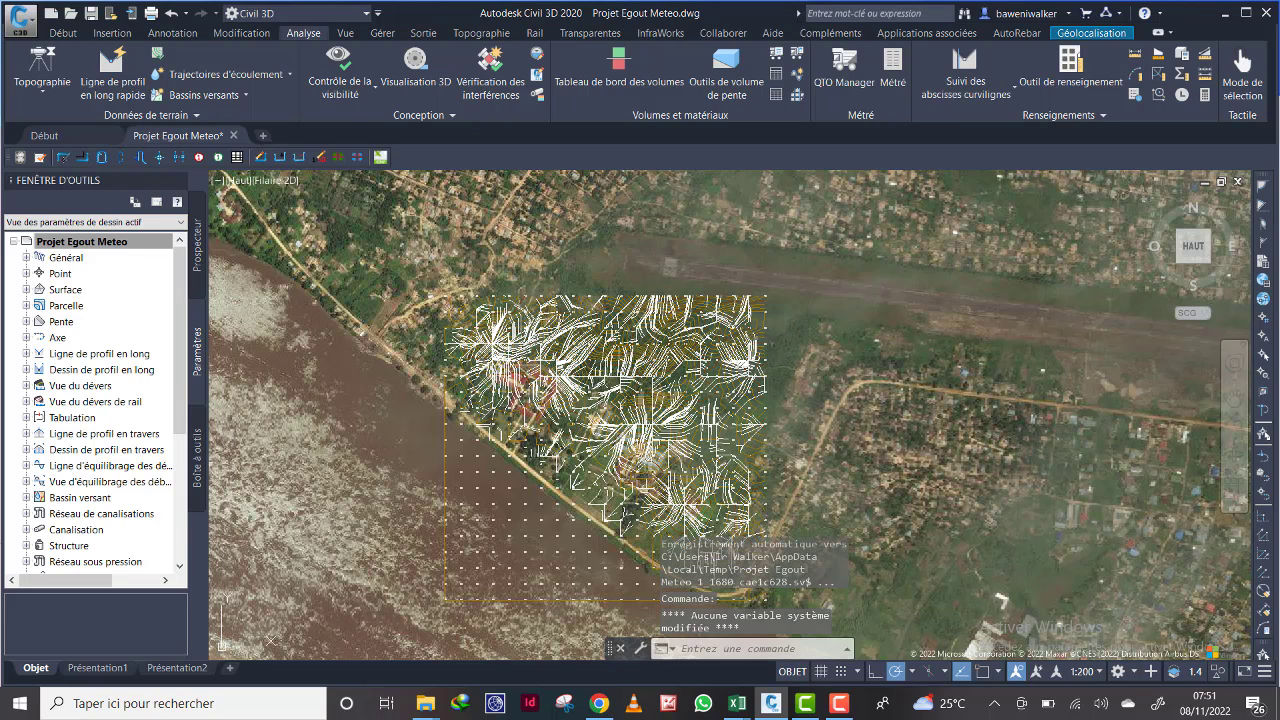
Step: Create a new layer named SBV in the layer properties manager
{"action": "left_click", "coordinate": [63, 33]}
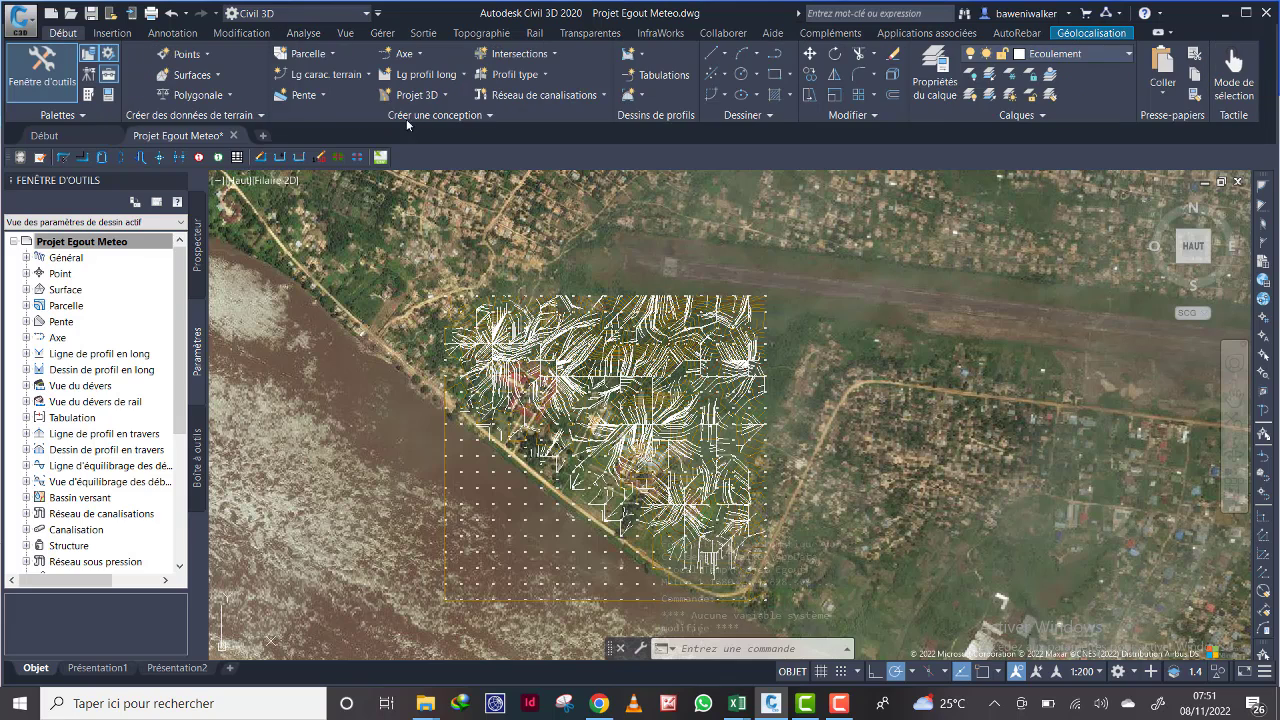
{"action": "left_click", "coordinate": [935, 82]}
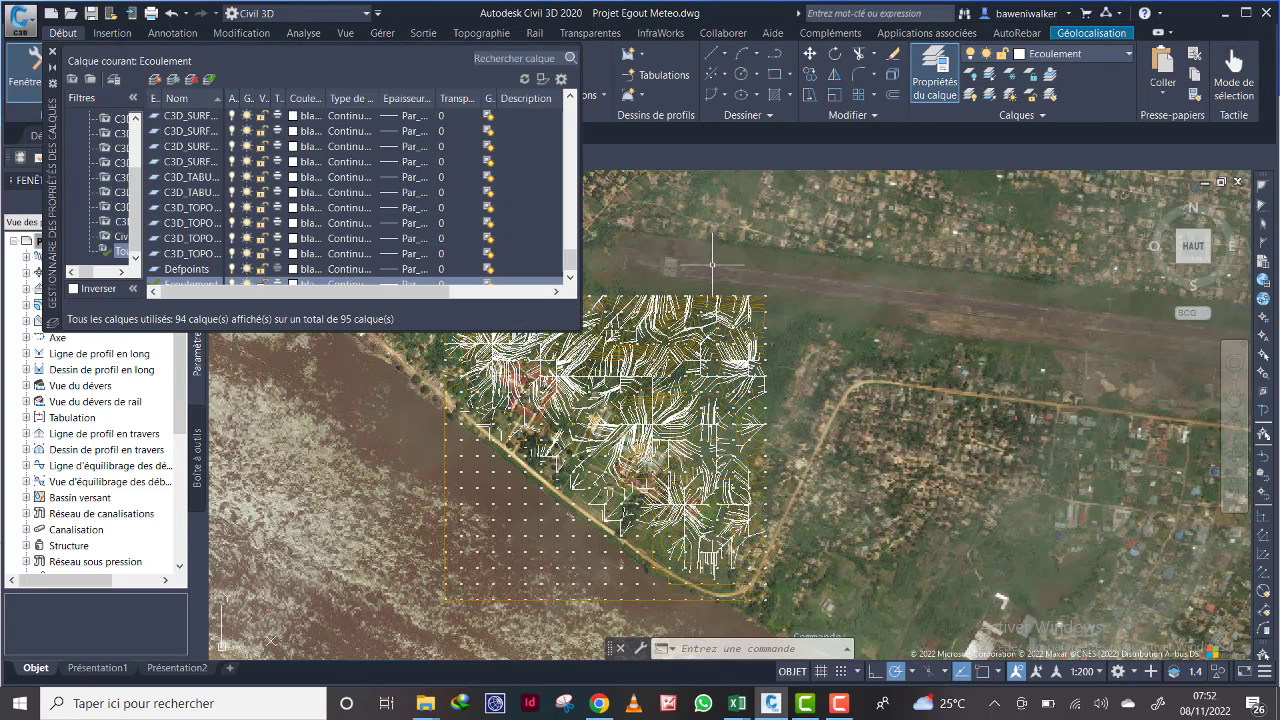
{"action": "left_click", "coordinate": [154, 80]}
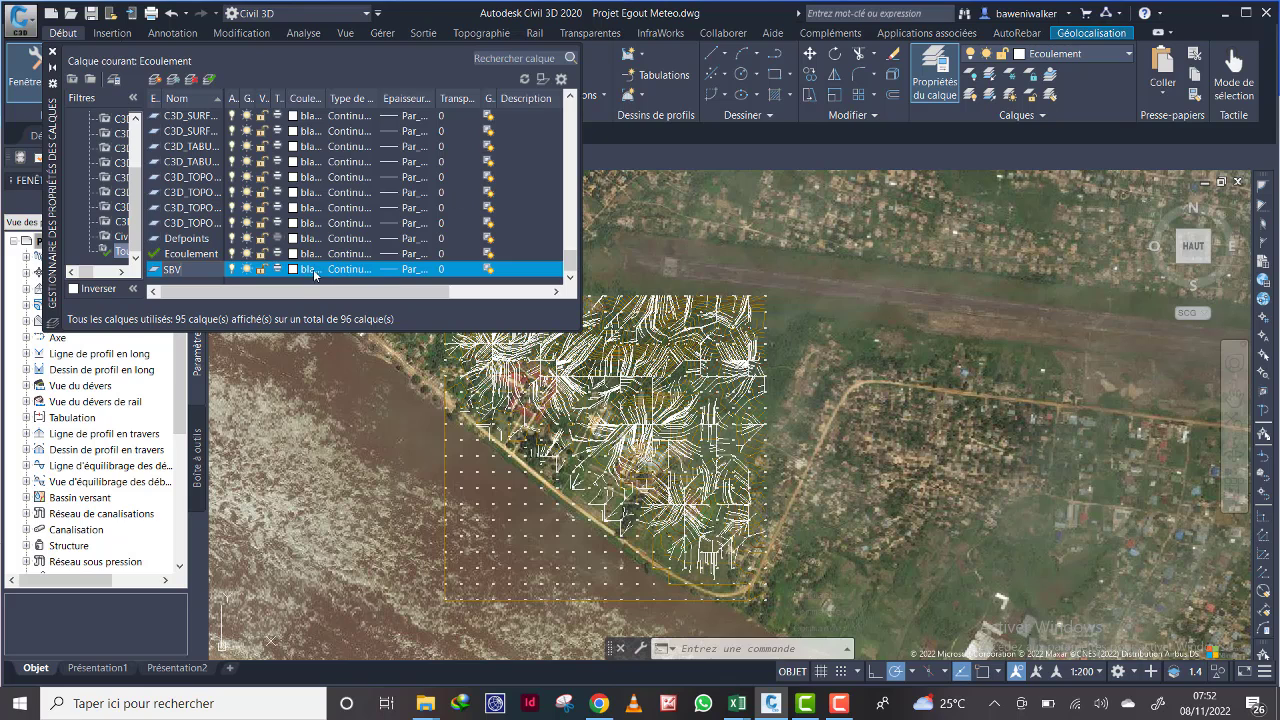
Step: Set the SBV layer's color to yellow
{"action": "left_click", "coordinate": [300, 271]}
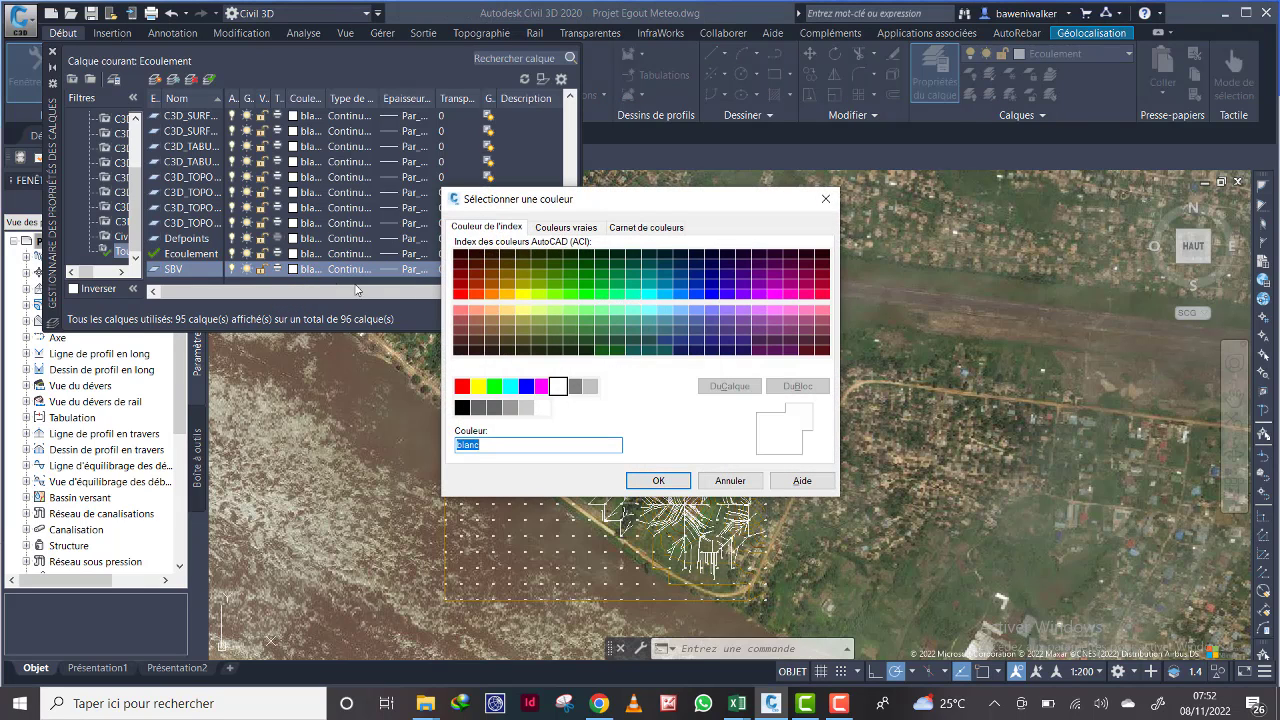
{"action": "left_click", "coordinate": [653, 480]}
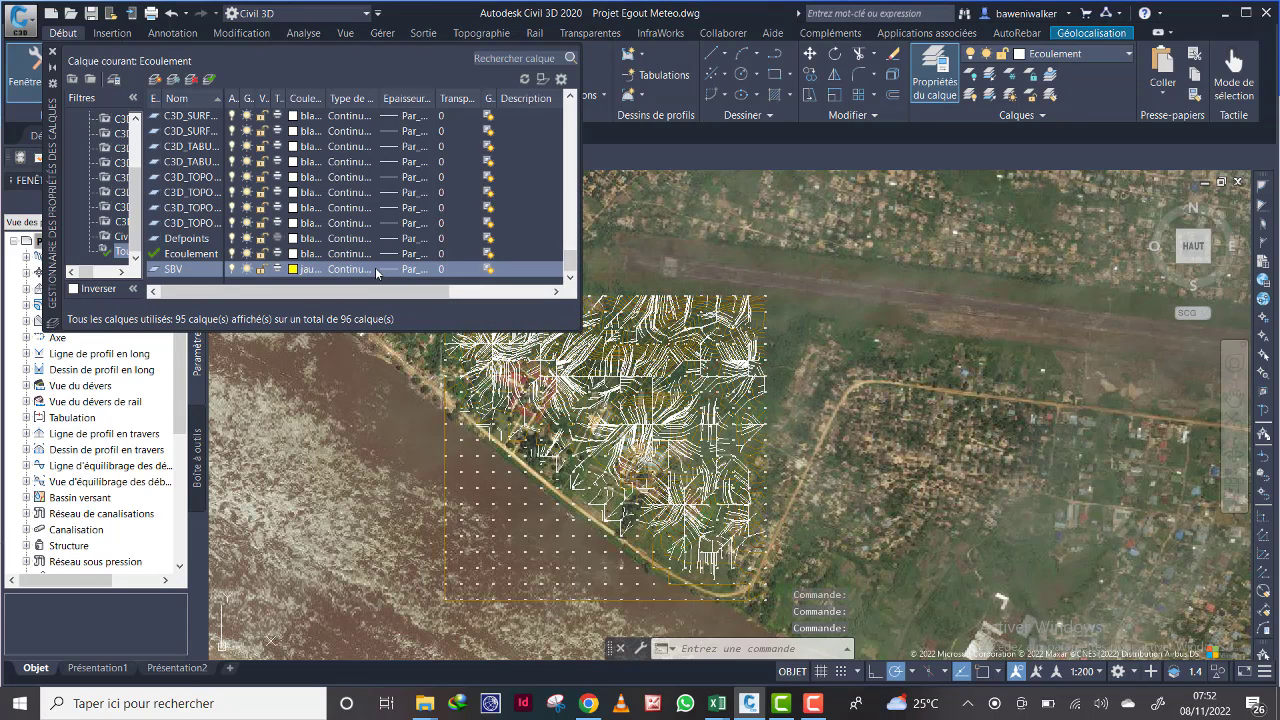
Step: Set the SBV layer's lineweight to 0.40 mm, make SBV the current layer, and close the layer properties manager
{"action": "left_click", "coordinate": [388, 270]}
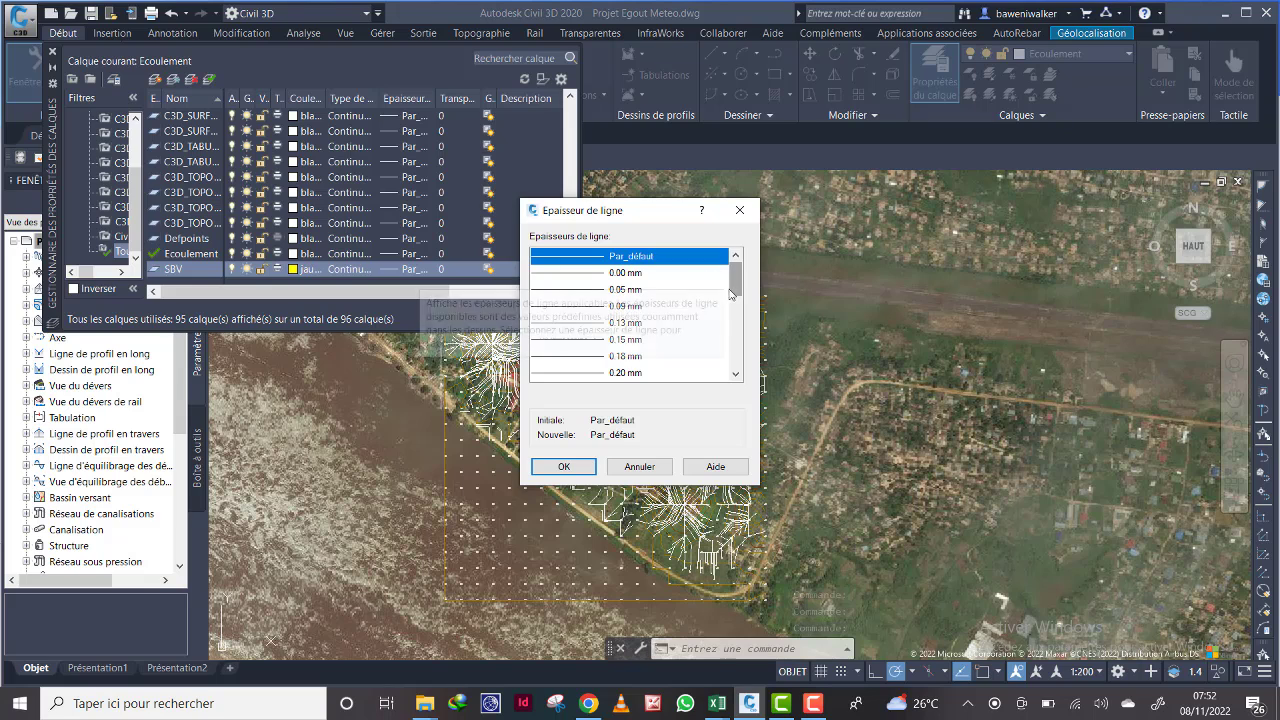
{"action": "left_click", "coordinate": [736, 374]}
{"action": "left_click", "coordinate": [736, 374]}
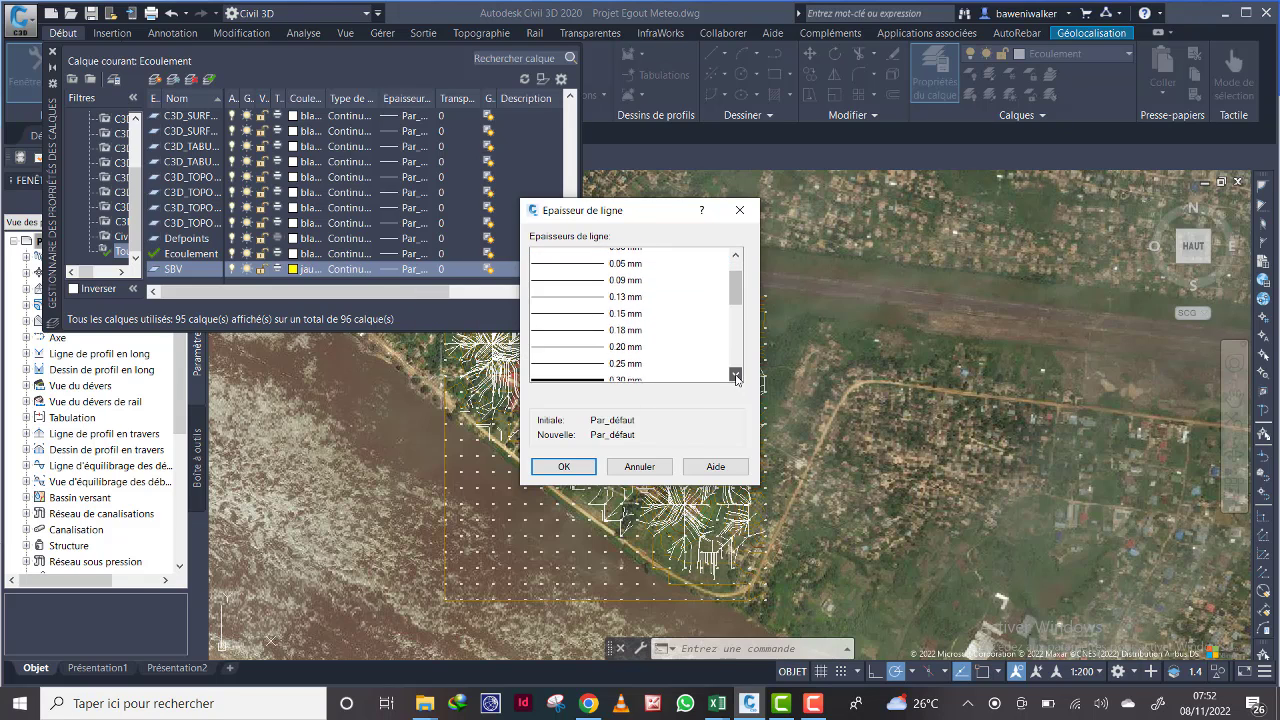
{"action": "left_click", "coordinate": [736, 374]}
{"action": "left_click", "coordinate": [736, 374]}
{"action": "left_click", "coordinate": [736, 374]}
{"action": "left_click", "coordinate": [736, 375]}
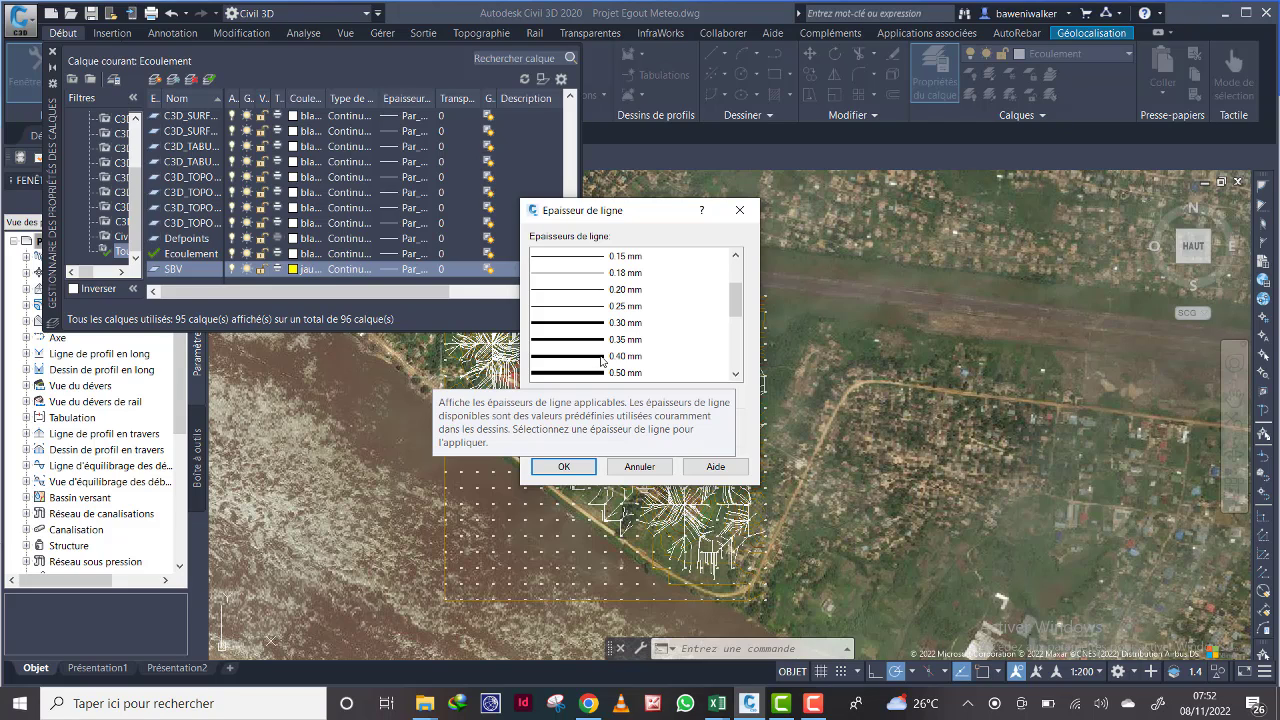
{"action": "left_click", "coordinate": [602, 358]}
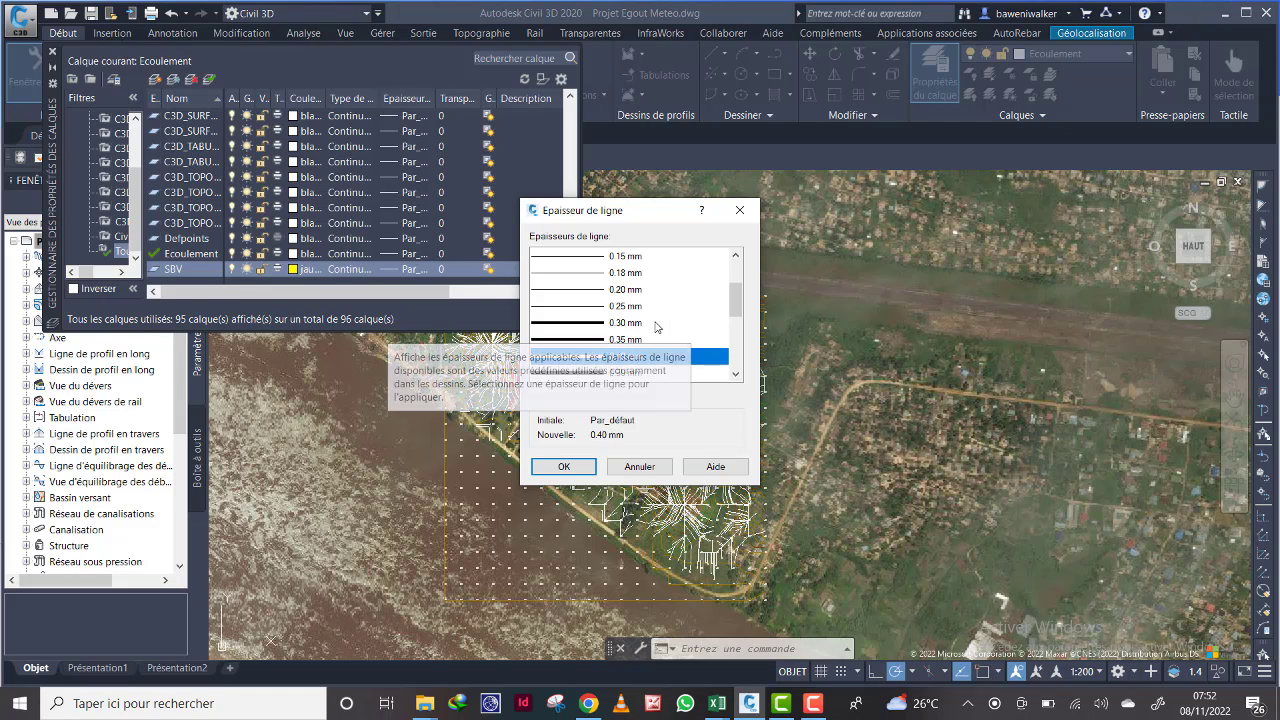
{"action": "left_click", "coordinate": [602, 323]}
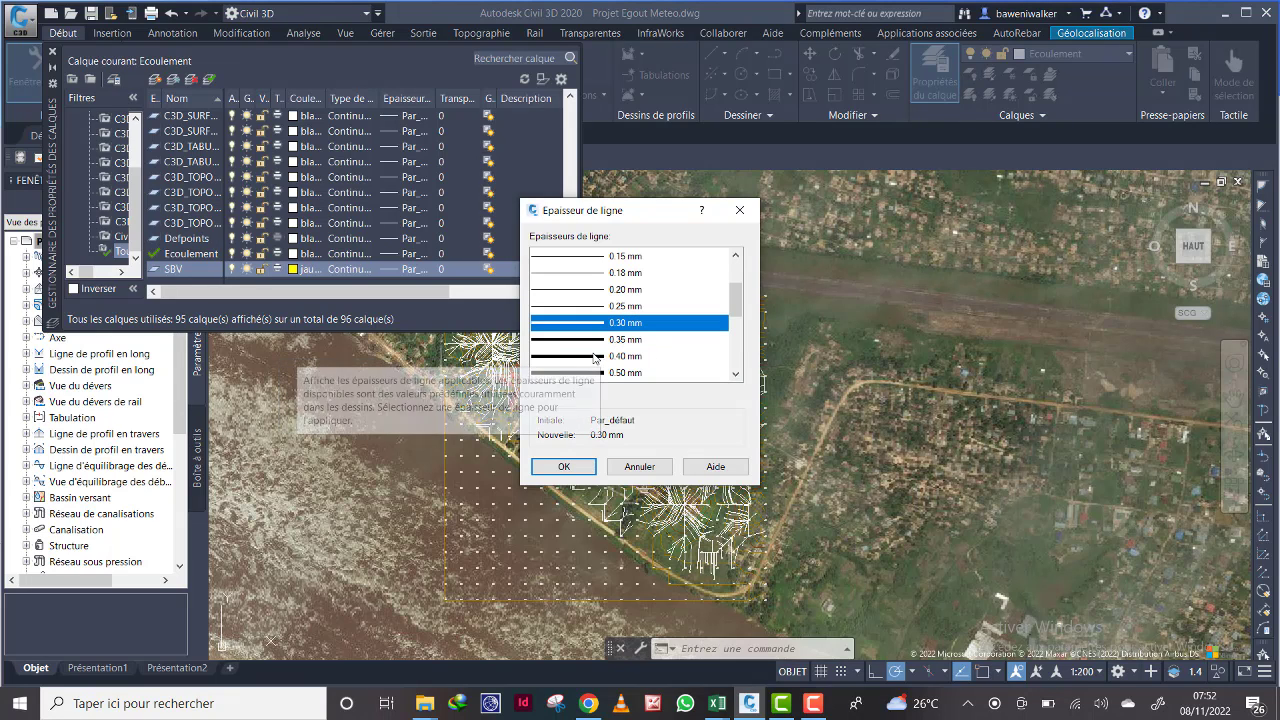
{"action": "left_click", "coordinate": [570, 357]}
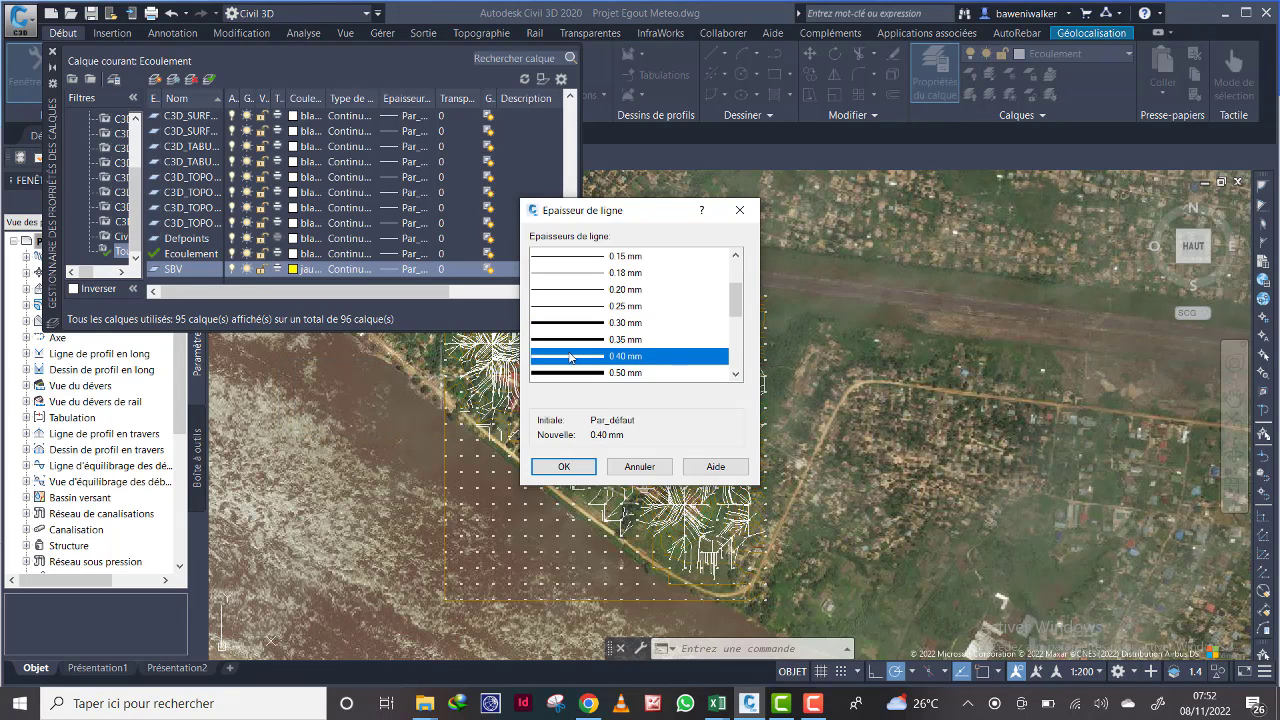
{"action": "left_click", "coordinate": [566, 467]}
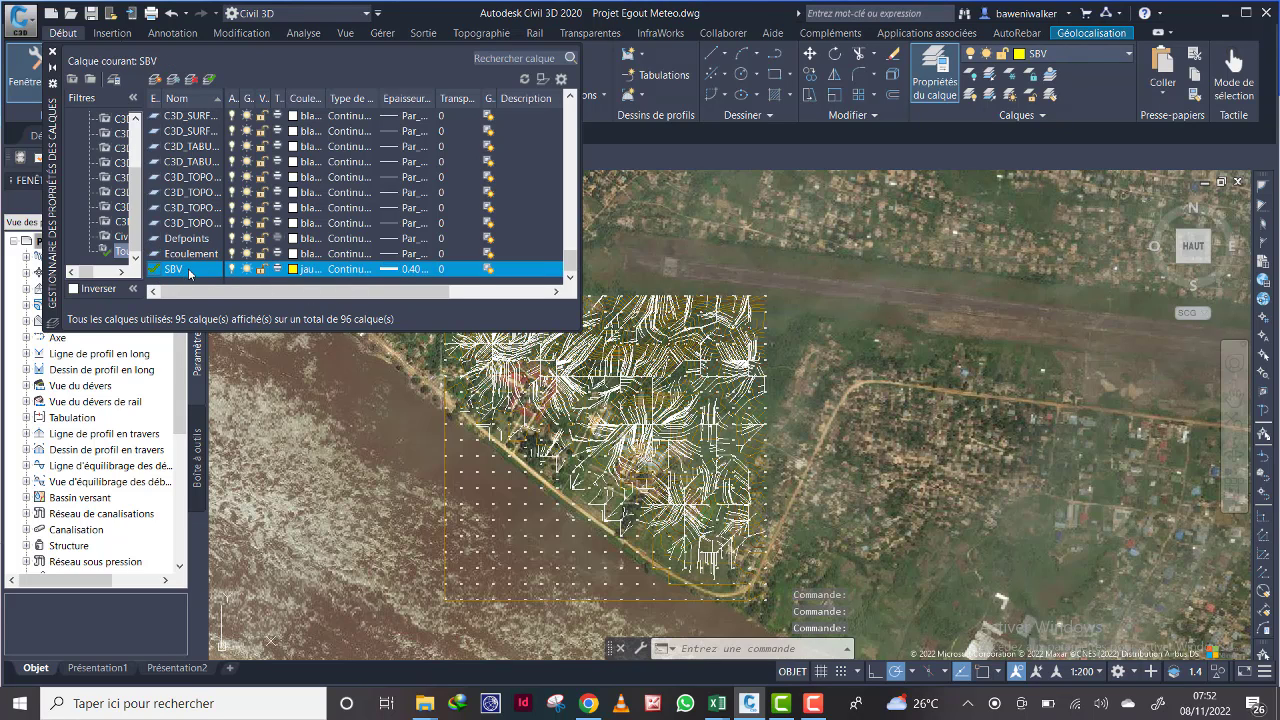
{"action": "left_click", "coordinate": [52, 51]}
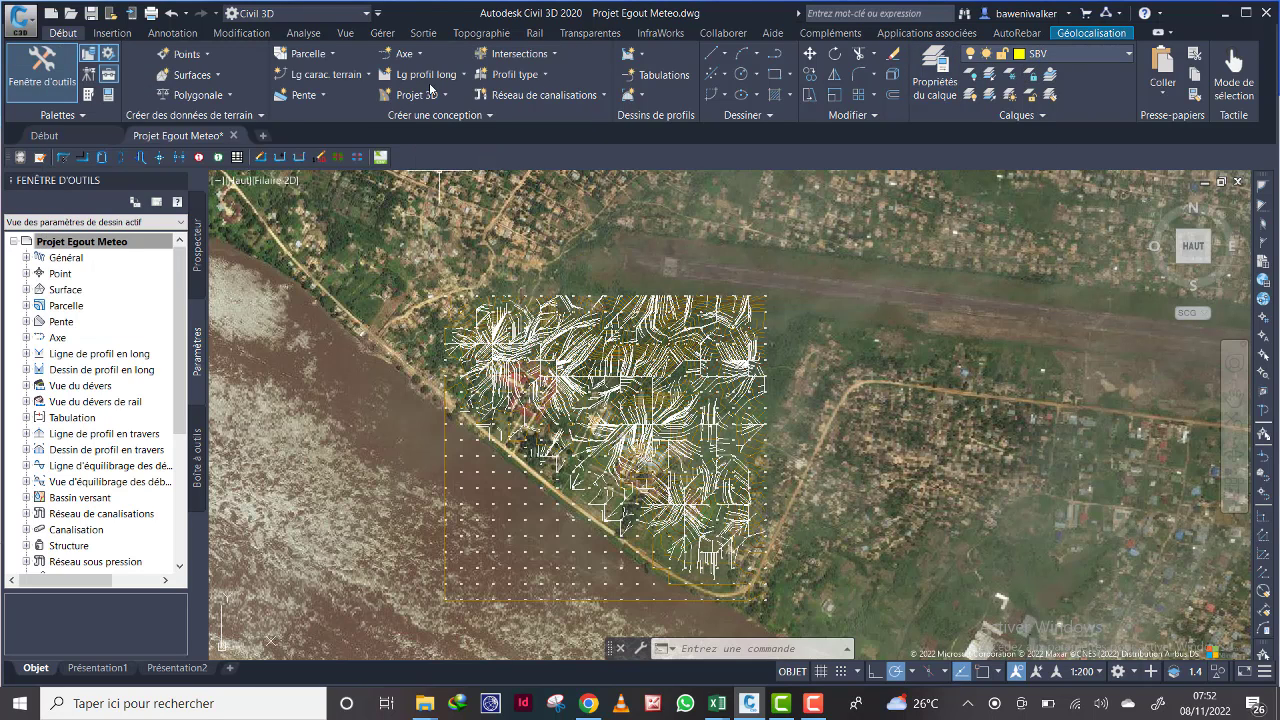
Step: Start the catchment area command (Bassin versant) with SBV as the catchment layer and 2D polyline as the object type
{"action": "left_click", "coordinate": [303, 33]}
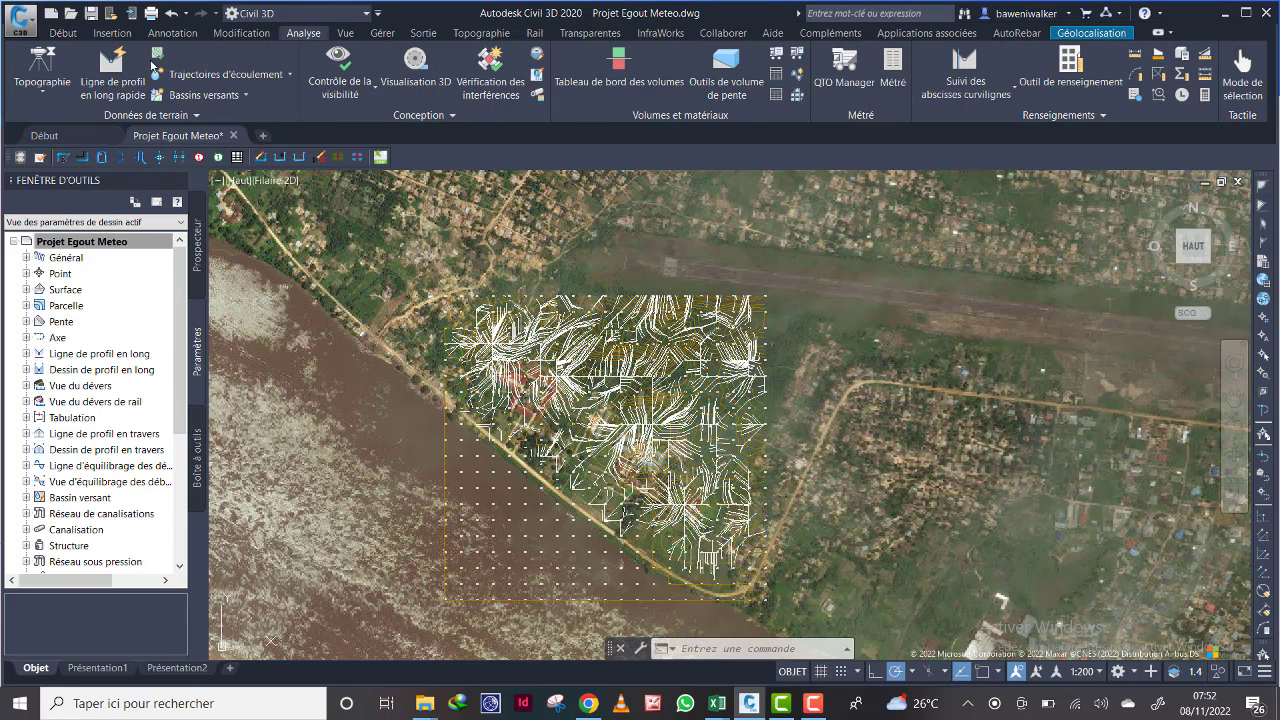
{"action": "left_click", "coordinate": [246, 95]}
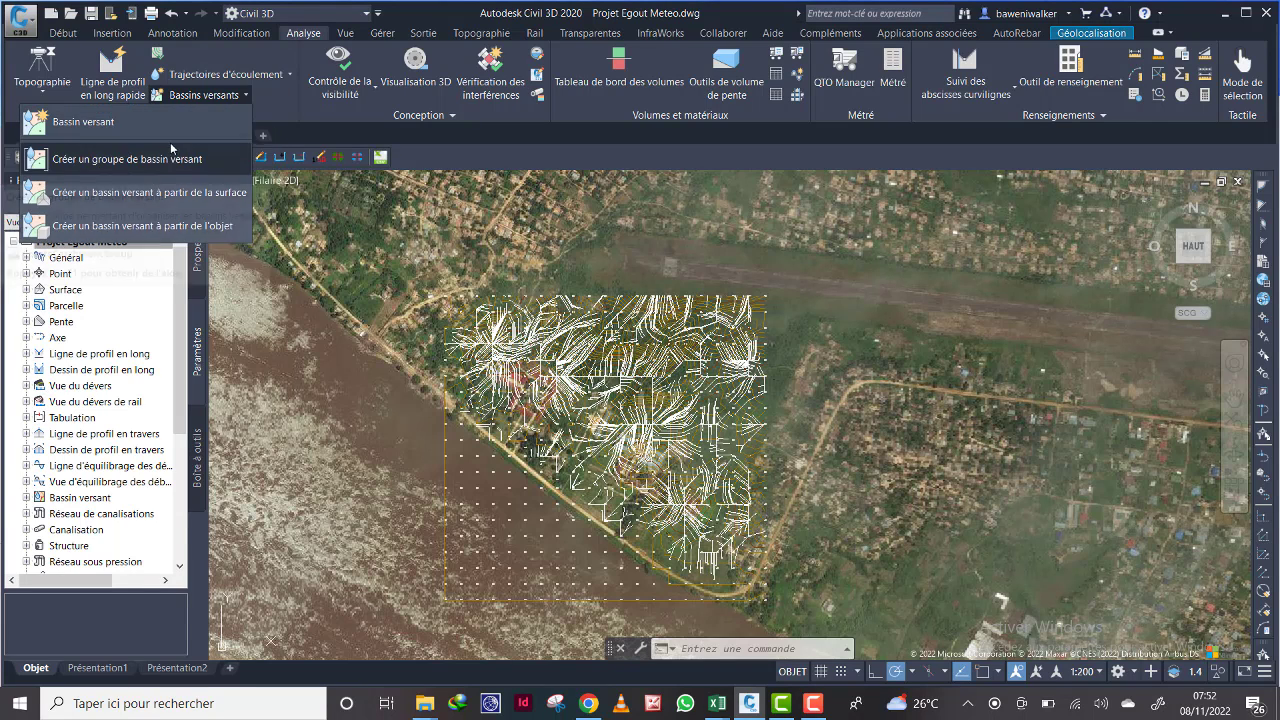
{"action": "left_click", "coordinate": [195, 130]}
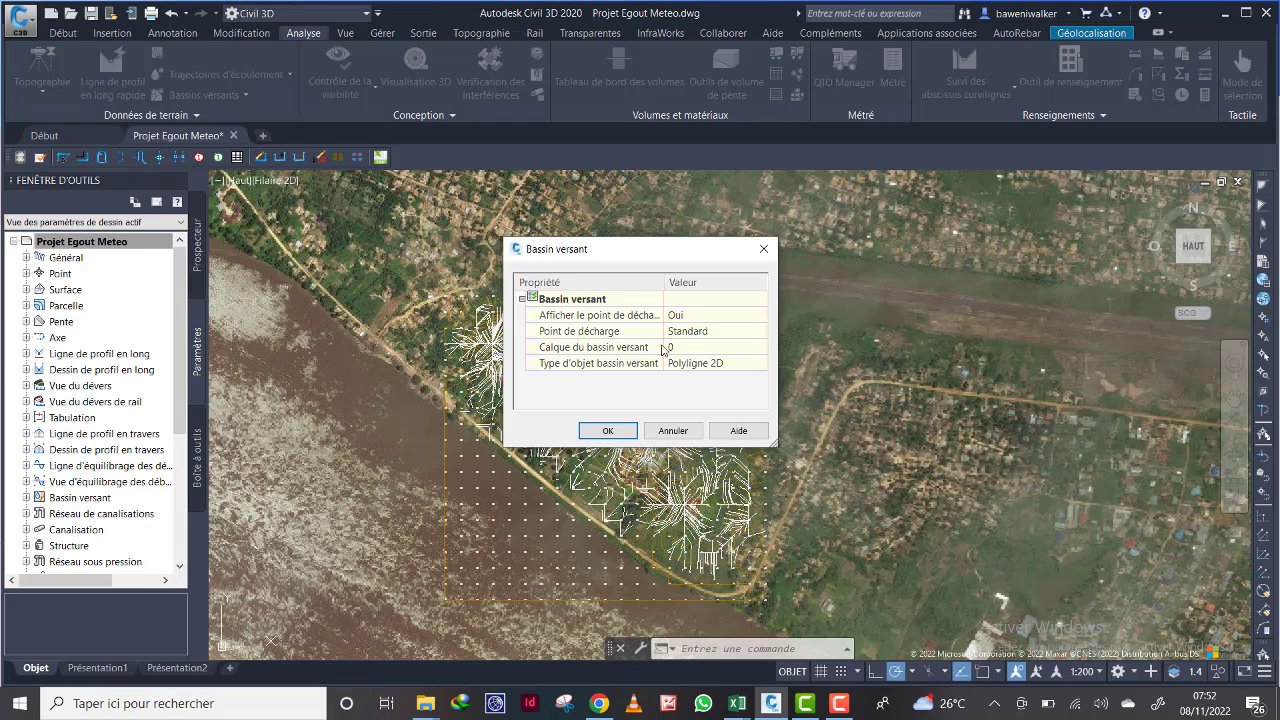
{"action": "left_click", "coordinate": [686, 349]}
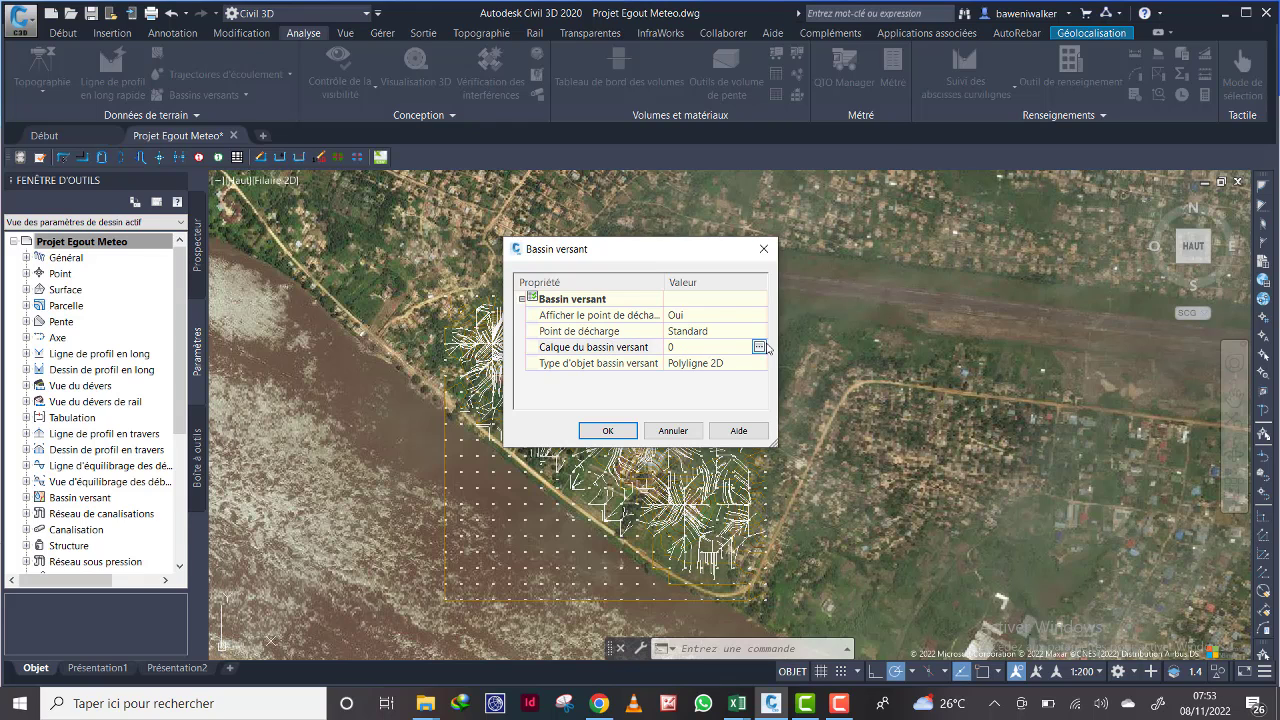
{"action": "left_click", "coordinate": [759, 347]}
{"action": "scroll", "coordinate": [493, 440], "scroll_direction": "down", "scroll_amount": 15}
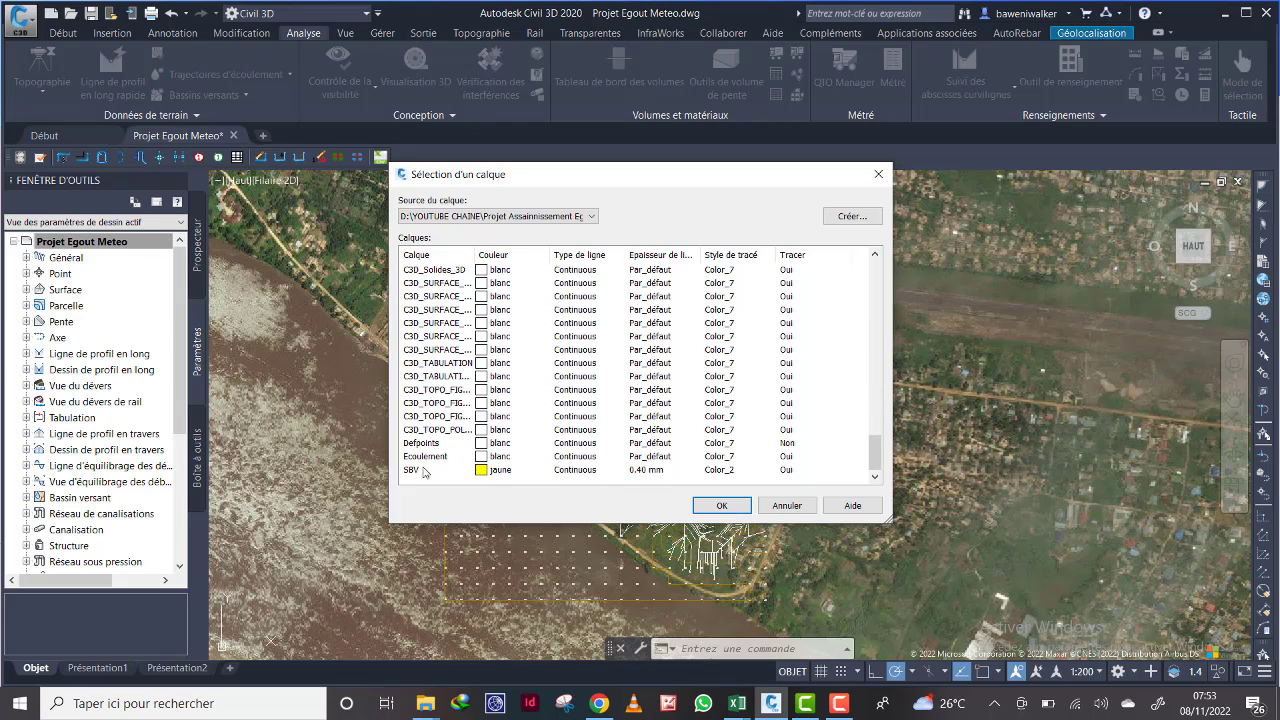
{"action": "left_click", "coordinate": [422, 470]}
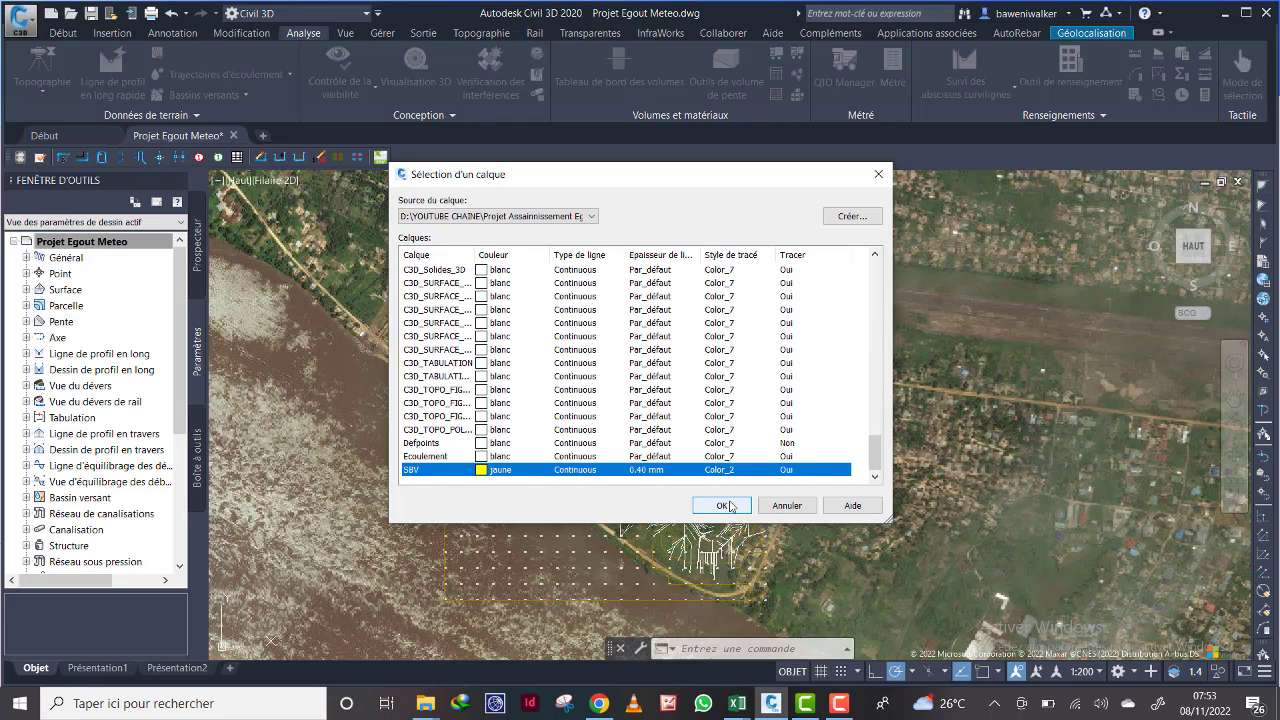
{"action": "left_click", "coordinate": [722, 505]}
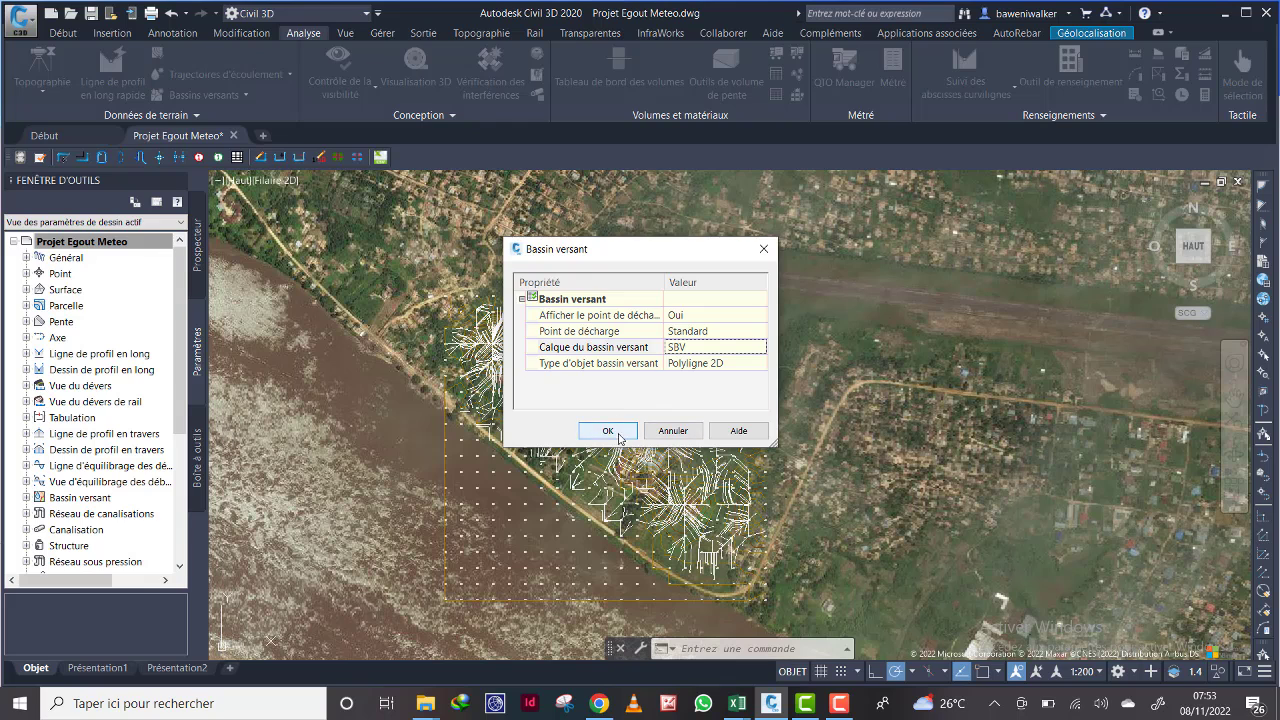
{"action": "left_click", "coordinate": [607, 431]}
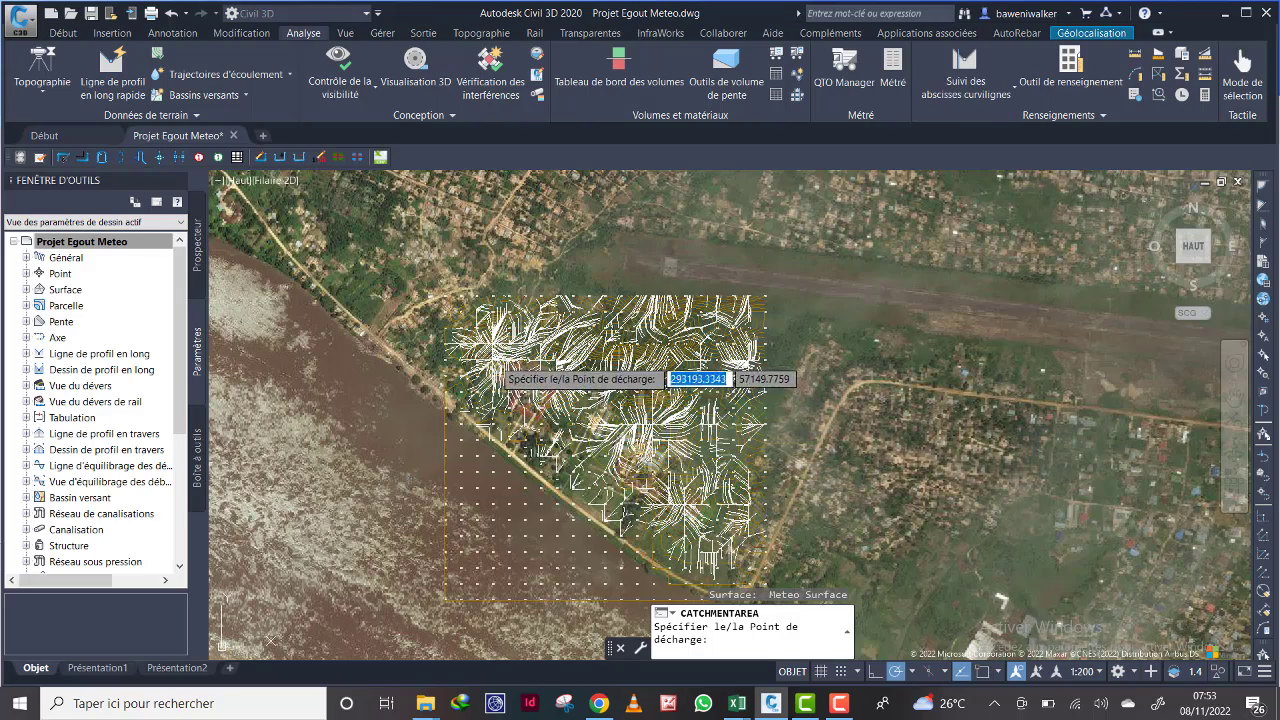
Step: Create a catchment from a discharge point where the flow paths converge northwest of the red-roofed courtyard buildings
{"action": "scroll", "coordinate": [495, 365], "scroll_direction": "up", "scroll_amount": 6}
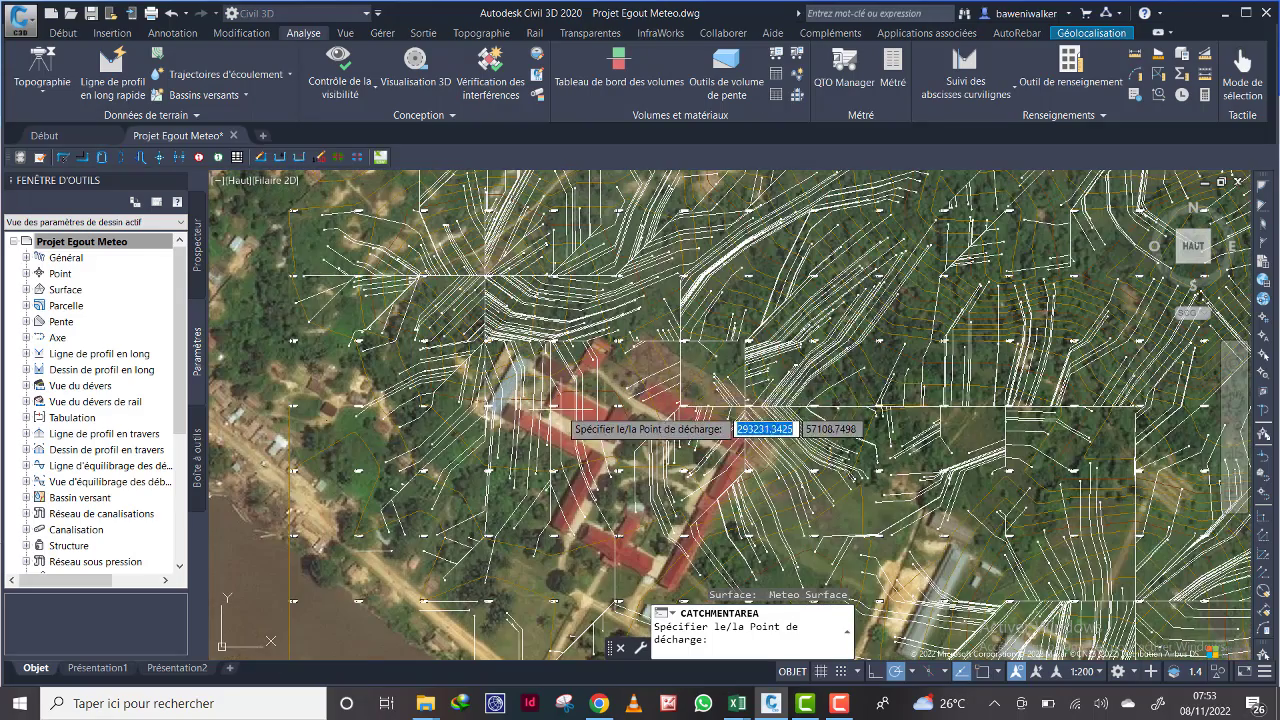
{"action": "scroll", "coordinate": [560, 412], "scroll_direction": "down", "scroll_amount": 4}
{"action": "scroll", "coordinate": [555, 400], "scroll_direction": "up", "scroll_amount": 4}
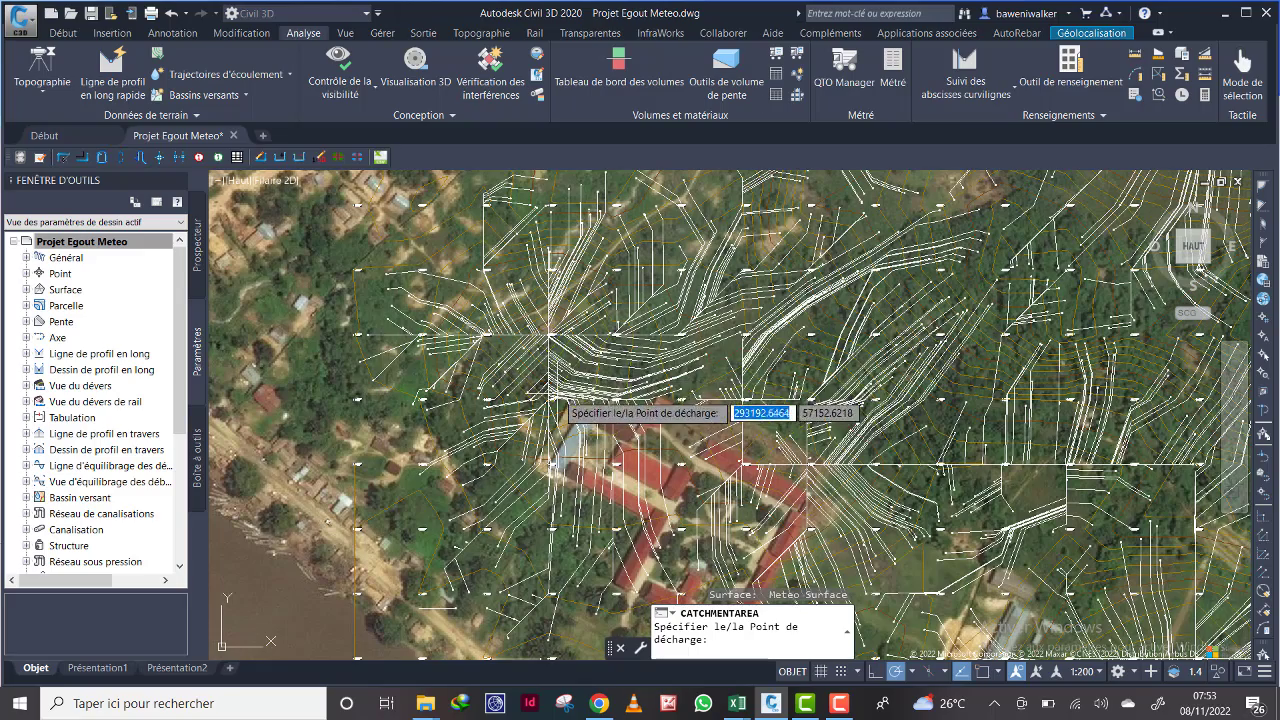
{"action": "scroll", "coordinate": [558, 415], "scroll_direction": "down", "scroll_amount": 3}
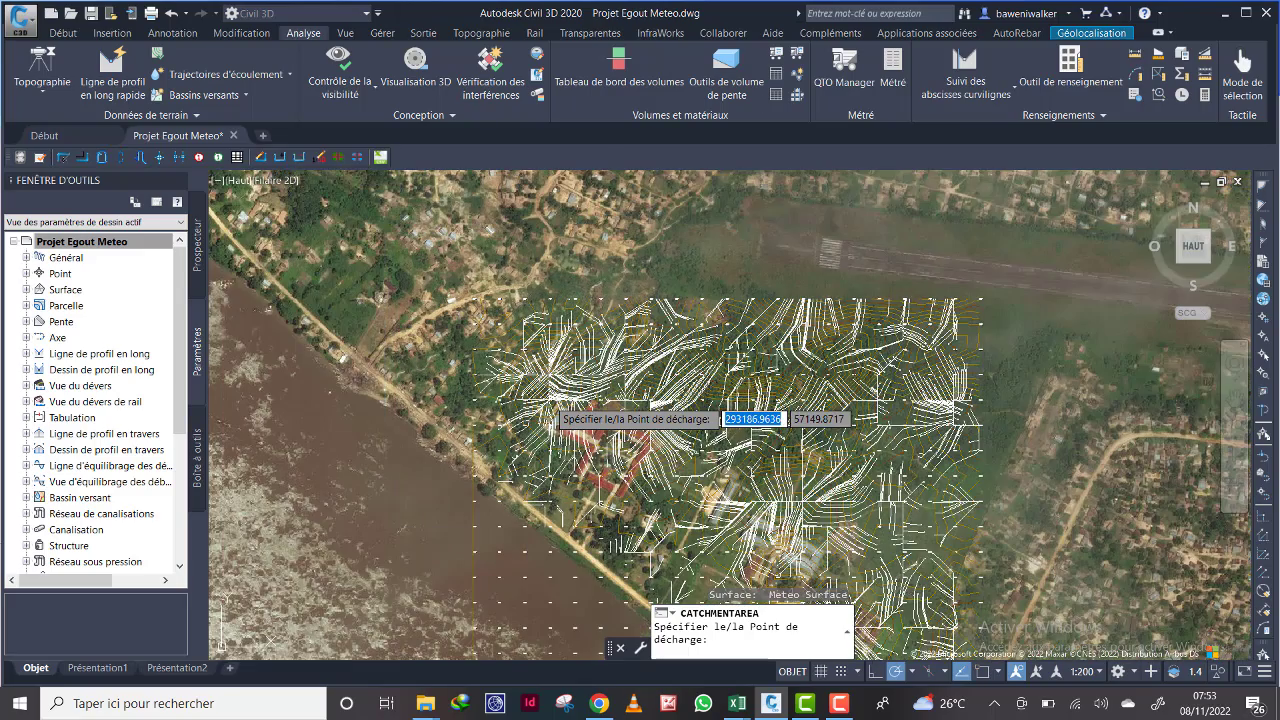
{"action": "left_click", "coordinate": [550, 405]}
Step: Create another catchment from a discharge point where the flow paths meet at the eastern corner of the red-roofed courtyard buildings
{"action": "scroll", "coordinate": [695, 368], "scroll_direction": "down", "scroll_amount": 2}
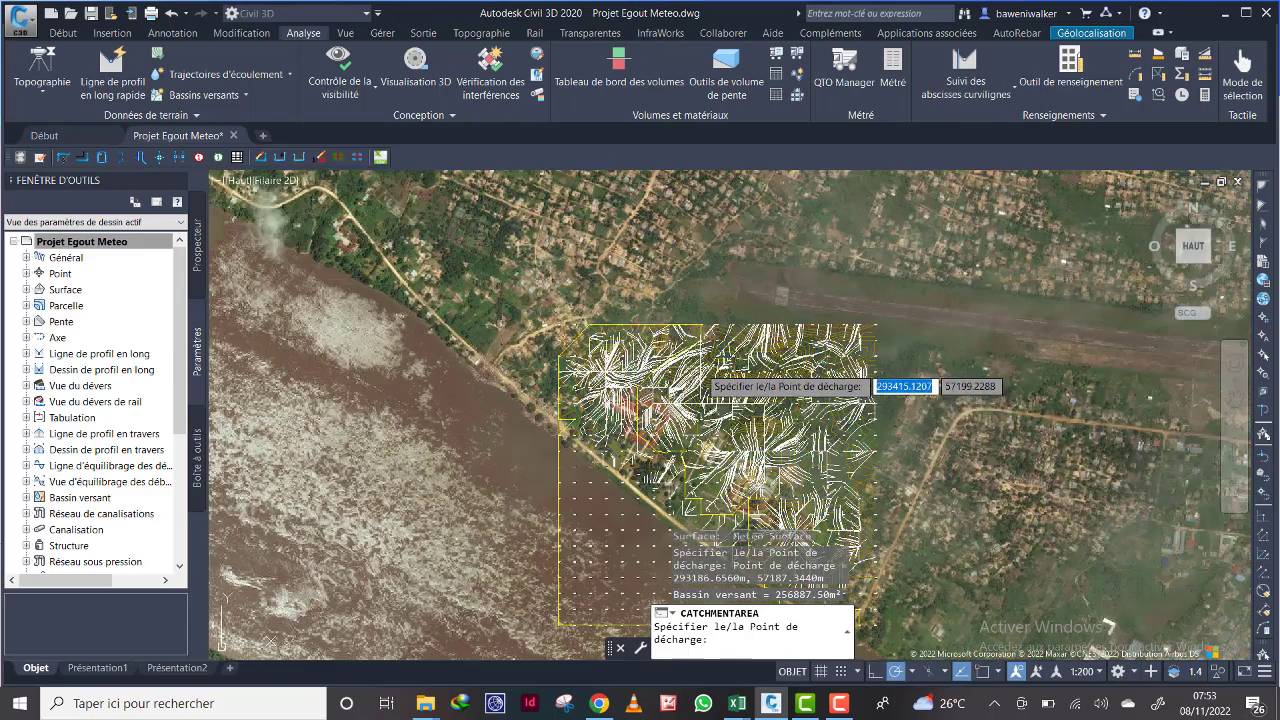
{"action": "middle_click_drag", "start_coordinate": [705, 425], "coordinate": [670, 364]}
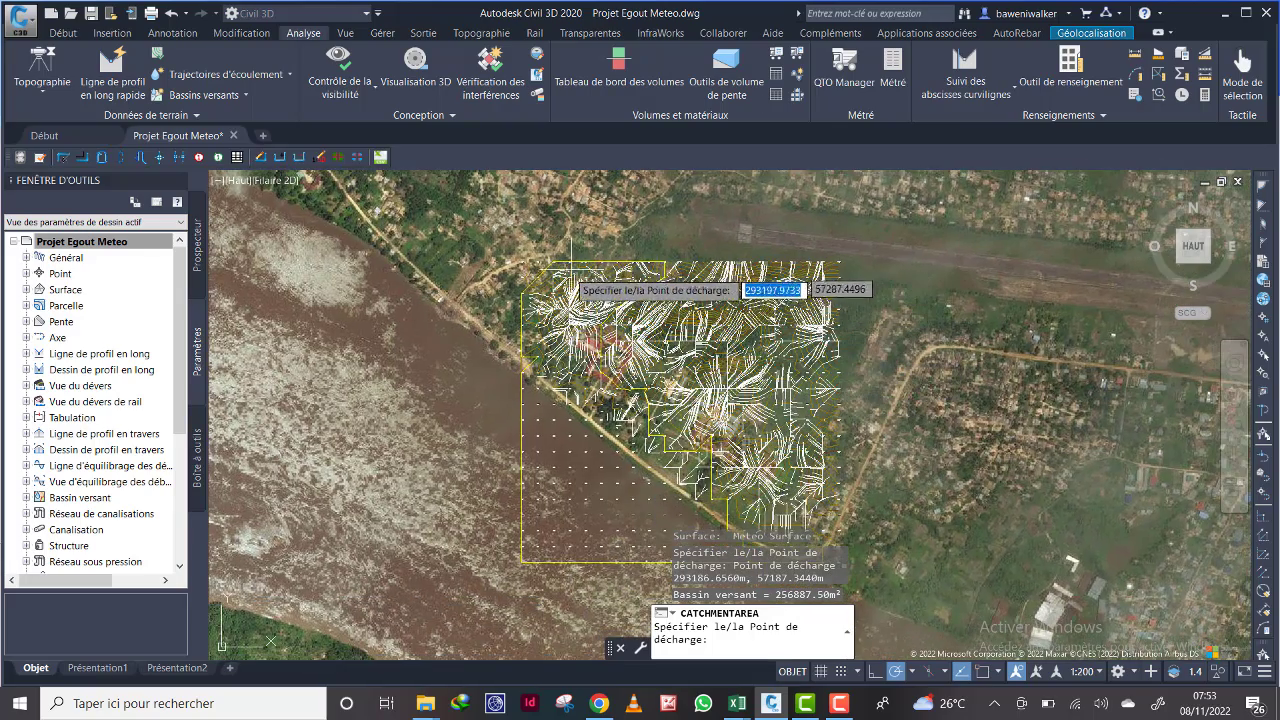
{"action": "middle_click_drag", "start_coordinate": [565, 356], "coordinate": [543, 282]}
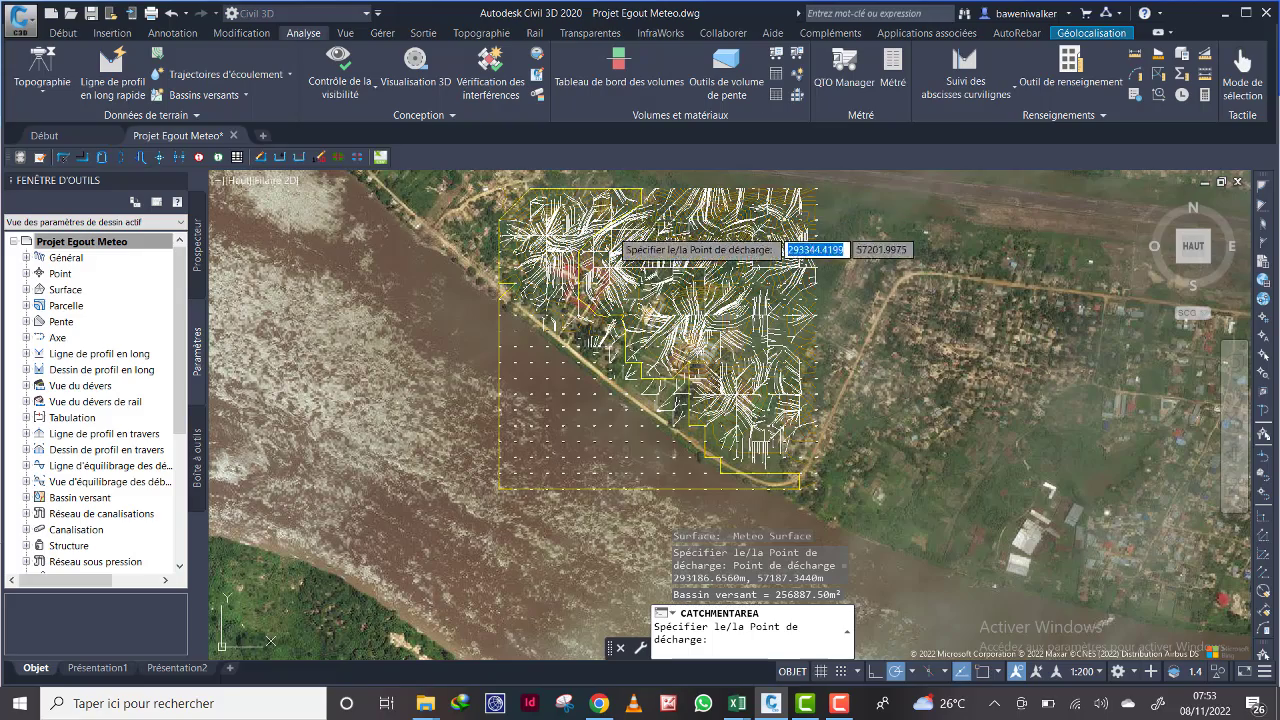
{"action": "scroll", "coordinate": [620, 322], "scroll_direction": "up", "scroll_amount": 5}
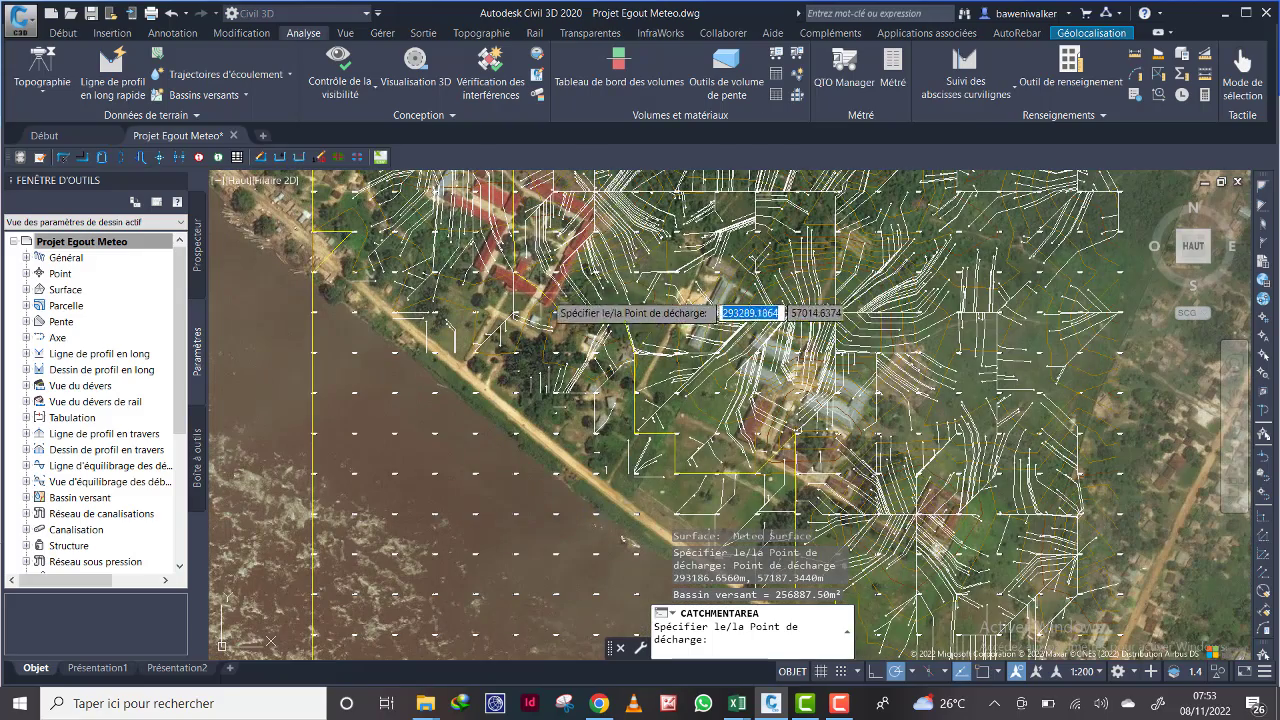
{"action": "middle_click_drag", "start_coordinate": [709, 474], "coordinate": [703, 316]}
{"action": "scroll", "coordinate": [887, 541], "scroll_direction": "down", "scroll_amount": 2}
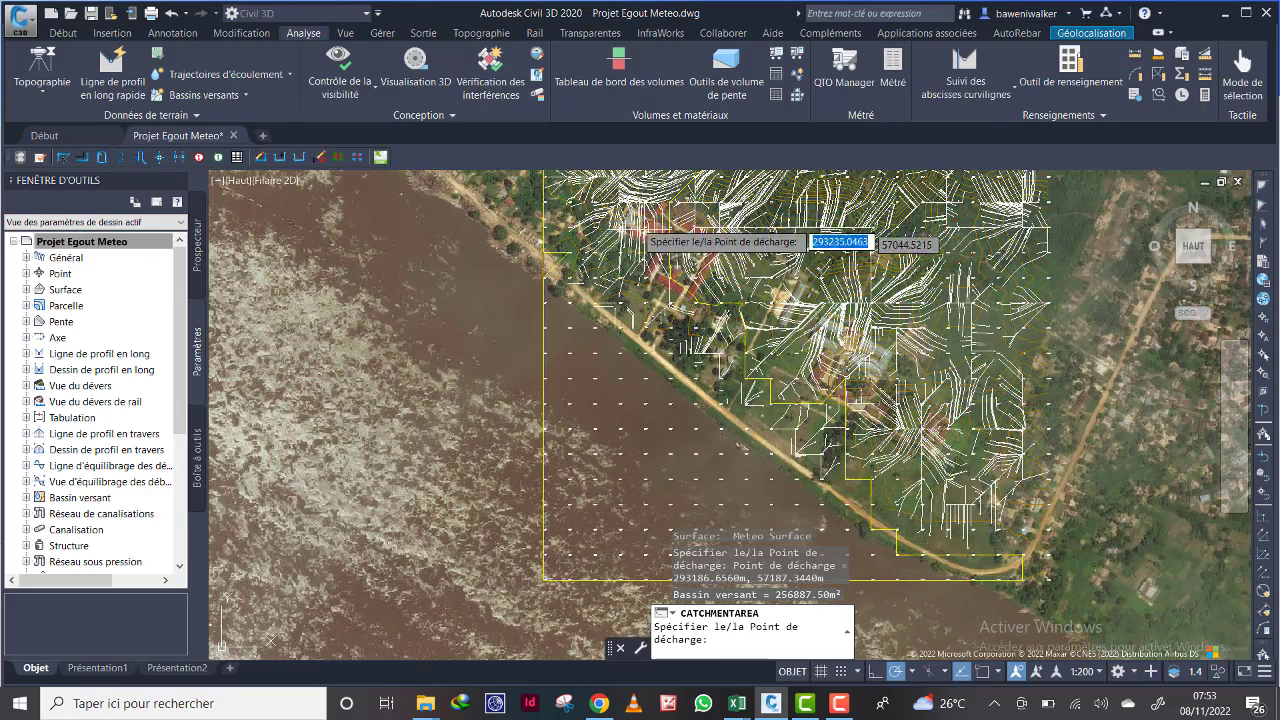
{"action": "middle_click_drag", "start_coordinate": [610, 223], "coordinate": [643, 362]}
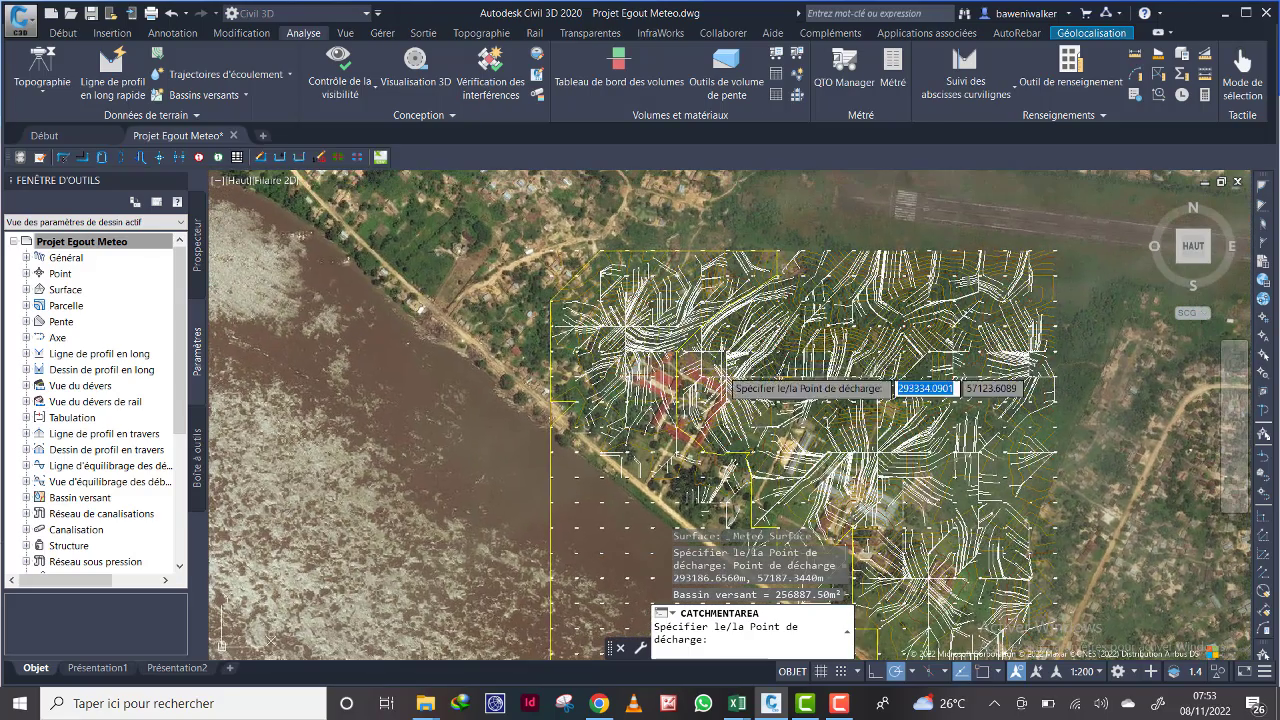
{"action": "scroll", "coordinate": [736, 378], "scroll_direction": "up", "scroll_amount": 3}
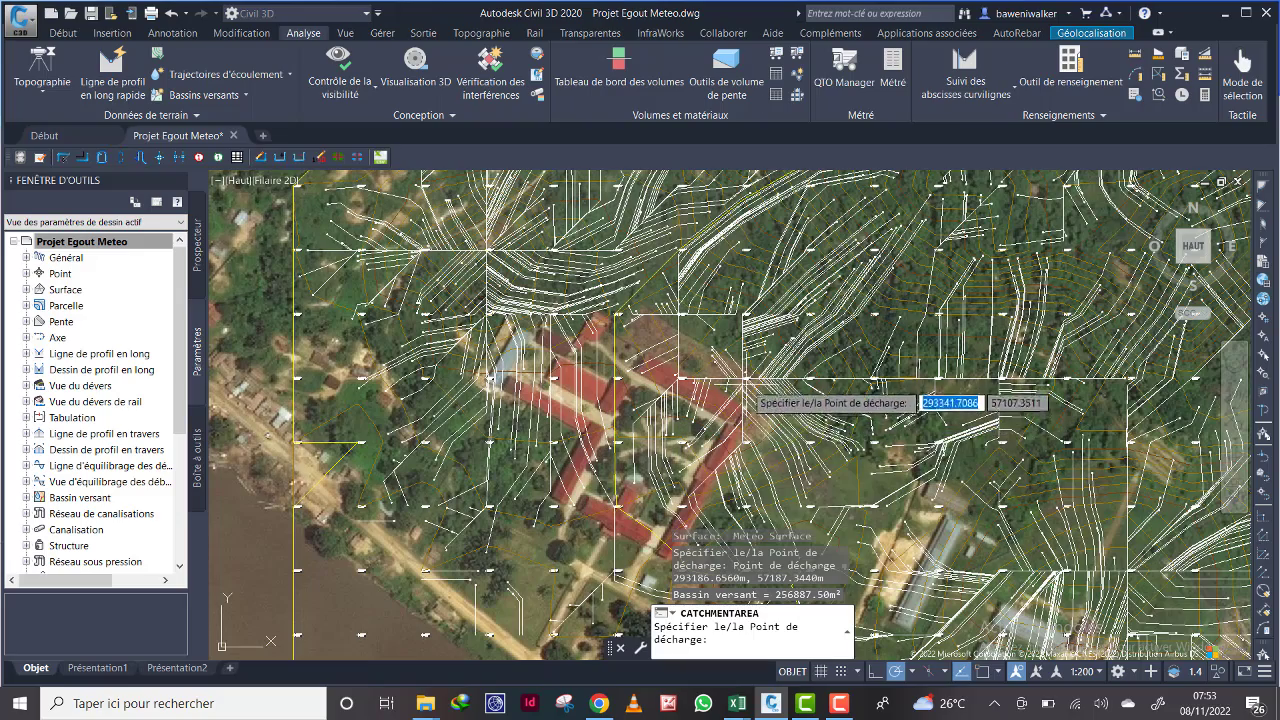
{"action": "left_click", "coordinate": [744, 381]}
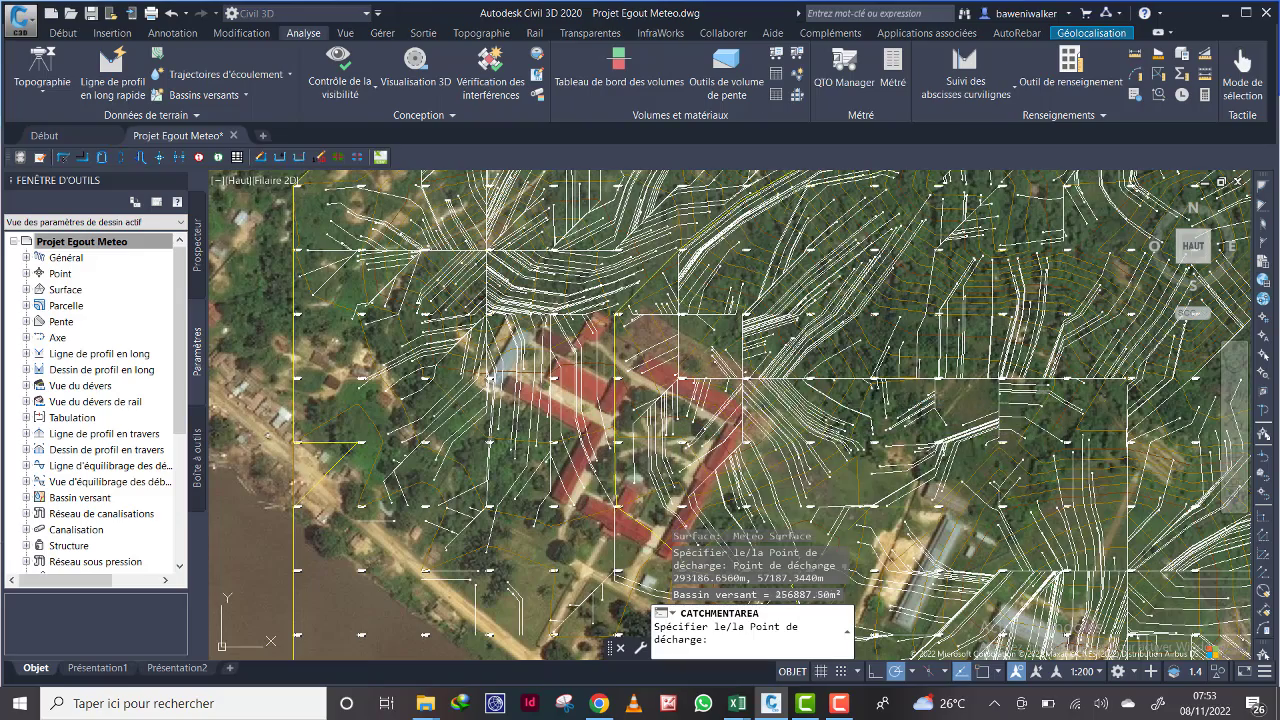
{"action": "scroll", "coordinate": [744, 428], "scroll_direction": "down", "scroll_amount": 3}
{"action": "scroll", "coordinate": [690, 425], "scroll_direction": "up", "scroll_amount": 1}
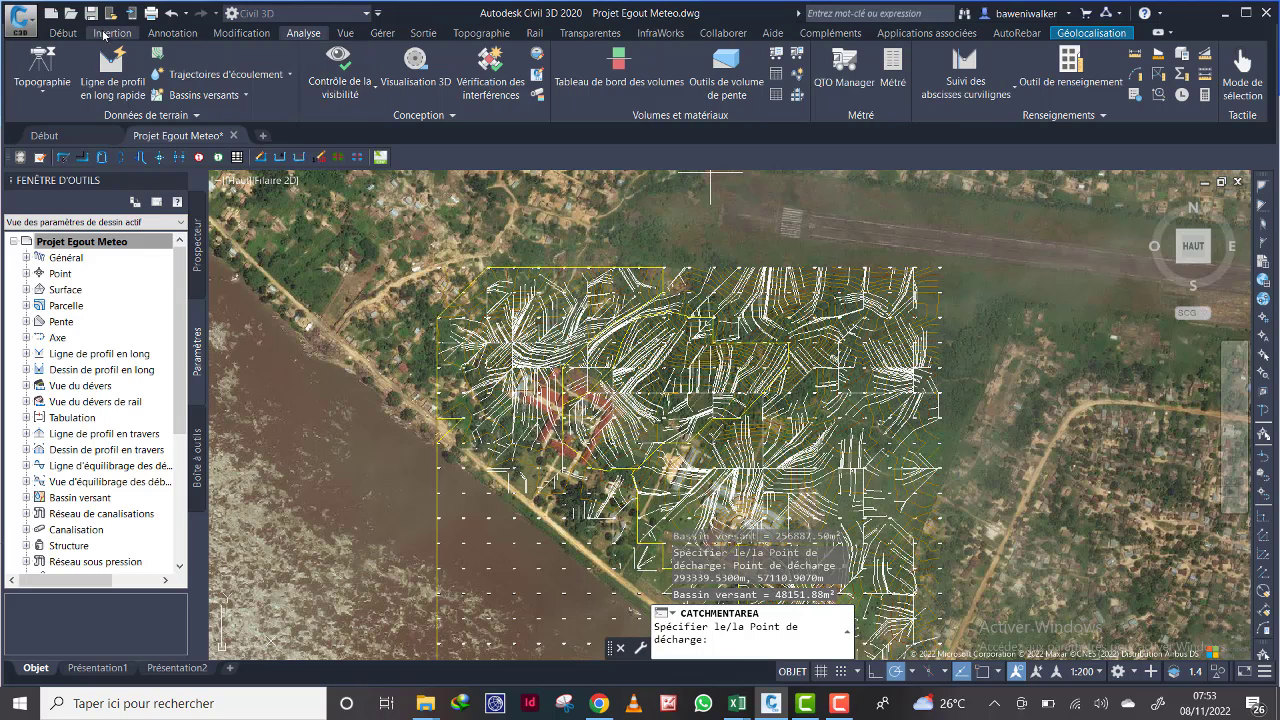
Step: Set the SBV layer's lineweight to 0.50 mm and close the layer properties manager
{"action": "left_click", "coordinate": [72, 35]}
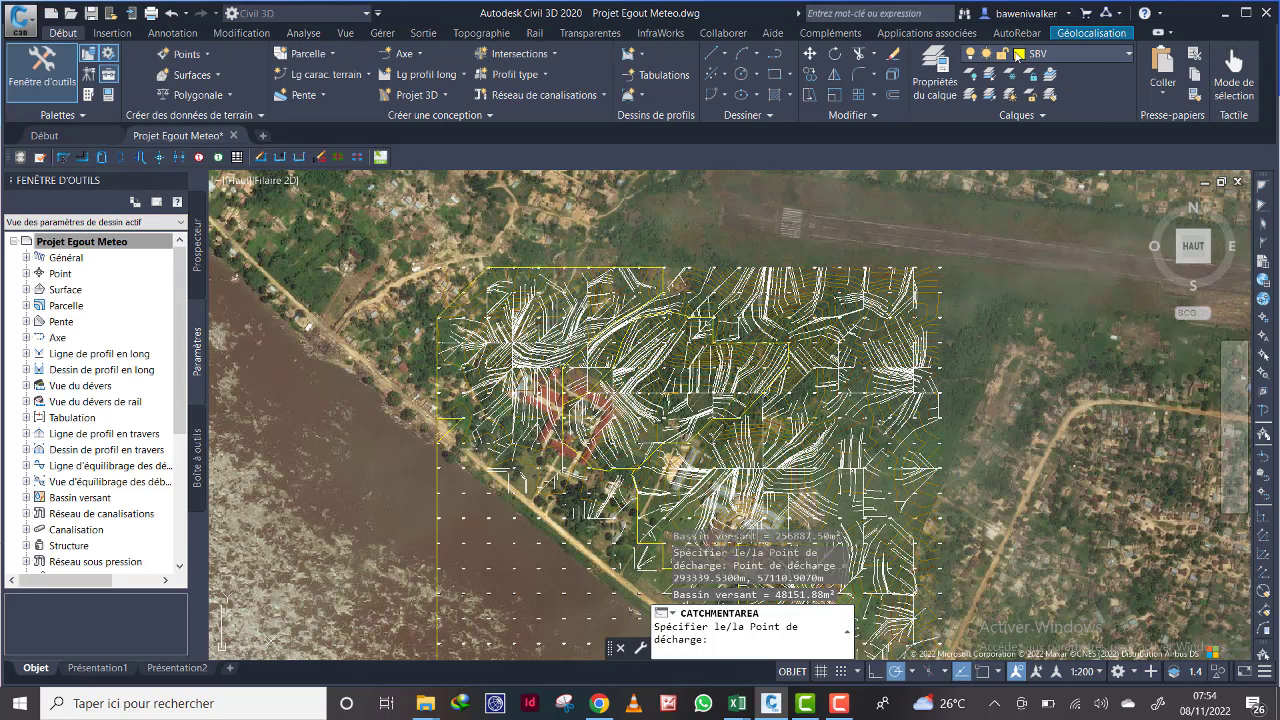
{"action": "left_click", "coordinate": [934, 72]}
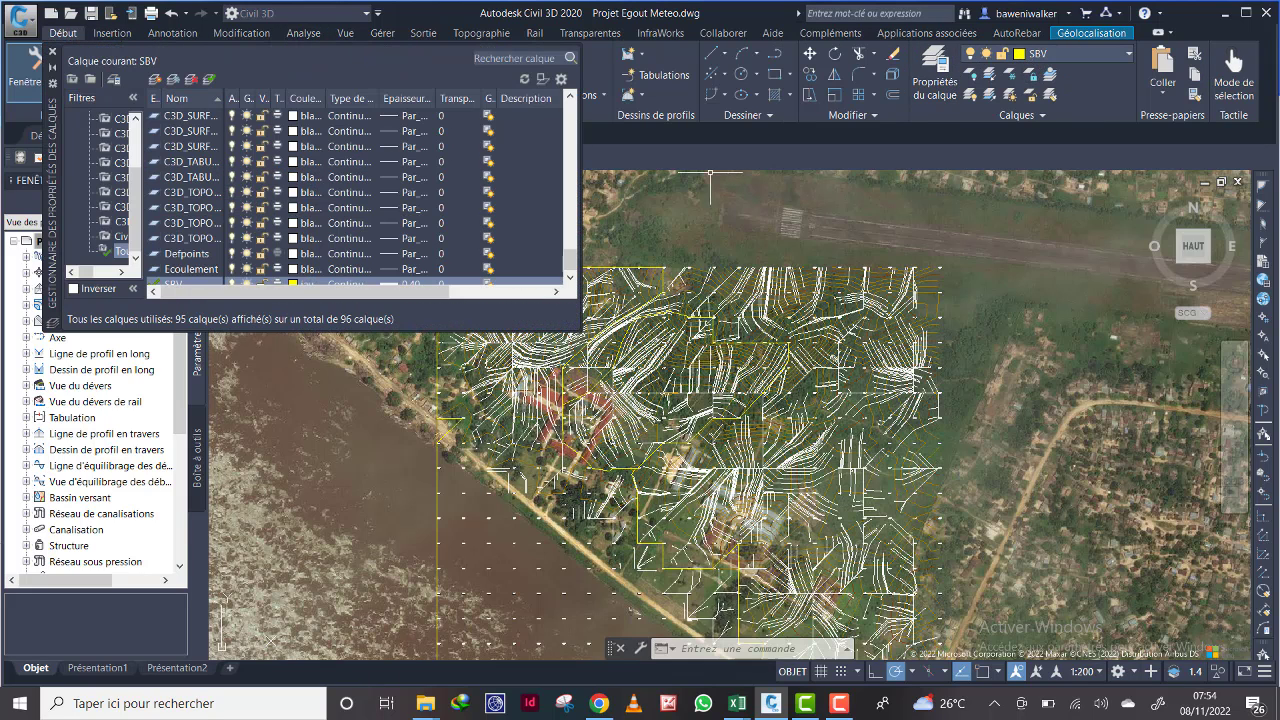
{"action": "left_click", "coordinate": [568, 277]}
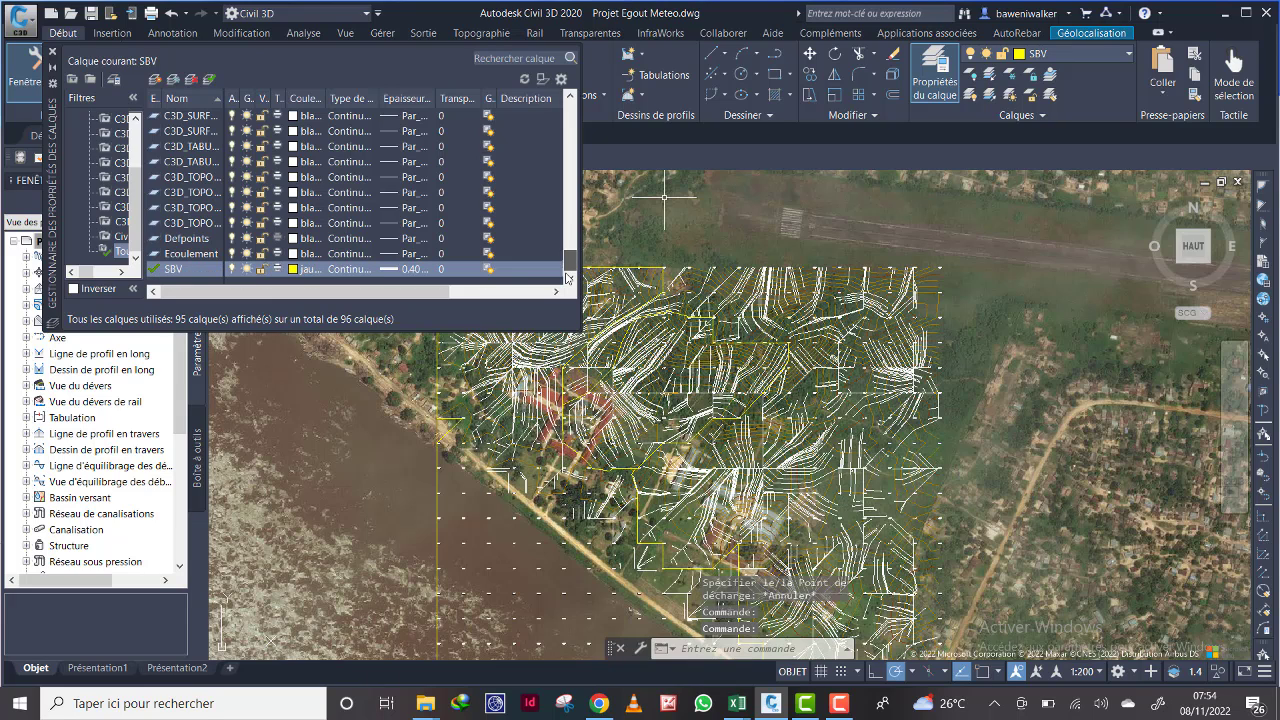
{"action": "left_click", "coordinate": [419, 270]}
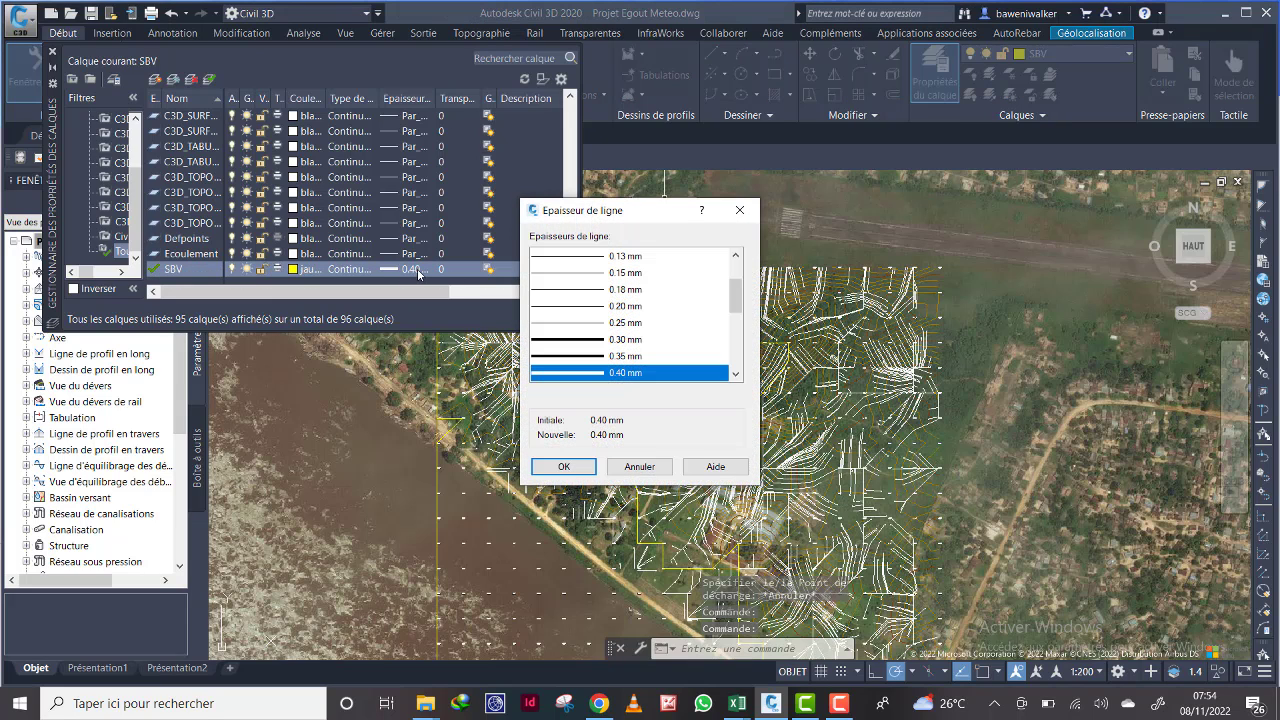
{"action": "left_click", "coordinate": [736, 374]}
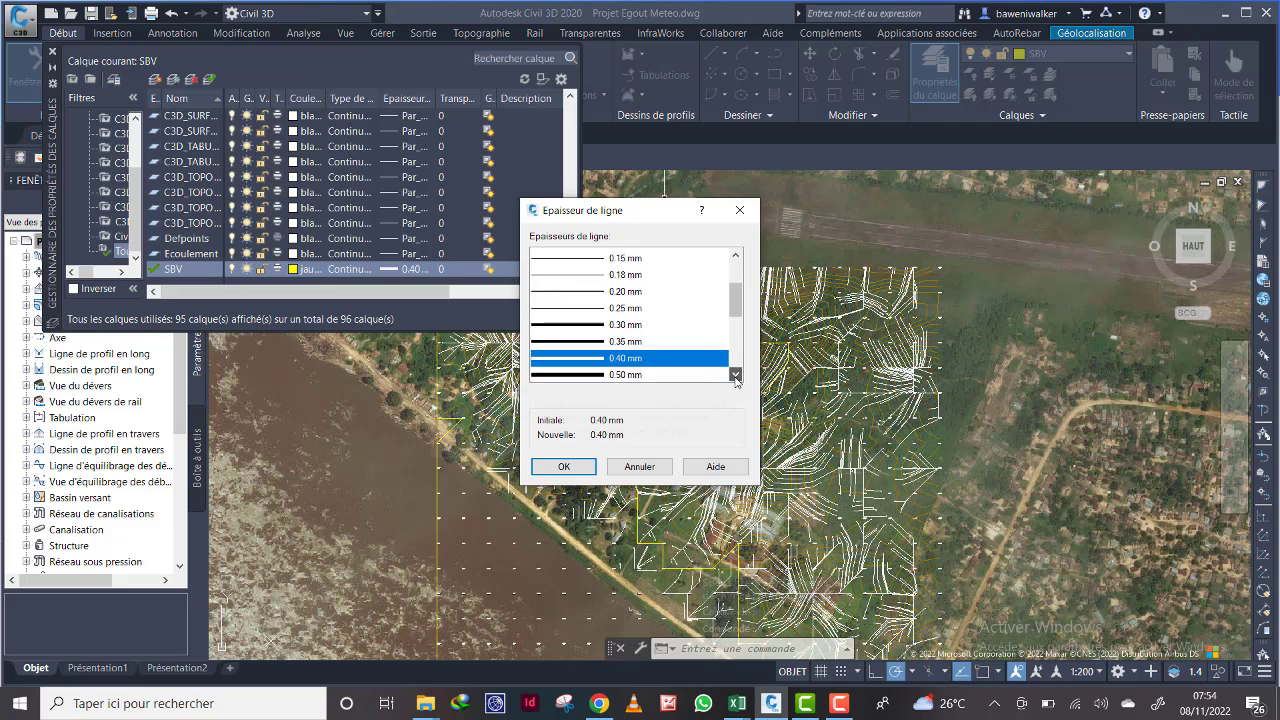
{"action": "left_click", "coordinate": [736, 374]}
{"action": "left_click", "coordinate": [736, 374]}
{"action": "left_click", "coordinate": [622, 340]}
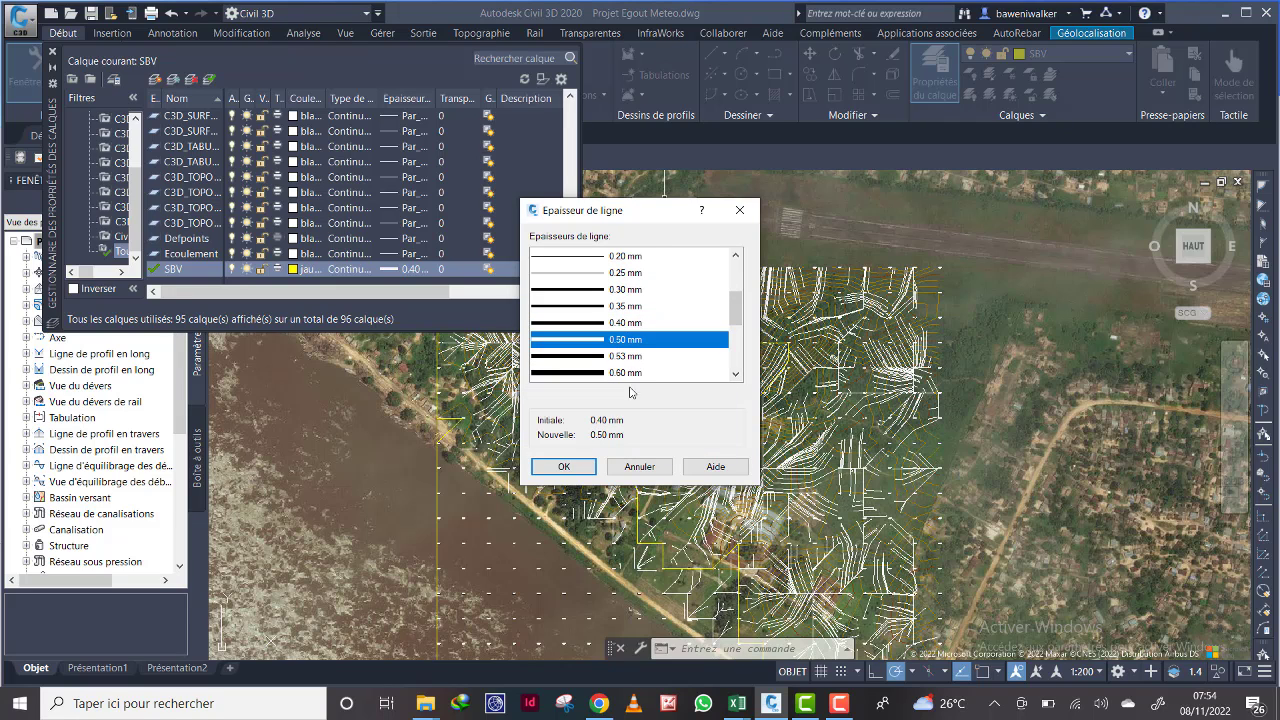
{"action": "left_click", "coordinate": [564, 468]}
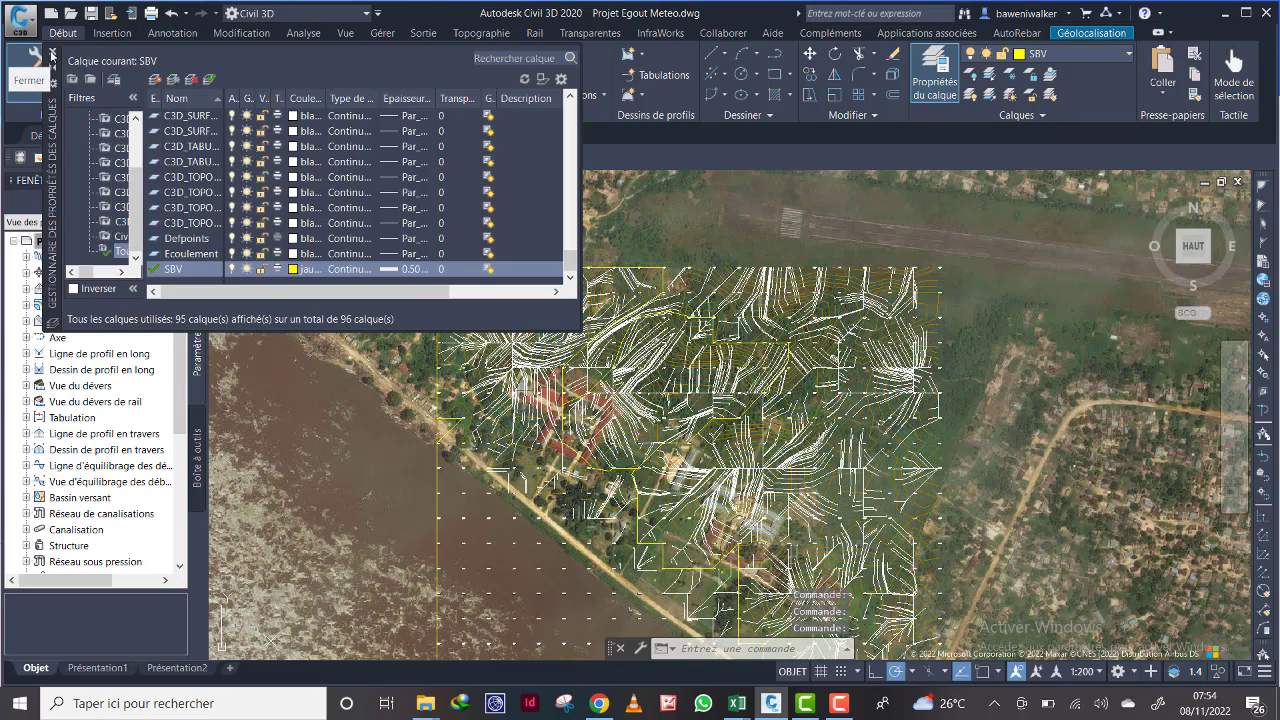
{"action": "left_click", "coordinate": [53, 53]}
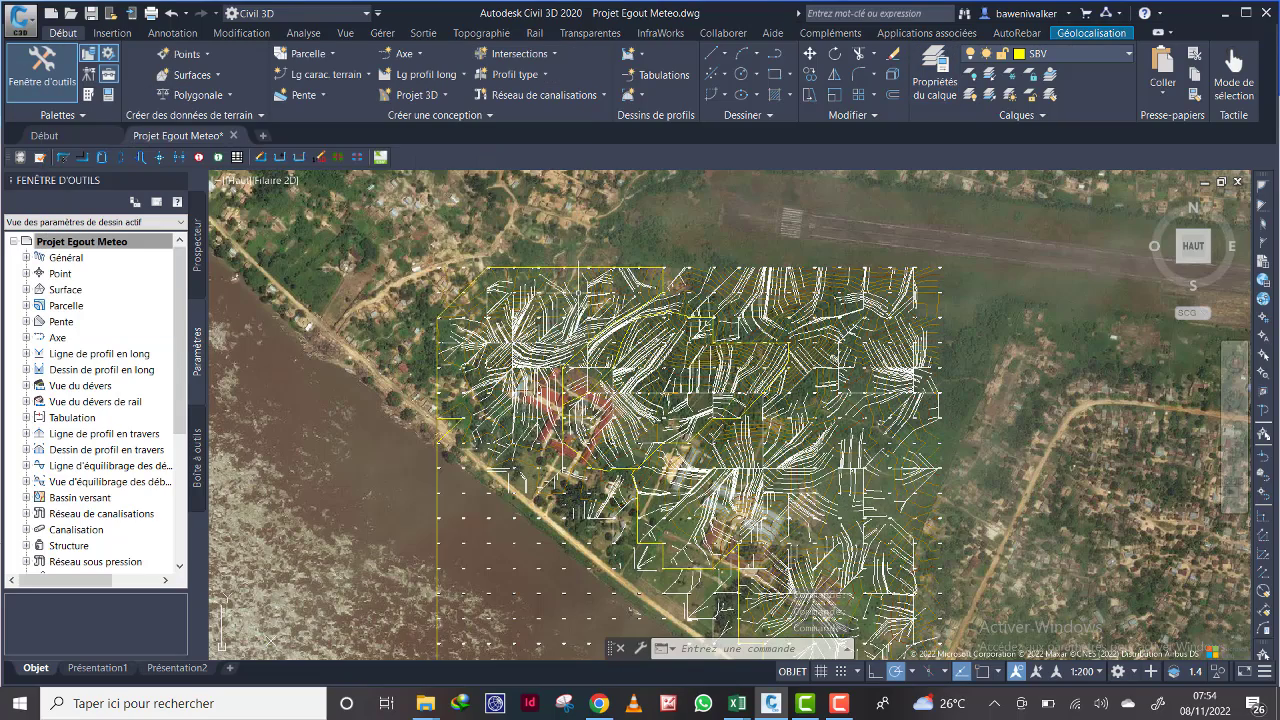
Step: Add the lineweight toggle (Epaisseur de ligne) to the status bar and turn on lineweight display in the drawing
{"action": "scroll", "coordinate": [500, 290], "scroll_direction": "up", "scroll_amount": 4}
{"action": "scroll", "coordinate": [488, 238], "scroll_direction": "down", "scroll_amount": 2}
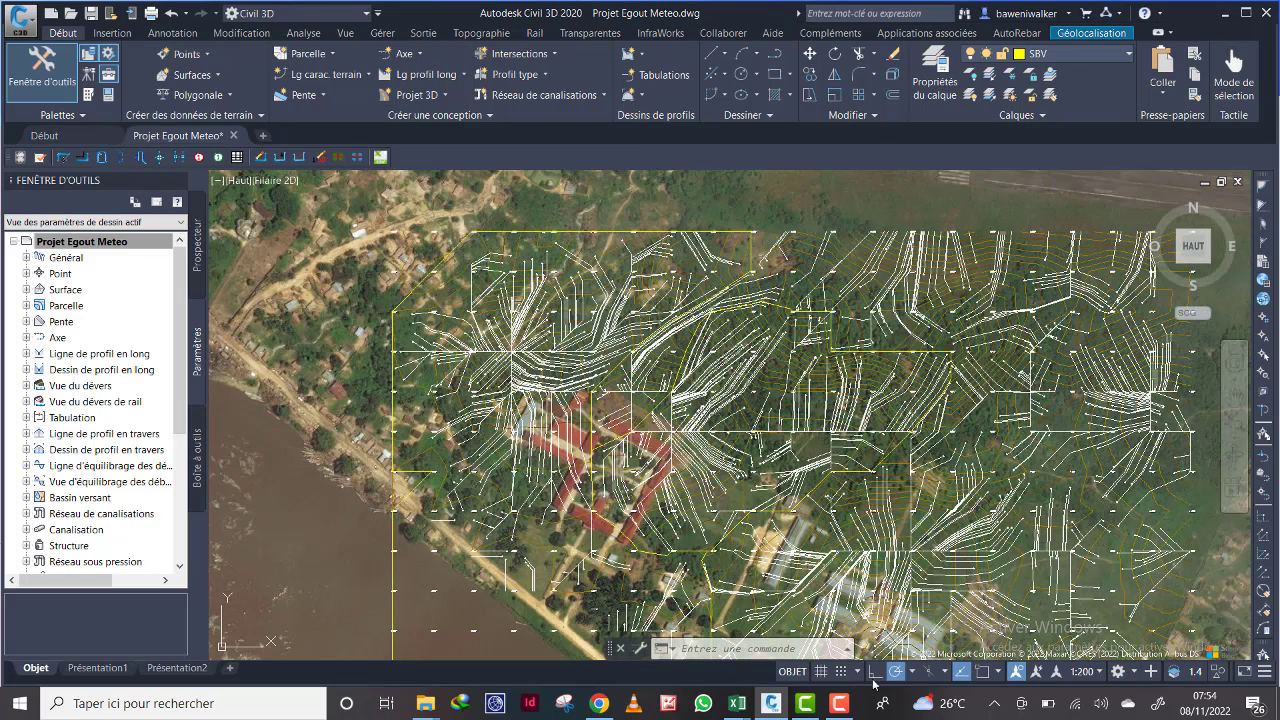
{"action": "left_click", "coordinate": [1264, 672]}
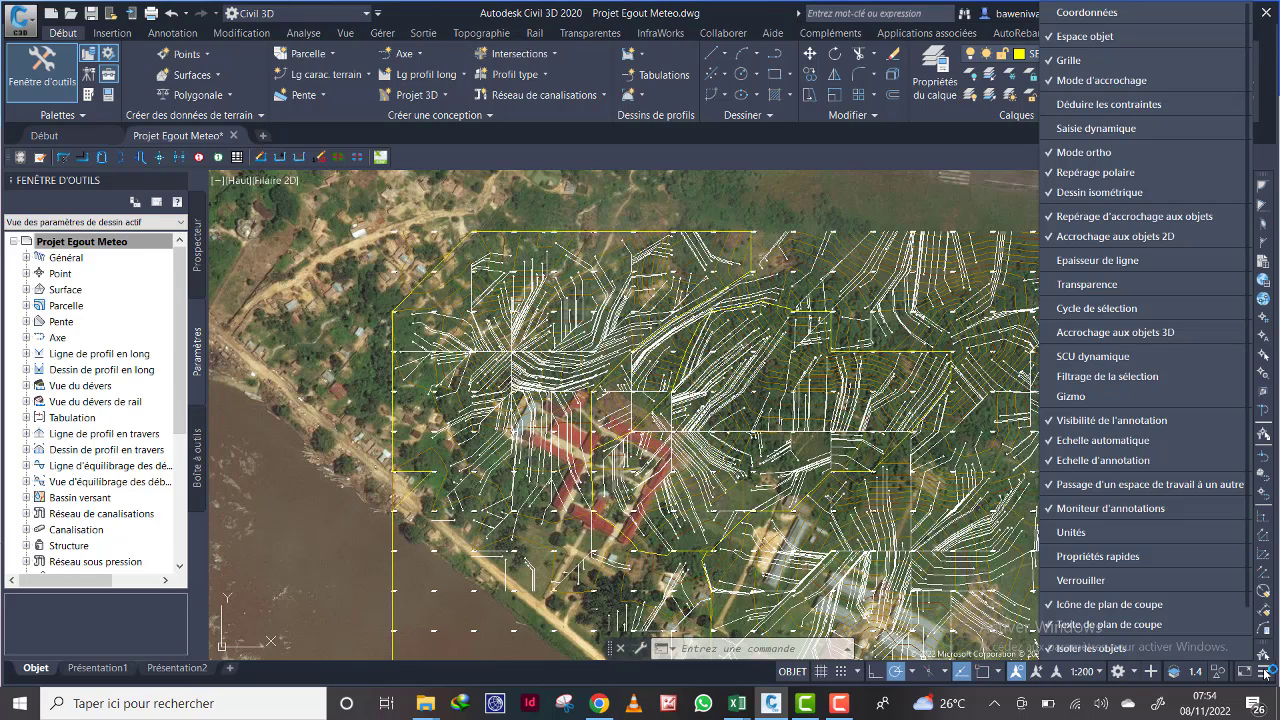
{"action": "left_click", "coordinate": [1105, 265]}
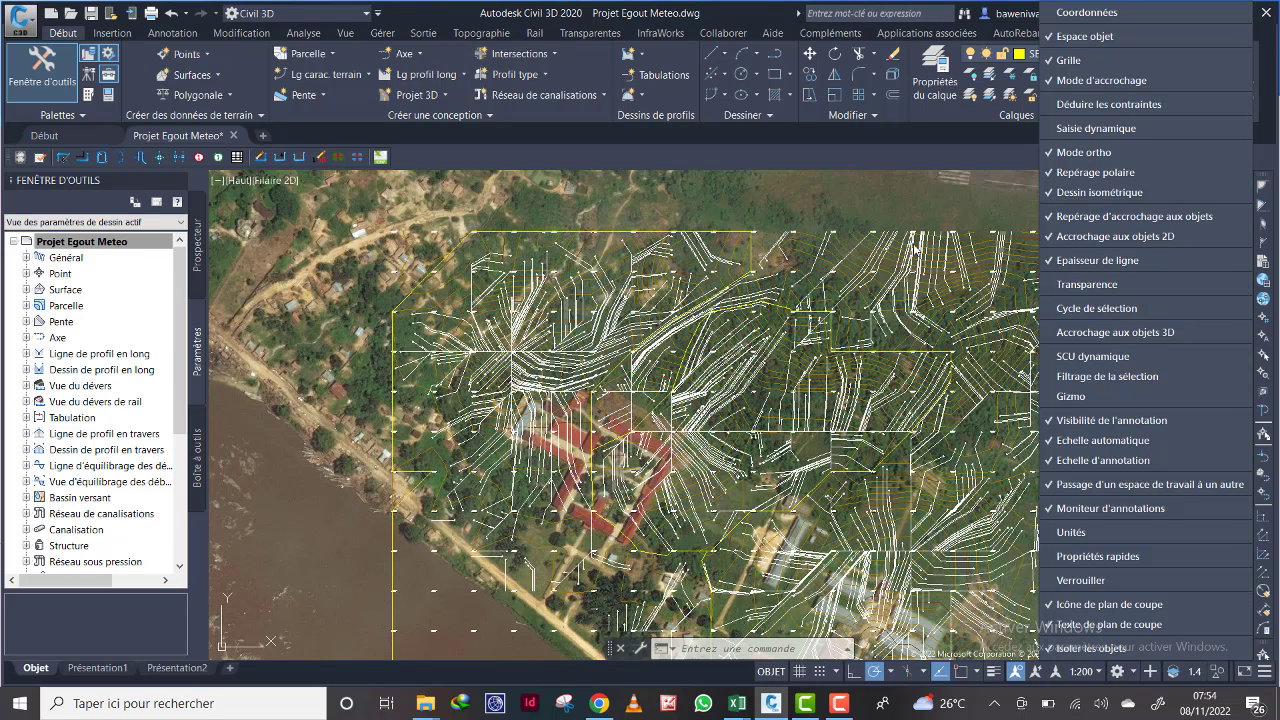
{"action": "left_click", "coordinate": [920, 213]}
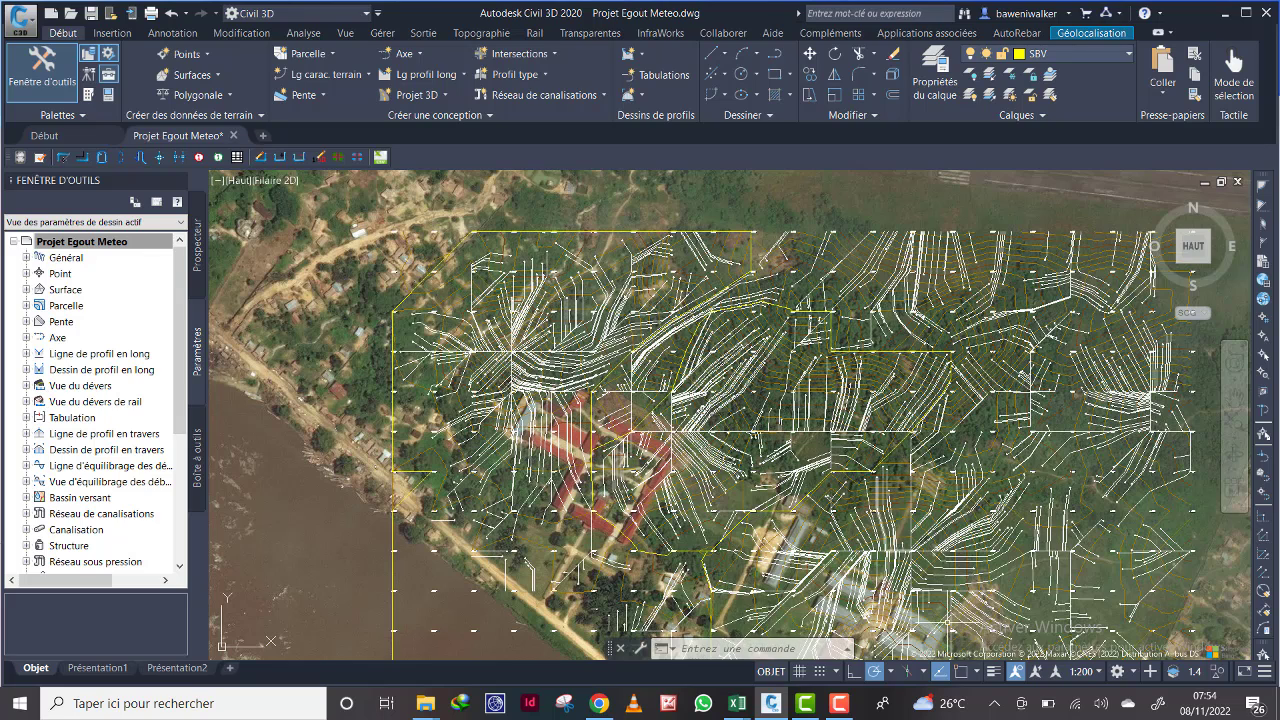
{"action": "left_click", "coordinate": [993, 672]}
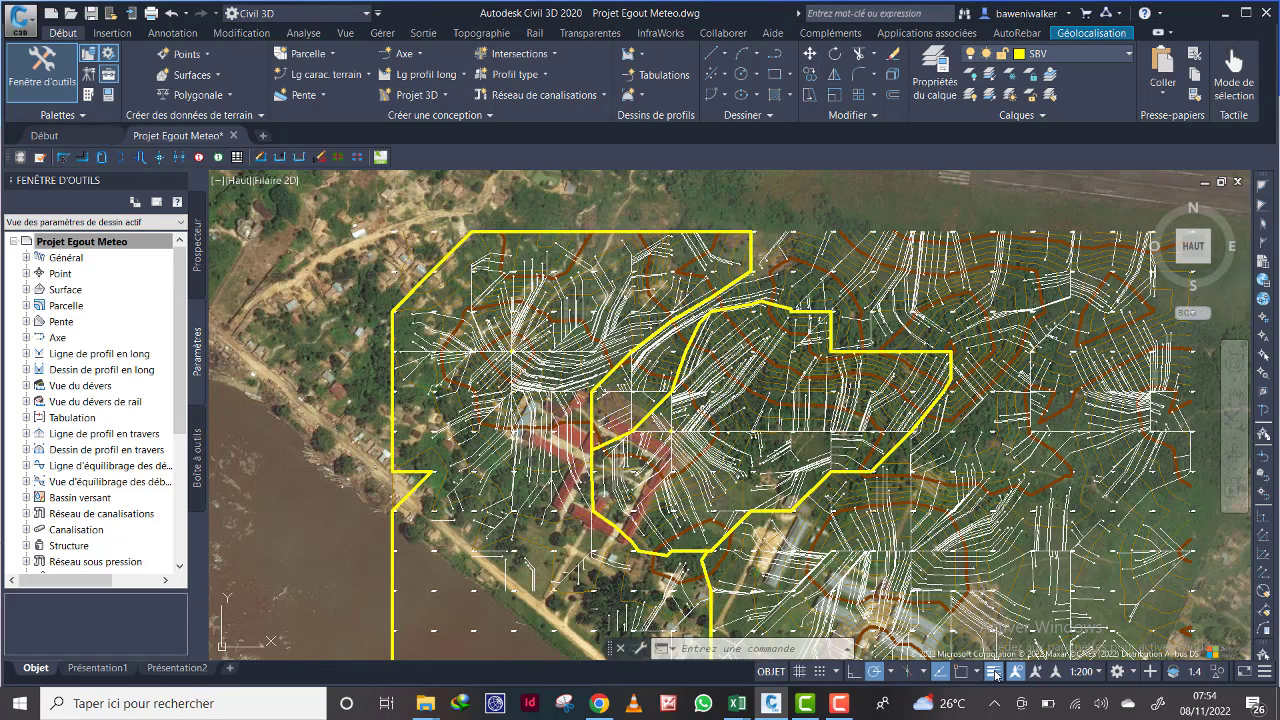
{"action": "scroll", "coordinate": [776, 386], "scroll_direction": "down", "scroll_amount": 5}
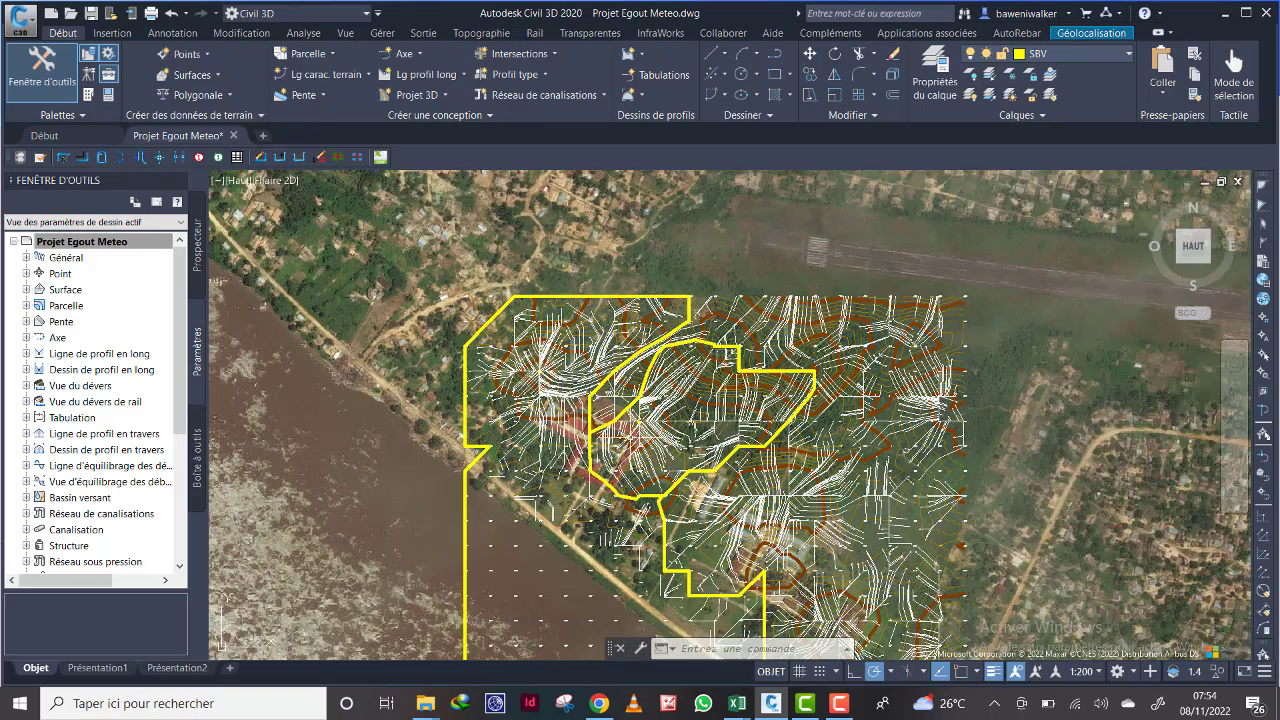
{"action": "scroll", "coordinate": [707, 316], "scroll_direction": "up", "scroll_amount": 2}
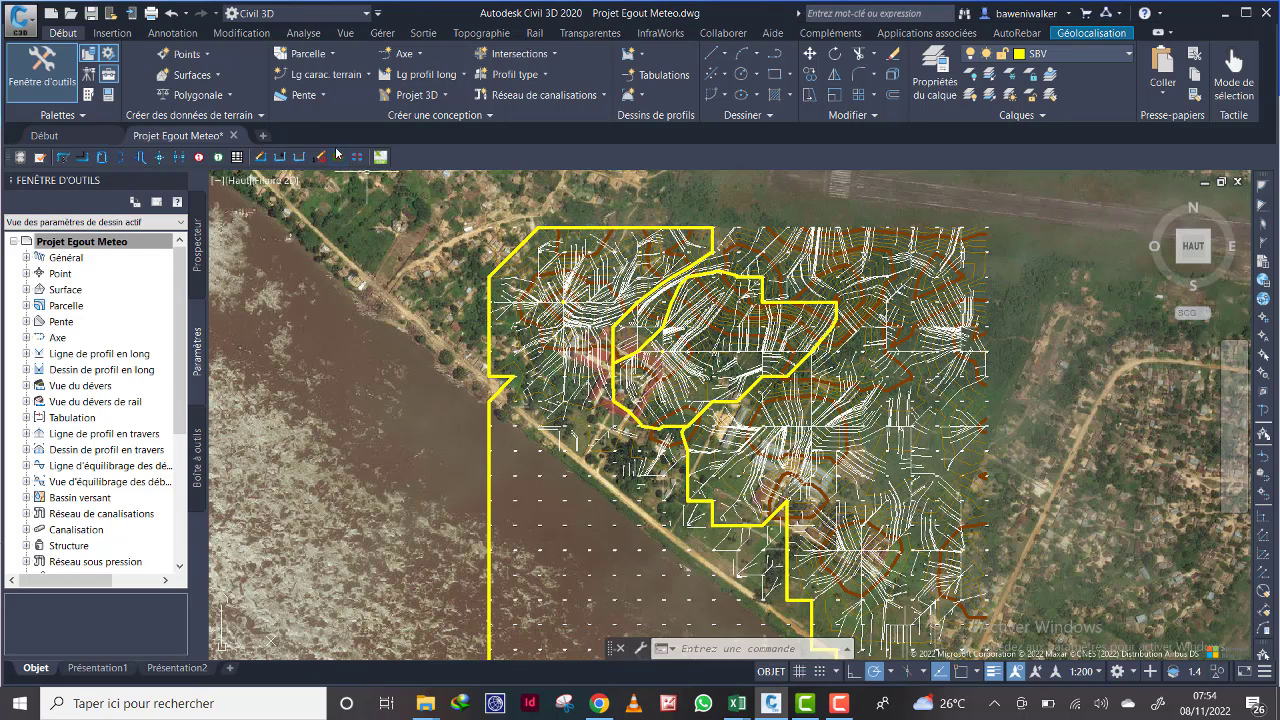
Step: Start the catchment area command (Bassin versant) on the Meteo surface with SBV as the catchment layer
{"action": "left_click", "coordinate": [304, 33]}
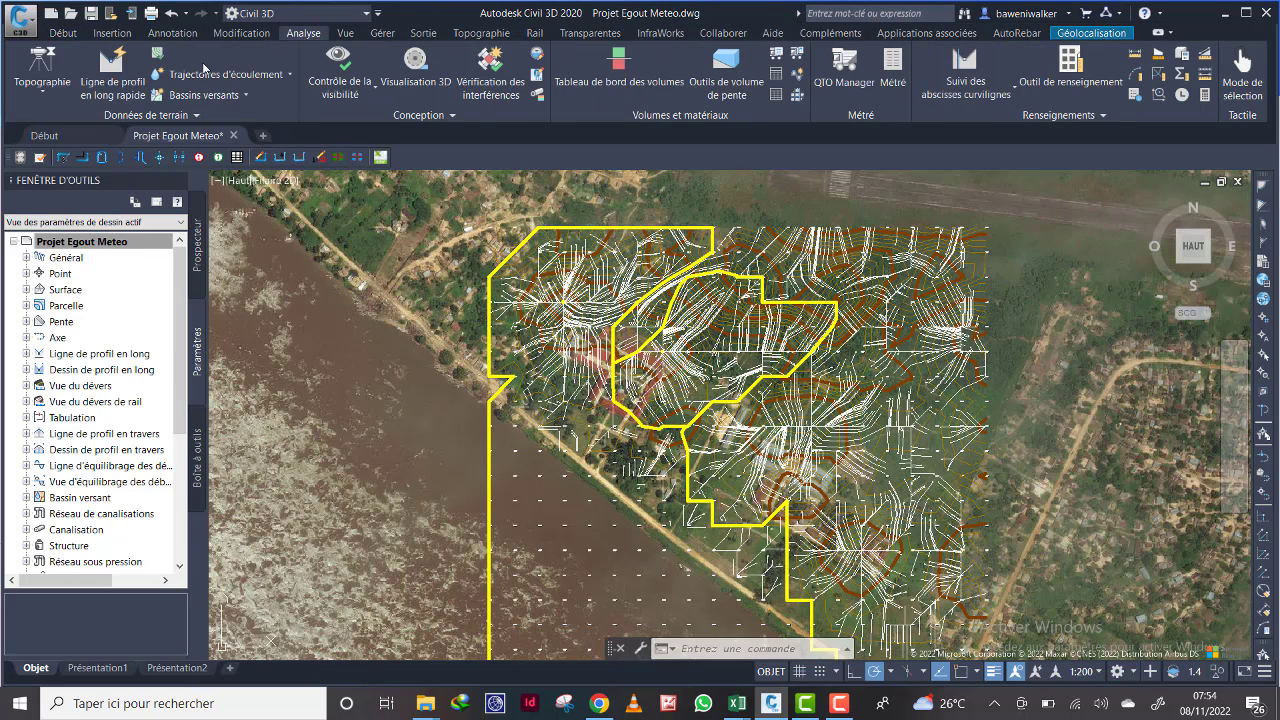
{"action": "left_click", "coordinate": [245, 97]}
{"action": "left_click", "coordinate": [179, 117]}
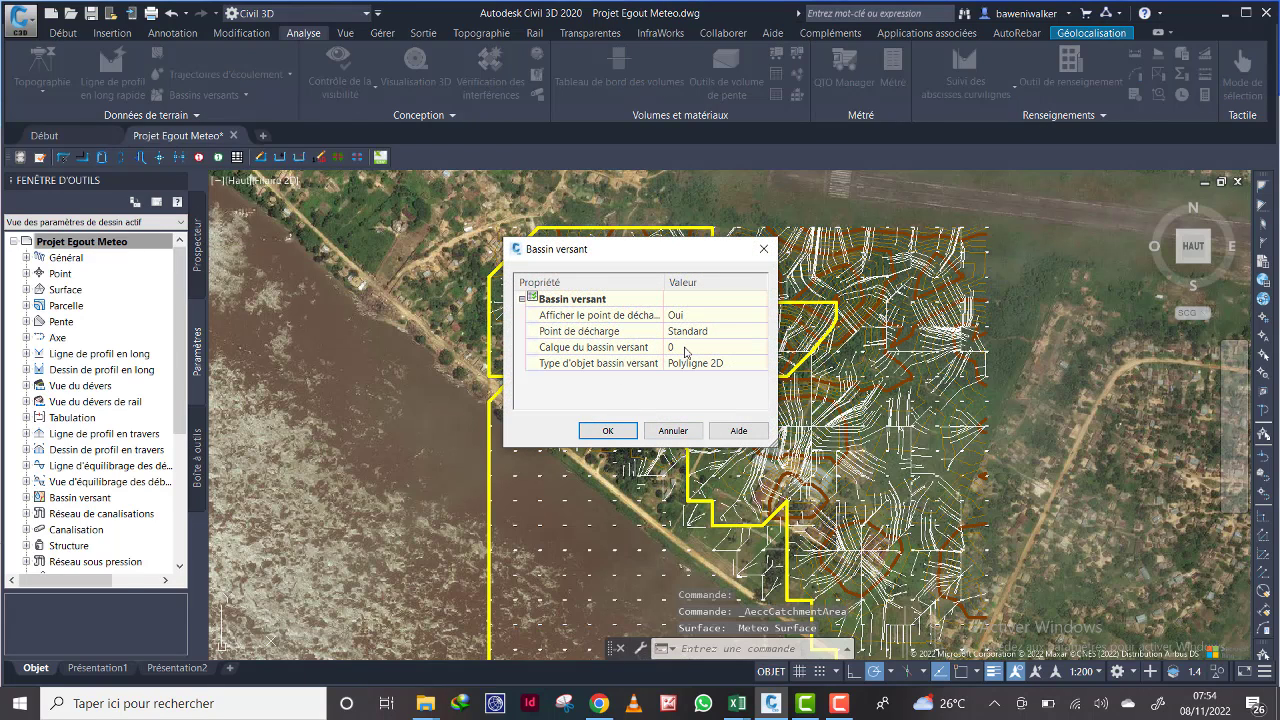
{"action": "left_click", "coordinate": [686, 348]}
{"action": "left_click", "coordinate": [759, 346]}
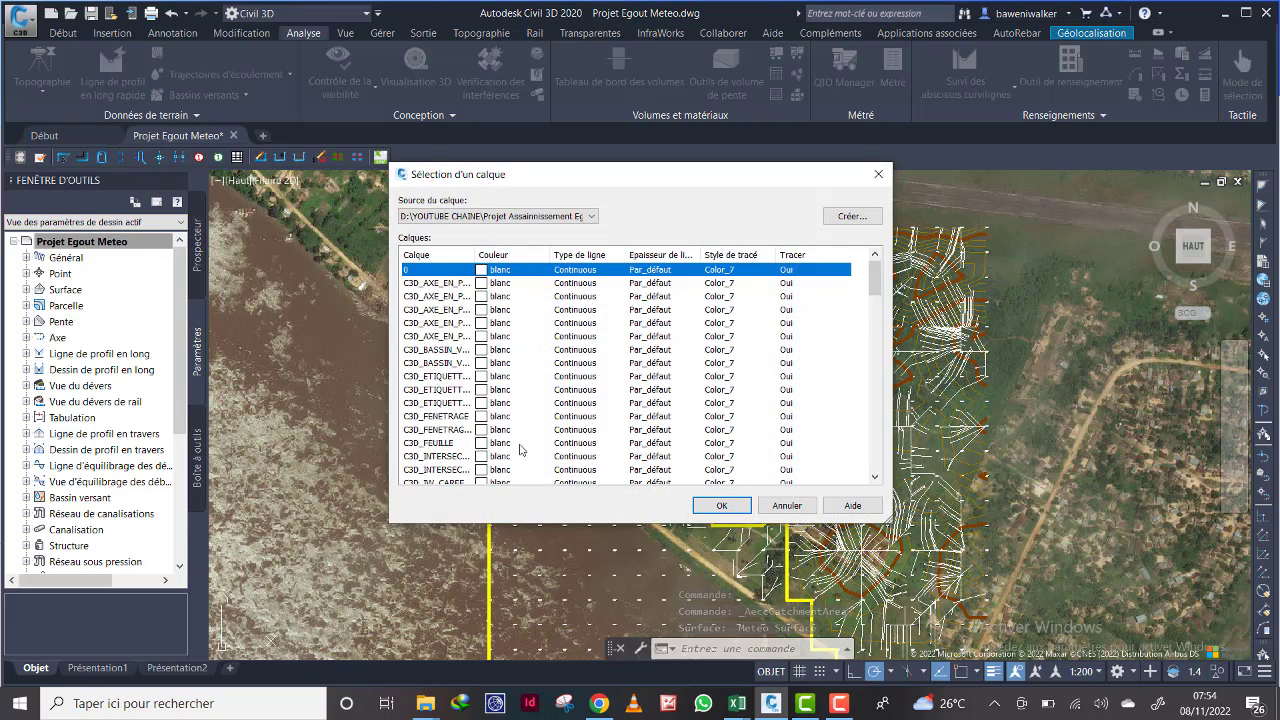
{"action": "scroll", "coordinate": [484, 460], "scroll_direction": "down", "scroll_amount": 5}
{"action": "scroll", "coordinate": [484, 460], "scroll_direction": "down", "scroll_amount": 5}
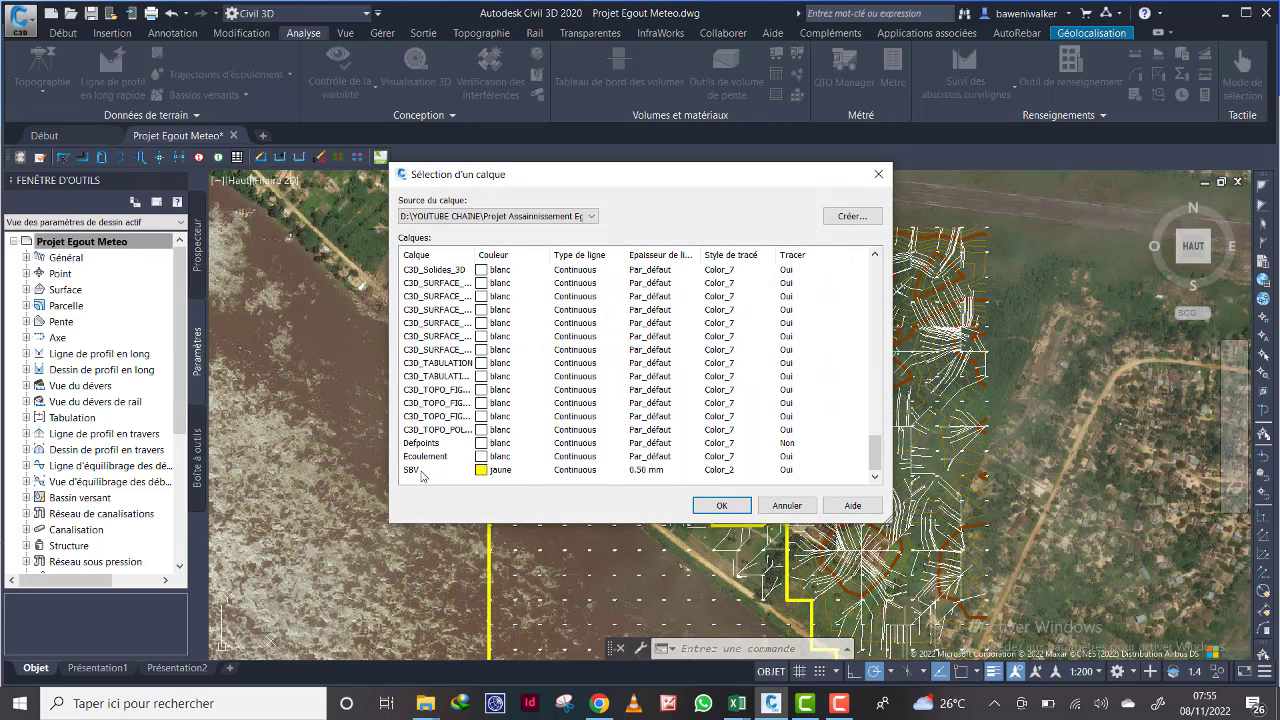
{"action": "left_click", "coordinate": [421, 470]}
{"action": "left_click", "coordinate": [721, 505]}
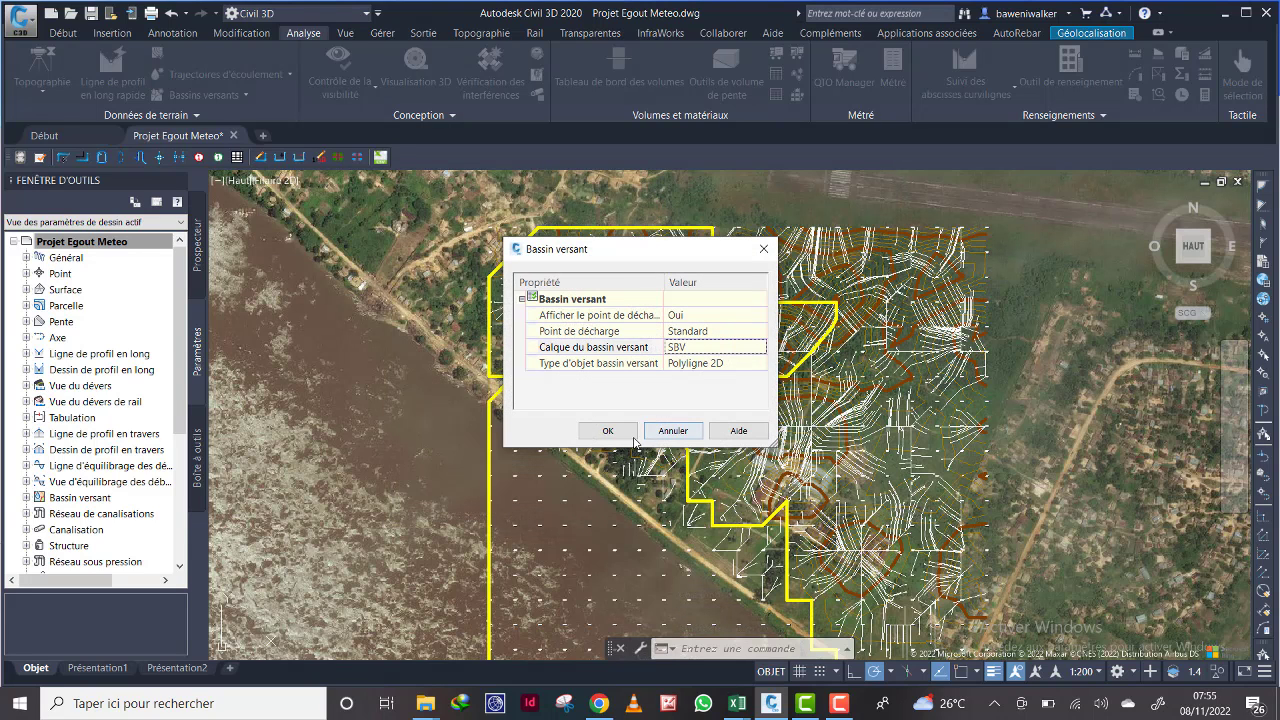
{"action": "left_click", "coordinate": [608, 431]}
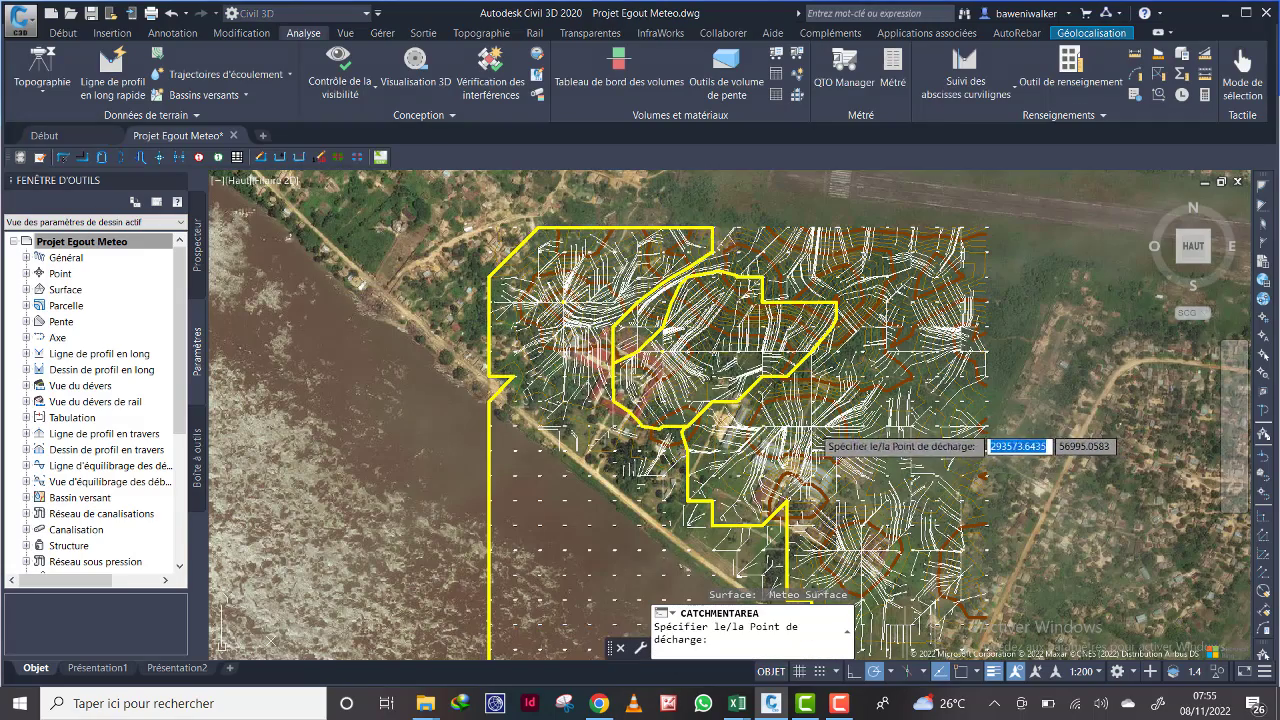
Step: Create a catchment from a discharge point where the flow paths converge just north of the grey-roofed buildings southeast of the courtyard
{"action": "scroll", "coordinate": [815, 415], "scroll_direction": "up", "scroll_amount": 5}
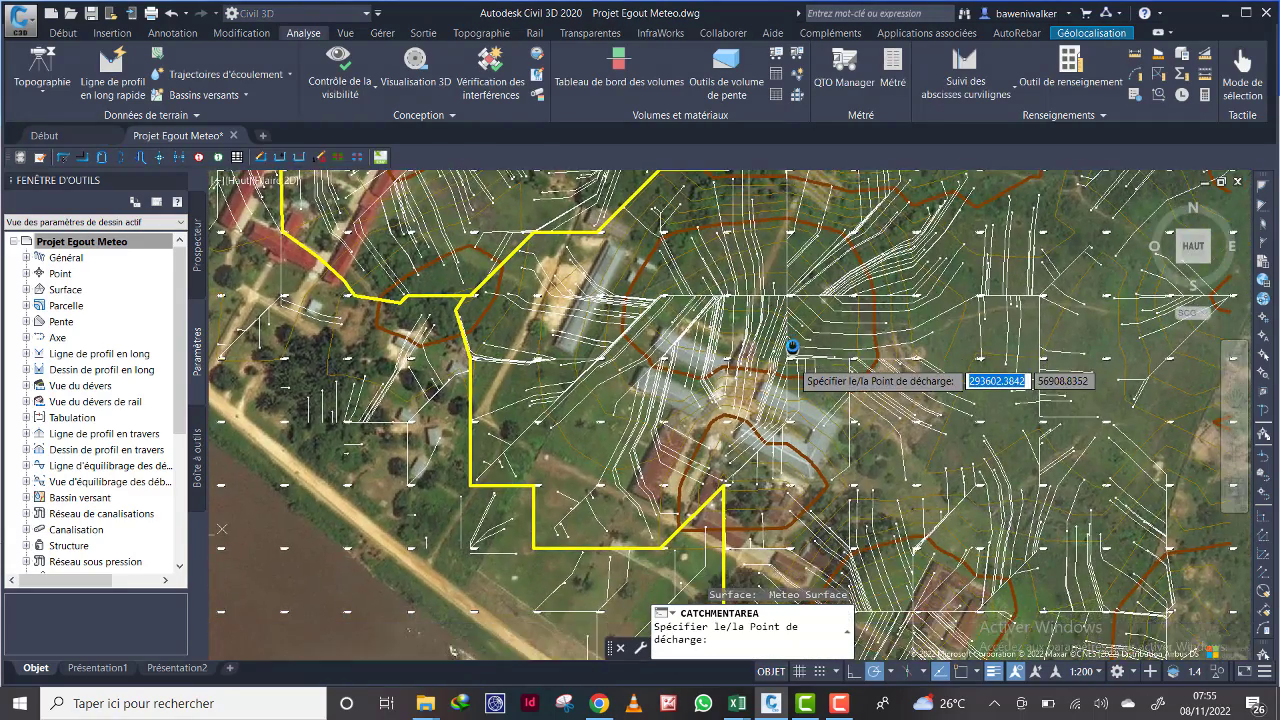
{"action": "scroll", "coordinate": [792, 347], "scroll_direction": "down", "scroll_amount": 6}
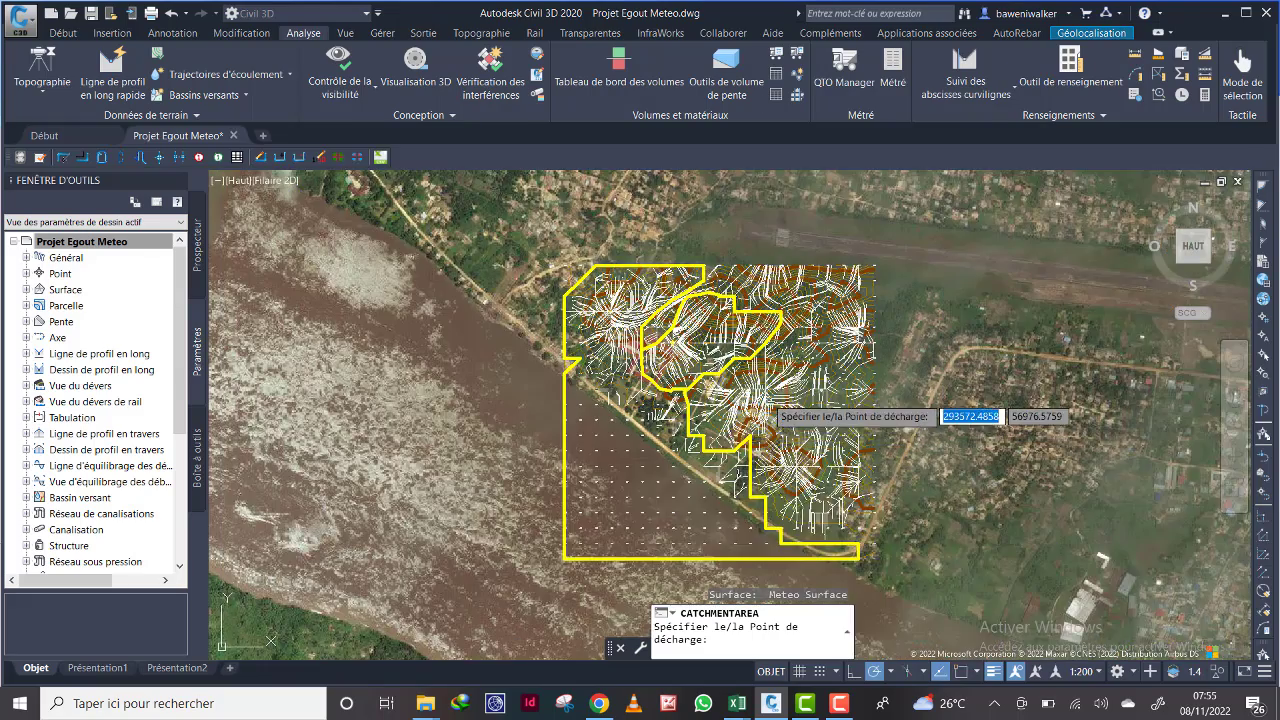
{"action": "scroll", "coordinate": [768, 395], "scroll_direction": "up", "scroll_amount": 2}
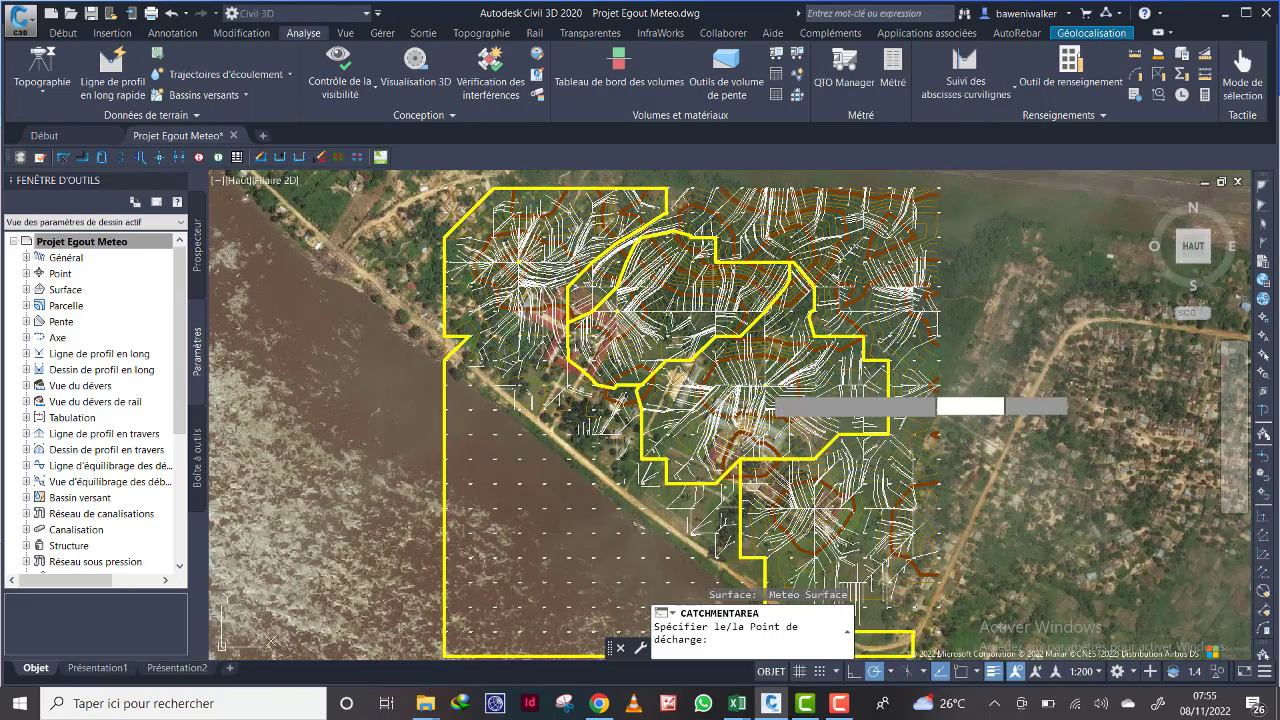
{"action": "left_click", "coordinate": [757, 384]}
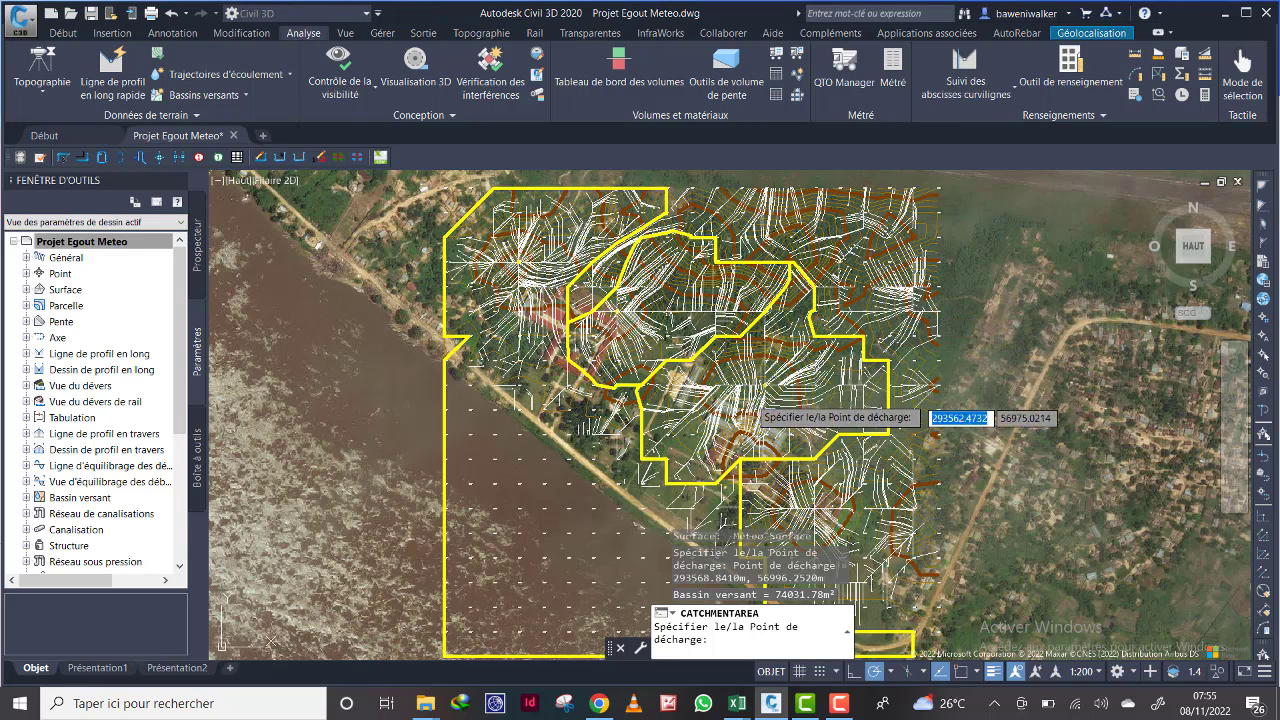
Step: Create a catchment from the discharge point where the flow paths converge in the southeast part of the surface
{"action": "scroll", "coordinate": [780, 370], "scroll_direction": "down", "scroll_amount": 4}
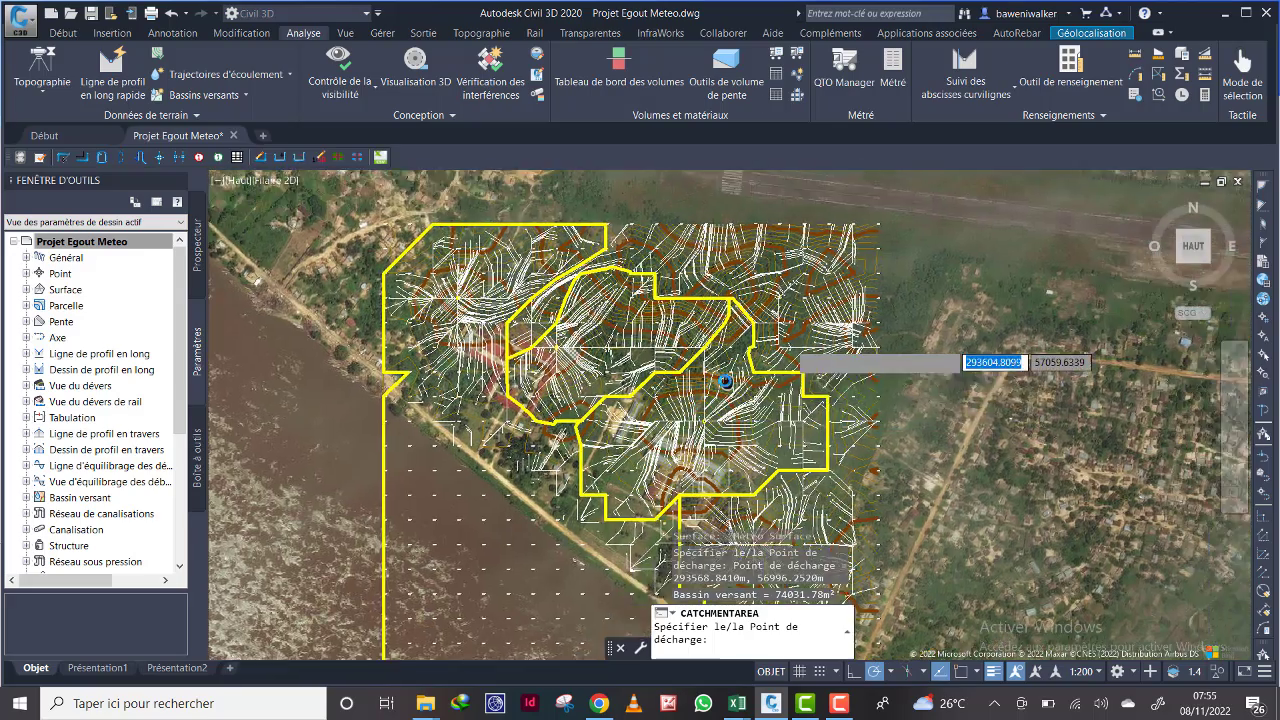
{"action": "scroll", "coordinate": [770, 480], "scroll_direction": "up", "scroll_amount": 3}
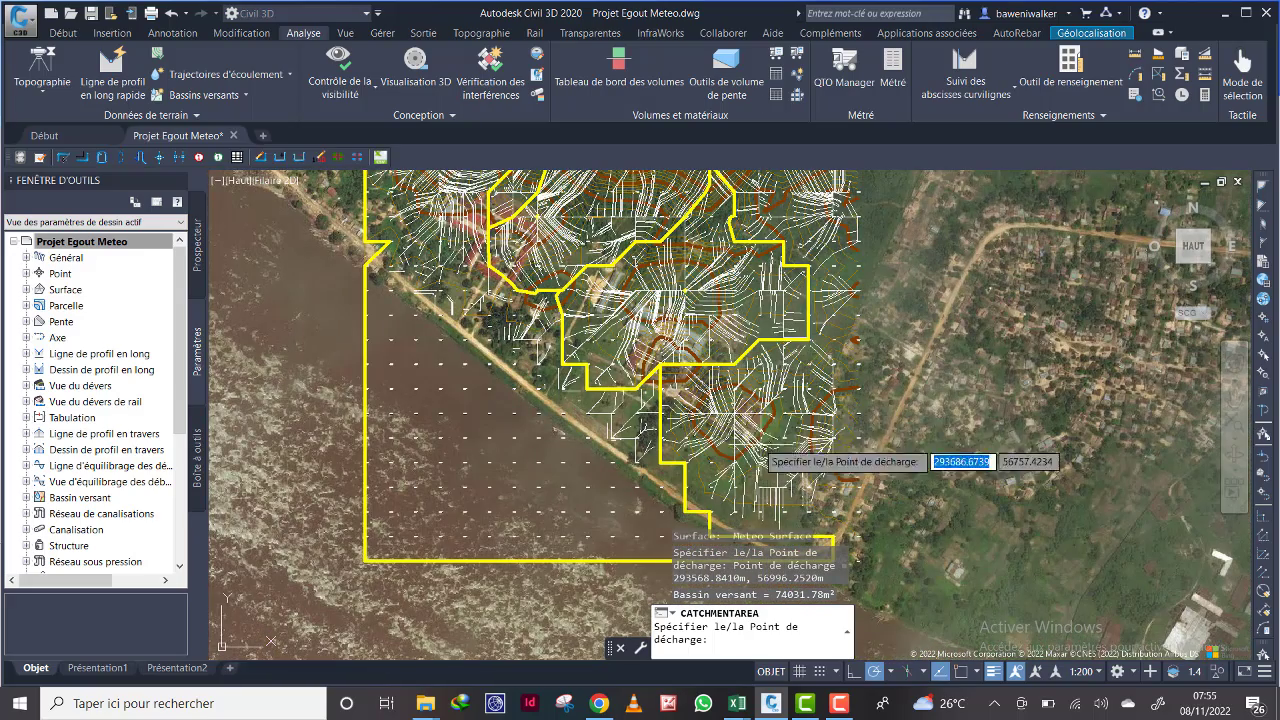
{"action": "left_click", "coordinate": [738, 412]}
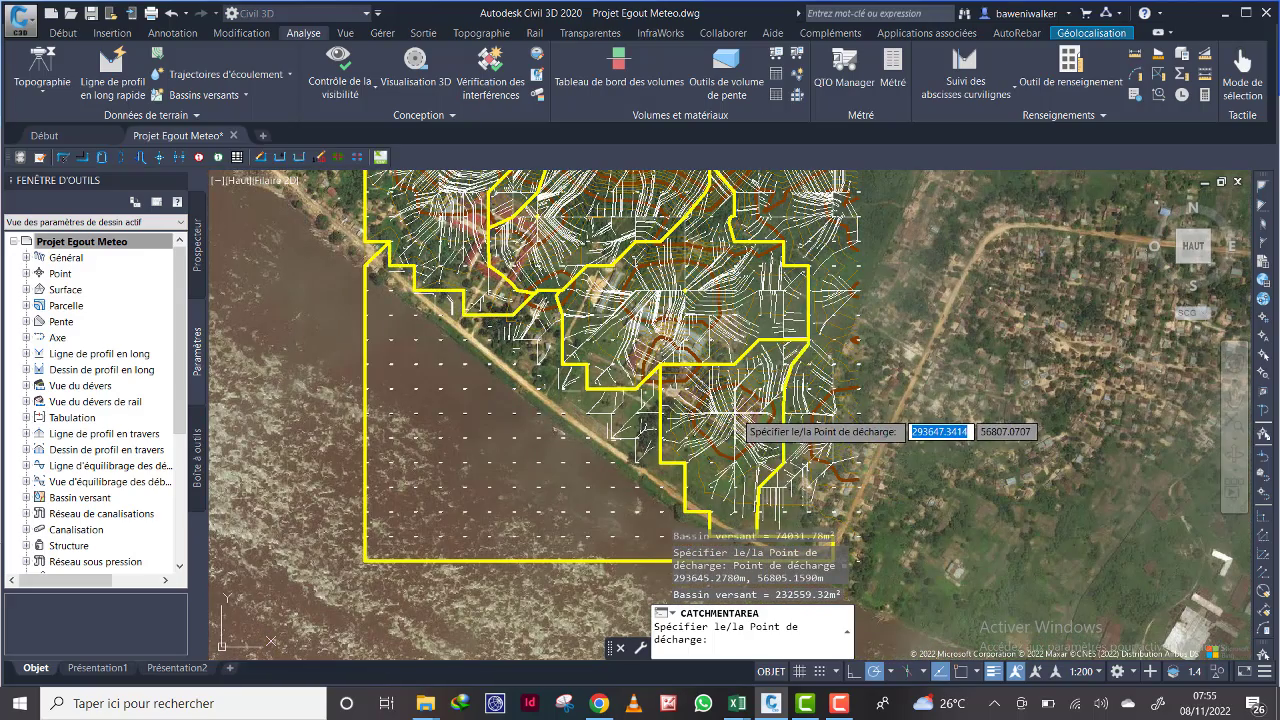
Step: Create two adjoining catchments from discharge points where the flow paths converge in the northeast part of the surface
{"action": "middle_click_drag", "start_coordinate": [770, 445], "coordinate": [762, 373]}
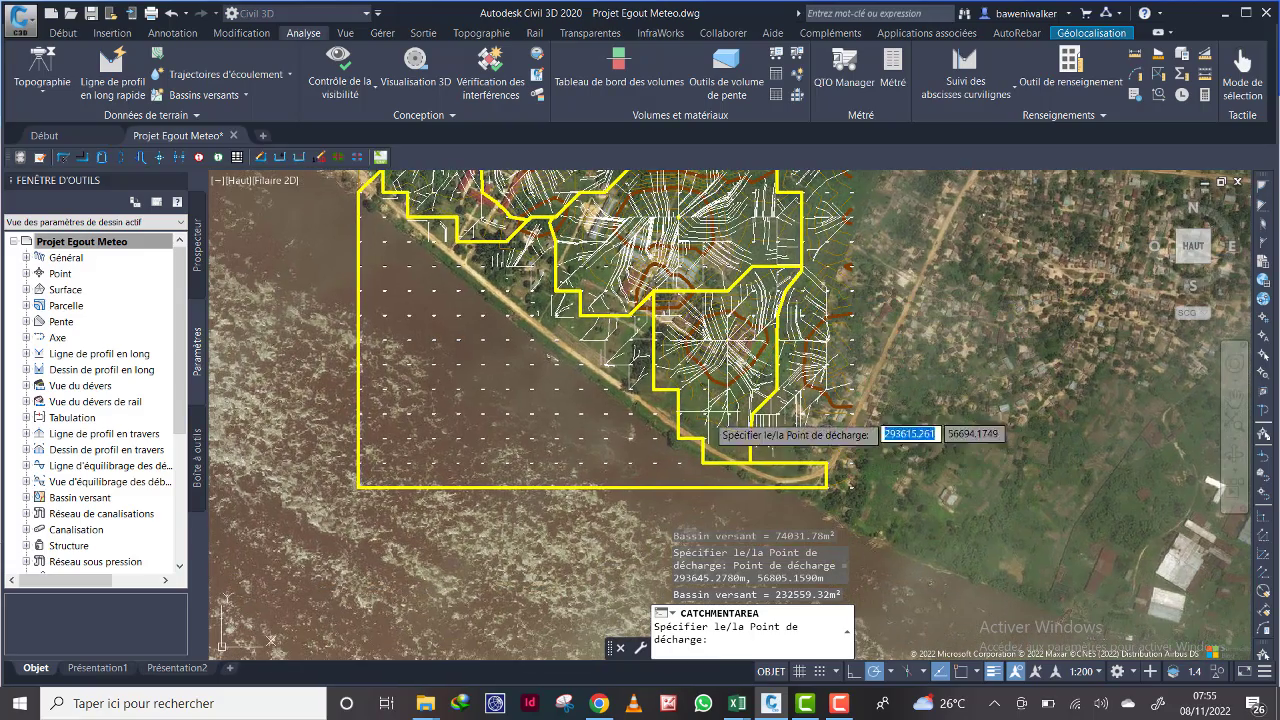
{"action": "scroll", "coordinate": [745, 360], "scroll_direction": "down", "scroll_amount": 3}
{"action": "mouse_move", "coordinate": [690, 310]}
{"action": "middle_mouse_down"}
{"action": "mouse_move", "coordinate": [693, 431]}
{"action": "mouse_move", "coordinate": [636, 363]}
{"action": "middle_mouse_up"}
{"action": "scroll", "coordinate": [571, 264], "scroll_direction": "up", "scroll_amount": 2}
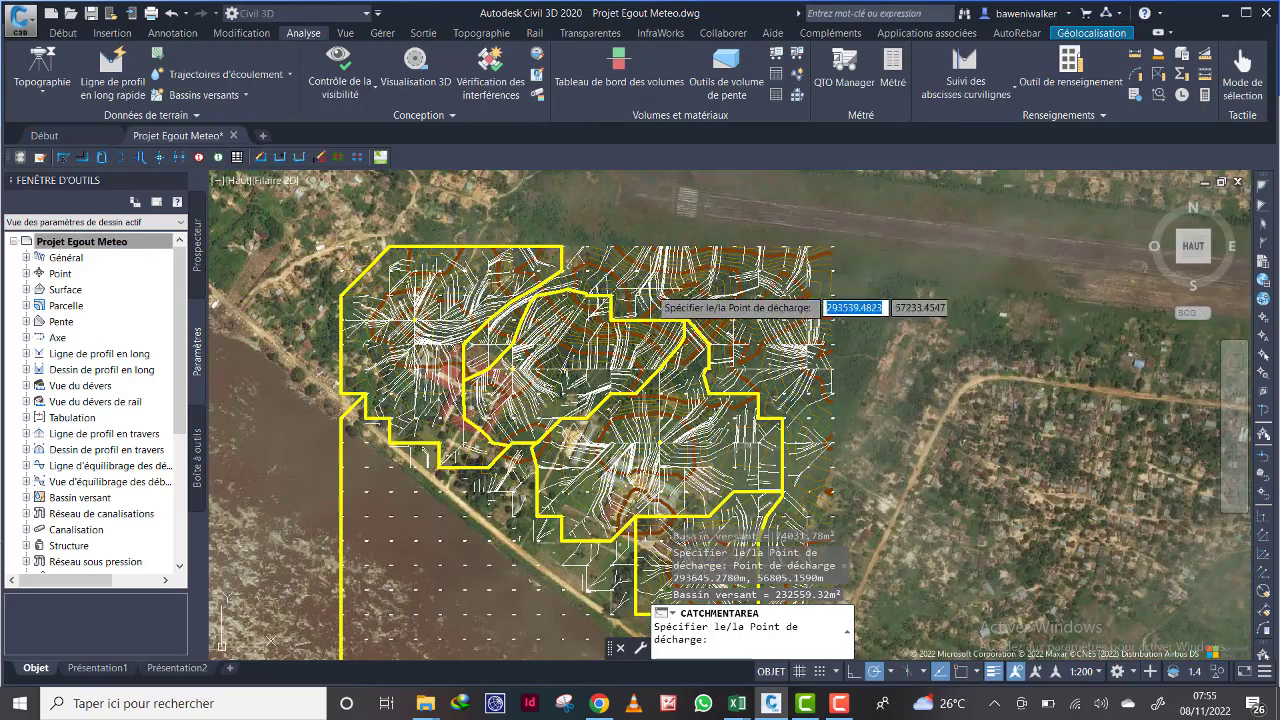
{"action": "scroll", "coordinate": [652, 290], "scroll_direction": "up", "scroll_amount": 2}
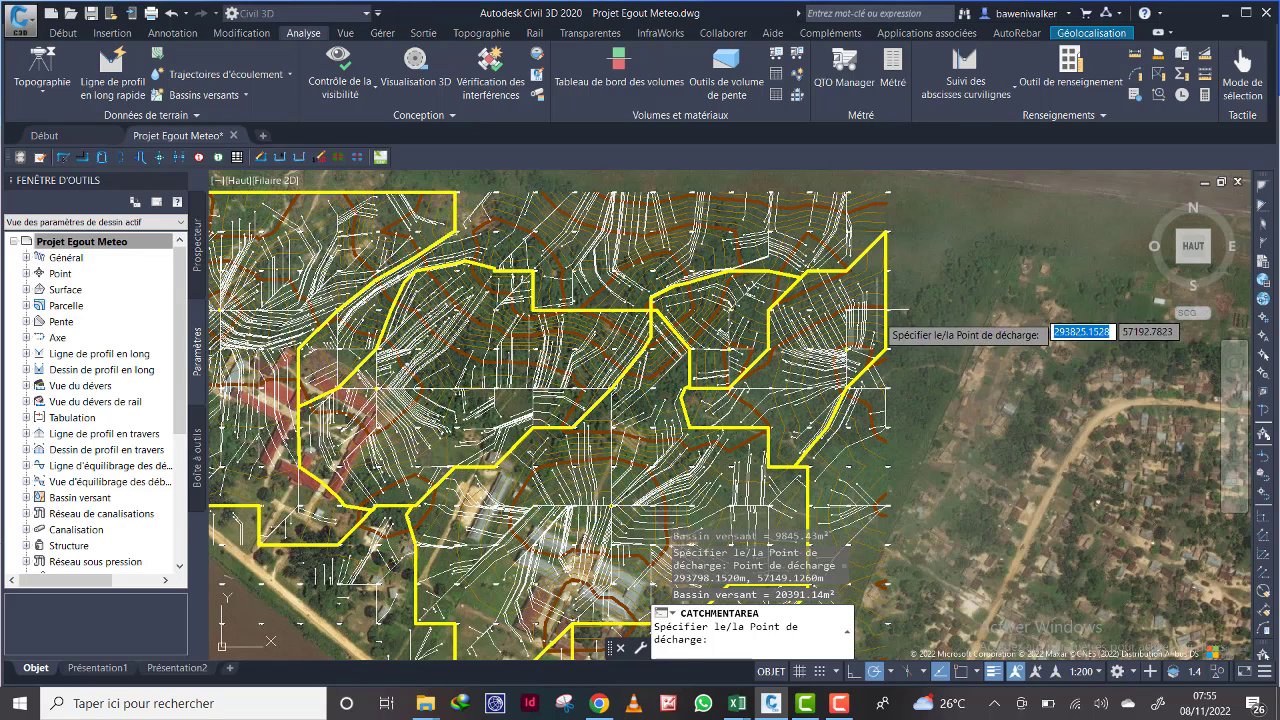
{"action": "scroll", "coordinate": [830, 330], "scroll_direction": "down", "scroll_amount": 5}
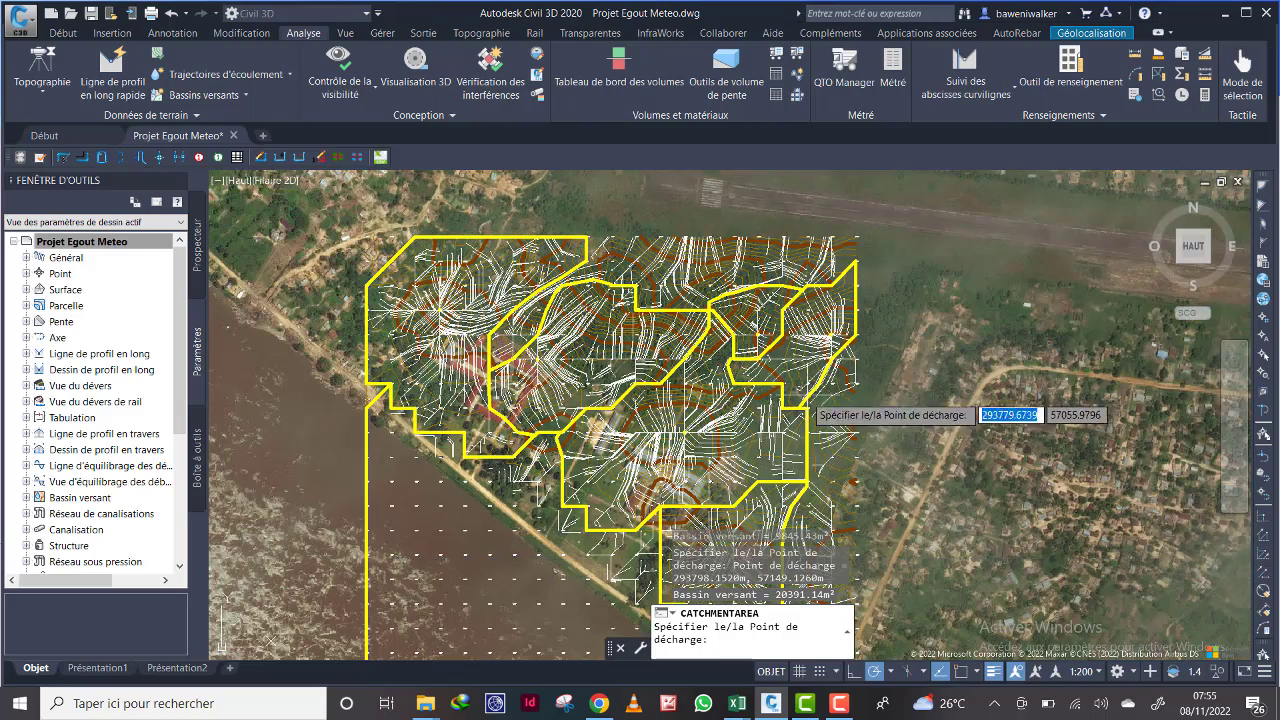
{"action": "scroll", "coordinate": [760, 350], "scroll_direction": "down", "scroll_amount": 4}
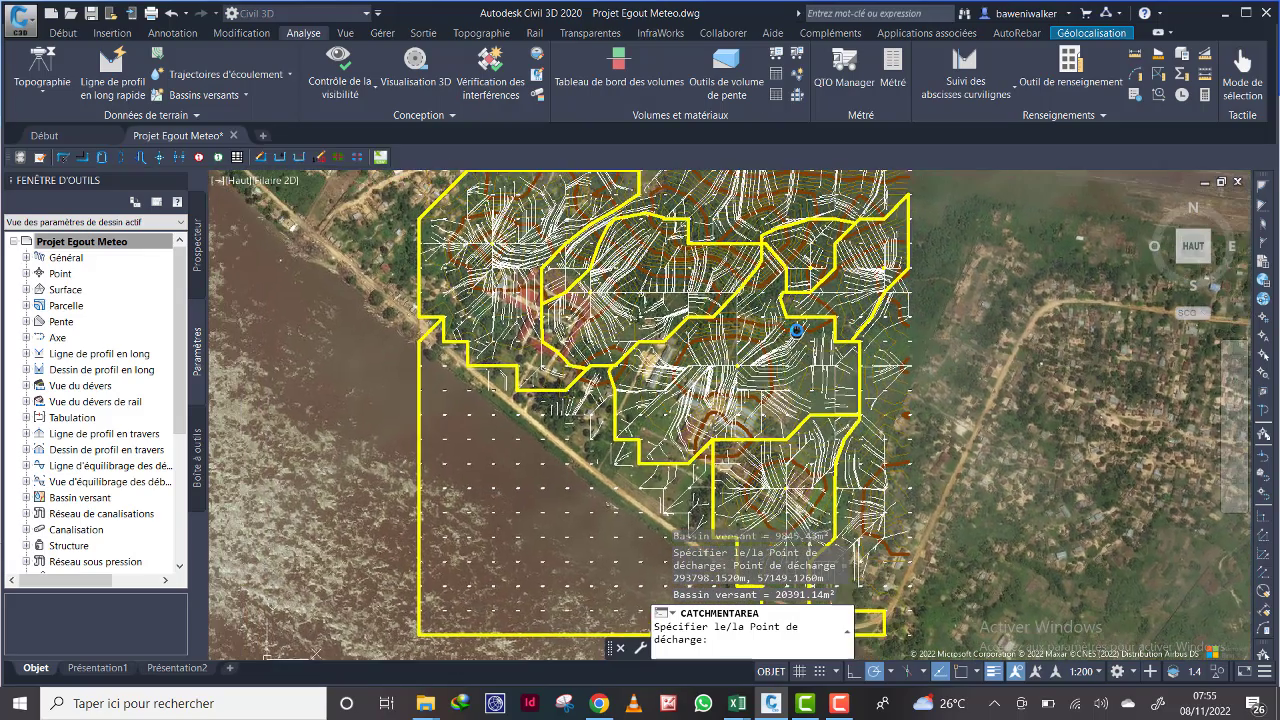
{"action": "scroll", "coordinate": [730, 272], "scroll_direction": "up", "scroll_amount": 5}
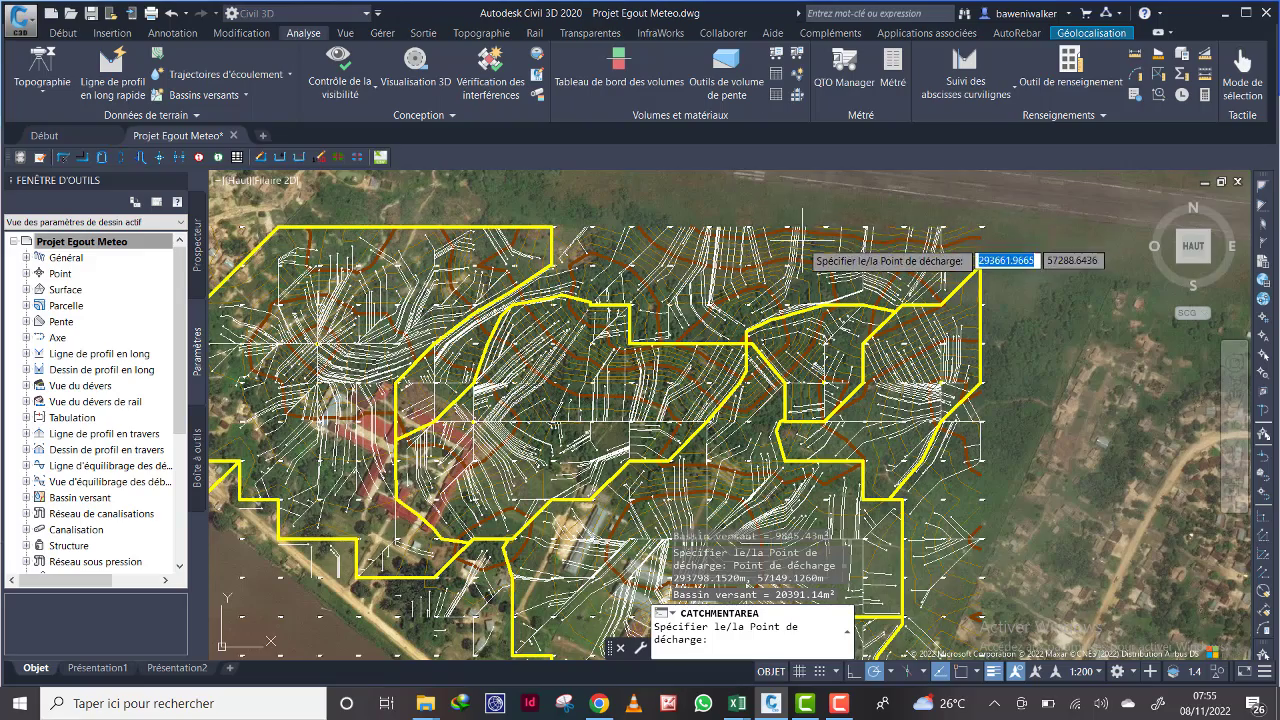
{"action": "scroll", "coordinate": [805, 222], "scroll_direction": "down", "scroll_amount": 2}
{"action": "scroll", "coordinate": [805, 230], "scroll_direction": "up", "scroll_amount": 2}
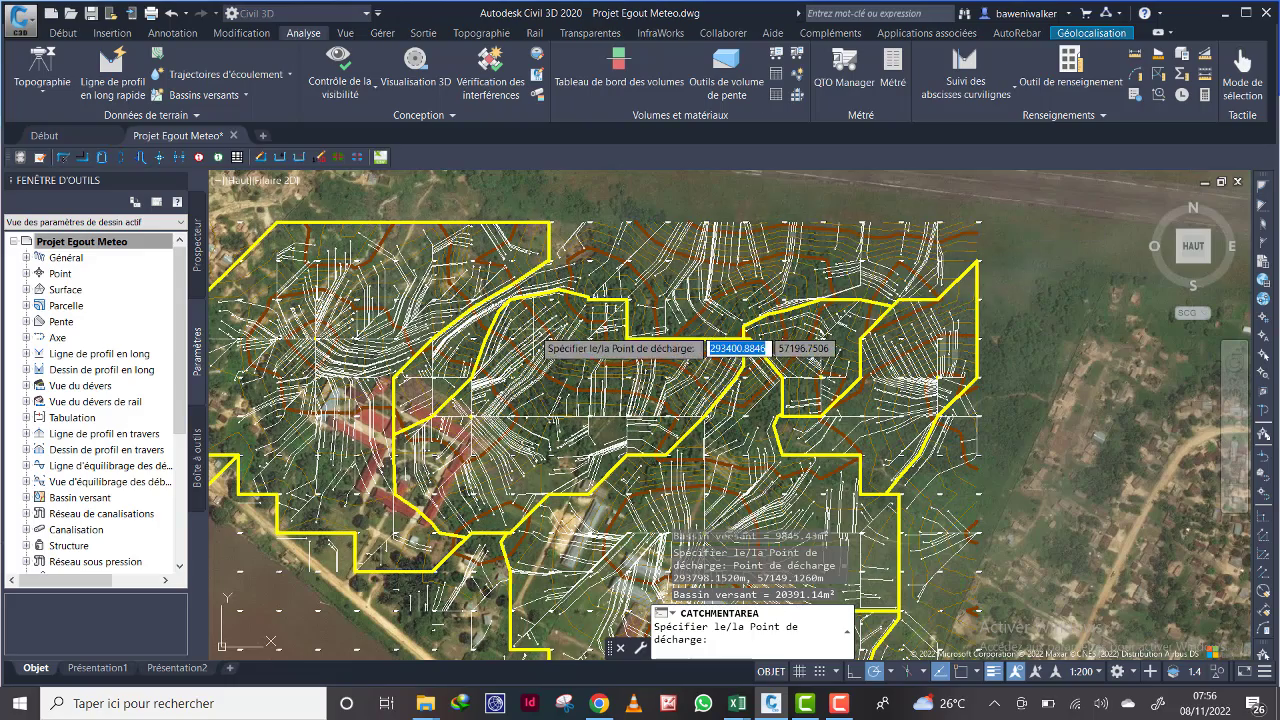
Step: Create a catchment from the discharge point where the flow paths converge just north of the red-roofed courtyard buildings
{"action": "middle_click_drag", "start_coordinate": [517, 329], "coordinate": [623, 290]}
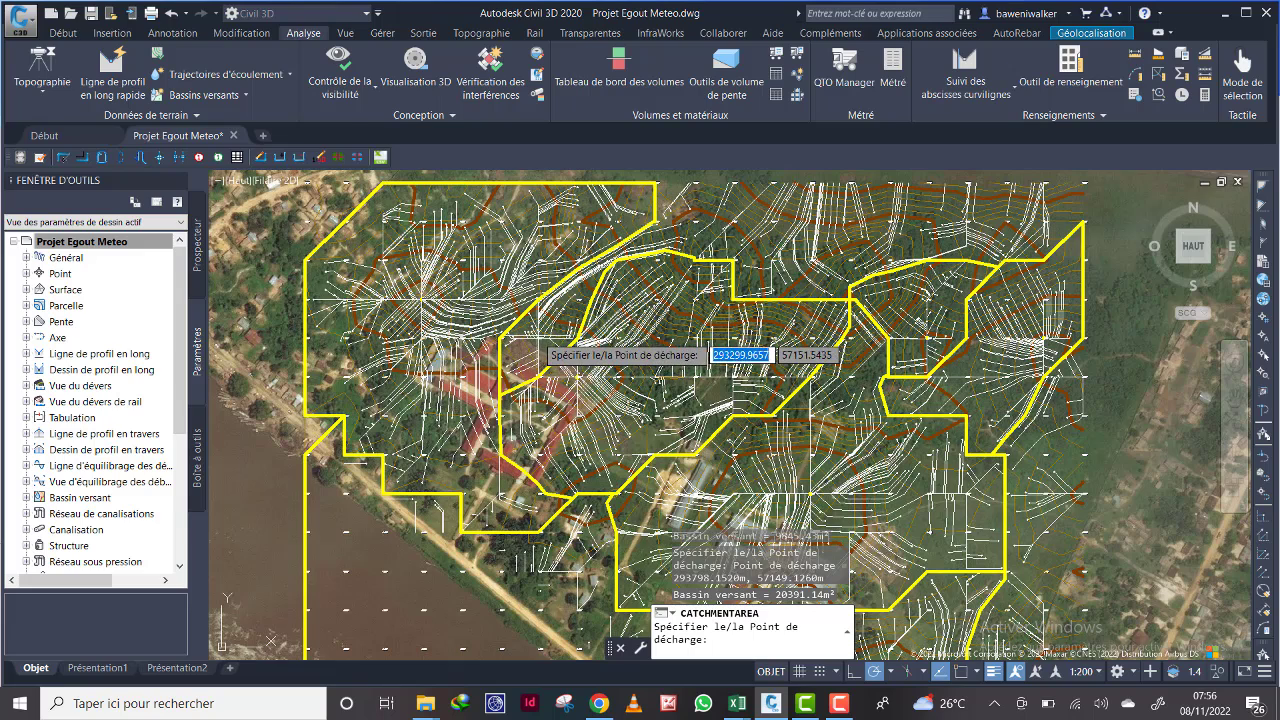
{"action": "left_click", "coordinate": [537, 338]}
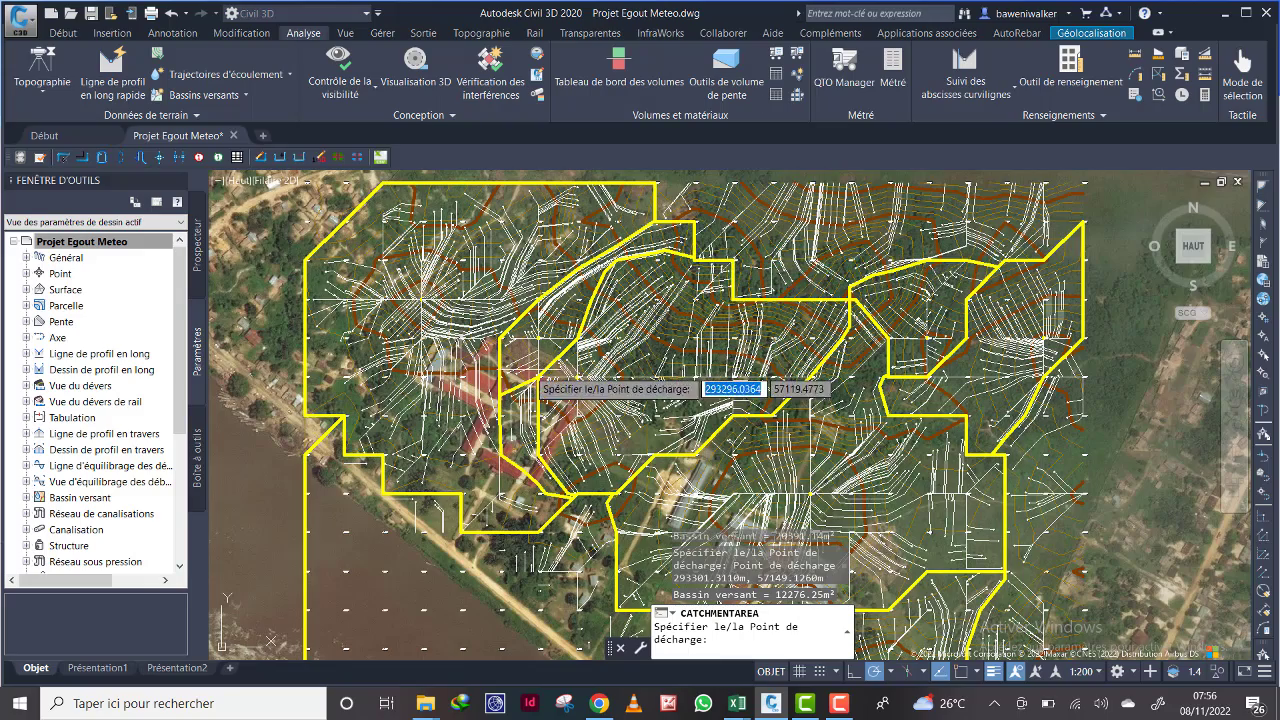
{"action": "scroll", "coordinate": [548, 492], "scroll_direction": "up", "scroll_amount": 3}
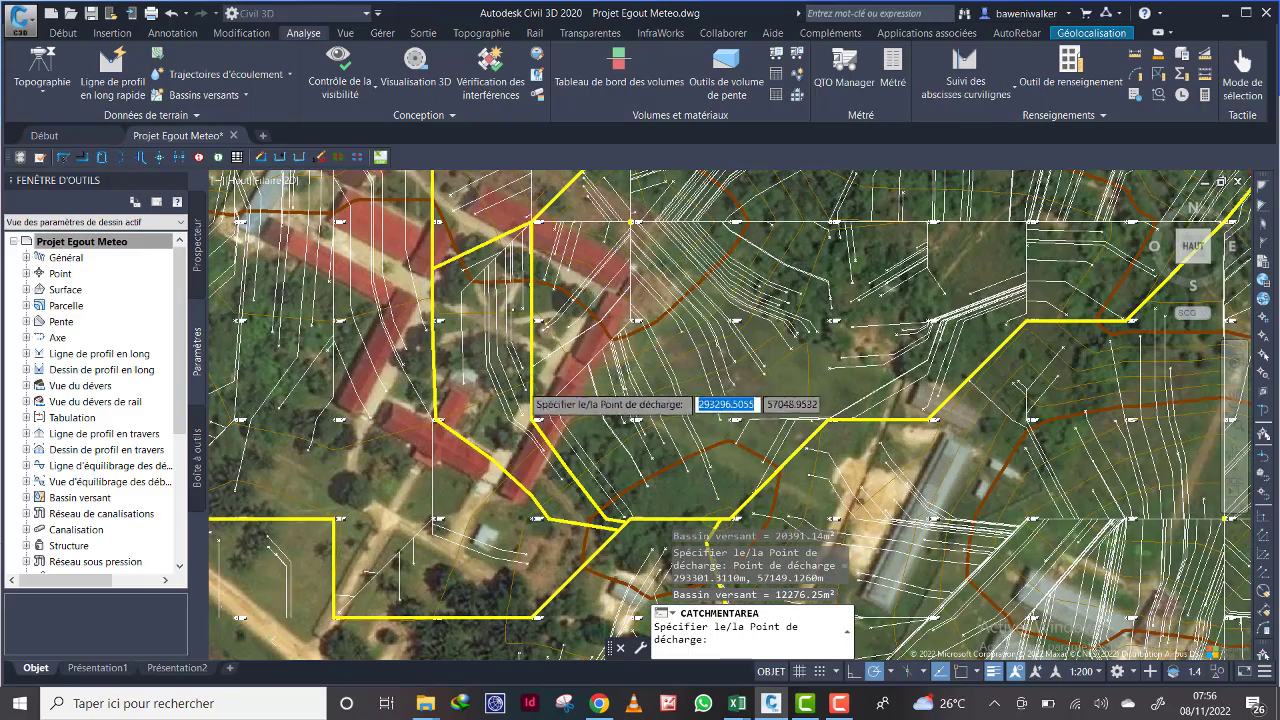
{"action": "scroll", "coordinate": [530, 496], "scroll_direction": "down", "scroll_amount": 7}
{"action": "scroll", "coordinate": [748, 468], "scroll_direction": "up", "scroll_amount": 1}
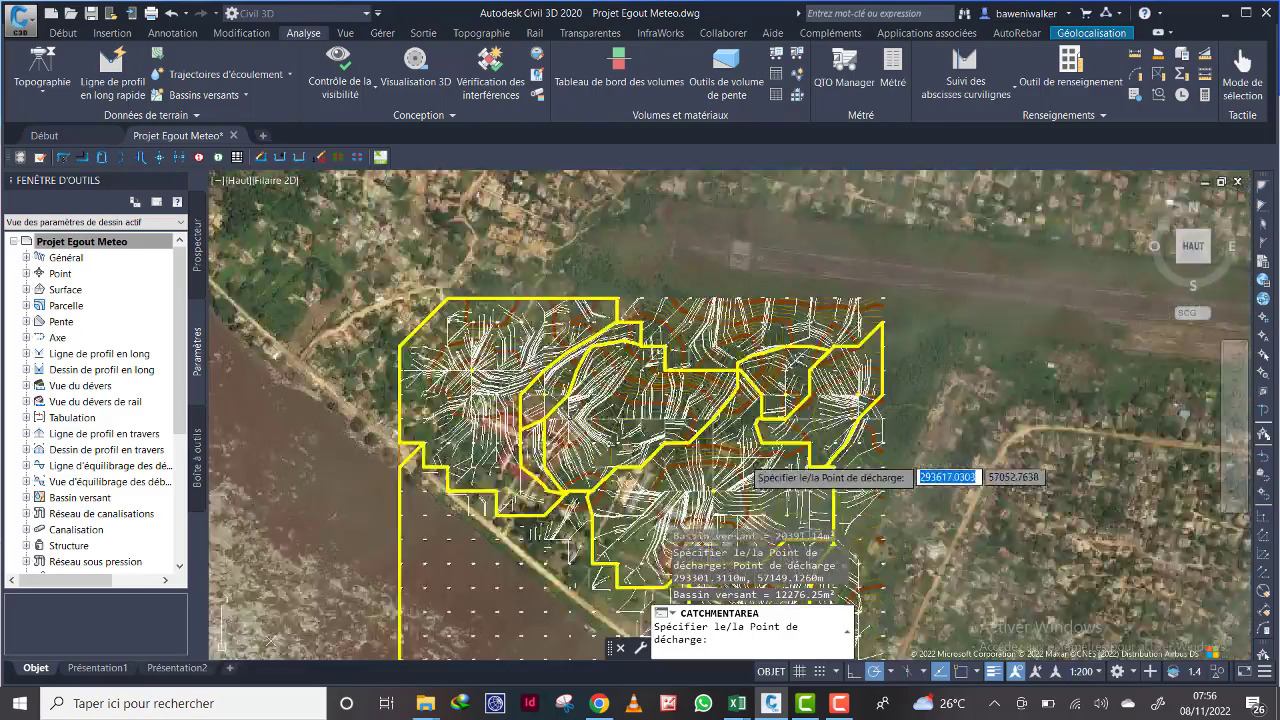
Step: Create a catchment from the discharge point near the southeast edge of the surface, east of the existing southeast catchment
{"action": "scroll", "coordinate": [742, 458], "scroll_direction": "up", "scroll_amount": 2}
{"action": "mouse_move", "coordinate": [702, 464]}
{"action": "middle_mouse_down"}
{"action": "mouse_move", "coordinate": [672, 408]}
{"action": "mouse_move", "coordinate": [668, 361]}
{"action": "middle_mouse_up"}
{"action": "scroll", "coordinate": [694, 361], "scroll_direction": "down", "scroll_amount": 2}
{"action": "middle_click_drag", "start_coordinate": [638, 443], "coordinate": [626, 377]}
{"action": "scroll", "coordinate": [681, 360], "scroll_direction": "down", "scroll_amount": 2}
{"action": "middle_click_drag", "start_coordinate": [680, 308], "coordinate": [682, 349]}
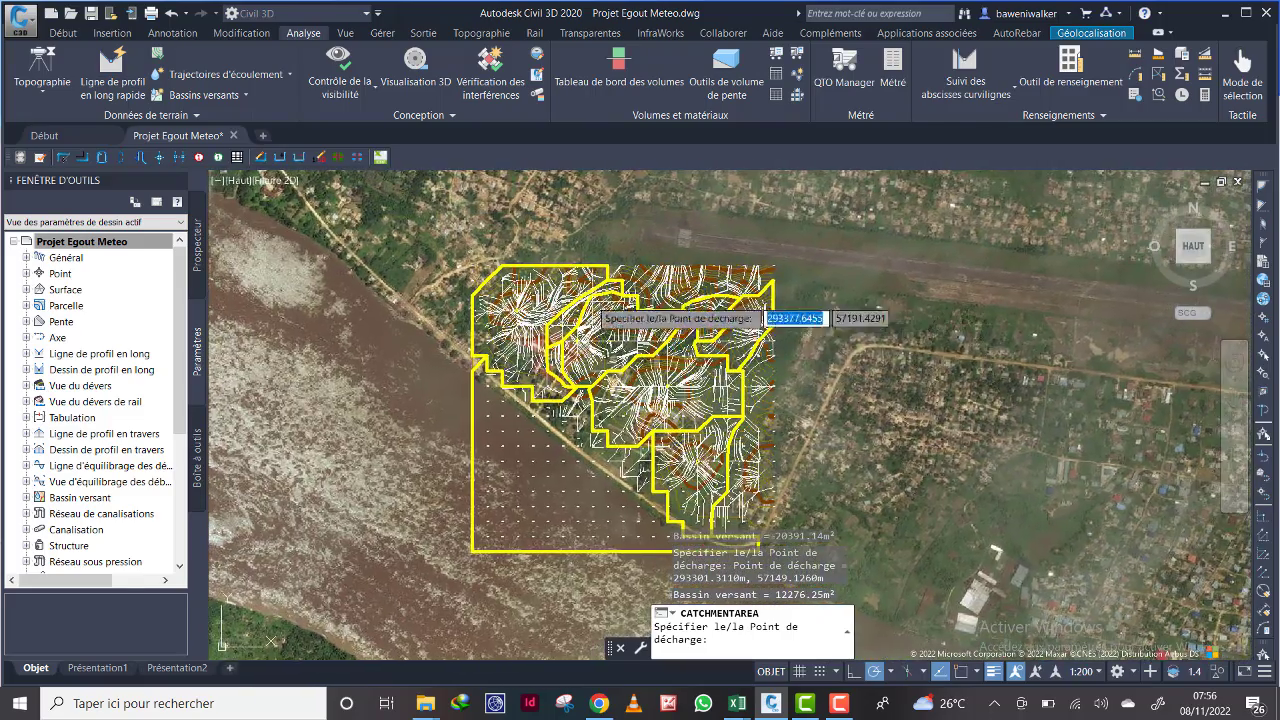
{"action": "scroll", "coordinate": [588, 285], "scroll_direction": "up", "scroll_amount": 2}
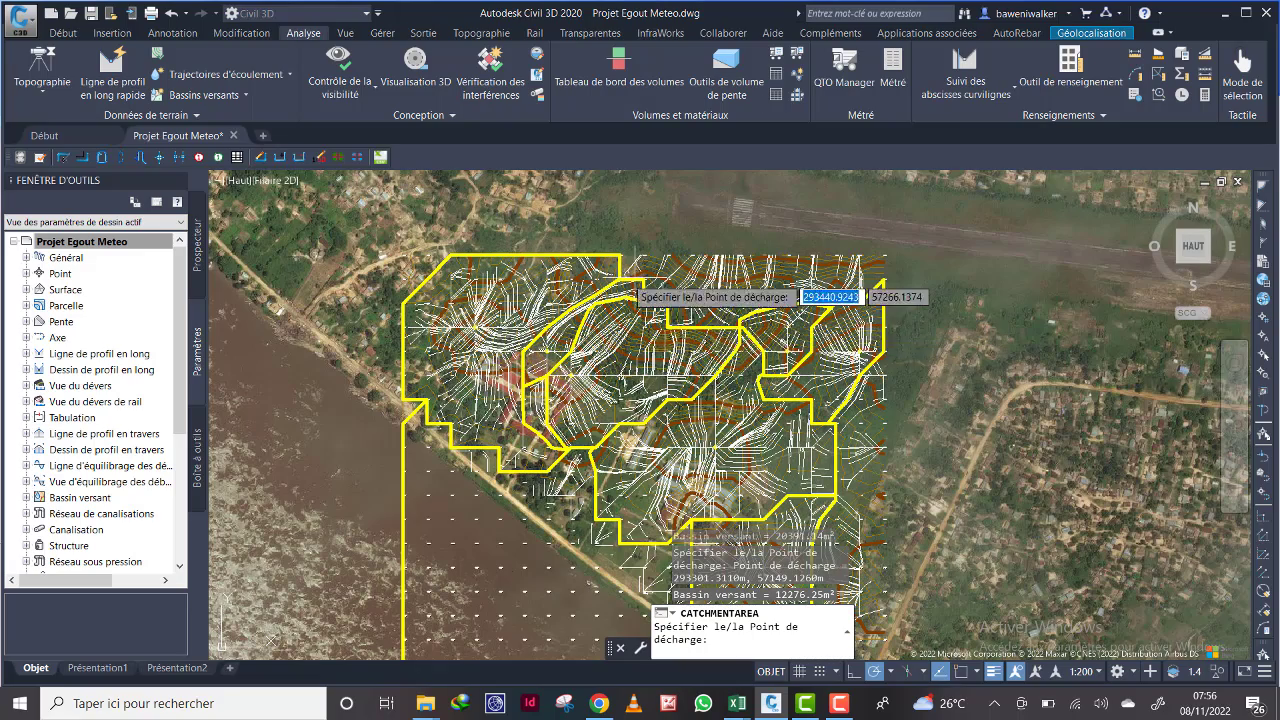
{"action": "middle_click_drag", "start_coordinate": [645, 430], "coordinate": [672, 368]}
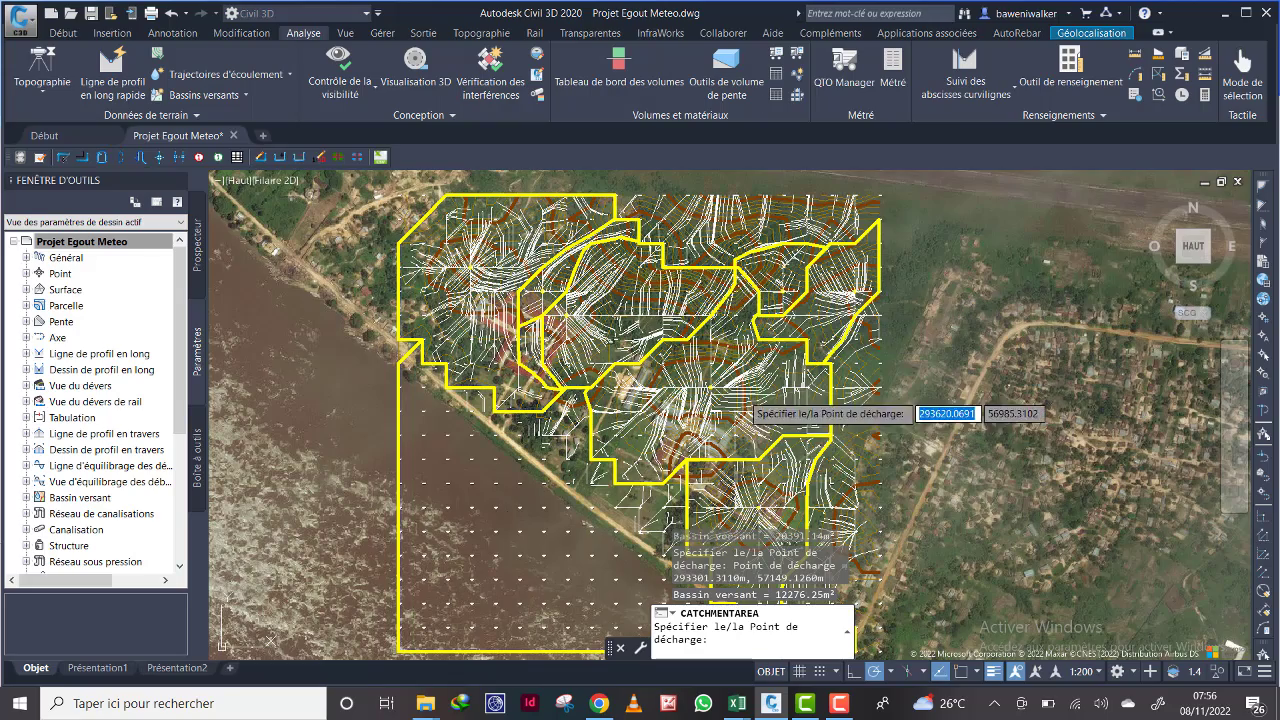
{"action": "middle_click_drag", "start_coordinate": [742, 400], "coordinate": [781, 354]}
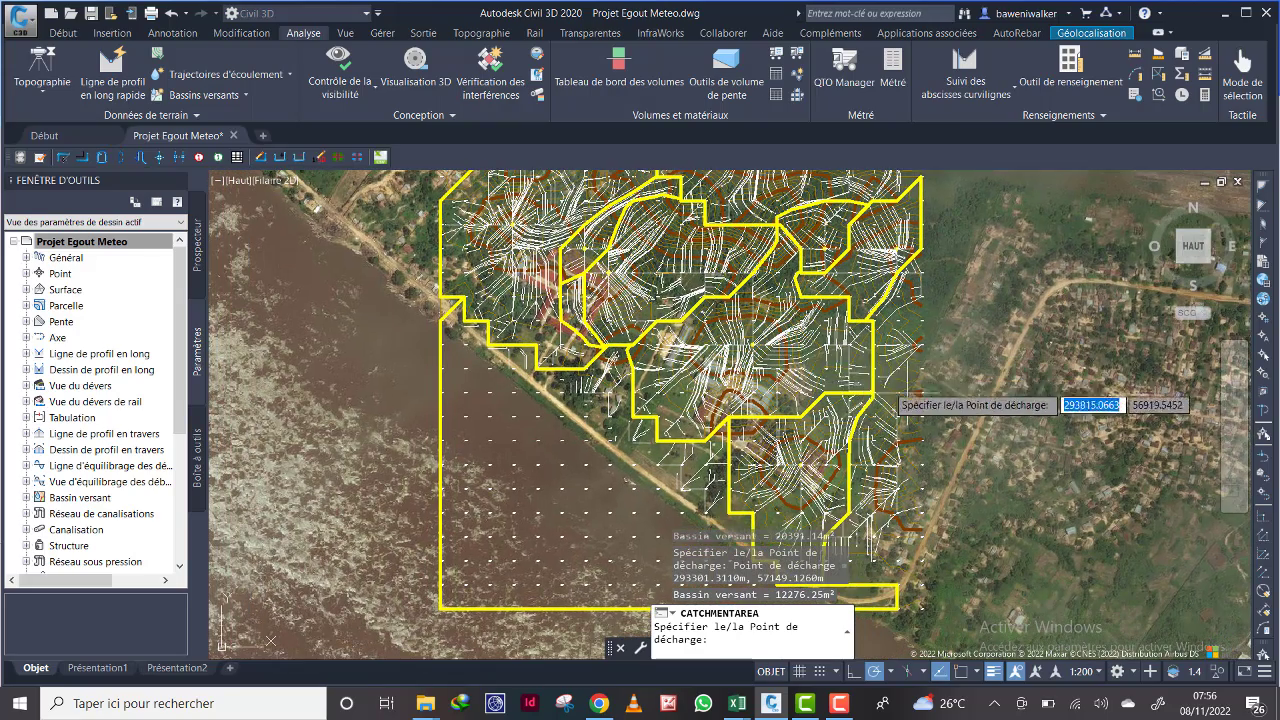
{"action": "scroll", "coordinate": [945, 415], "scroll_direction": "down", "scroll_amount": 2}
{"action": "scroll", "coordinate": [960, 430], "scroll_direction": "up", "scroll_amount": 4}
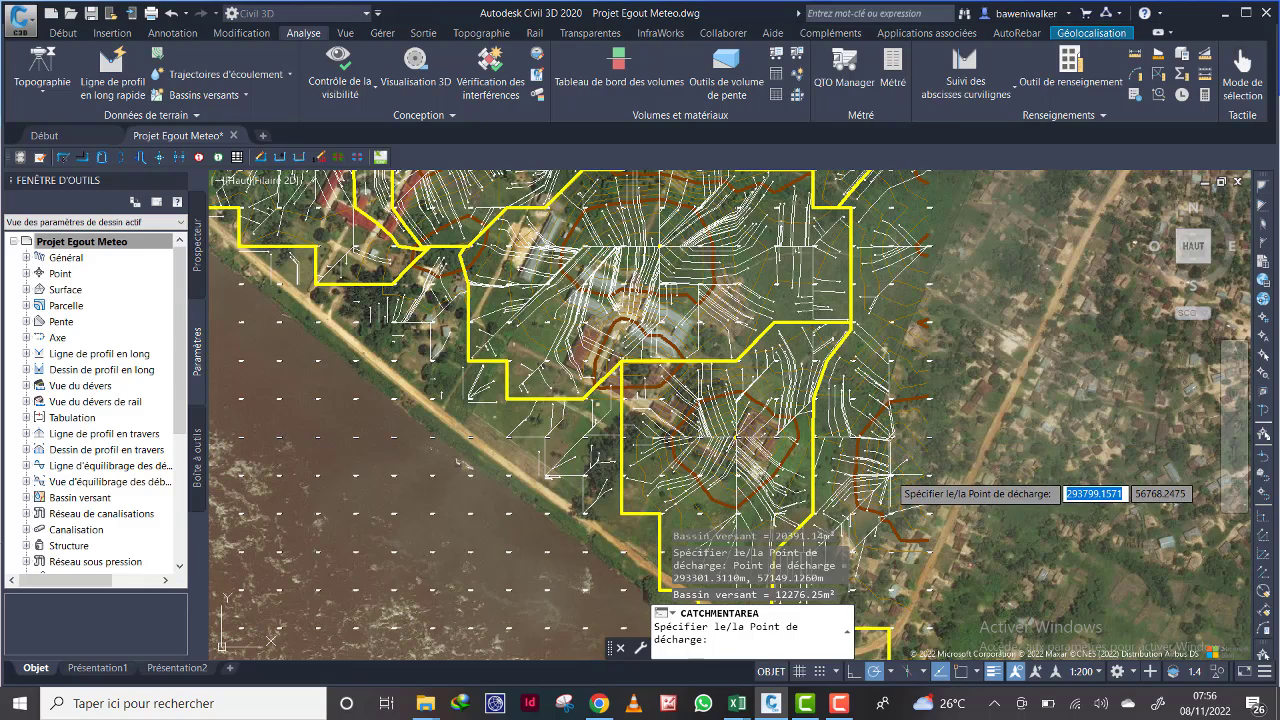
{"action": "left_click", "coordinate": [890, 492]}
Step: Create two small catchments from discharge points on the surface's east edge, between the southeast and northeast catchments
{"action": "scroll", "coordinate": [920, 450], "scroll_direction": "down", "scroll_amount": 2}
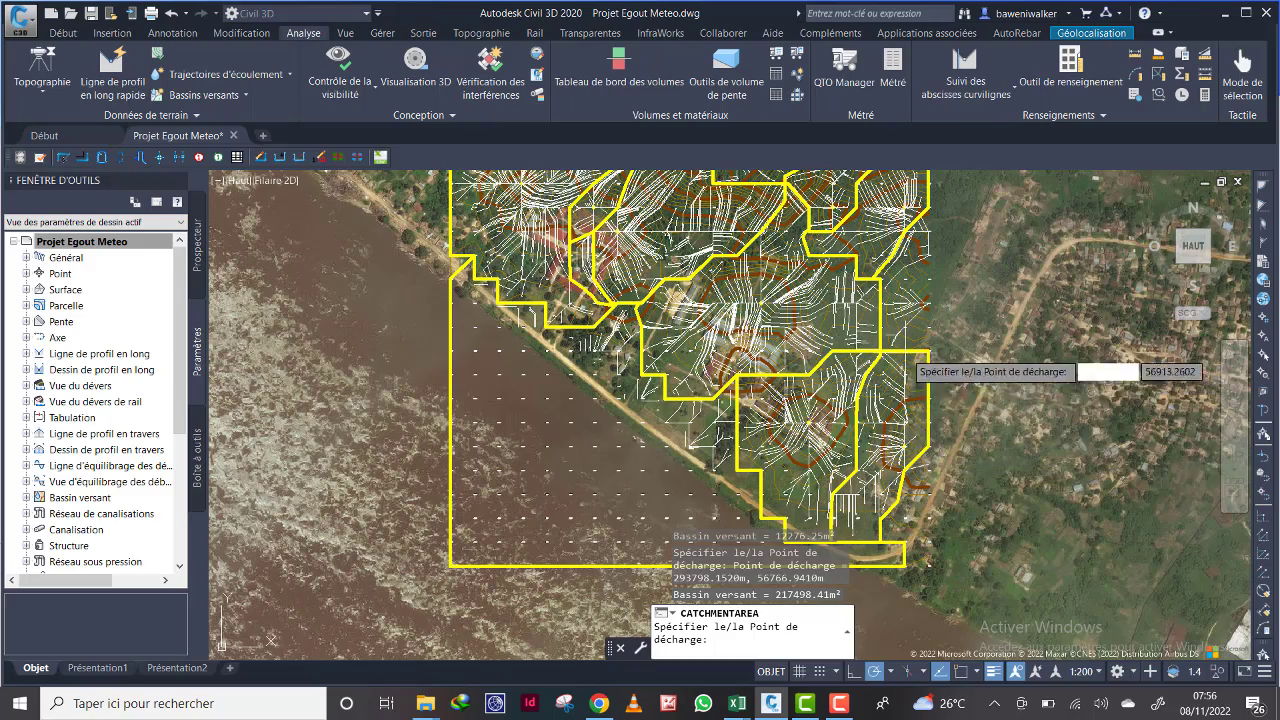
{"action": "middle_click_drag", "start_coordinate": [866, 322], "coordinate": [770, 438]}
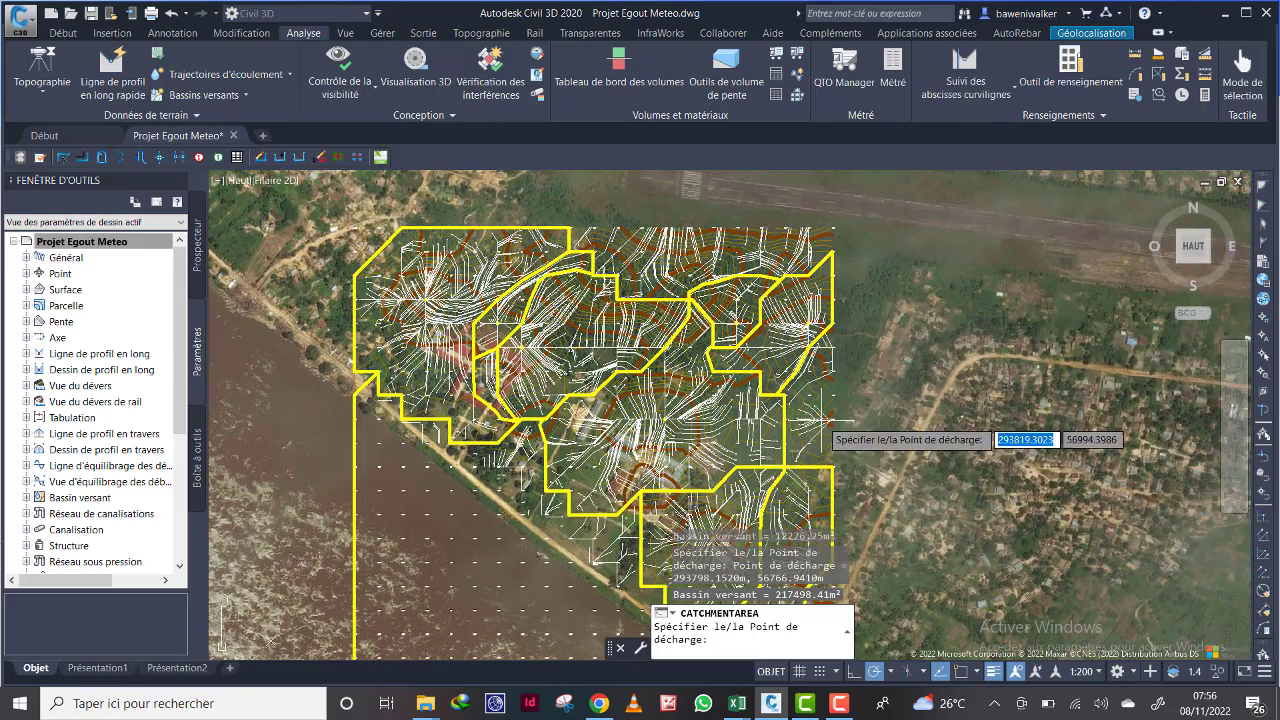
{"action": "left_click", "coordinate": [841, 439]}
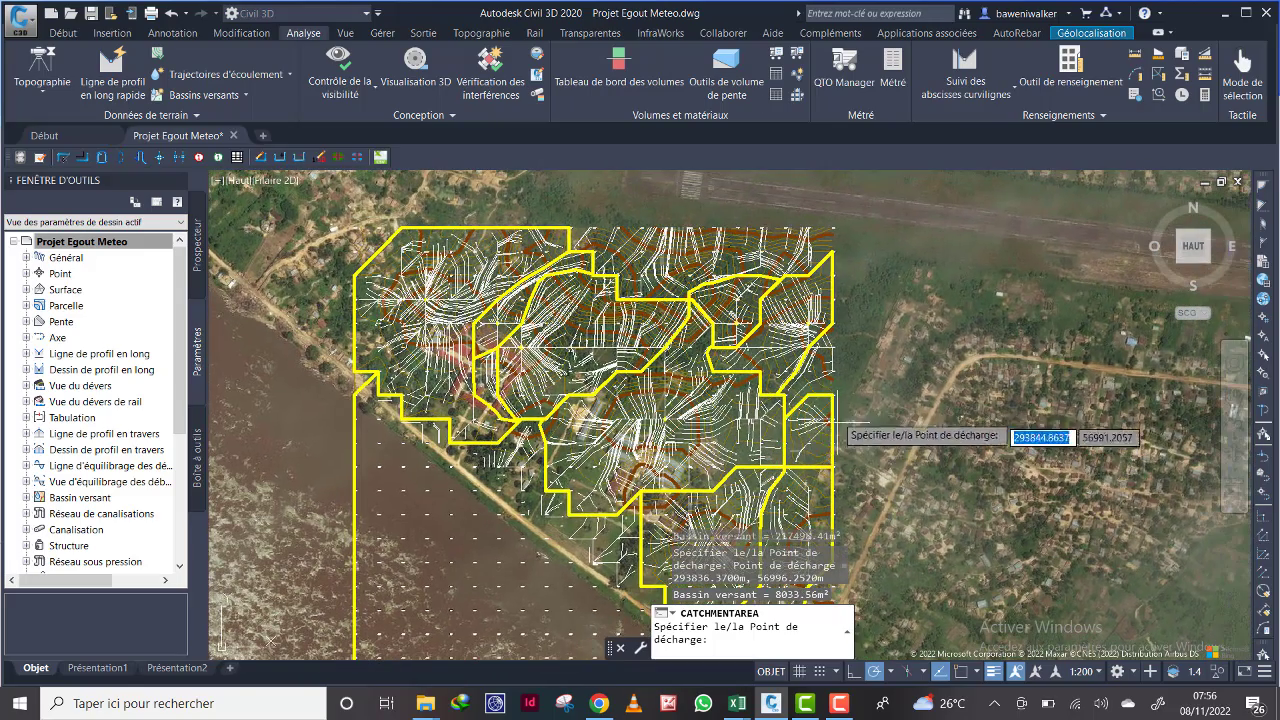
{"action": "scroll", "coordinate": [838, 340], "scroll_direction": "up", "scroll_amount": 2}
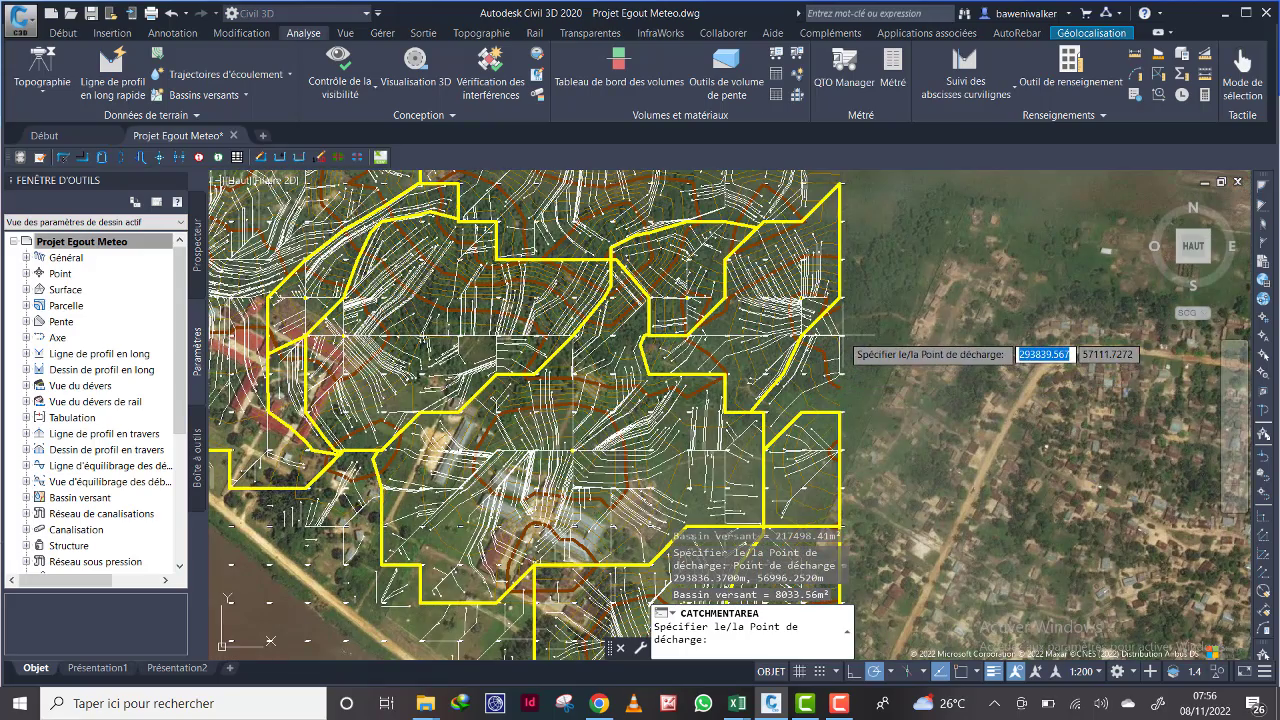
{"action": "left_click", "coordinate": [840, 337]}
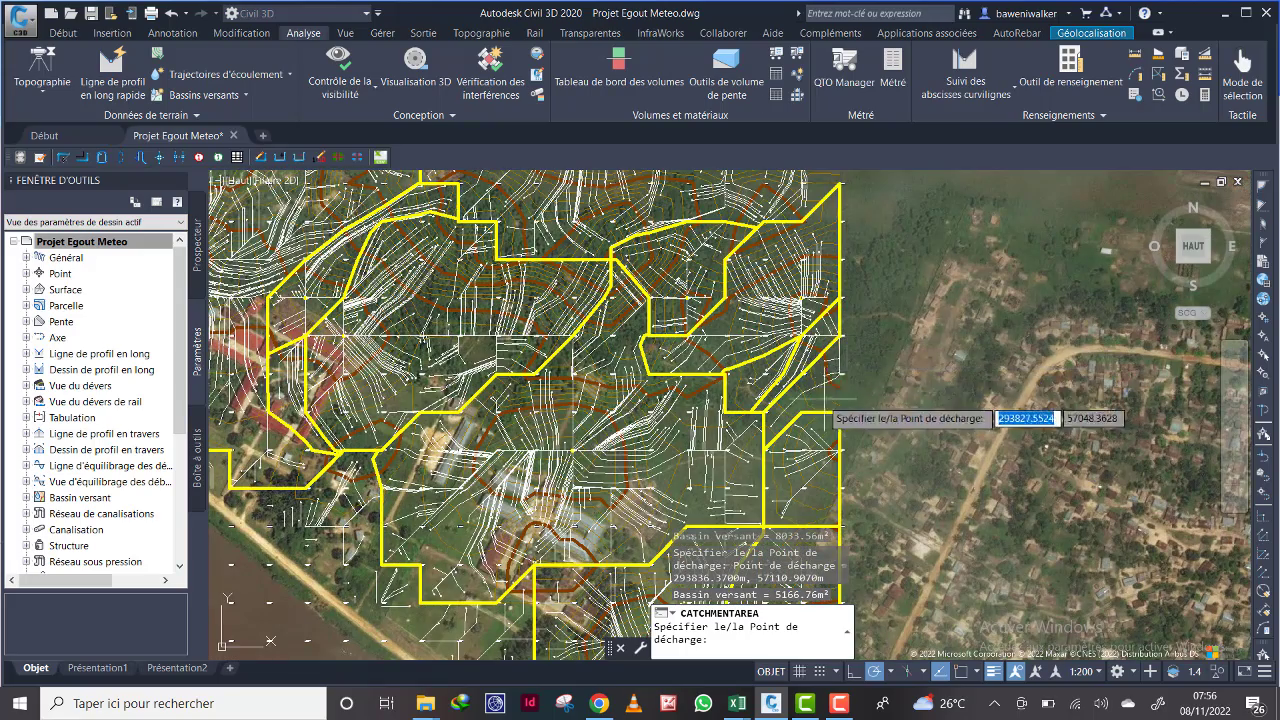
Step: Check the surface for remaining discharge points and end the catchment area command
{"action": "scroll", "coordinate": [830, 412], "scroll_direction": "down", "scroll_amount": 4}
{"action": "middle_click_drag", "start_coordinate": [838, 439], "coordinate": [826, 377]}
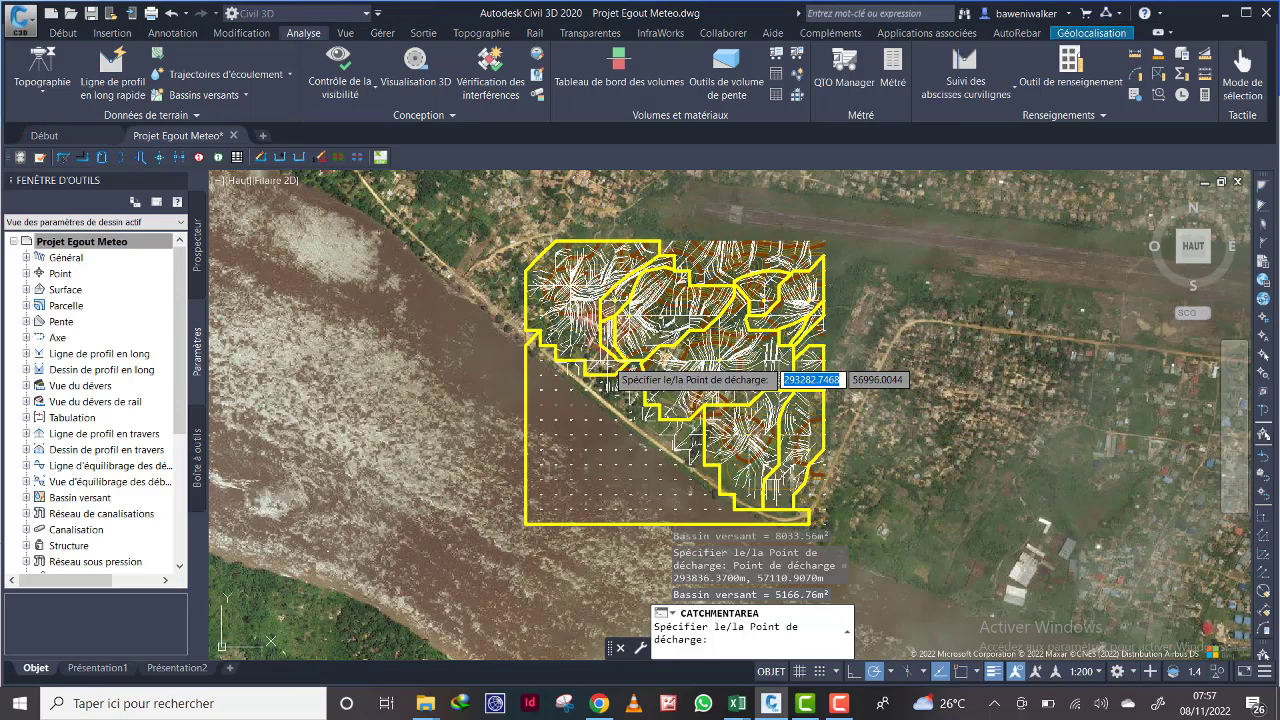
{"action": "scroll", "coordinate": [576, 360], "scroll_direction": "up", "scroll_amount": 5}
{"action": "scroll", "coordinate": [745, 405], "scroll_direction": "down", "scroll_amount": 5}
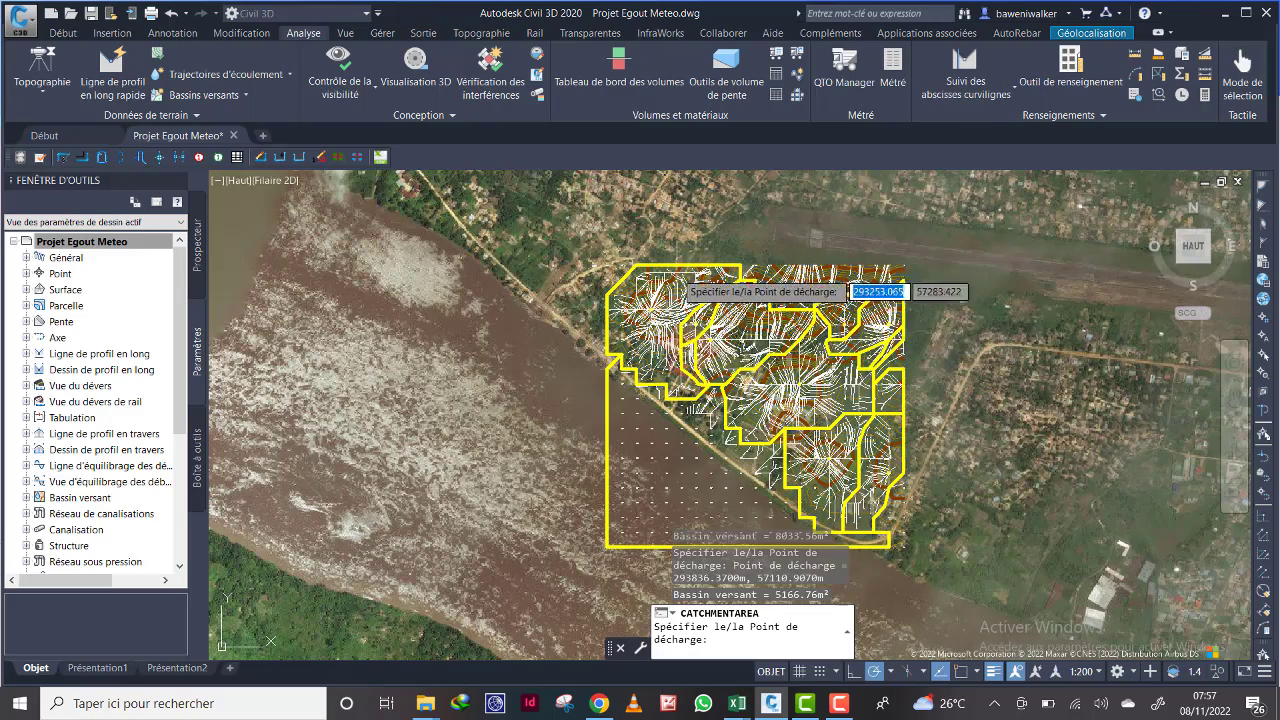
{"action": "scroll", "coordinate": [707, 300], "scroll_direction": "up", "scroll_amount": 2}
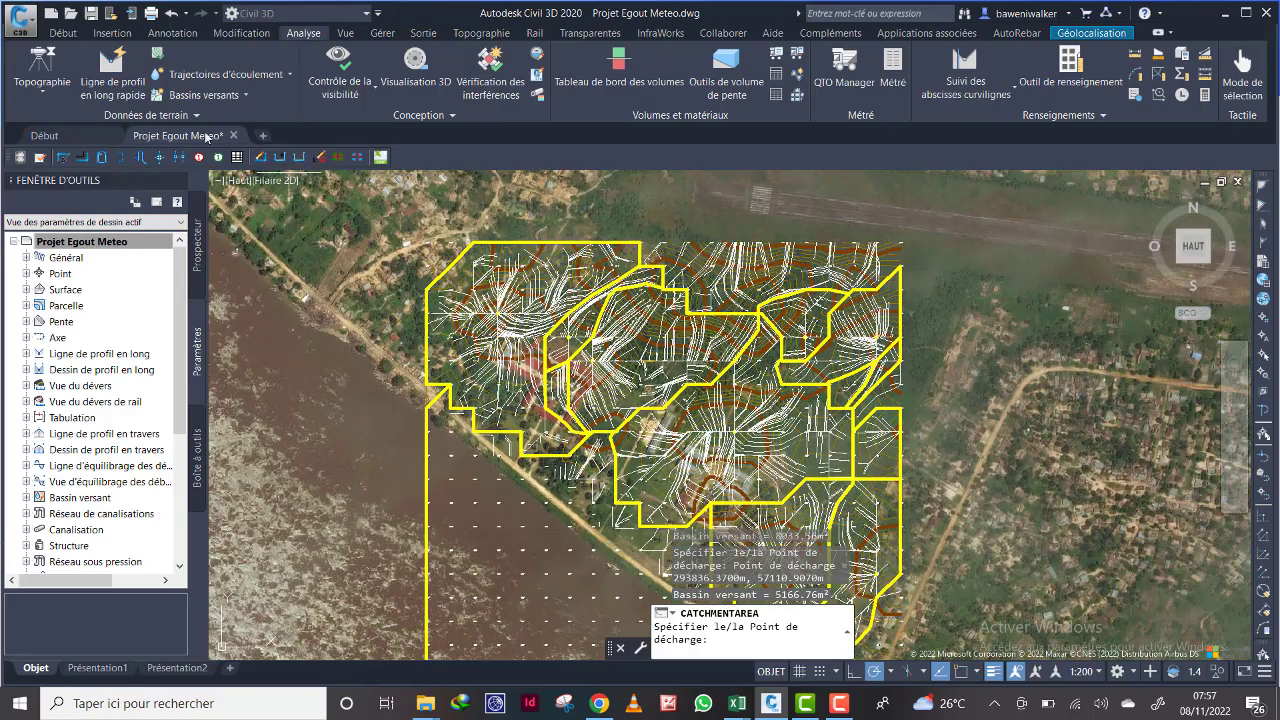
{"action": "key", "text": "Return"}
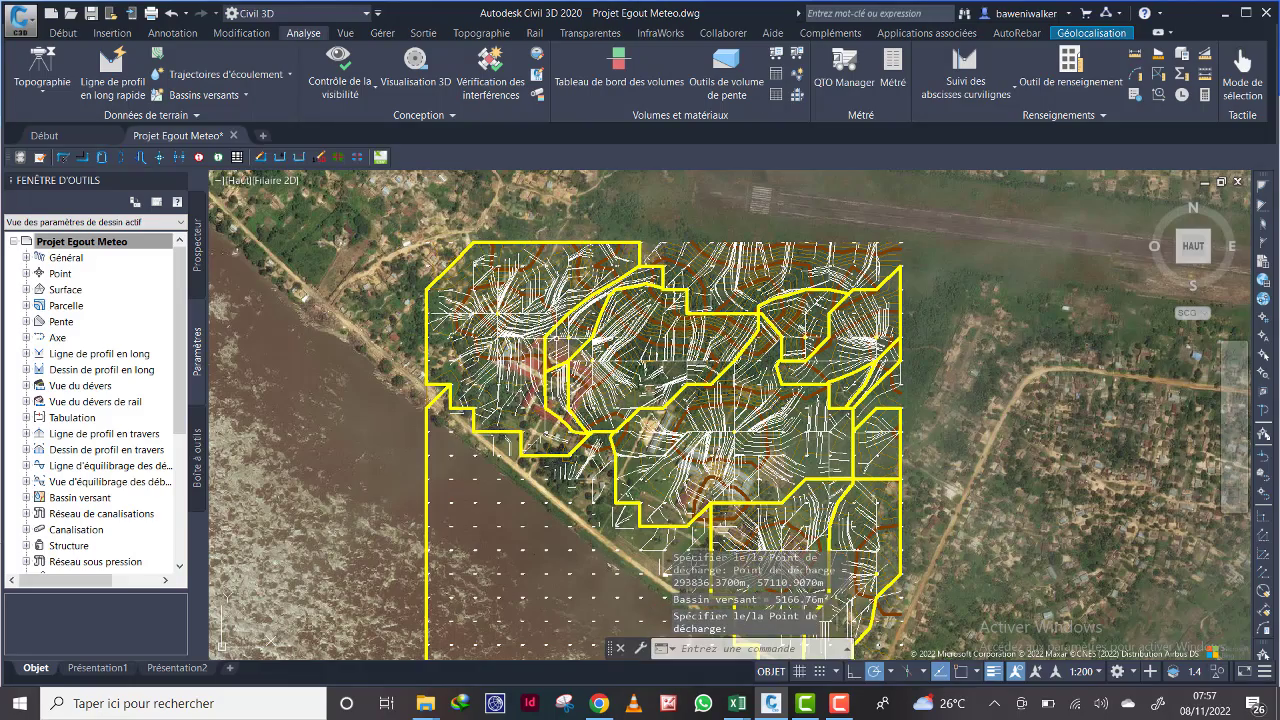
Step: Examine the yellow catchment boundaries against the water drop paths, especially around the red-roofed courtyard and the grey-roofed buildings
{"action": "scroll", "coordinate": [736, 430], "scroll_direction": "up", "scroll_amount": 5}
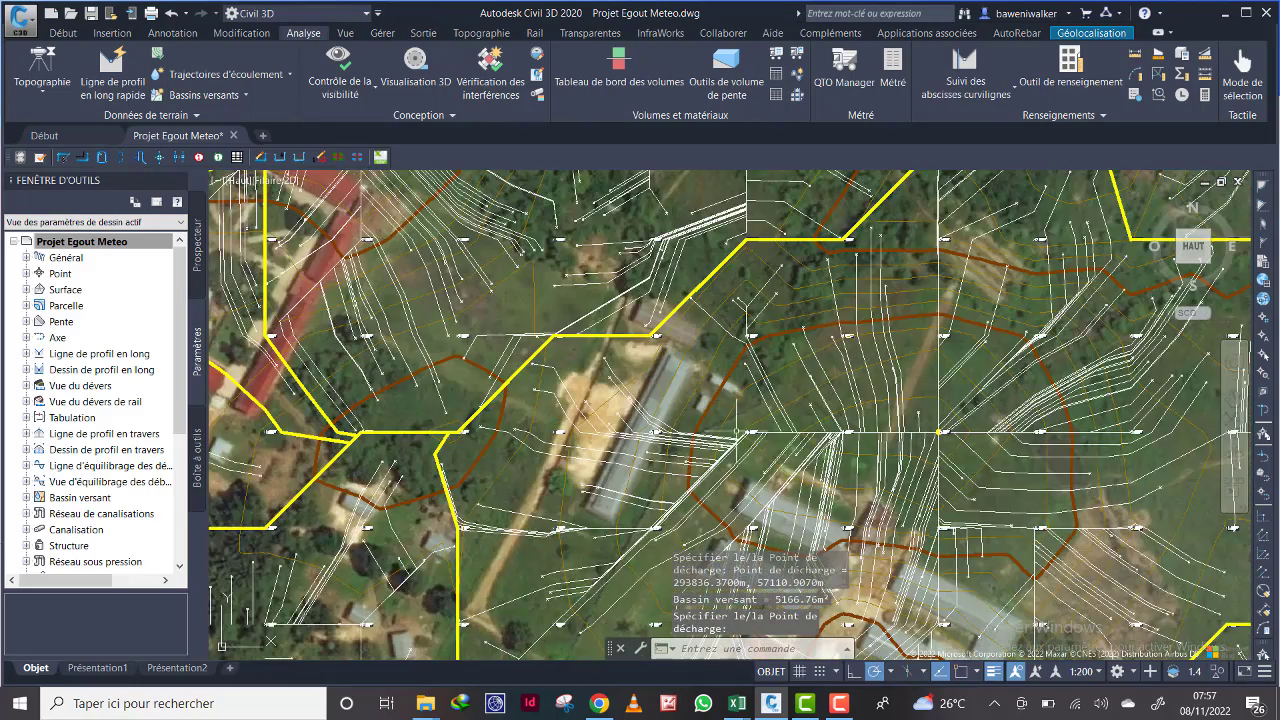
{"action": "scroll", "coordinate": [765, 455], "scroll_direction": "down", "scroll_amount": 6}
{"action": "scroll", "coordinate": [844, 494], "scroll_direction": "up", "scroll_amount": 10}
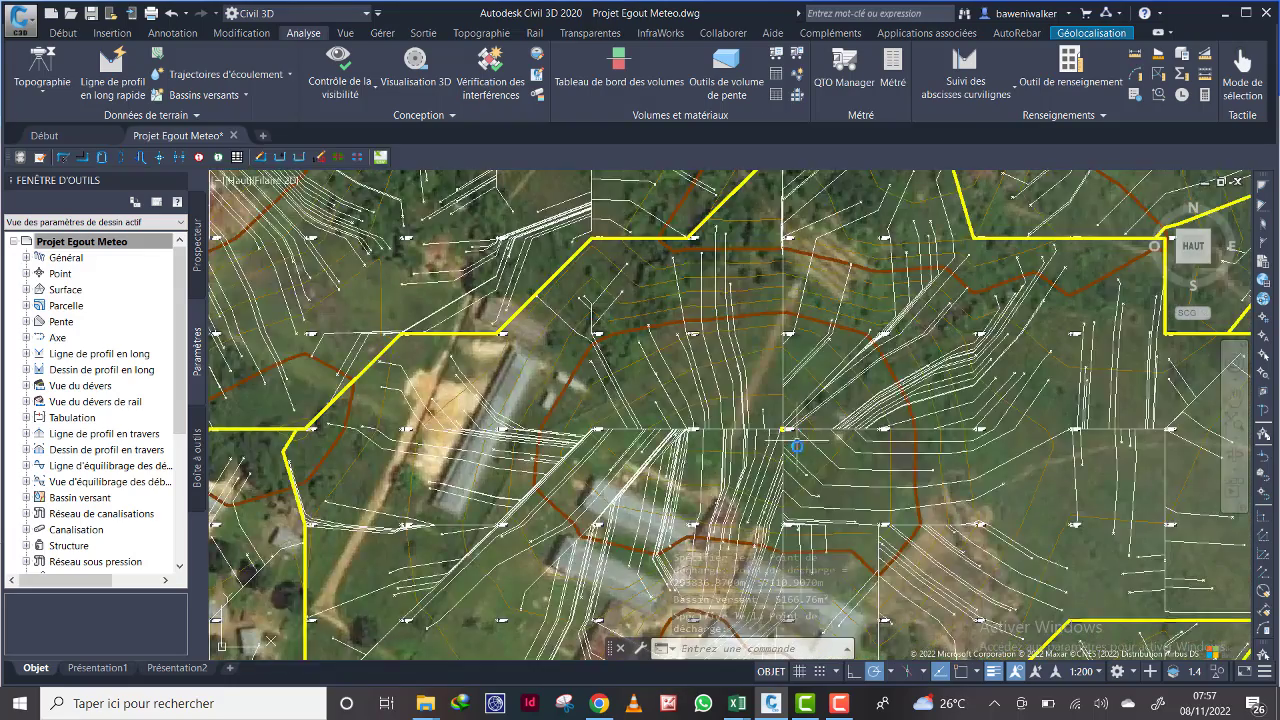
{"action": "scroll", "coordinate": [762, 410], "scroll_direction": "down", "scroll_amount": 4}
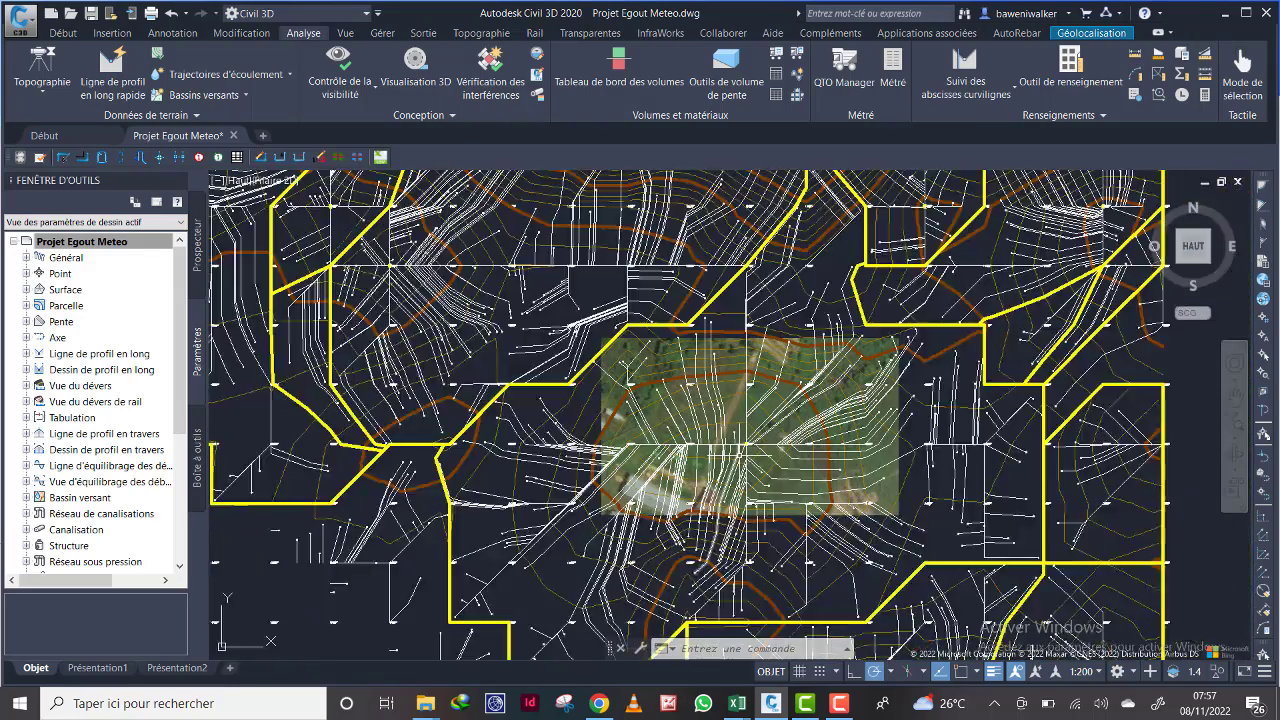
{"action": "scroll", "coordinate": [783, 438], "scroll_direction": "down", "scroll_amount": 2}
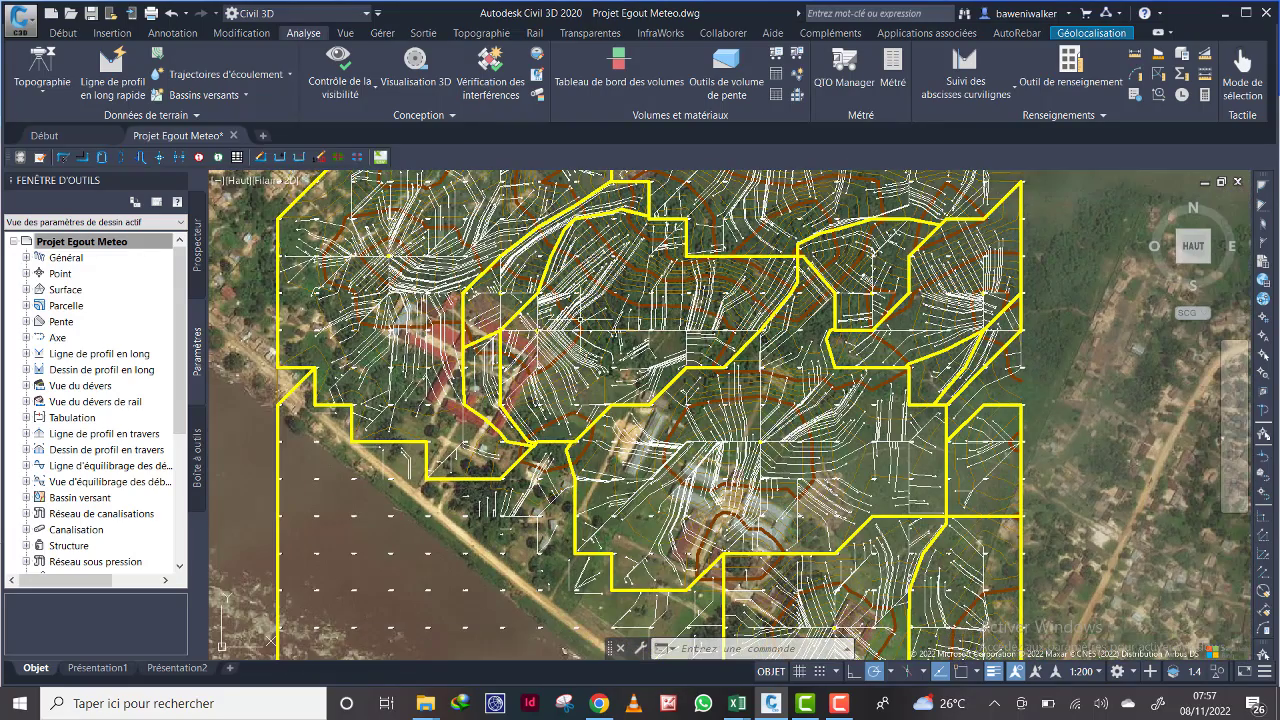
{"action": "scroll", "coordinate": [540, 328], "scroll_direction": "up", "scroll_amount": 5}
{"action": "scroll", "coordinate": [560, 338], "scroll_direction": "down", "scroll_amount": 3}
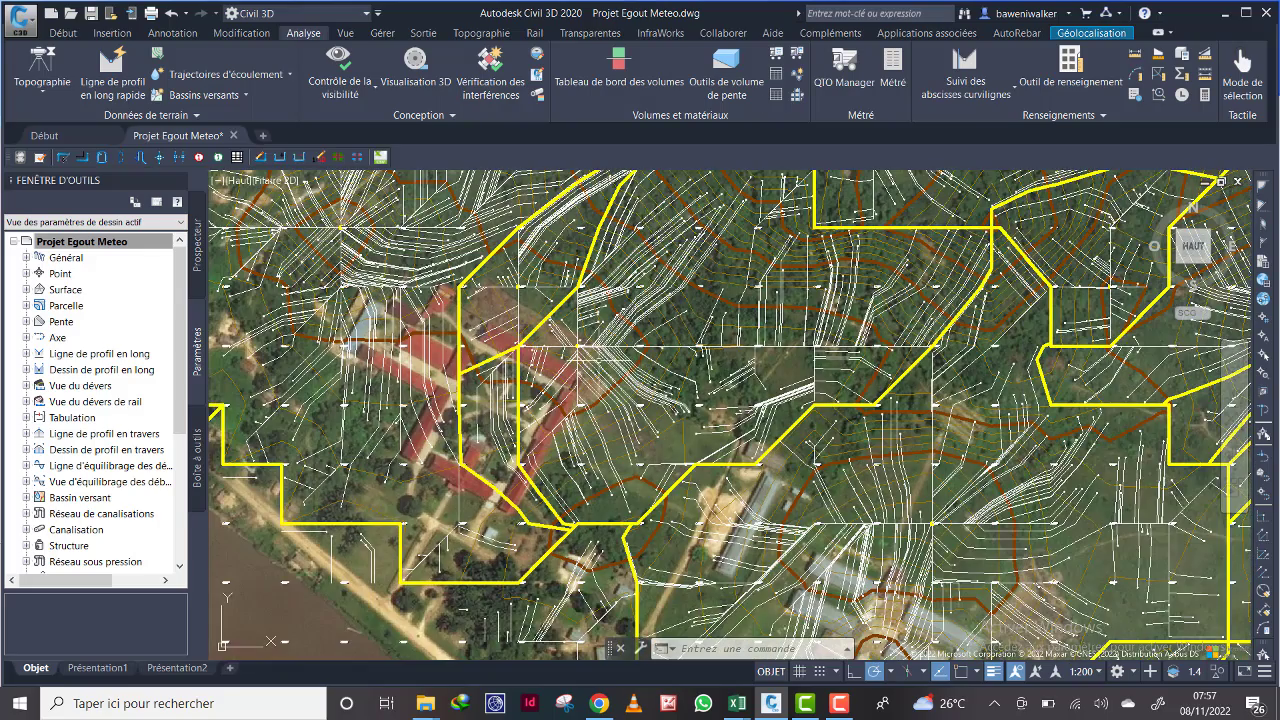
{"action": "scroll", "coordinate": [535, 288], "scroll_direction": "down", "scroll_amount": 3}
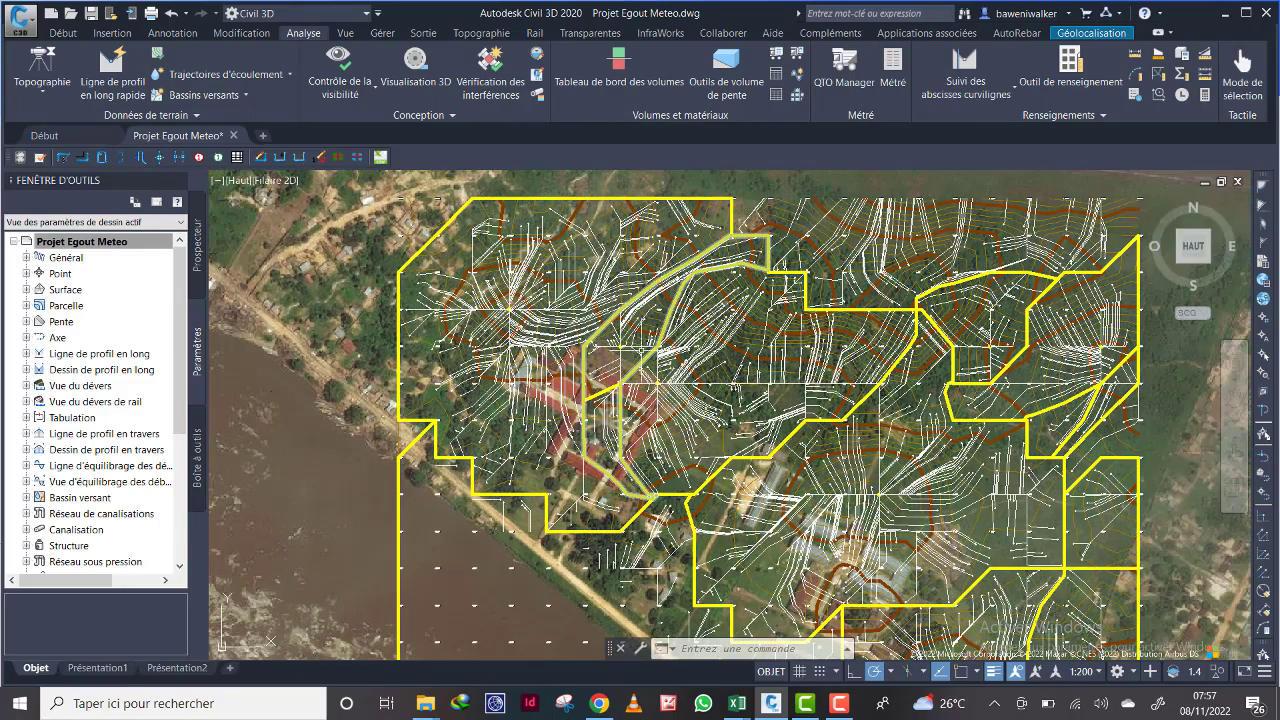
{"action": "scroll", "coordinate": [610, 325], "scroll_direction": "up", "scroll_amount": 4}
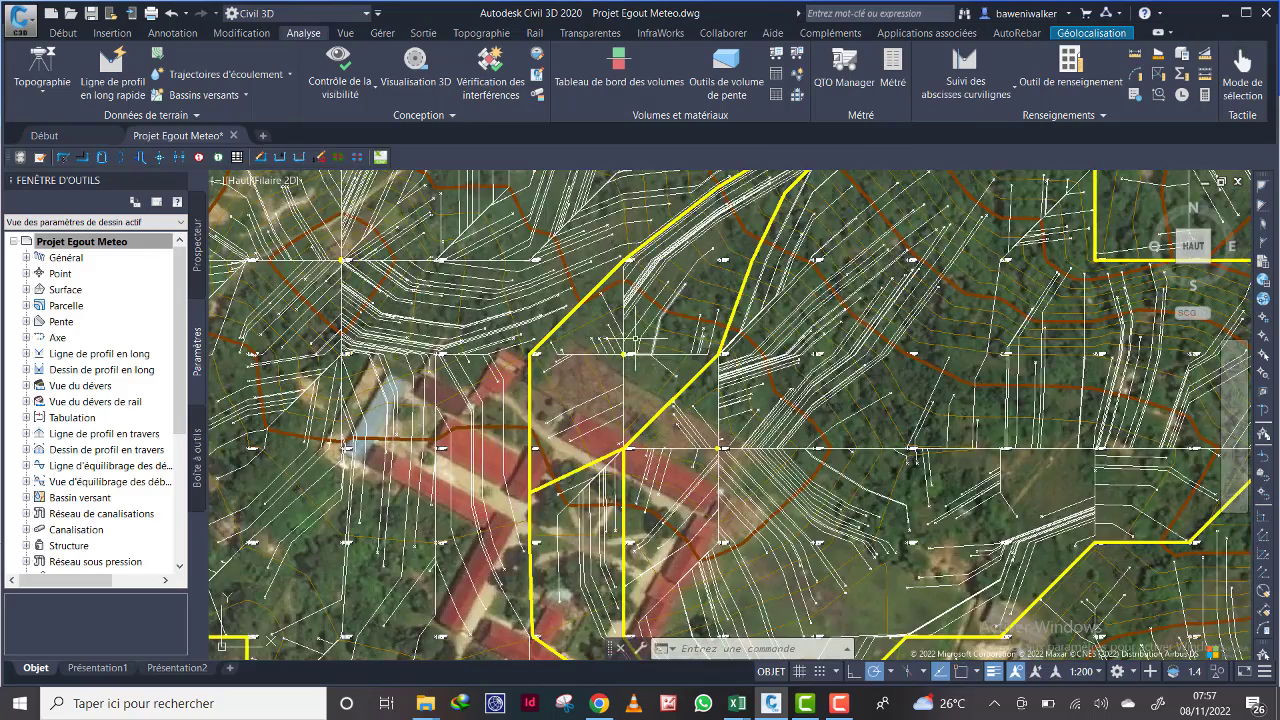
{"action": "scroll", "coordinate": [640, 340], "scroll_direction": "down", "scroll_amount": 4}
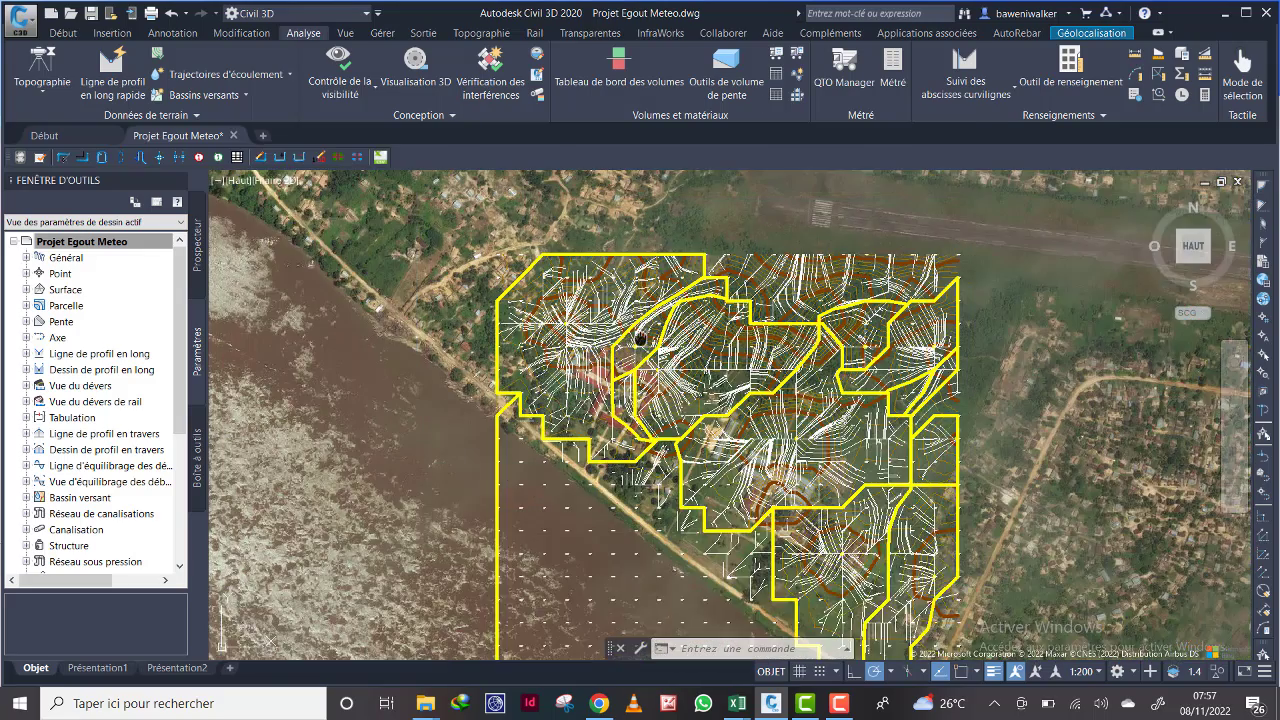
{"action": "scroll", "coordinate": [640, 340], "scroll_direction": "up", "scroll_amount": 1}
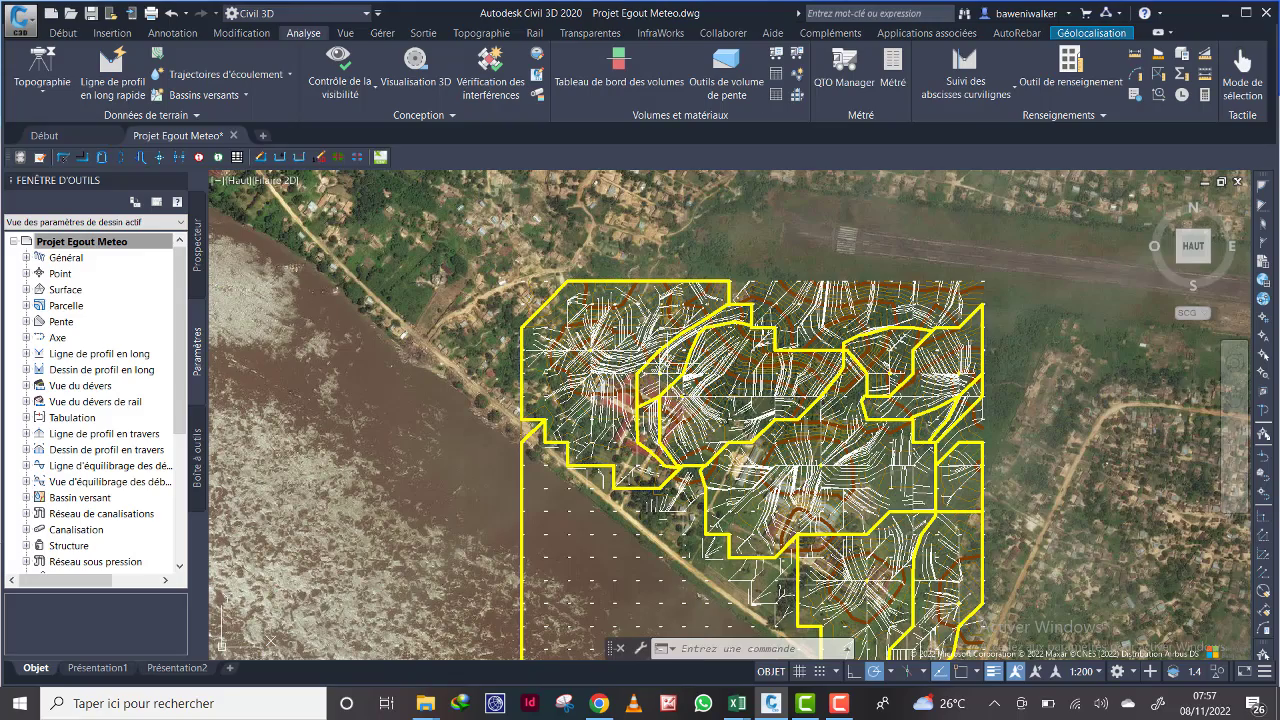
{"action": "scroll", "coordinate": [656, 400], "scroll_direction": "up", "scroll_amount": 3}
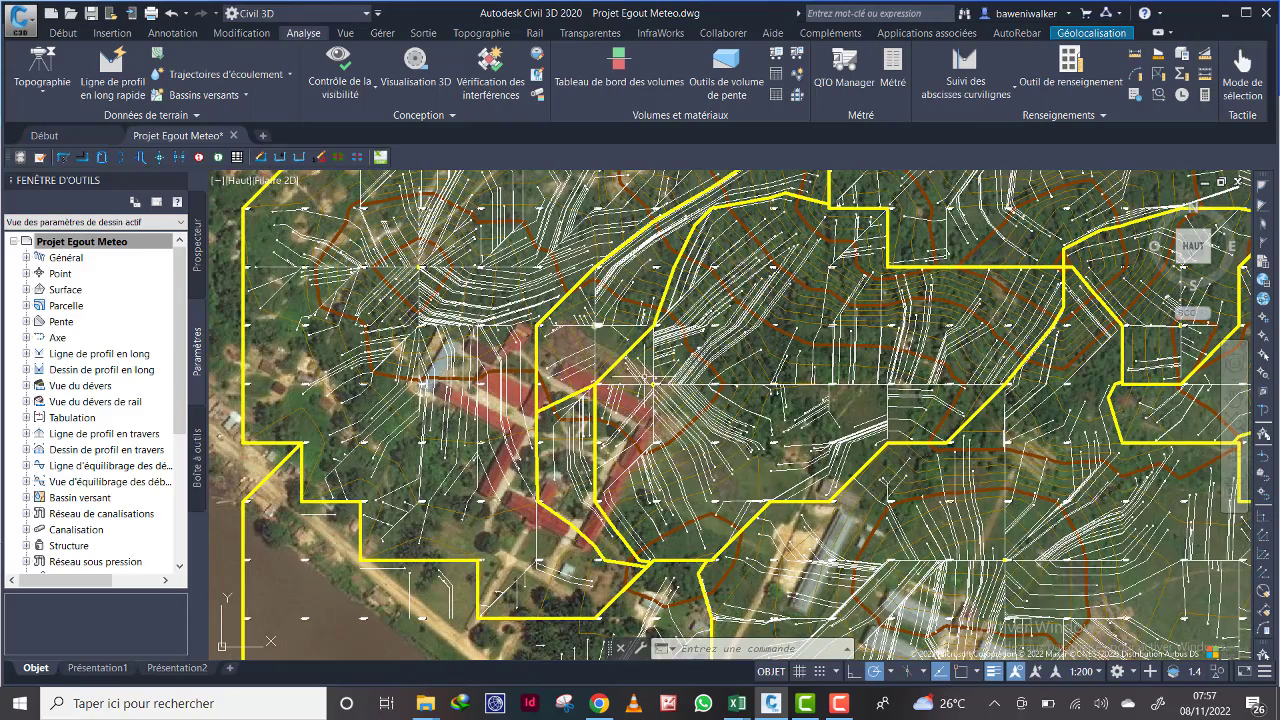
{"action": "middle_click_drag", "start_coordinate": [654, 384], "coordinate": [717, 426]}
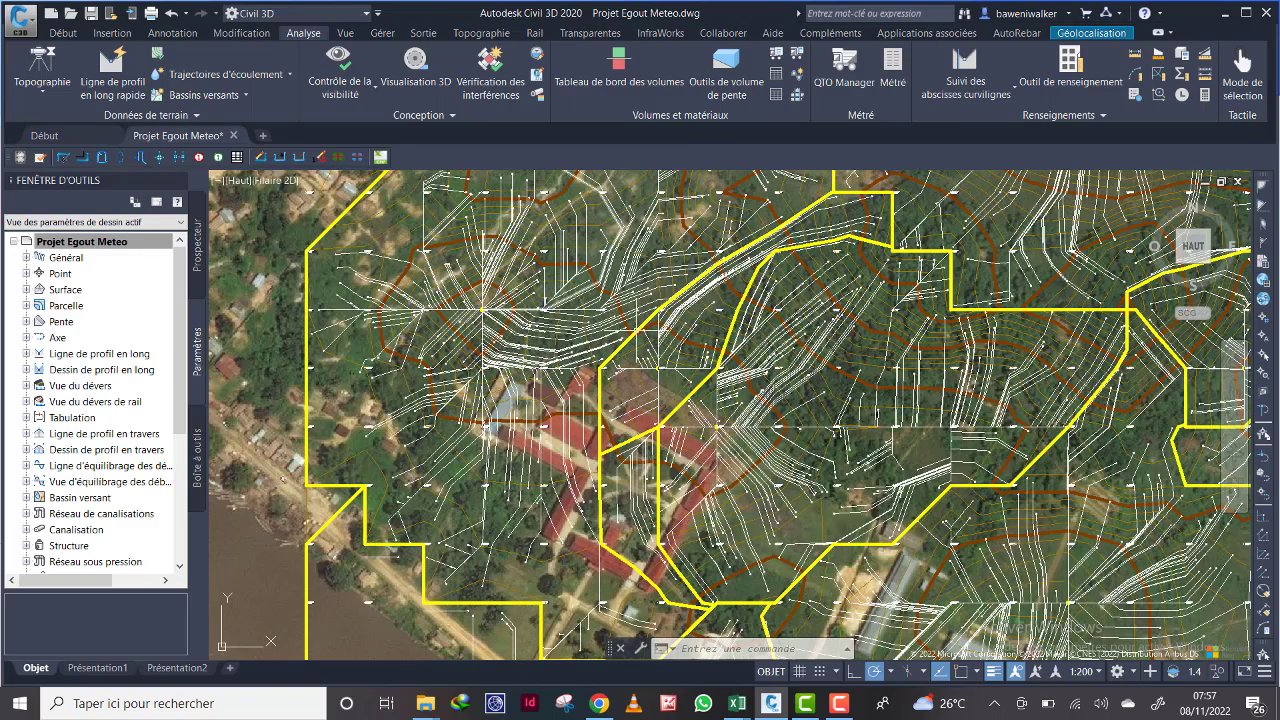
{"action": "scroll", "coordinate": [656, 368], "scroll_direction": "down", "scroll_amount": 1}
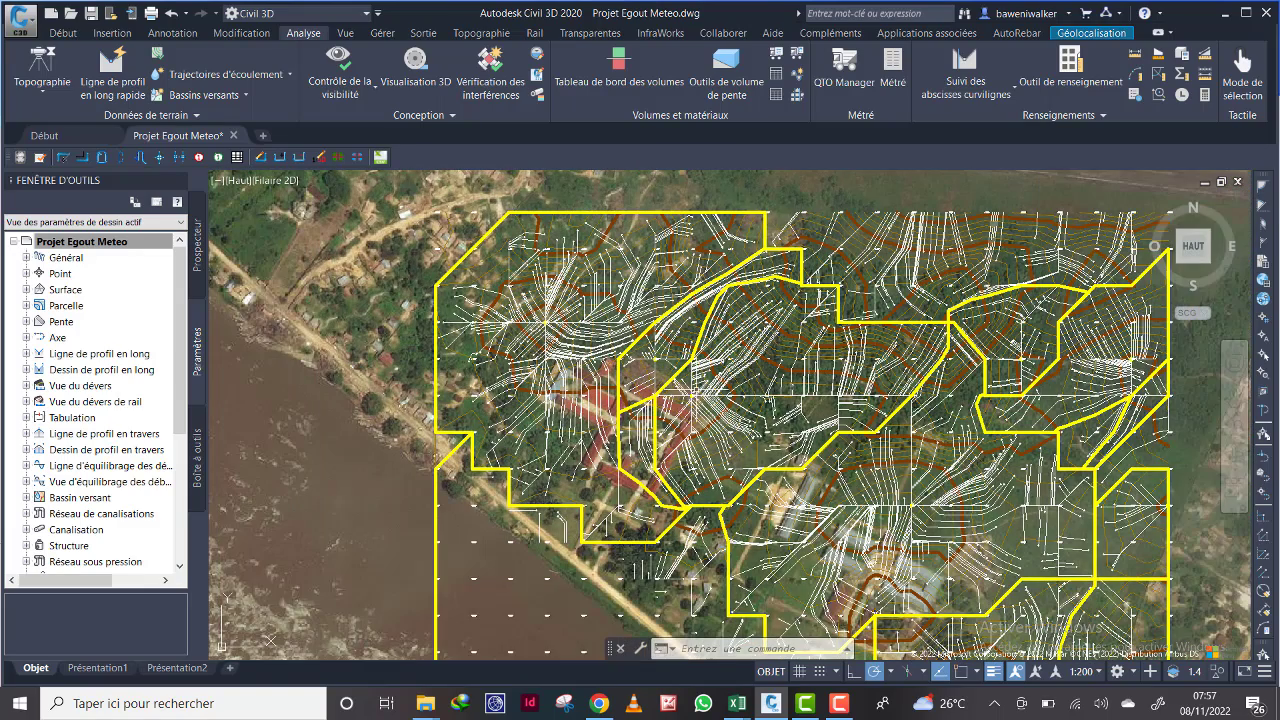
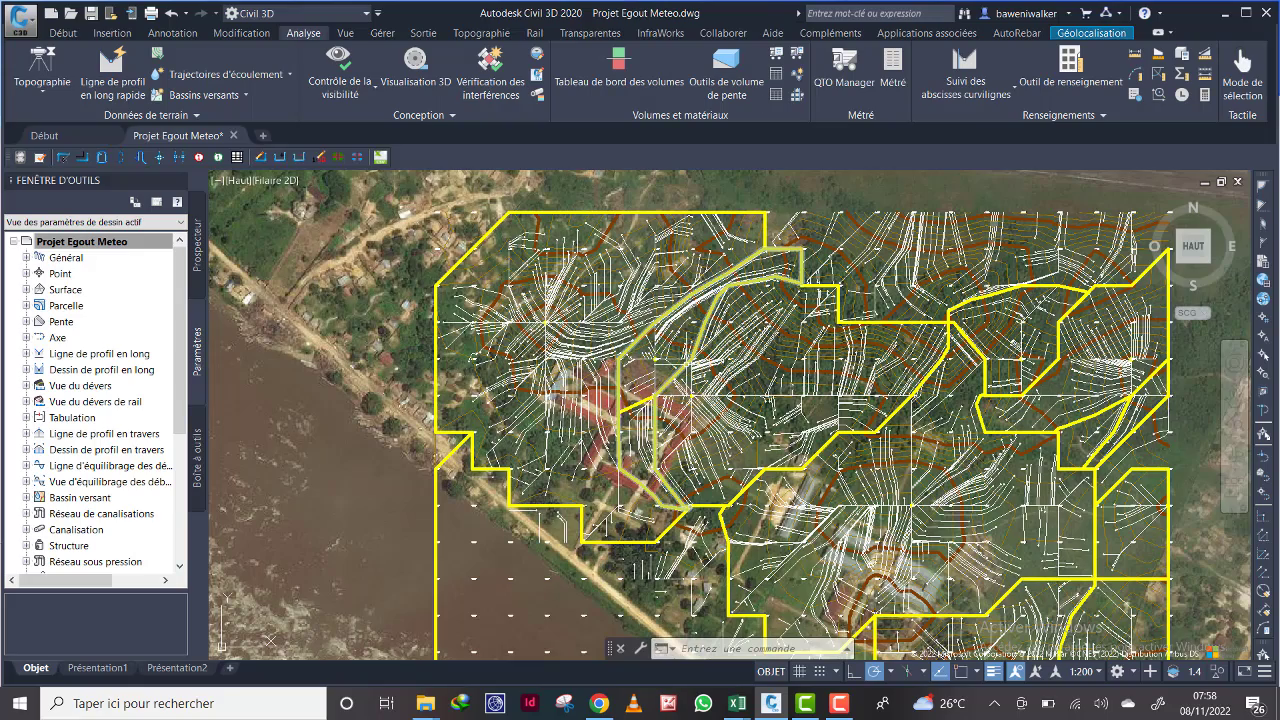
{"action": "mouse_move", "coordinate": [686, 422]}
{"action": "middle_mouse_down"}
{"action": "mouse_move", "coordinate": [698, 348]}
{"action": "mouse_move", "coordinate": [677, 437]}
{"action": "middle_mouse_up"}
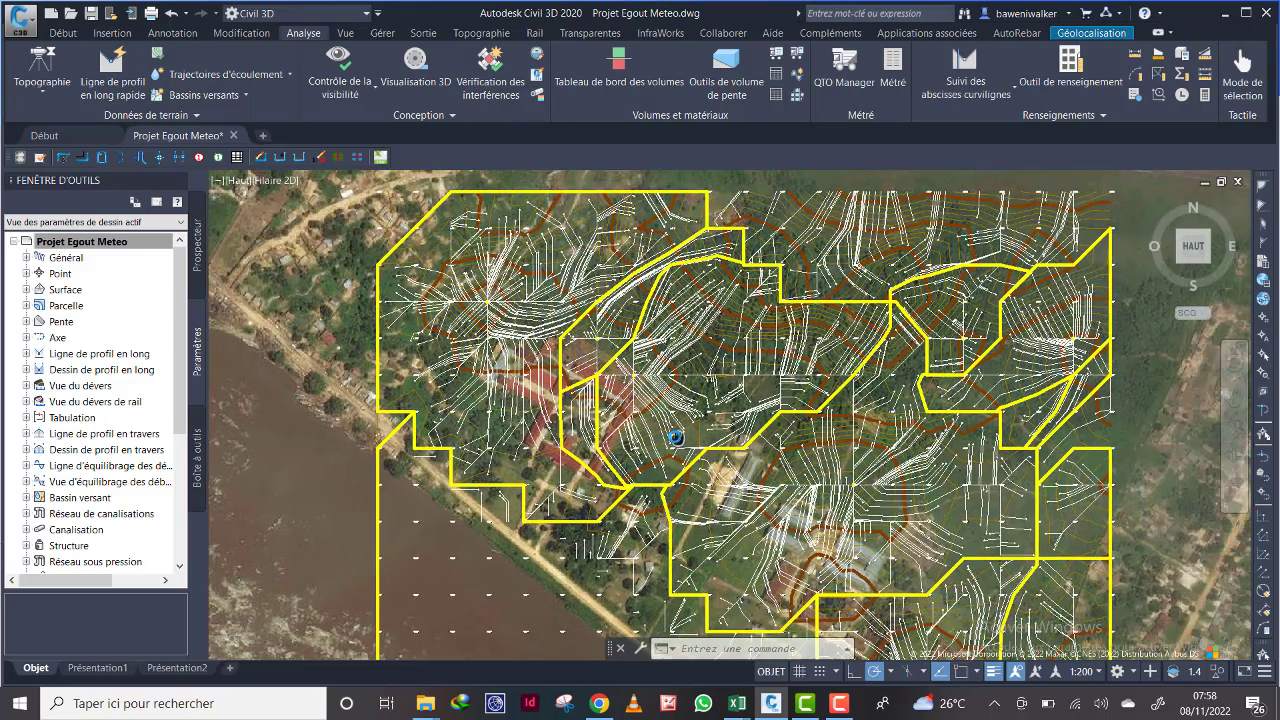
{"action": "scroll", "coordinate": [672, 418], "scroll_direction": "down", "scroll_amount": 2}
{"action": "middle_click_drag", "start_coordinate": [656, 380], "coordinate": [628, 347]}
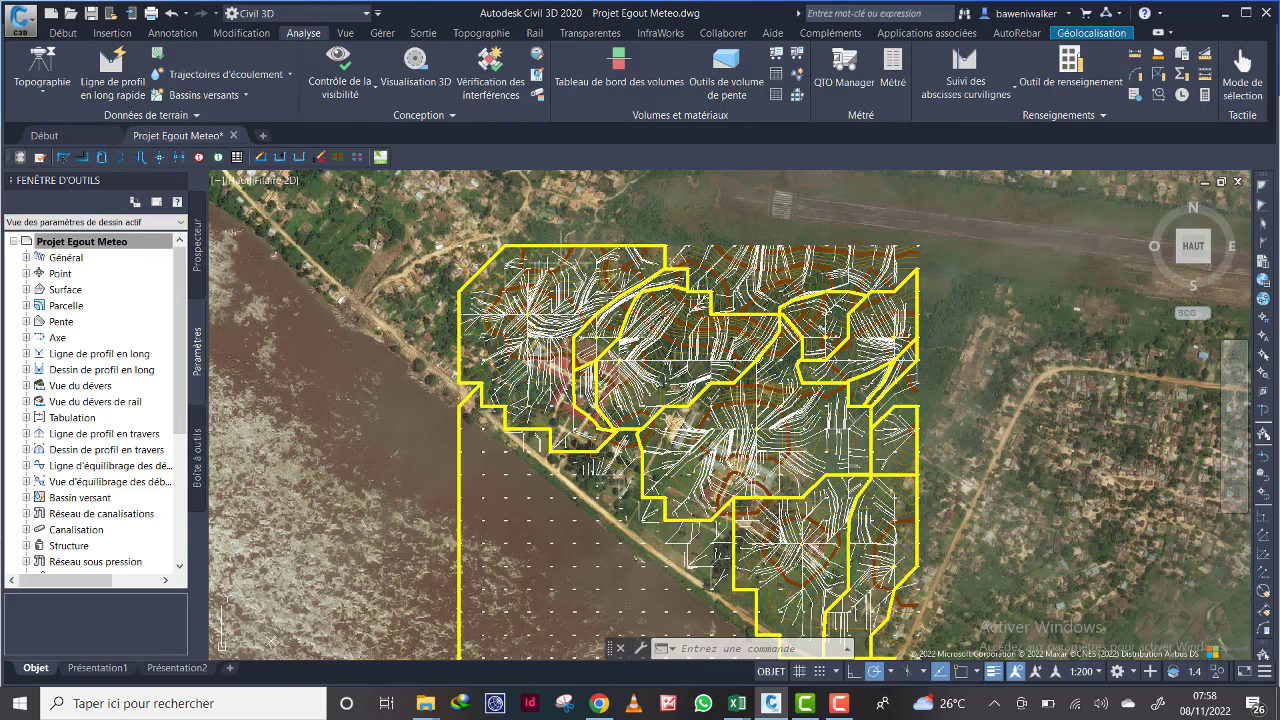
{"action": "scroll", "coordinate": [541, 342], "scroll_direction": "up", "scroll_amount": 2}
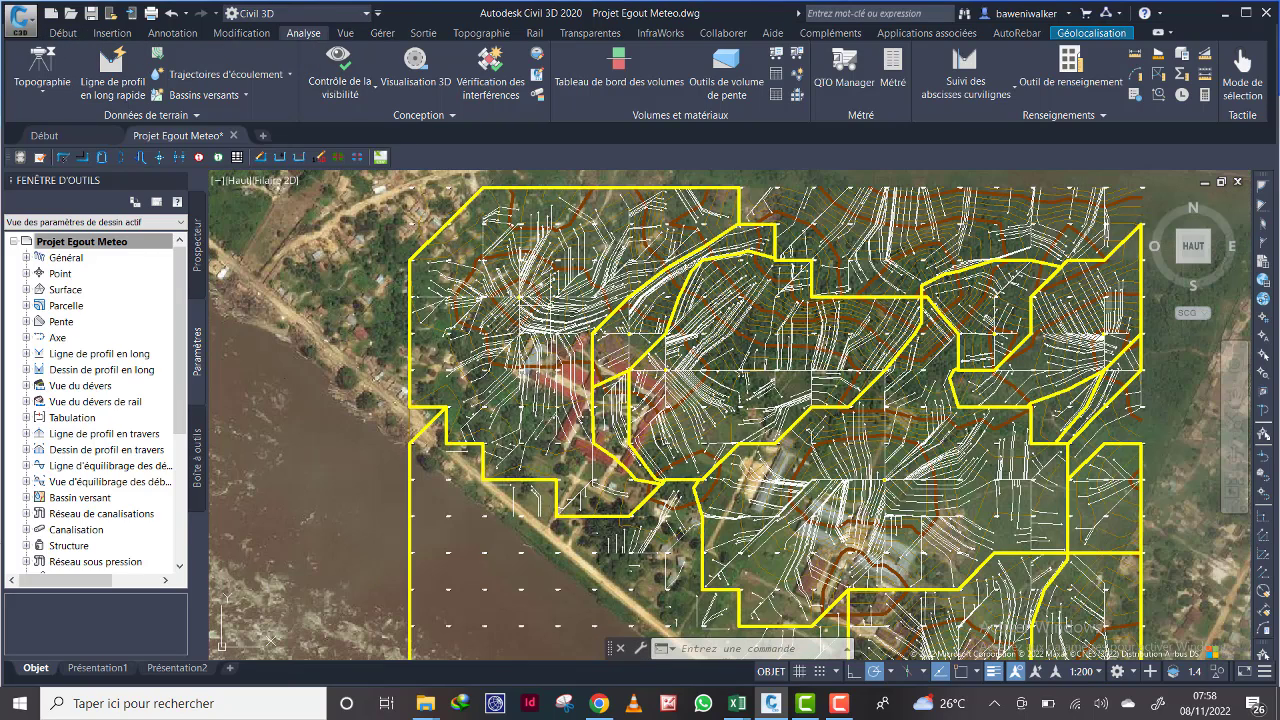
{"action": "middle_click_drag", "start_coordinate": [560, 303], "coordinate": [574, 321]}
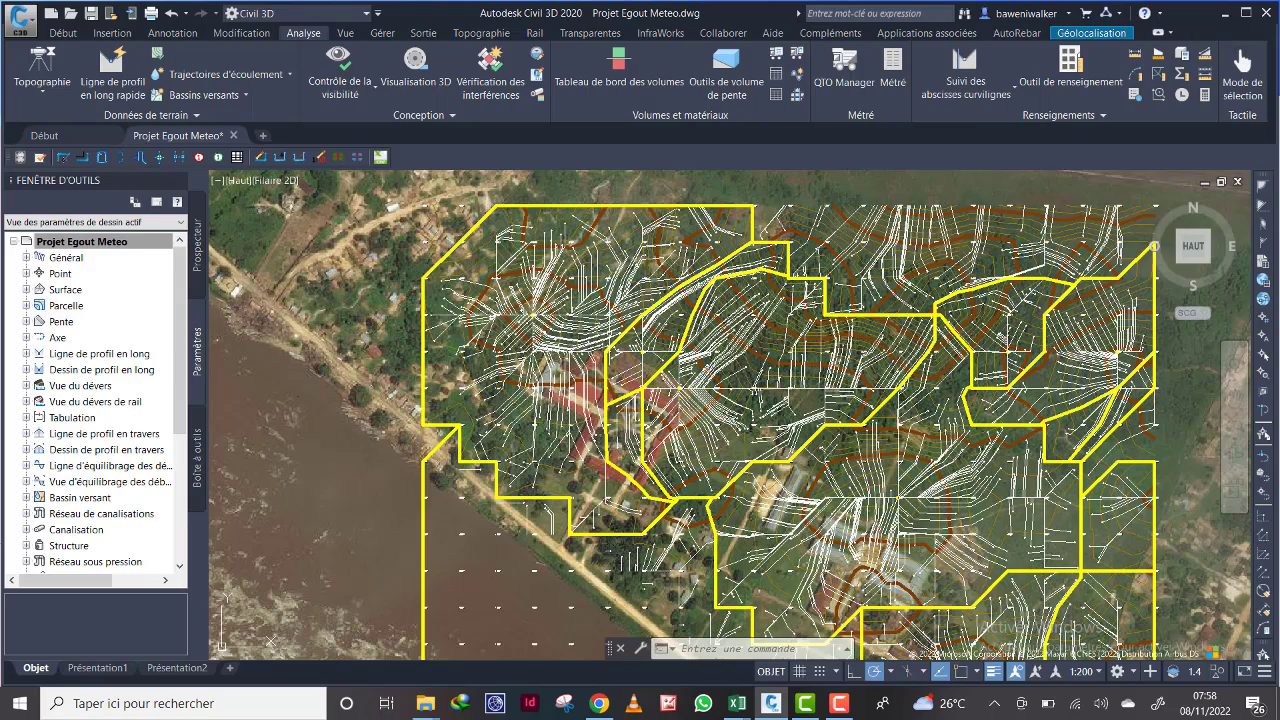
Step: Examine the yellow catchment boundaries south of the red-roofed courtyard, between the buildings and the riverside road
{"action": "scroll", "coordinate": [604, 516], "scroll_direction": "up", "scroll_amount": 2}
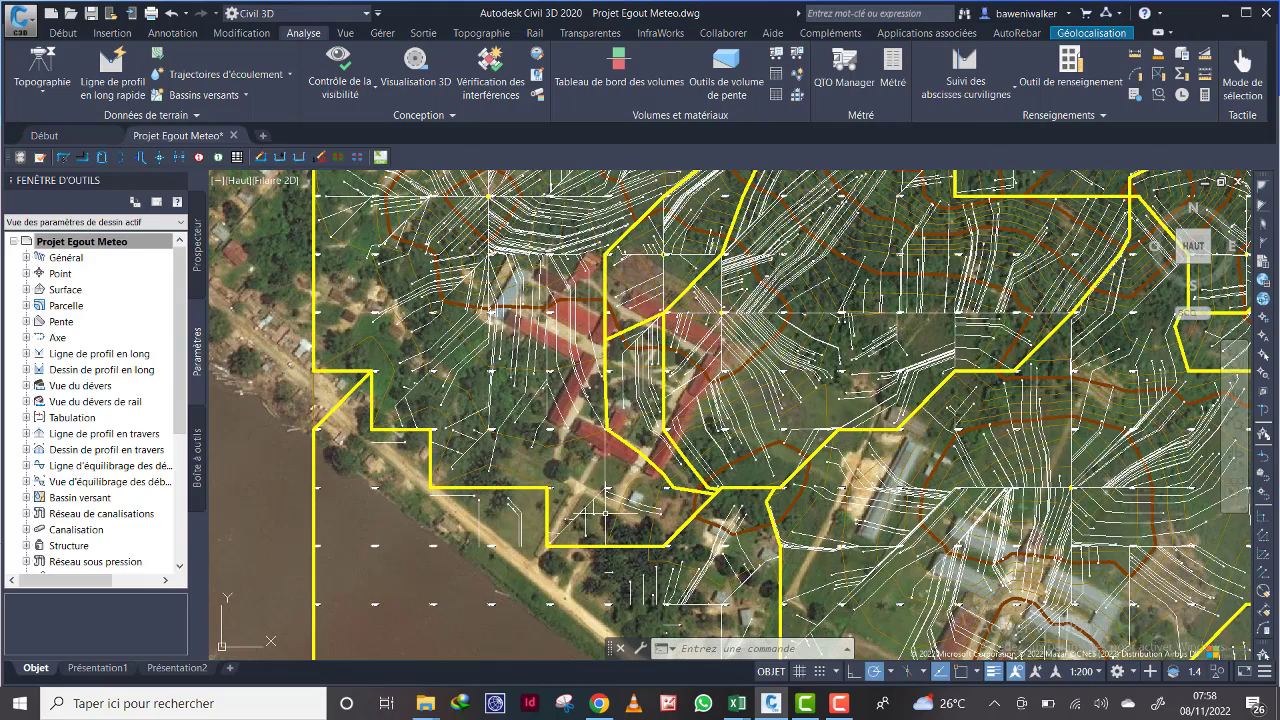
{"action": "scroll", "coordinate": [590, 506], "scroll_direction": "up", "scroll_amount": 2}
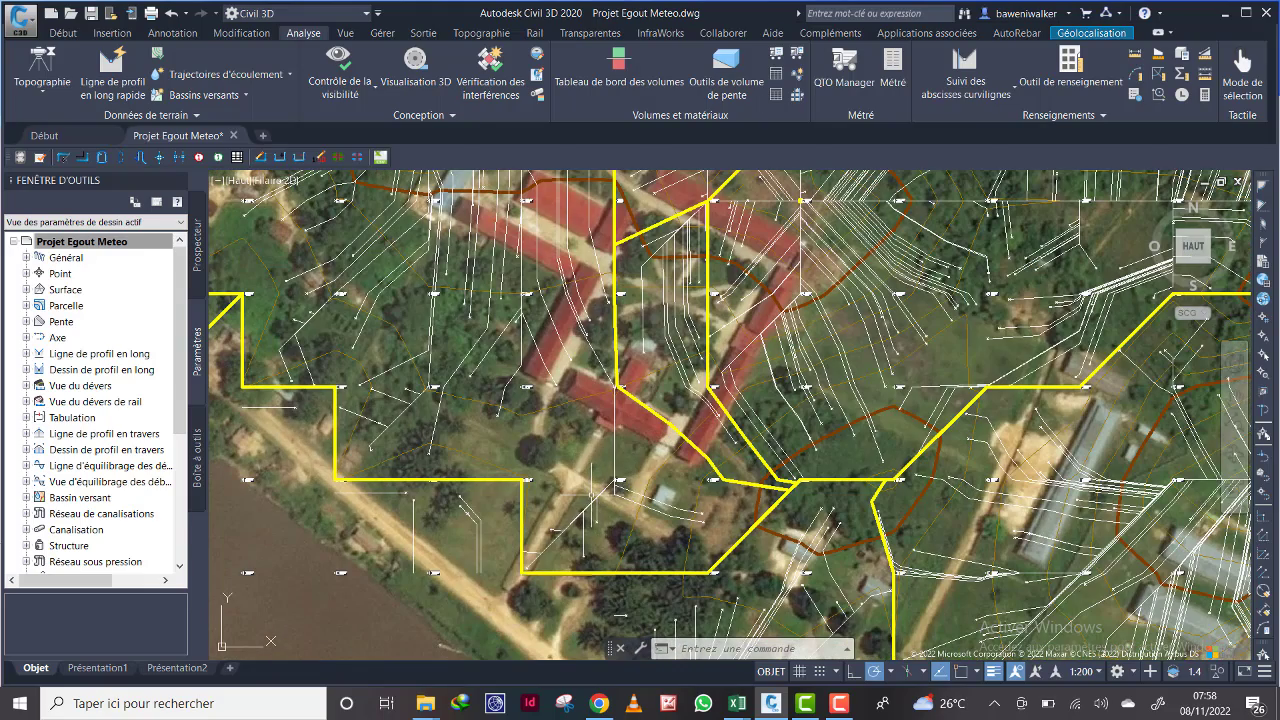
{"action": "scroll", "coordinate": [606, 531], "scroll_direction": "down", "scroll_amount": 2}
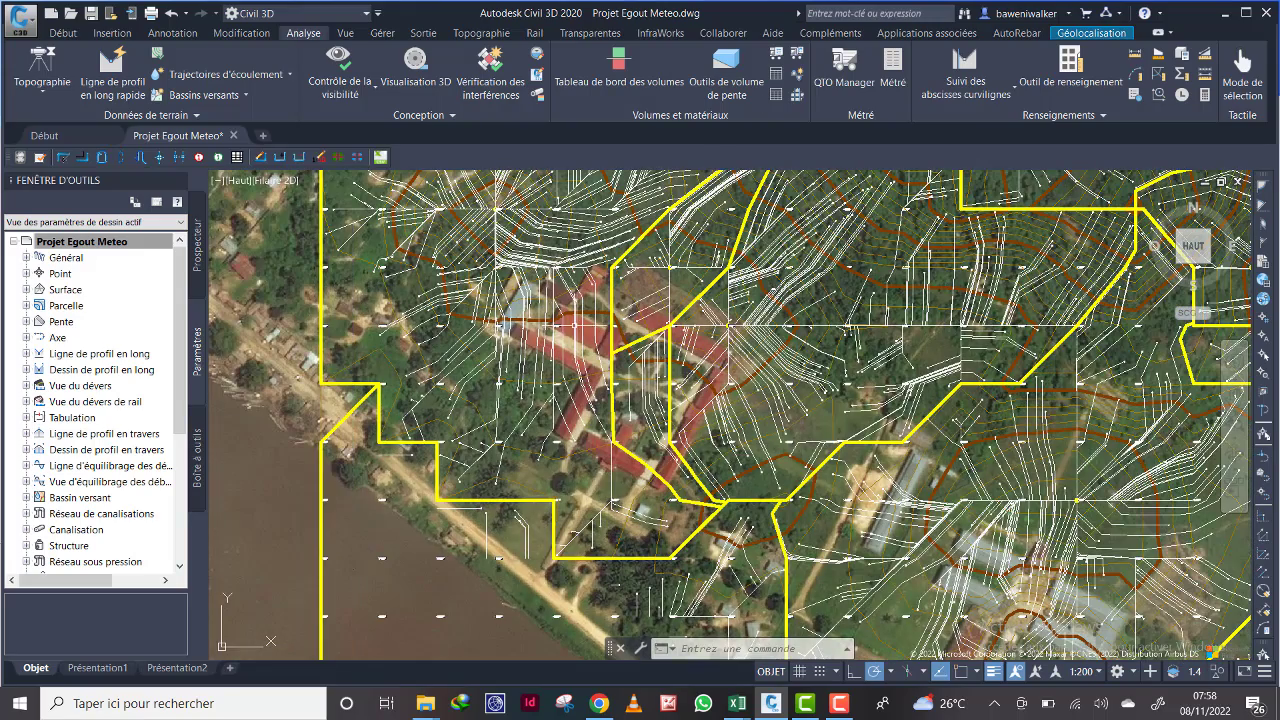
{"action": "scroll", "coordinate": [598, 420], "scroll_direction": "down", "scroll_amount": 2}
{"action": "scroll", "coordinate": [590, 460], "scroll_direction": "up", "scroll_amount": 4}
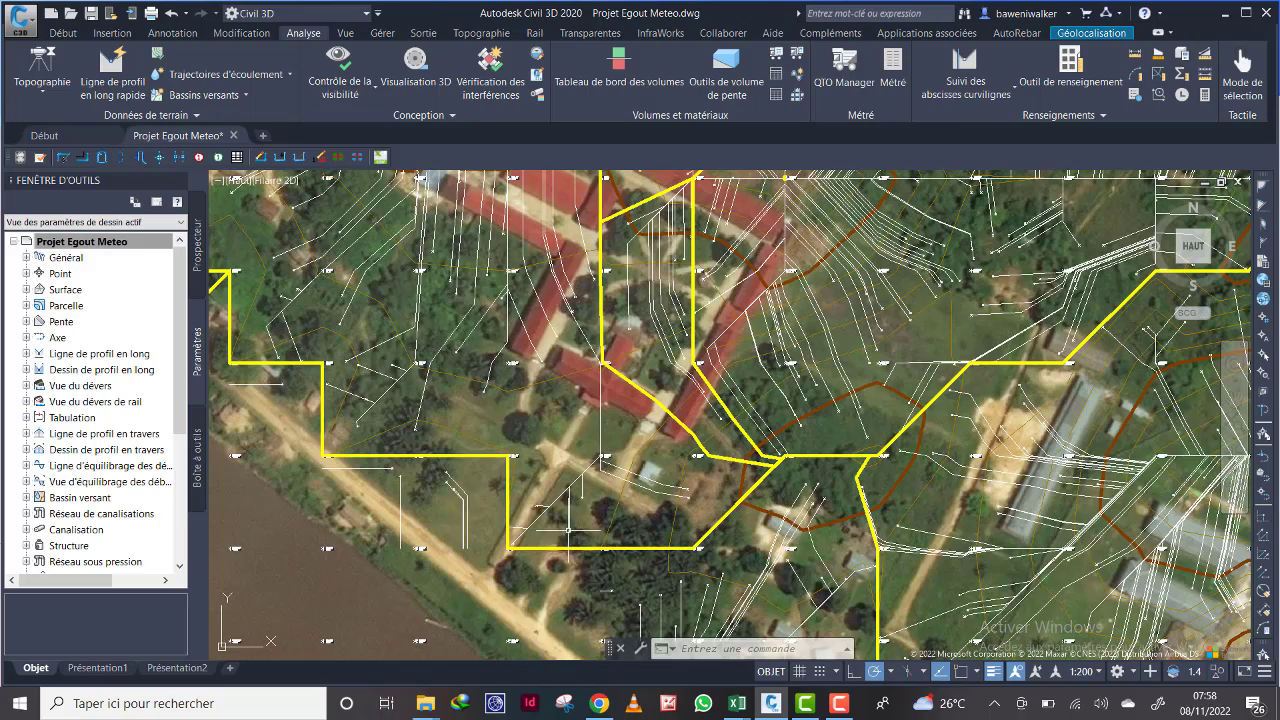
{"action": "scroll", "coordinate": [474, 250], "scroll_direction": "down", "scroll_amount": 4}
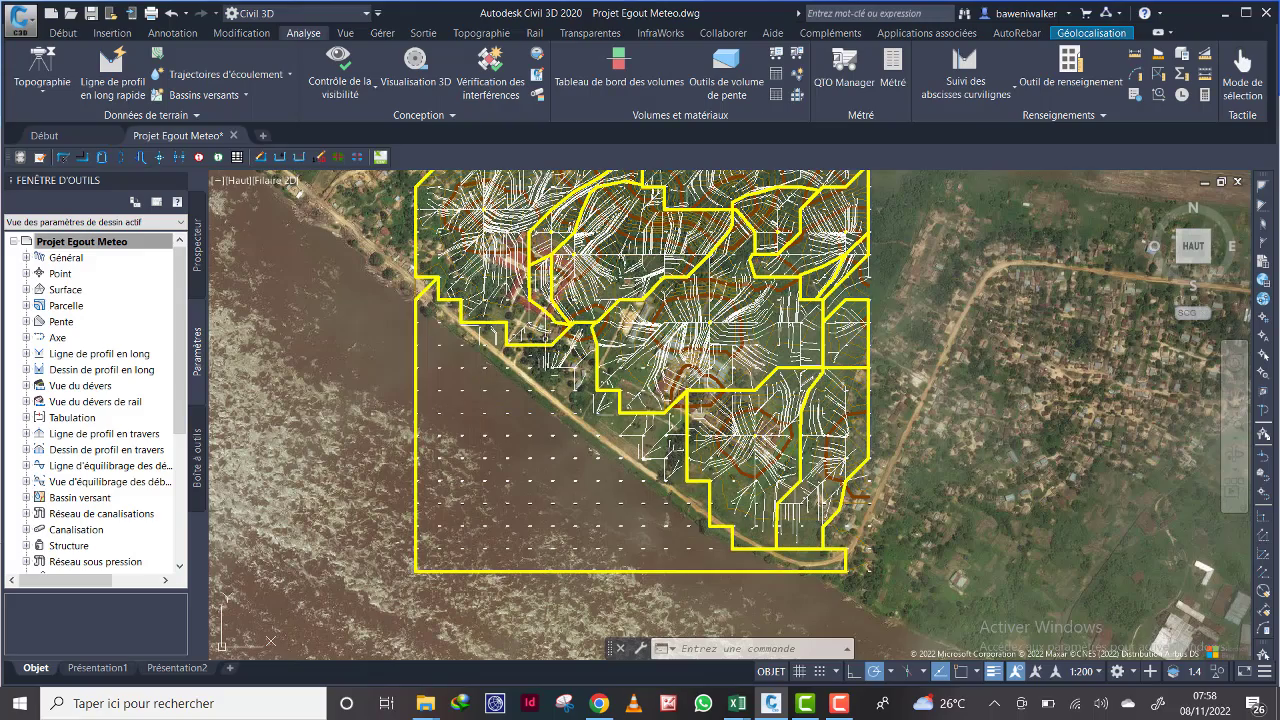
Step: Add the multiline text label B1 inside the northwest catchment
{"action": "middle_click_drag", "start_coordinate": [620, 198], "coordinate": [680, 272]}
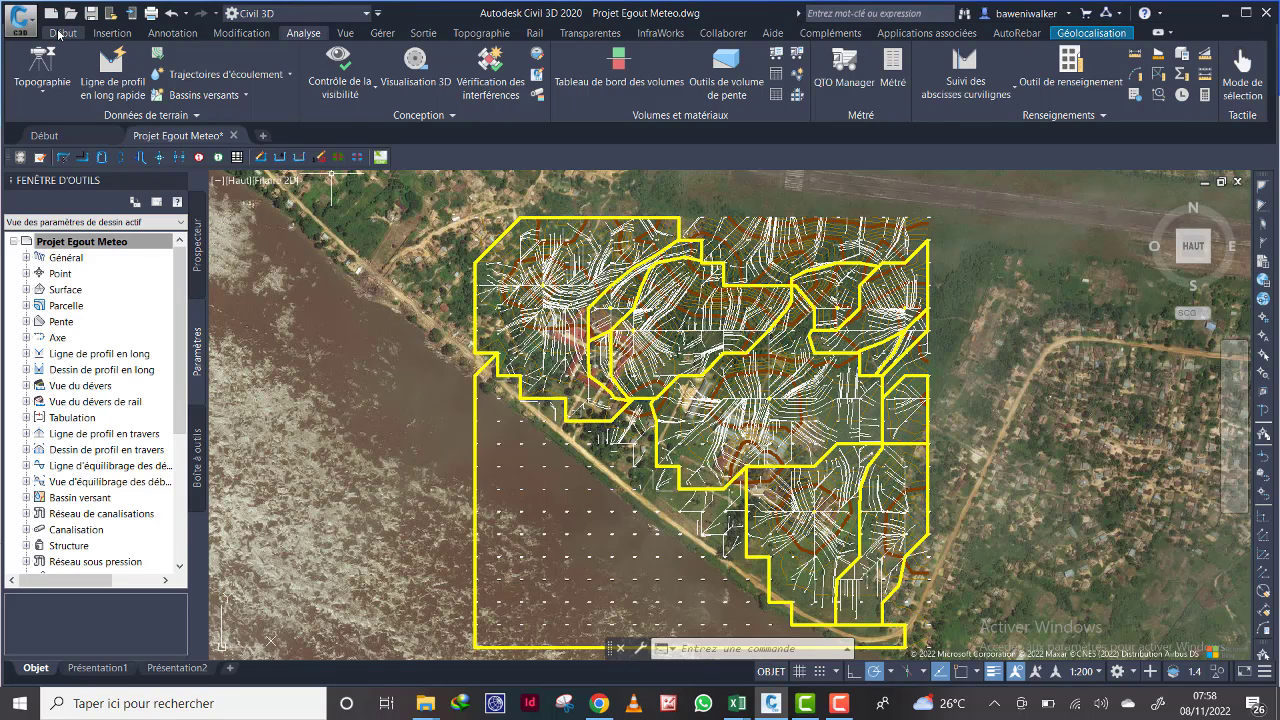
{"action": "left_click", "coordinate": [60, 33]}
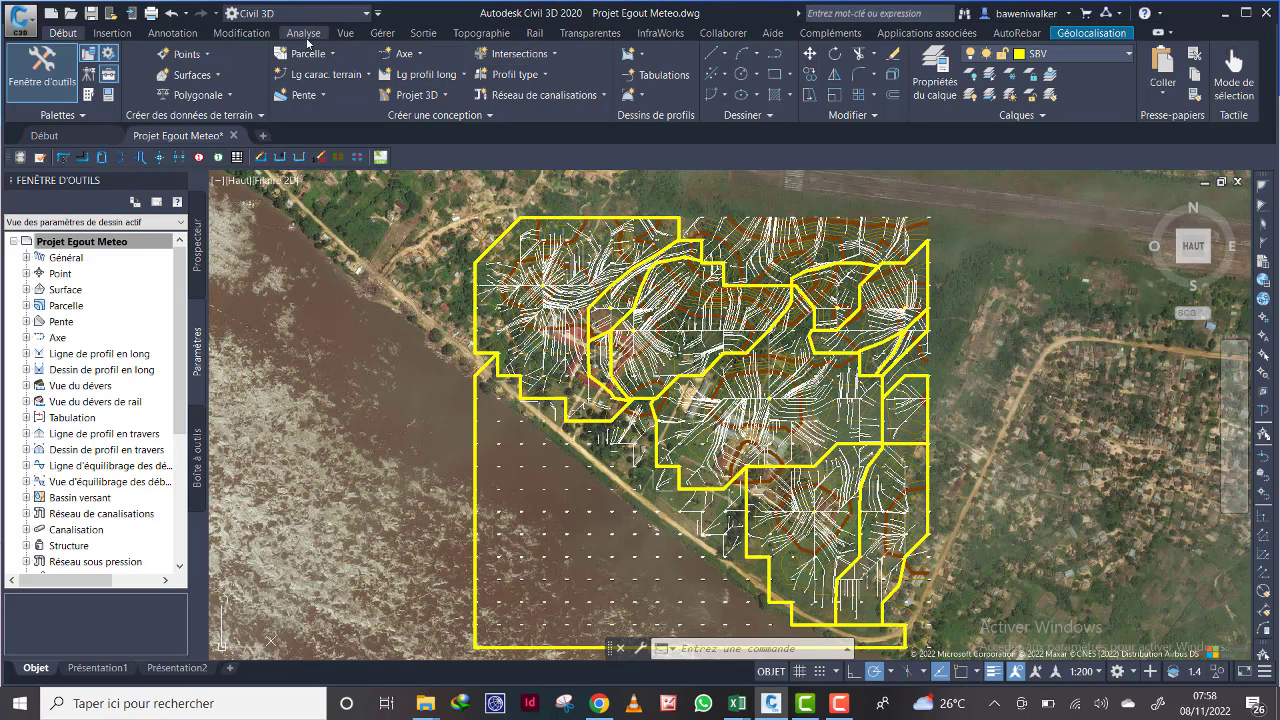
{"action": "left_click", "coordinate": [174, 33]}
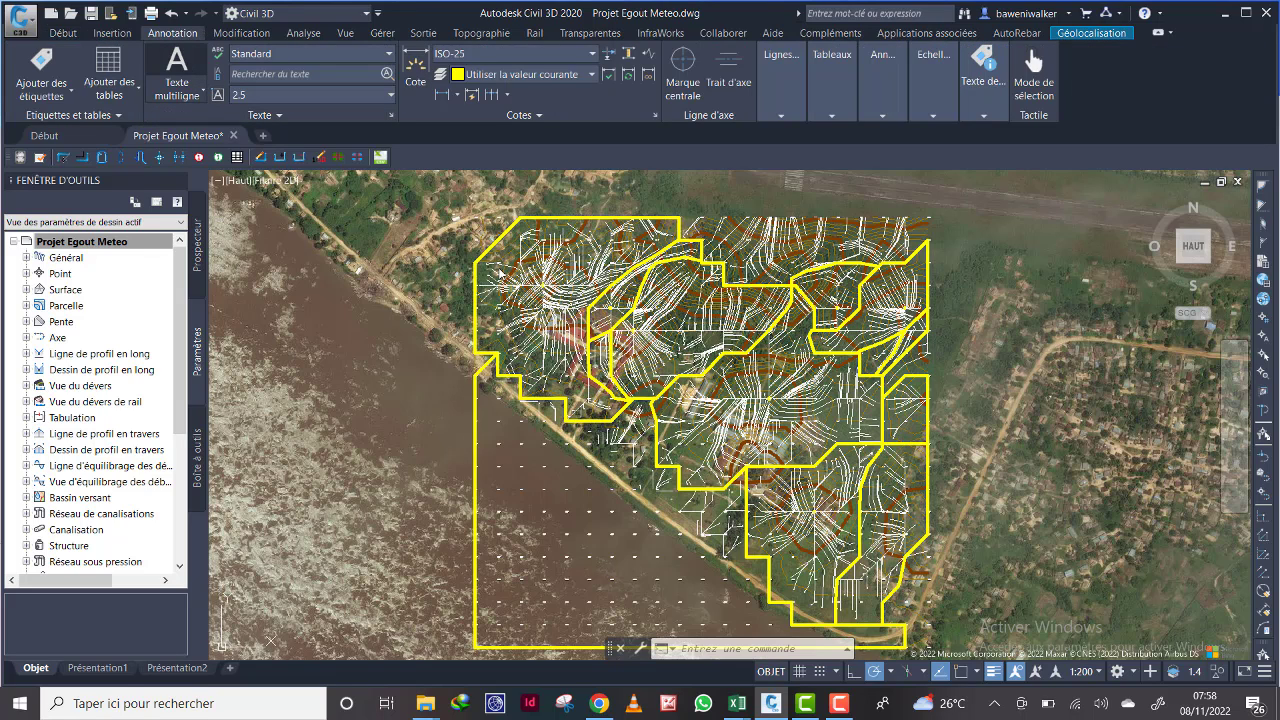
{"action": "left_click", "coordinate": [176, 75]}
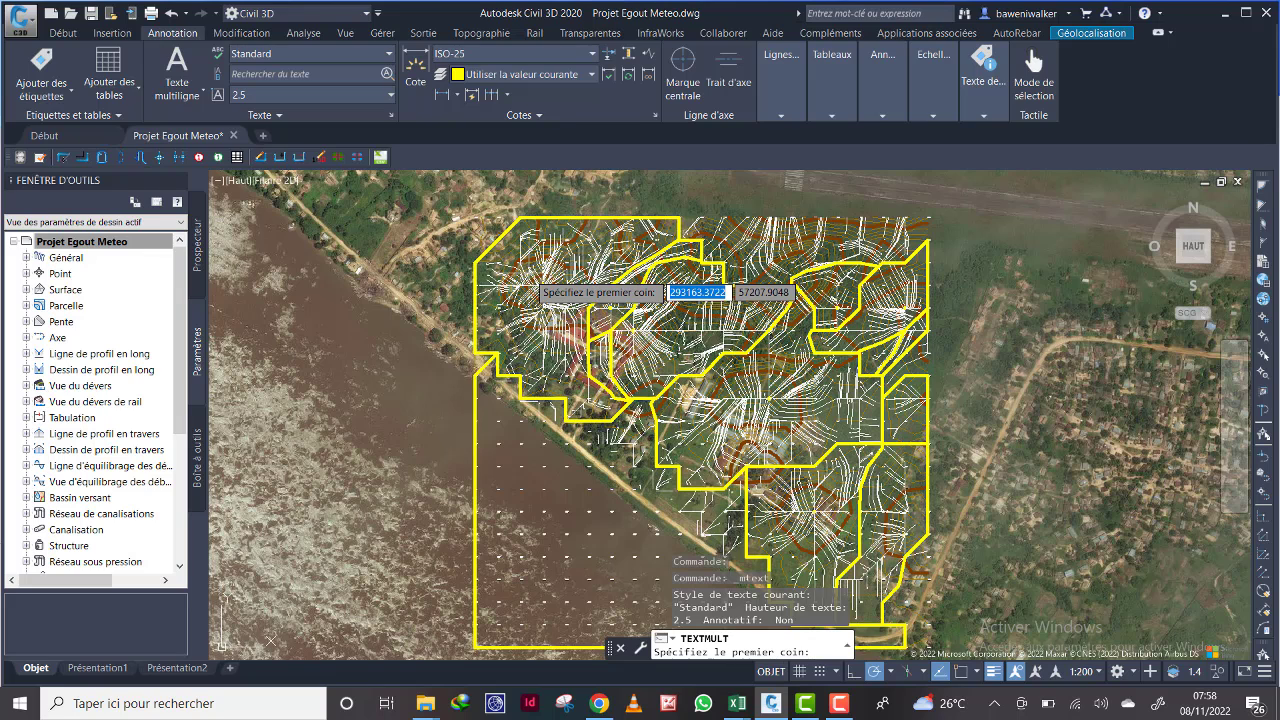
{"action": "left_click", "coordinate": [528, 272]}
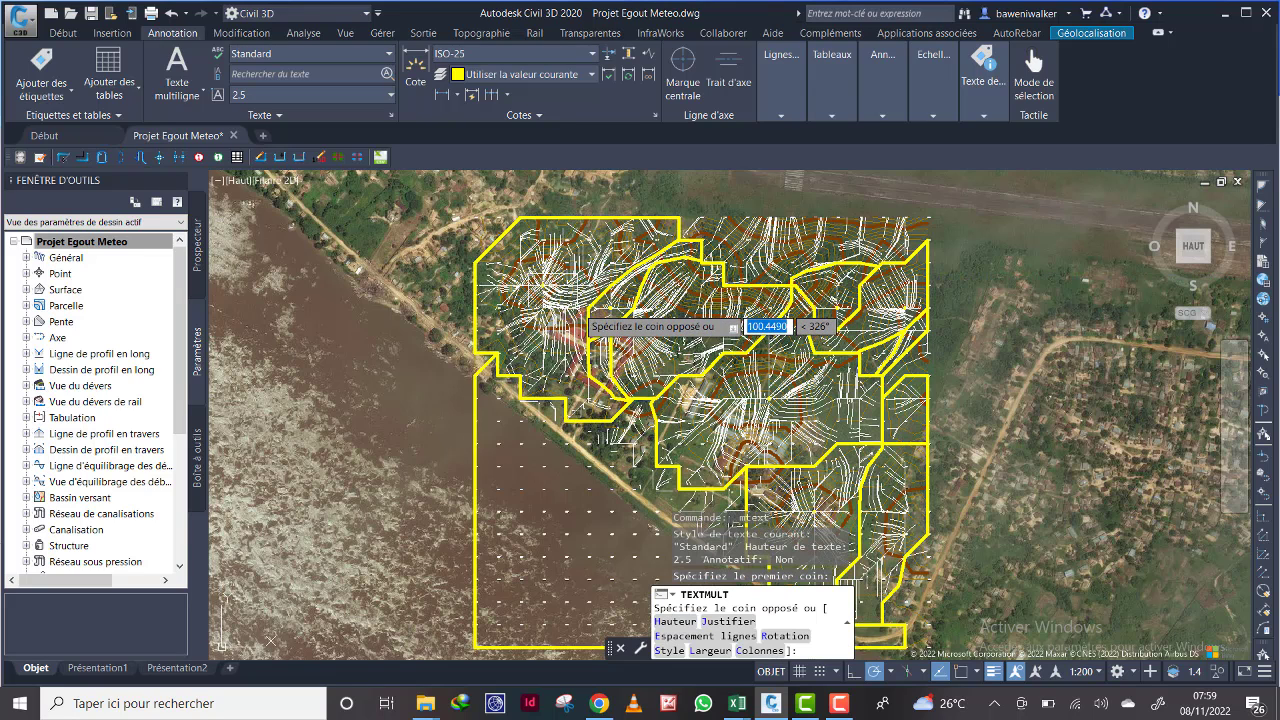
{"action": "left_click", "coordinate": [570, 301]}
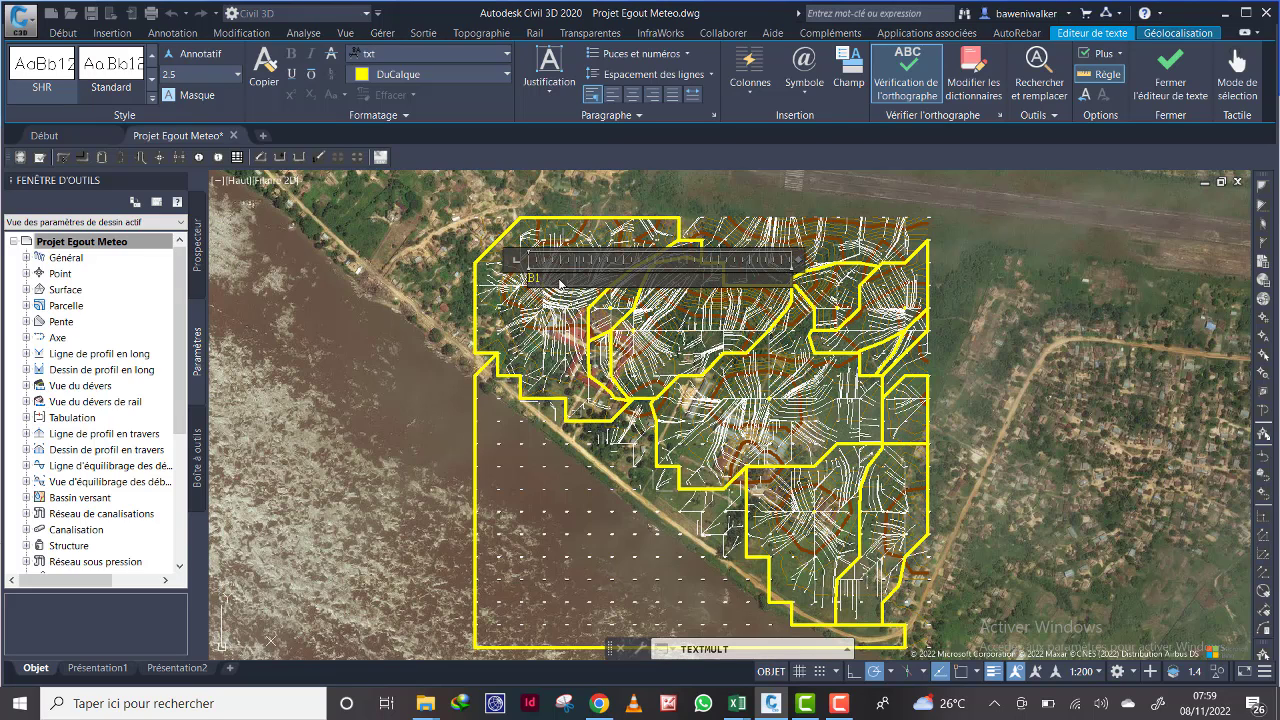
{"action": "left_click", "coordinate": [457, 272]}
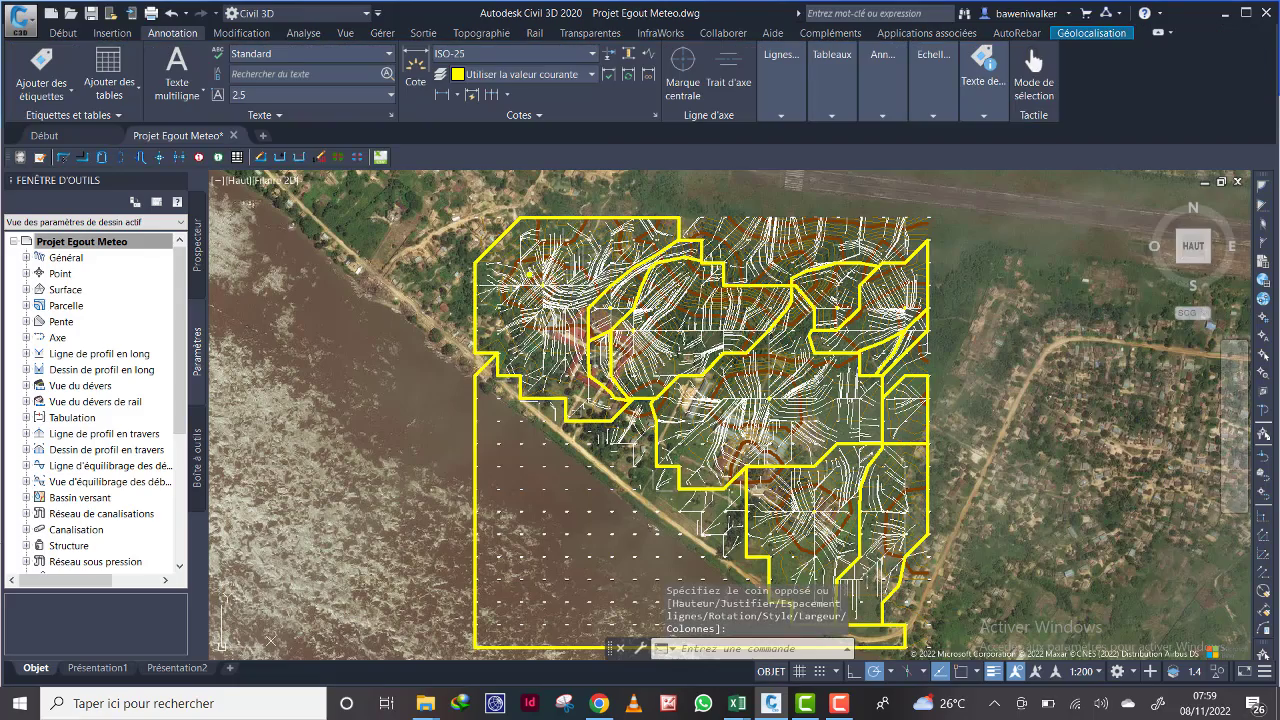
Step: Set the B1 label's text height to 5
{"action": "scroll", "coordinate": [515, 288], "scroll_direction": "up", "scroll_amount": 5}
{"action": "scroll", "coordinate": [512, 297], "scroll_direction": "up", "scroll_amount": 4}
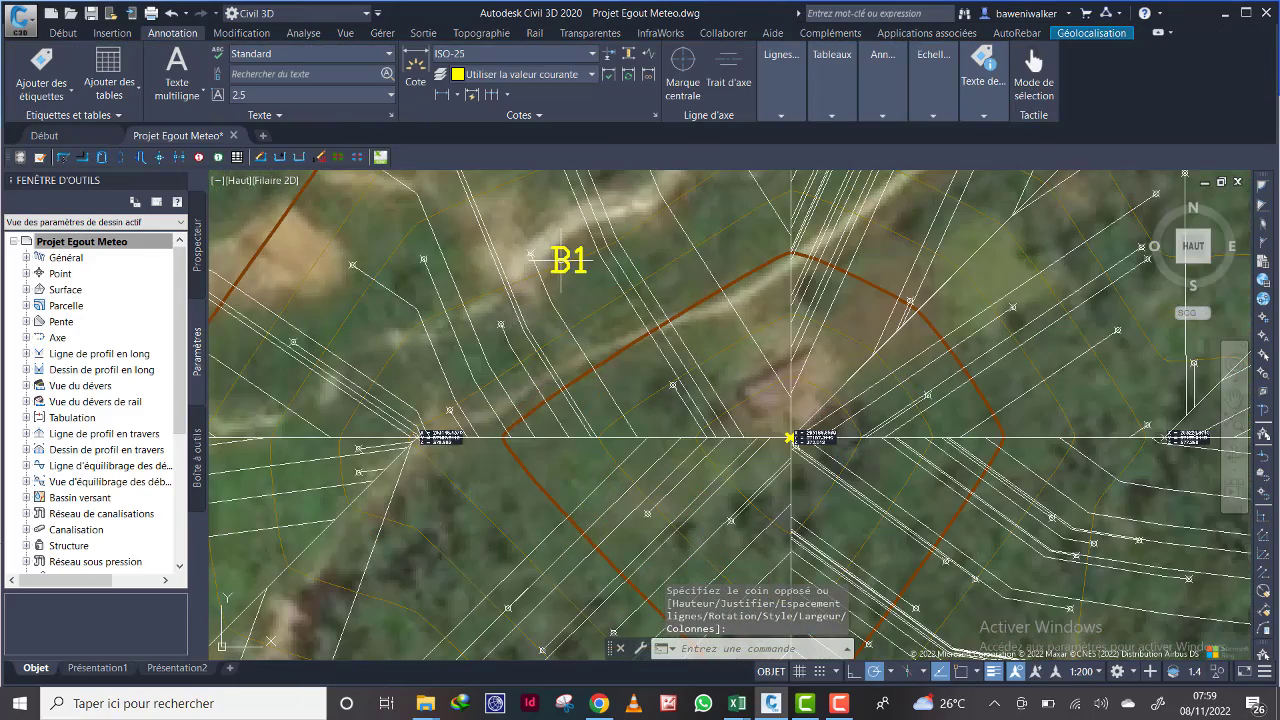
{"action": "double_click", "coordinate": [566, 260]}
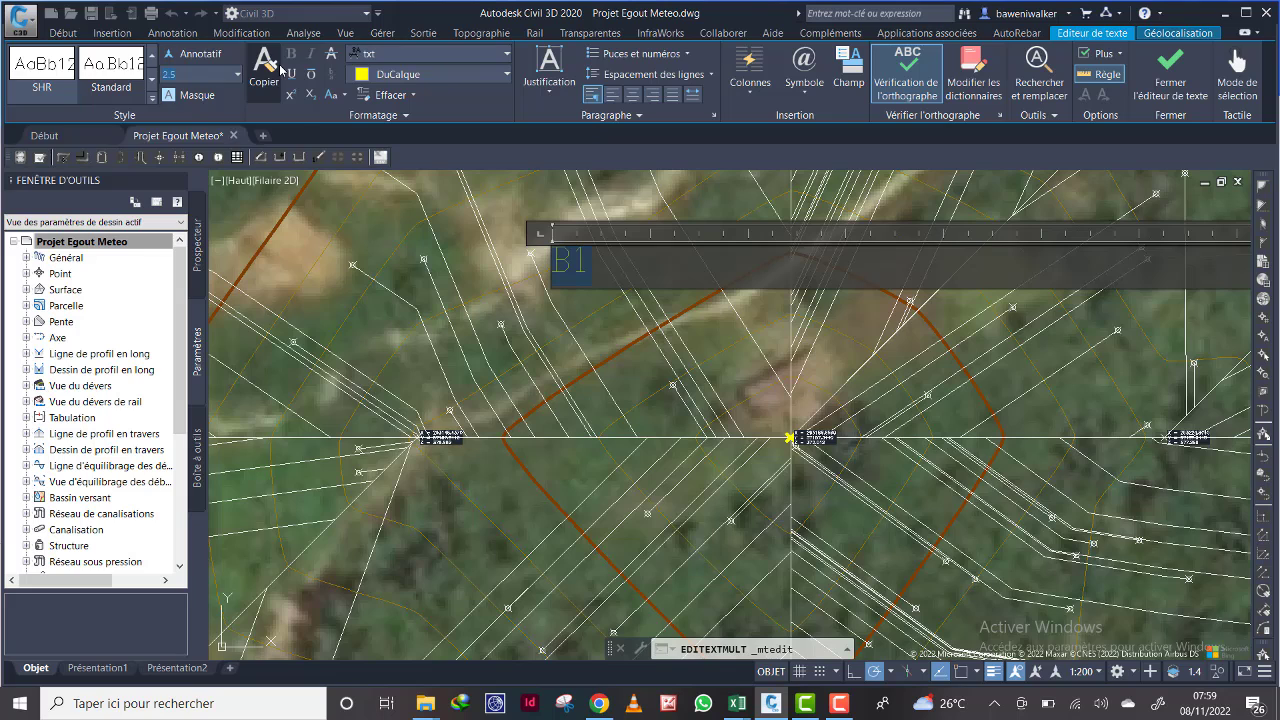
{"action": "key", "text": "Return"}
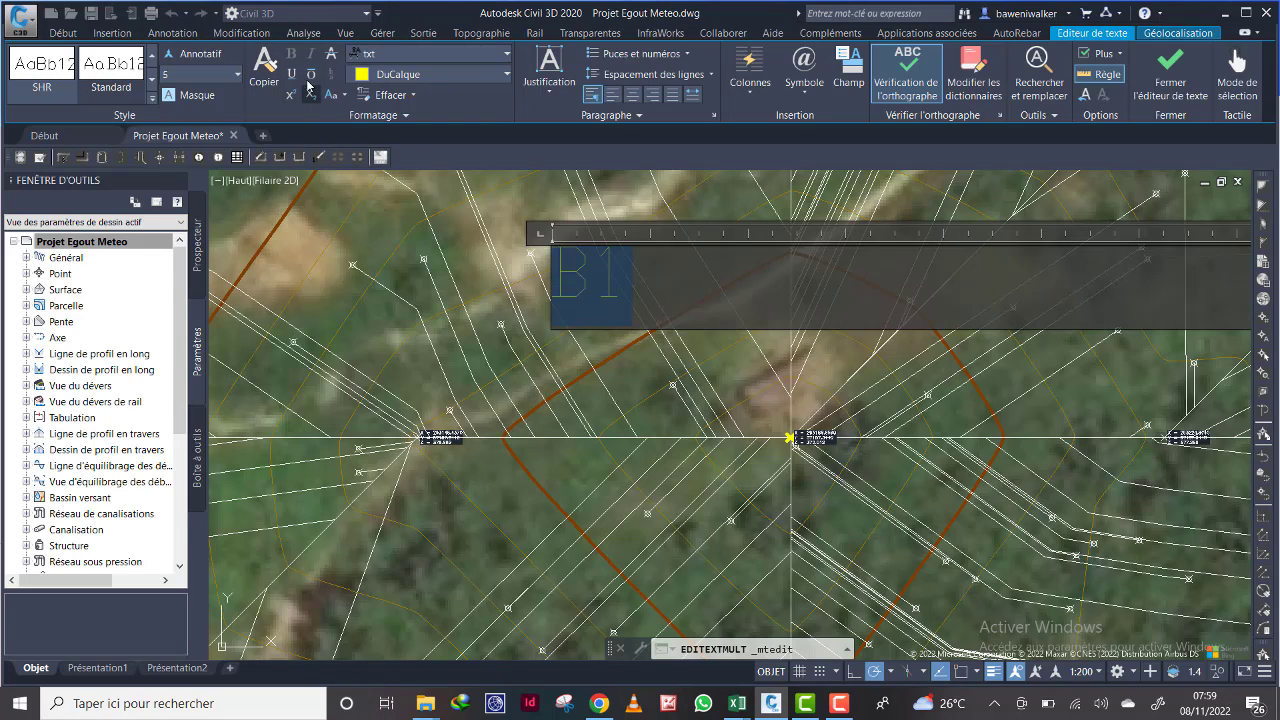
{"action": "left_click", "coordinate": [426, 216]}
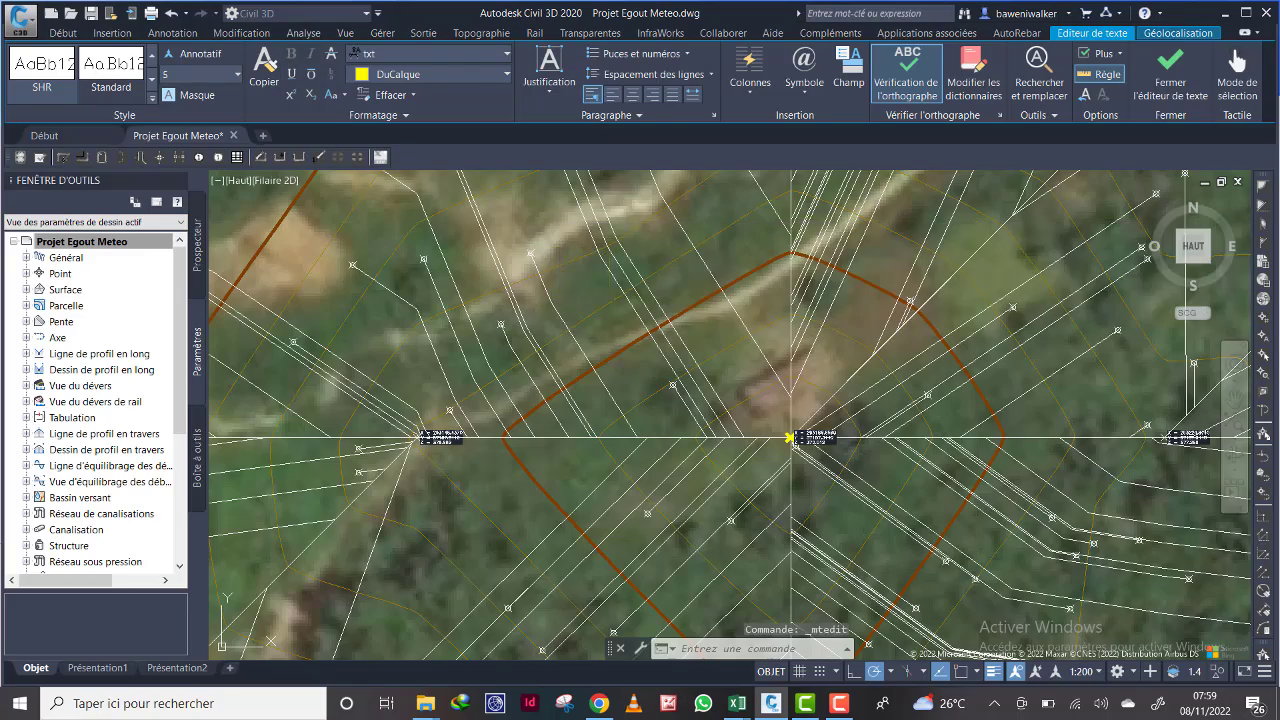
Step: Set the text height of the B1 label in the northwest catchment to 20
{"action": "scroll", "coordinate": [591, 265], "scroll_direction": "down", "scroll_amount": 5}
{"action": "scroll", "coordinate": [670, 335], "scroll_direction": "up", "scroll_amount": 3}
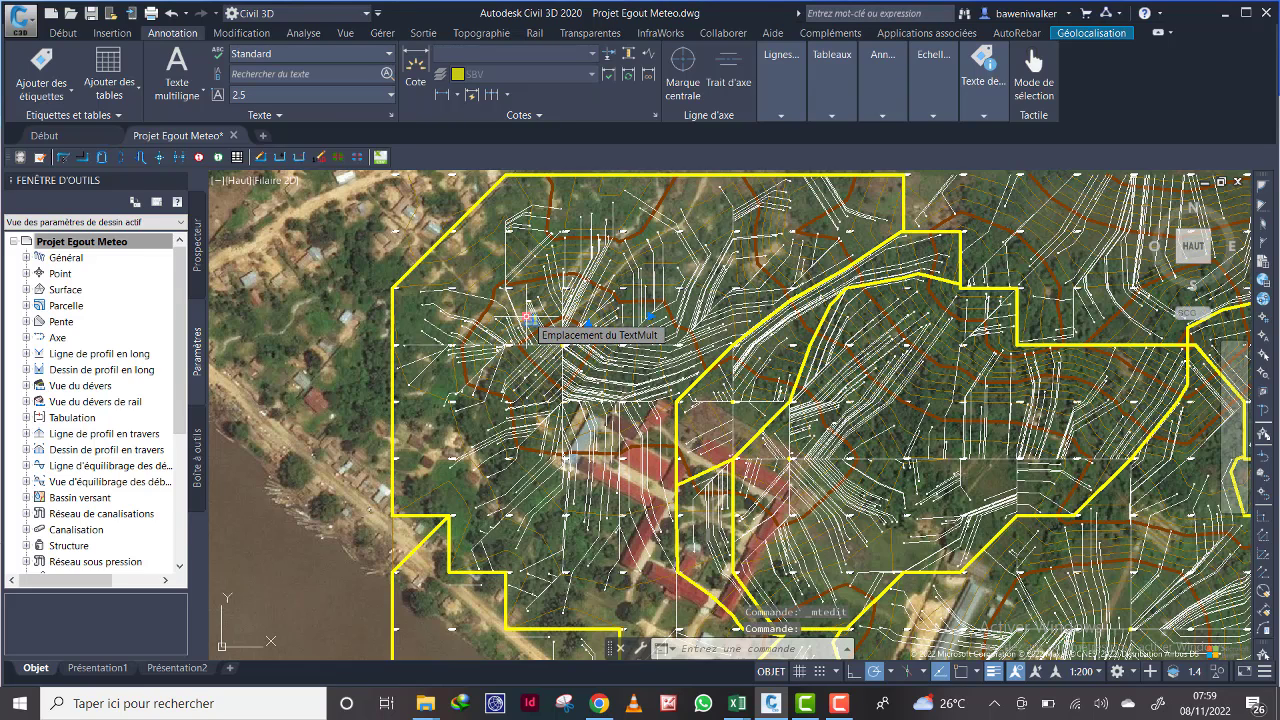
{"action": "double_click", "coordinate": [530, 320]}
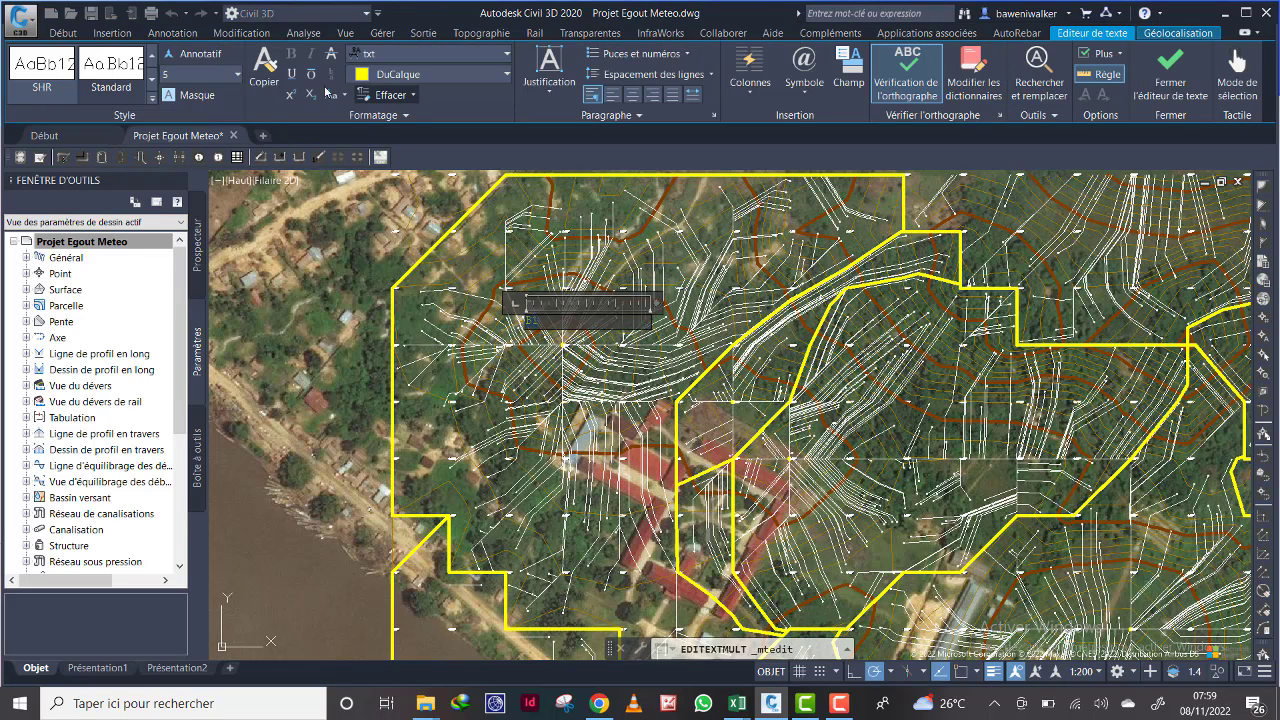
{"action": "left_click", "coordinate": [228, 60]}
{"action": "left_click", "coordinate": [318, 281]}
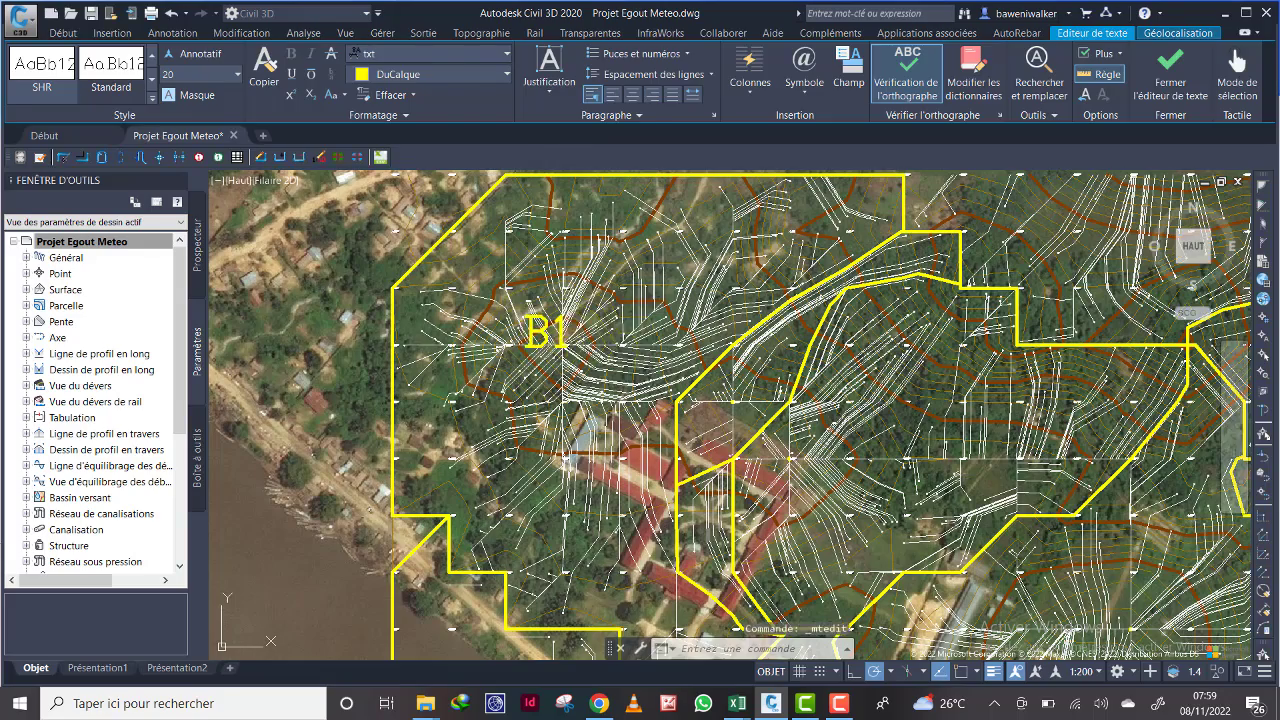
Step: Examine the B1 catchment and the narrow catchment bordering it to the east, across the red-roofed courtyard
{"action": "scroll", "coordinate": [403, 288], "scroll_direction": "down", "scroll_amount": 4}
{"action": "scroll", "coordinate": [439, 306], "scroll_direction": "up", "scroll_amount": 5}
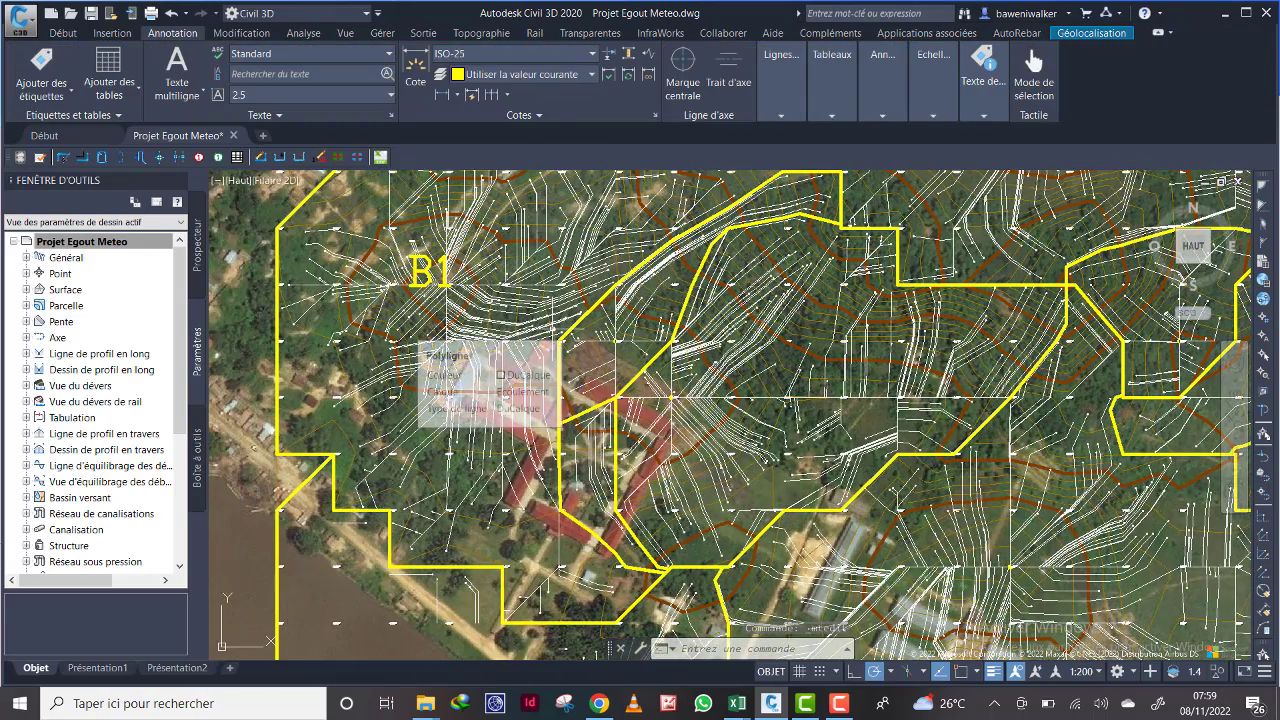
{"action": "scroll", "coordinate": [576, 345], "scroll_direction": "down", "scroll_amount": 2}
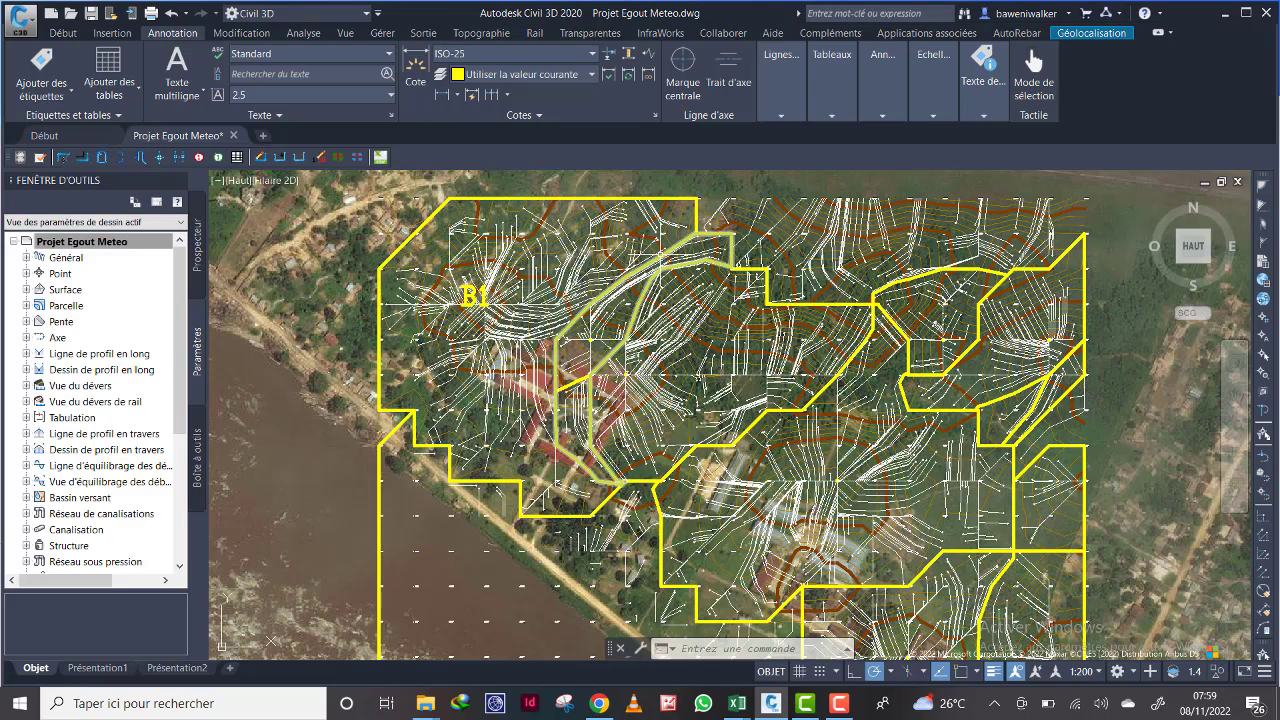
{"action": "scroll", "coordinate": [637, 337], "scroll_direction": "up", "scroll_amount": 2}
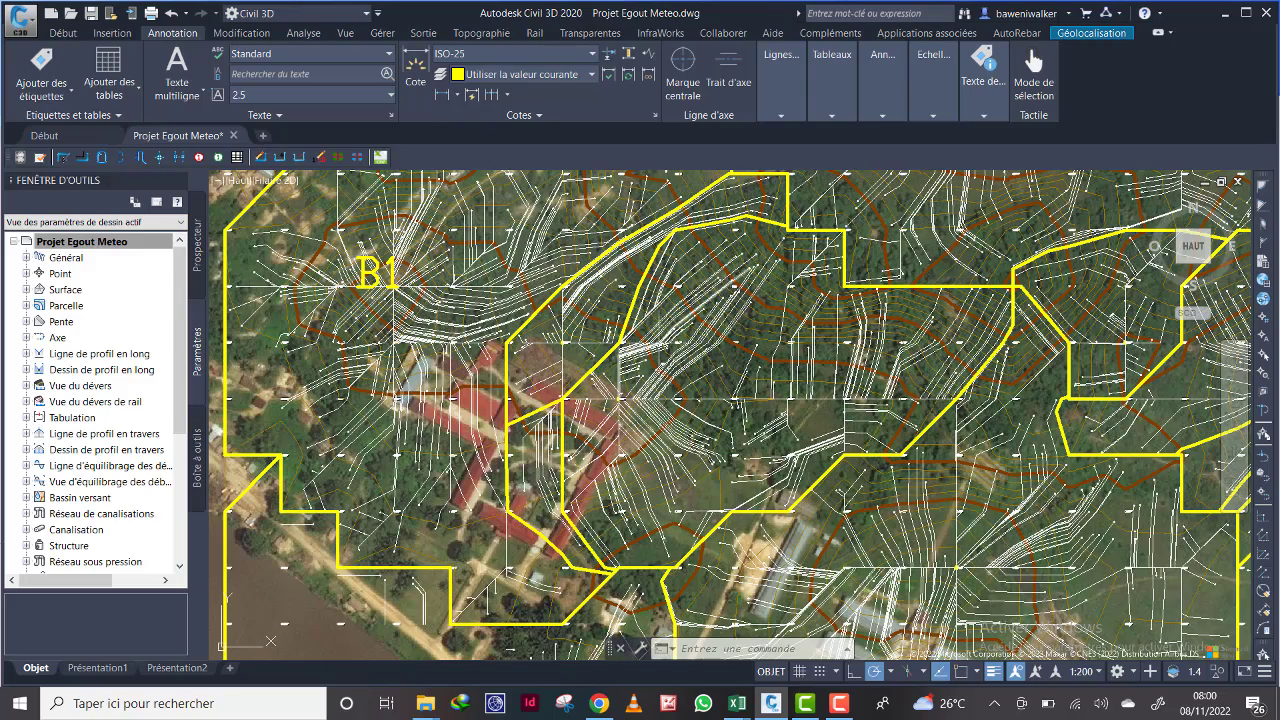
{"action": "scroll", "coordinate": [660, 345], "scroll_direction": "down", "scroll_amount": 2}
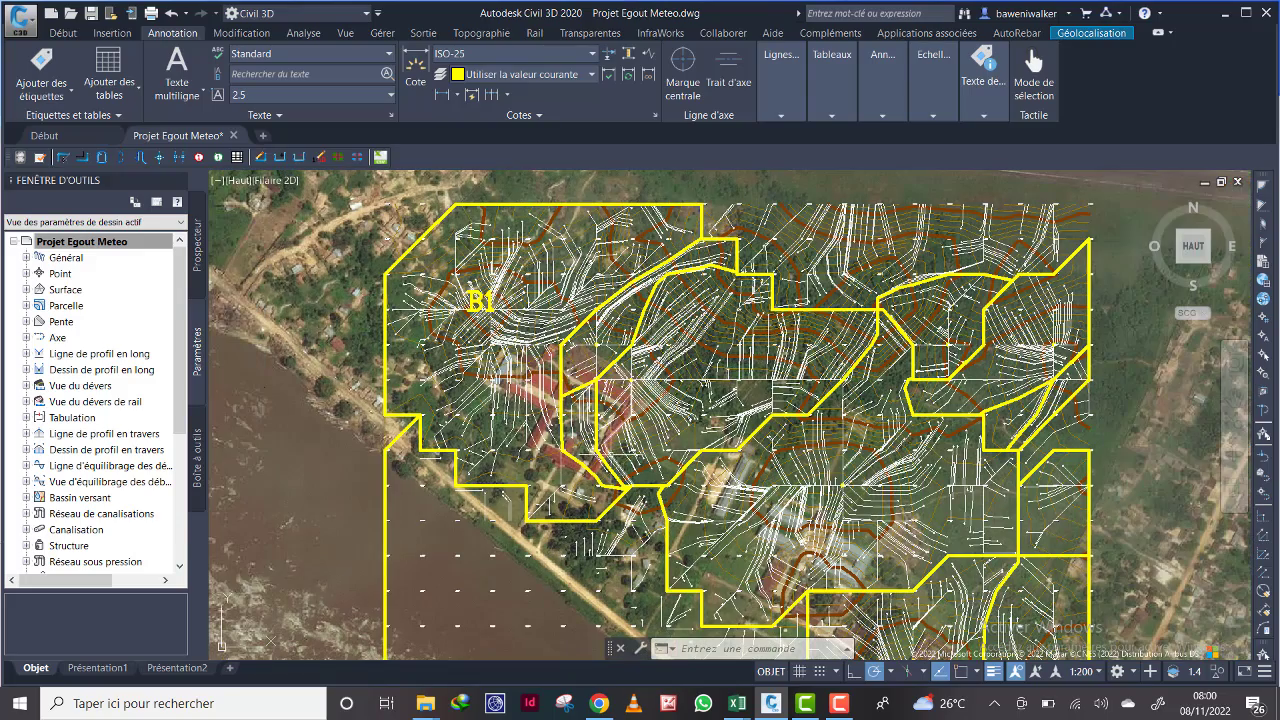
{"action": "scroll", "coordinate": [630, 360], "scroll_direction": "up", "scroll_amount": 3}
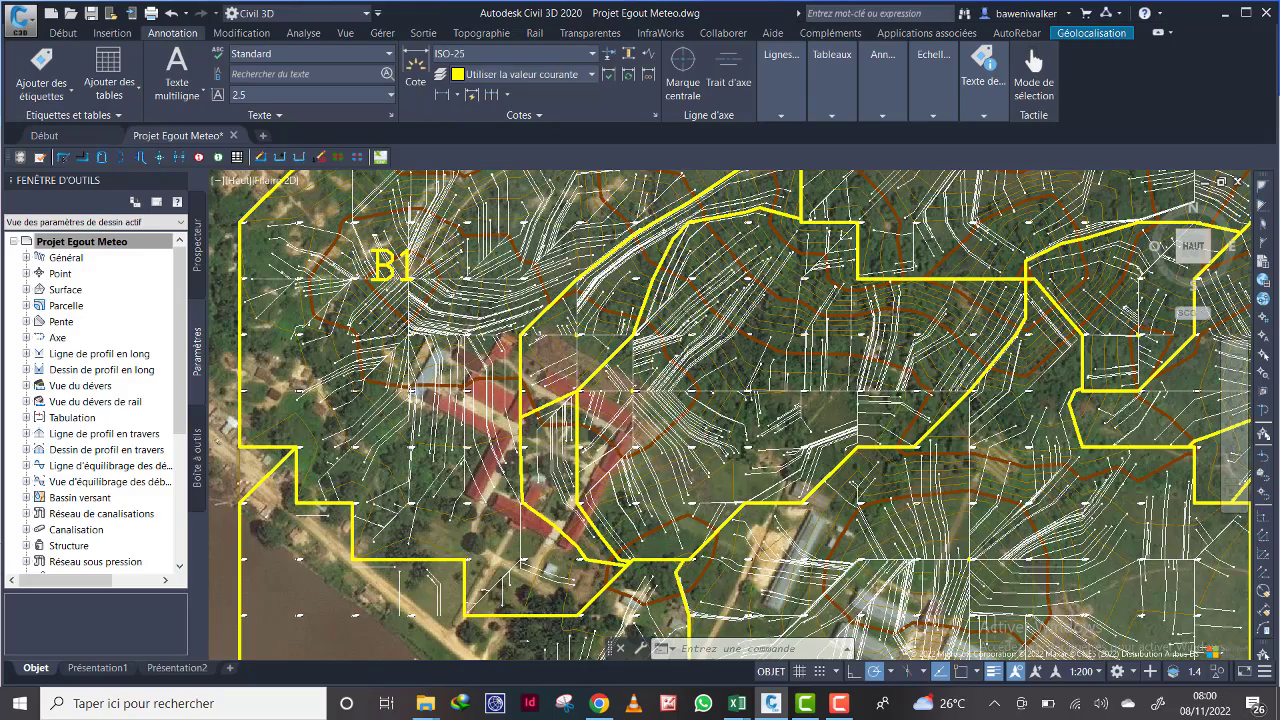
{"action": "scroll", "coordinate": [460, 320], "scroll_direction": "down", "scroll_amount": 2}
{"action": "scroll", "coordinate": [460, 320], "scroll_direction": "up", "scroll_amount": 3}
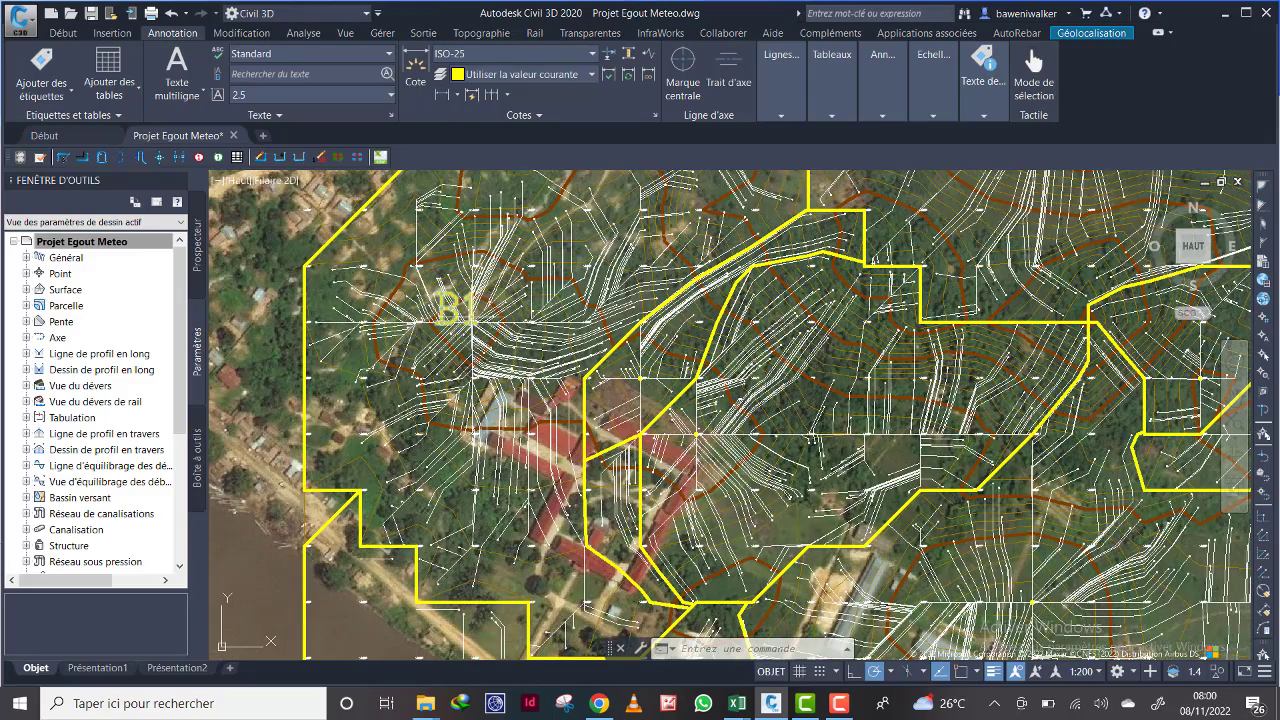
{"action": "scroll", "coordinate": [470, 318], "scroll_direction": "up", "scroll_amount": 2}
{"action": "scroll", "coordinate": [478, 325], "scroll_direction": "down", "scroll_amount": 2}
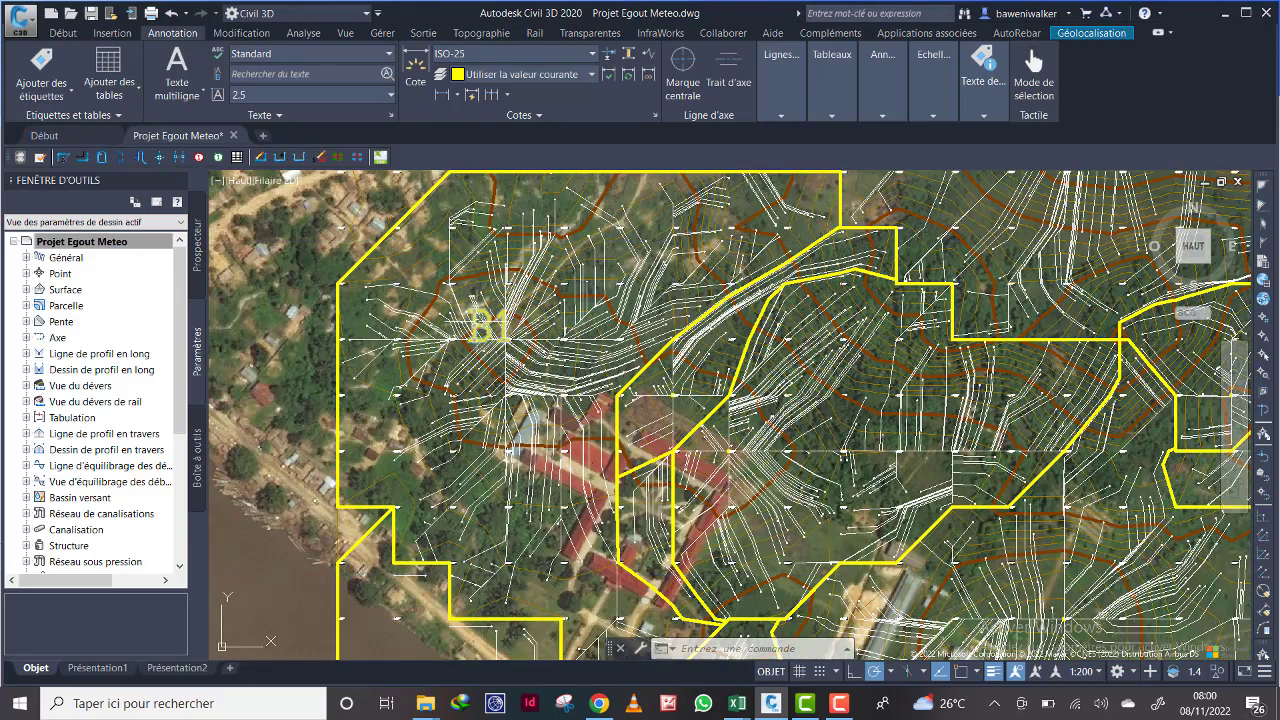
Step: Move the B1 label about 46 units northwest, towards the slanted corner of its catchment
{"action": "left_click", "coordinate": [502, 338]}
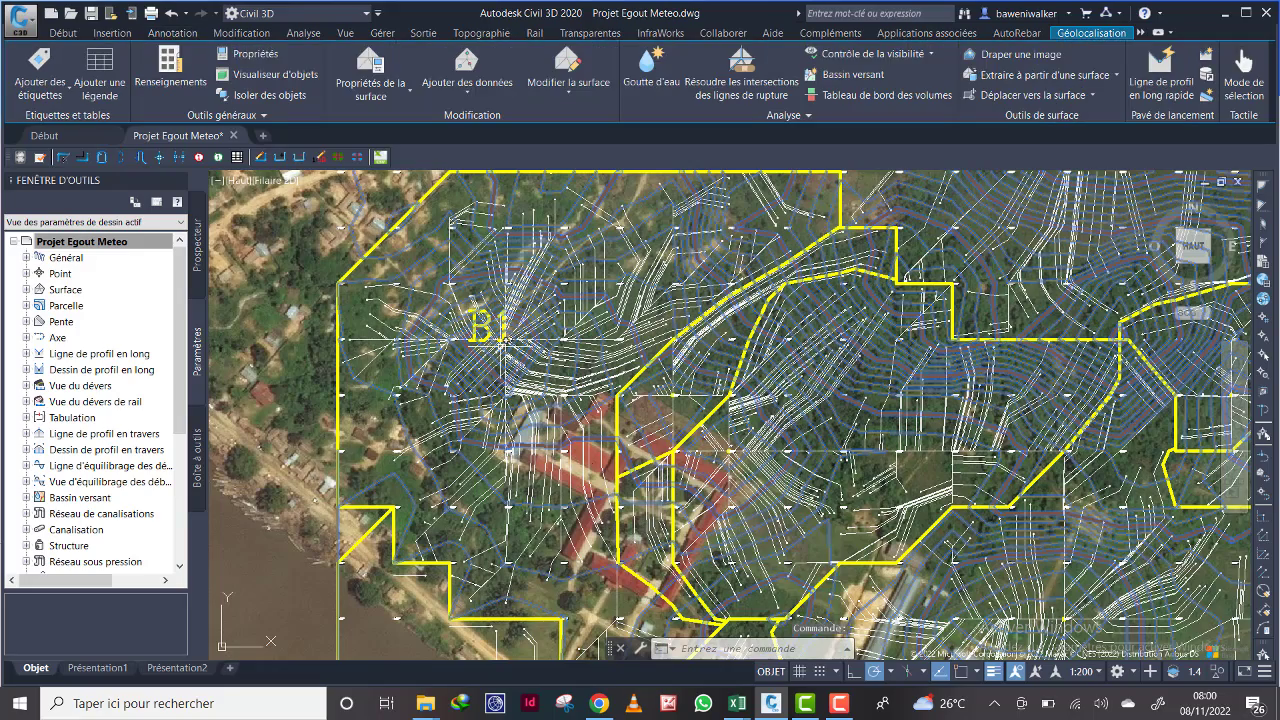
{"action": "key", "text": "Escape"}
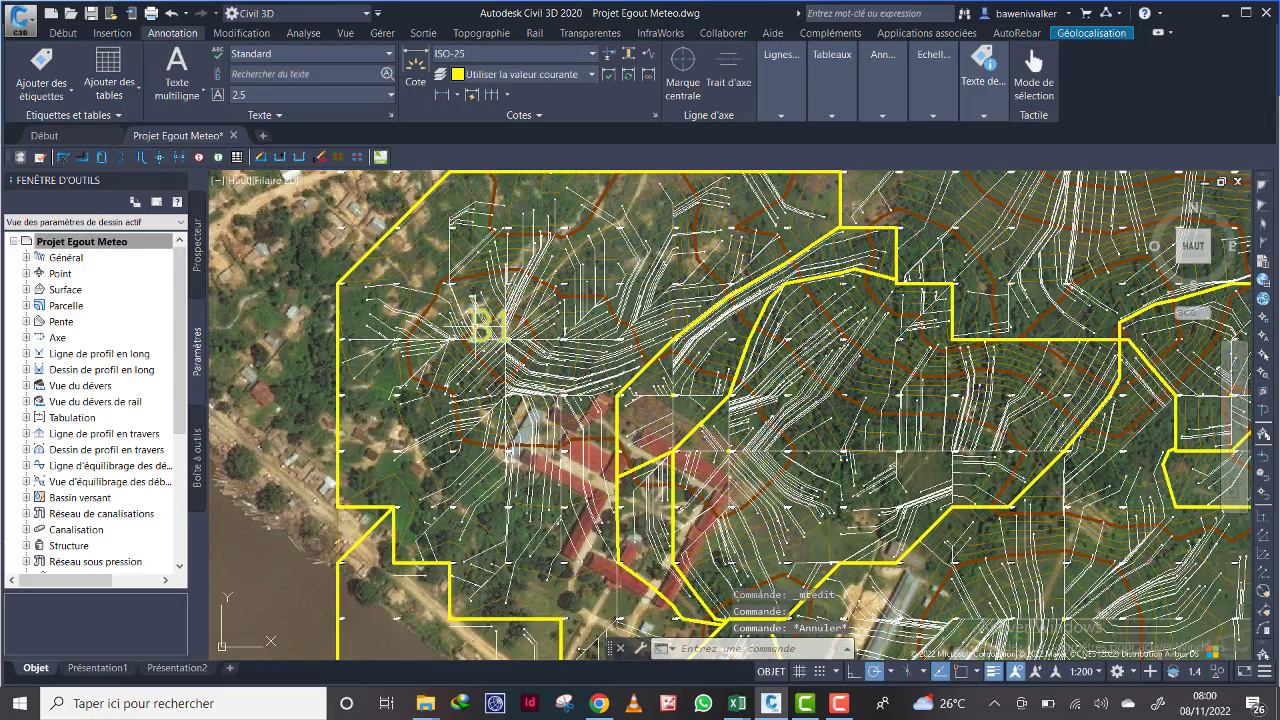
{"action": "left_click", "coordinate": [475, 325]}
{"action": "scroll", "coordinate": [578, 372], "scroll_direction": "down", "scroll_amount": 4}
{"action": "middle_click_drag", "start_coordinate": [560, 357], "coordinate": [545, 362]}
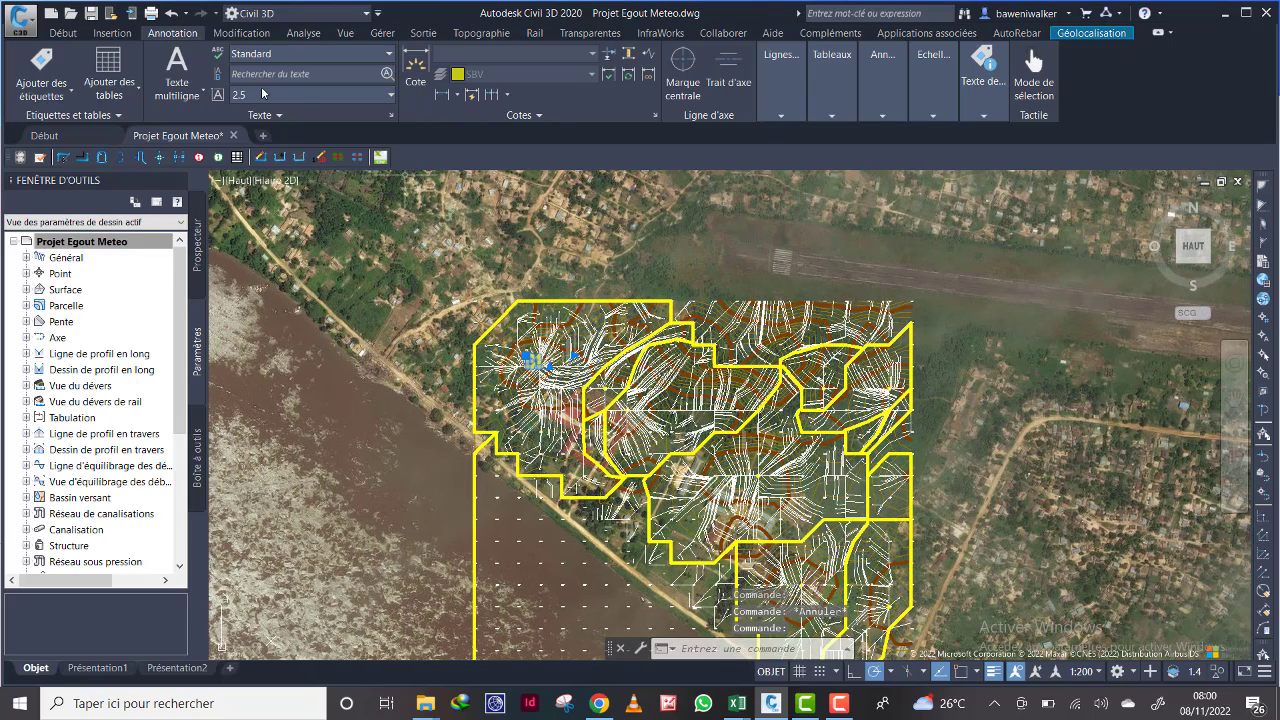
{"action": "left_click", "coordinate": [78, 37]}
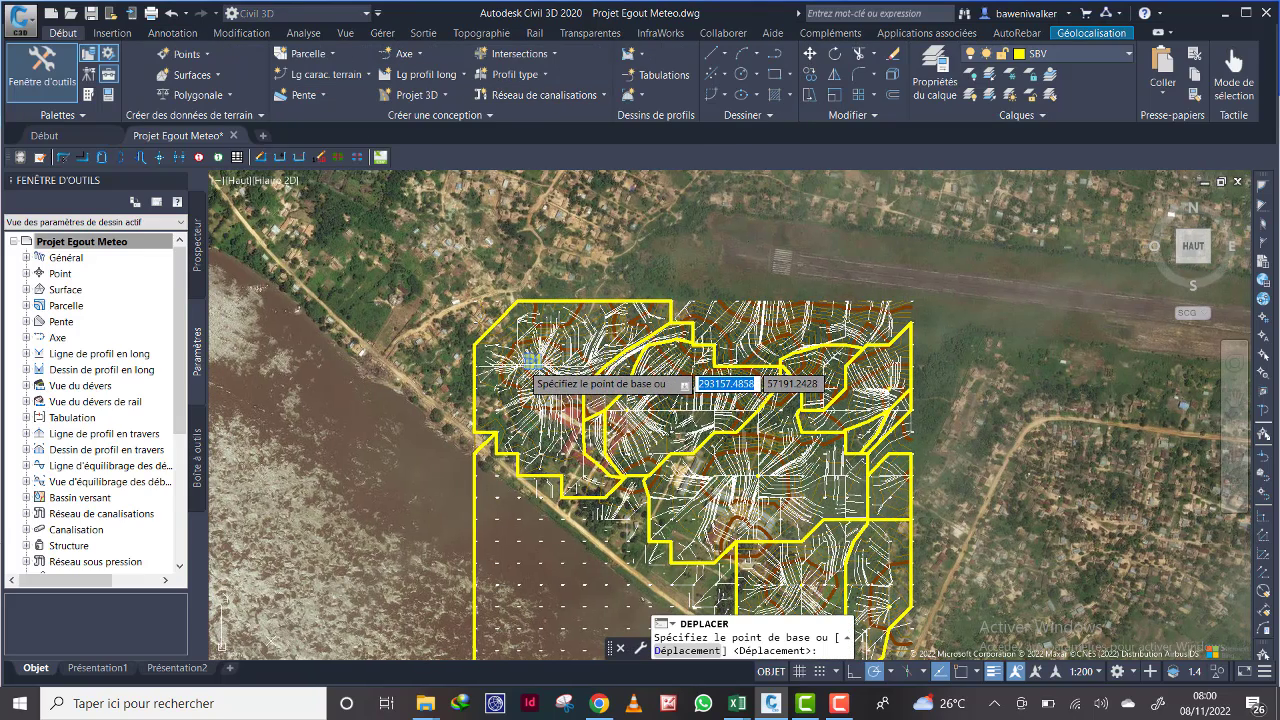
{"action": "left_click", "coordinate": [519, 359]}
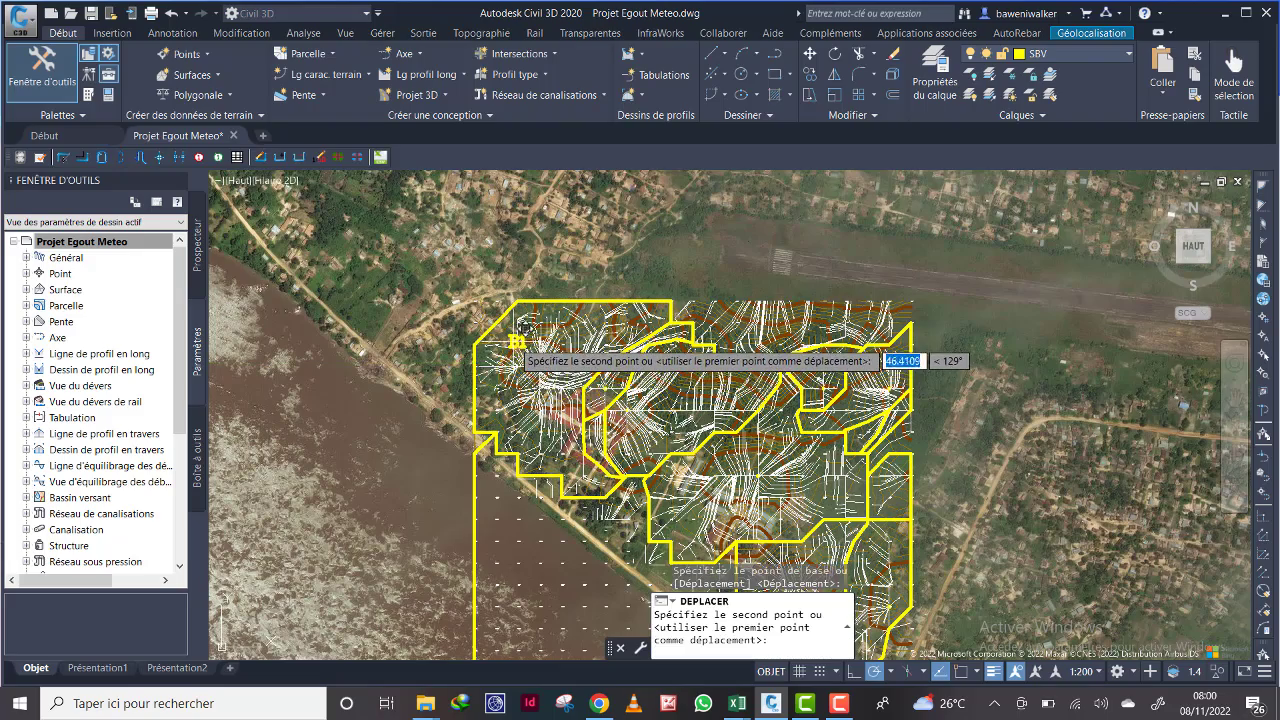
{"action": "left_click", "coordinate": [519, 350]}
{"action": "scroll", "coordinate": [537, 342], "scroll_direction": "up", "scroll_amount": 2}
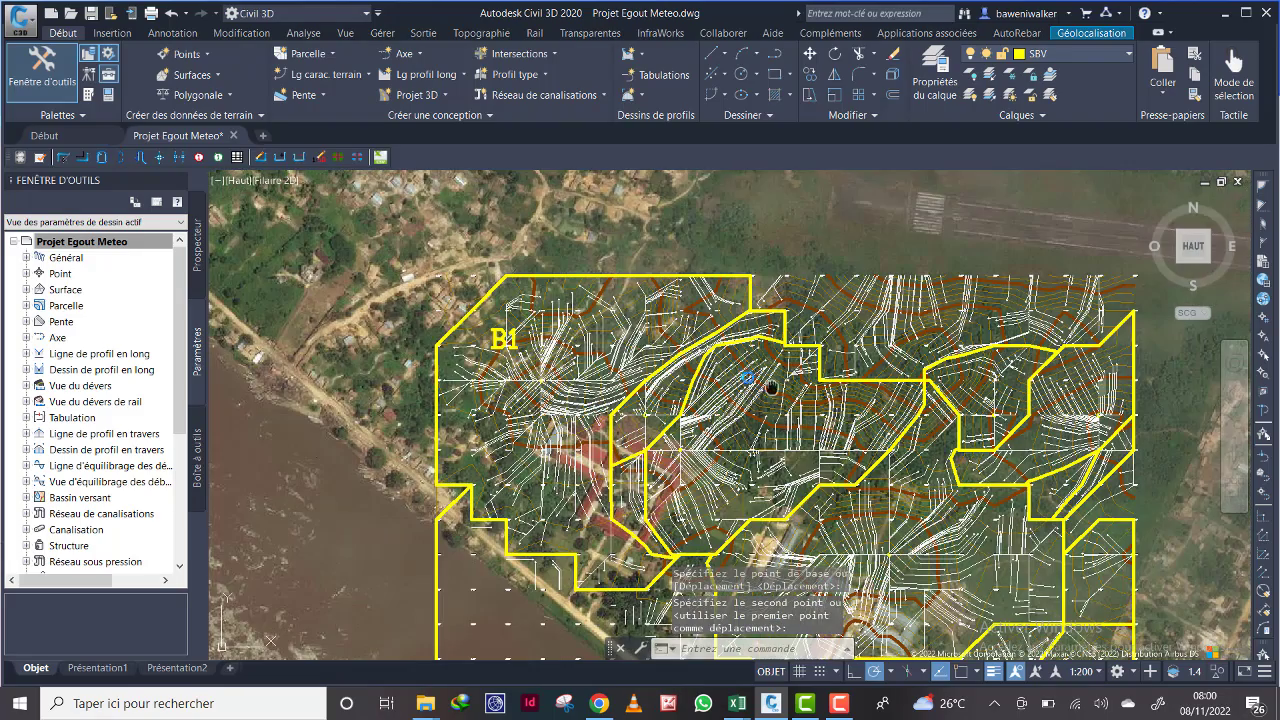
{"action": "middle_click_drag", "start_coordinate": [772, 386], "coordinate": [656, 340]}
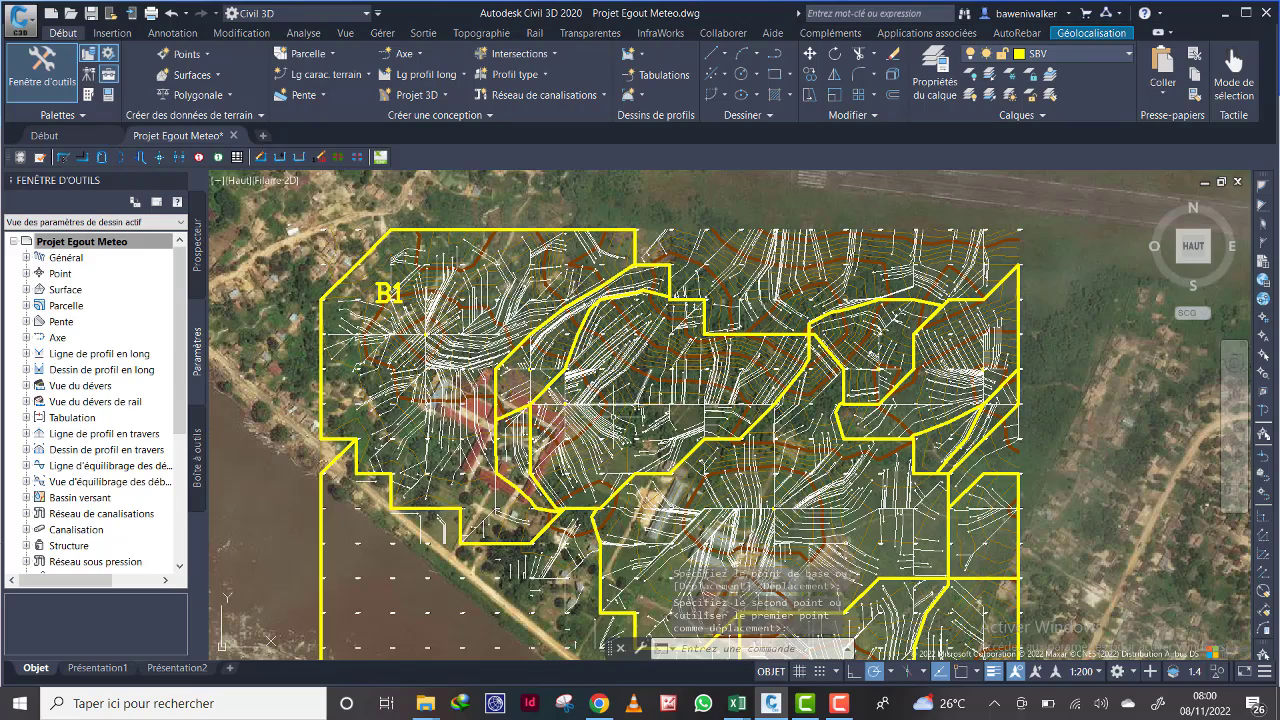
{"action": "scroll", "coordinate": [605, 415], "scroll_direction": "up", "scroll_amount": 2}
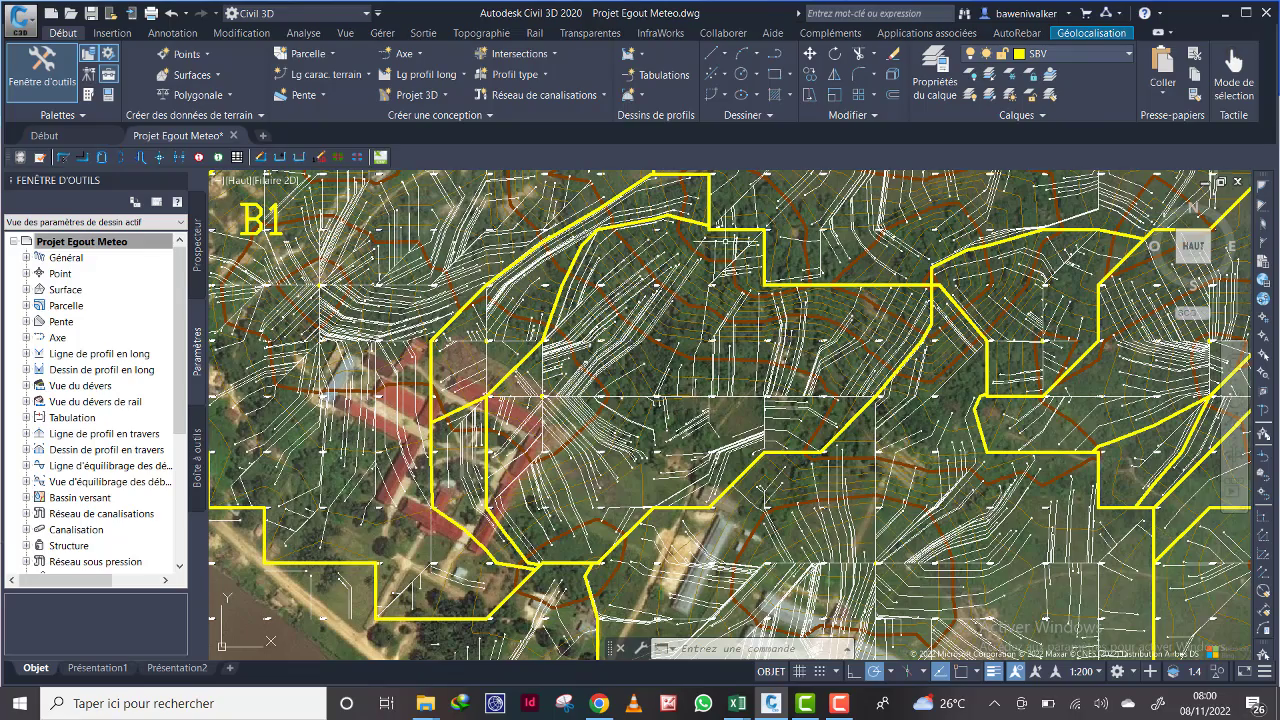
{"action": "scroll", "coordinate": [713, 295], "scroll_direction": "down", "scroll_amount": 2}
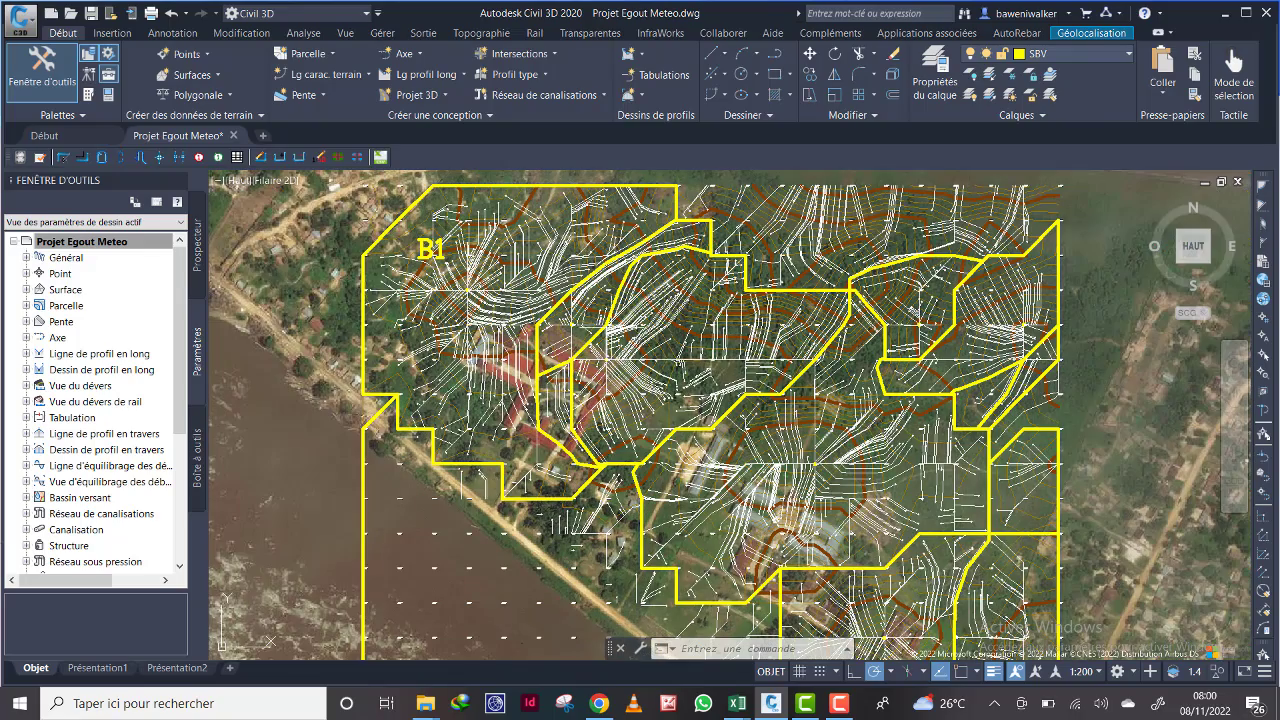
{"action": "scroll", "coordinate": [608, 333], "scroll_direction": "up", "scroll_amount": 2}
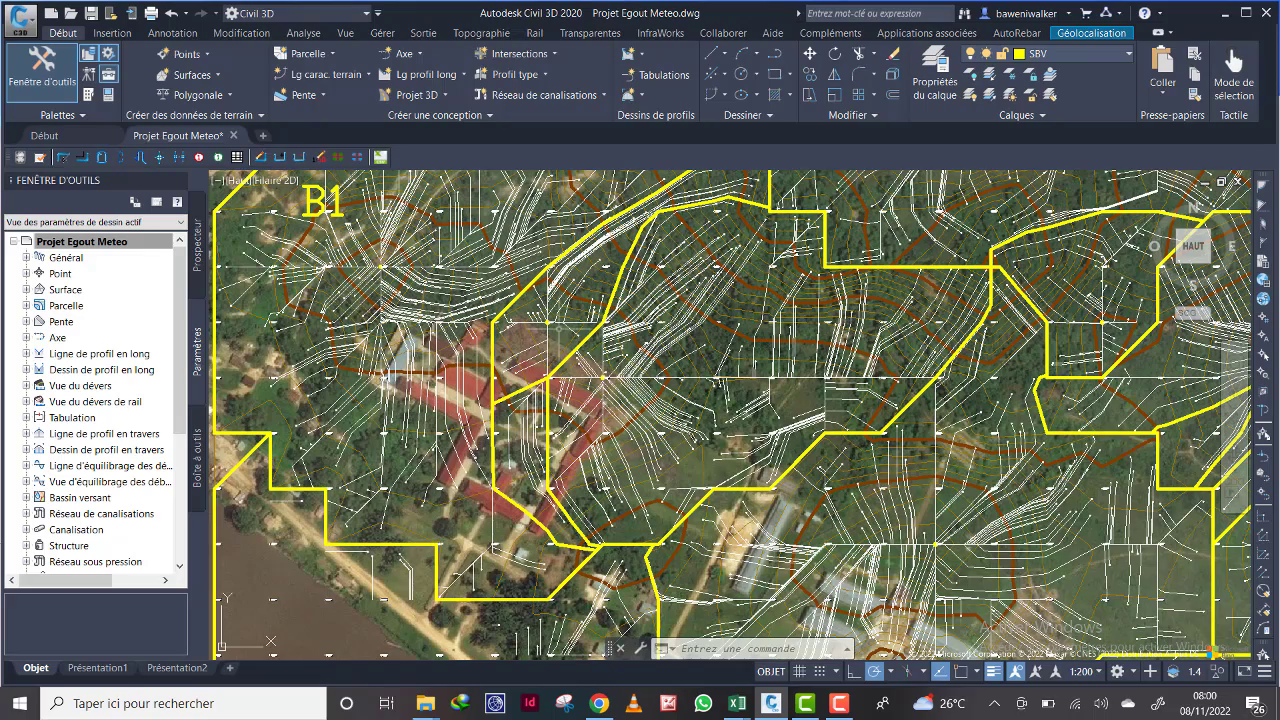
{"action": "middle_click_drag", "start_coordinate": [542, 291], "coordinate": [572, 333]}
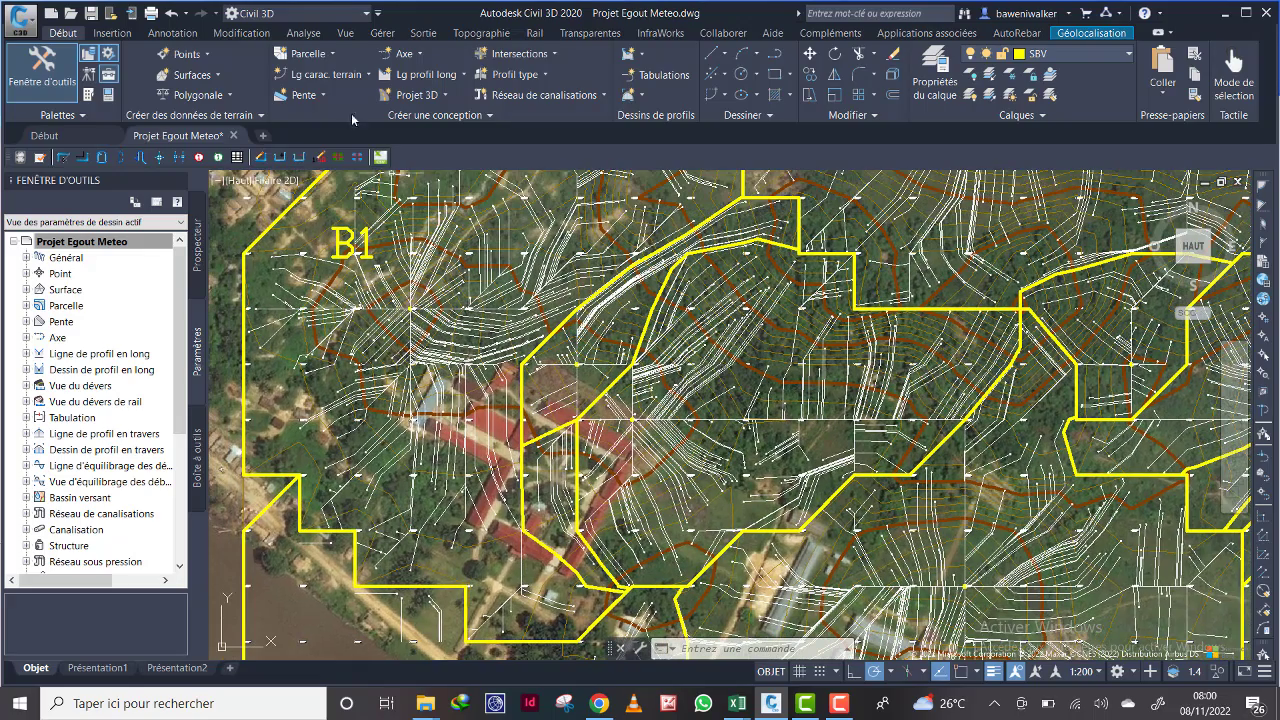
{"action": "left_click", "coordinate": [710, 52]}
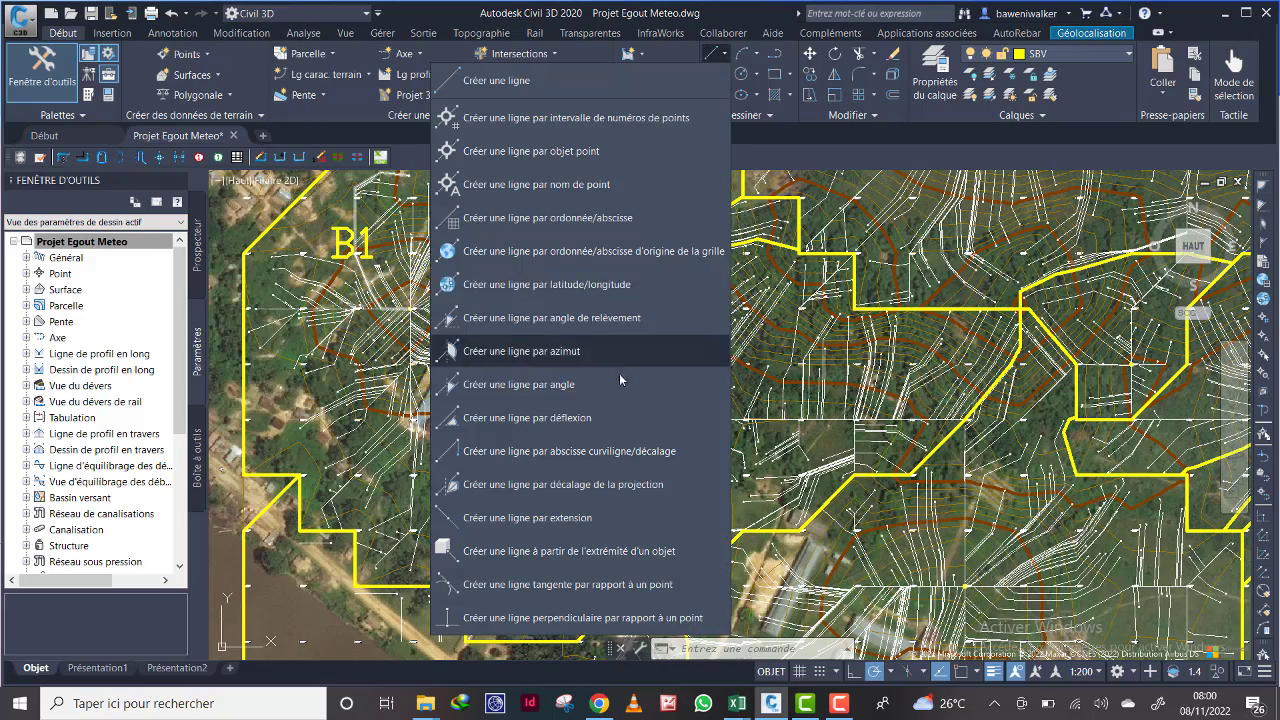
{"action": "left_click", "coordinate": [713, 55]}
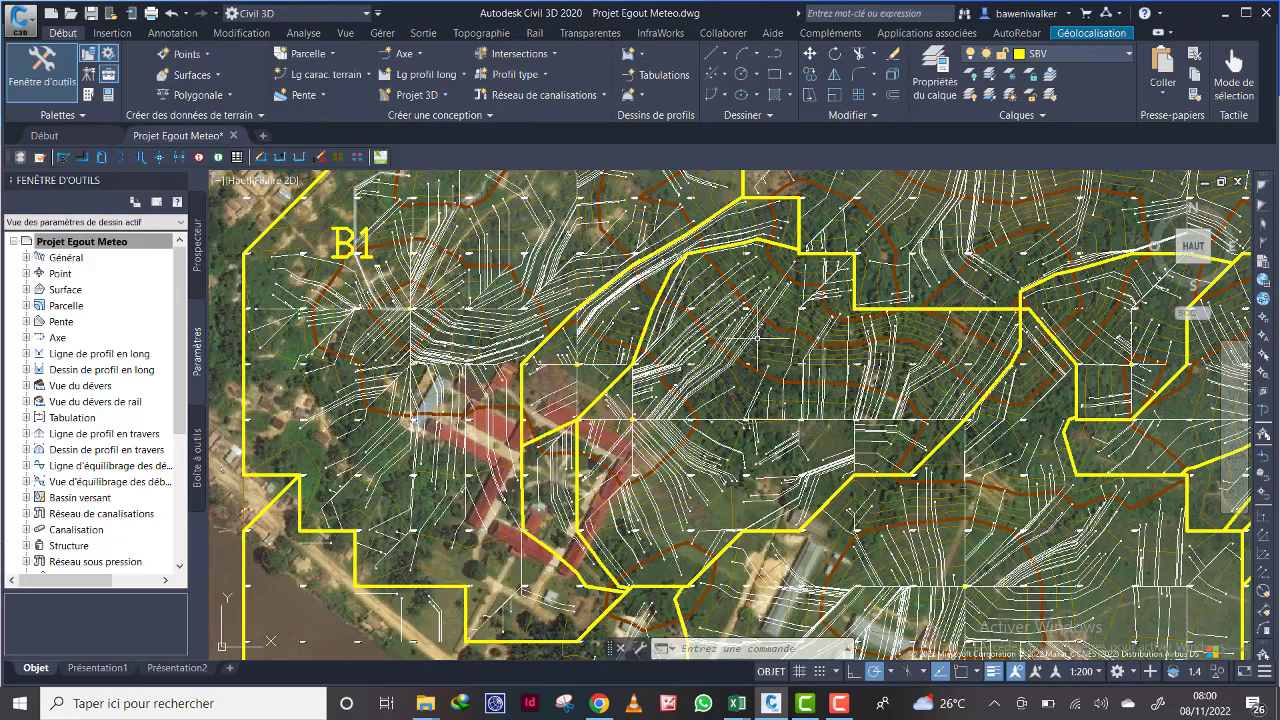
{"action": "scroll", "coordinate": [730, 344], "scroll_direction": "down", "scroll_amount": 2}
{"action": "middle_click_drag", "start_coordinate": [785, 290], "coordinate": [689, 300]}
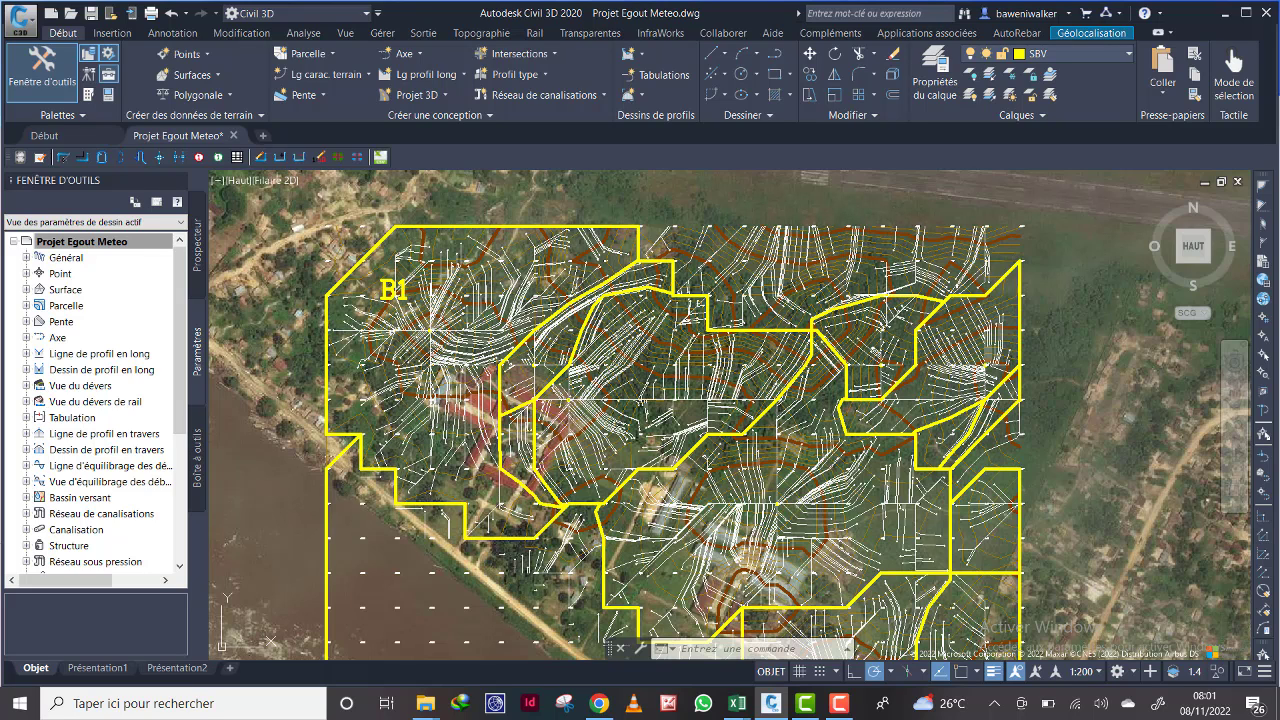
{"action": "middle_click_drag", "start_coordinate": [887, 295], "coordinate": [798, 320]}
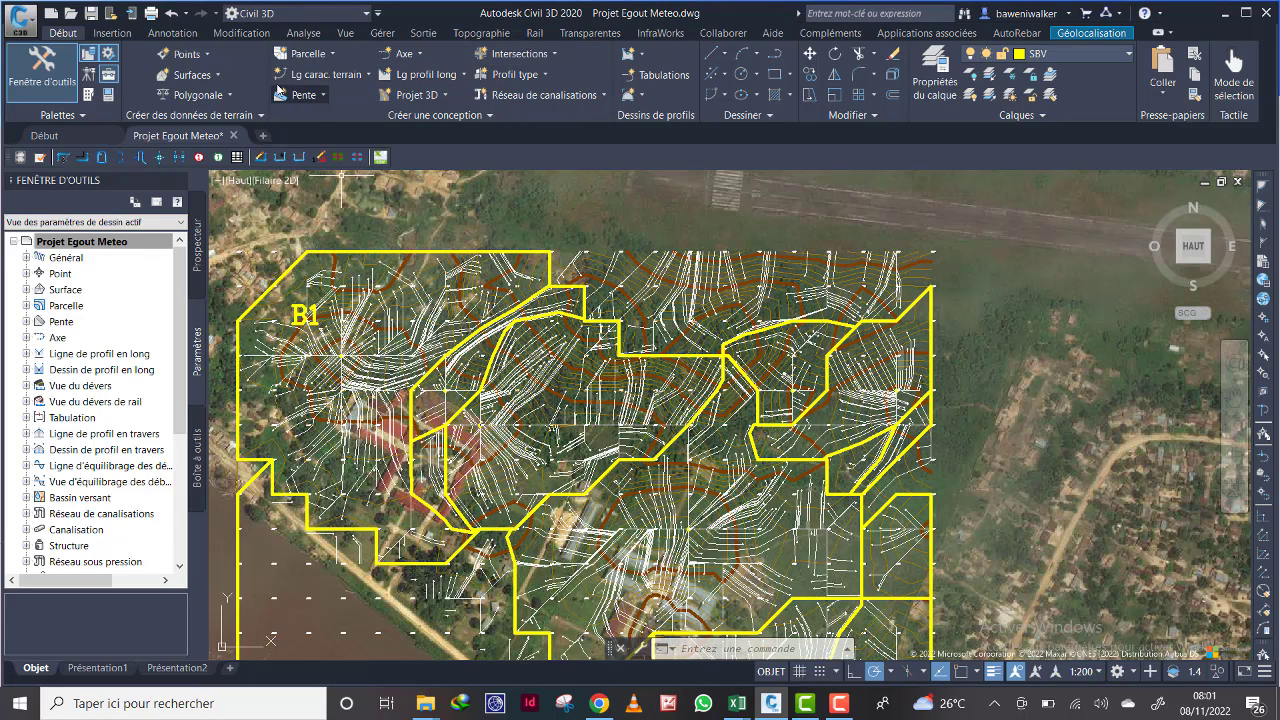
Step: Start a polyline at the B1 catchment's northeast corner and run it about 422 units east to the study area's northeast corner
{"action": "left_click", "coordinate": [775, 58]}
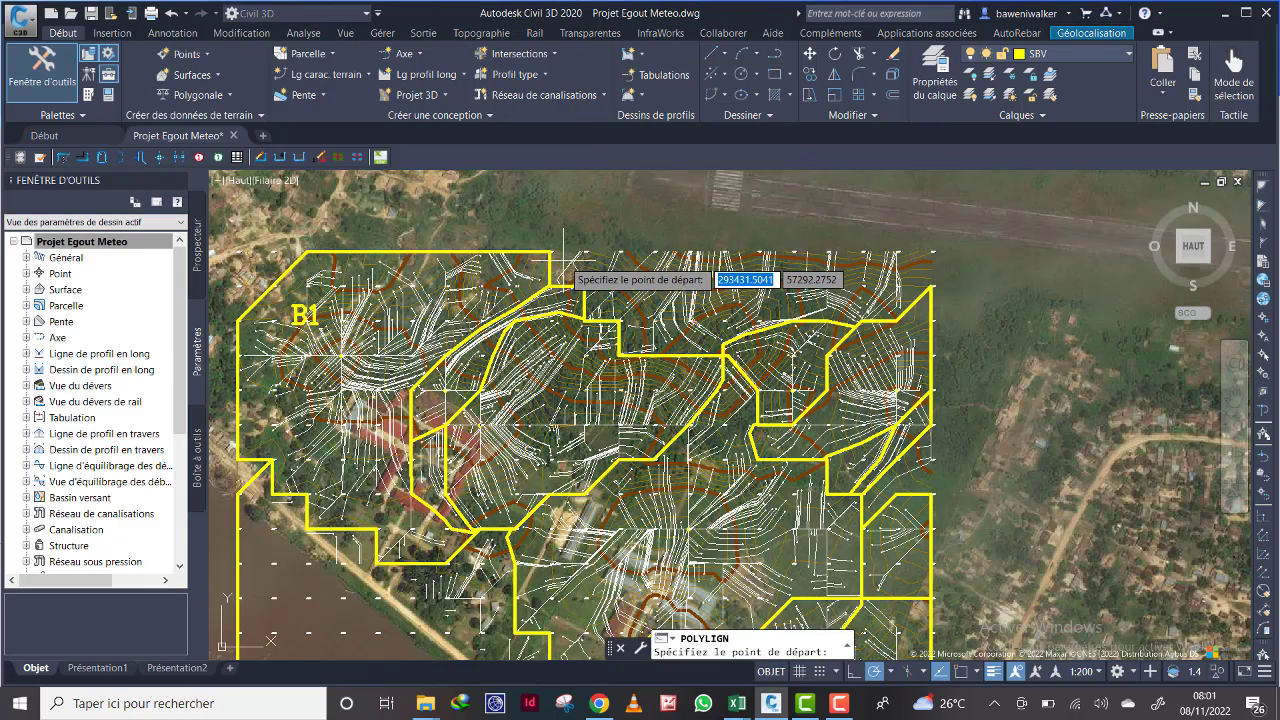
{"action": "scroll", "coordinate": [563, 258], "scroll_direction": "up", "scroll_amount": 2}
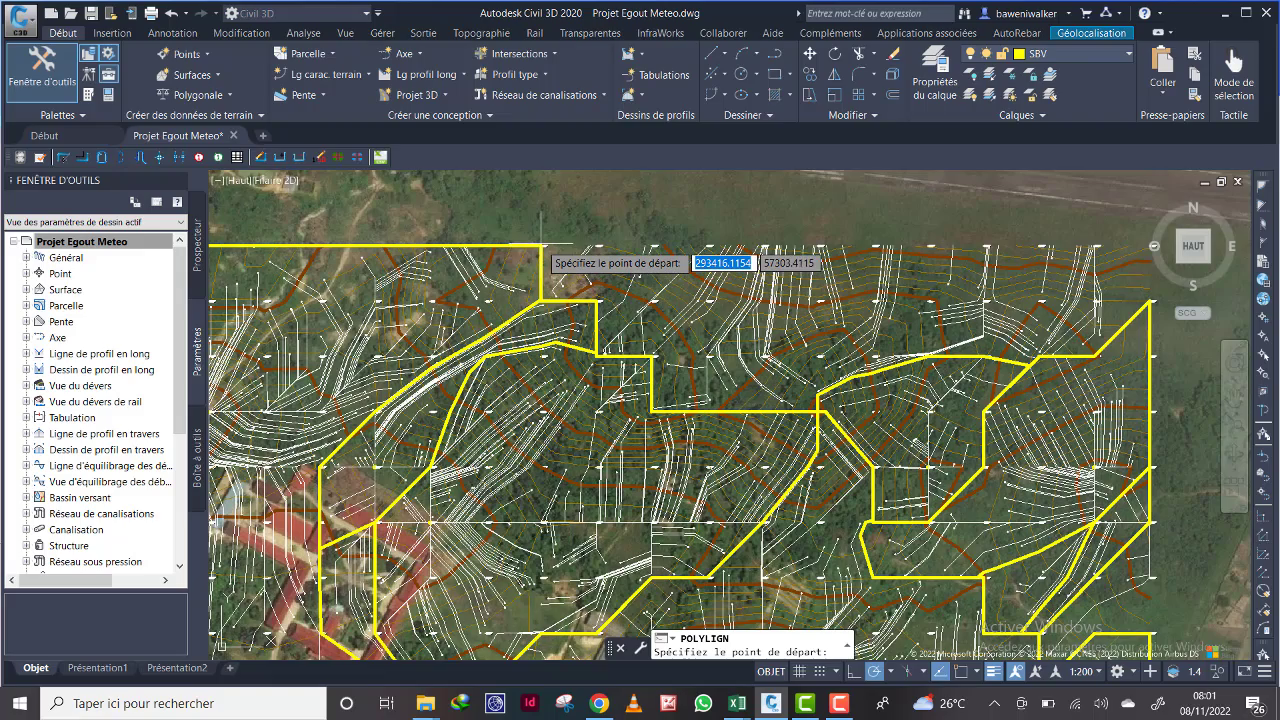
{"action": "left_click", "coordinate": [541, 245]}
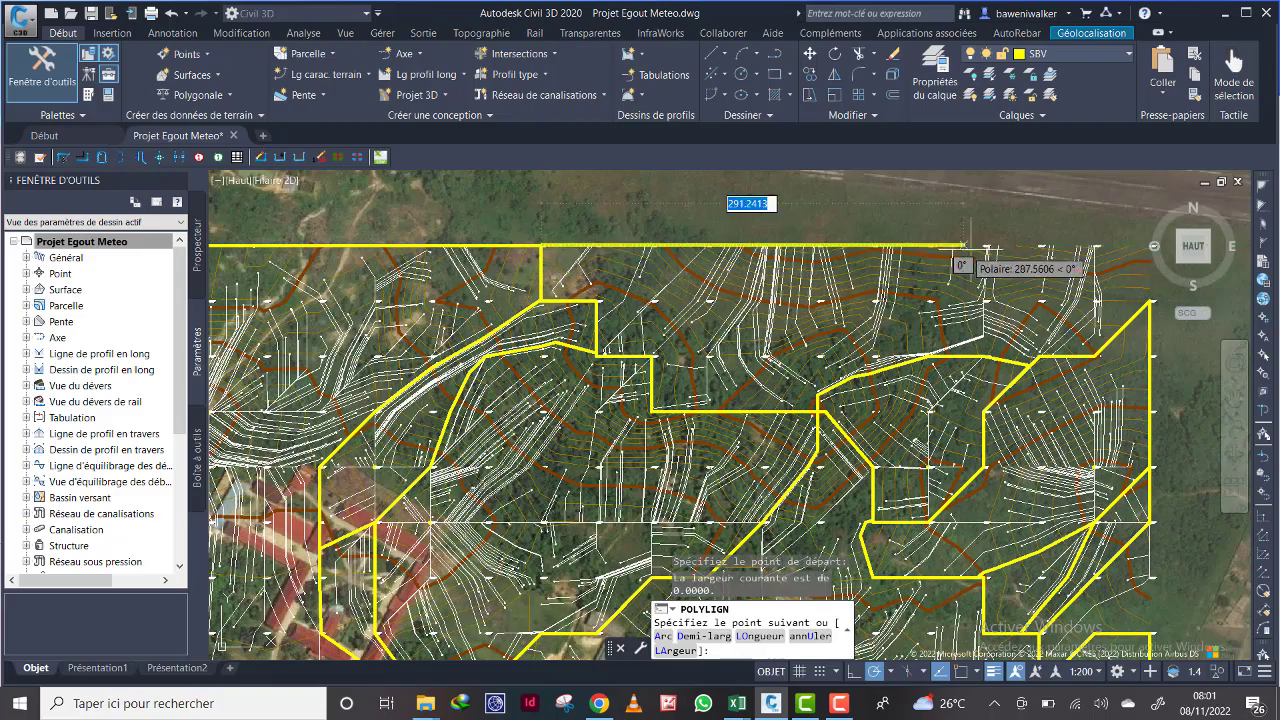
{"action": "middle_click_drag", "start_coordinate": [1102, 269], "coordinate": [862, 244]}
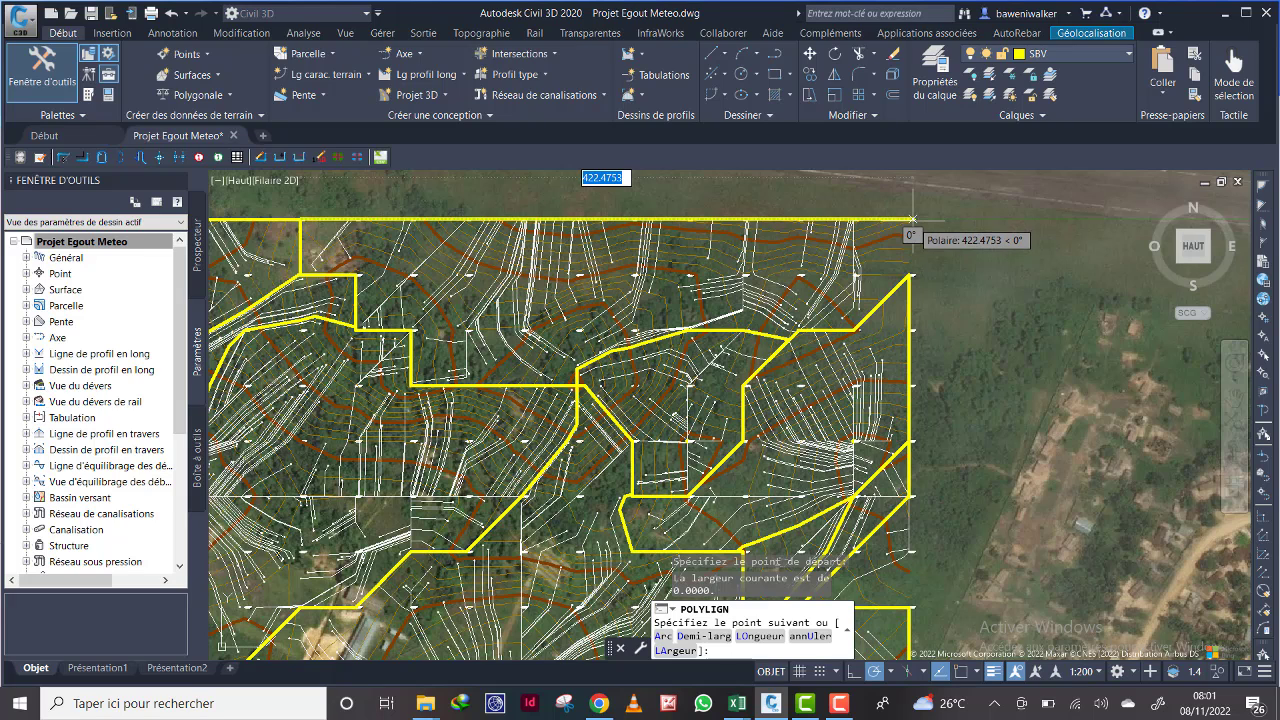
{"action": "left_click", "coordinate": [913, 218]}
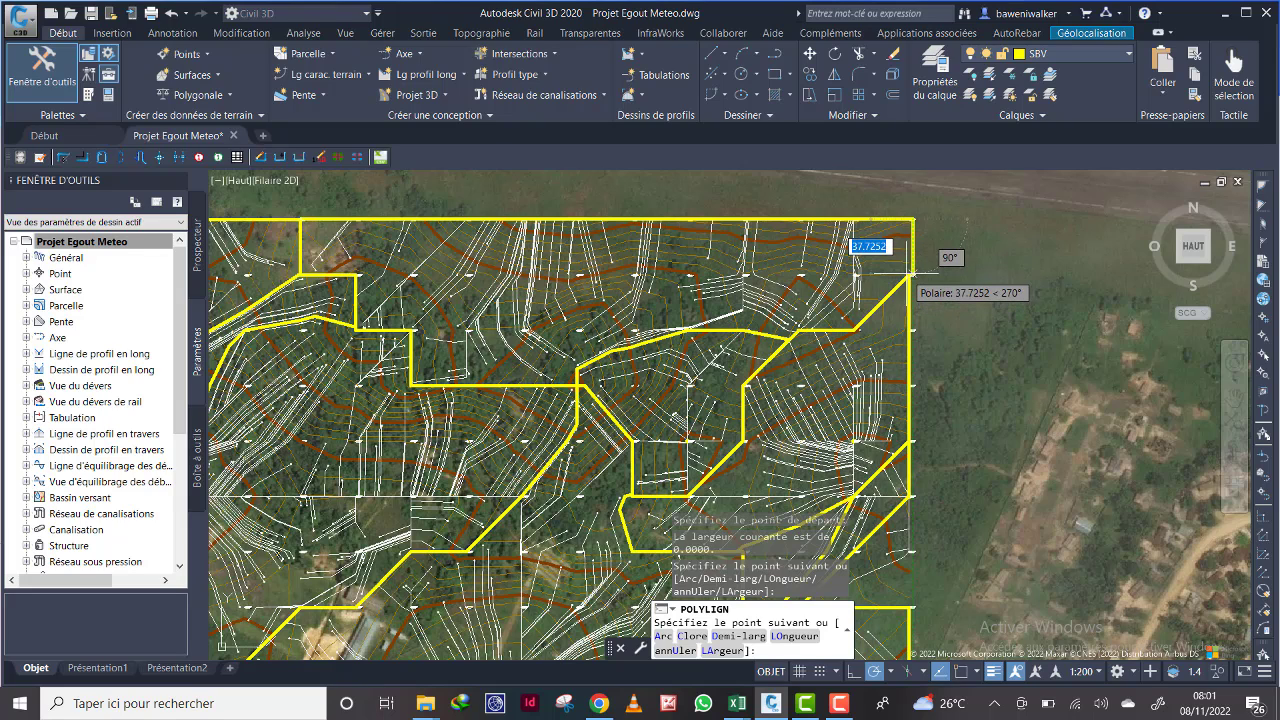
Step: Continue the polyline south to the slanted catchment edge and trace the existing boundary southwest and west to the start of the curved edge
{"action": "scroll", "coordinate": [911, 266], "scroll_direction": "up", "scroll_amount": 3}
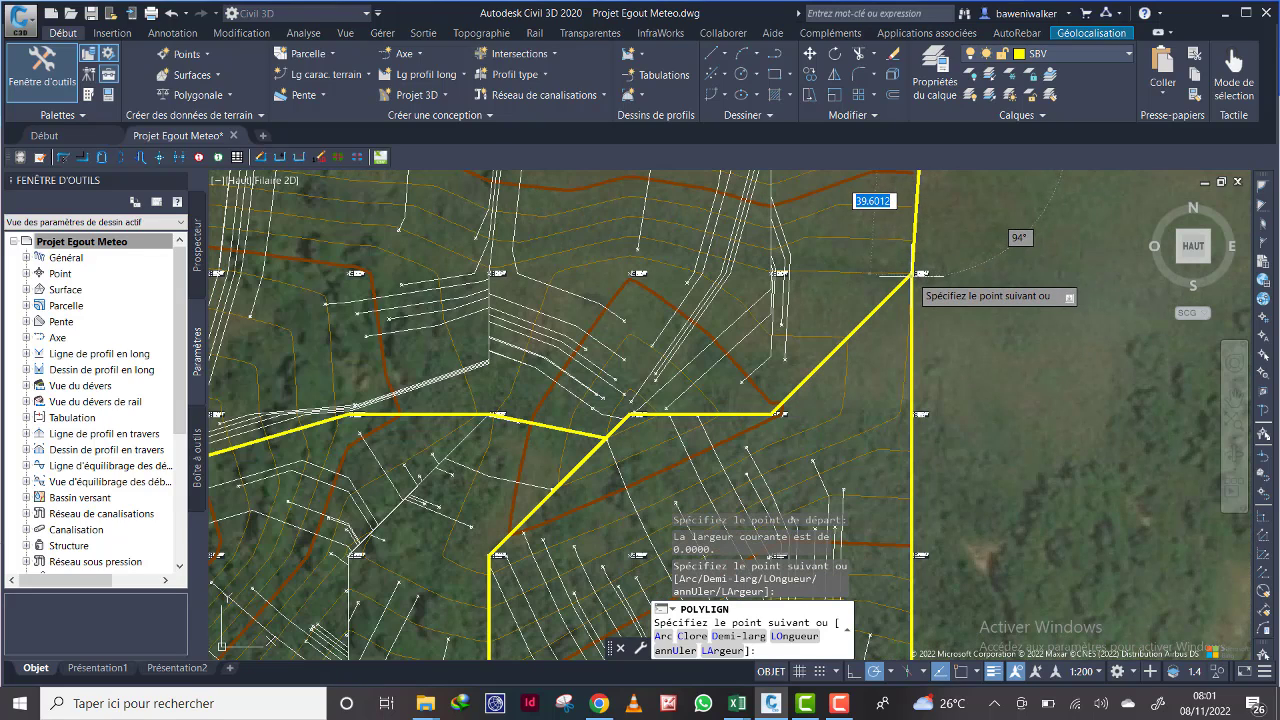
{"action": "left_click", "coordinate": [911, 273]}
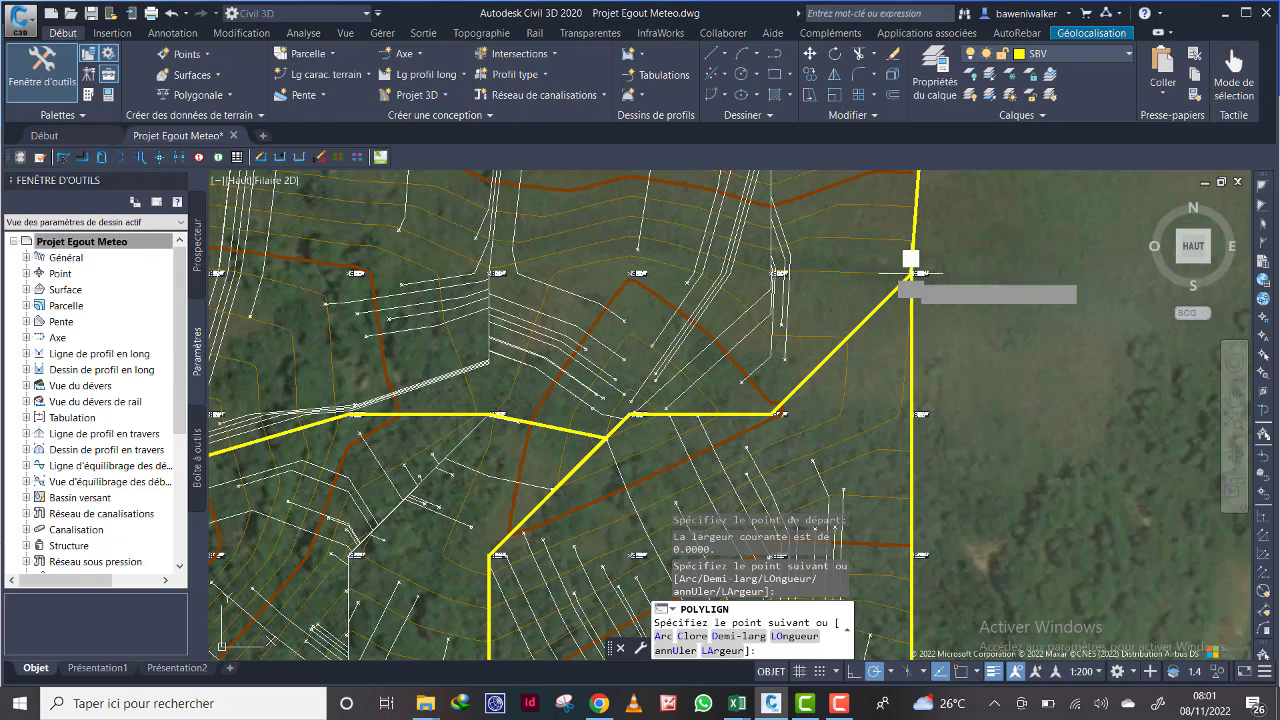
{"action": "left_click", "coordinate": [775, 412]}
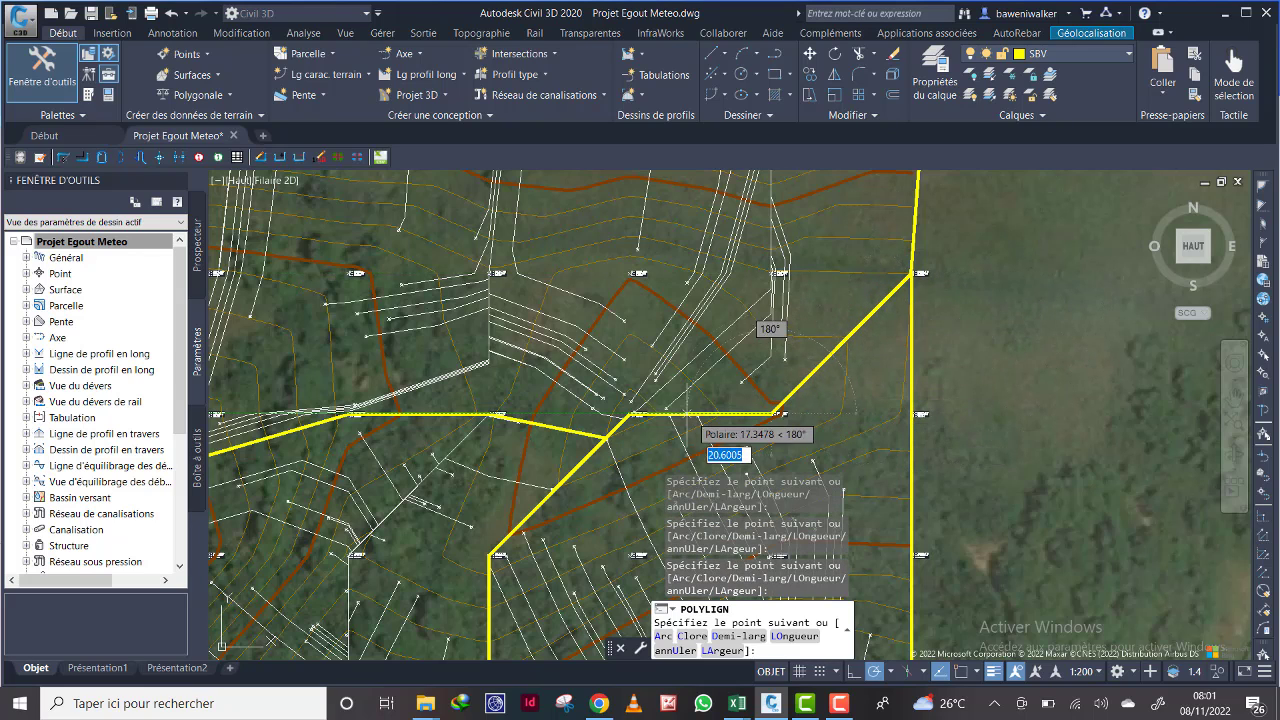
{"action": "left_click", "coordinate": [626, 412]}
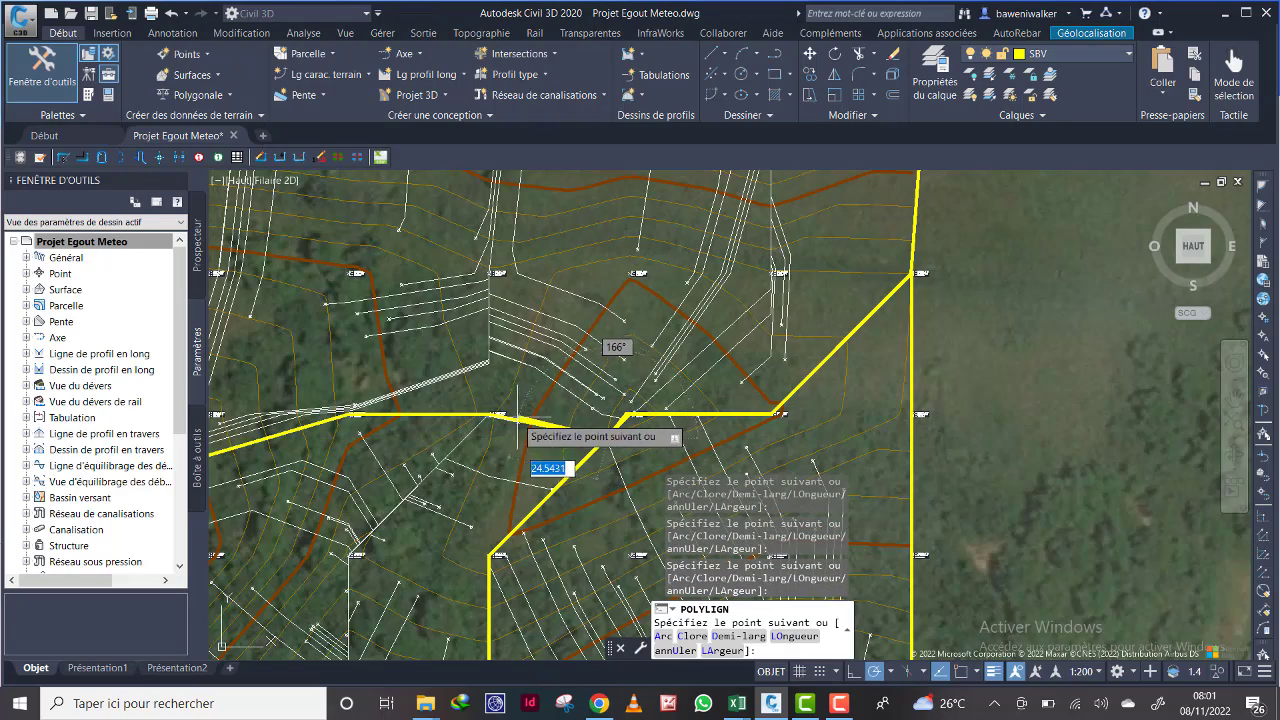
{"action": "left_click", "coordinate": [489, 414]}
Step: Trace the polyline down the curved boundary to the catchment junction, then about 115 units west to the lowest corner of the stepped boundary
{"action": "scroll", "coordinate": [469, 415], "scroll_direction": "down", "scroll_amount": 3}
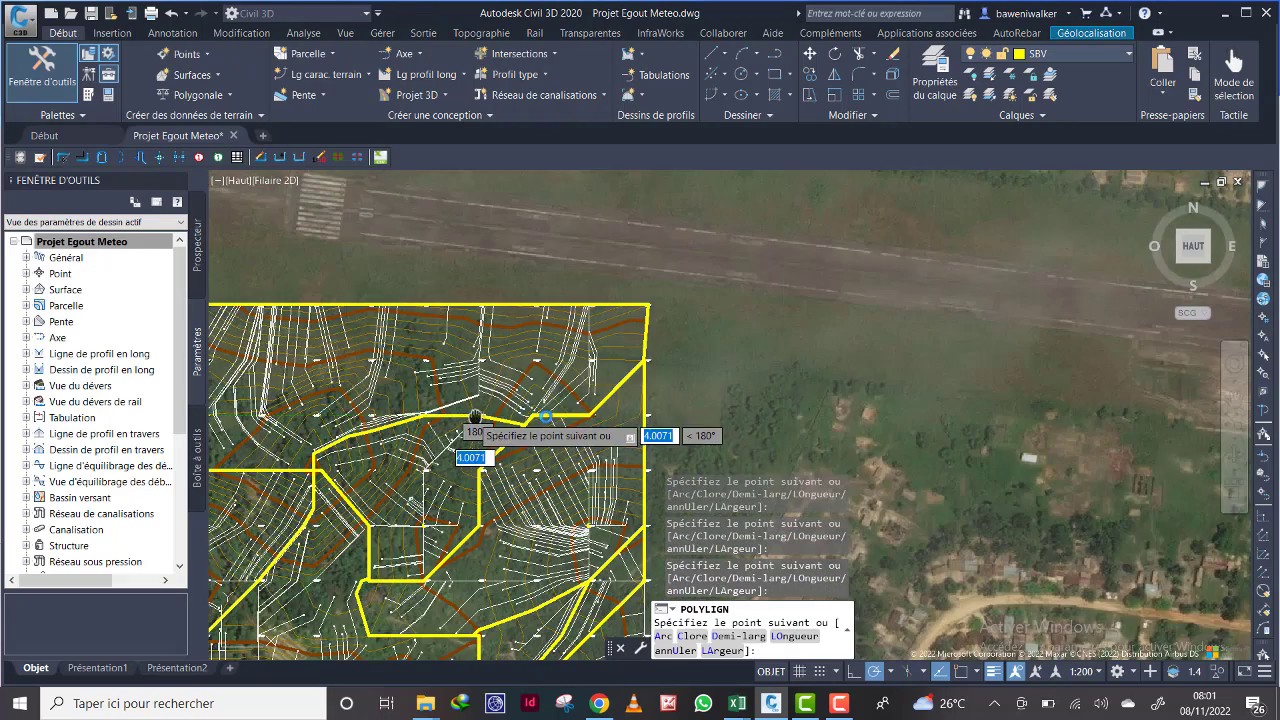
{"action": "middle_click_drag", "start_coordinate": [465, 415], "coordinate": [866, 404]}
{"action": "scroll", "coordinate": [857, 407], "scroll_direction": "up", "scroll_amount": 5}
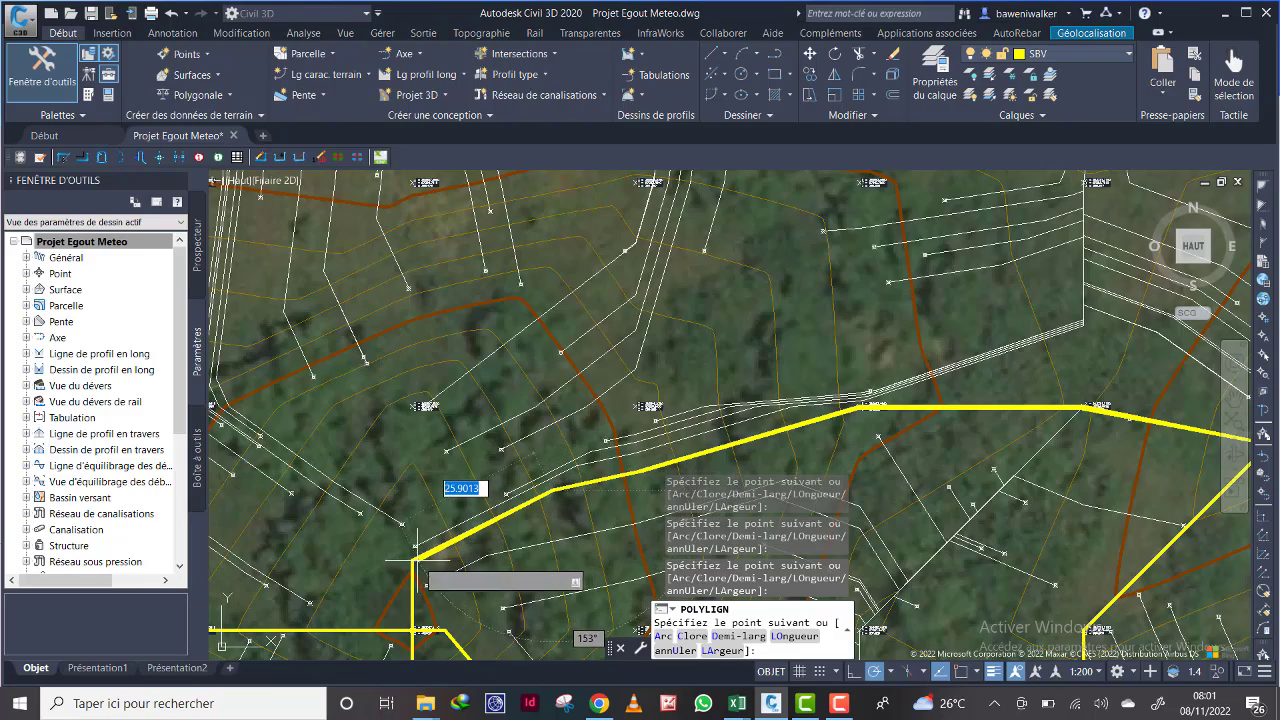
{"action": "scroll", "coordinate": [431, 526], "scroll_direction": "down", "scroll_amount": 6}
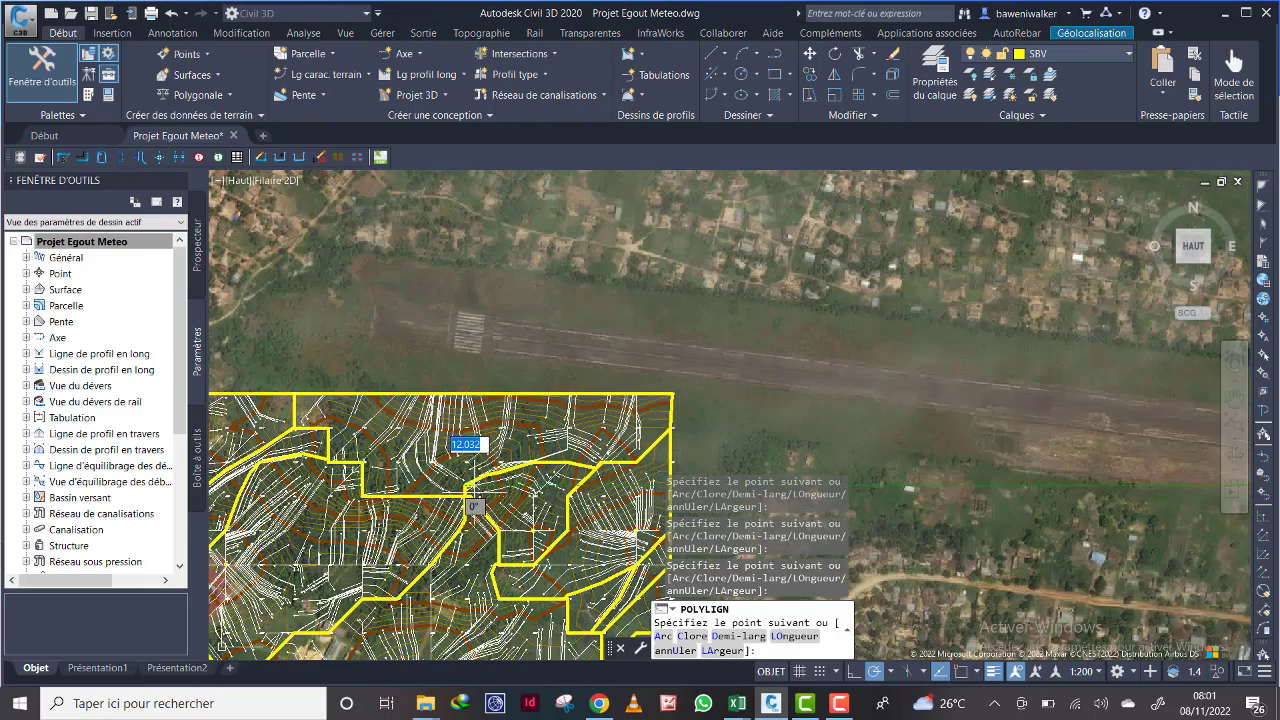
{"action": "scroll", "coordinate": [528, 514], "scroll_direction": "up", "scroll_amount": 3}
{"action": "scroll", "coordinate": [706, 404], "scroll_direction": "up", "scroll_amount": 4}
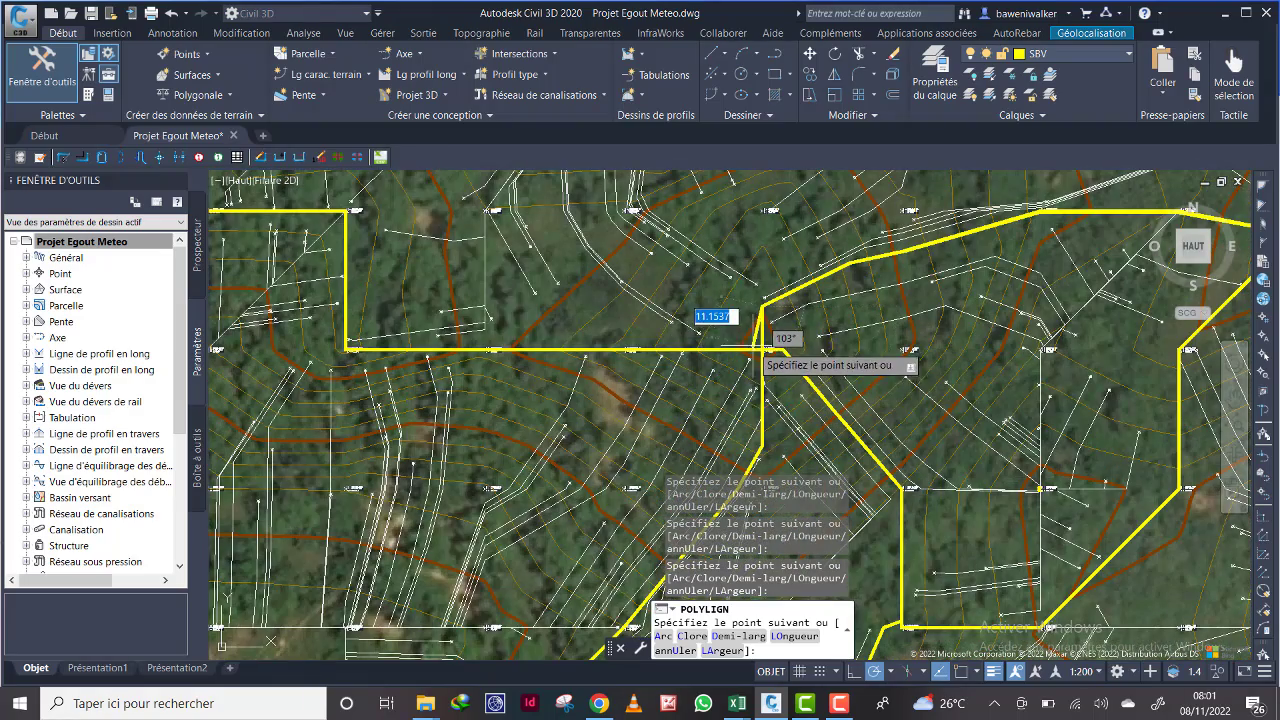
{"action": "left_click", "coordinate": [763, 349]}
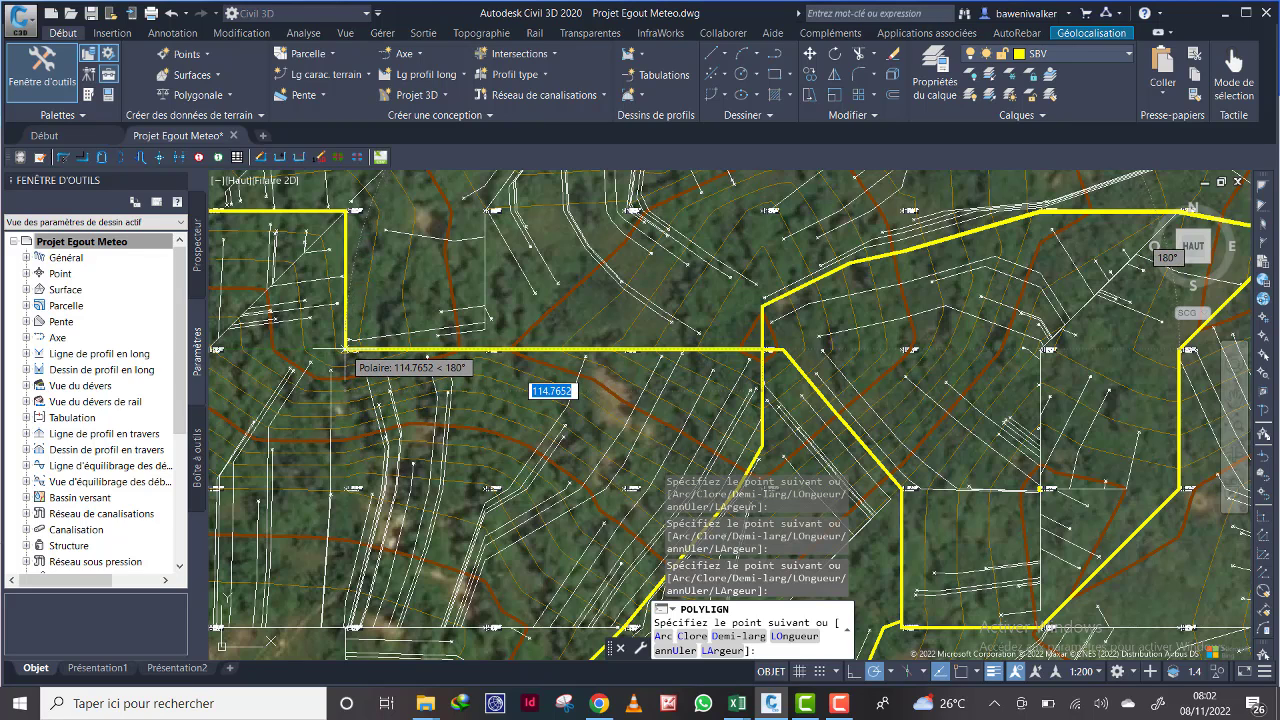
{"action": "left_click", "coordinate": [347, 349]}
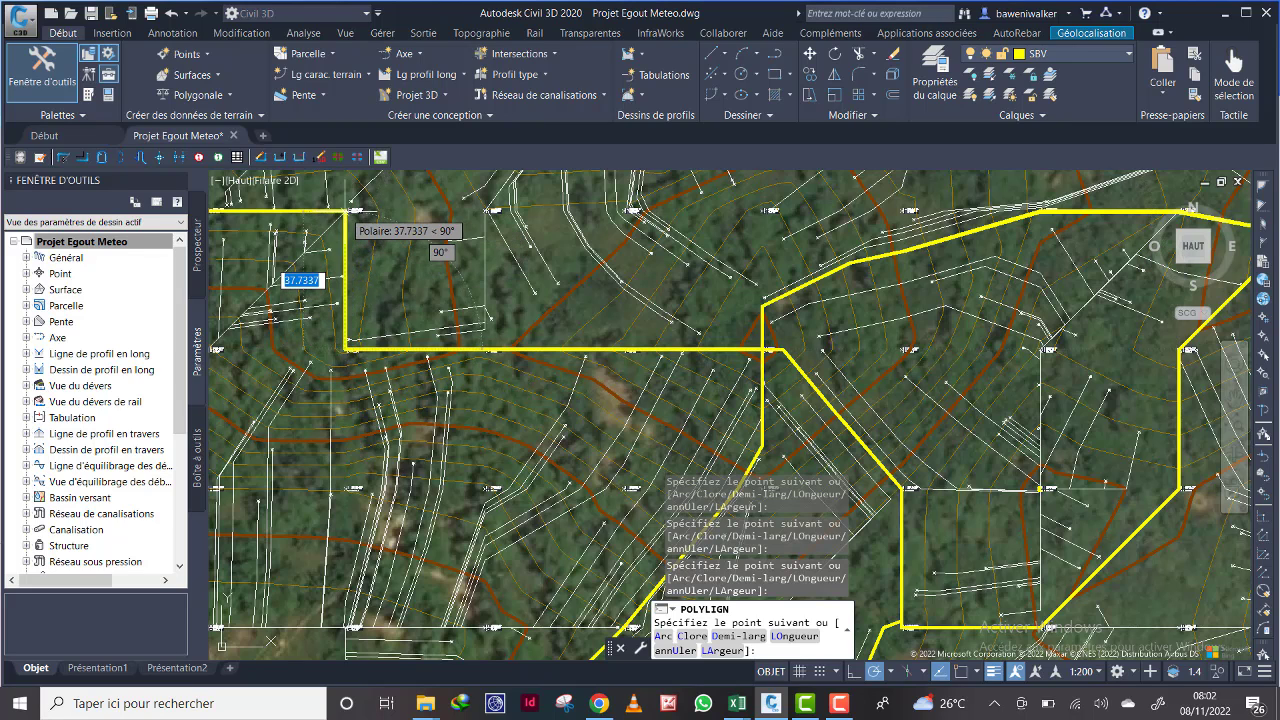
Step: Trace the polyline up the stepped boundary towards B1's northeast corner and close the northern catchment outline
{"action": "scroll", "coordinate": [347, 212], "scroll_direction": "down", "scroll_amount": 5}
{"action": "scroll", "coordinate": [375, 235], "scroll_direction": "up", "scroll_amount": 3}
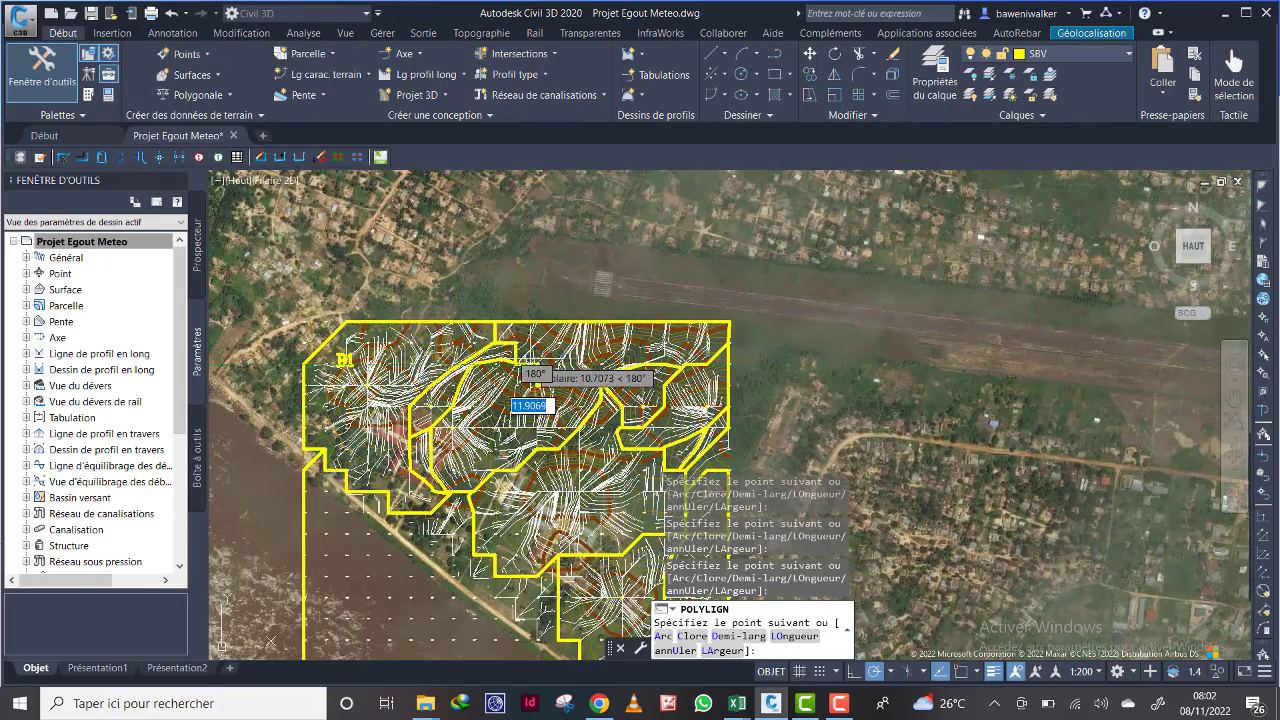
{"action": "scroll", "coordinate": [505, 398], "scroll_direction": "up", "scroll_amount": 5}
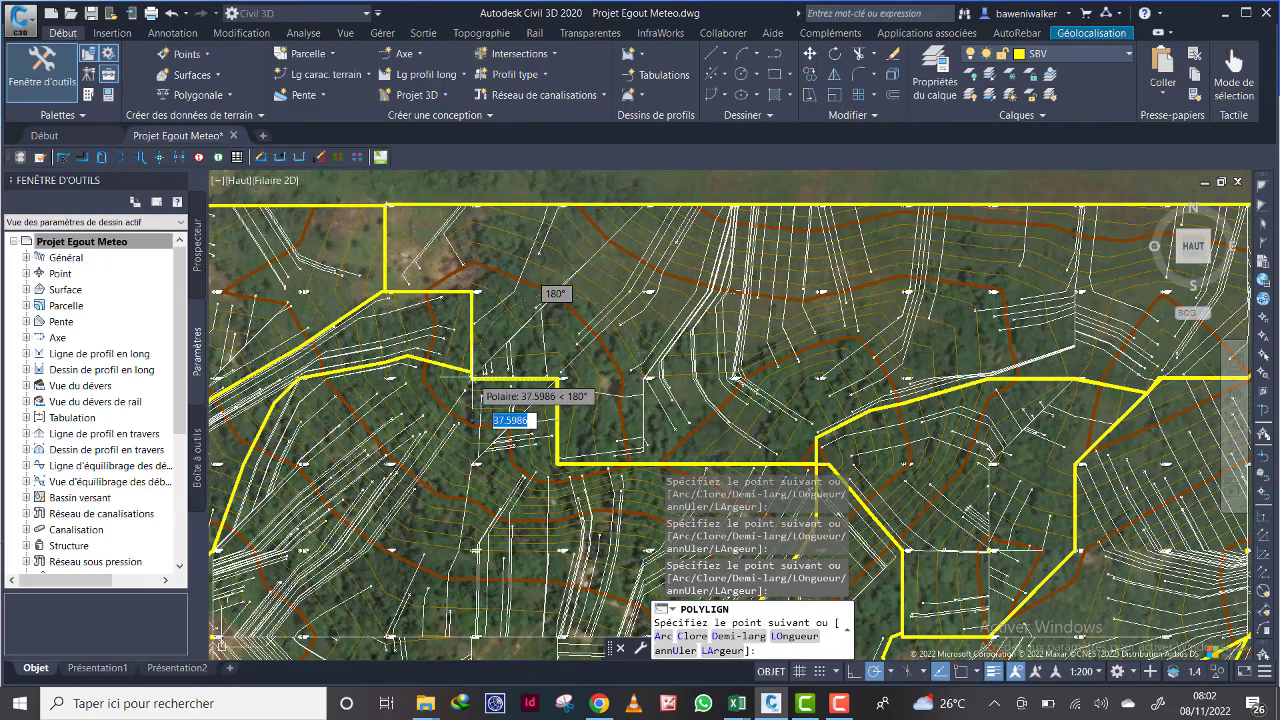
{"action": "left_click", "coordinate": [474, 380]}
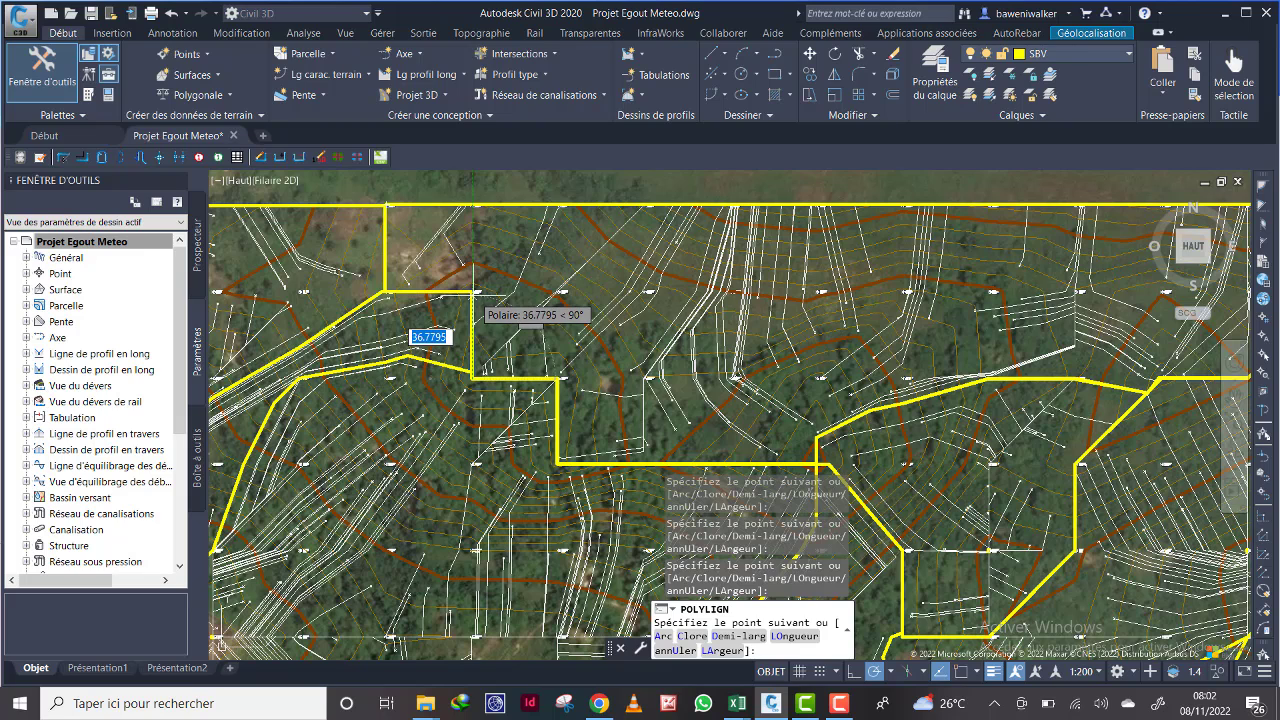
{"action": "left_click", "coordinate": [472, 293]}
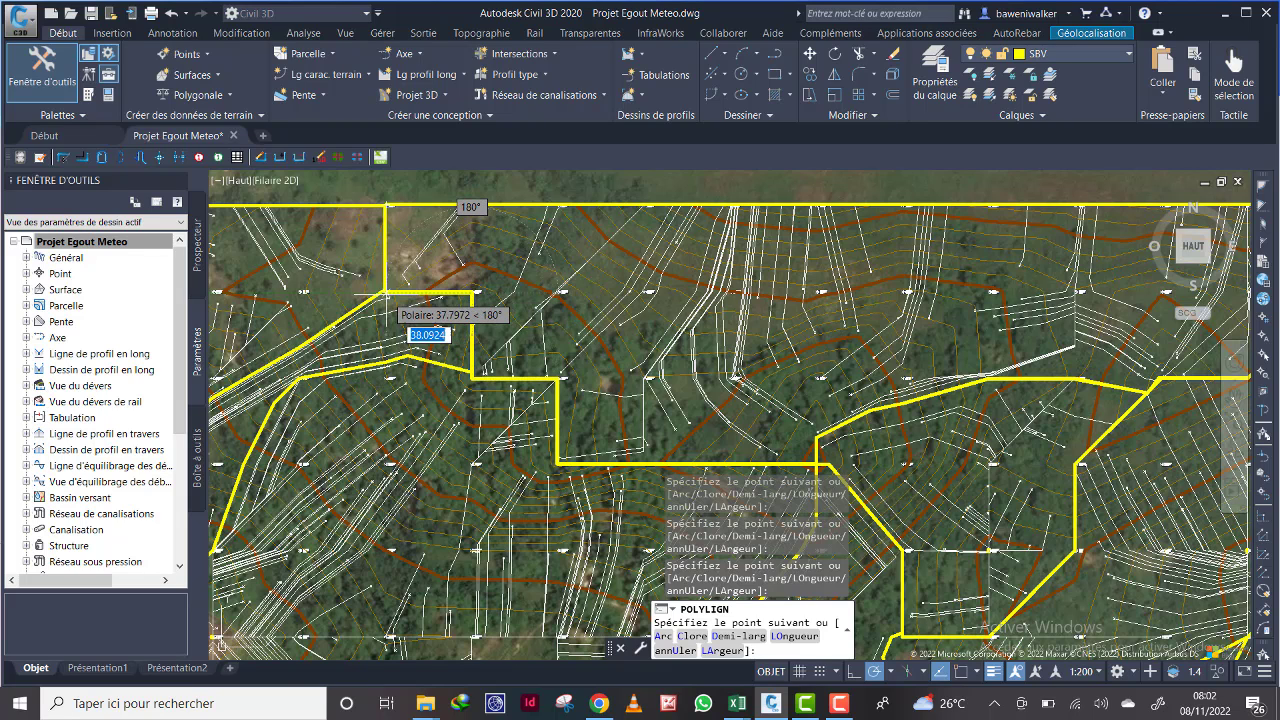
{"action": "left_click", "coordinate": [385, 292]}
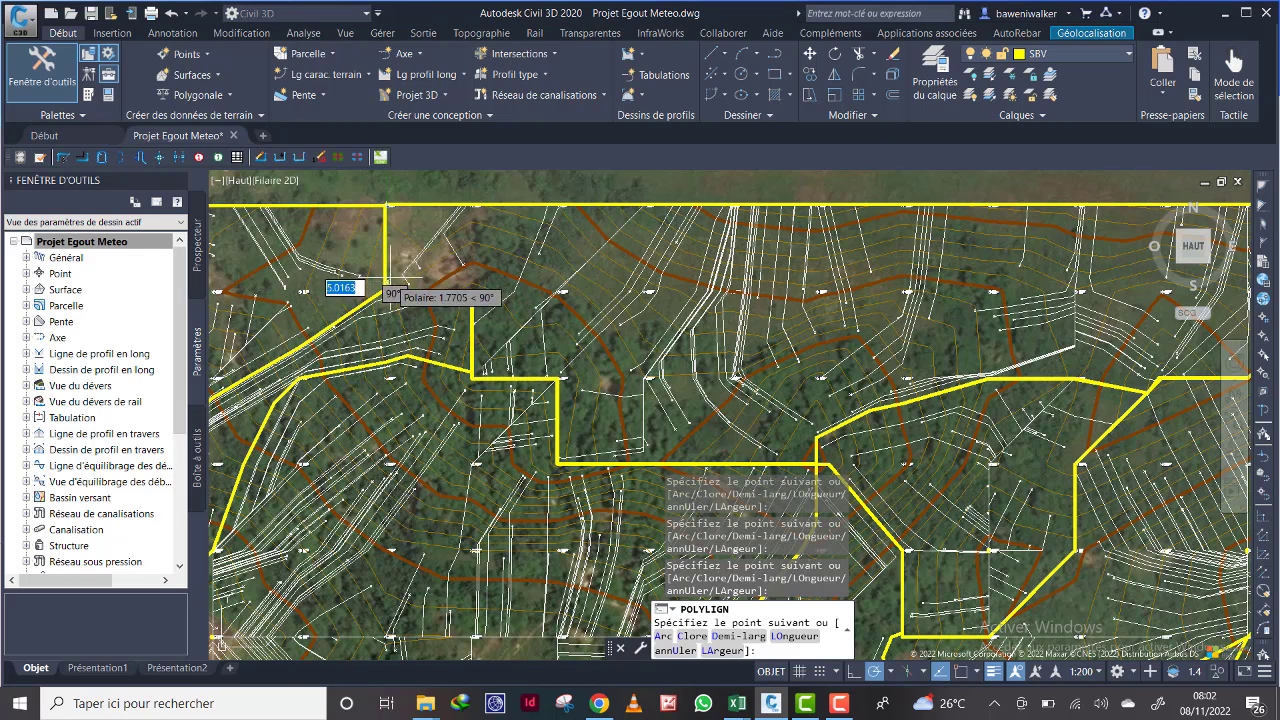
{"action": "right_click", "coordinate": [386, 207]}
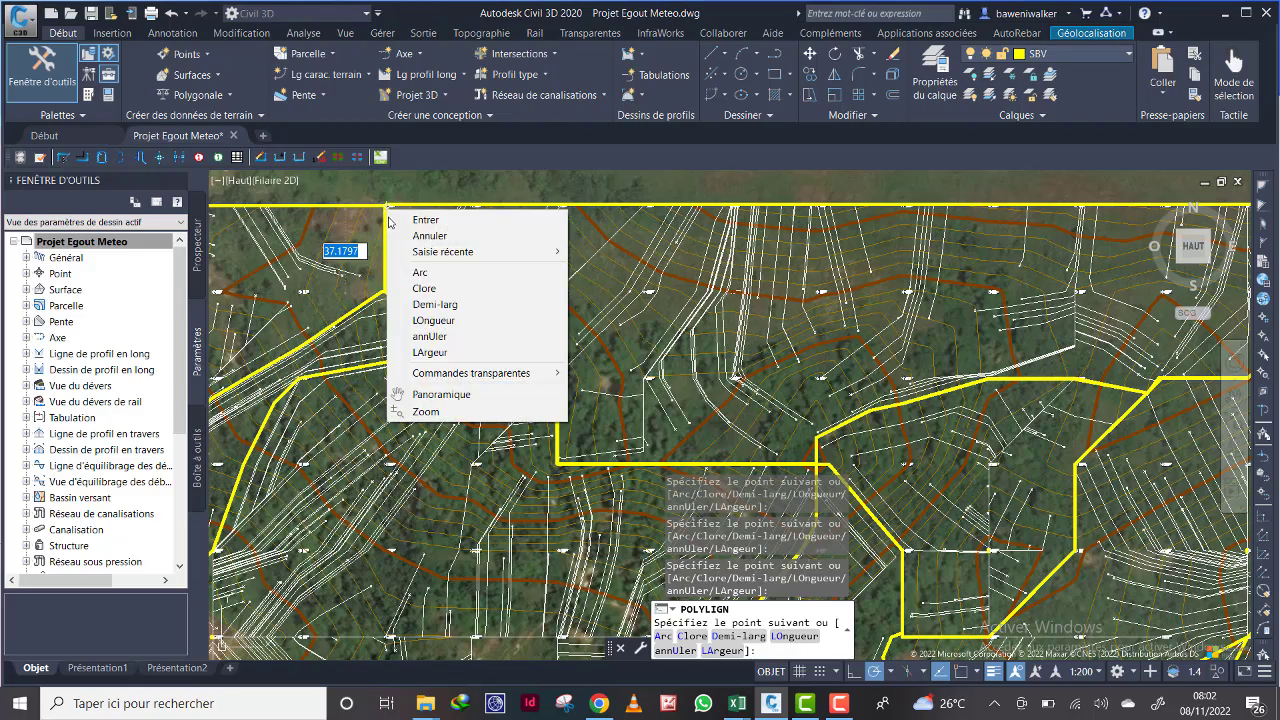
{"action": "left_click", "coordinate": [430, 287]}
Step: Select the new northern catchment outline to check its extent, and clear the selection
{"action": "scroll", "coordinate": [588, 287], "scroll_direction": "down", "scroll_amount": 5}
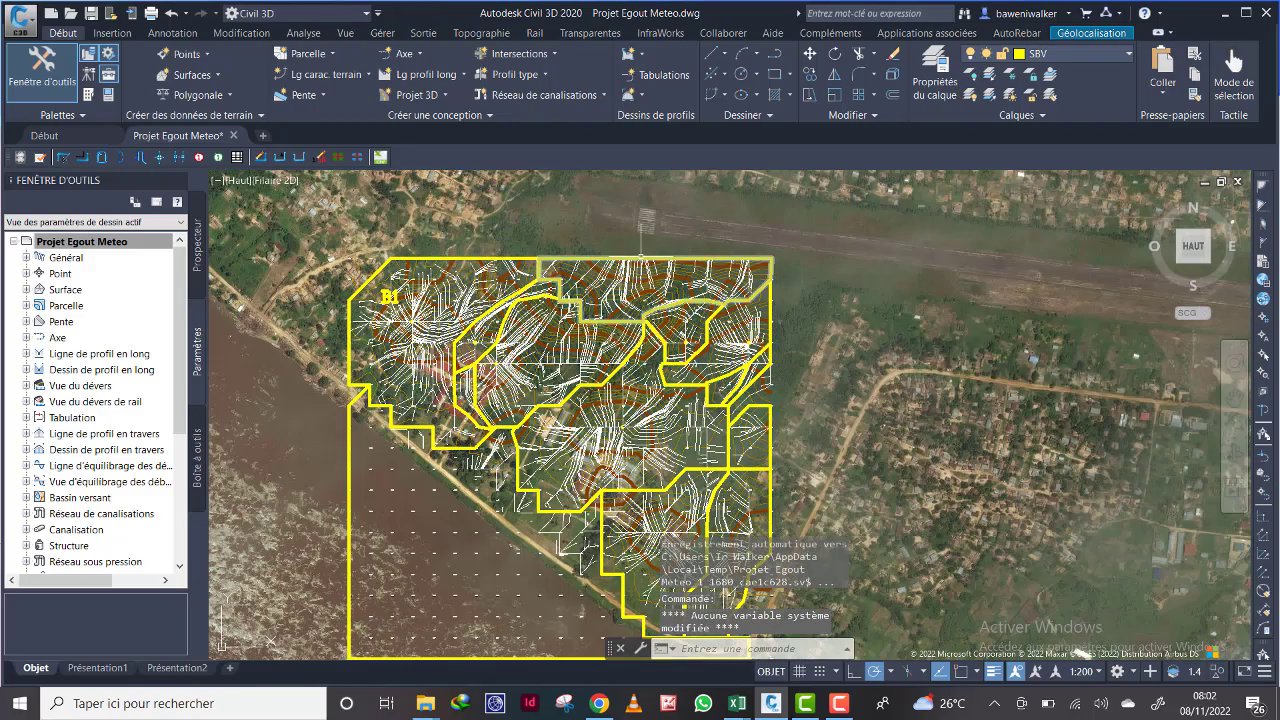
{"action": "left_click", "coordinate": [655, 261]}
{"action": "scroll", "coordinate": [662, 272], "scroll_direction": "up", "scroll_amount": 2}
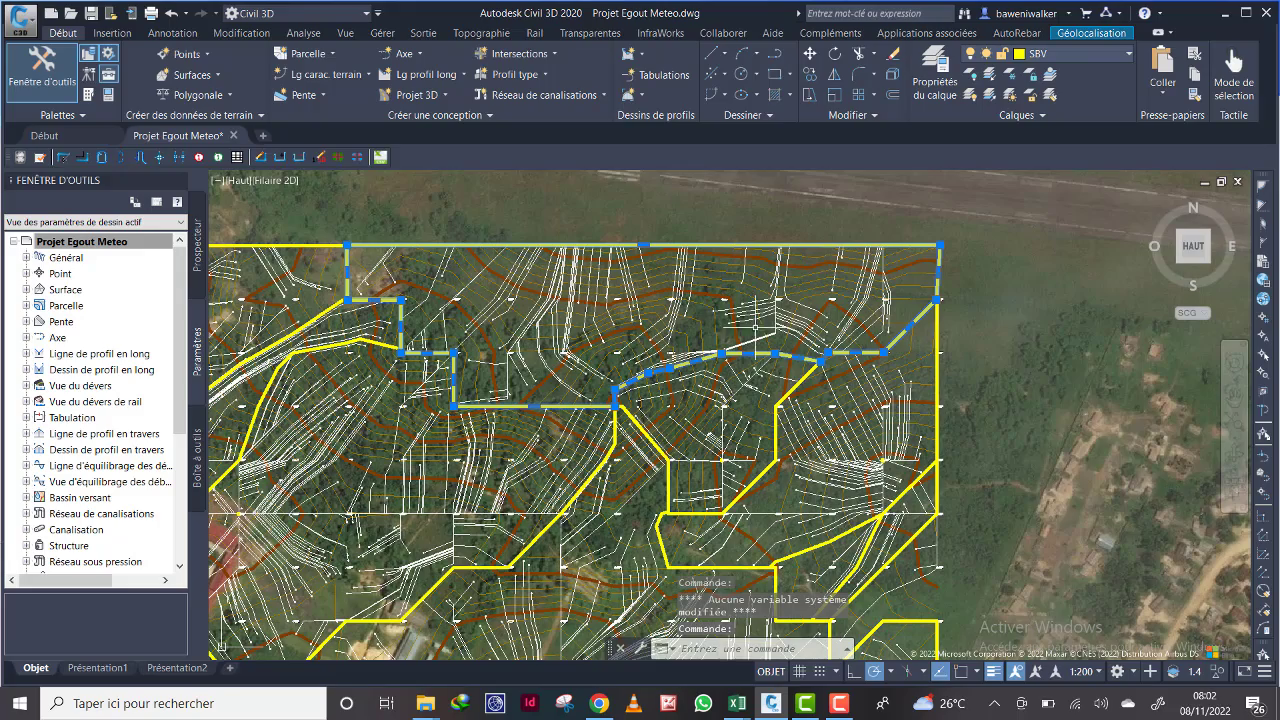
{"action": "scroll", "coordinate": [940, 390], "scroll_direction": "down", "scroll_amount": 5}
{"action": "scroll", "coordinate": [940, 390], "scroll_direction": "up", "scroll_amount": 3}
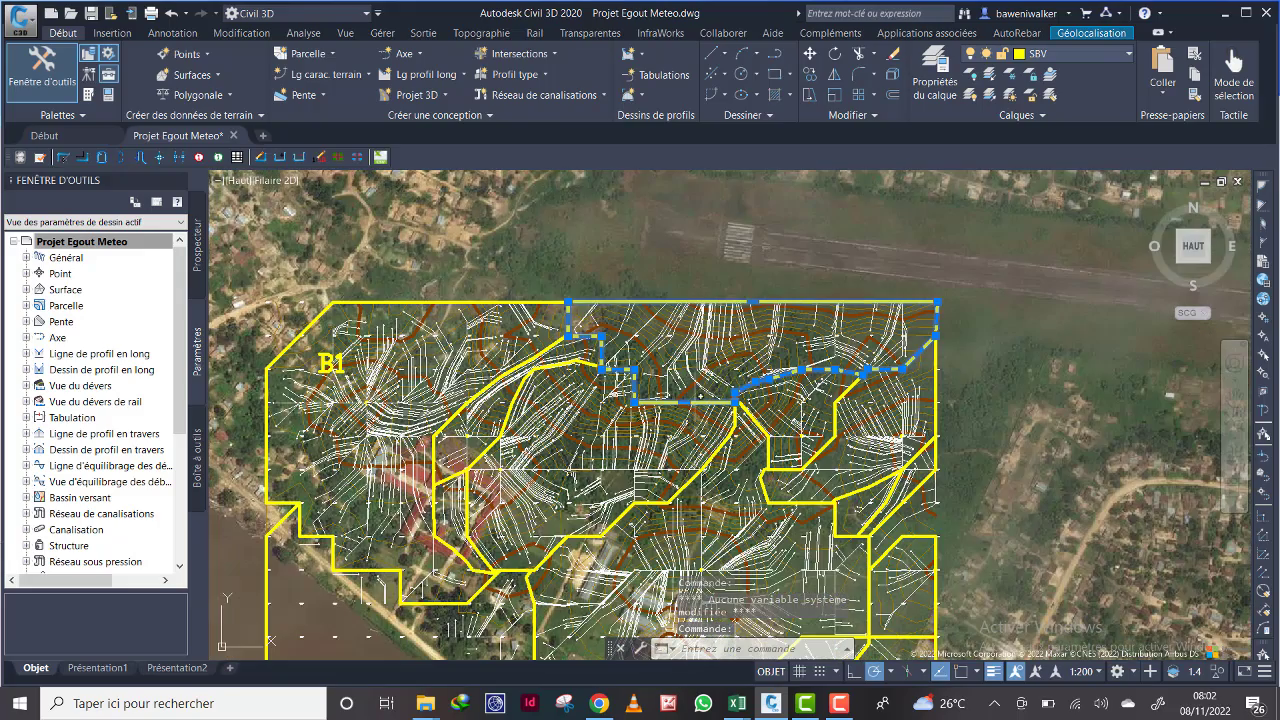
{"action": "key", "text": "Escape"}
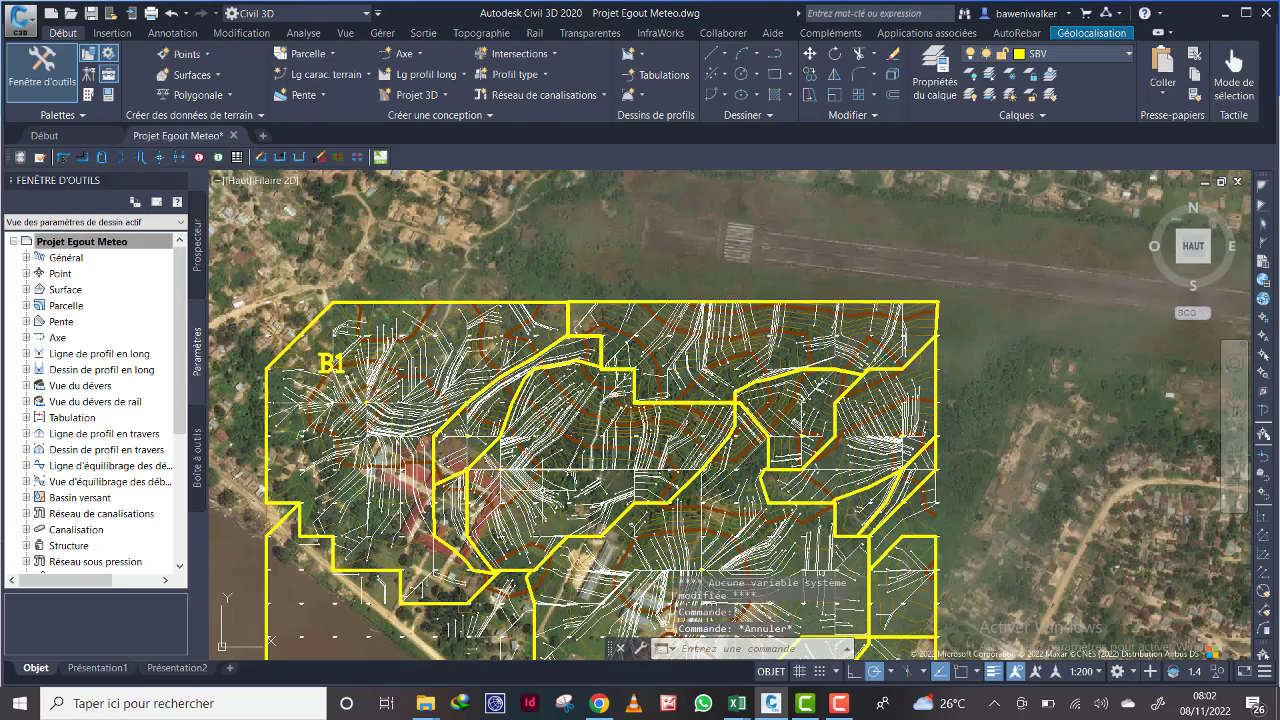
Step: Copy the B1 label into the narrow catchment adjoining B1 to the southeast
{"action": "scroll", "coordinate": [496, 464], "scroll_direction": "up", "scroll_amount": 2}
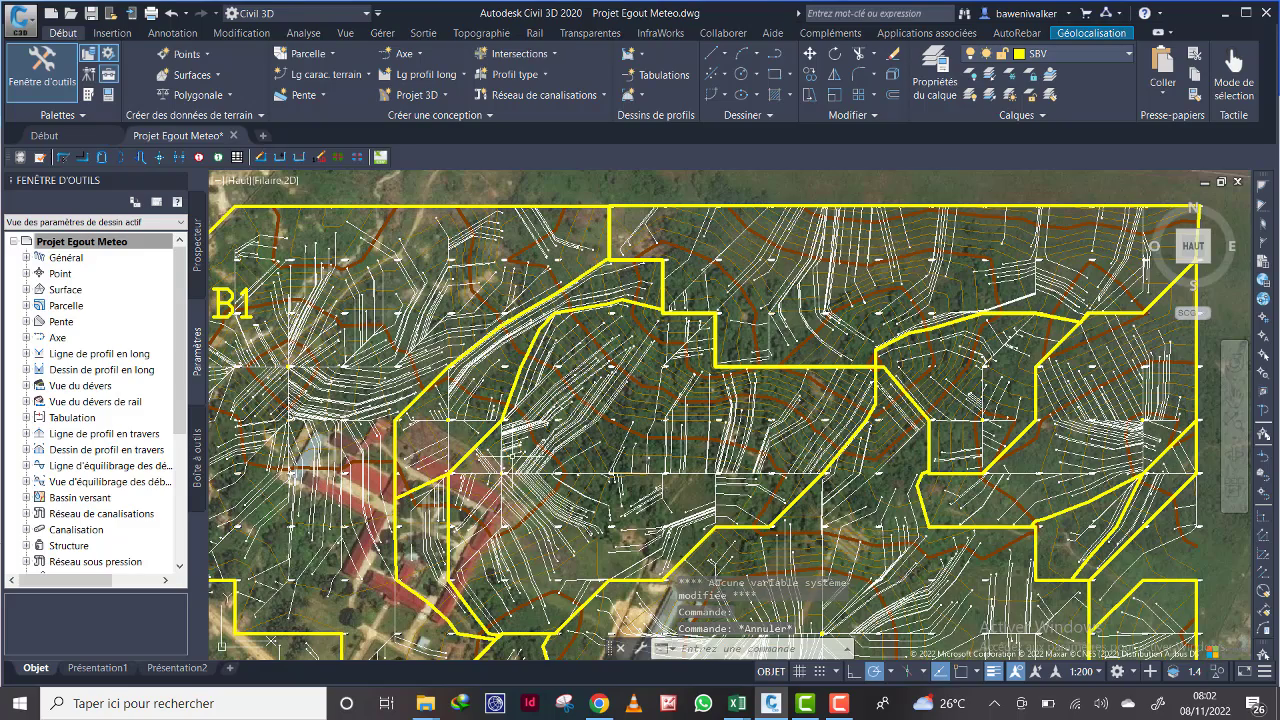
{"action": "scroll", "coordinate": [530, 471], "scroll_direction": "down", "scroll_amount": 2}
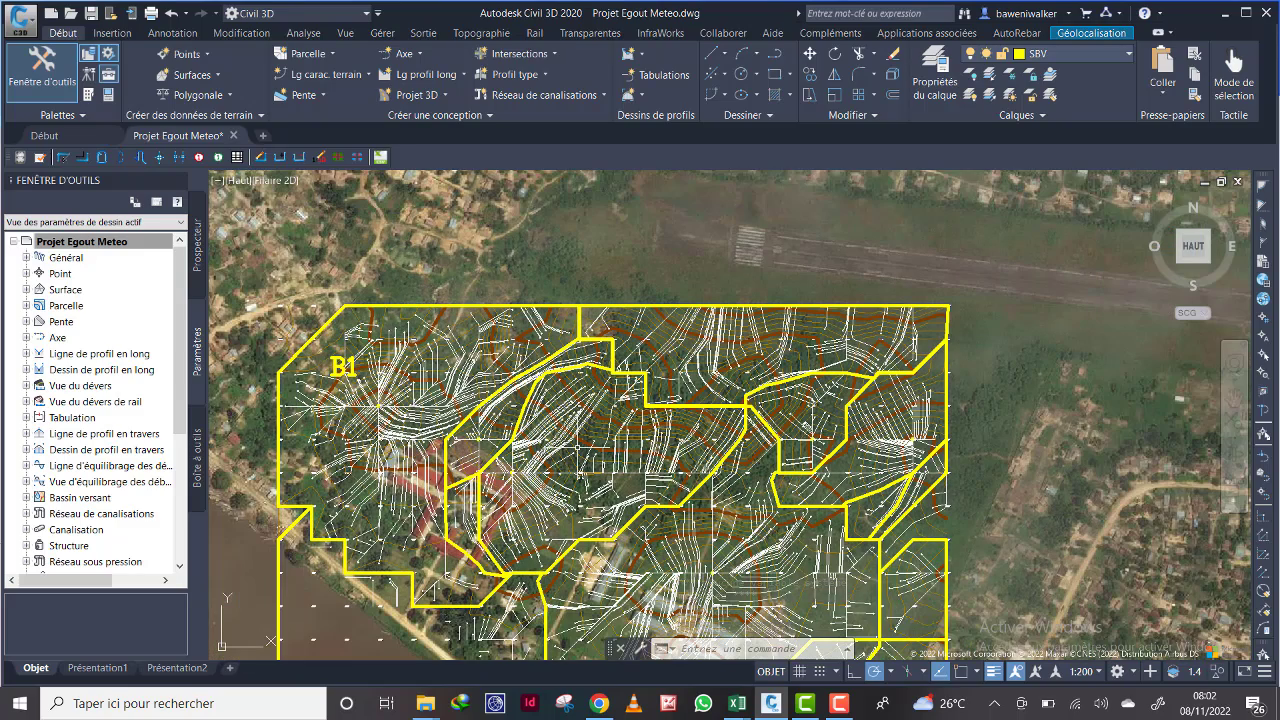
{"action": "middle_click_drag", "start_coordinate": [652, 490], "coordinate": [680, 406]}
{"action": "scroll", "coordinate": [527, 317], "scroll_direction": "up", "scroll_amount": 2}
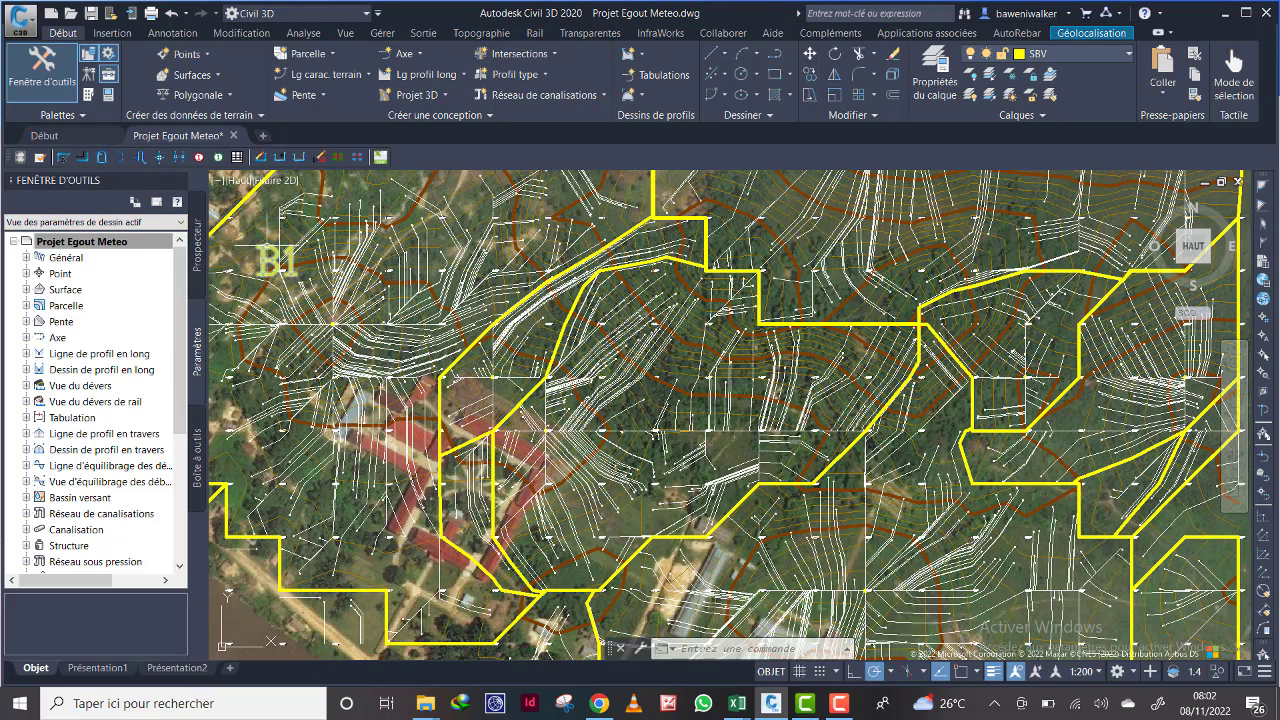
{"action": "left_click", "coordinate": [278, 262]}
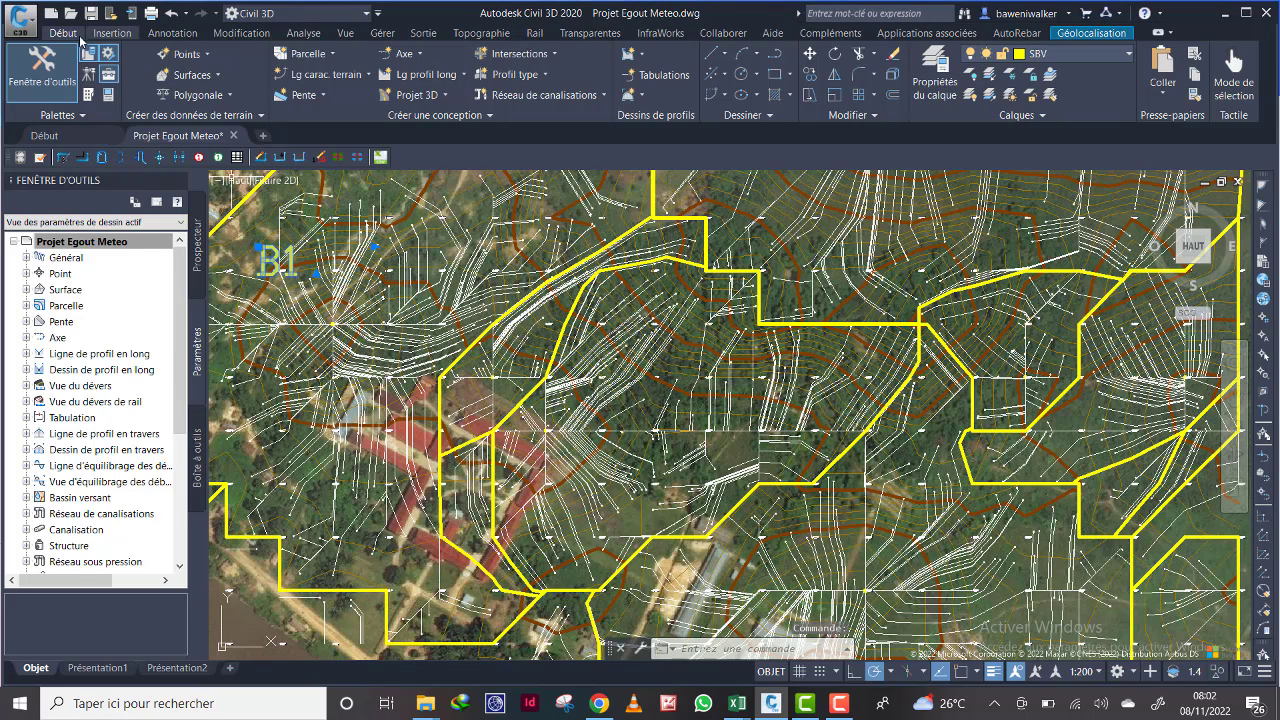
{"action": "left_click", "coordinate": [810, 74]}
{"action": "left_click", "coordinate": [278, 268]}
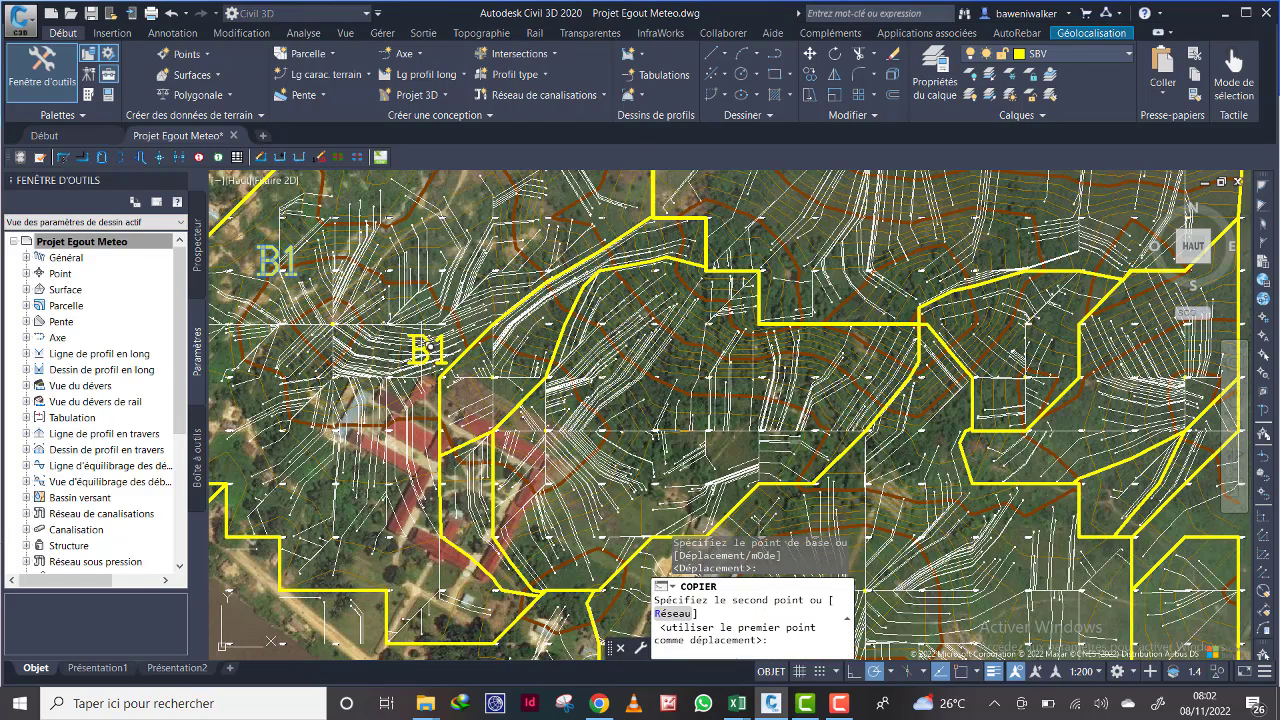
{"action": "left_click", "coordinate": [532, 340]}
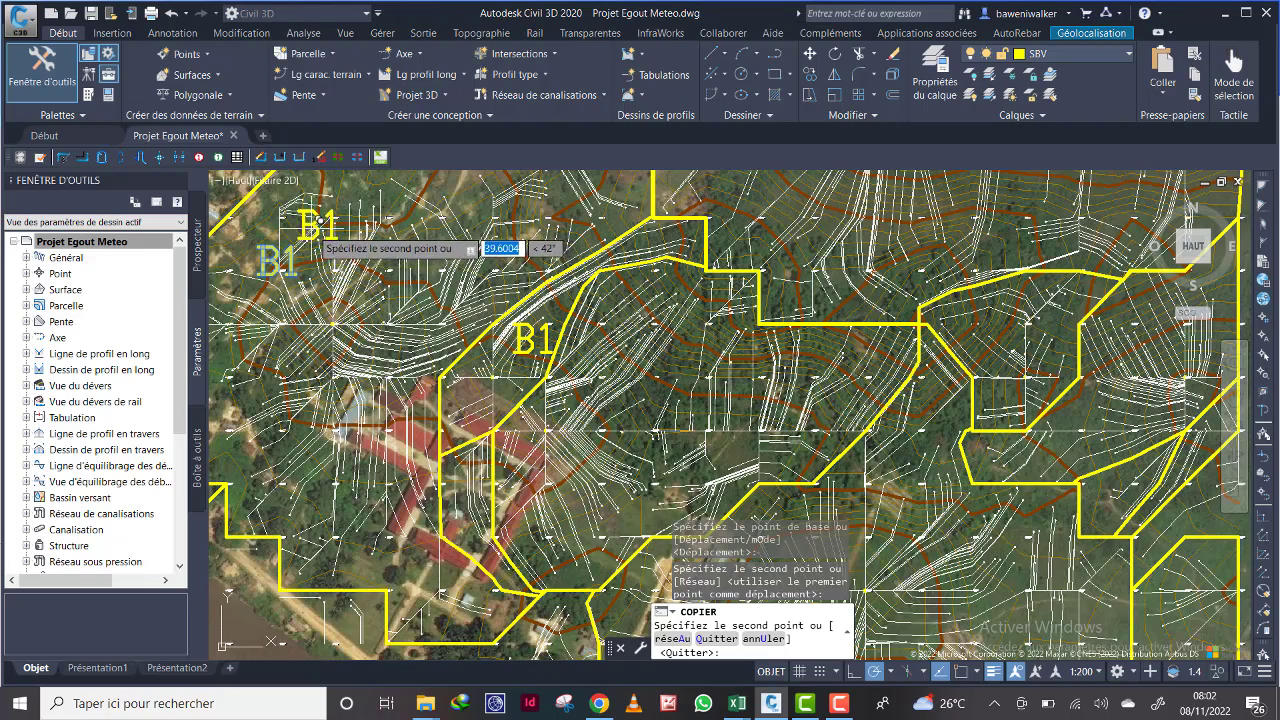
{"action": "key", "text": "Escape"}
Step: Change the copied label's text to B2
{"action": "scroll", "coordinate": [537, 316], "scroll_direction": "up", "scroll_amount": 4}
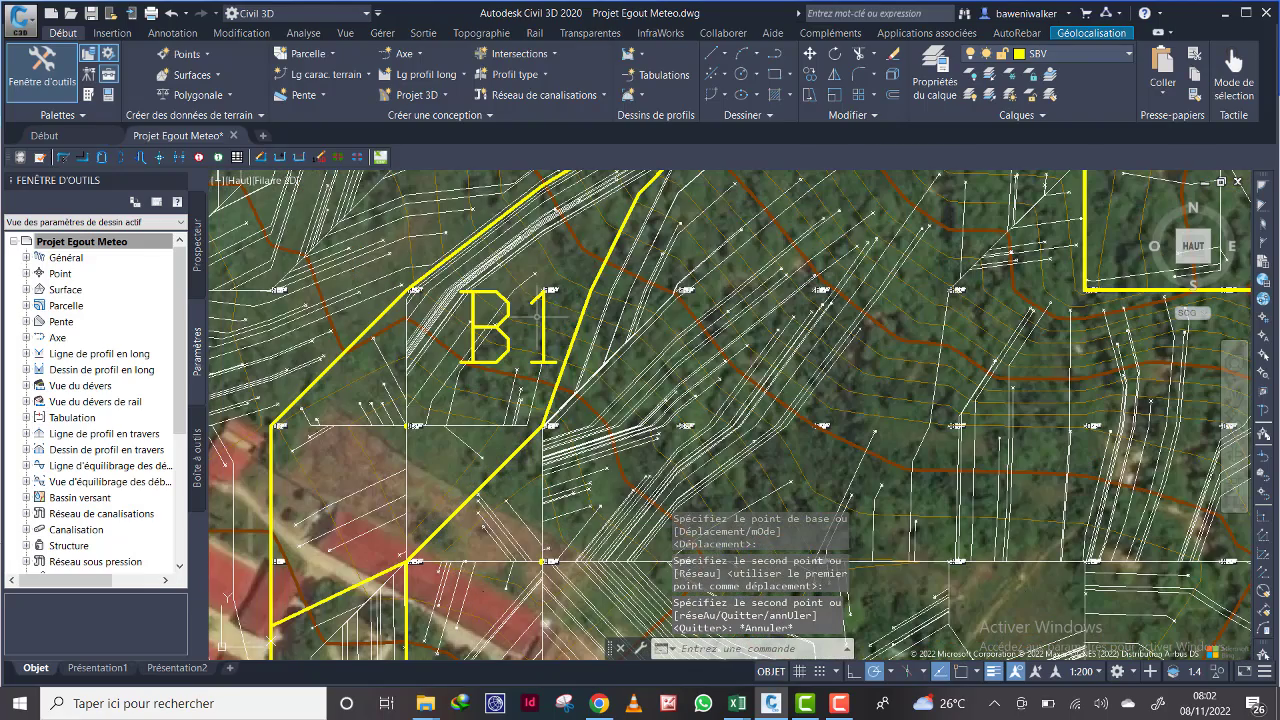
{"action": "double_click", "coordinate": [545, 318]}
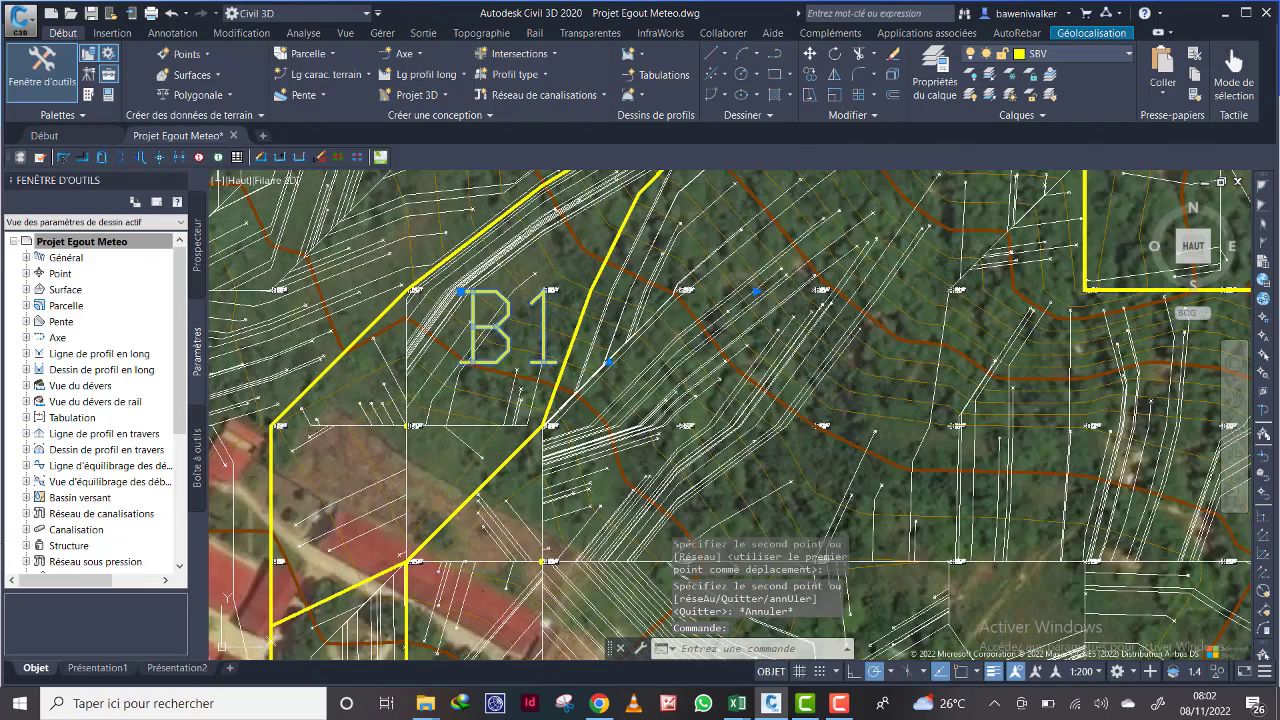
{"action": "left_click_drag", "start_coordinate": [552, 317], "coordinate": [521, 315]}
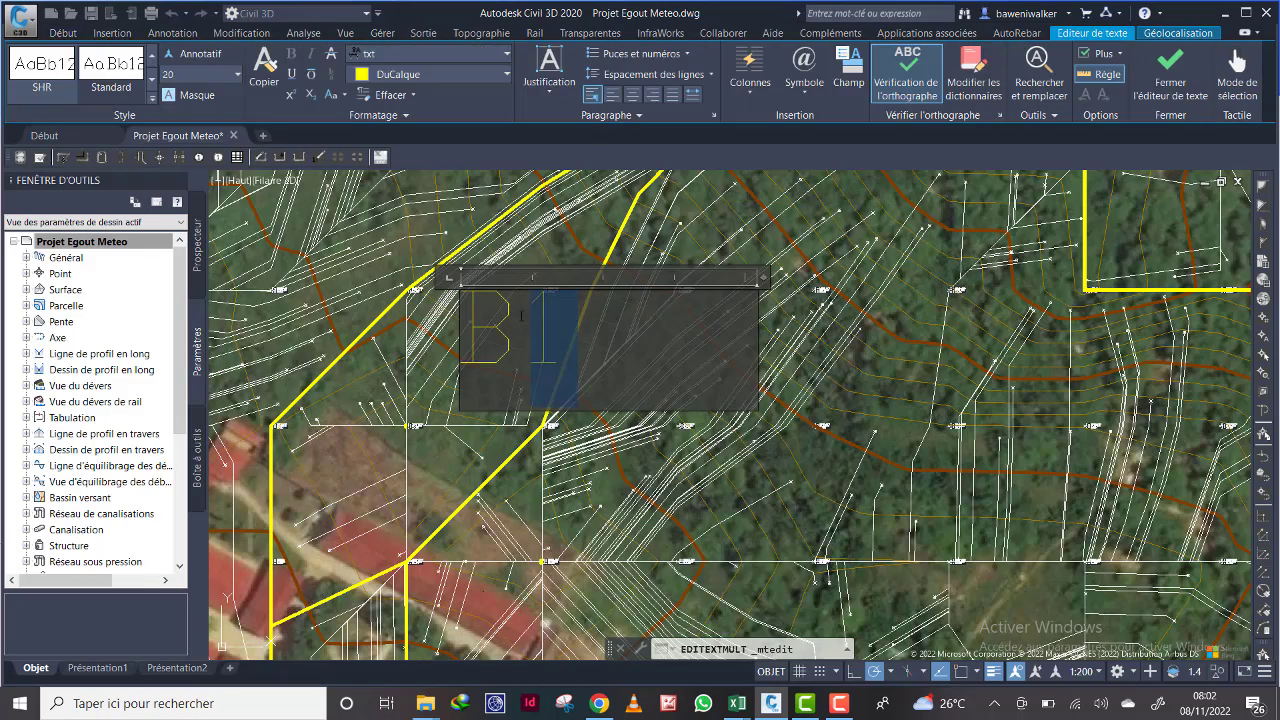
{"action": "type", "text": "2"}
{"action": "left_click", "coordinate": [679, 467]}
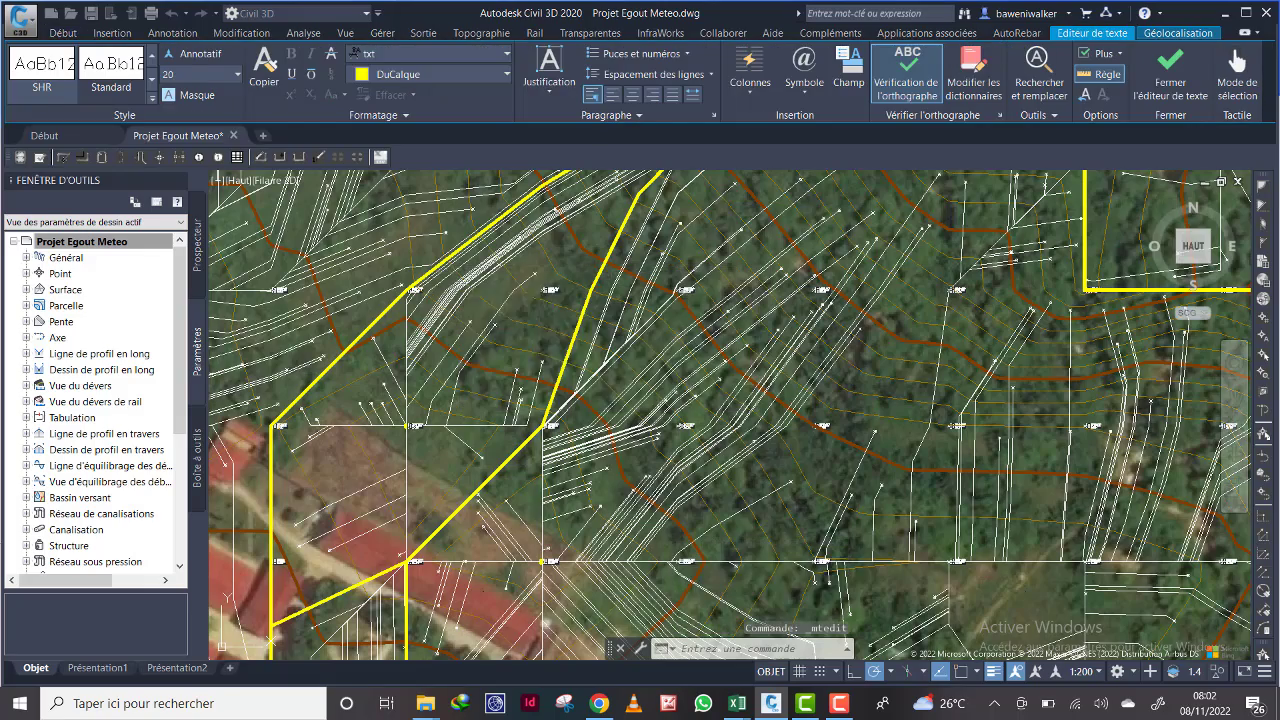
Step: Move the B2 label slightly west so it sits inside its narrow catchment
{"action": "scroll", "coordinate": [640, 370], "scroll_direction": "down", "scroll_amount": 5}
{"action": "scroll", "coordinate": [610, 355], "scroll_direction": "up", "scroll_amount": 1}
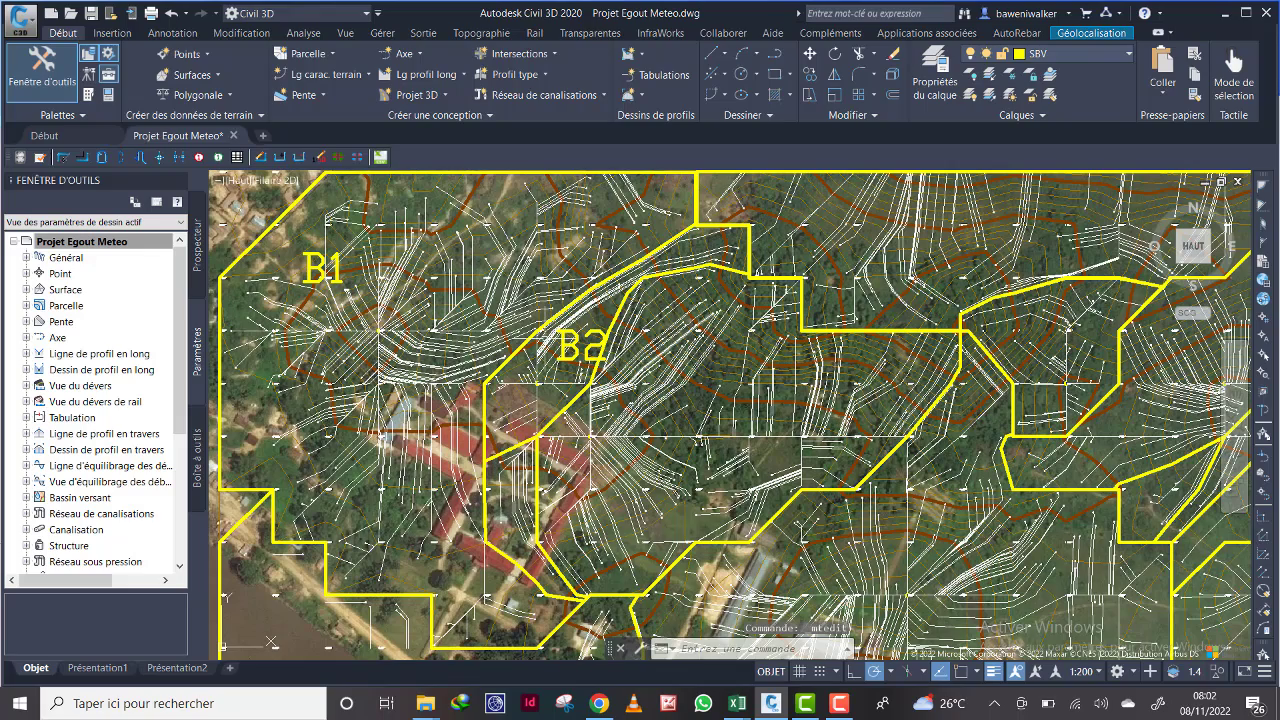
{"action": "scroll", "coordinate": [569, 349], "scroll_direction": "up", "scroll_amount": 4}
{"action": "left_click", "coordinate": [569, 349]}
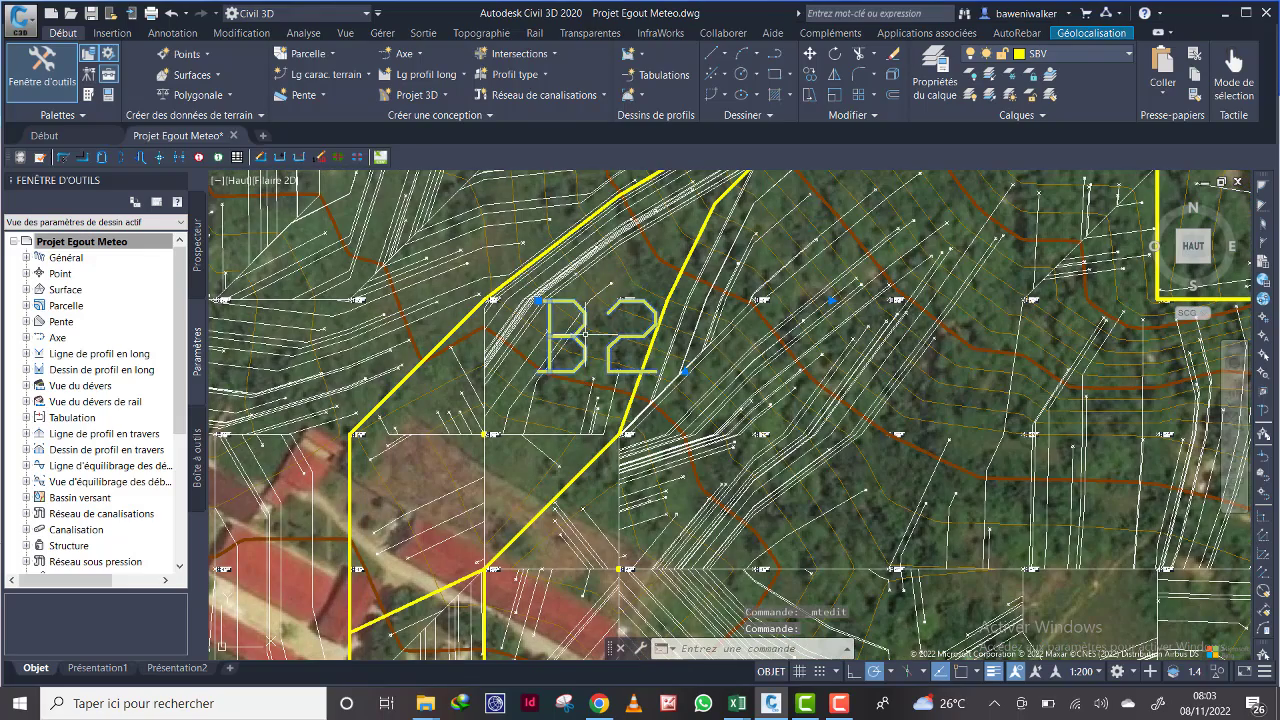
{"action": "left_click", "coordinate": [809, 54]}
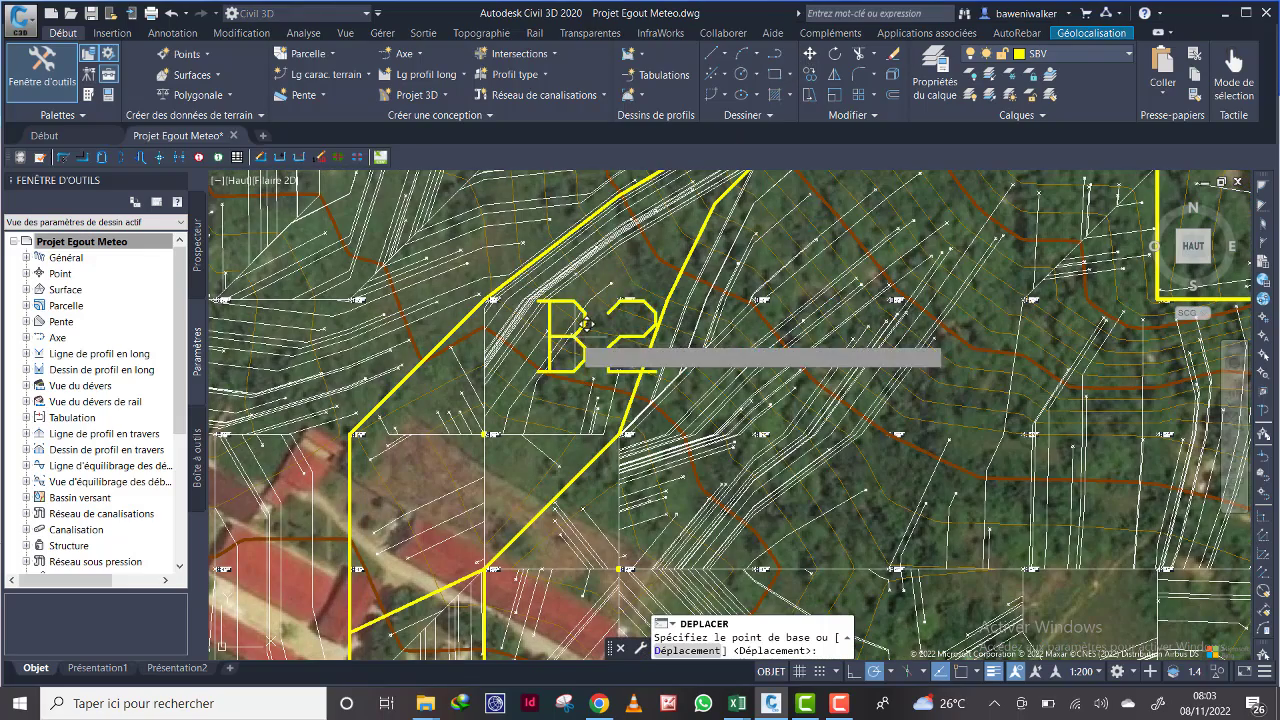
{"action": "left_click", "coordinate": [598, 343]}
{"action": "left_click", "coordinate": [560, 343]}
{"action": "scroll", "coordinate": [715, 370], "scroll_direction": "down", "scroll_amount": 5}
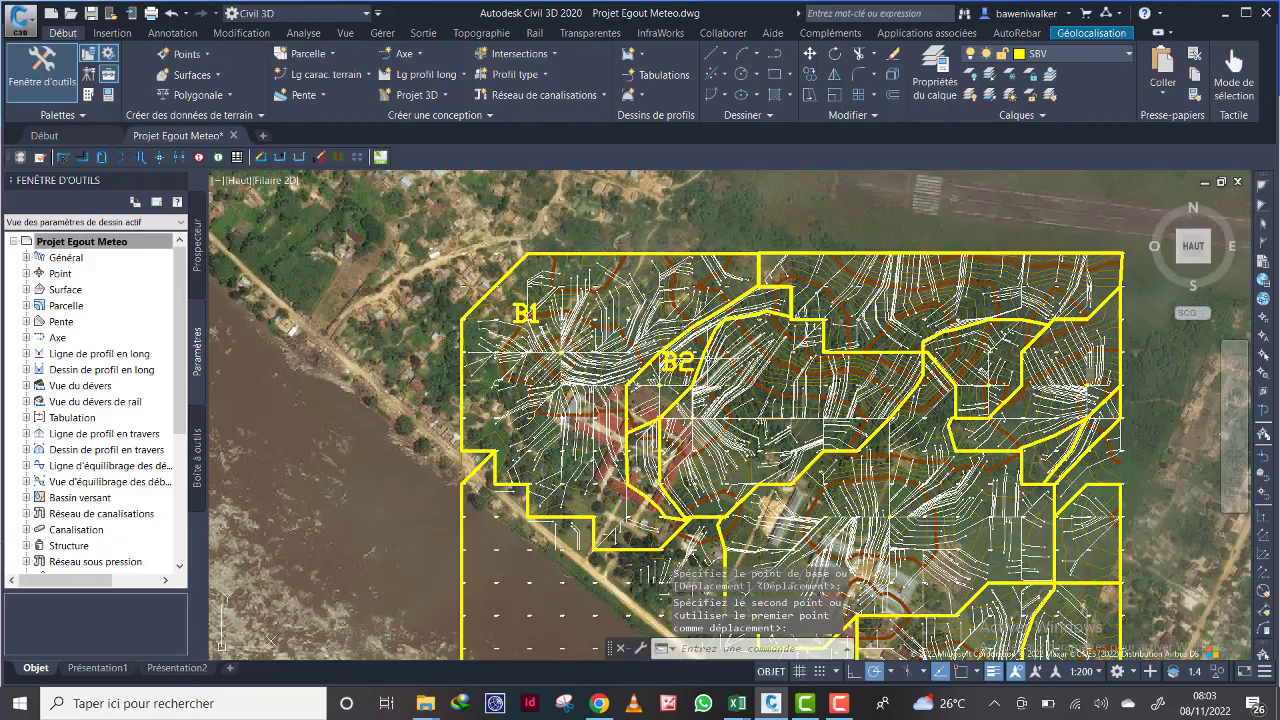
Step: Examine the catchment boundaries and flow lines south of B2, around the red-roofed buildings
{"action": "scroll", "coordinate": [715, 370], "scroll_direction": "up", "scroll_amount": 3}
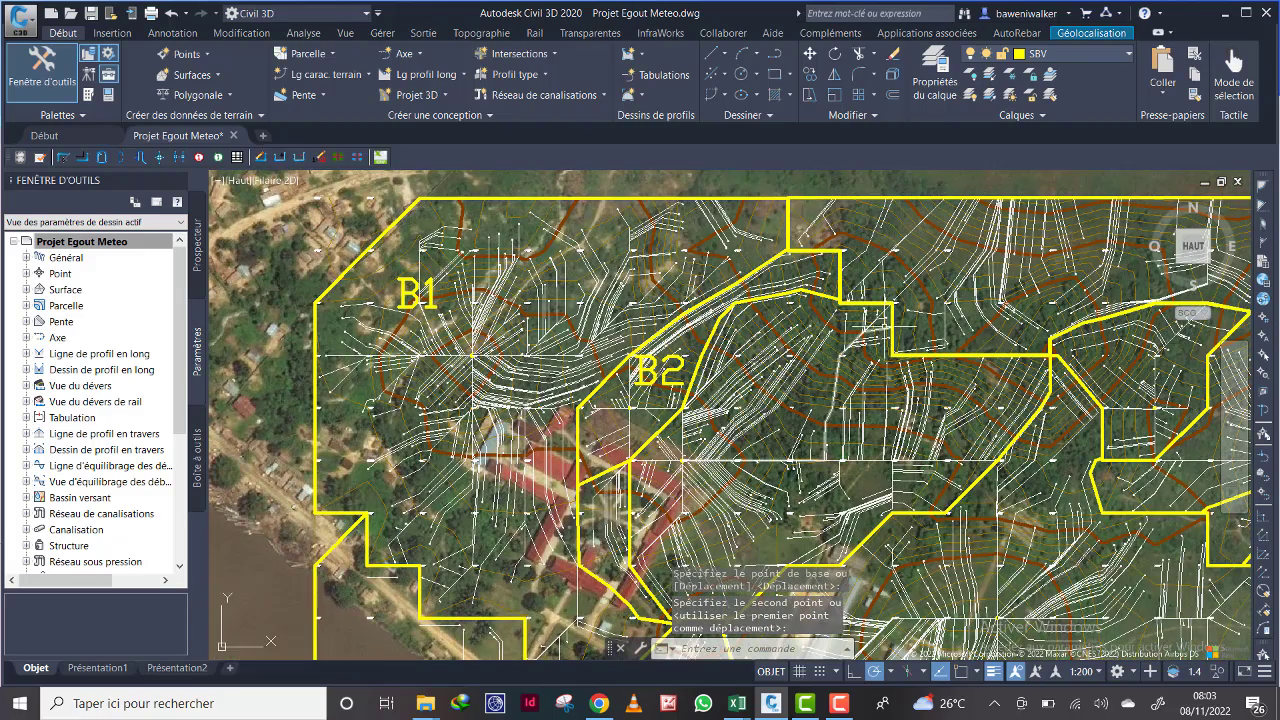
{"action": "middle_click_drag", "start_coordinate": [817, 417], "coordinate": [814, 335]}
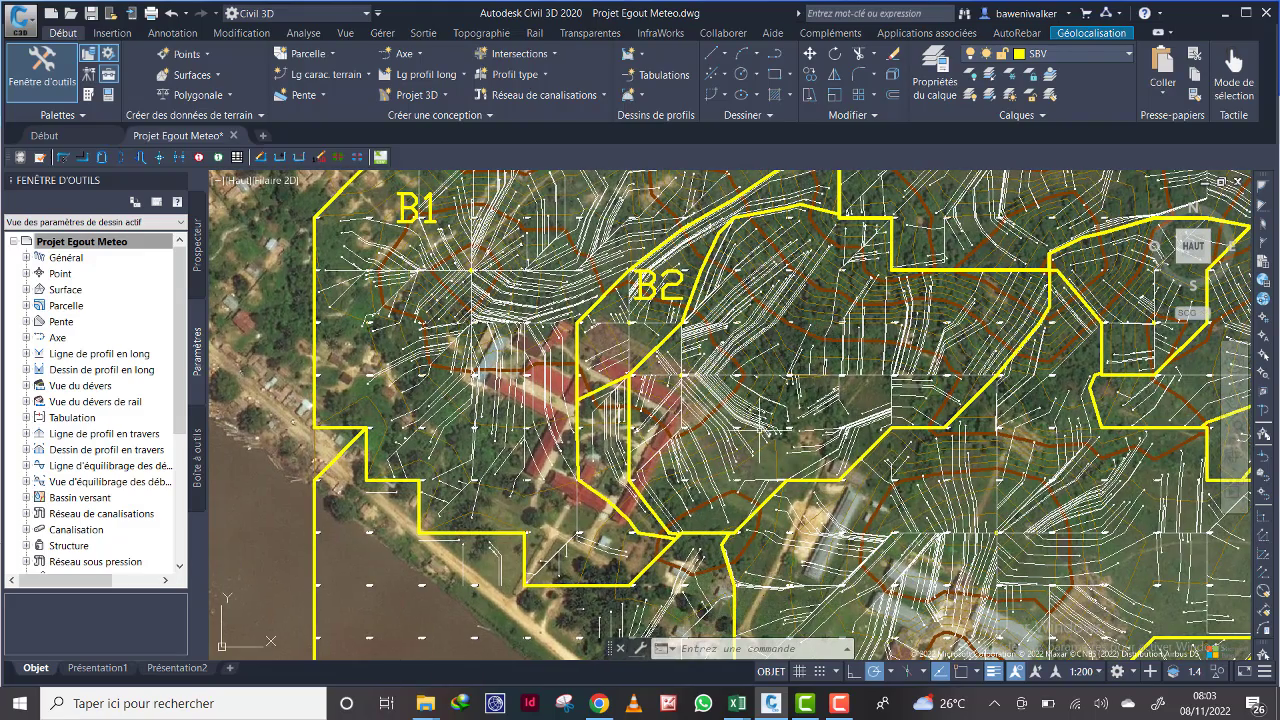
{"action": "scroll", "coordinate": [612, 405], "scroll_direction": "up", "scroll_amount": 5}
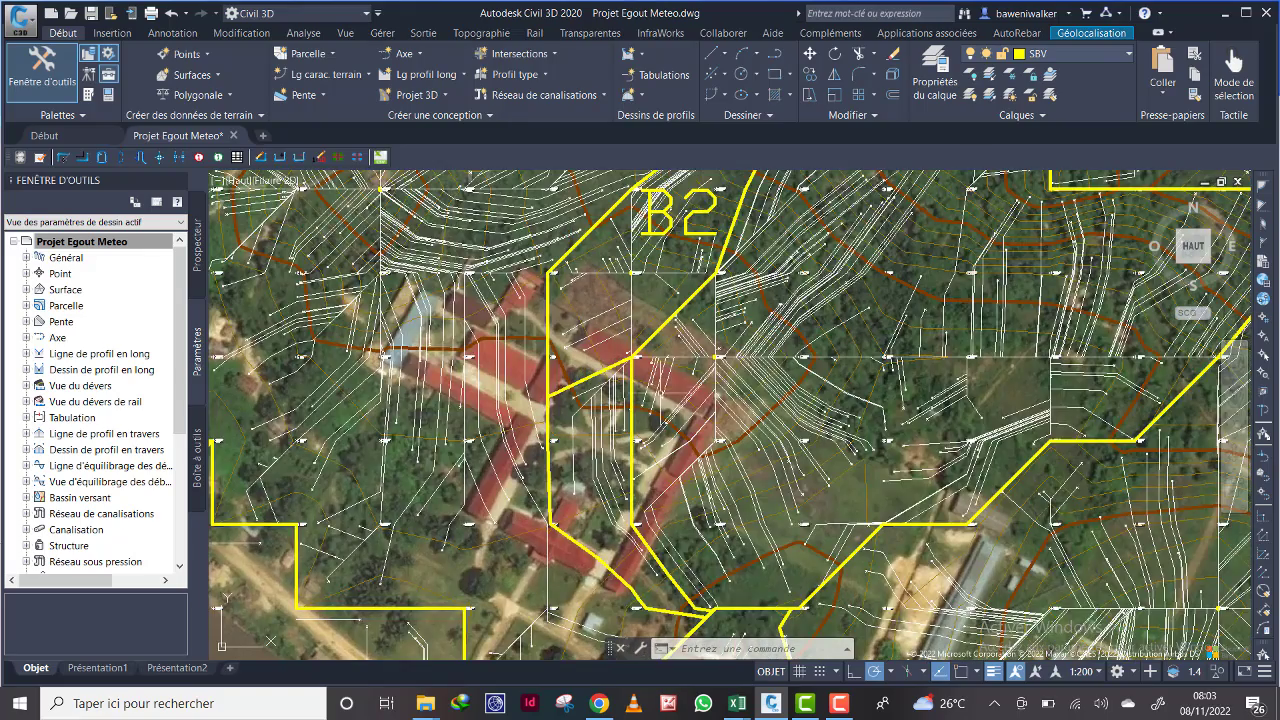
{"action": "scroll", "coordinate": [645, 336], "scroll_direction": "down", "scroll_amount": 4}
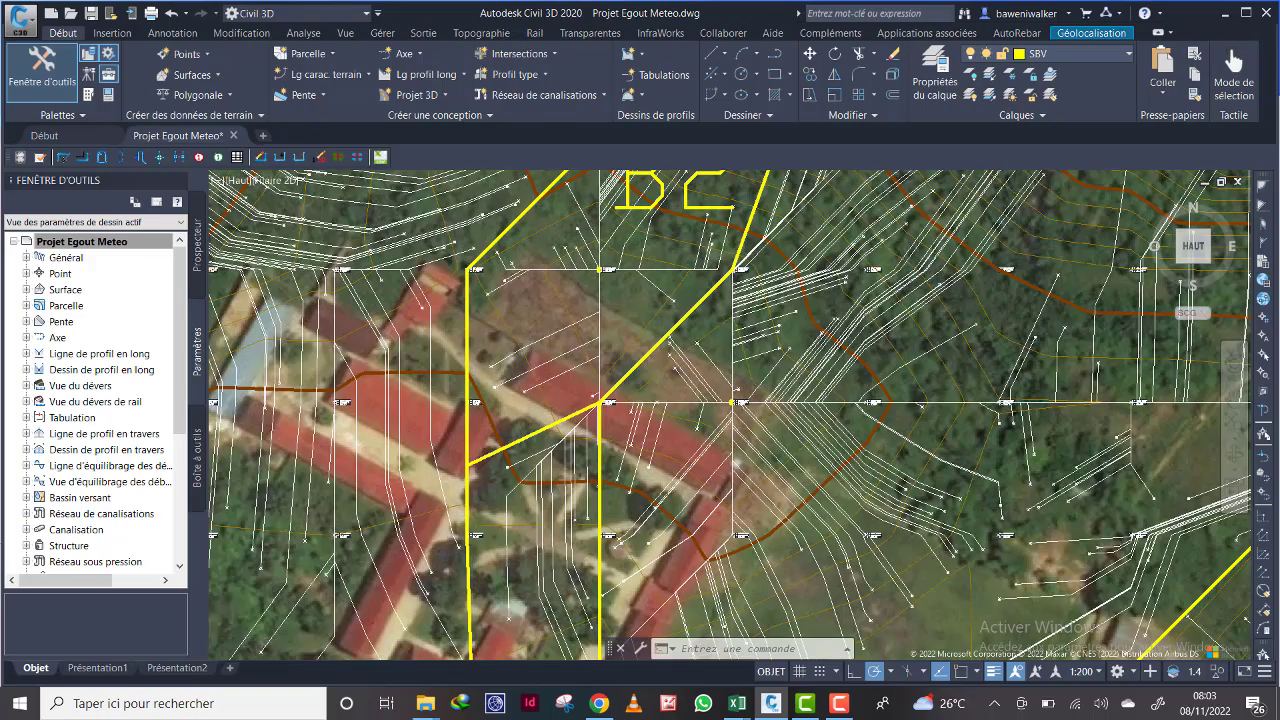
{"action": "scroll", "coordinate": [720, 338], "scroll_direction": "up", "scroll_amount": 2}
{"action": "scroll", "coordinate": [593, 461], "scroll_direction": "down", "scroll_amount": 2}
{"action": "middle_click_drag", "start_coordinate": [597, 494], "coordinate": [663, 429]}
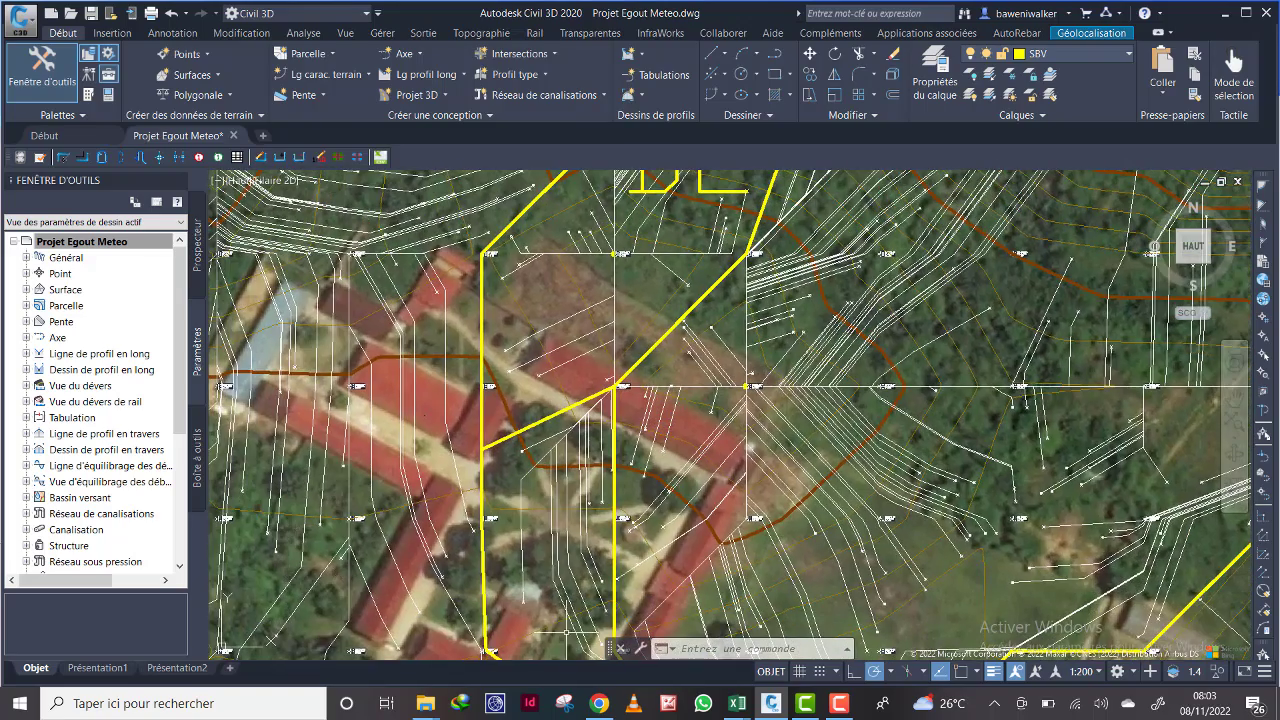
{"action": "scroll", "coordinate": [572, 528], "scroll_direction": "down", "scroll_amount": 2}
{"action": "middle_click_drag", "start_coordinate": [577, 540], "coordinate": [583, 454]}
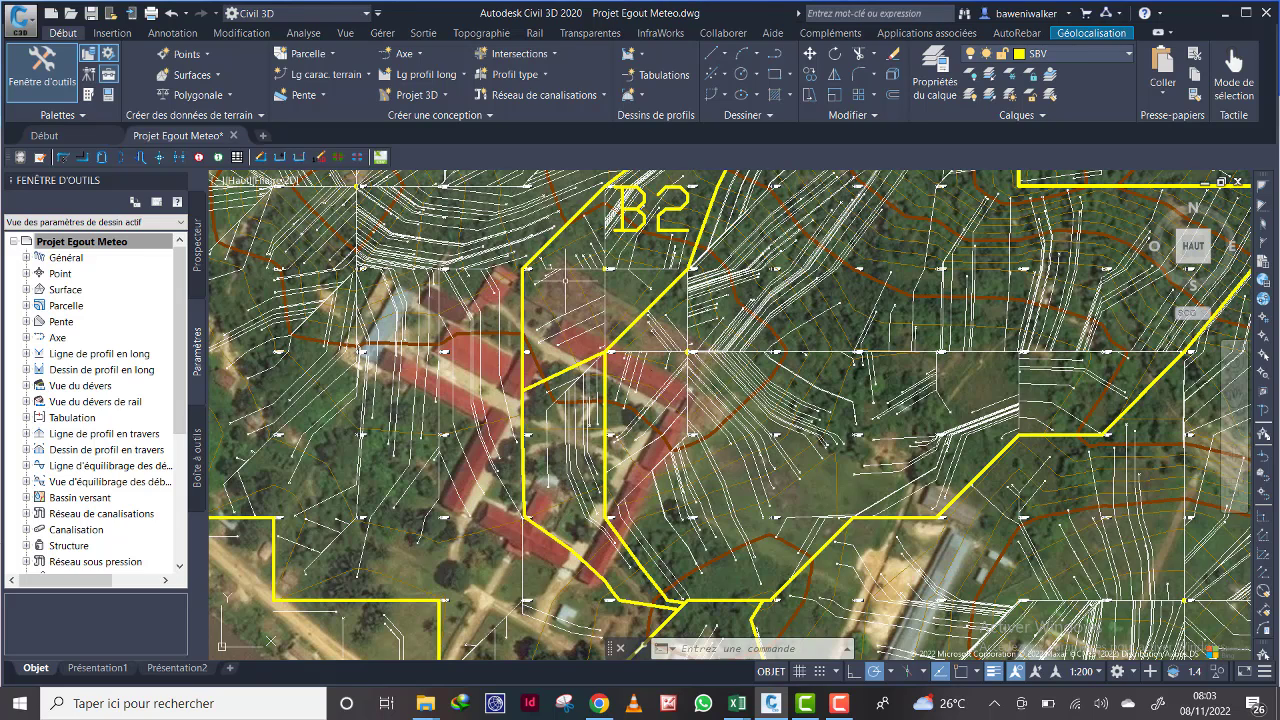
Step: Start the Water Drop flow analysis on Meteo Surface with the path layer set to Ecoulement
{"action": "scroll", "coordinate": [608, 356], "scroll_direction": "up", "scroll_amount": 4}
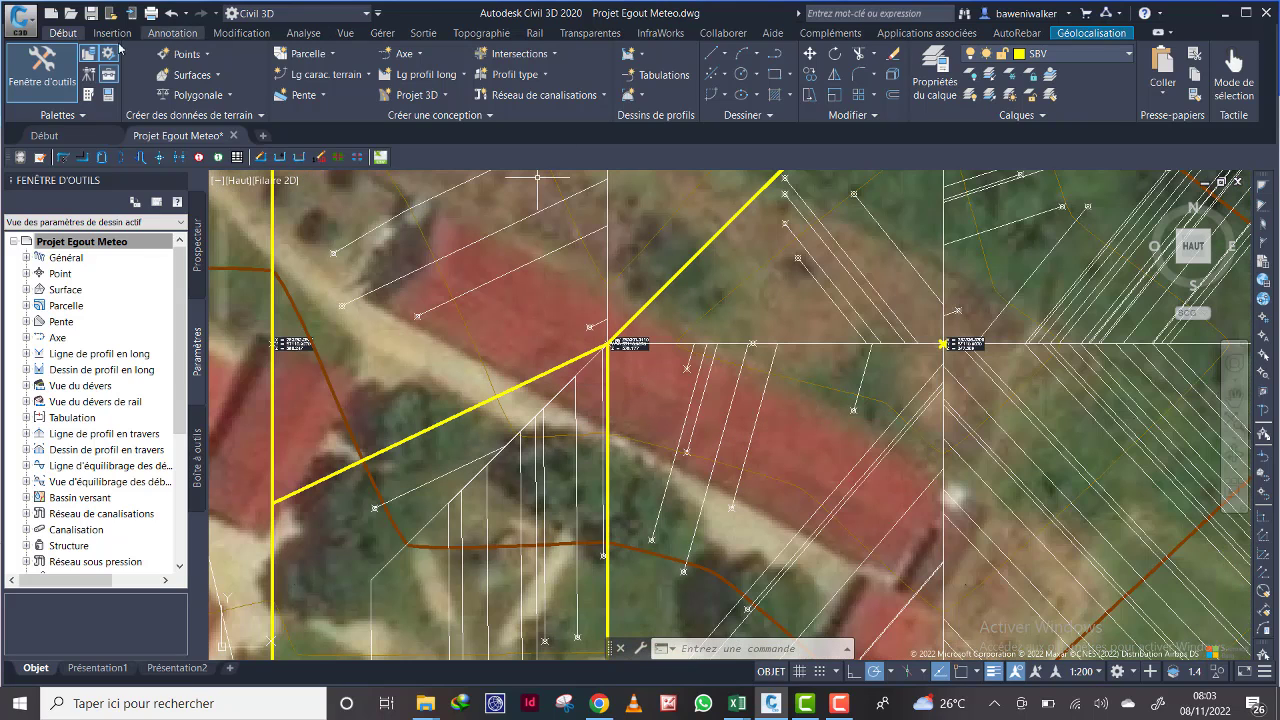
{"action": "left_click", "coordinate": [305, 34]}
{"action": "left_click", "coordinate": [284, 76]}
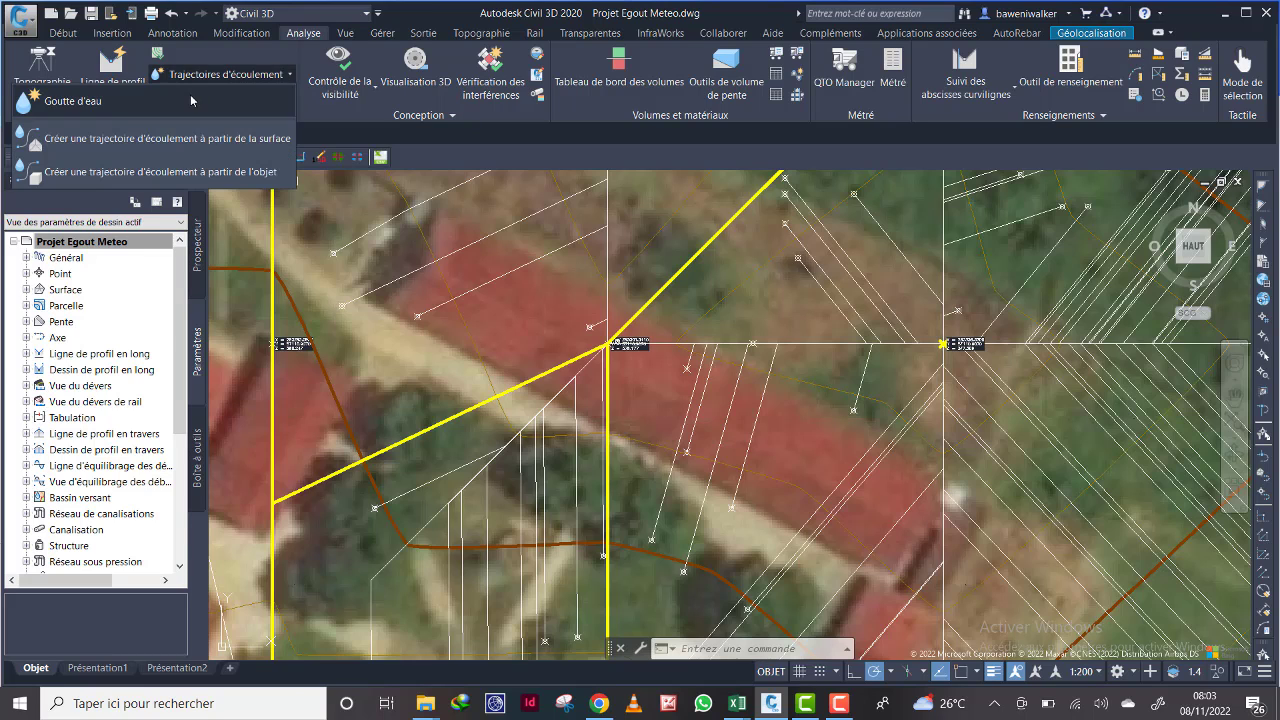
{"action": "left_click", "coordinate": [192, 101]}
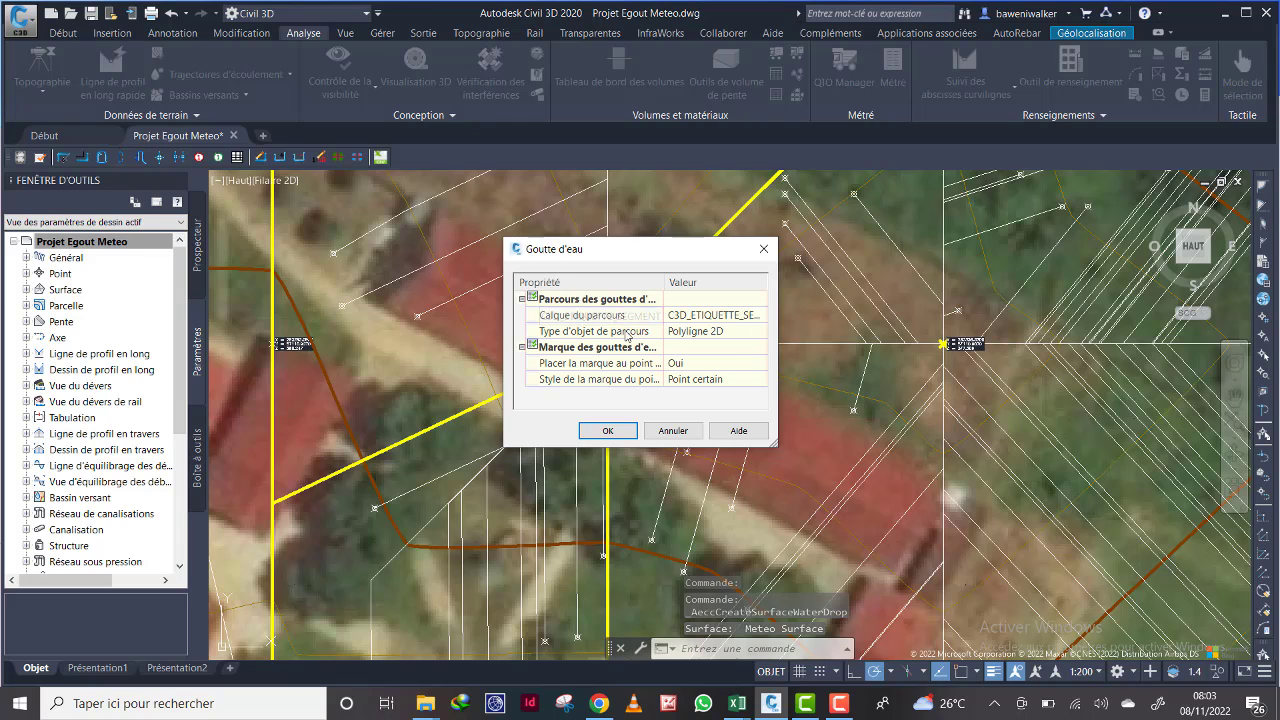
{"action": "left_click", "coordinate": [675, 315]}
{"action": "left_click", "coordinate": [760, 315]}
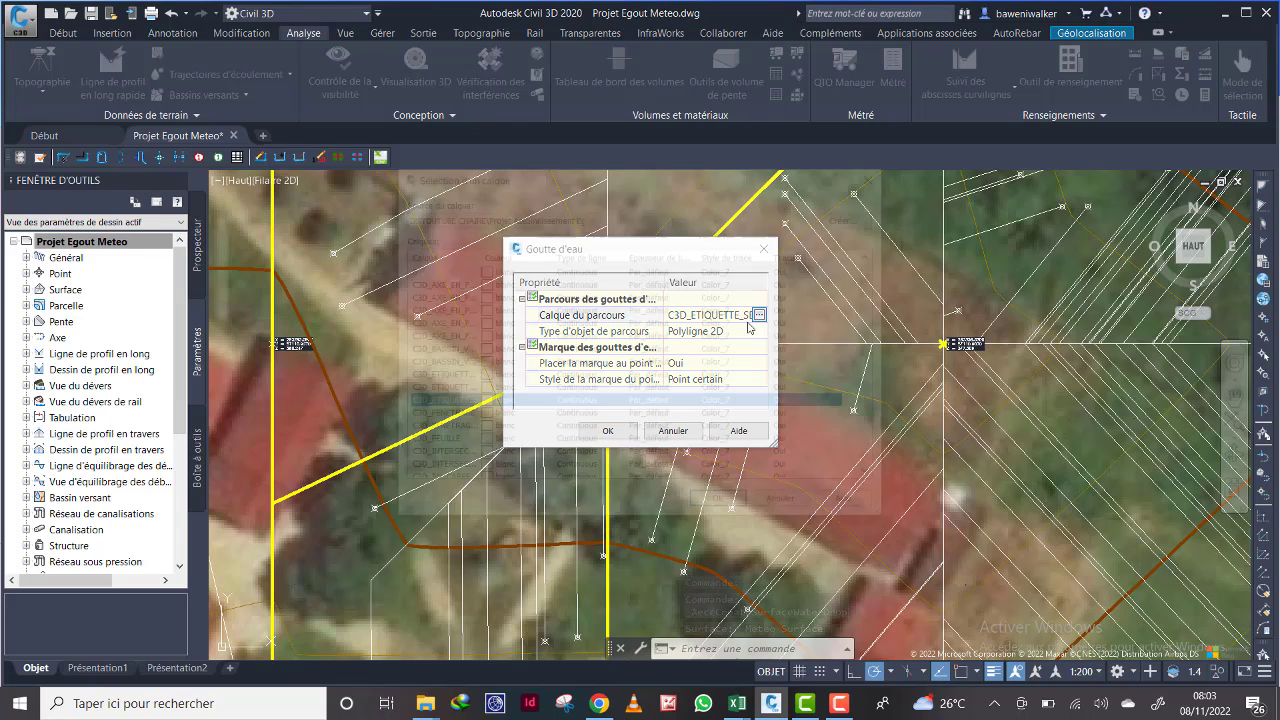
{"action": "scroll", "coordinate": [541, 441], "scroll_direction": "down", "scroll_amount": 20}
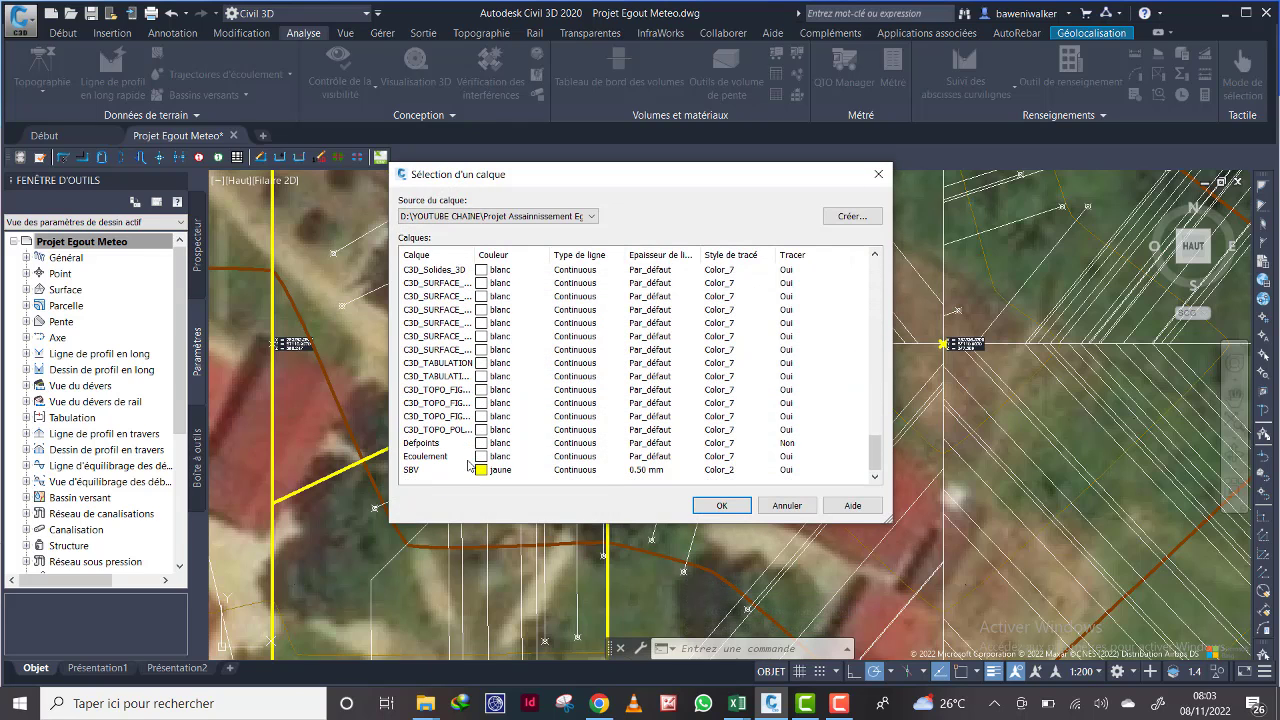
{"action": "left_click", "coordinate": [424, 458]}
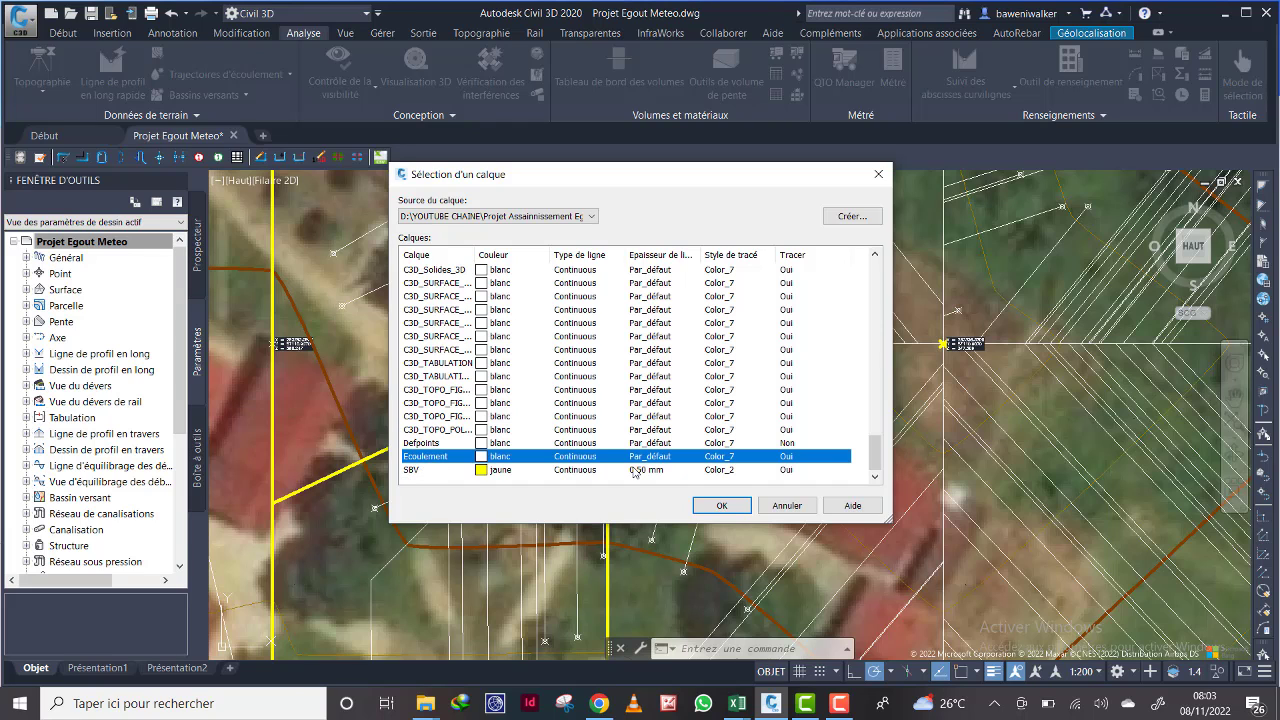
{"action": "left_click", "coordinate": [722, 507]}
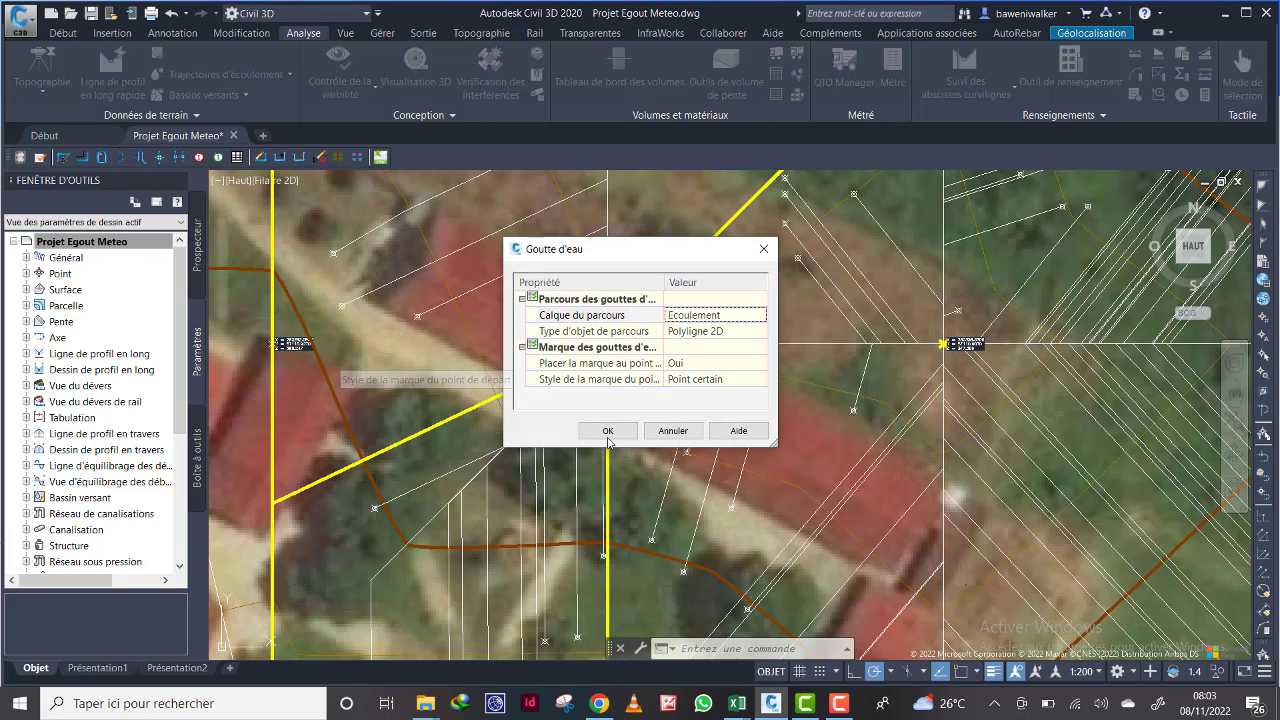
{"action": "left_click", "coordinate": [609, 431]}
Step: Trace water drop paths from several points just southwest of the yellow boundary junction below B2, over the red-roofed building
{"action": "scroll", "coordinate": [605, 430], "scroll_direction": "down", "scroll_amount": 2}
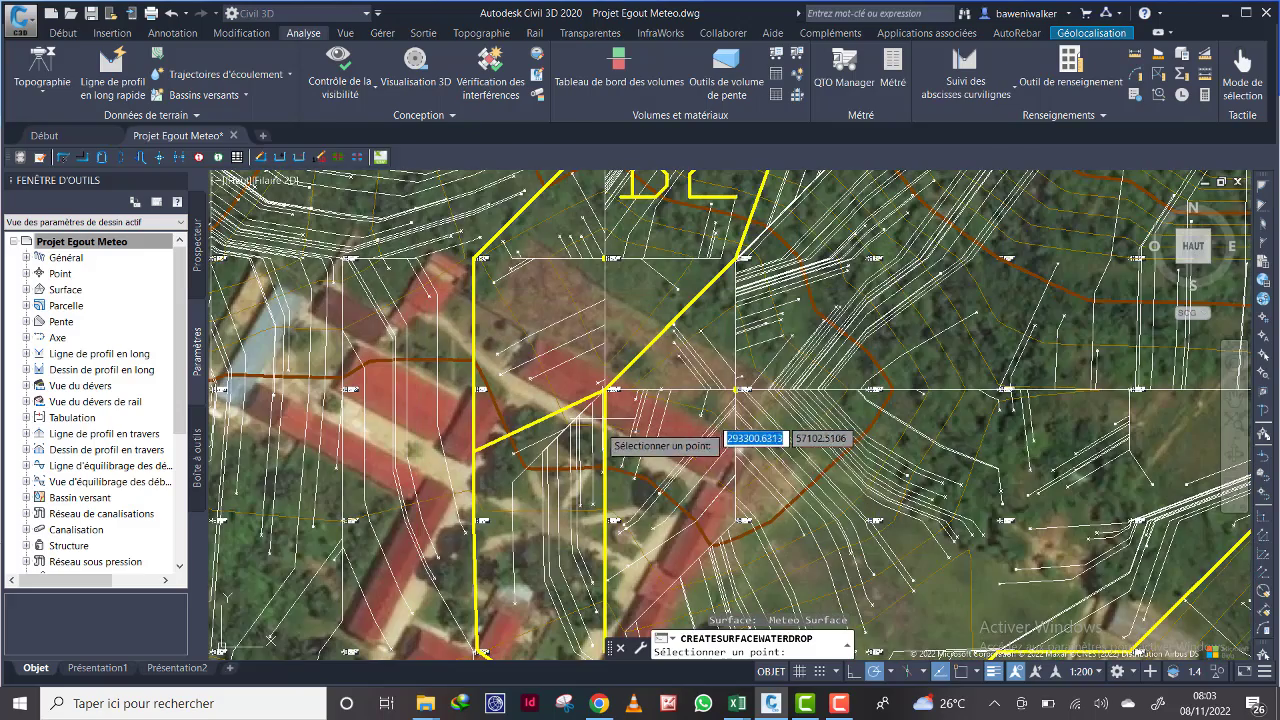
{"action": "scroll", "coordinate": [593, 470], "scroll_direction": "up", "scroll_amount": 2}
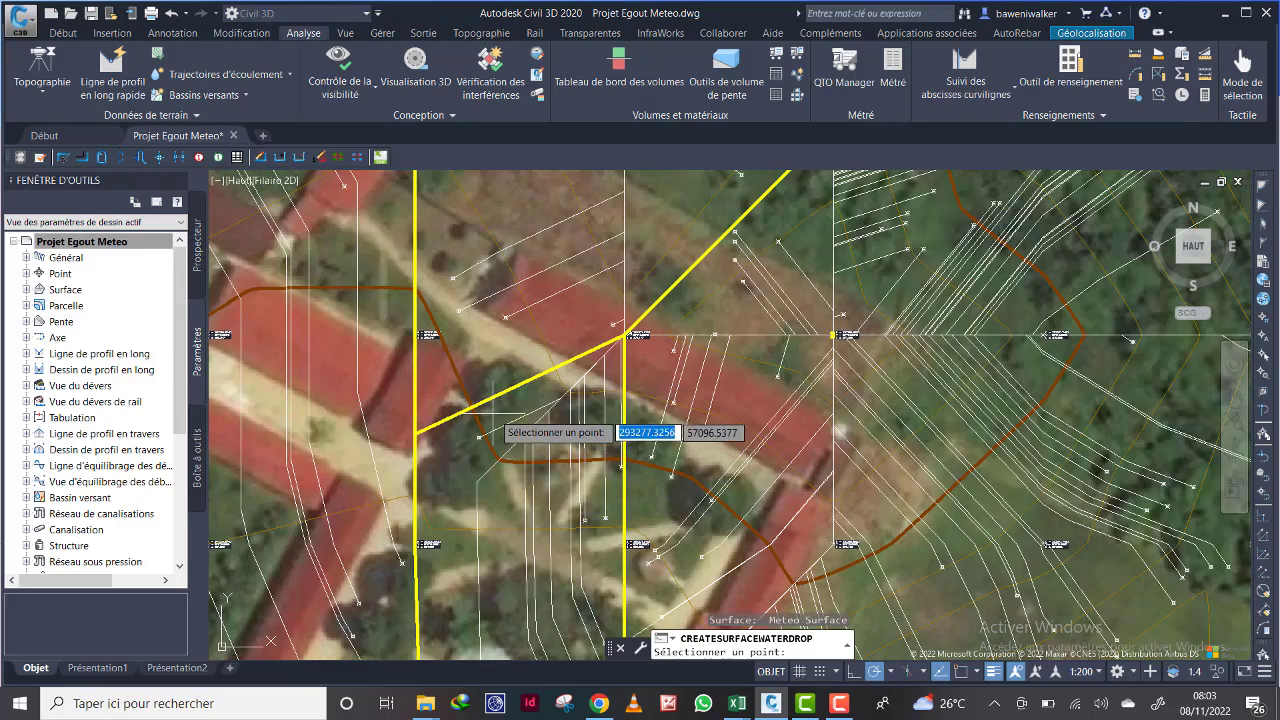
{"action": "scroll", "coordinate": [625, 355], "scroll_direction": "up", "scroll_amount": 3}
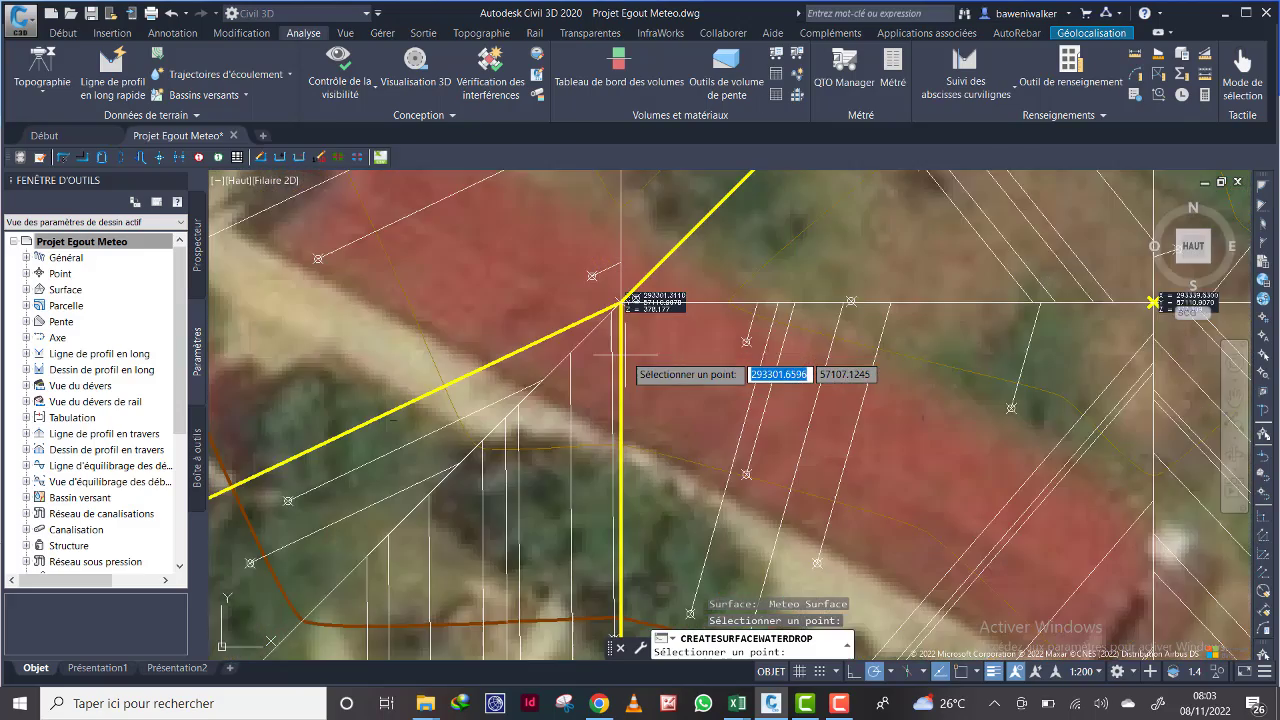
{"action": "left_click", "coordinate": [576, 361]}
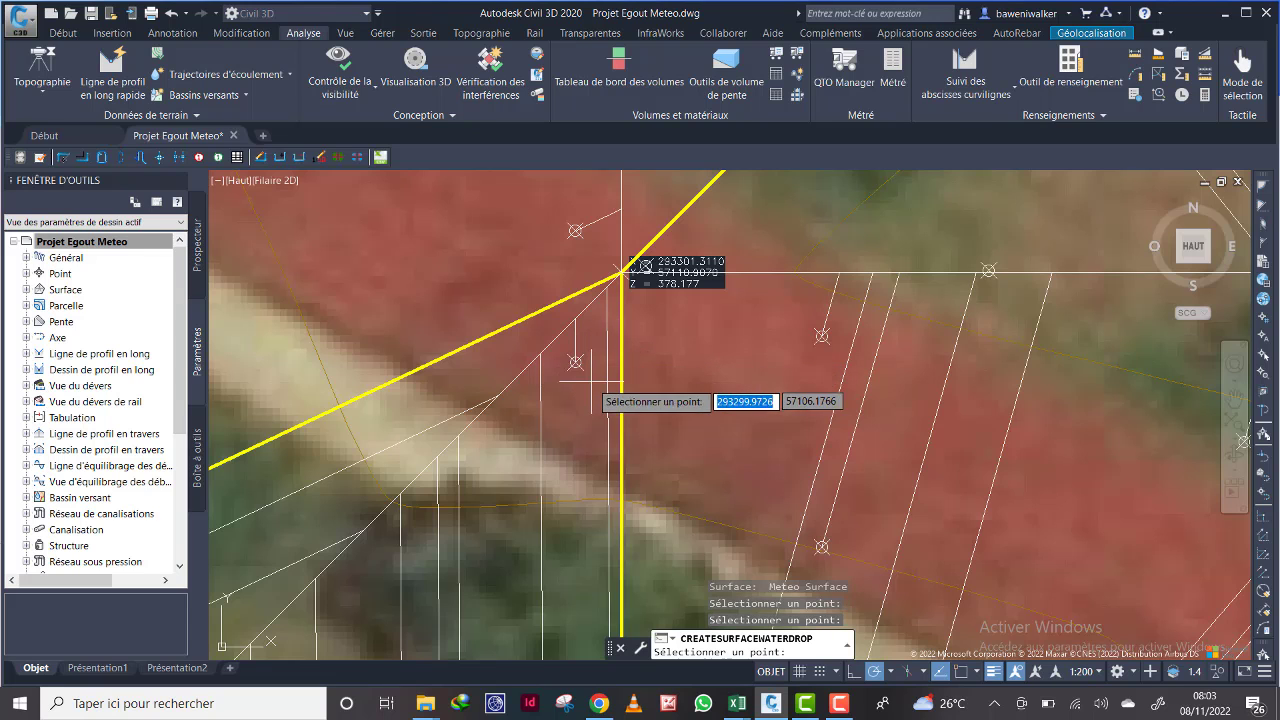
{"action": "left_click", "coordinate": [583, 420]}
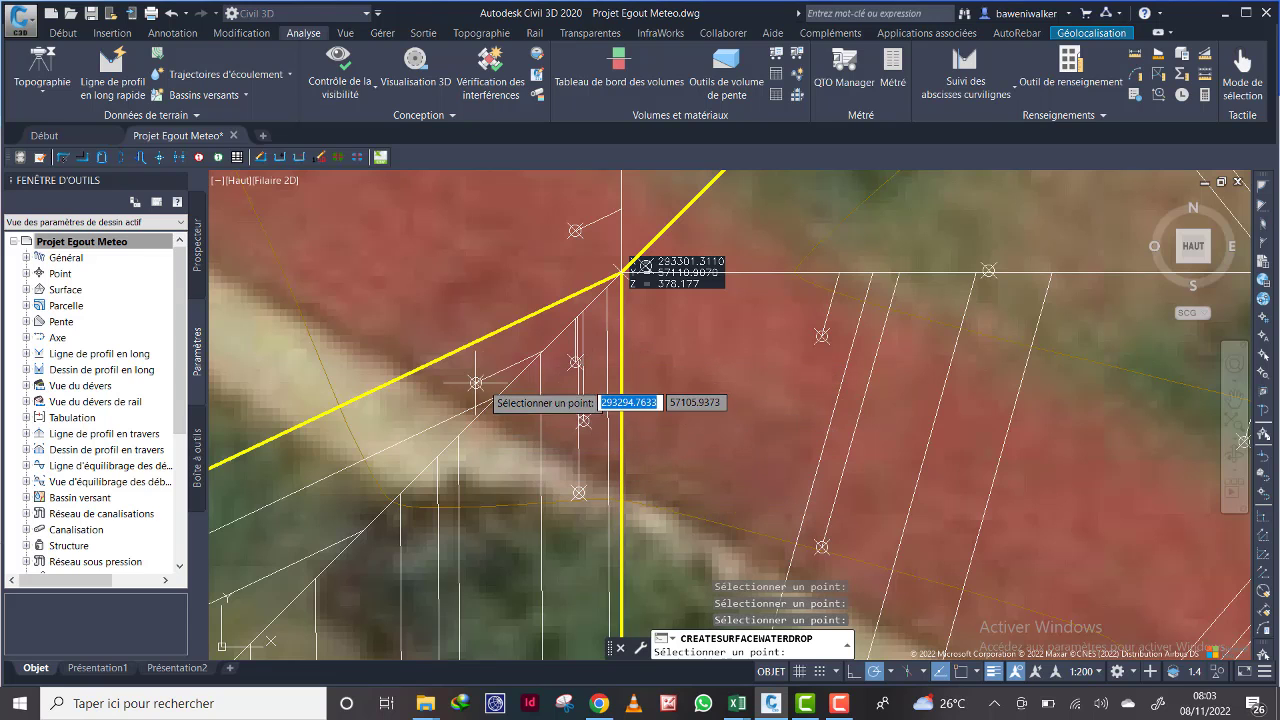
Step: Trace further water drop paths around the north and east sides of the same boundary junction and end the analysis
{"action": "scroll", "coordinate": [524, 448], "scroll_direction": "down", "scroll_amount": 2}
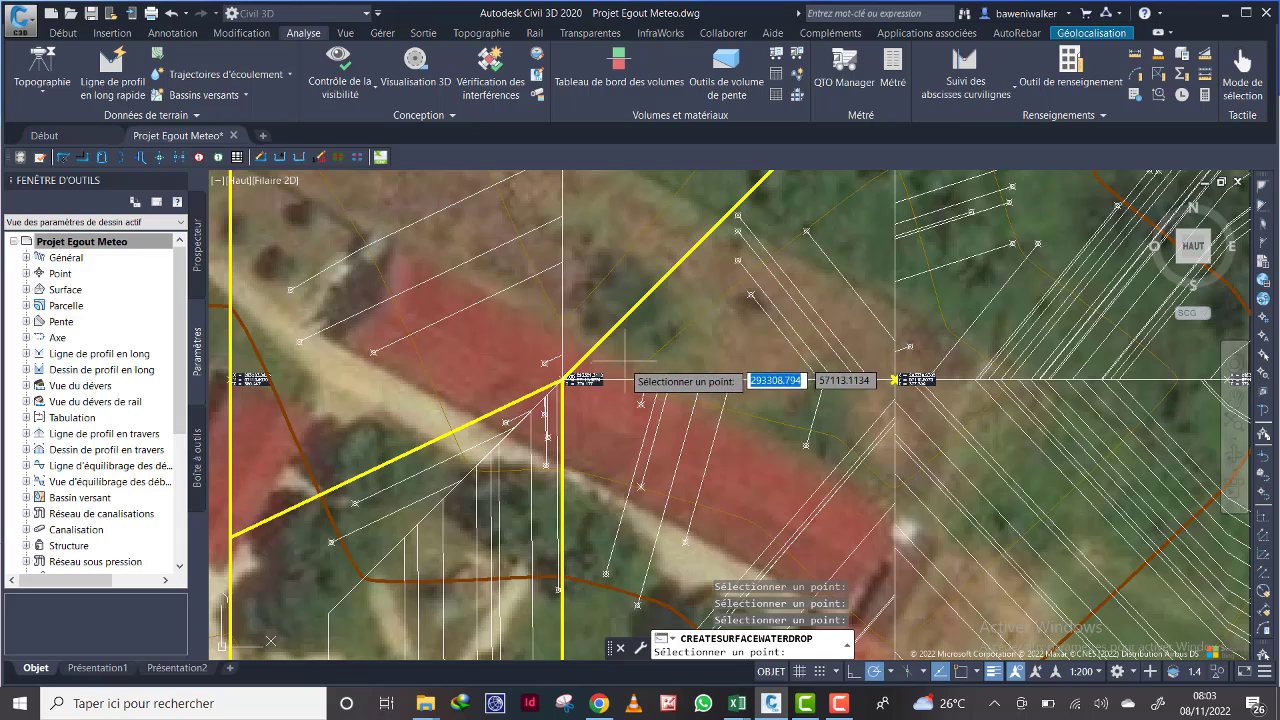
{"action": "scroll", "coordinate": [540, 381], "scroll_direction": "up", "scroll_amount": 2}
{"action": "scroll", "coordinate": [610, 368], "scroll_direction": "up", "scroll_amount": 2}
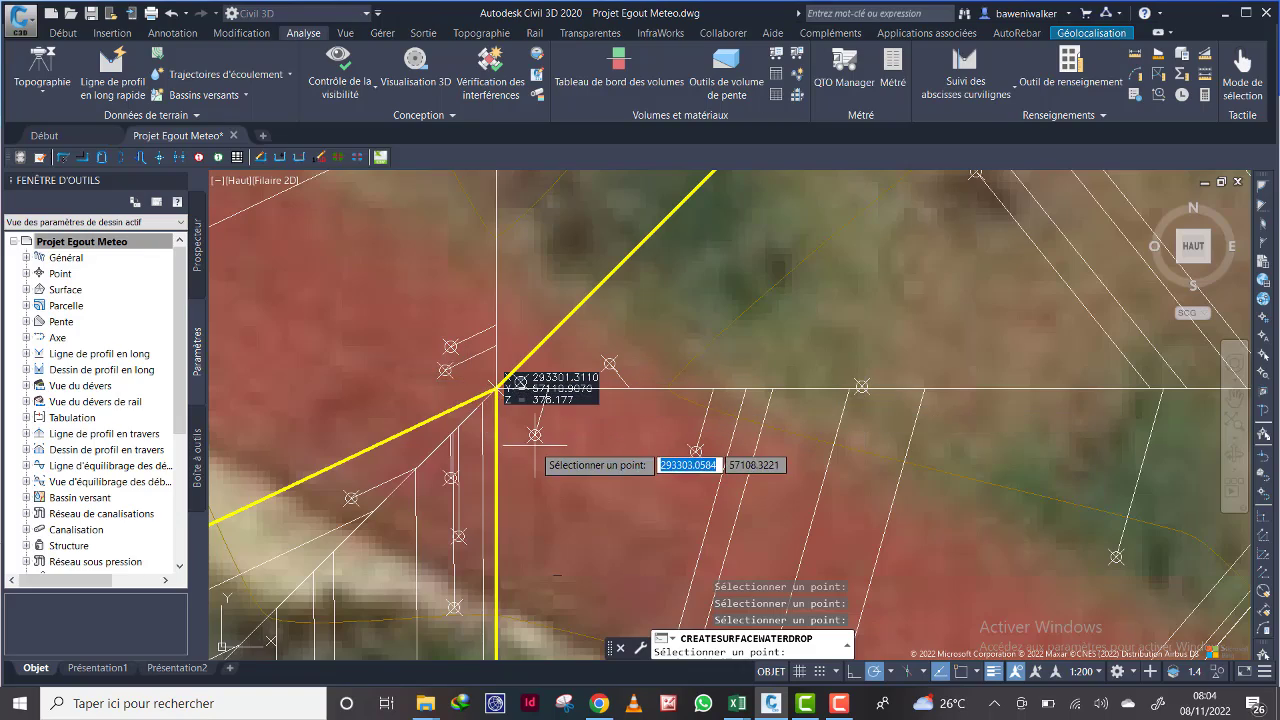
{"action": "scroll", "coordinate": [512, 406], "scroll_direction": "down", "scroll_amount": 2}
{"action": "scroll", "coordinate": [512, 406], "scroll_direction": "down", "scroll_amount": 3}
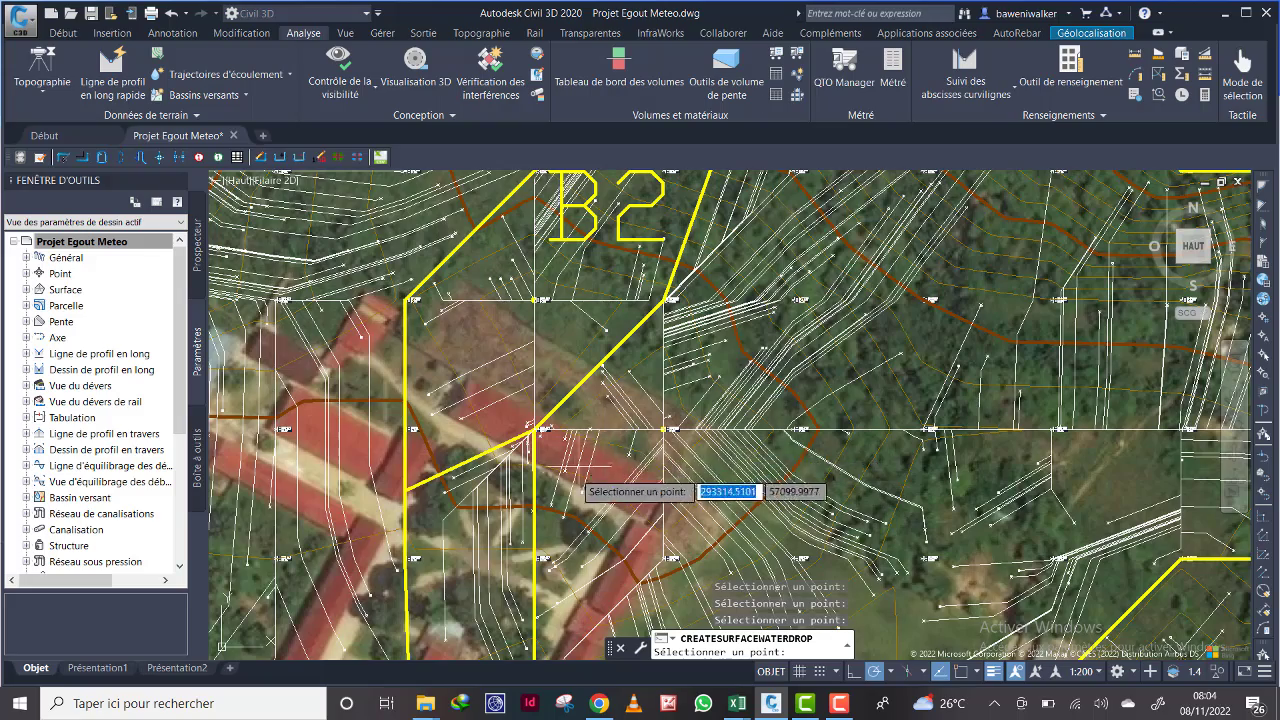
{"action": "middle_click_drag", "start_coordinate": [626, 445], "coordinate": [550, 374]}
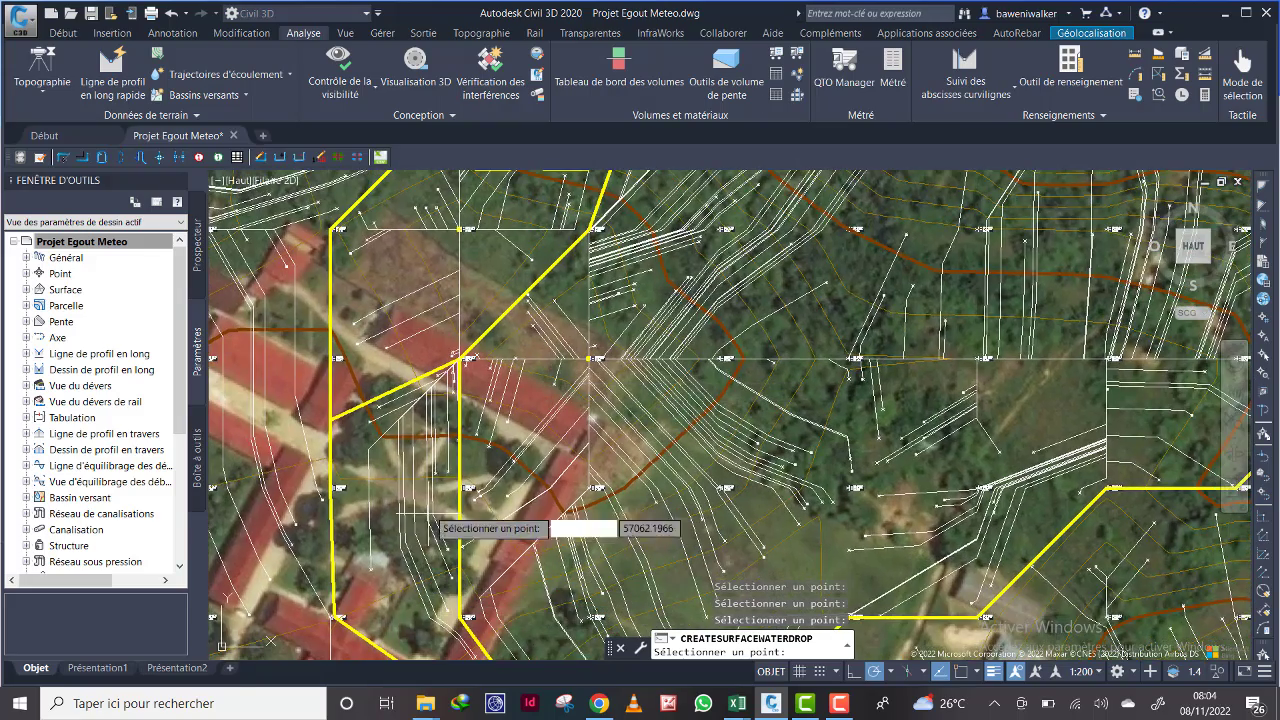
{"action": "scroll", "coordinate": [640, 418], "scroll_direction": "down", "scroll_amount": 3}
{"action": "scroll", "coordinate": [635, 420], "scroll_direction": "up", "scroll_amount": 1}
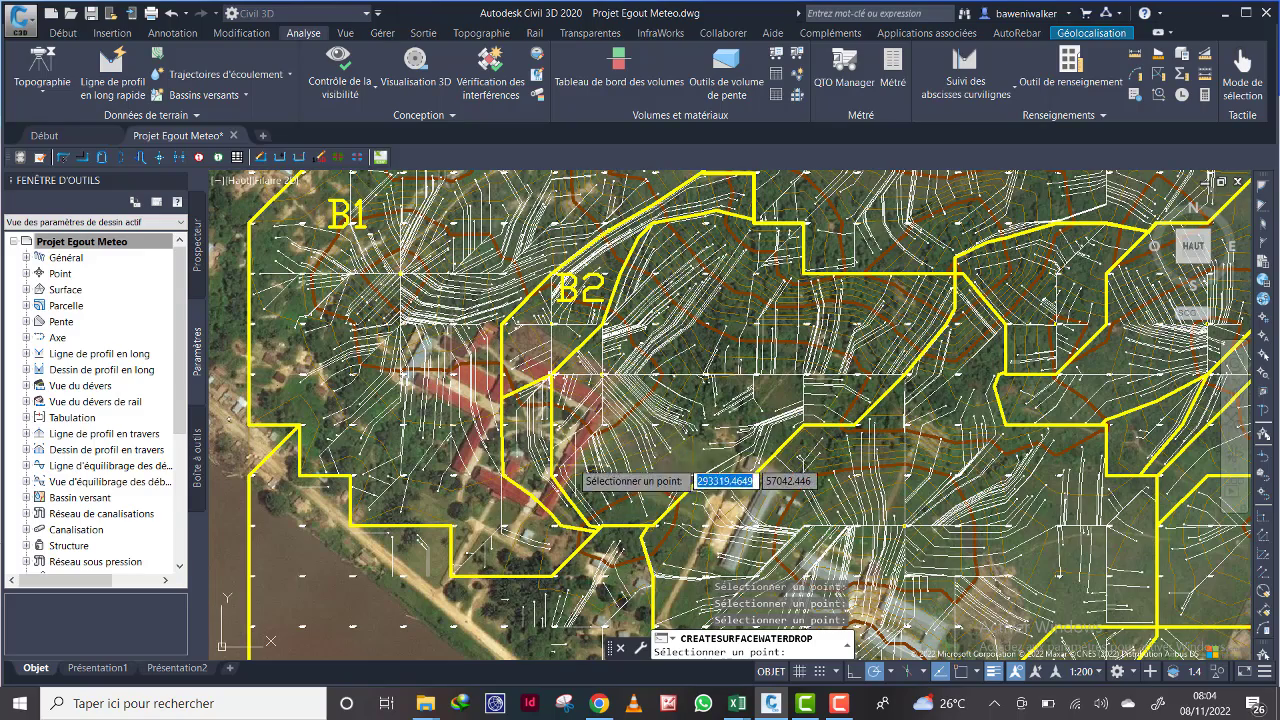
{"action": "key", "text": "Return"}
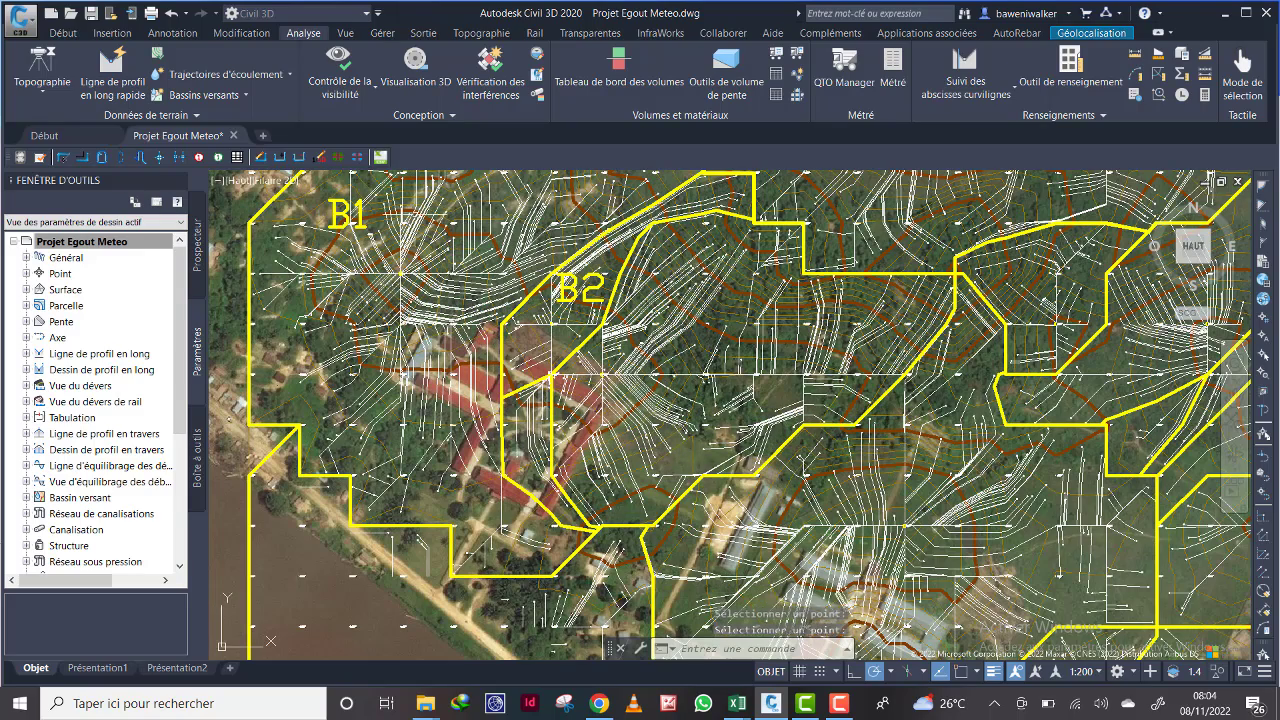
Step: Highlight the B2 sub-basin boundary and the adjoining sub-basin boundary to its east in turn to compare their extents
{"action": "scroll", "coordinate": [536, 414], "scroll_direction": "up", "scroll_amount": 2}
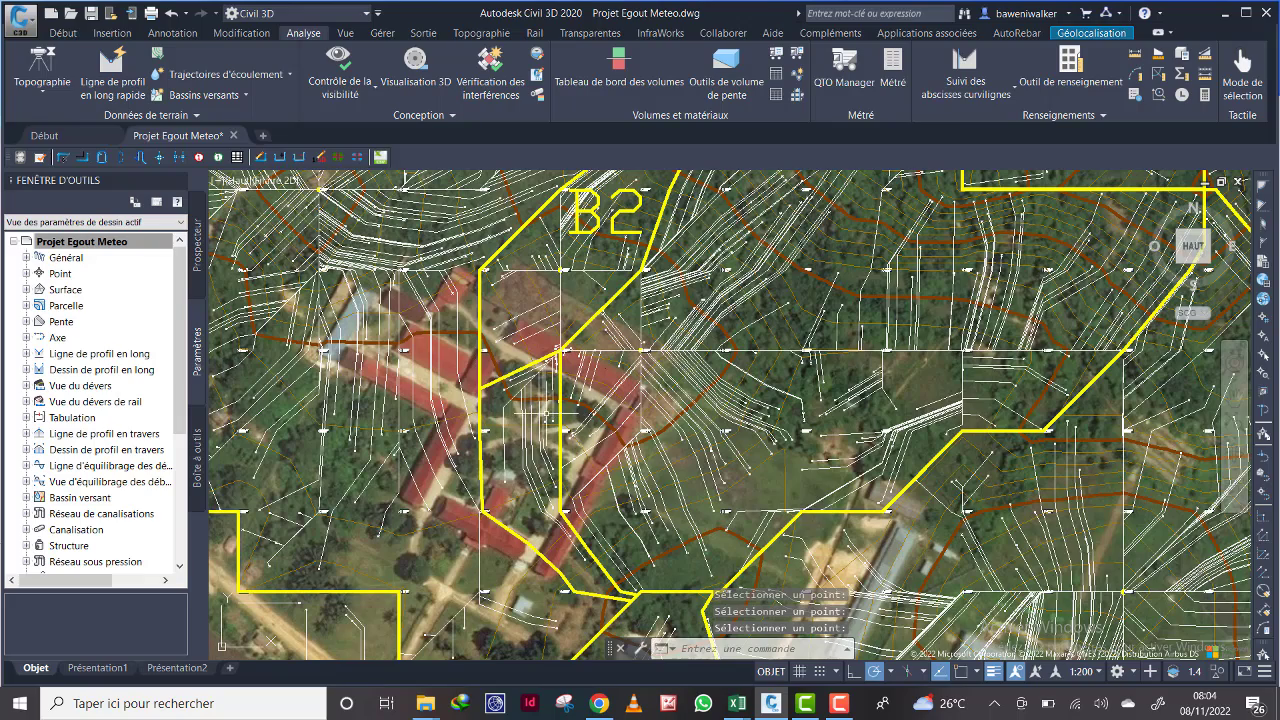
{"action": "left_click", "coordinate": [560, 432]}
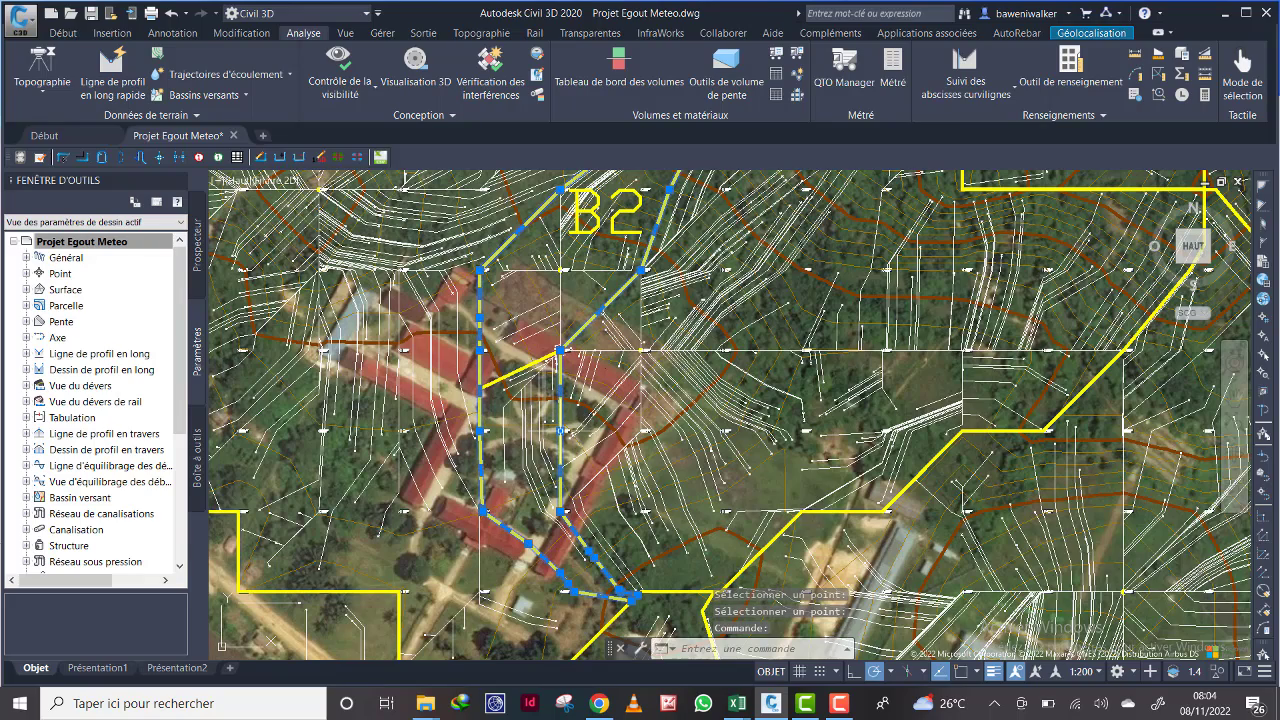
{"action": "scroll", "coordinate": [657, 484], "scroll_direction": "down", "scroll_amount": 2}
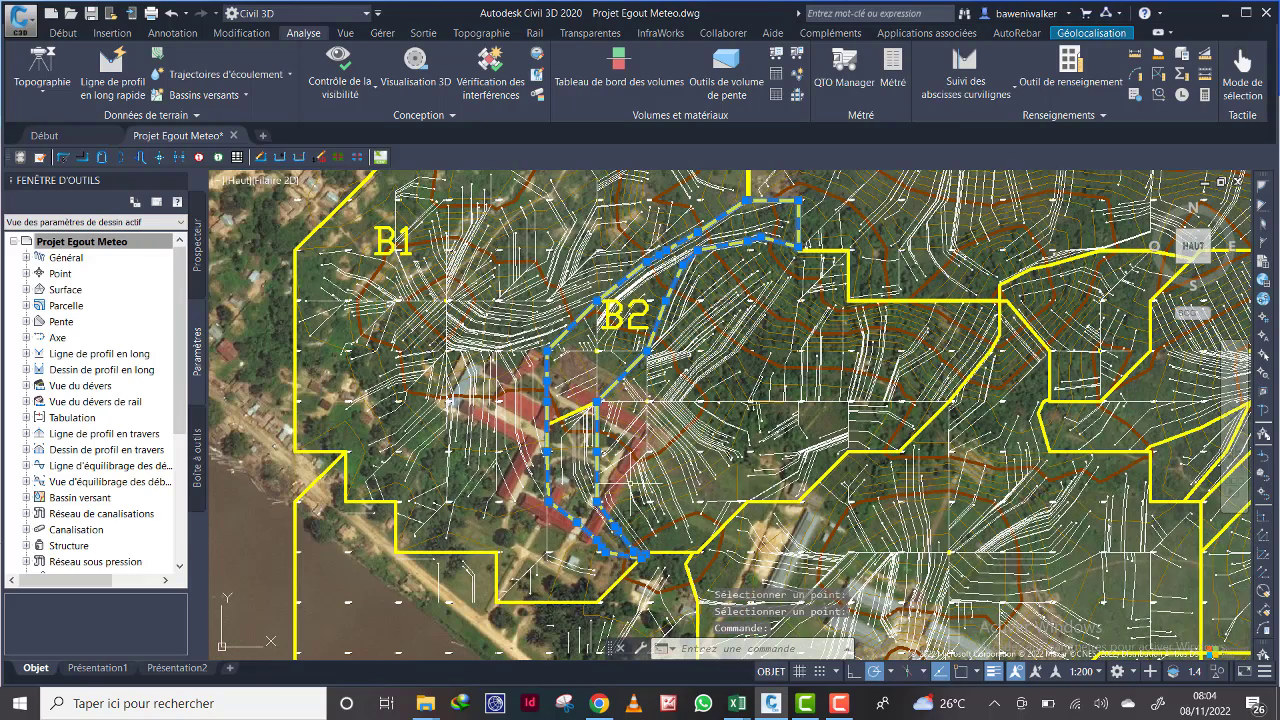
{"action": "middle_click_drag", "start_coordinate": [700, 432], "coordinate": [680, 478]}
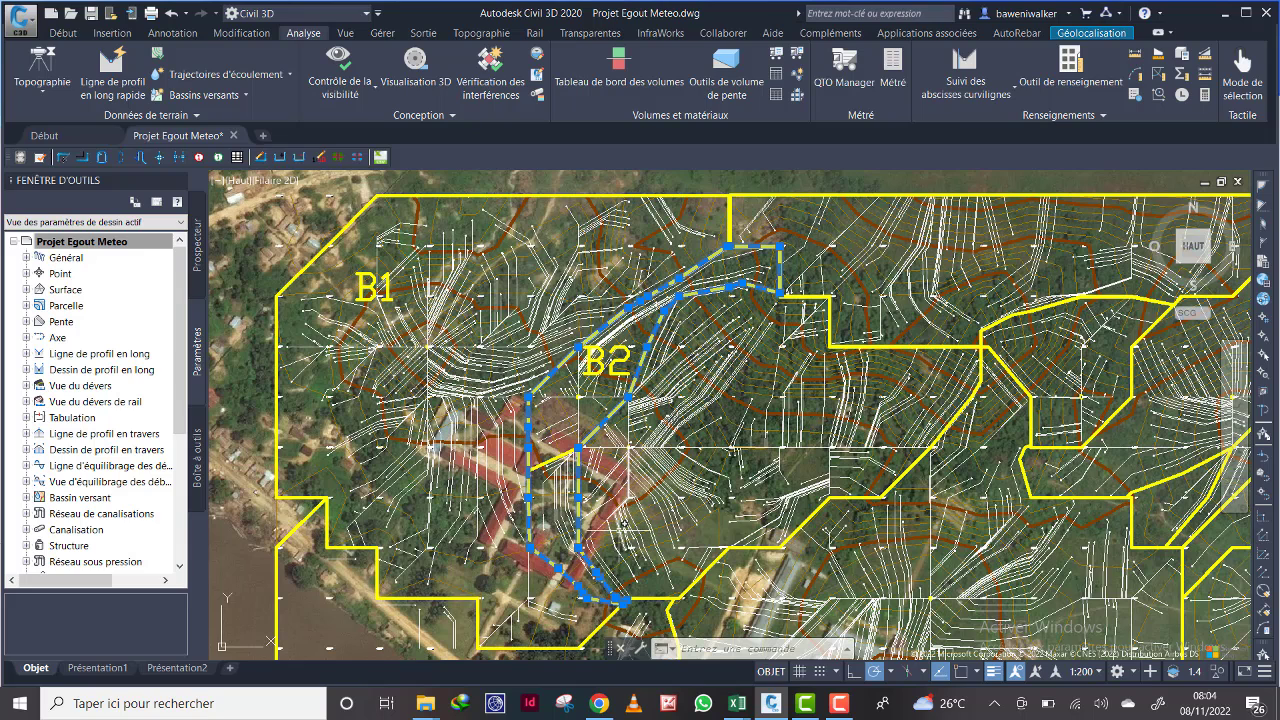
{"action": "key", "text": "Escape"}
{"action": "left_click", "coordinate": [550, 457]}
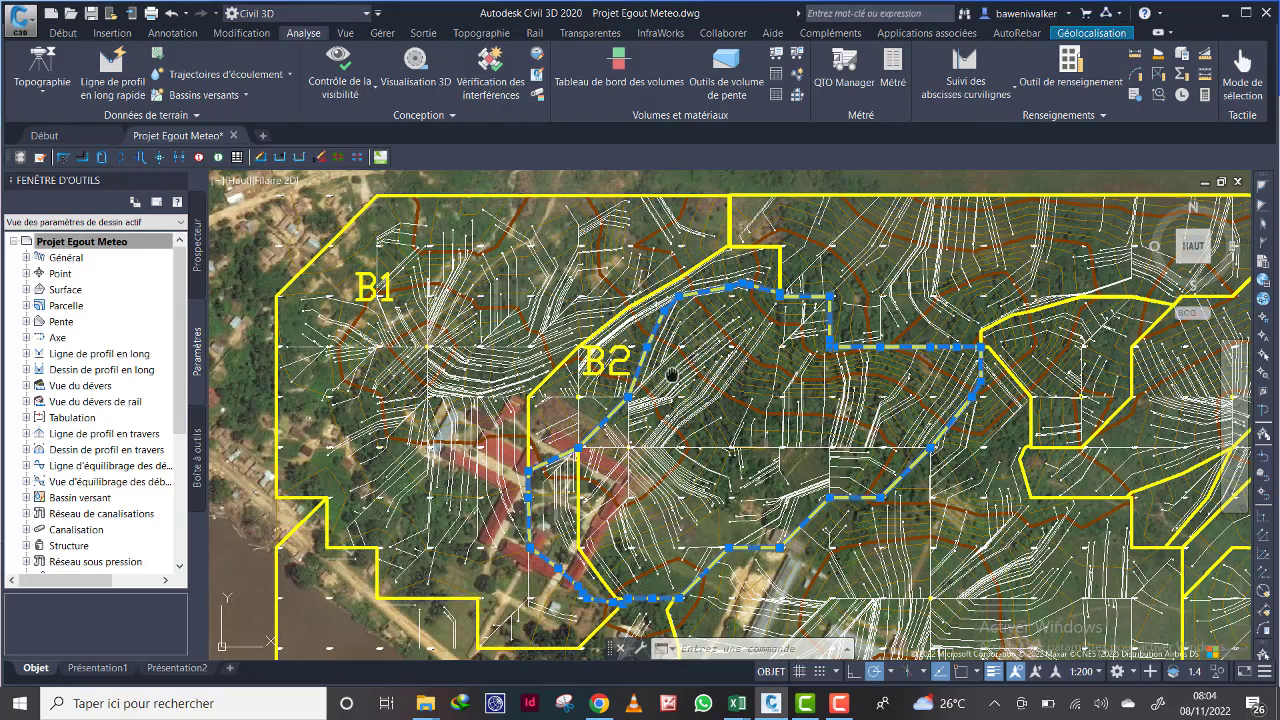
{"action": "middle_click_drag", "start_coordinate": [680, 372], "coordinate": [594, 354]}
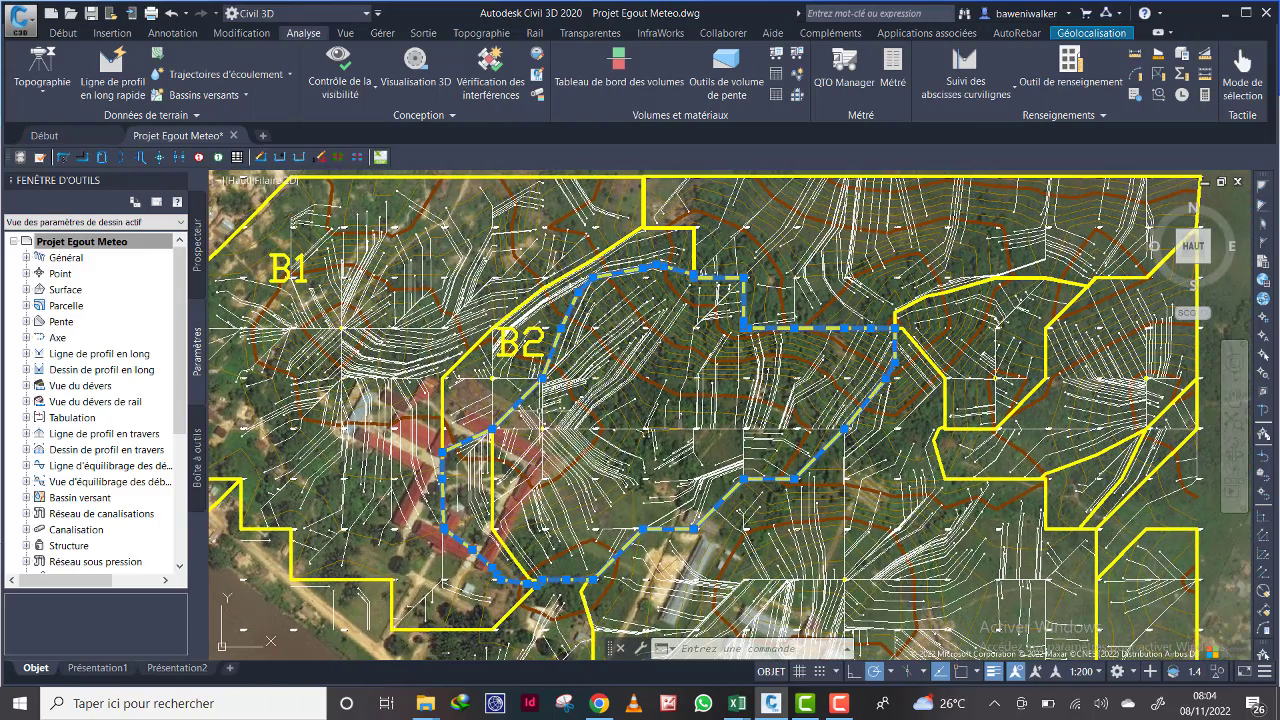
{"action": "key", "text": "Escape"}
Step: Examine the coordinate and elevation labels of the yellow-marked grid points inside B2 and just east of its boundary
{"action": "scroll", "coordinate": [523, 430], "scroll_direction": "up", "scroll_amount": 10}
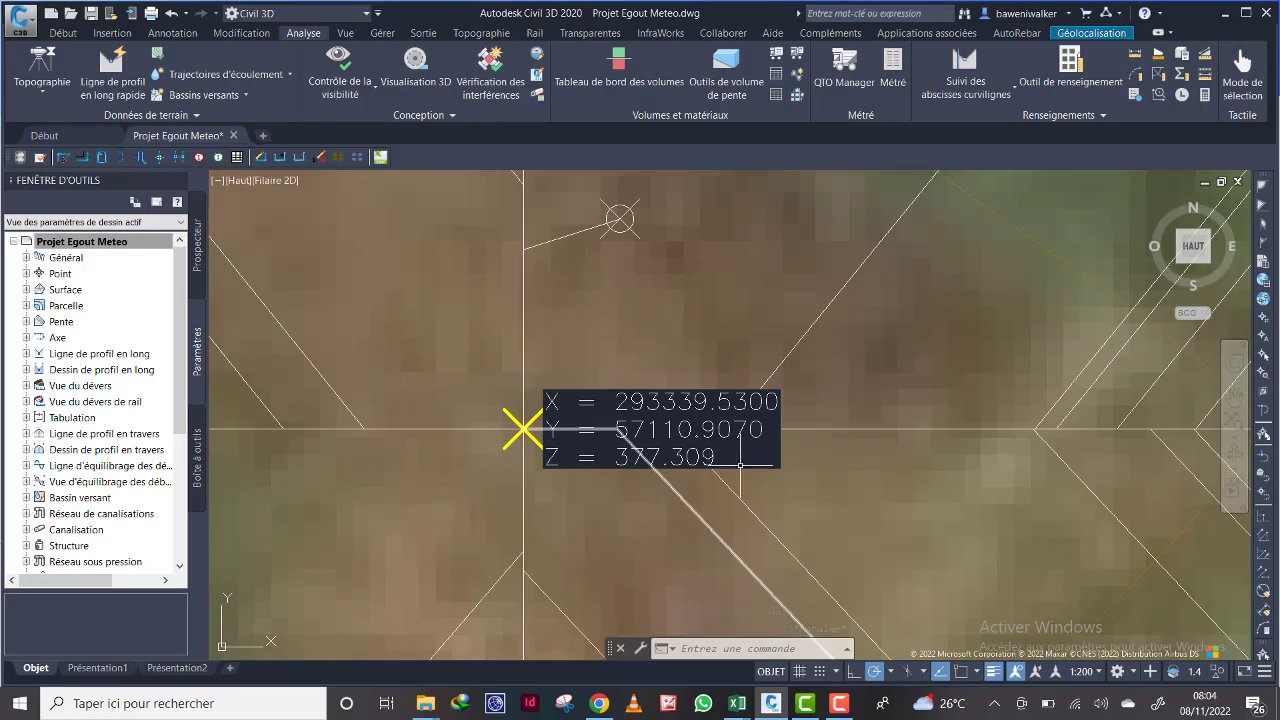
{"action": "scroll", "coordinate": [523, 430], "scroll_direction": "down", "scroll_amount": 10}
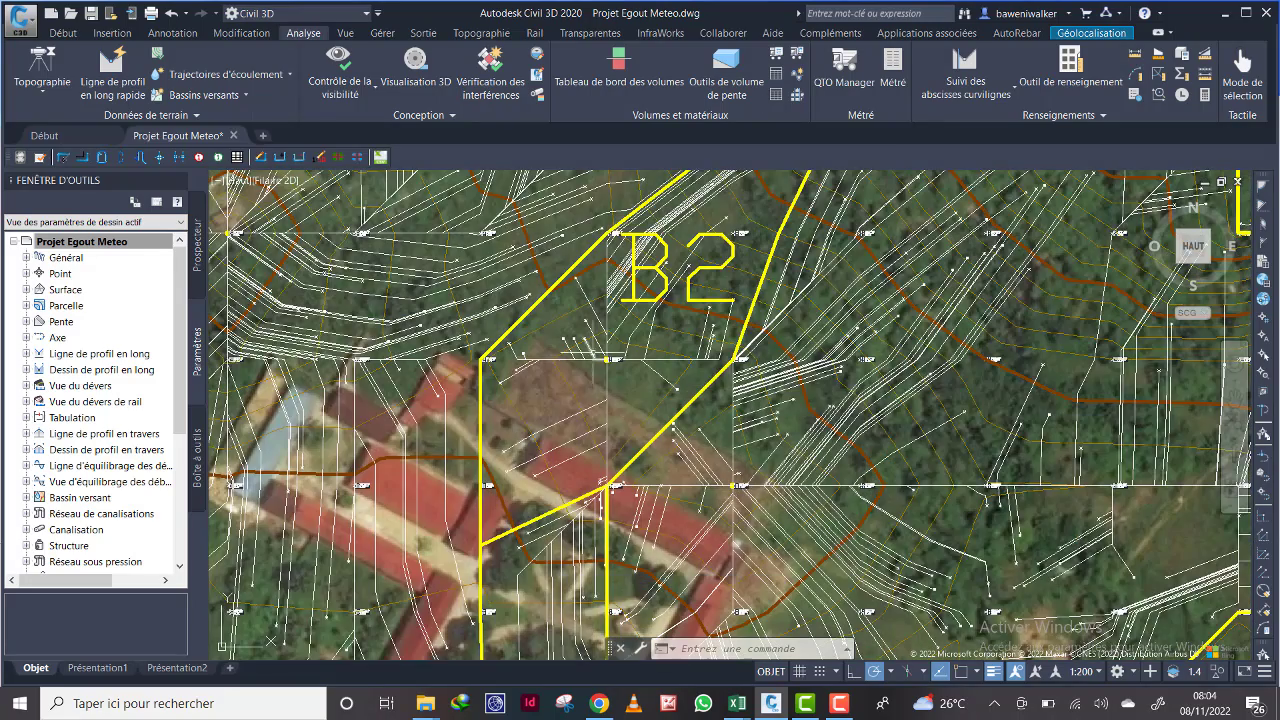
{"action": "scroll", "coordinate": [607, 486], "scroll_direction": "up", "scroll_amount": 10}
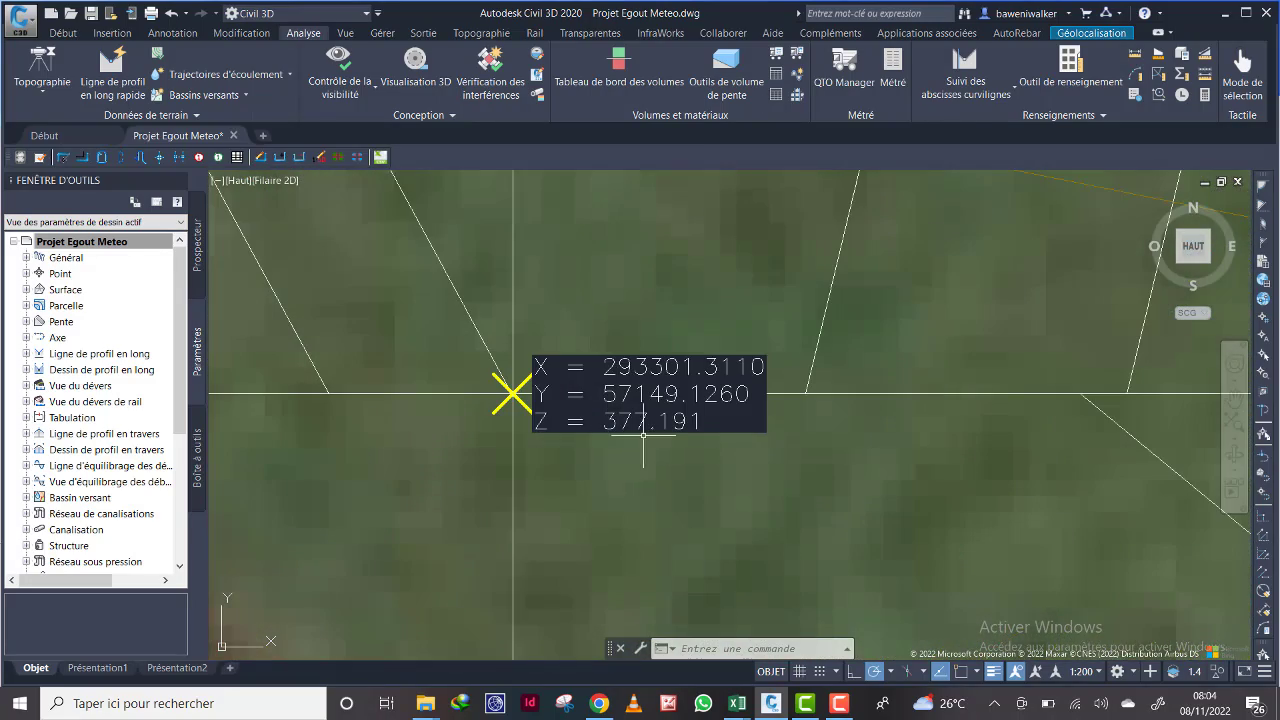
{"action": "scroll", "coordinate": [700, 445], "scroll_direction": "down", "scroll_amount": 8}
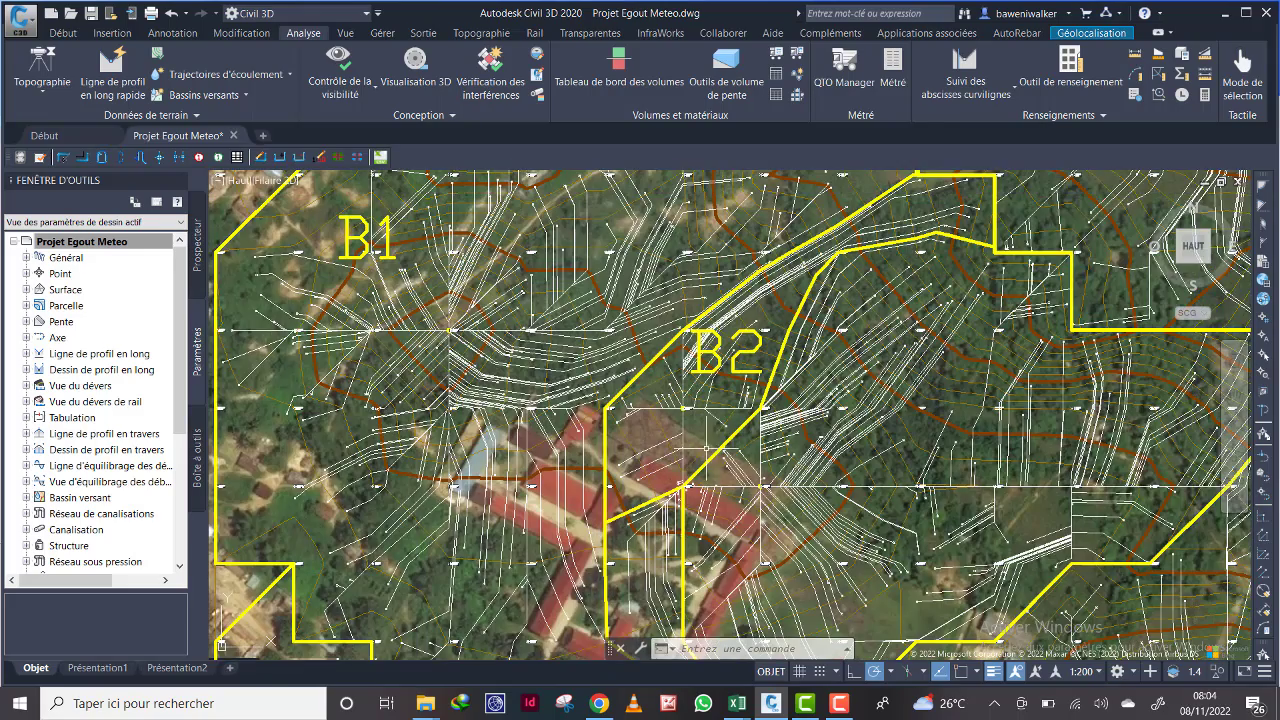
{"action": "scroll", "coordinate": [683, 410], "scroll_direction": "up", "scroll_amount": 10}
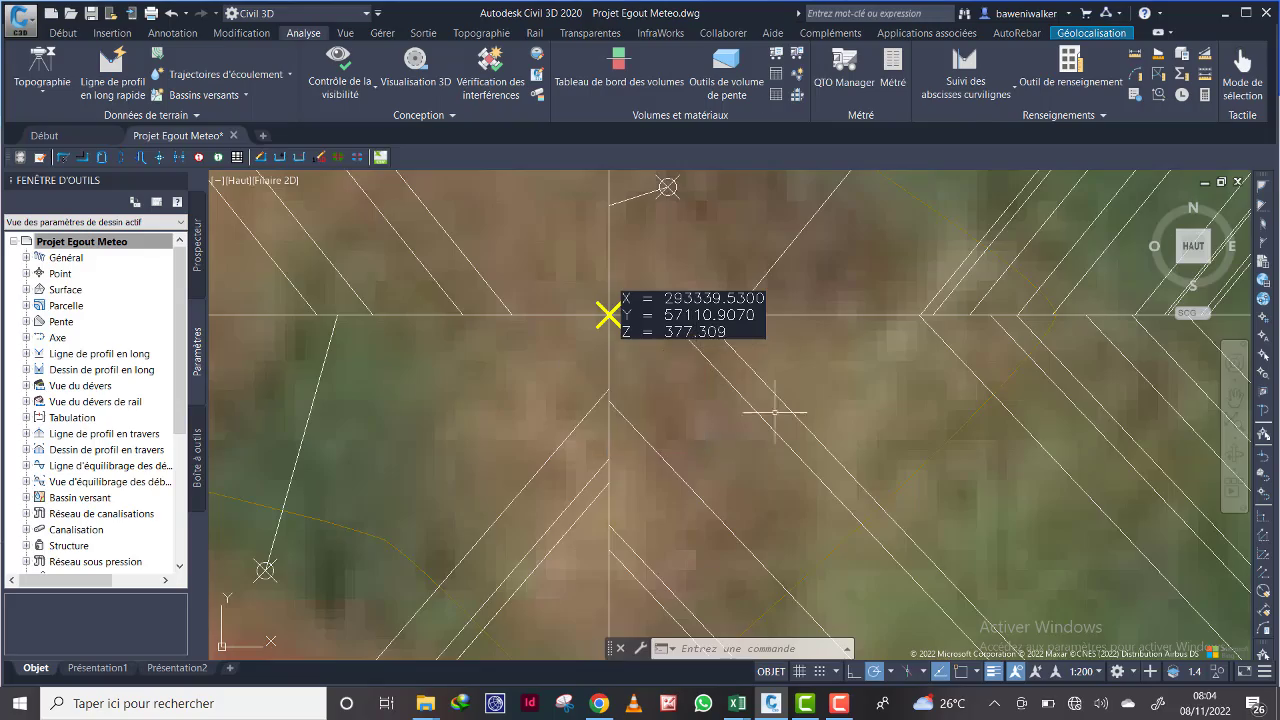
{"action": "scroll", "coordinate": [777, 406], "scroll_direction": "down", "scroll_amount": 8}
{"action": "scroll", "coordinate": [770, 500], "scroll_direction": "down", "scroll_amount": 3}
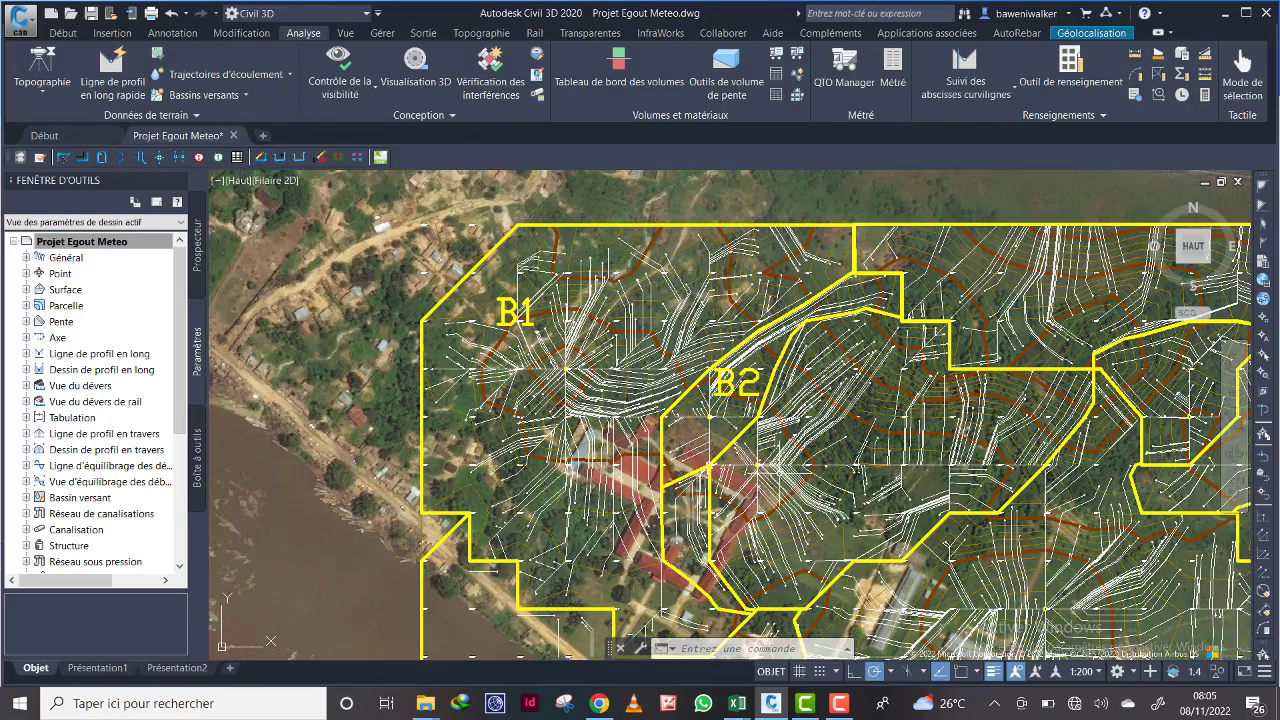
{"action": "middle_click_drag", "start_coordinate": [786, 485], "coordinate": [718, 437]}
{"action": "scroll", "coordinate": [663, 440], "scroll_direction": "up", "scroll_amount": 2}
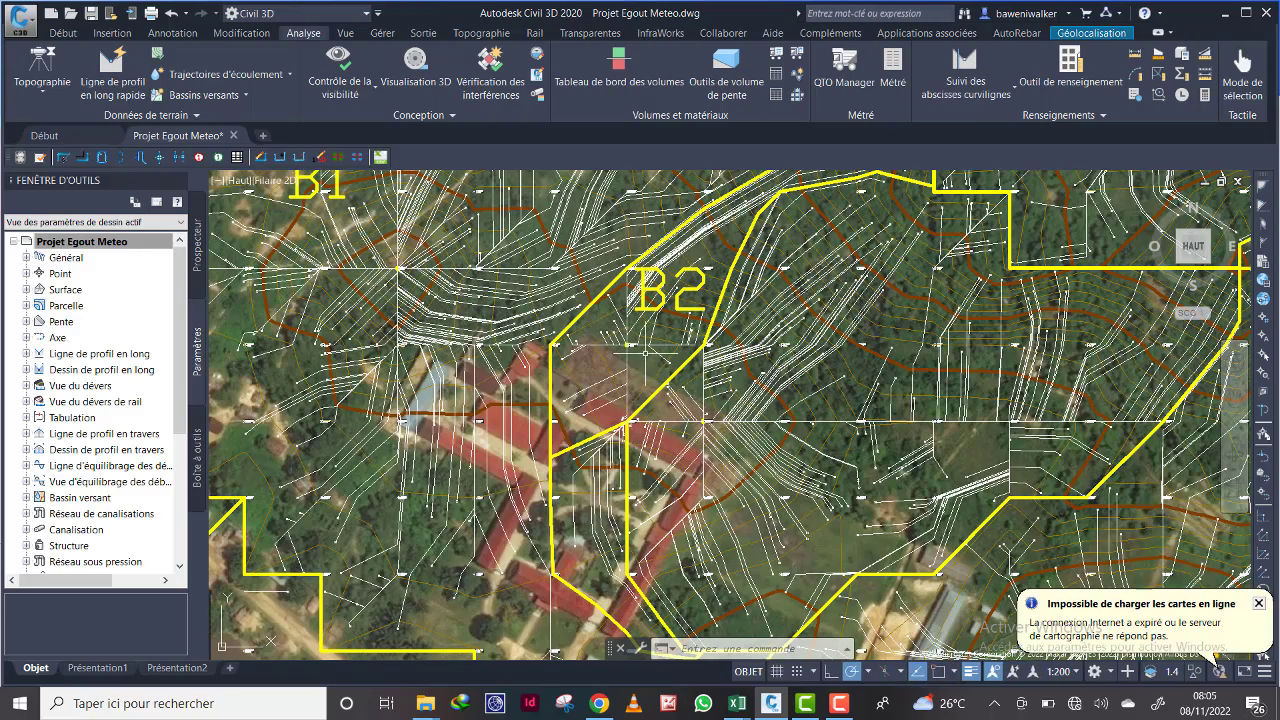
{"action": "scroll", "coordinate": [643, 374], "scroll_direction": "down", "scroll_amount": 2}
{"action": "scroll", "coordinate": [638, 352], "scroll_direction": "up", "scroll_amount": 10}
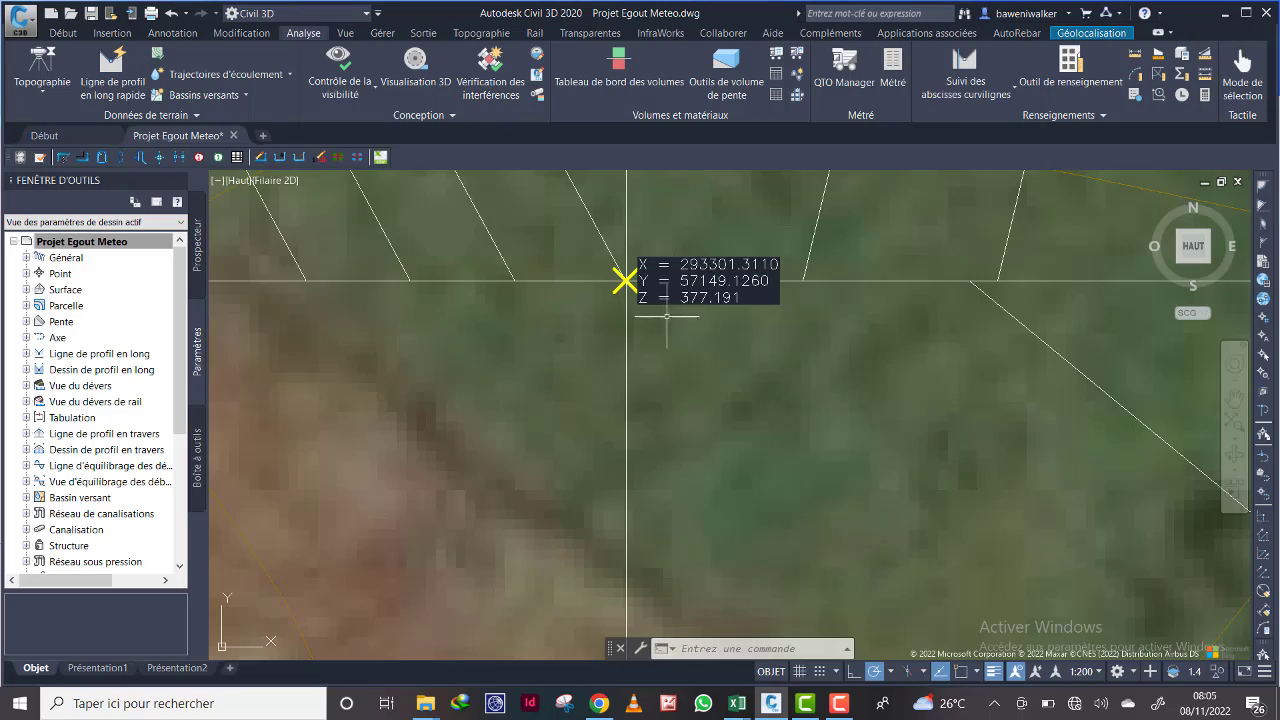
{"action": "scroll", "coordinate": [666, 316], "scroll_direction": "down", "scroll_amount": 10}
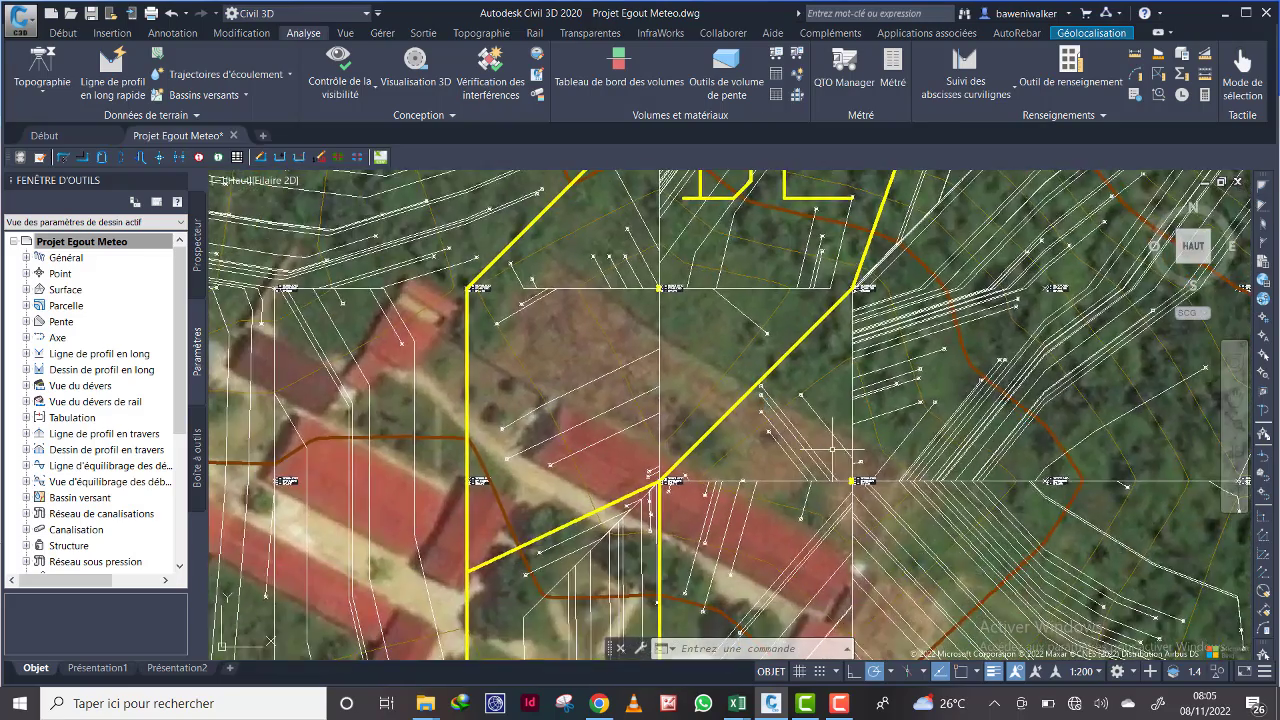
{"action": "scroll", "coordinate": [832, 450], "scroll_direction": "up", "scroll_amount": 5}
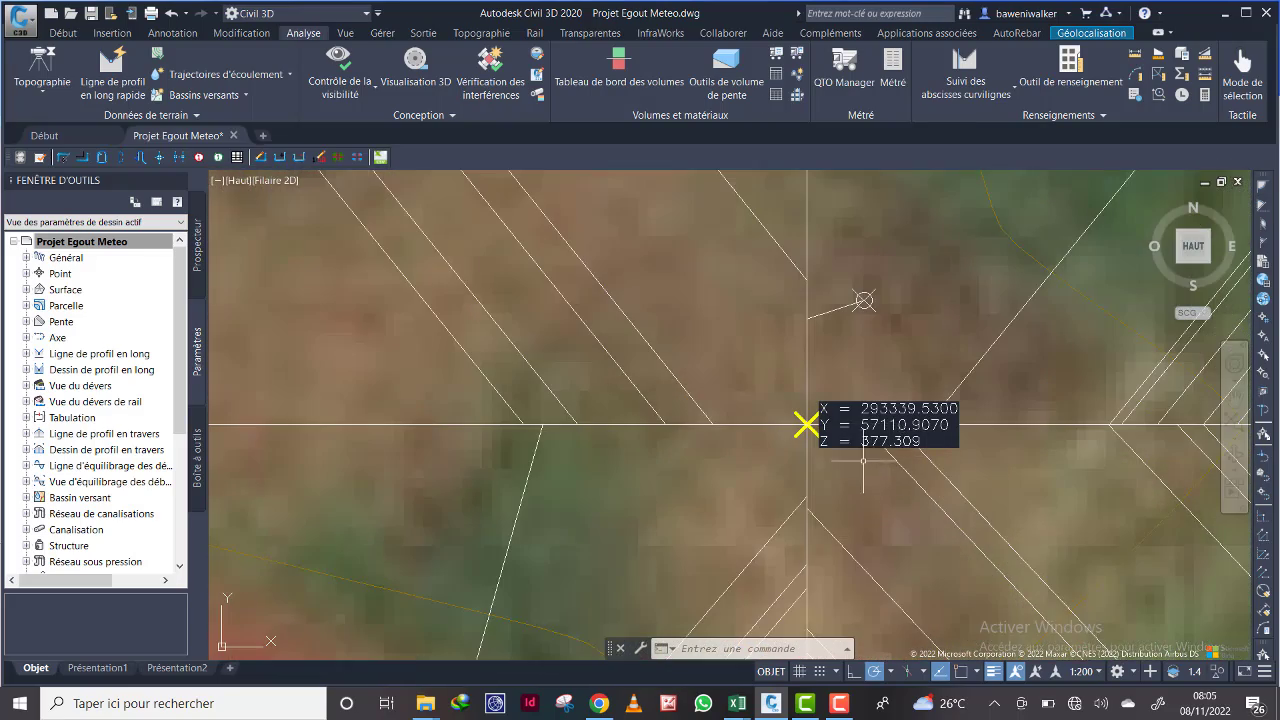
{"action": "scroll", "coordinate": [863, 460], "scroll_direction": "down", "scroll_amount": 5}
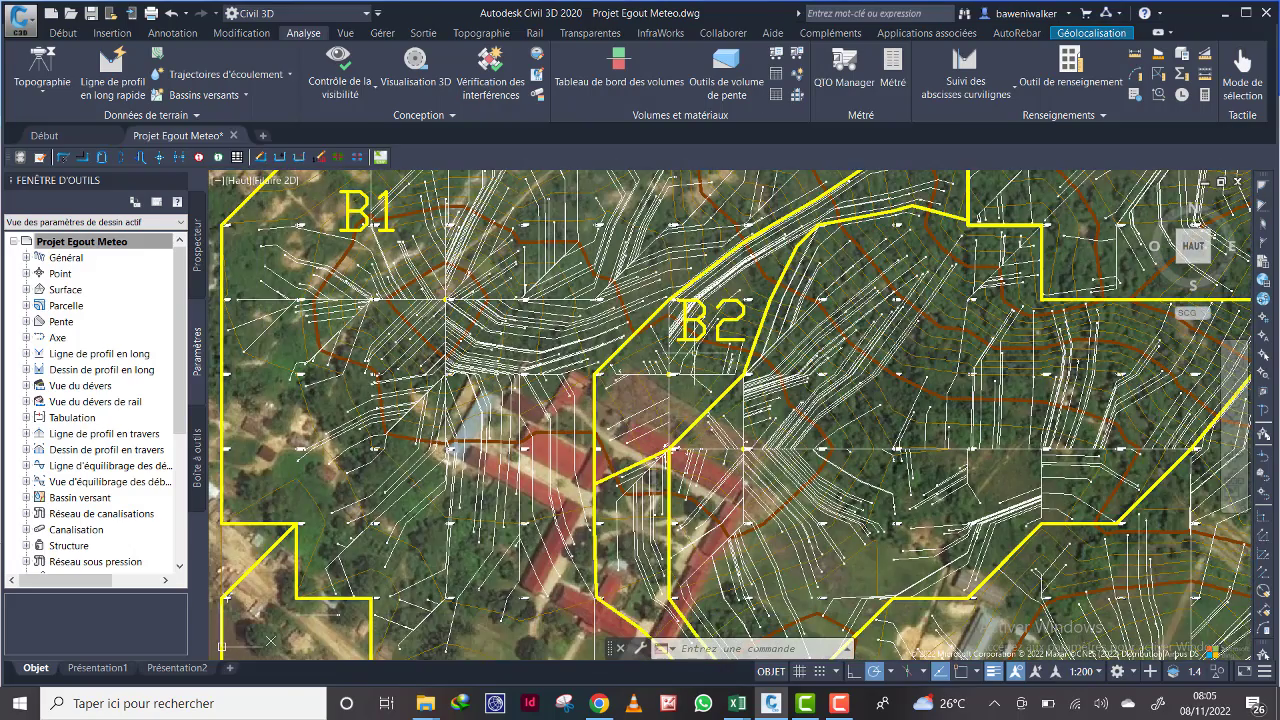
Step: Examine the grid-point labels and flow paths around B2, together with the layout of the surrounding sub-basins
{"action": "scroll", "coordinate": [665, 387], "scroll_direction": "up", "scroll_amount": 6}
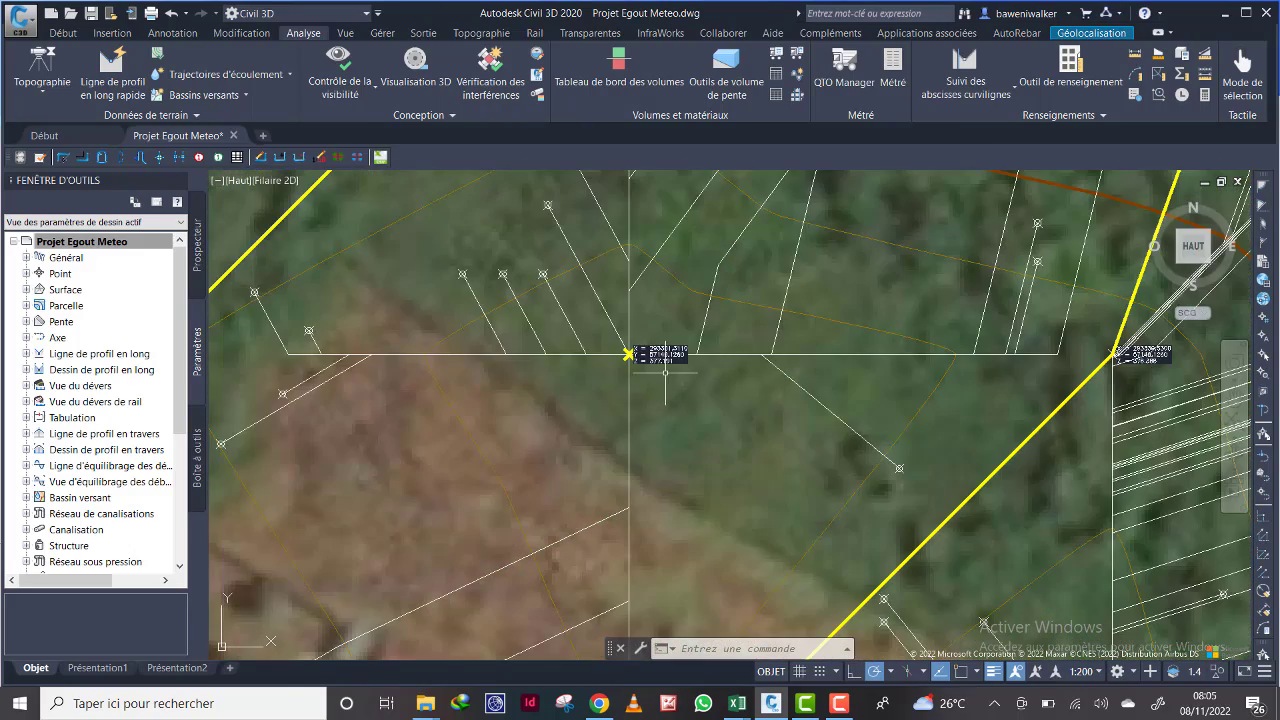
{"action": "scroll", "coordinate": [665, 372], "scroll_direction": "down", "scroll_amount": 6}
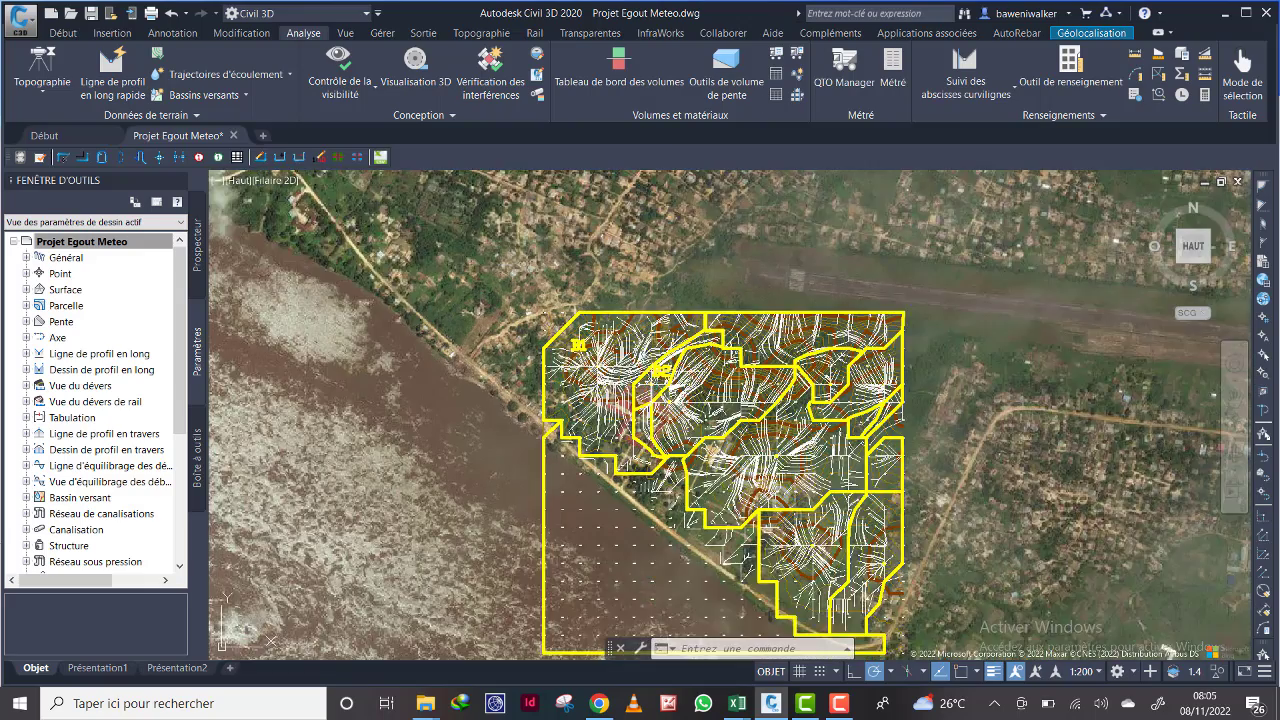
{"action": "scroll", "coordinate": [662, 372], "scroll_direction": "up", "scroll_amount": 4}
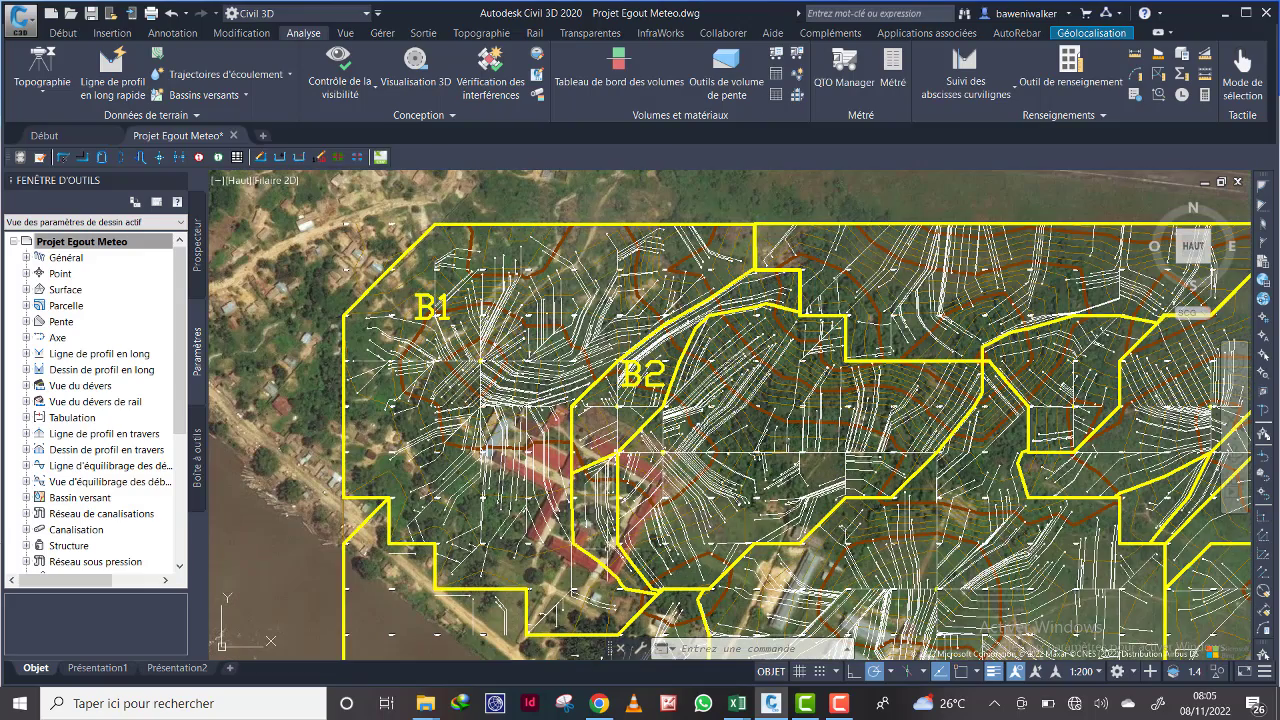
{"action": "scroll", "coordinate": [627, 404], "scroll_direction": "up", "scroll_amount": 4}
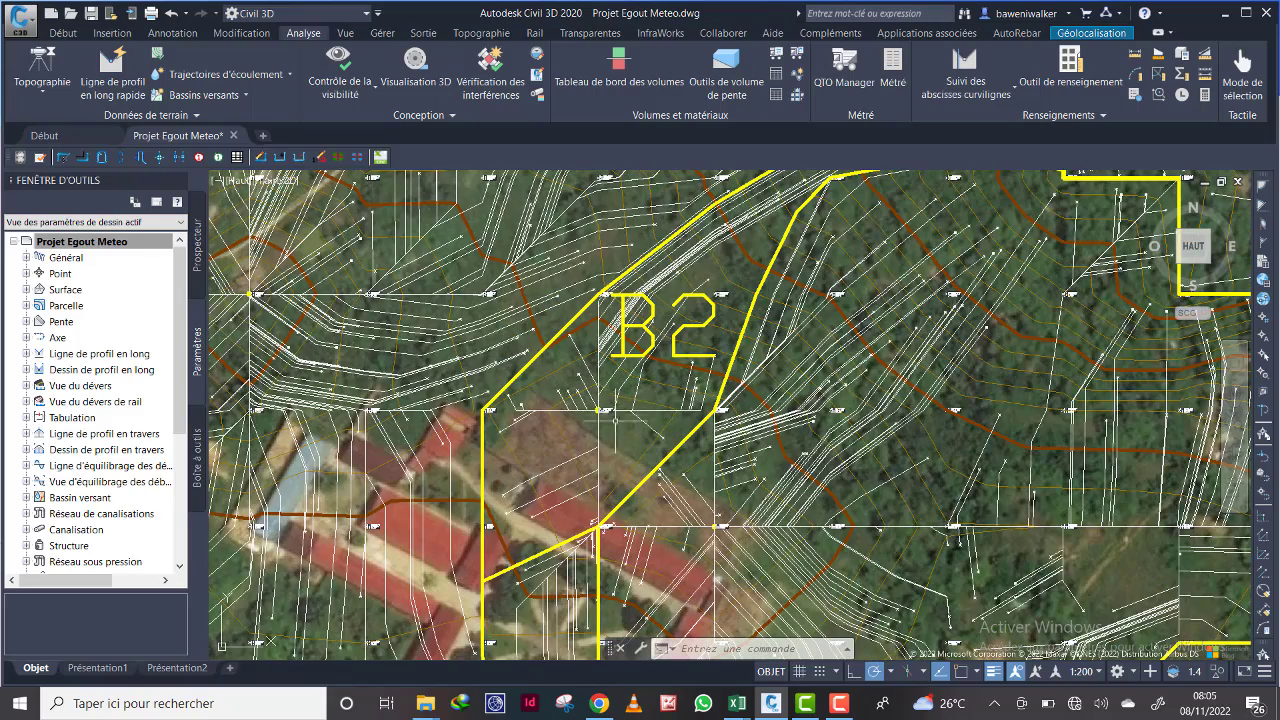
{"action": "scroll", "coordinate": [652, 432], "scroll_direction": "down", "scroll_amount": 6}
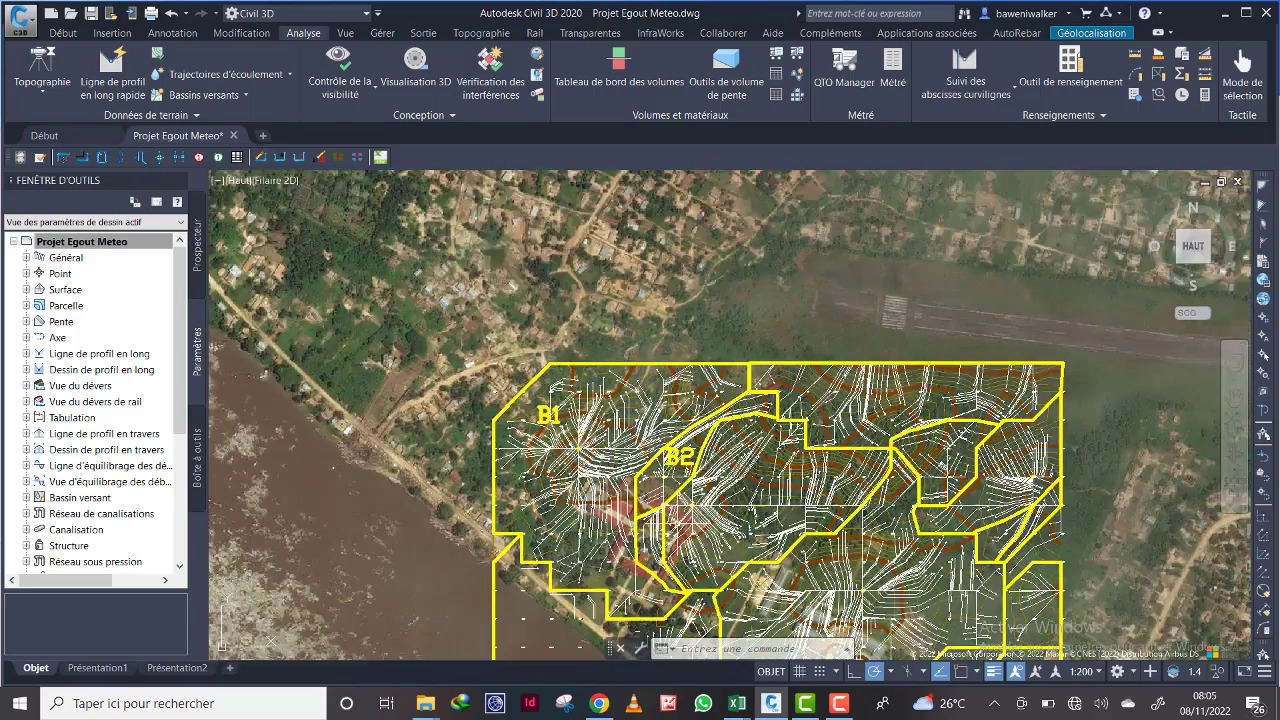
{"action": "scroll", "coordinate": [668, 516], "scroll_direction": "up", "scroll_amount": 4}
{"action": "middle_click_drag", "start_coordinate": [669, 519], "coordinate": [625, 487]}
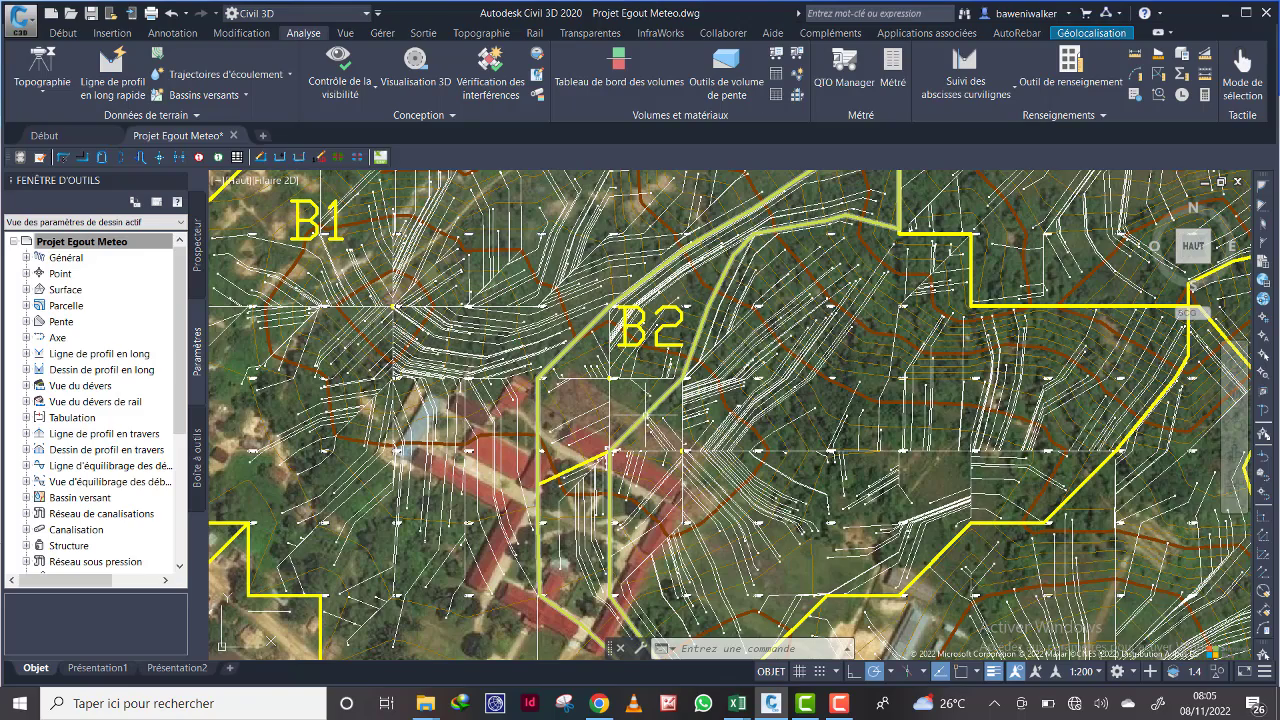
Step: Highlight the B2 boundary and the adjoining sub-basin boundary to the southeast in turn to compare their extents
{"action": "left_click", "coordinate": [607, 453]}
{"action": "scroll", "coordinate": [710, 448], "scroll_direction": "down", "scroll_amount": 2}
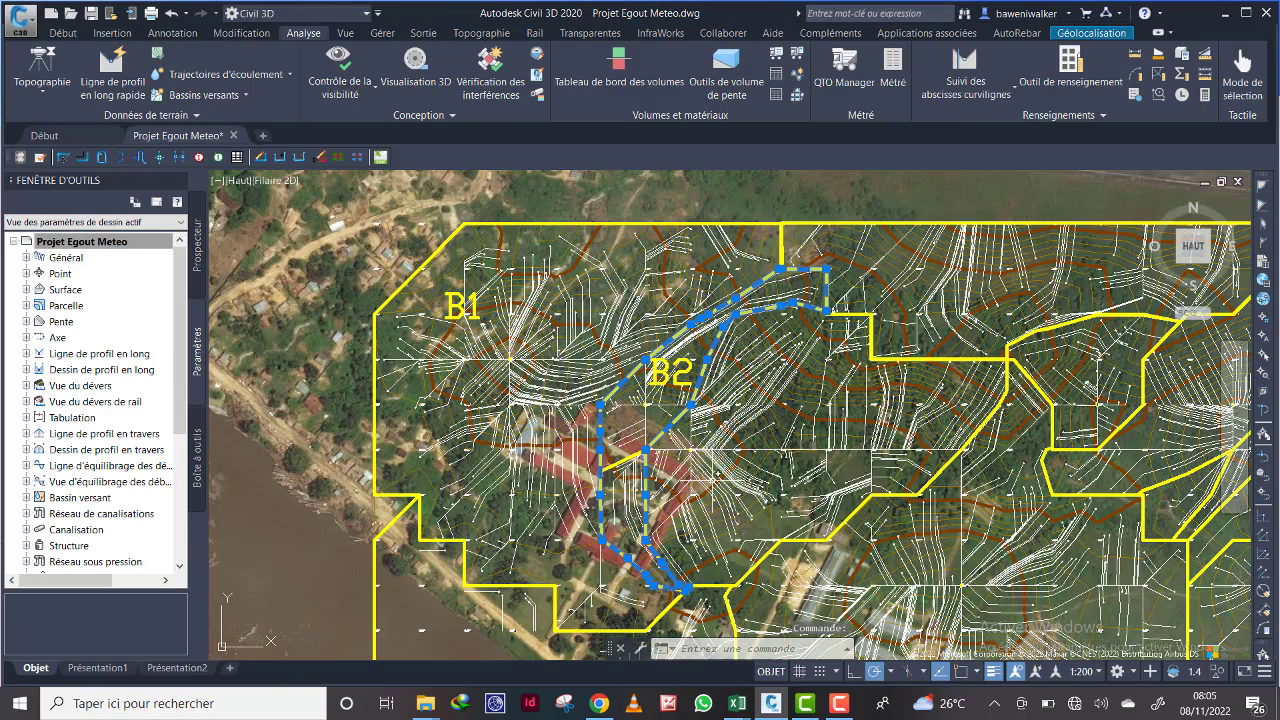
{"action": "key", "text": "Escape"}
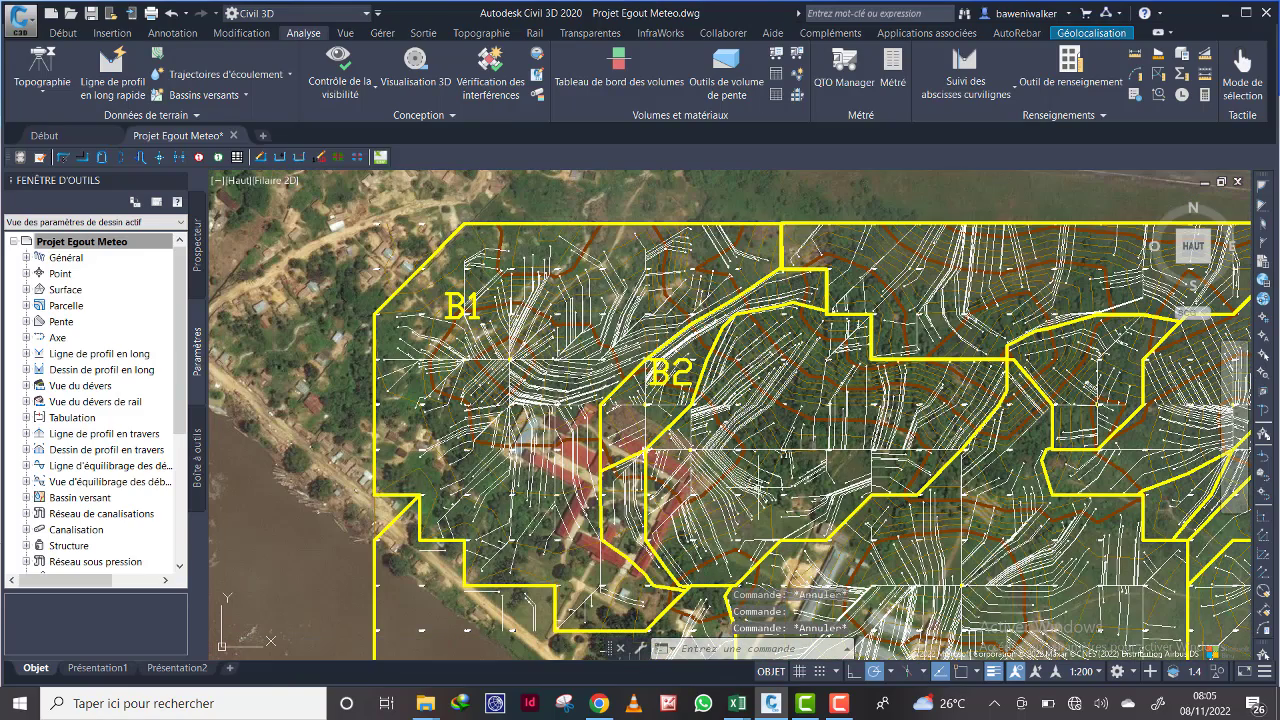
{"action": "left_click", "coordinate": [814, 539]}
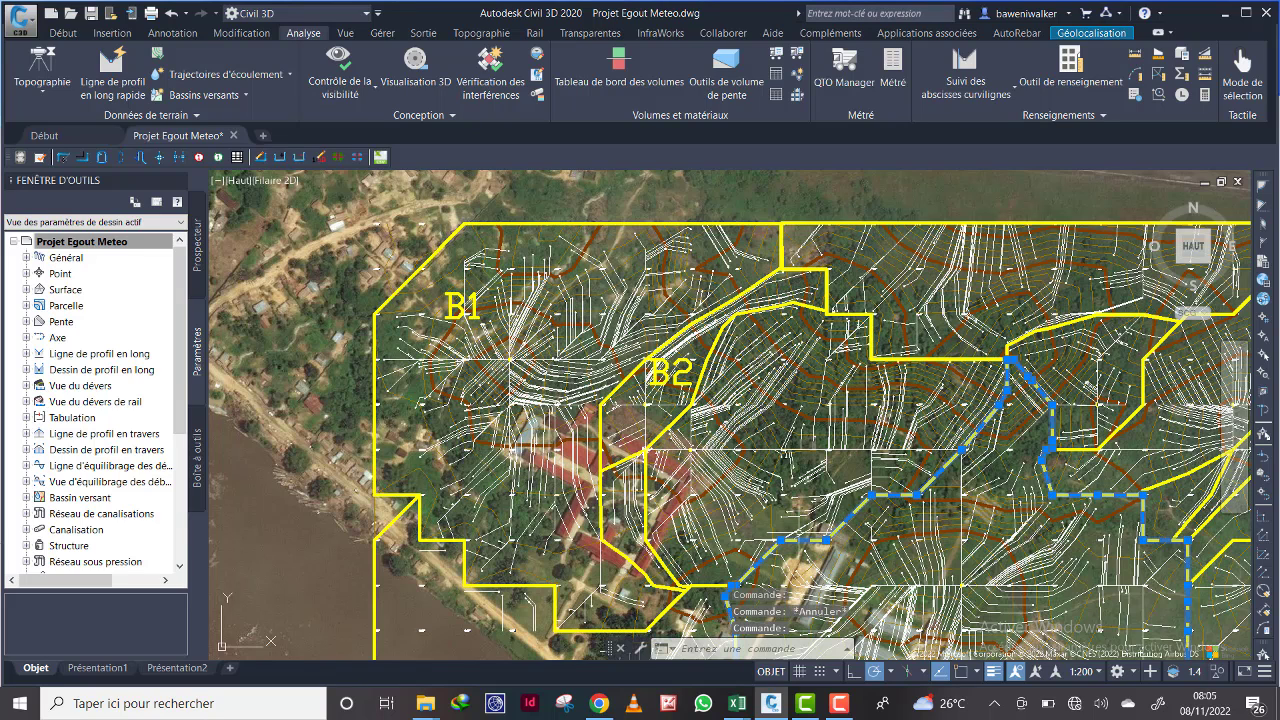
{"action": "key", "text": "Escape"}
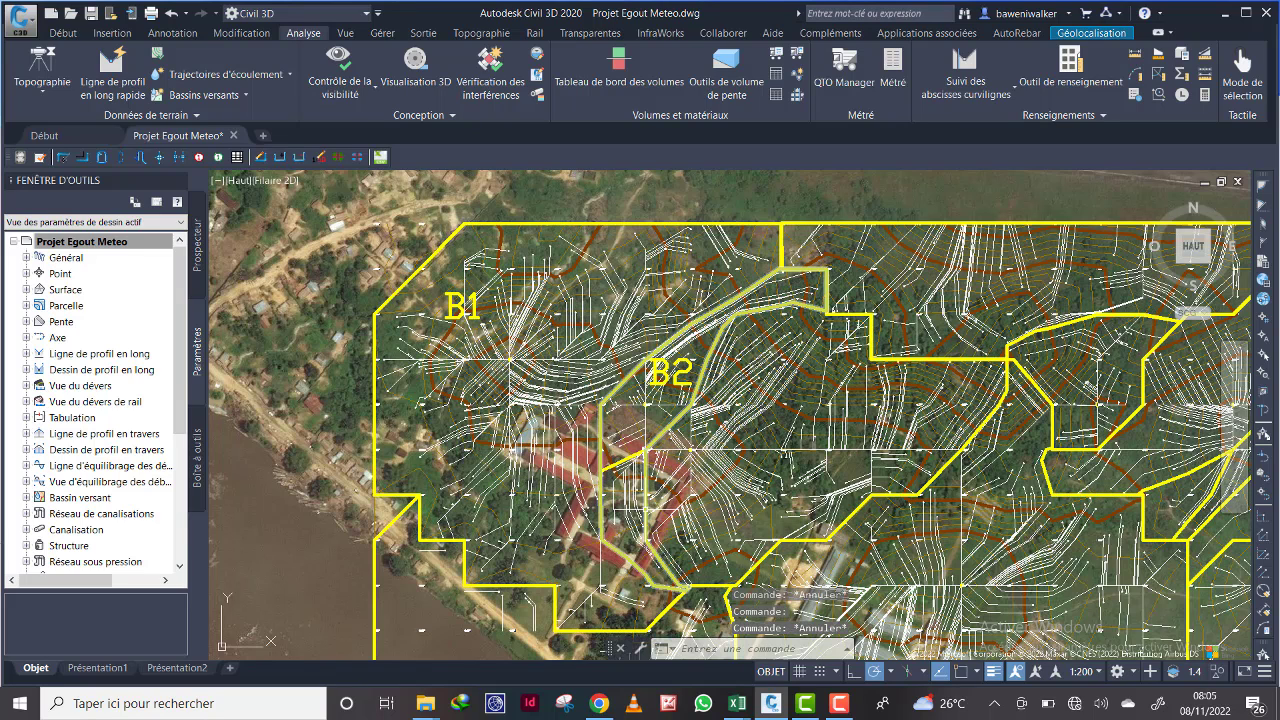
{"action": "left_click", "coordinate": [648, 507]}
{"action": "key", "text": "Escape"}
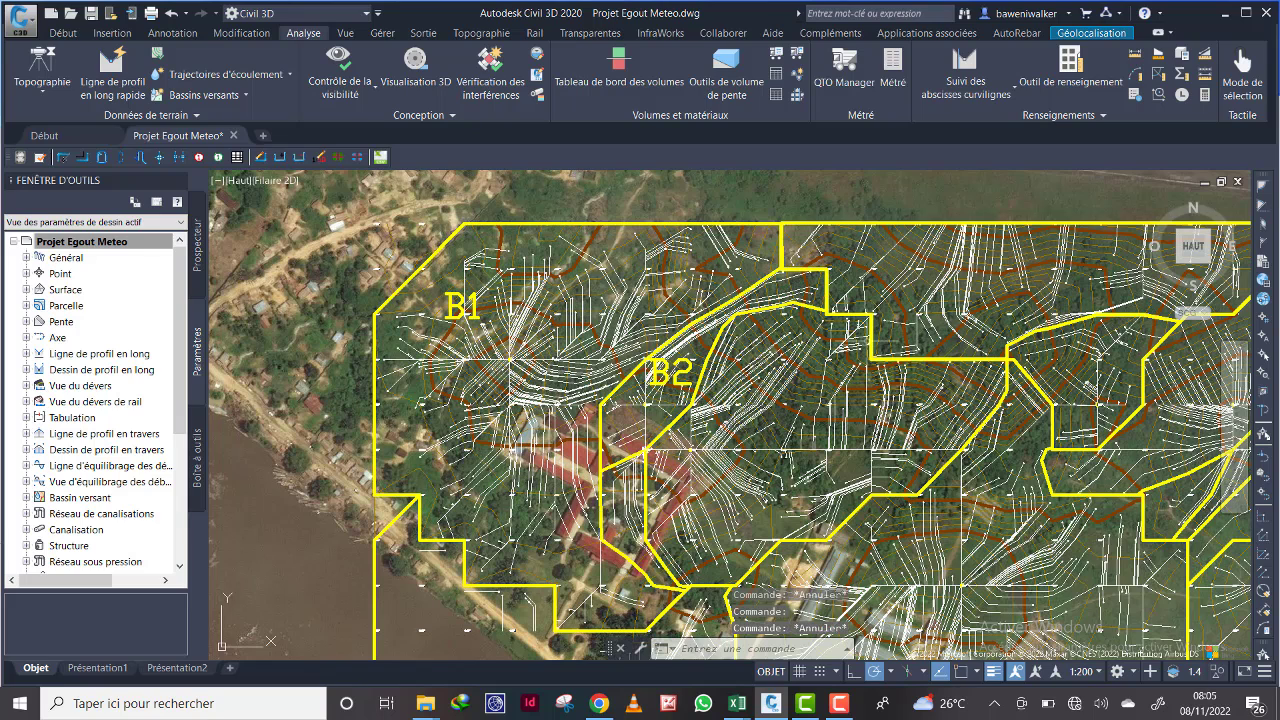
{"action": "left_click", "coordinate": [870, 347]}
{"action": "key", "text": "Escape"}
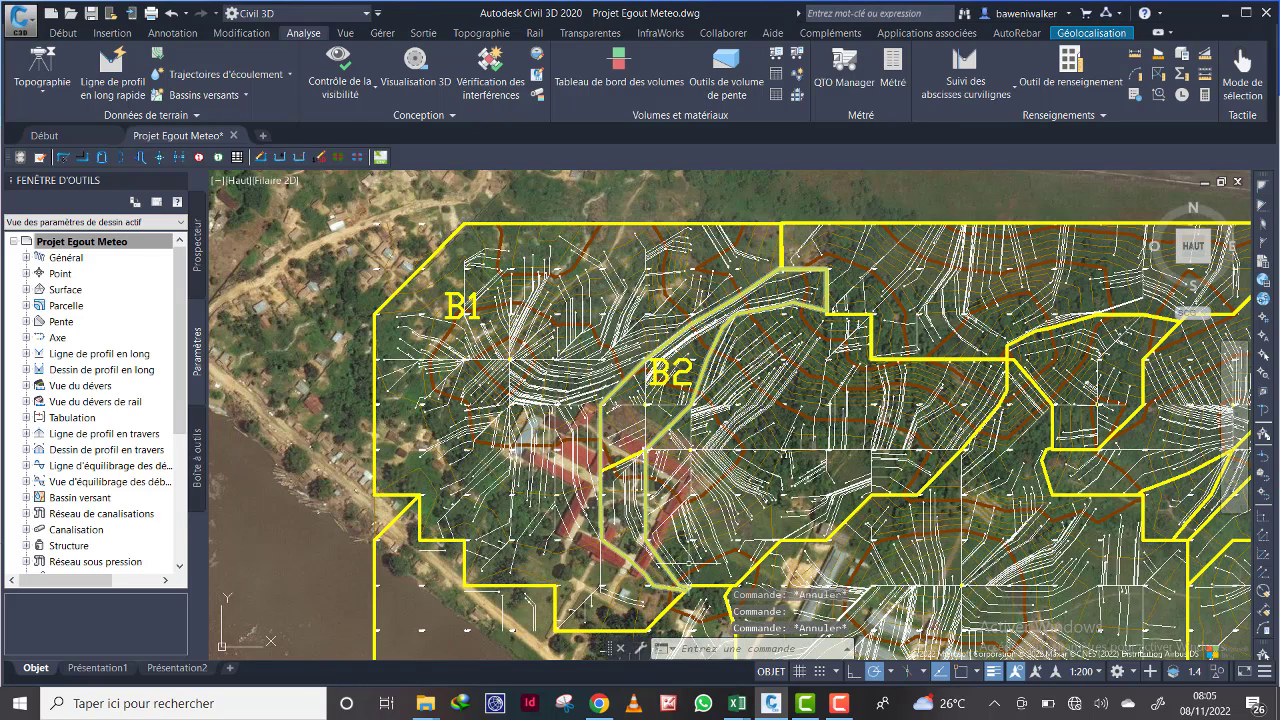
{"action": "left_click", "coordinate": [662, 565]}
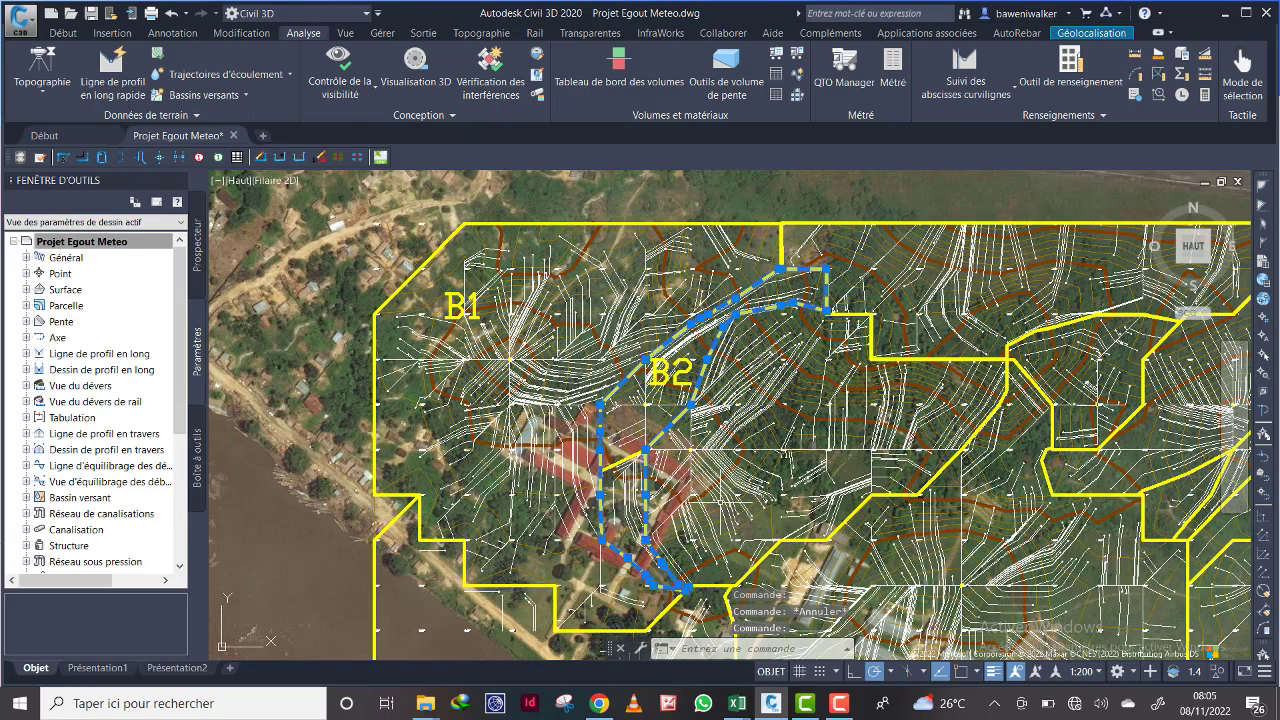
{"action": "key", "text": "Escape"}
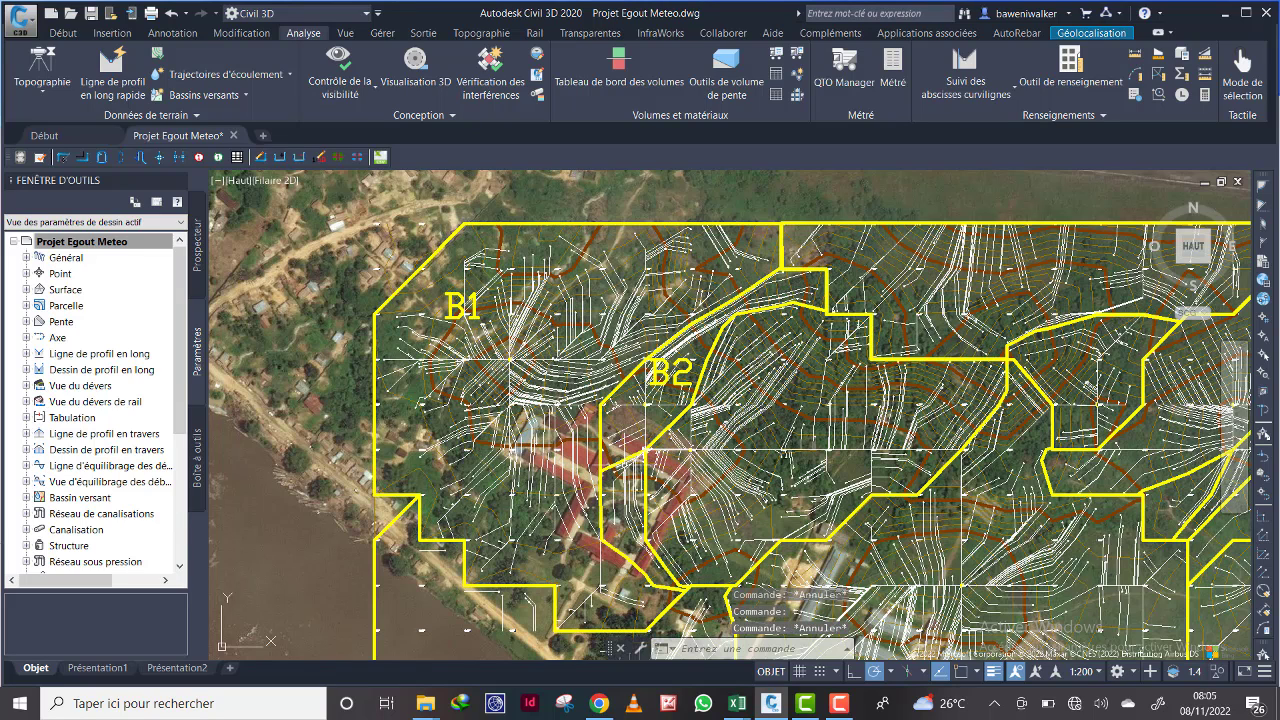
Step: Delete the boundary polyline of the sub-basin directly east of B2
{"action": "left_click", "coordinate": [622, 460]}
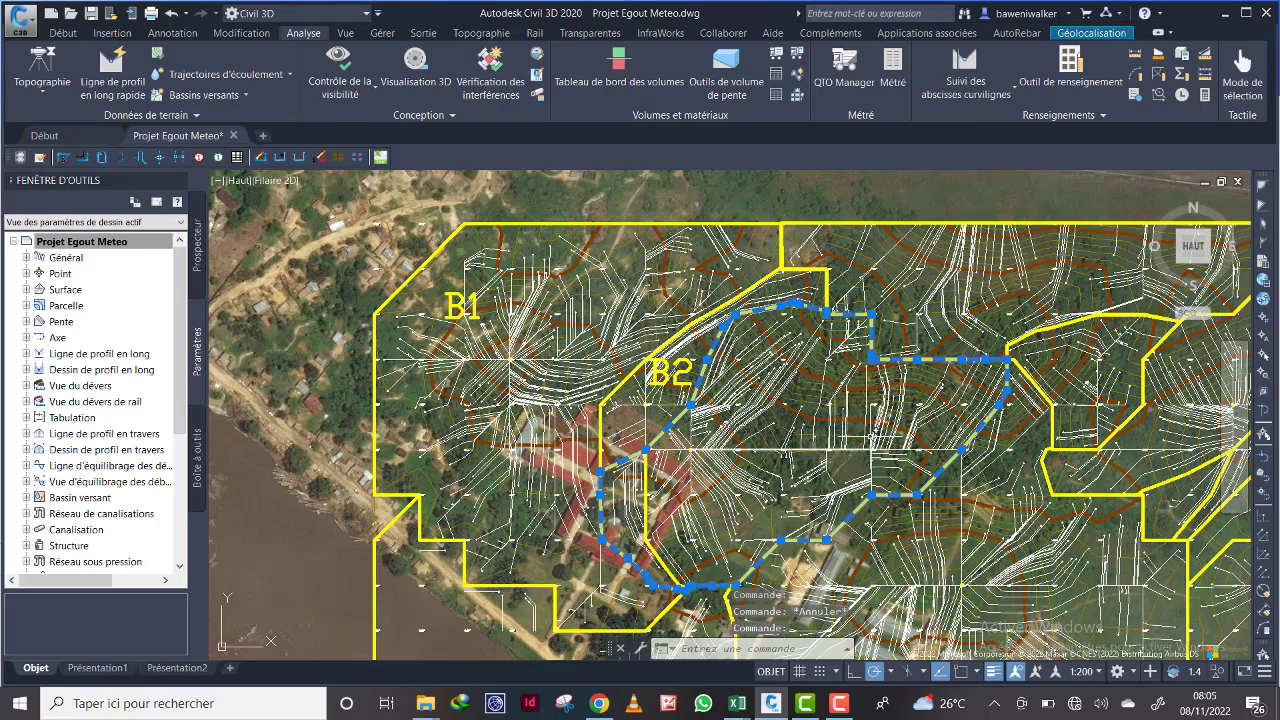
{"action": "scroll", "coordinate": [868, 441], "scroll_direction": "down", "scroll_amount": 2}
{"action": "scroll", "coordinate": [876, 422], "scroll_direction": "down", "scroll_amount": 4}
{"action": "scroll", "coordinate": [910, 420], "scroll_direction": "up", "scroll_amount": 6}
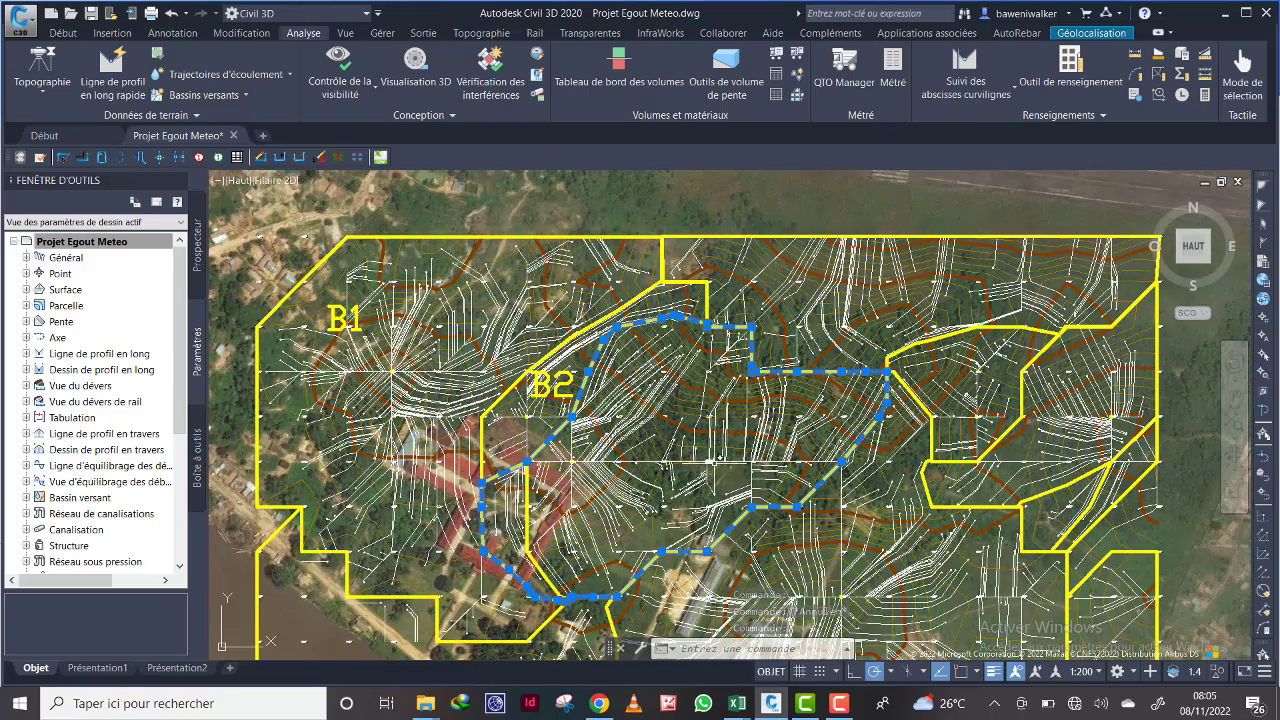
{"action": "key", "text": "Delete"}
{"action": "middle_click_drag", "start_coordinate": [626, 474], "coordinate": [636, 392]}
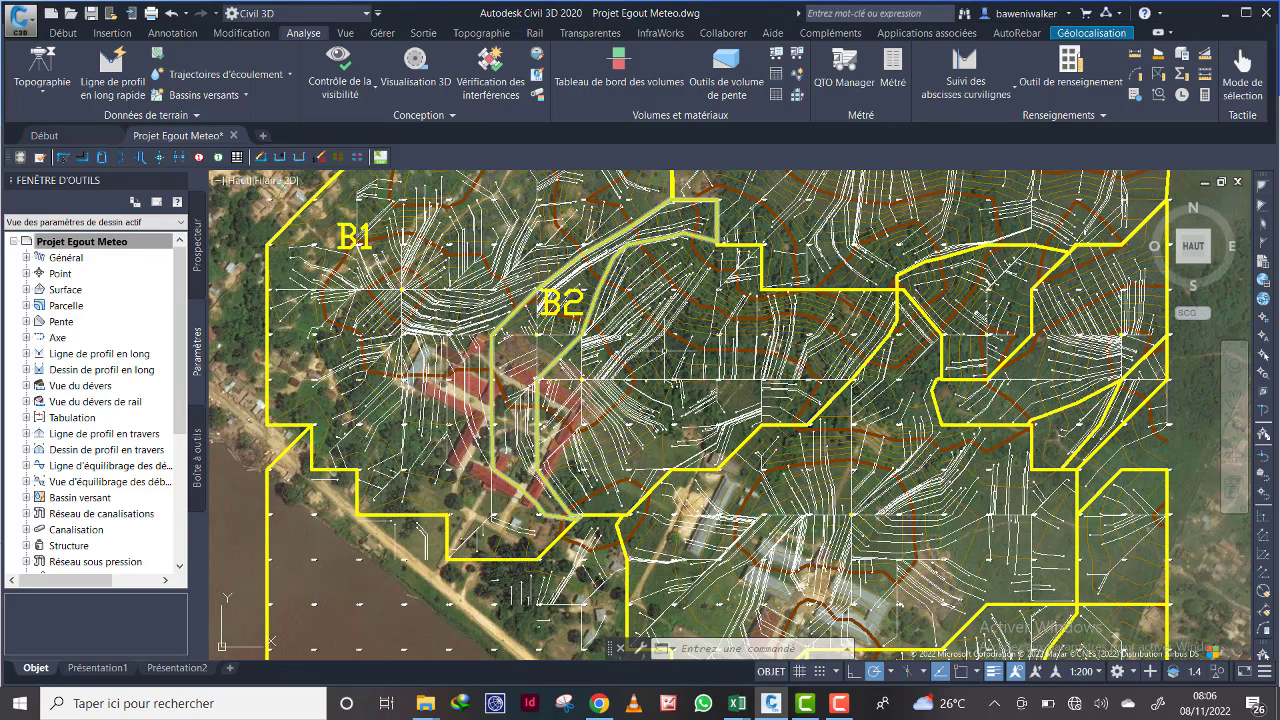
Step: Start a polyline at B2's northern junction with B1 and trace the stepped northern boundary east to the junction with the eastern sub-basins
{"action": "scroll", "coordinate": [646, 371], "scroll_direction": "down", "scroll_amount": 2}
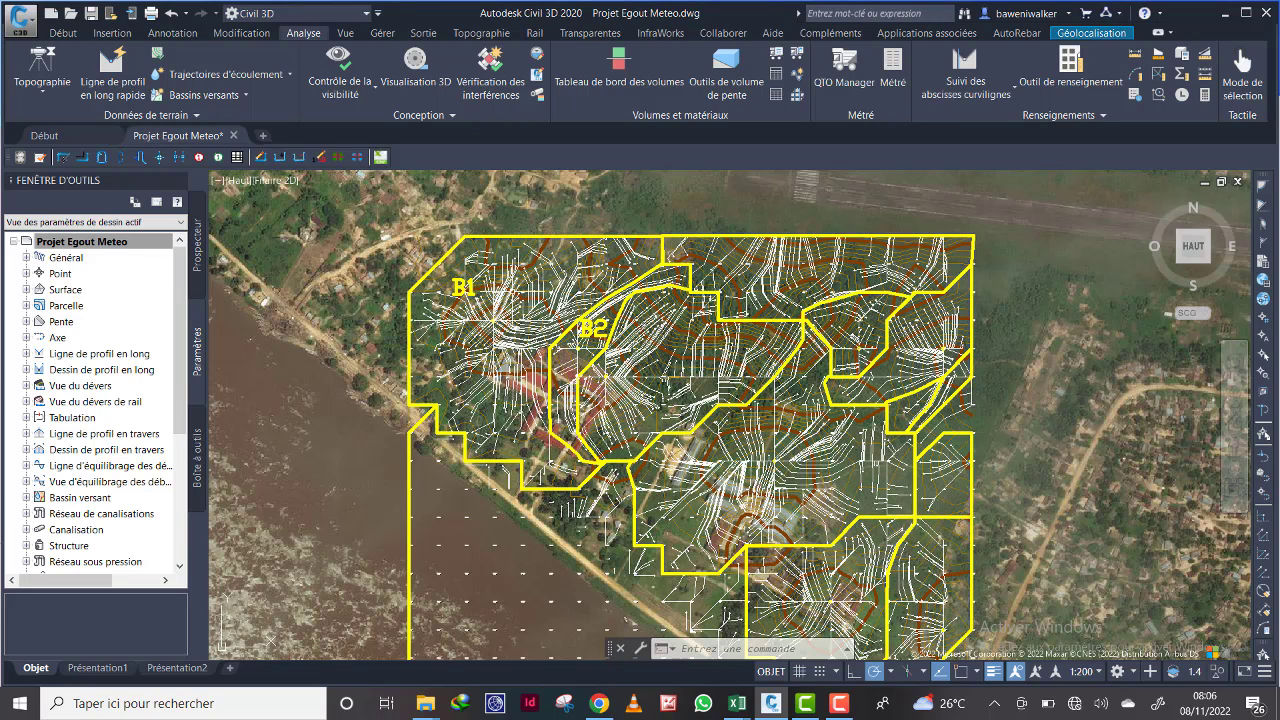
{"action": "left_click", "coordinate": [64, 33]}
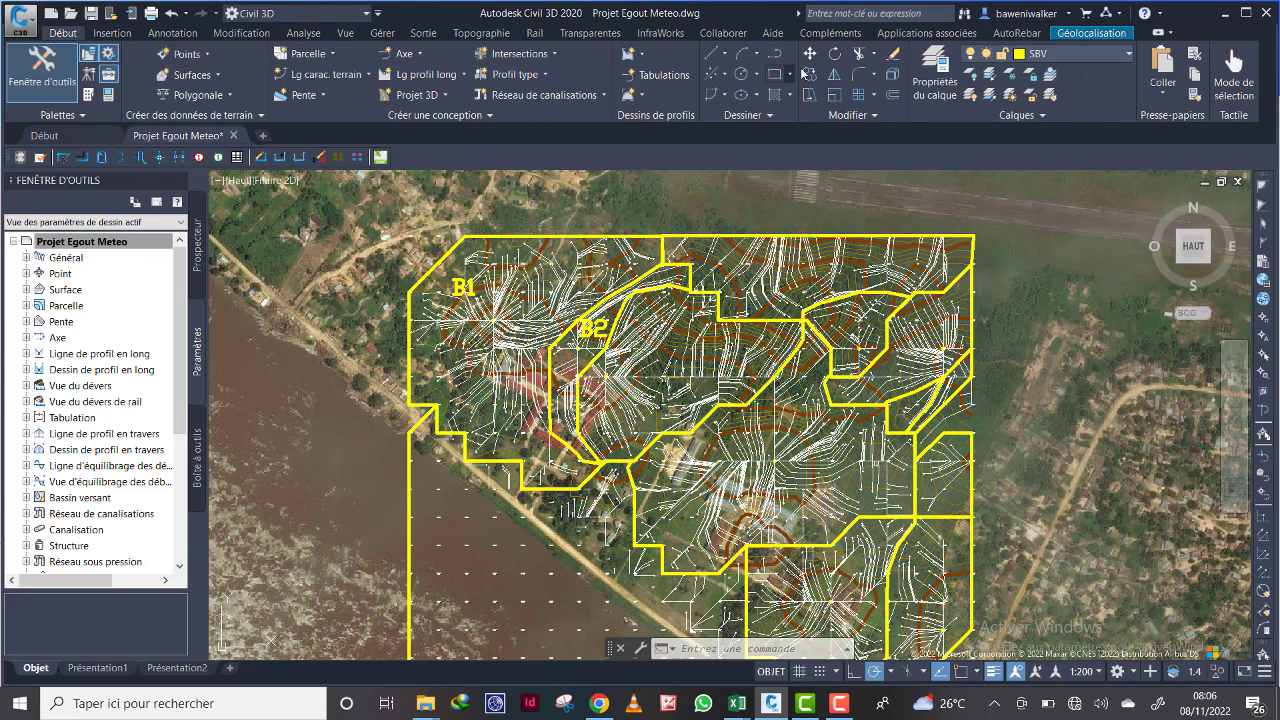
{"action": "left_click", "coordinate": [774, 53]}
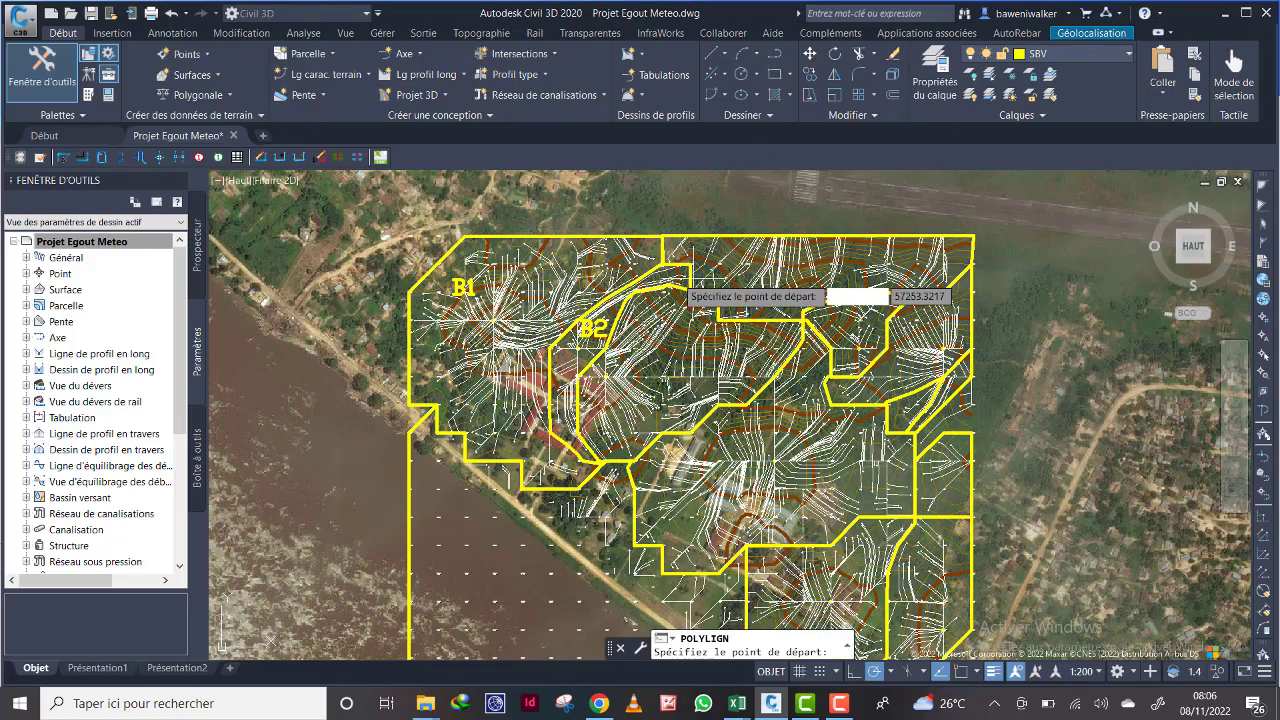
{"action": "scroll", "coordinate": [660, 255], "scroll_direction": "up", "scroll_amount": 4}
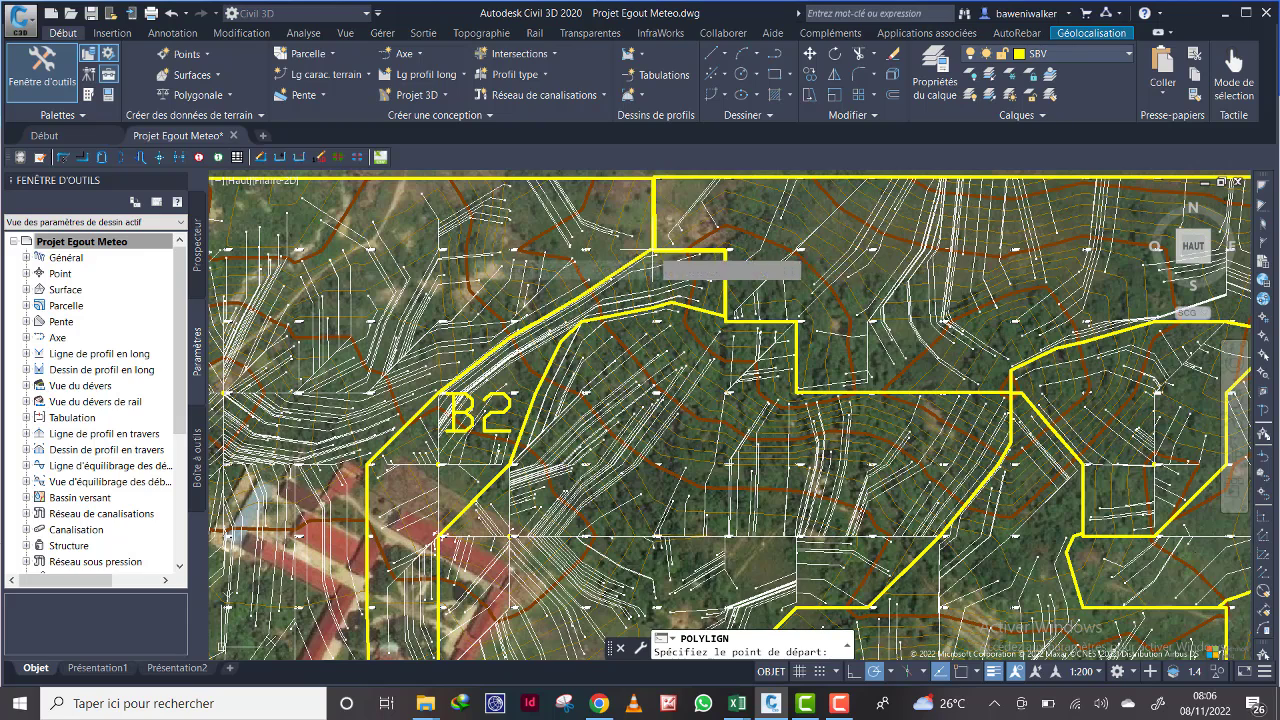
{"action": "left_click", "coordinate": [652, 250]}
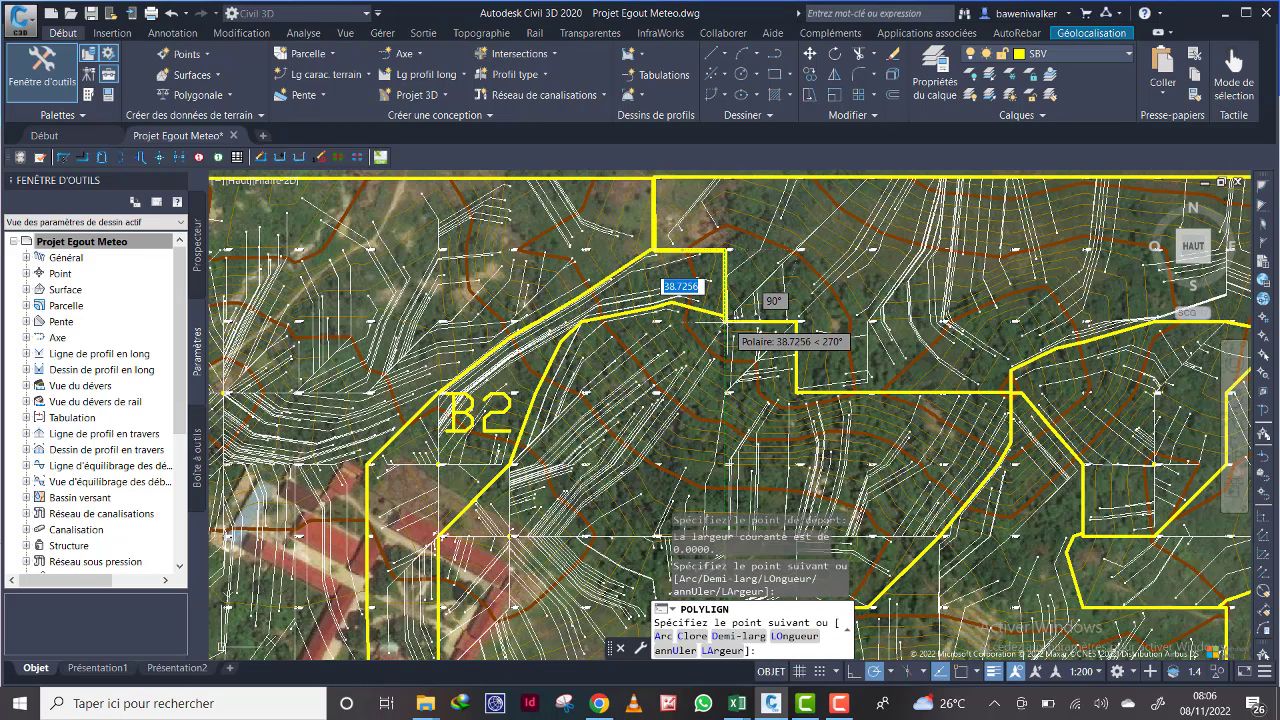
{"action": "left_click", "coordinate": [726, 250]}
{"action": "left_click", "coordinate": [726, 320]}
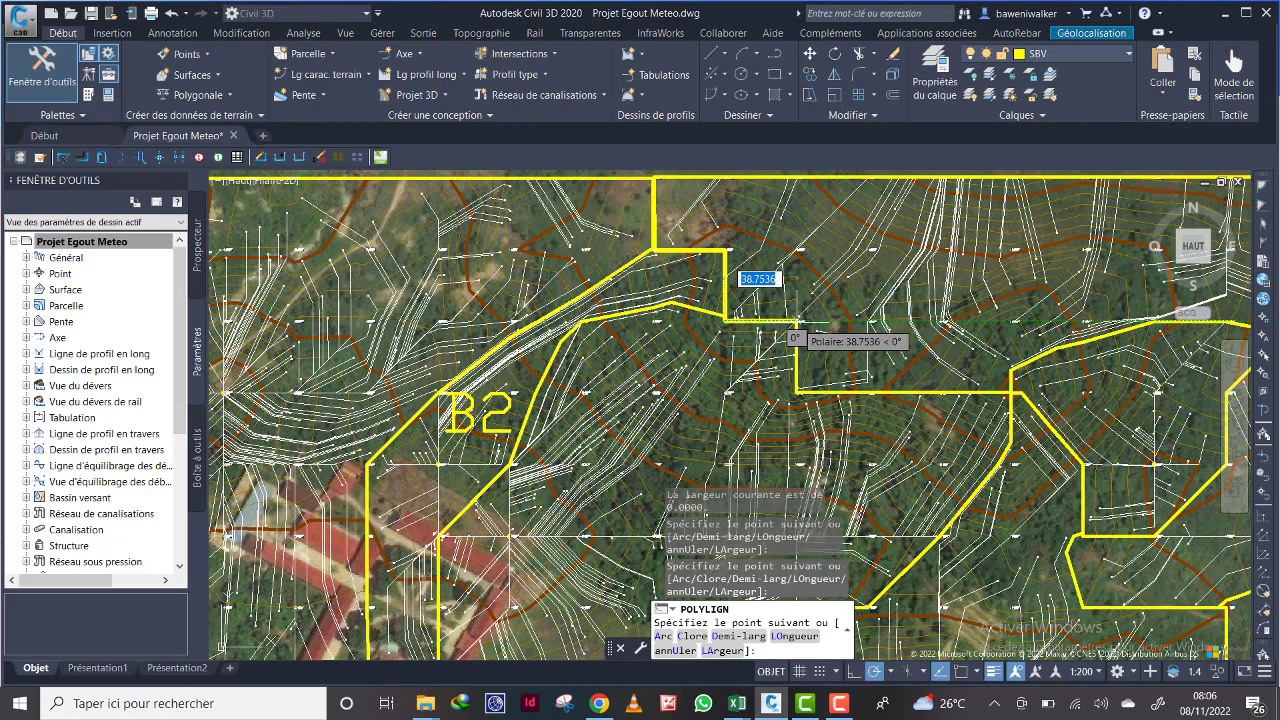
{"action": "left_click", "coordinate": [797, 322]}
{"action": "left_click", "coordinate": [797, 390]}
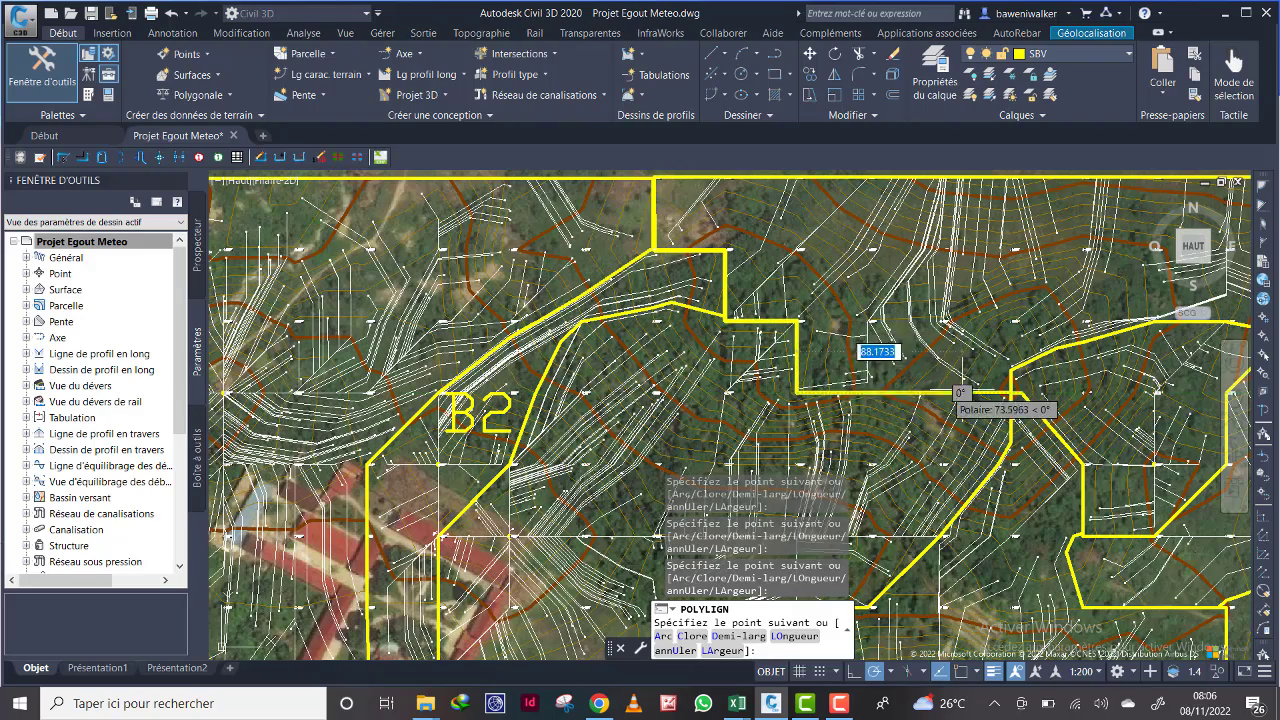
{"action": "scroll", "coordinate": [990, 392], "scroll_direction": "down", "scroll_amount": 2}
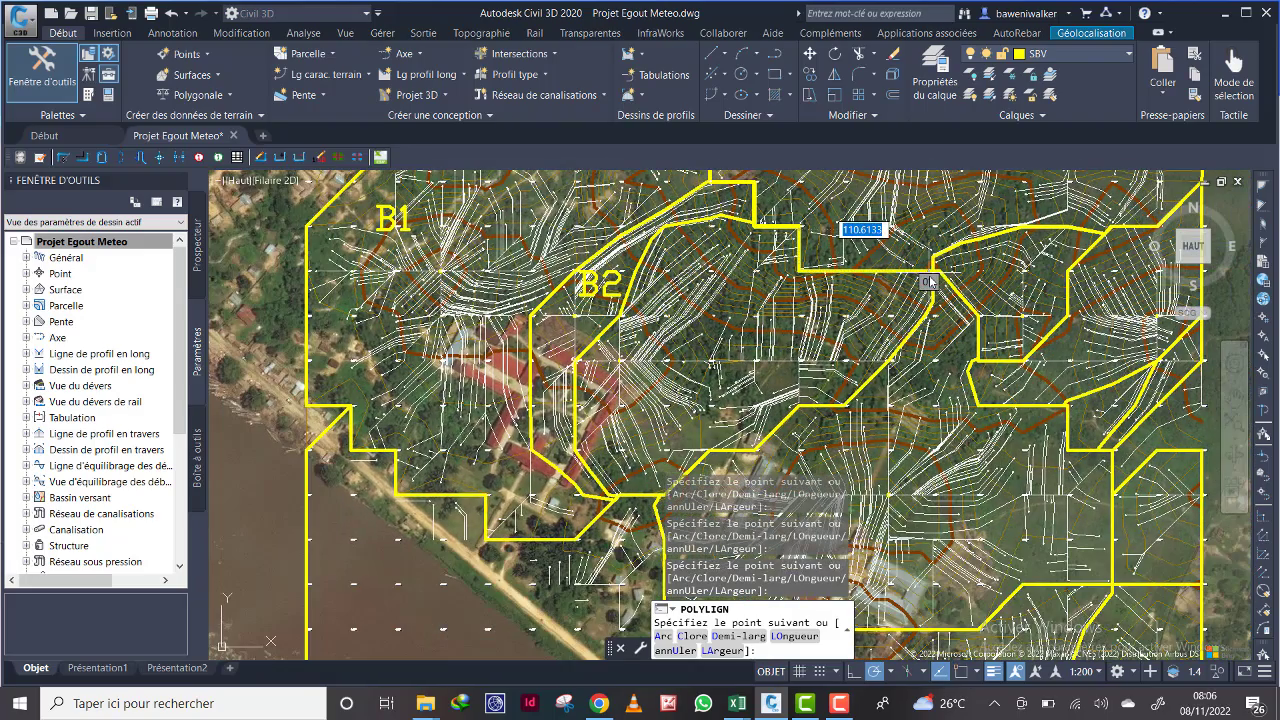
{"action": "scroll", "coordinate": [932, 280], "scroll_direction": "up", "scroll_amount": 2}
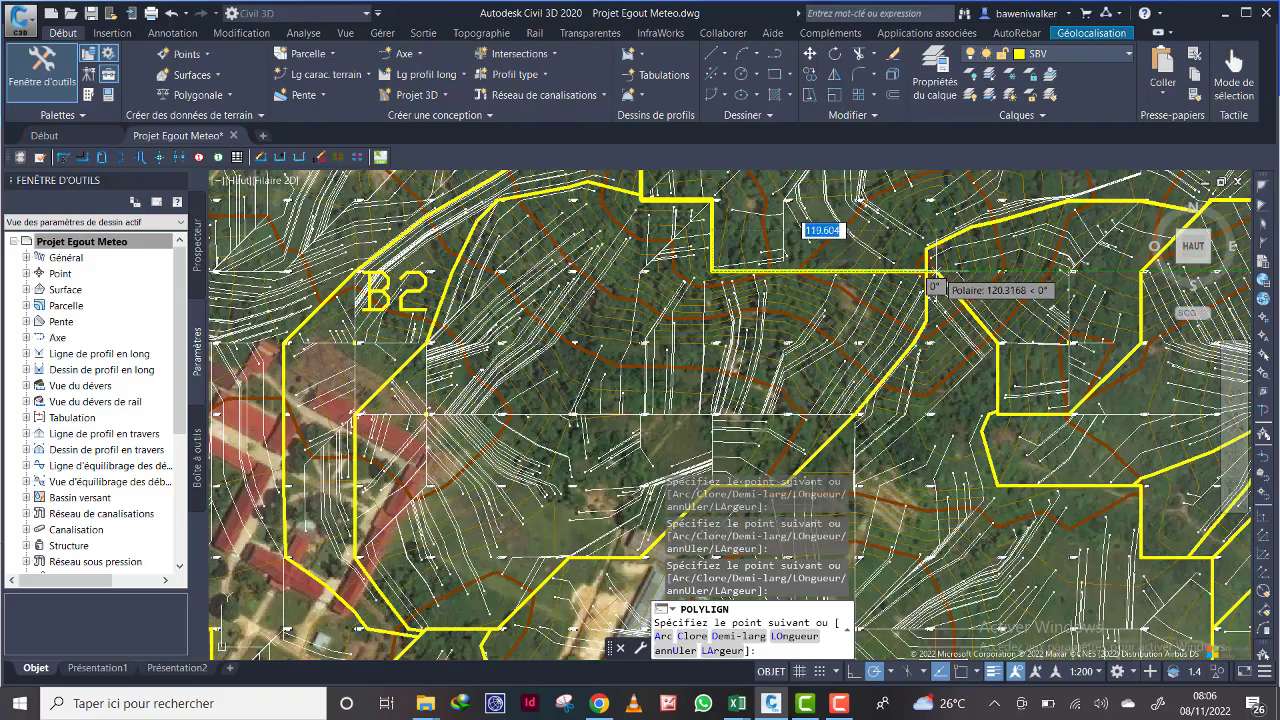
{"action": "left_click", "coordinate": [928, 271]}
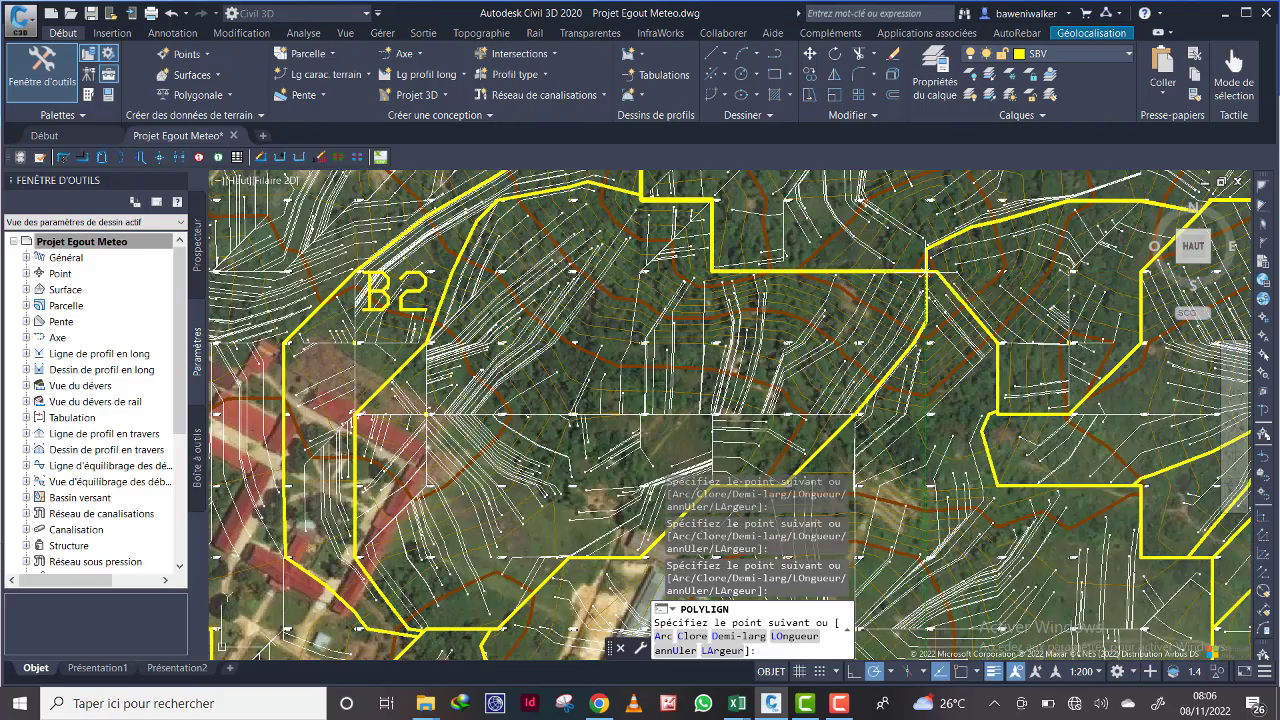
Step: Continue the polyline southwest along the southeastern sub-basin boundary to the junction at B2's southern tip
{"action": "scroll", "coordinate": [928, 318], "scroll_direction": "down", "scroll_amount": 2}
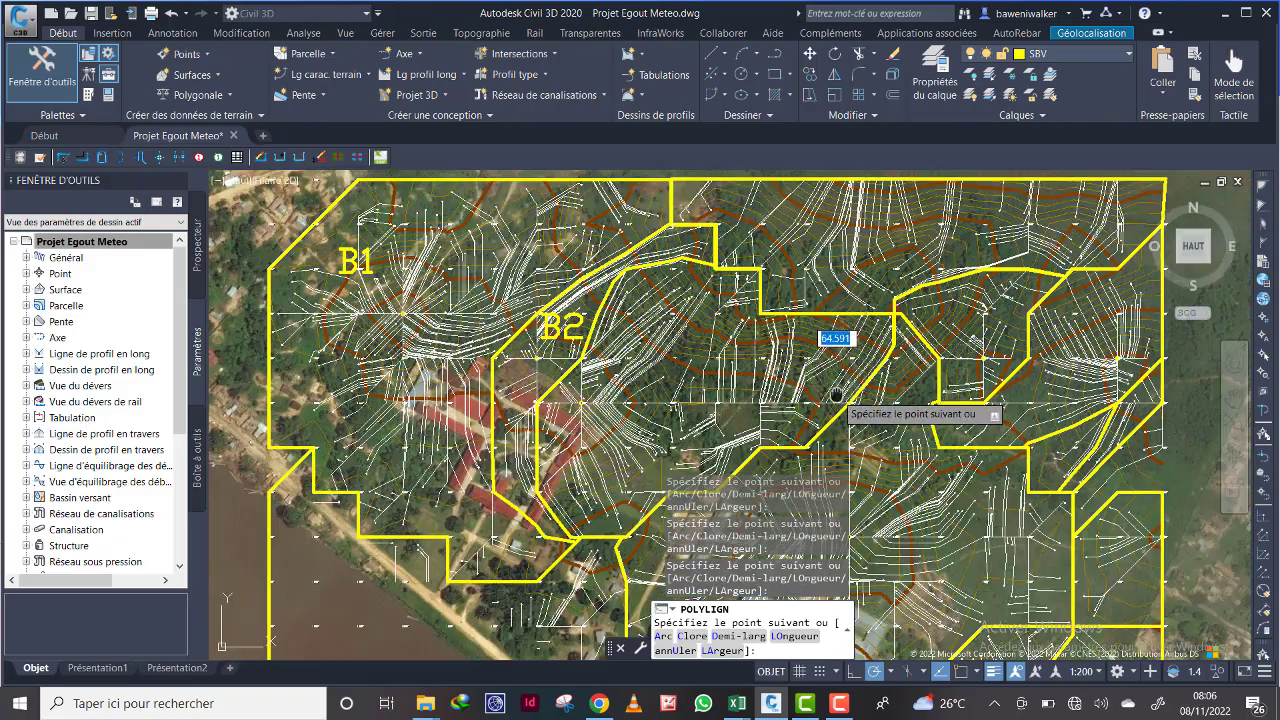
{"action": "middle_click_drag", "start_coordinate": [855, 400], "coordinate": [885, 314]}
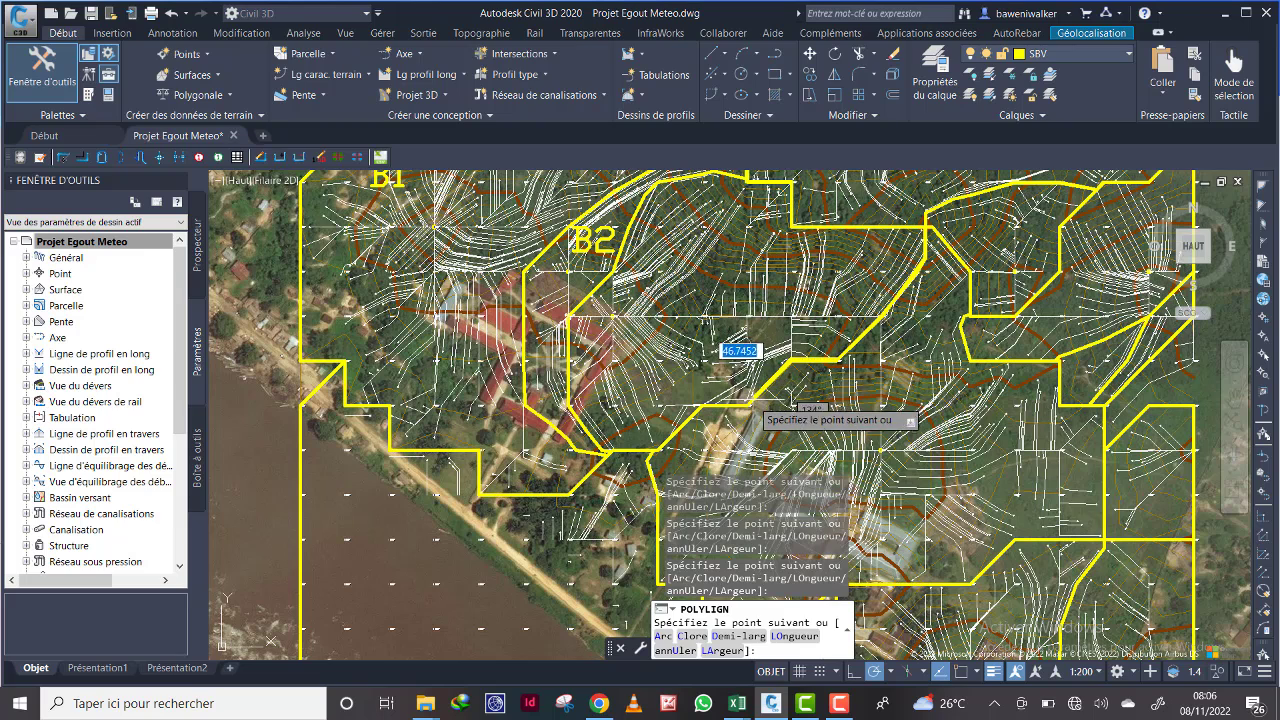
{"action": "left_click", "coordinate": [746, 406]}
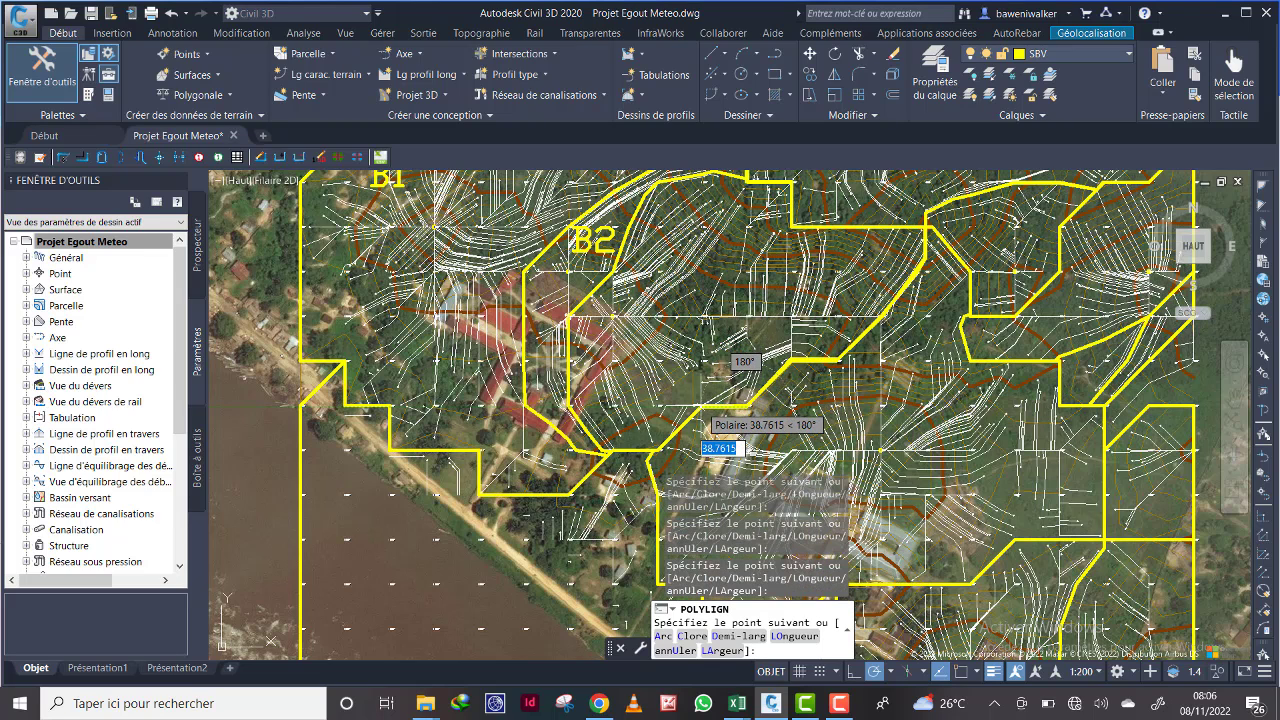
{"action": "left_click", "coordinate": [701, 406]}
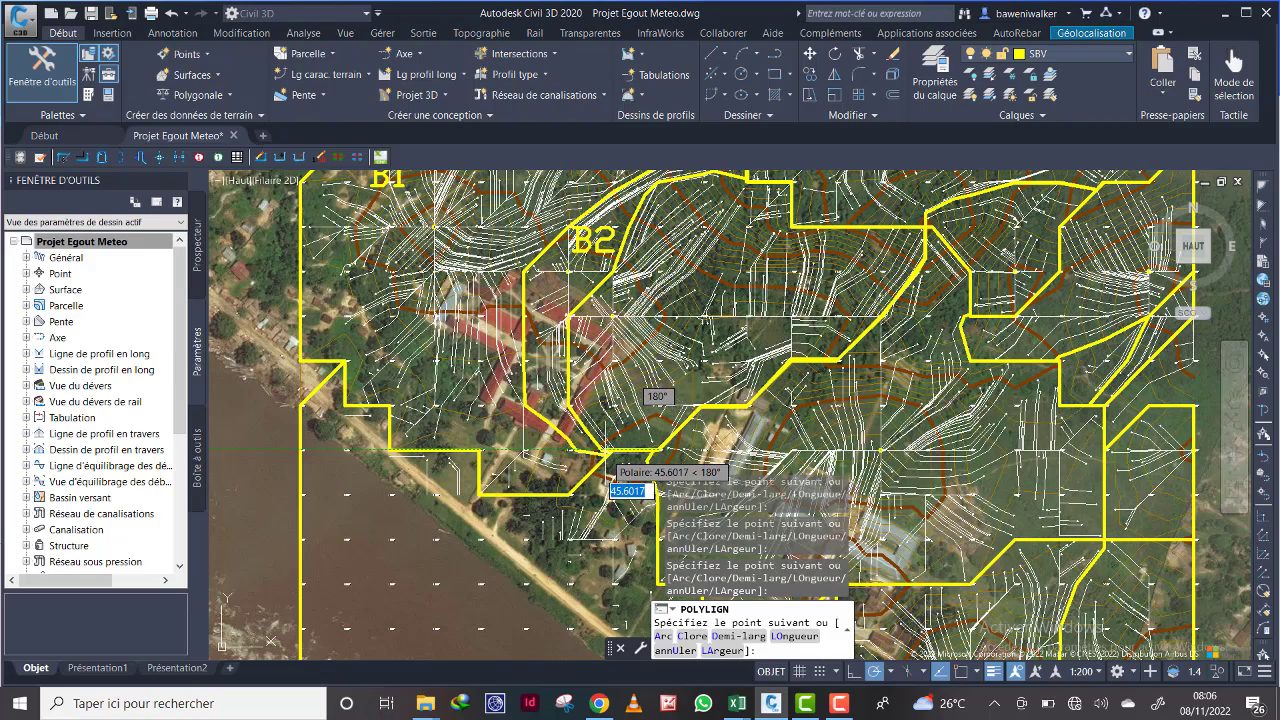
{"action": "left_click", "coordinate": [608, 452]}
Step: Continue the polyline from B2's southern tip north along its western boundary with B1 to the corner at the B2 label
{"action": "scroll", "coordinate": [610, 450], "scroll_direction": "up", "scroll_amount": 5}
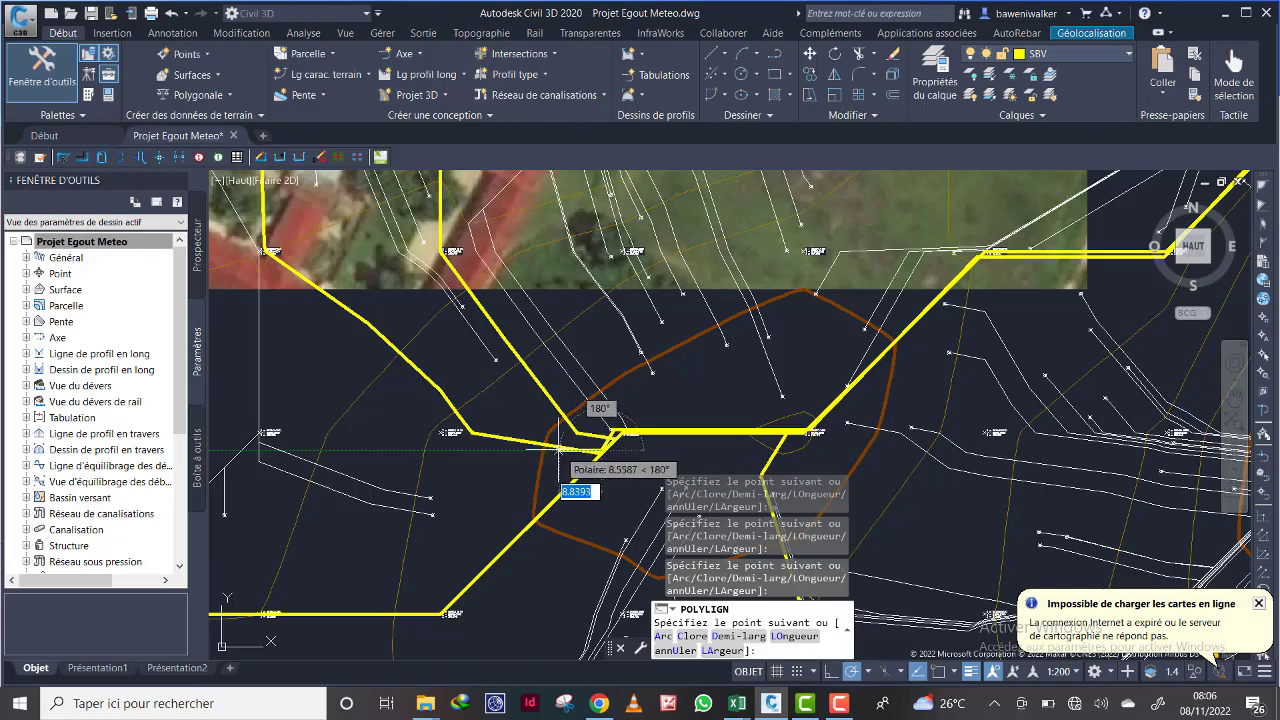
{"action": "scroll", "coordinate": [558, 452], "scroll_direction": "down", "scroll_amount": 6}
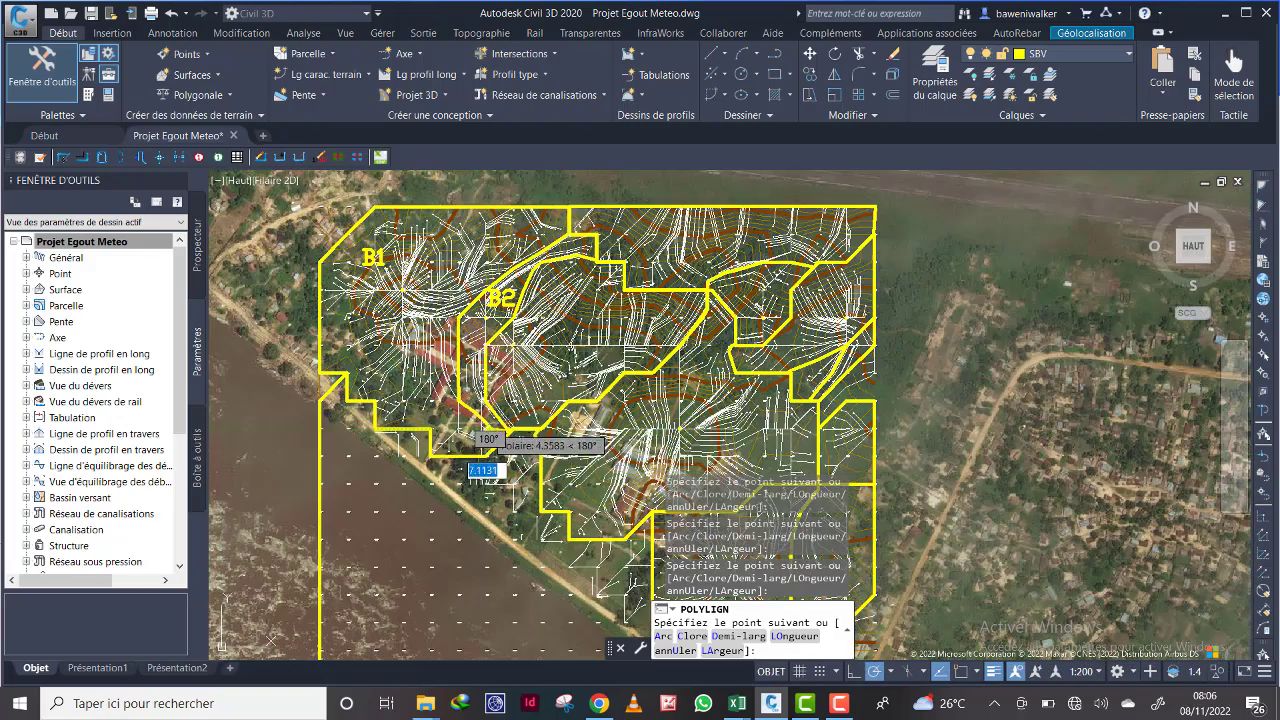
{"action": "scroll", "coordinate": [470, 409], "scroll_direction": "up", "scroll_amount": 2}
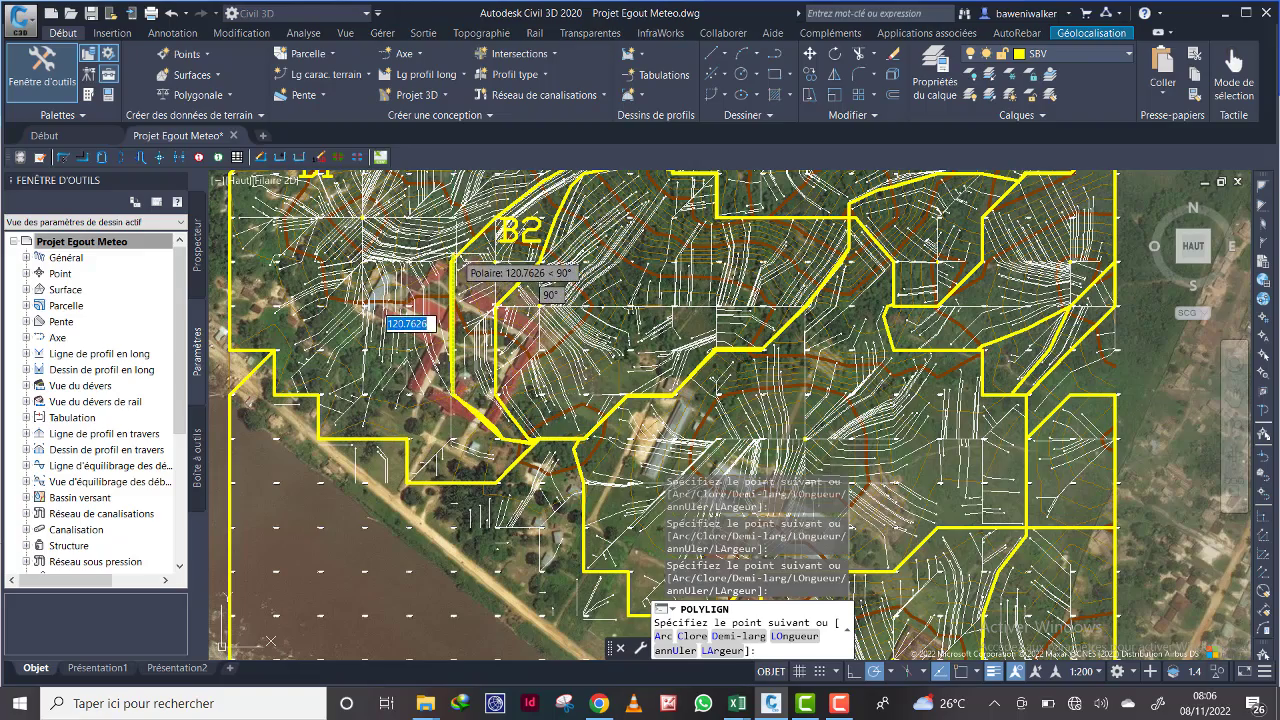
{"action": "left_click", "coordinate": [457, 263]}
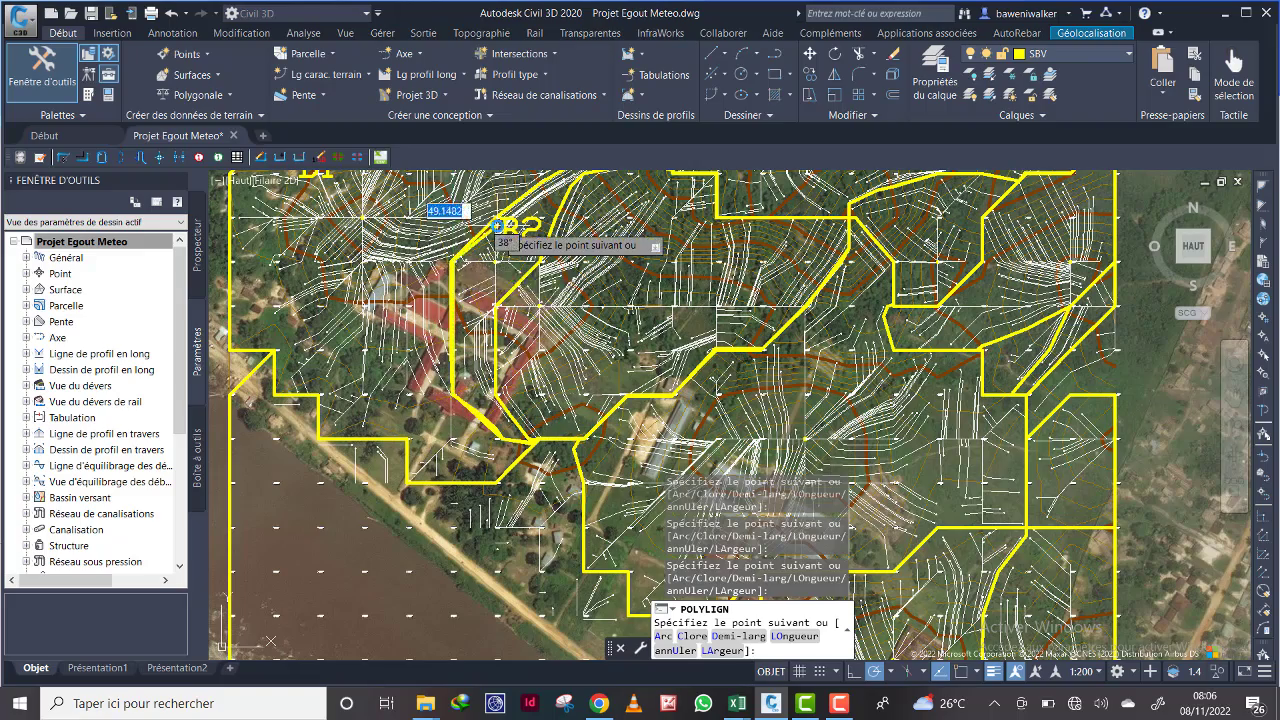
{"action": "scroll", "coordinate": [498, 226], "scroll_direction": "down", "scroll_amount": 5}
{"action": "scroll", "coordinate": [470, 345], "scroll_direction": "up", "scroll_amount": 7}
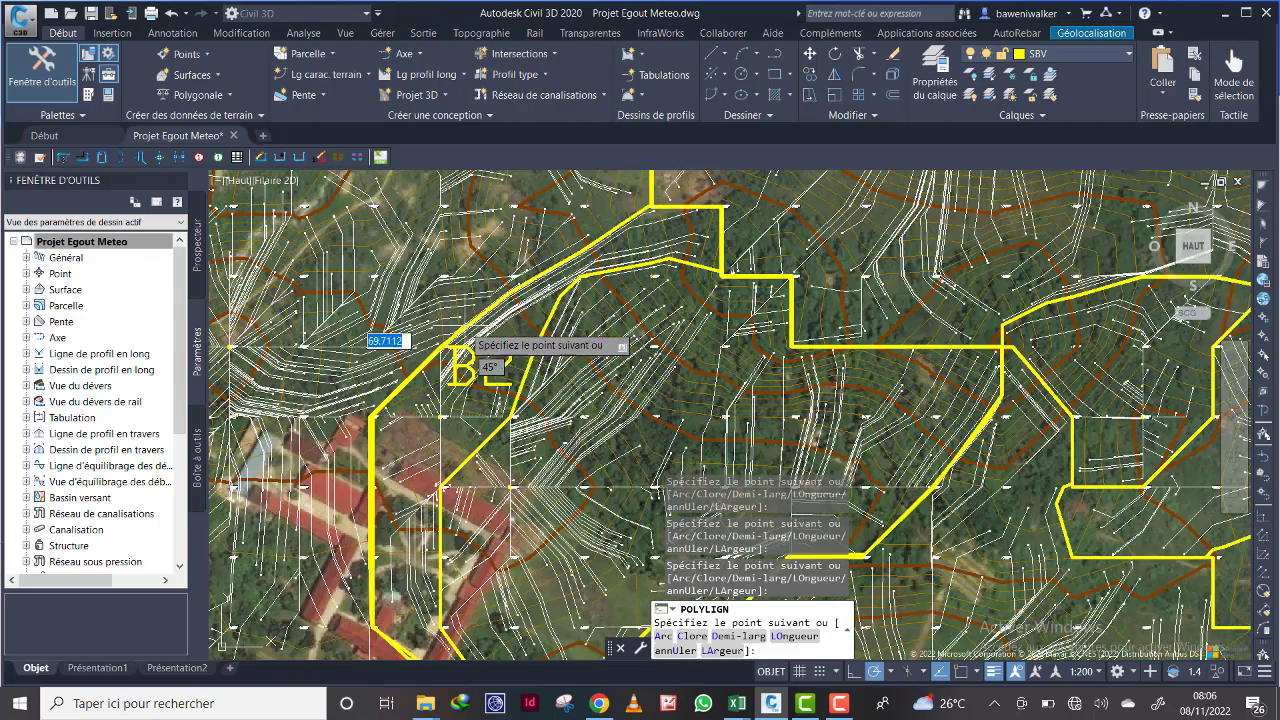
{"action": "scroll", "coordinate": [445, 320], "scroll_direction": "up", "scroll_amount": 5}
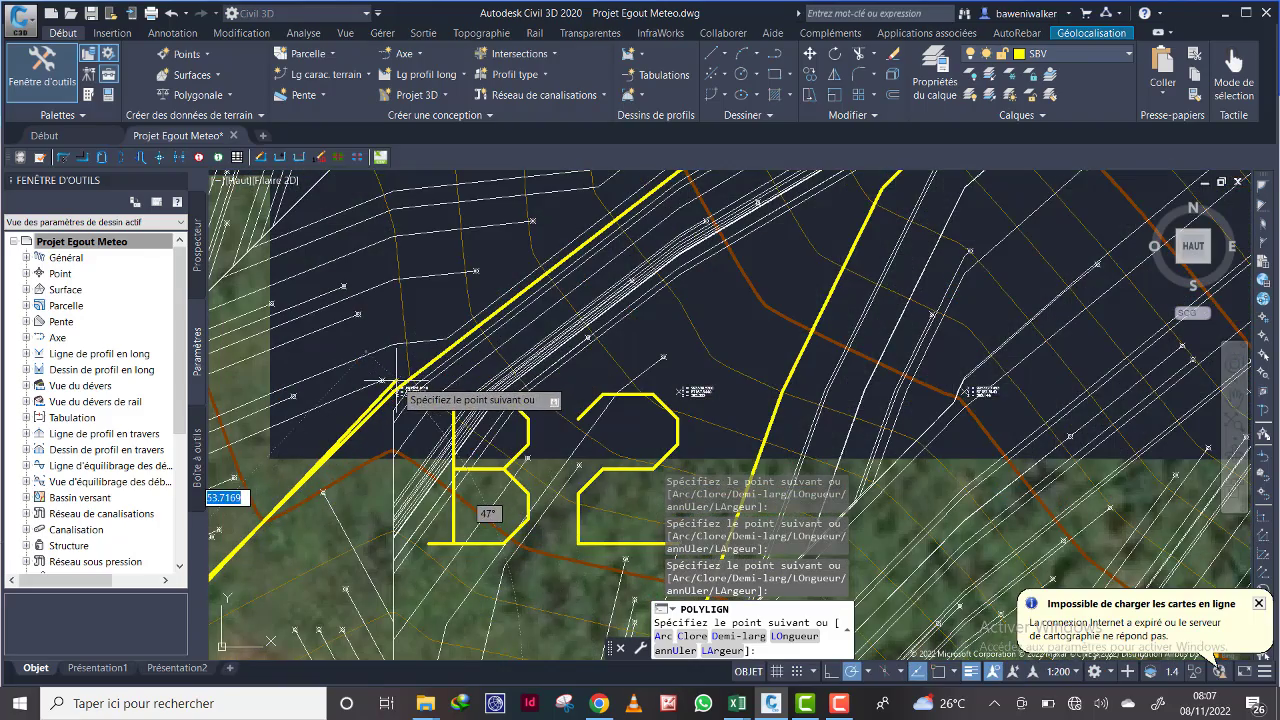
{"action": "scroll", "coordinate": [553, 285], "scroll_direction": "down", "scroll_amount": 3}
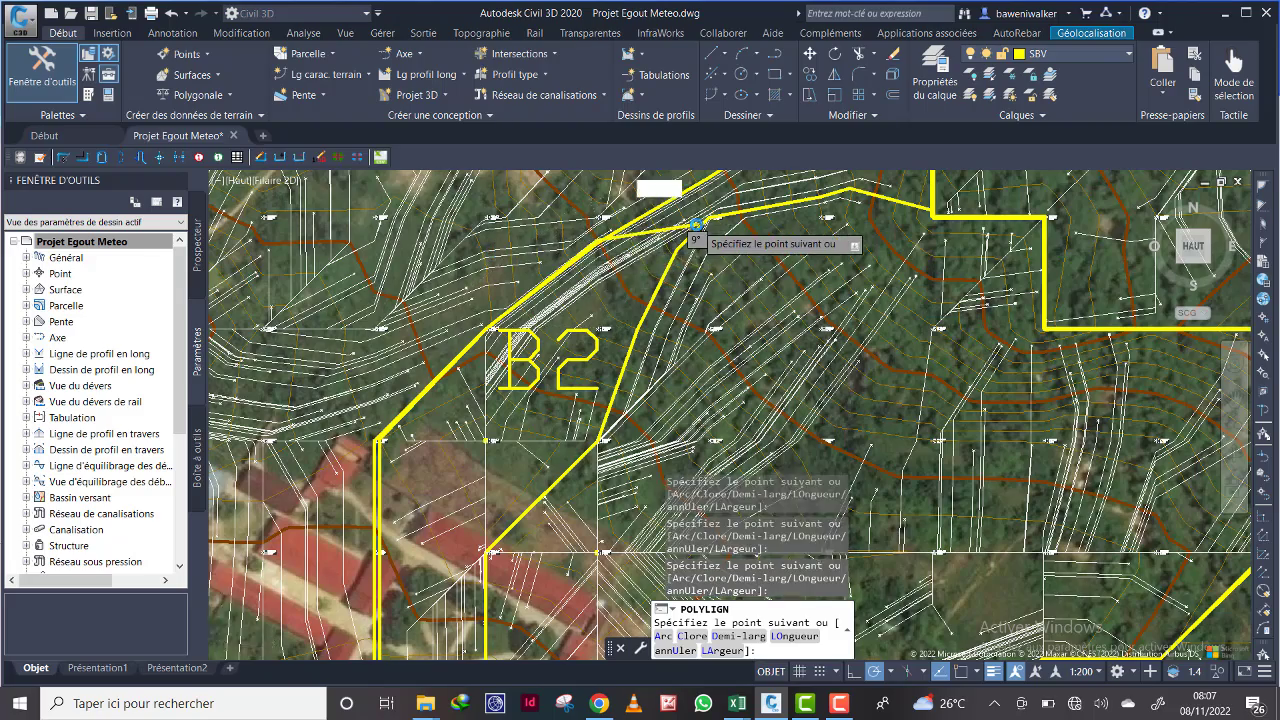
Step: Follow the B1–B2 boundary northeast and close the polyline at its starting junction
{"action": "scroll", "coordinate": [697, 225], "scroll_direction": "down", "scroll_amount": 4}
{"action": "middle_click_drag", "start_coordinate": [706, 217], "coordinate": [498, 337]}
{"action": "scroll", "coordinate": [543, 302], "scroll_direction": "up", "scroll_amount": 2}
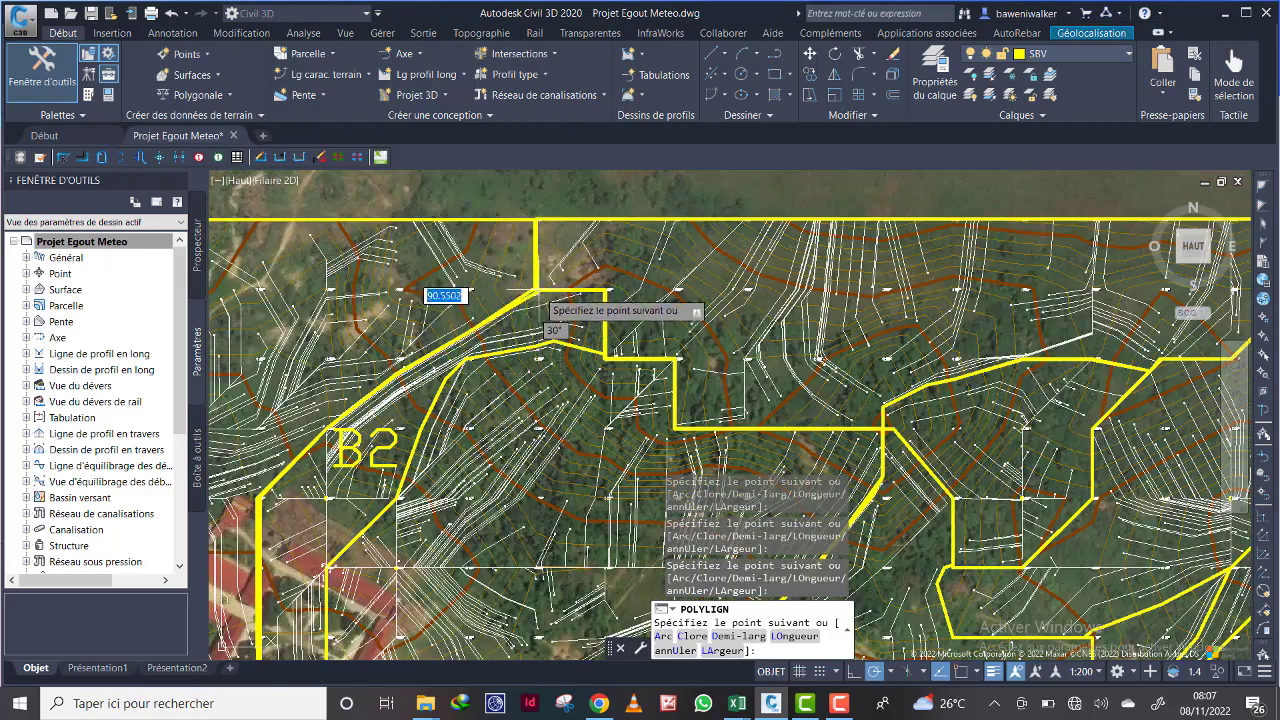
{"action": "scroll", "coordinate": [530, 300], "scroll_direction": "up", "scroll_amount": 2}
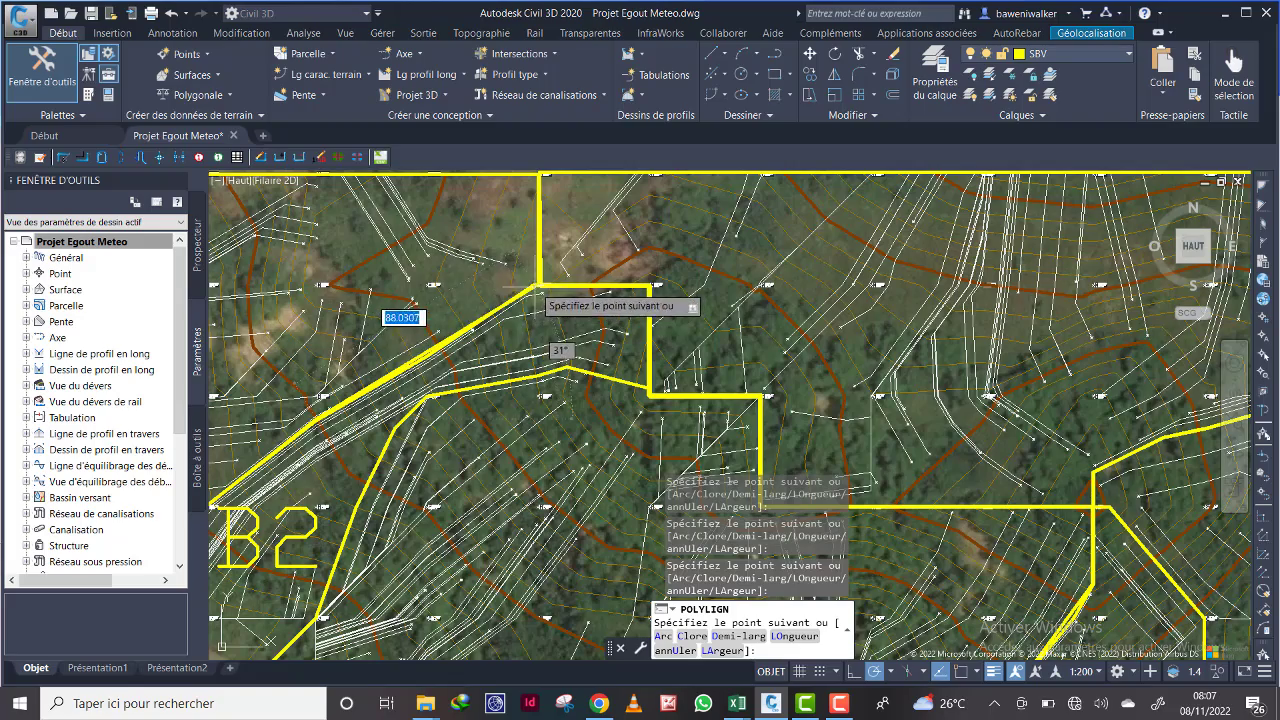
{"action": "right_click", "coordinate": [532, 290]}
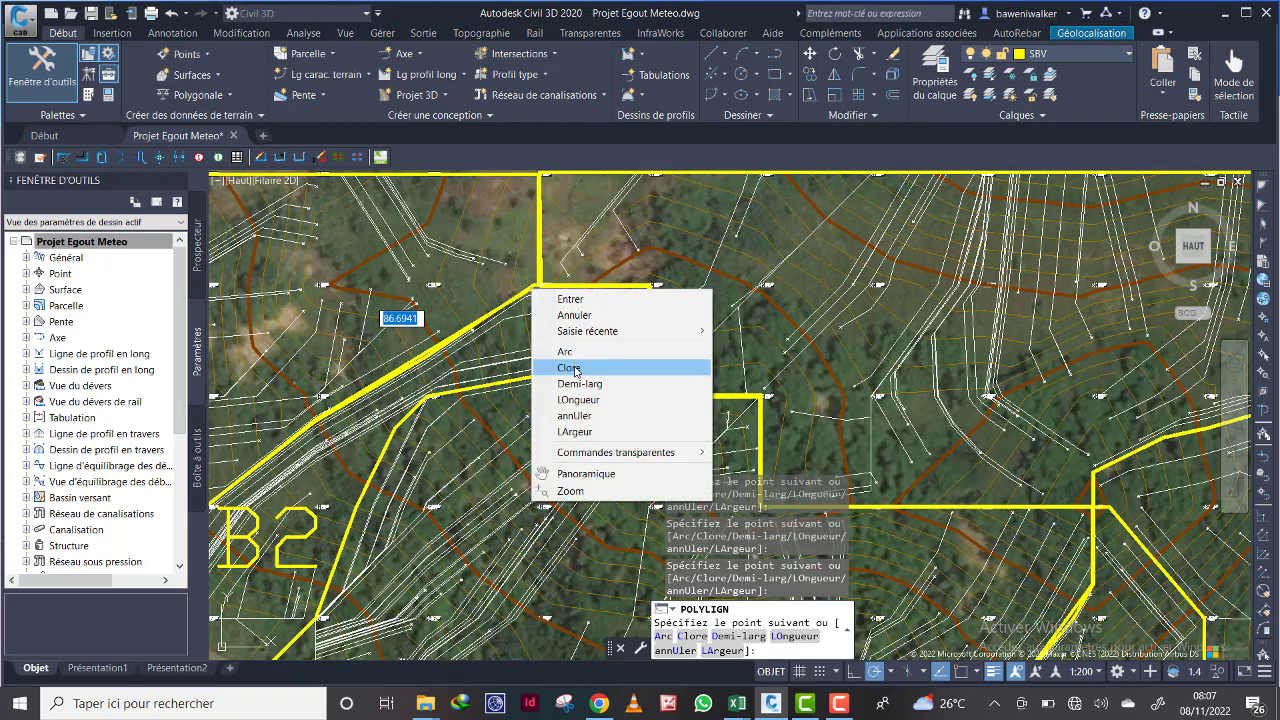
{"action": "left_click", "coordinate": [562, 367]}
{"action": "scroll", "coordinate": [550, 325], "scroll_direction": "down", "scroll_amount": 2}
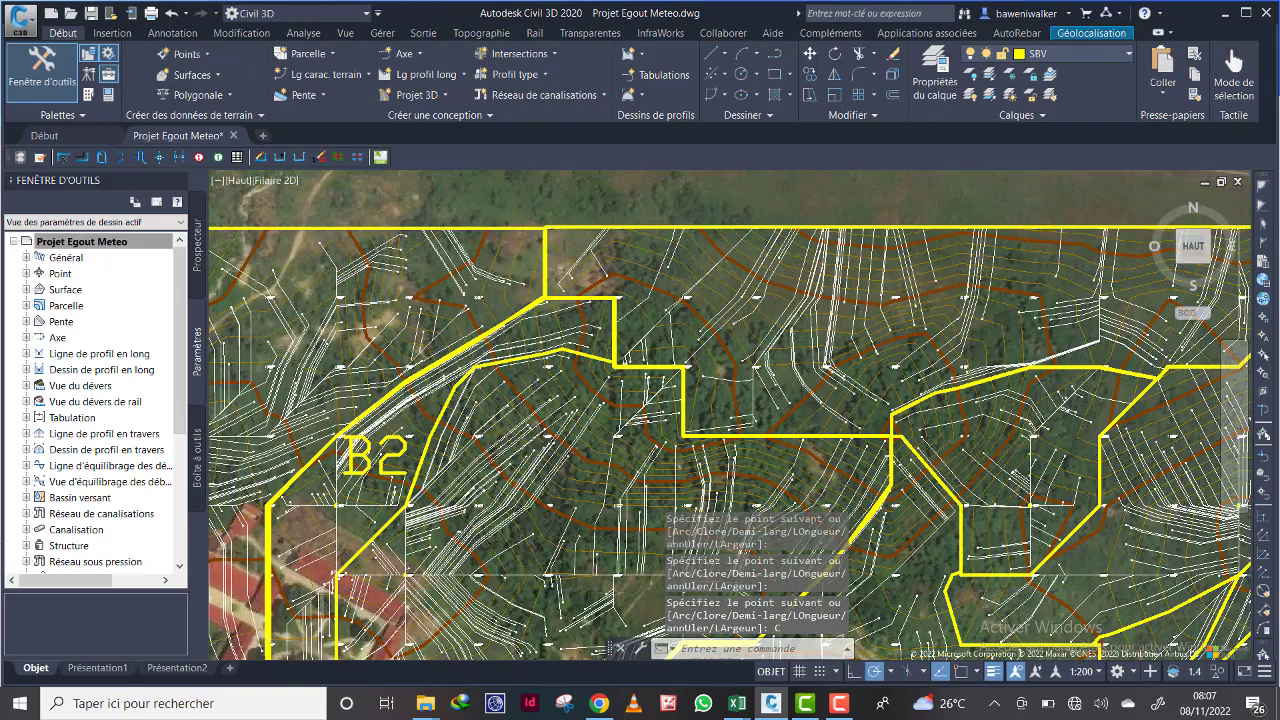
Step: Delete the old, narrower B2 boundary polyline inside the merged outline
{"action": "scroll", "coordinate": [545, 180], "scroll_direction": "down", "scroll_amount": 2}
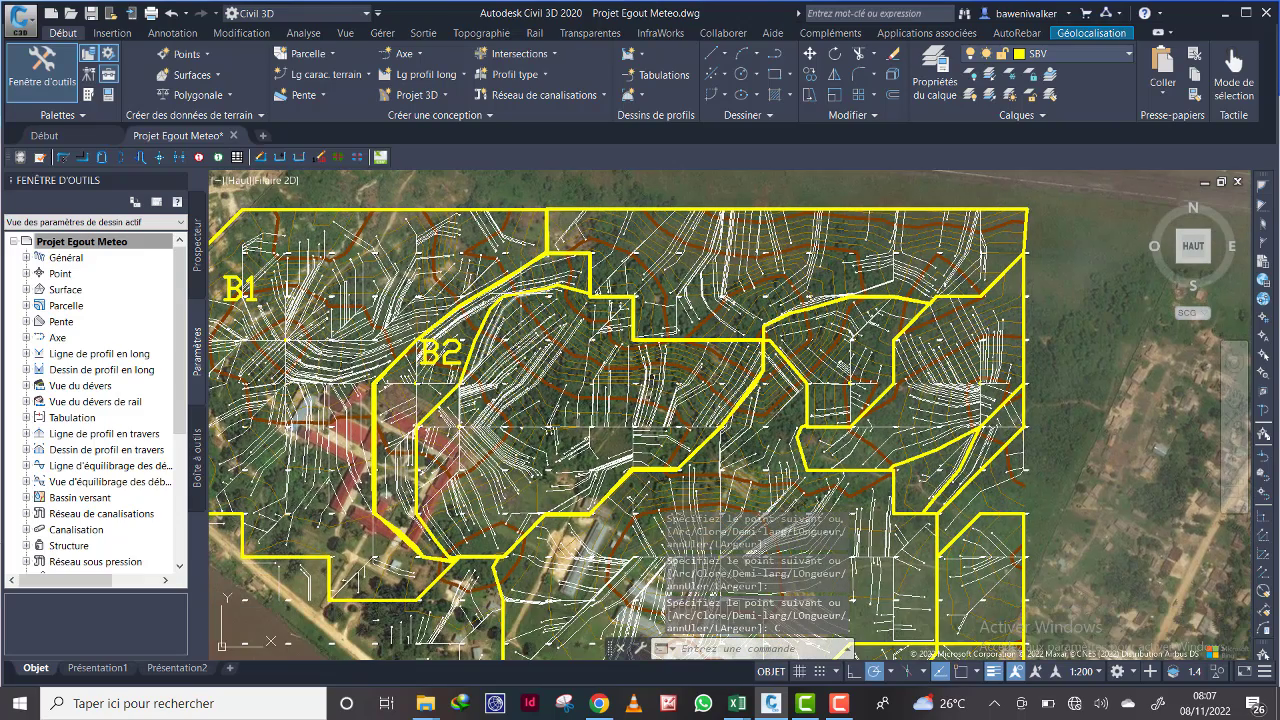
{"action": "left_click", "coordinate": [519, 294]}
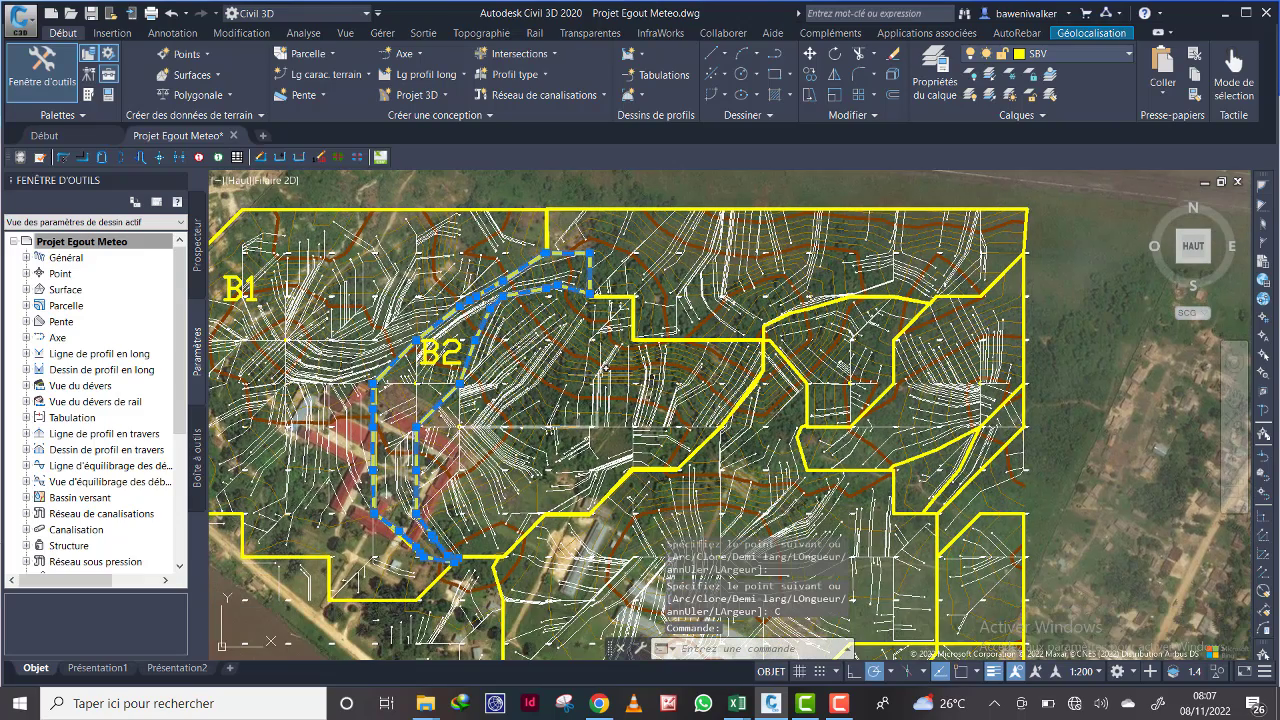
{"action": "key", "text": "Delete"}
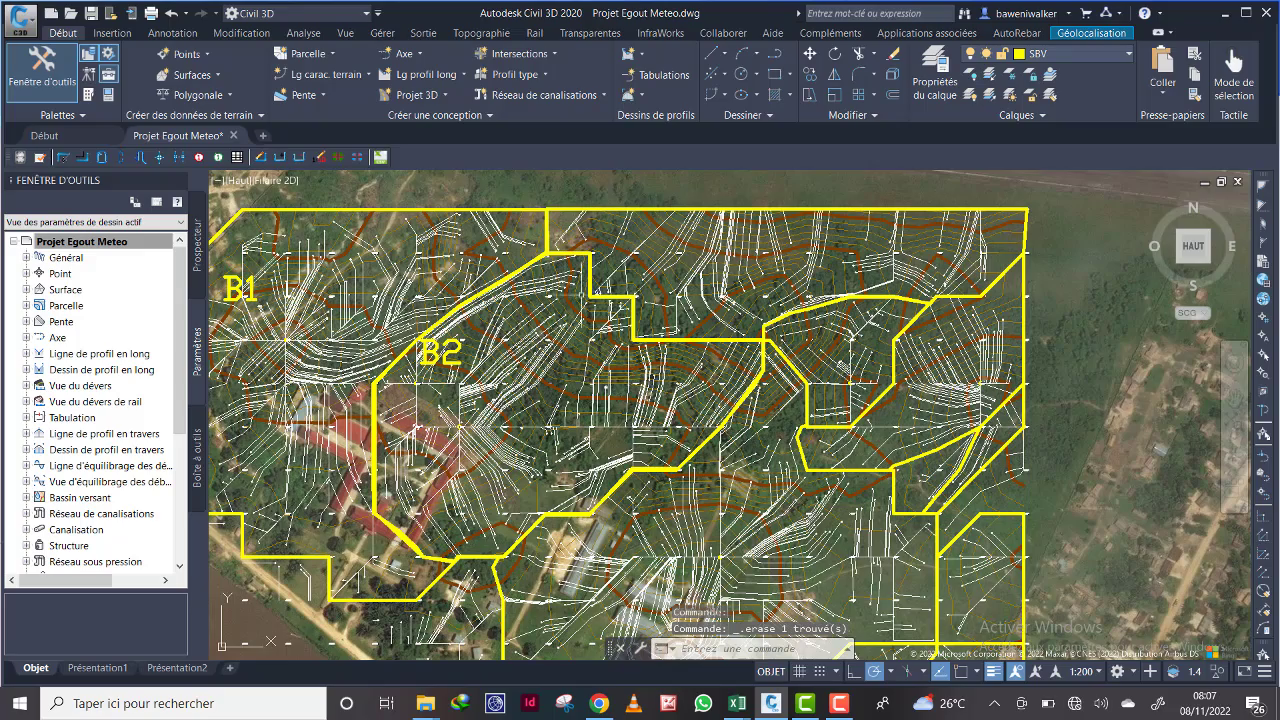
Step: Highlight the merged B2 boundary to check that it forms one continuous outline, and clear the selection
{"action": "left_click", "coordinate": [528, 267]}
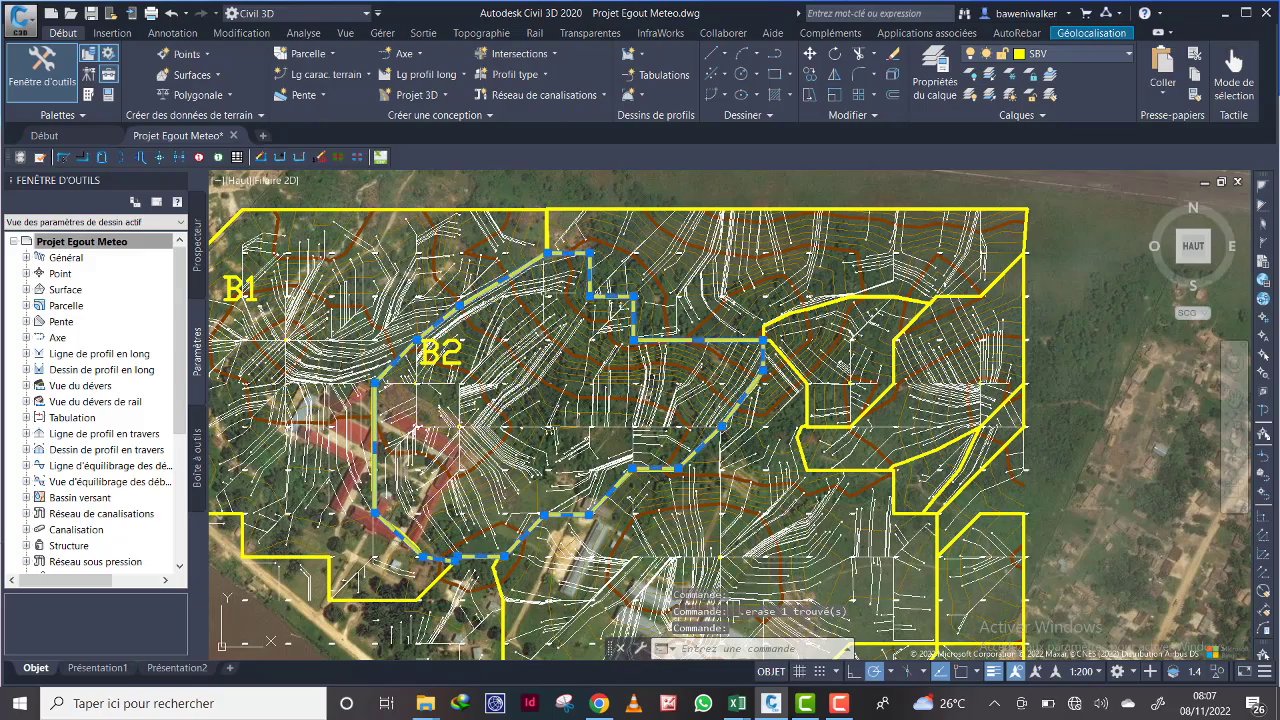
{"action": "scroll", "coordinate": [540, 368], "scroll_direction": "down", "scroll_amount": 4}
{"action": "scroll", "coordinate": [540, 368], "scroll_direction": "up", "scroll_amount": 2}
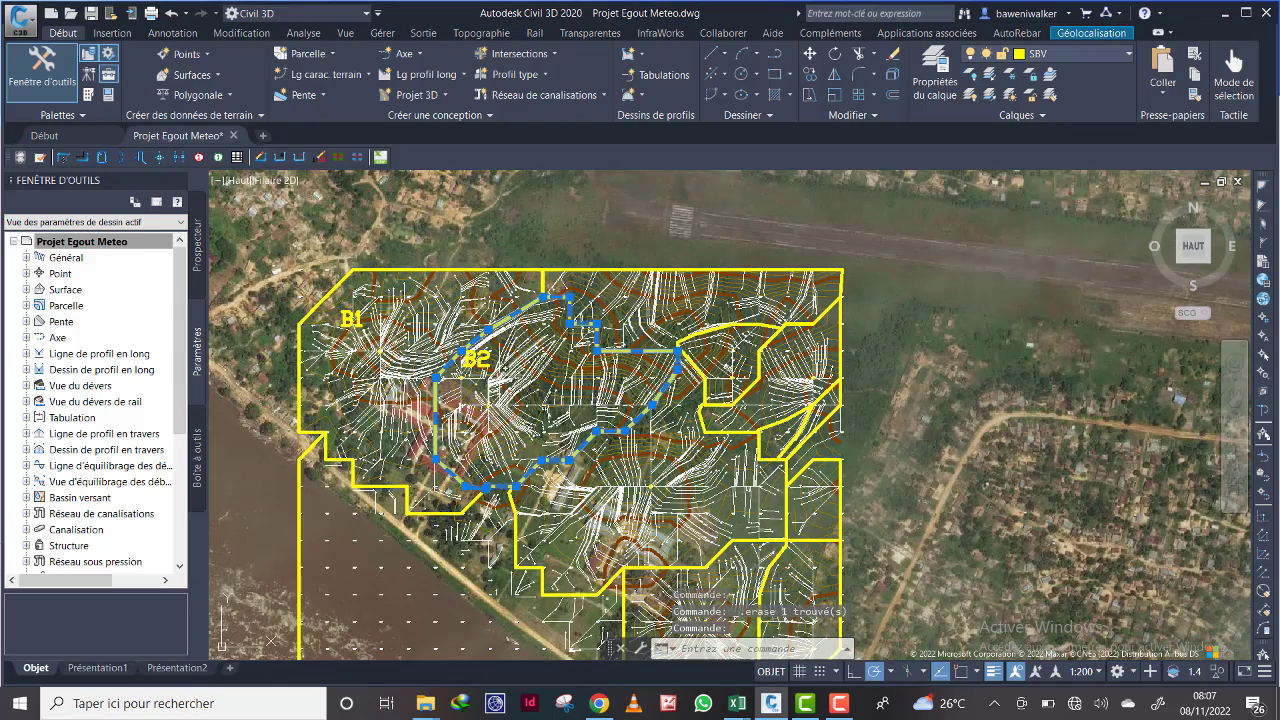
{"action": "key", "text": "Escape"}
{"action": "scroll", "coordinate": [482, 361], "scroll_direction": "up", "scroll_amount": 2}
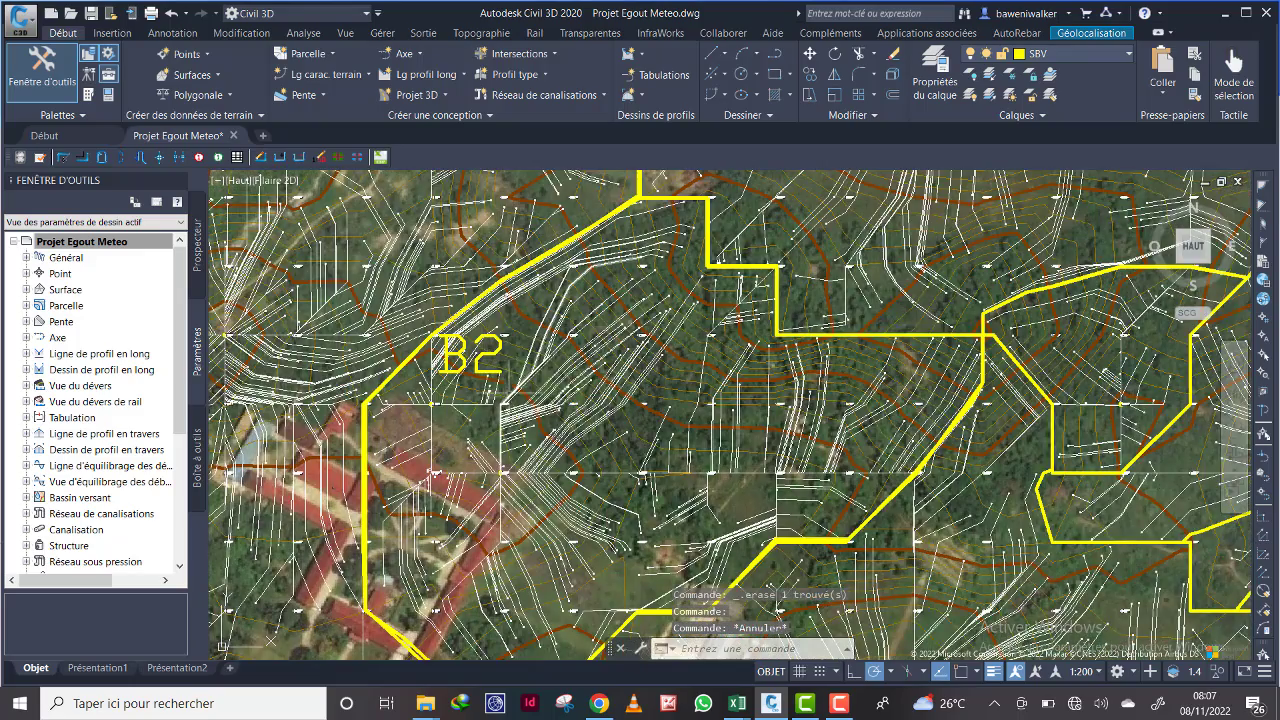
{"action": "middle_click_drag", "start_coordinate": [536, 377], "coordinate": [608, 369]}
{"action": "scroll", "coordinate": [607, 371], "scroll_direction": "down", "scroll_amount": 2}
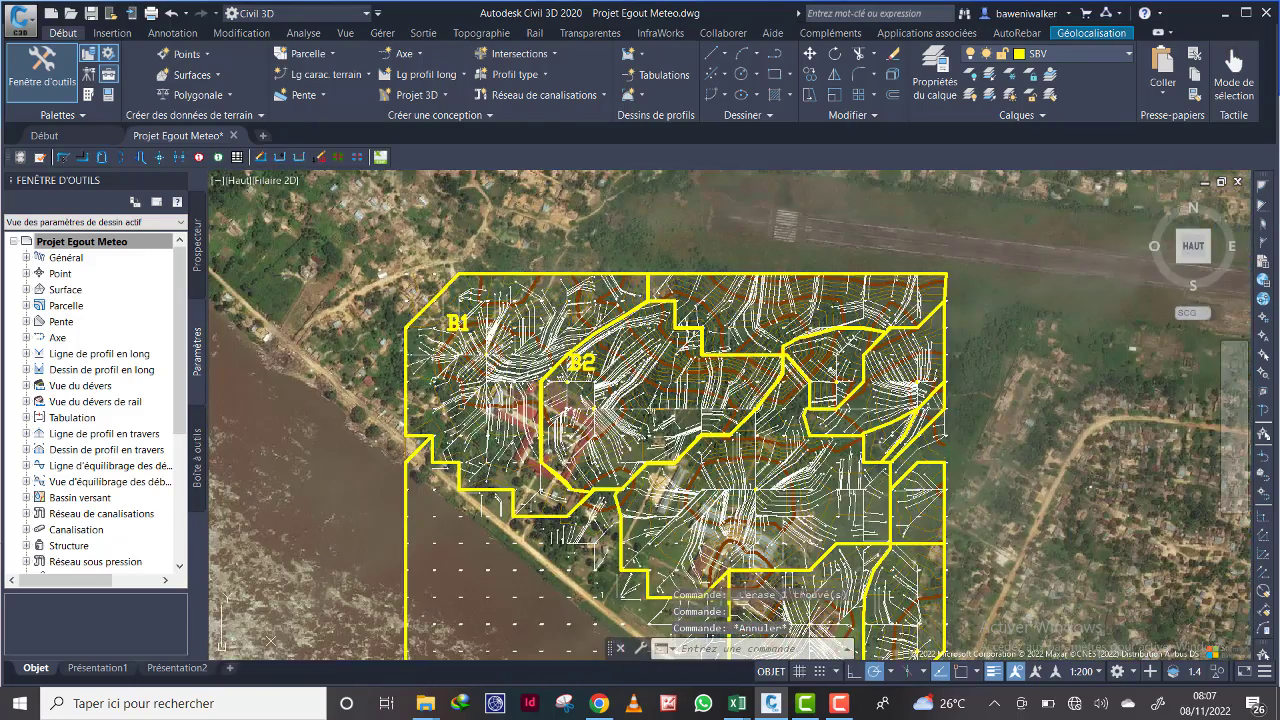
Step: Move the B1 label slightly southeast, further inside its sub-basin
{"action": "scroll", "coordinate": [471, 330], "scroll_direction": "up", "scroll_amount": 4}
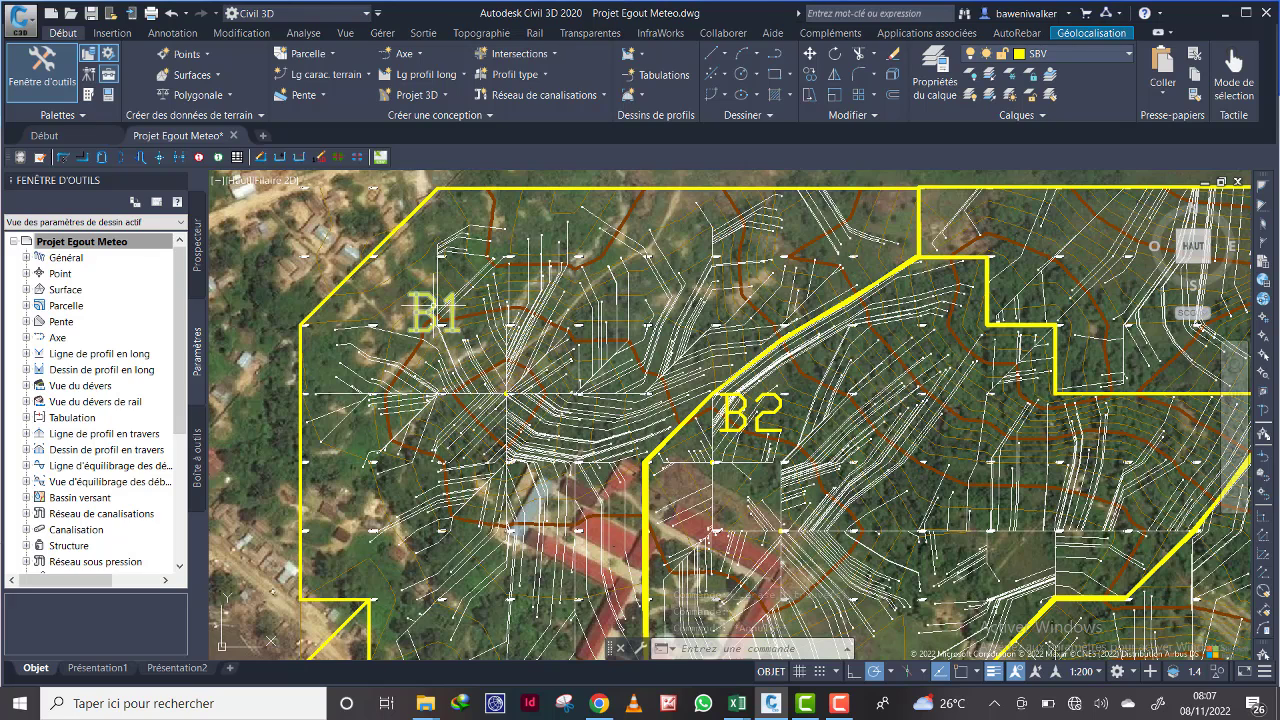
{"action": "left_click", "coordinate": [455, 318]}
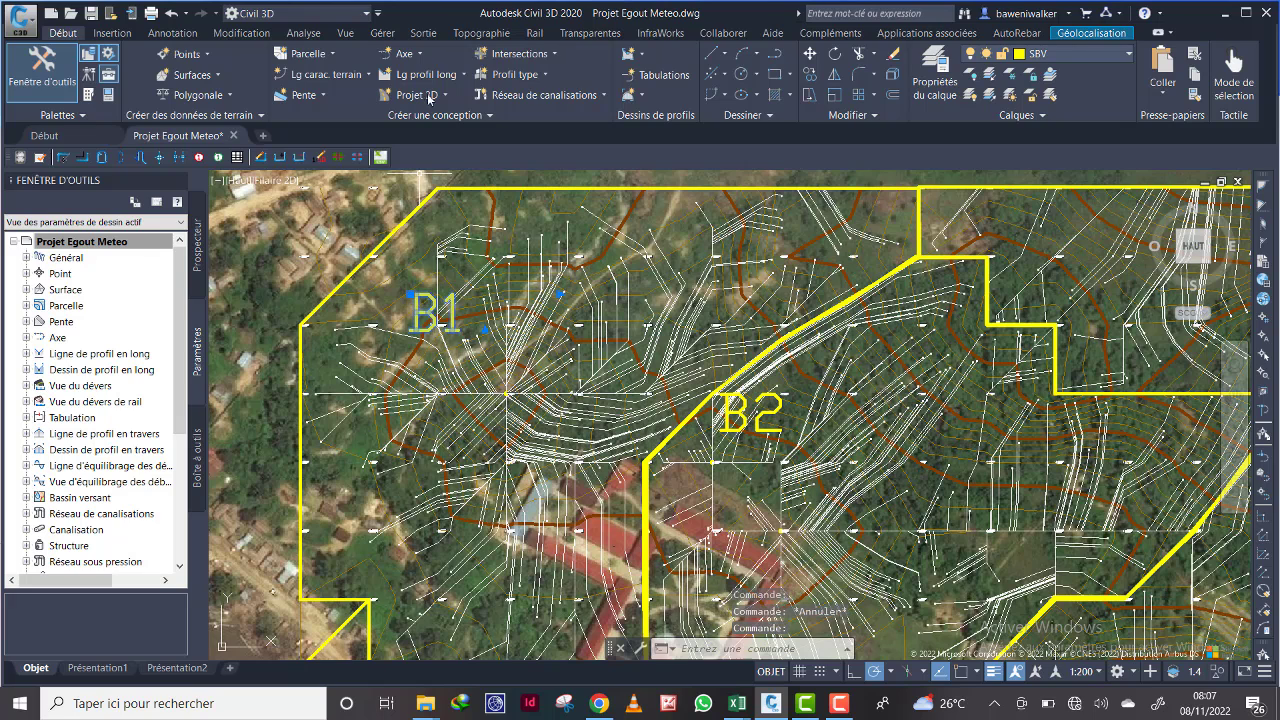
{"action": "left_click", "coordinate": [810, 53]}
{"action": "left_click", "coordinate": [440, 315]}
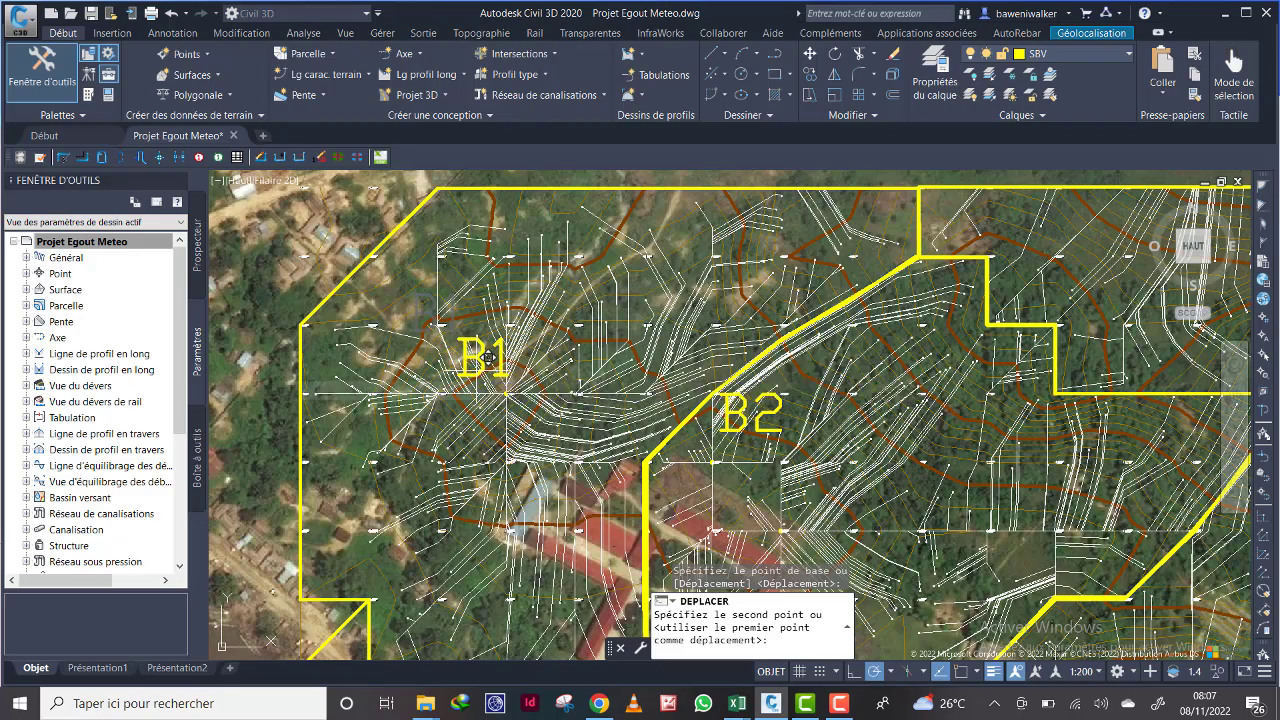
{"action": "left_click", "coordinate": [468, 352]}
{"action": "scroll", "coordinate": [769, 386], "scroll_direction": "down", "scroll_amount": 2}
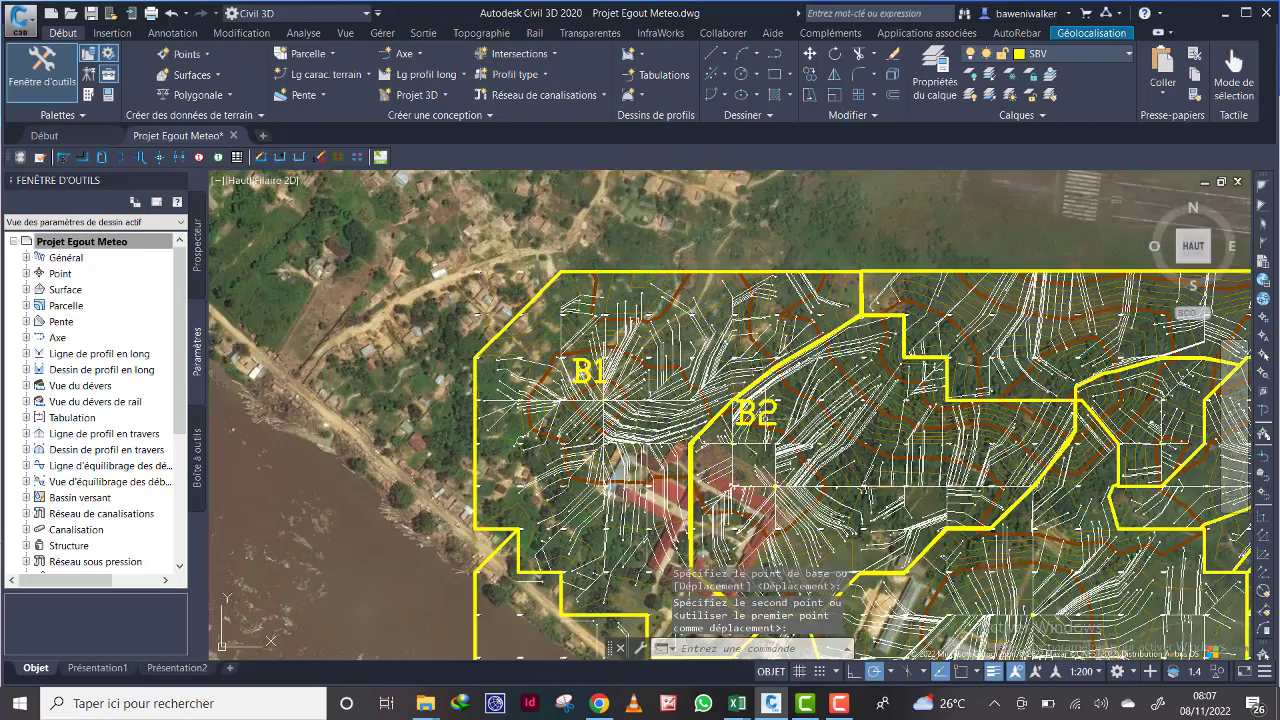
Step: Move the B2 label about 11 units straight south, clear of the northwestern boundary of its sub-basin
{"action": "middle_click_drag", "start_coordinate": [761, 436], "coordinate": [627, 346]}
{"action": "left_click", "coordinate": [628, 320]}
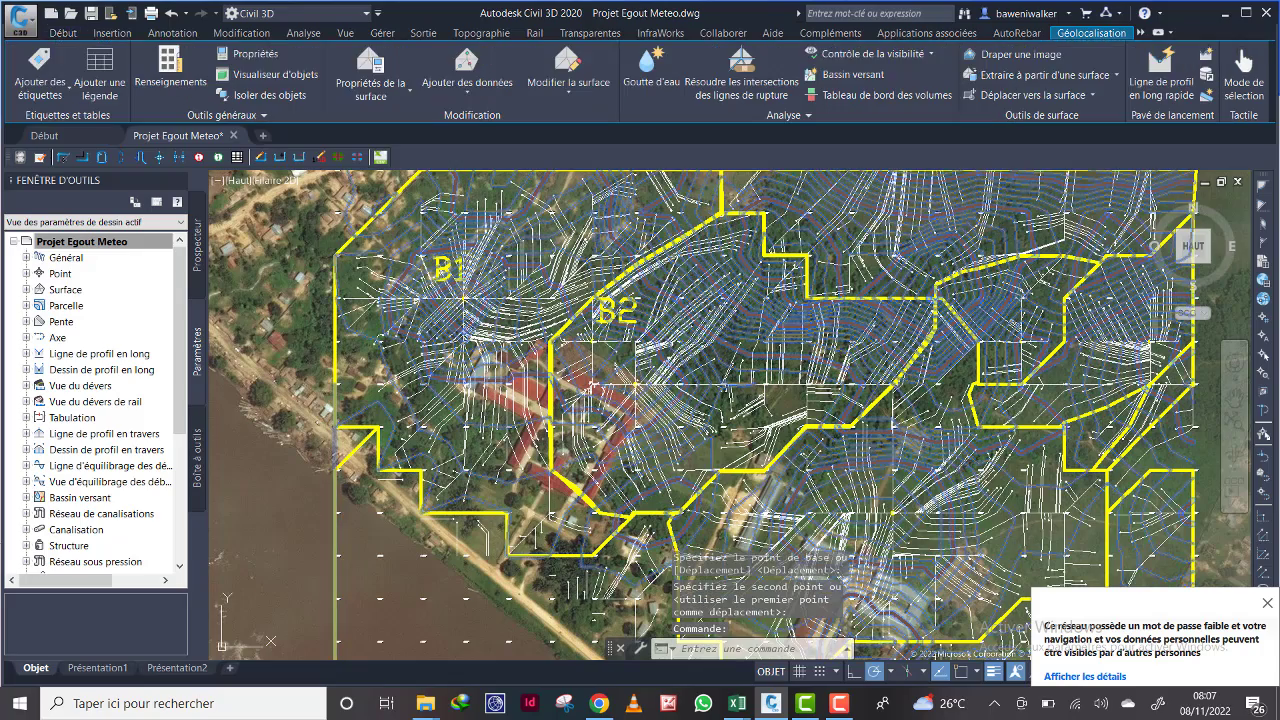
{"action": "key", "text": "Escape"}
{"action": "scroll", "coordinate": [628, 318], "scroll_direction": "up", "scroll_amount": 3}
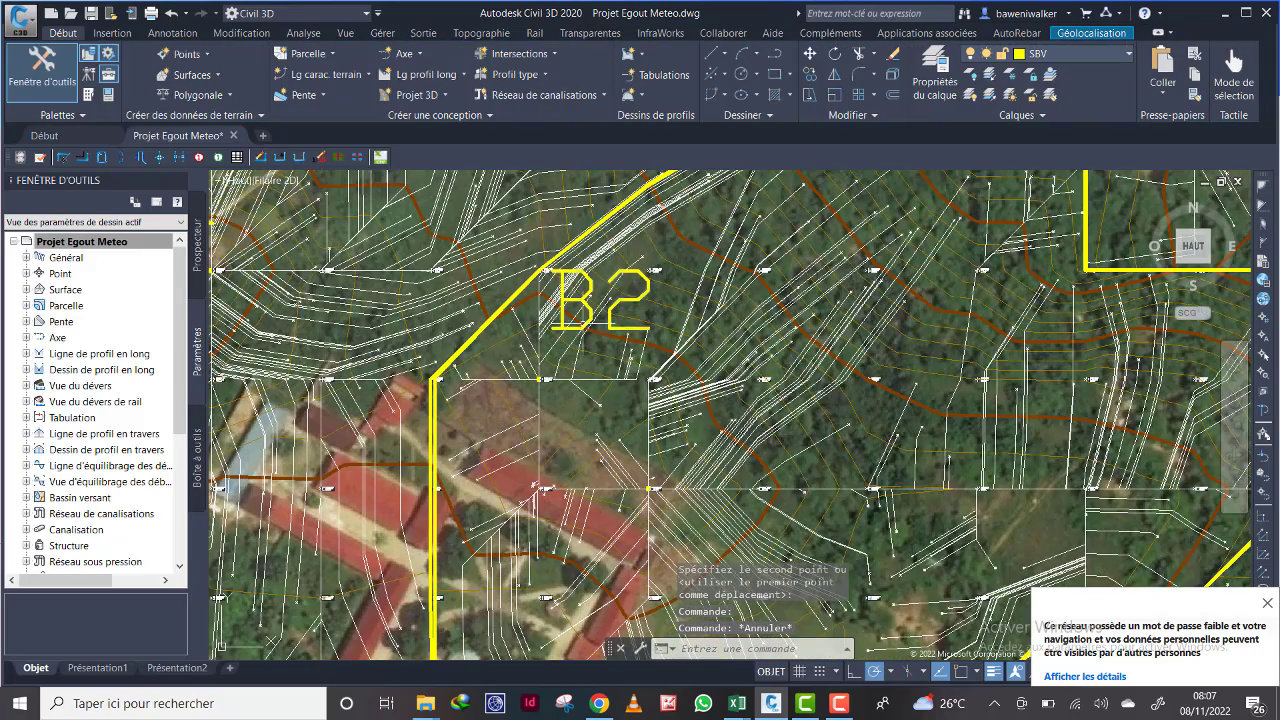
{"action": "left_click", "coordinate": [625, 310]}
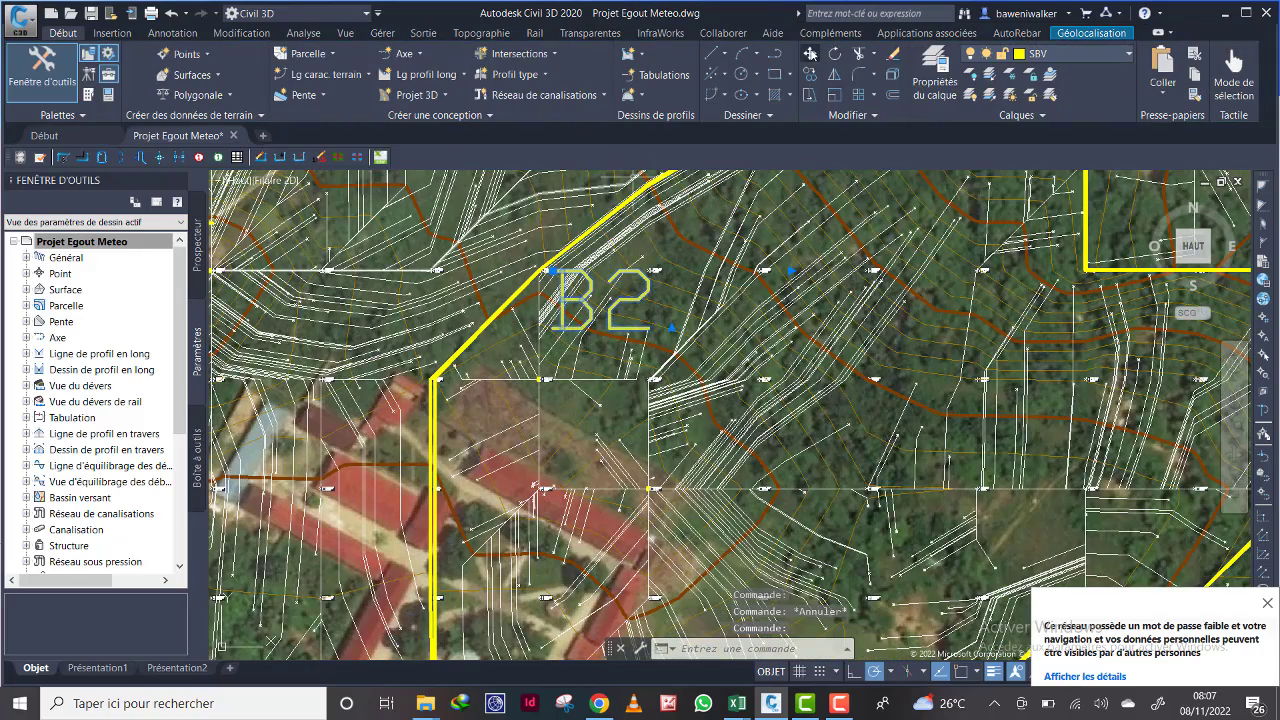
{"action": "left_click", "coordinate": [810, 54]}
{"action": "left_click", "coordinate": [620, 305]}
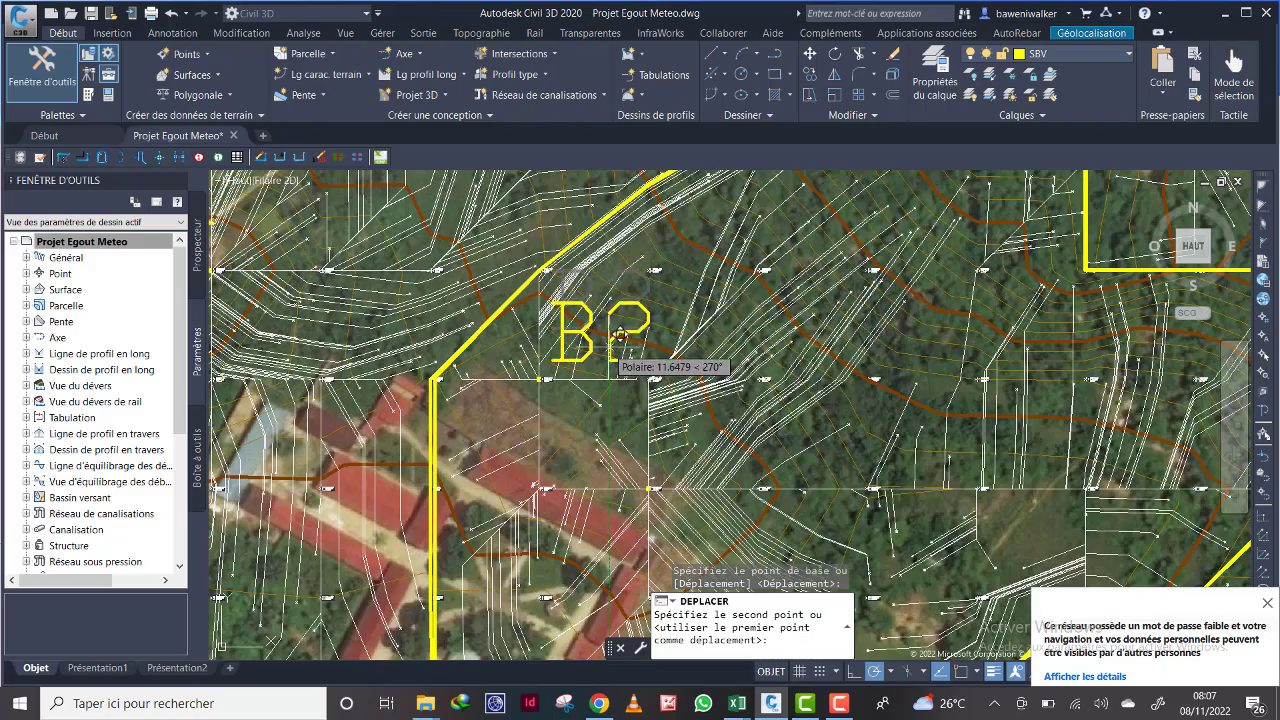
{"action": "left_click", "coordinate": [620, 330]}
{"action": "scroll", "coordinate": [623, 354], "scroll_direction": "down", "scroll_amount": 5}
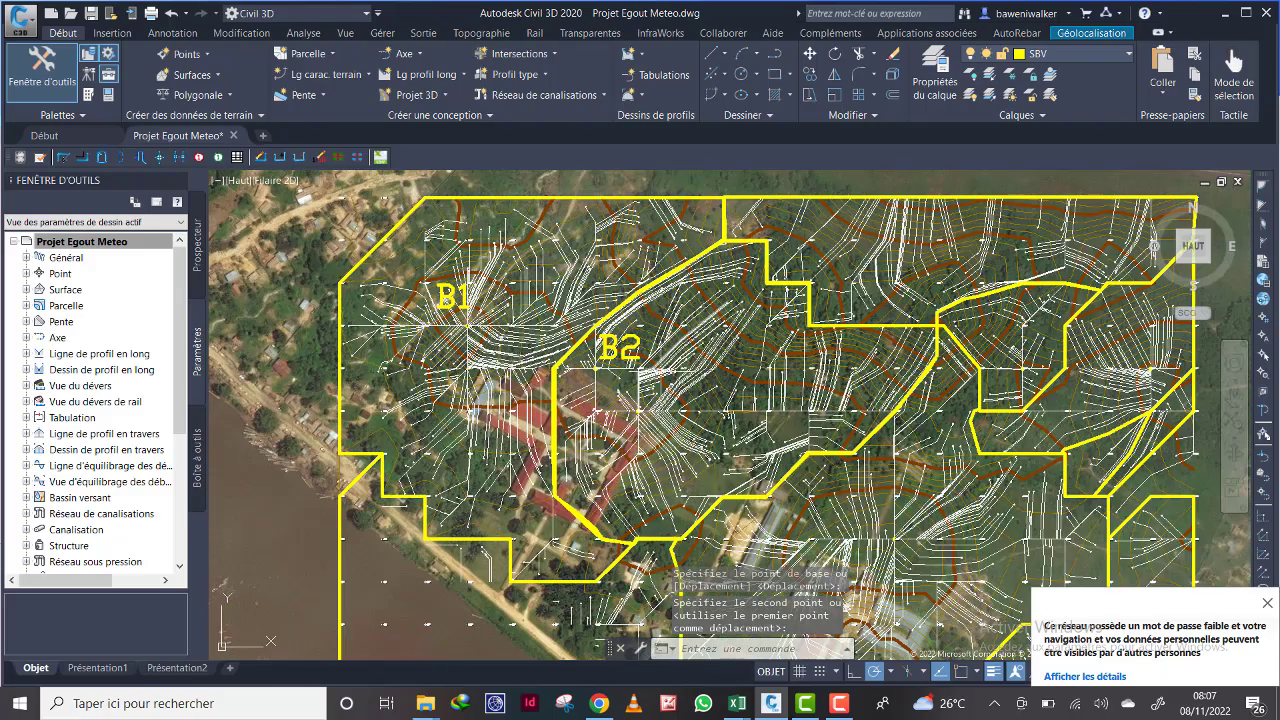
Step: Copy the B2 label about 295 units southeast, into the large sub-basin adjoining B2 on its southeast side
{"action": "scroll", "coordinate": [590, 315], "scroll_direction": "down", "scroll_amount": 2}
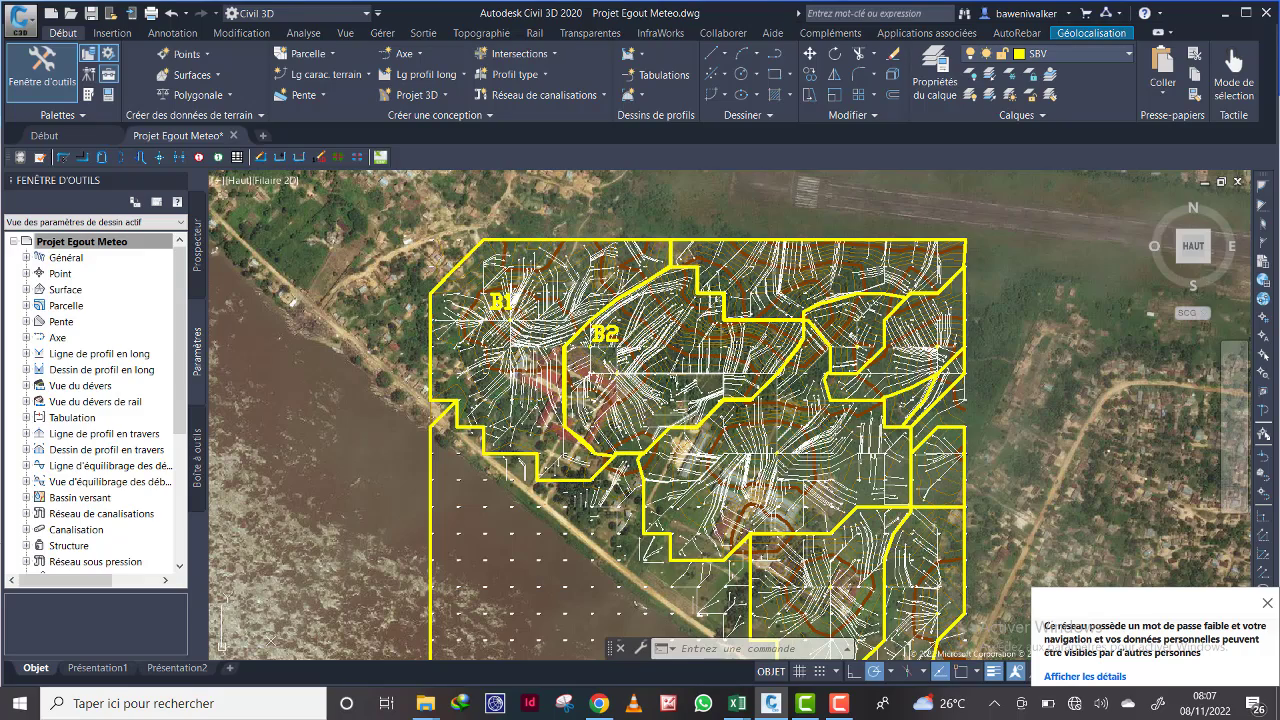
{"action": "middle_click_drag", "start_coordinate": [695, 404], "coordinate": [575, 379]}
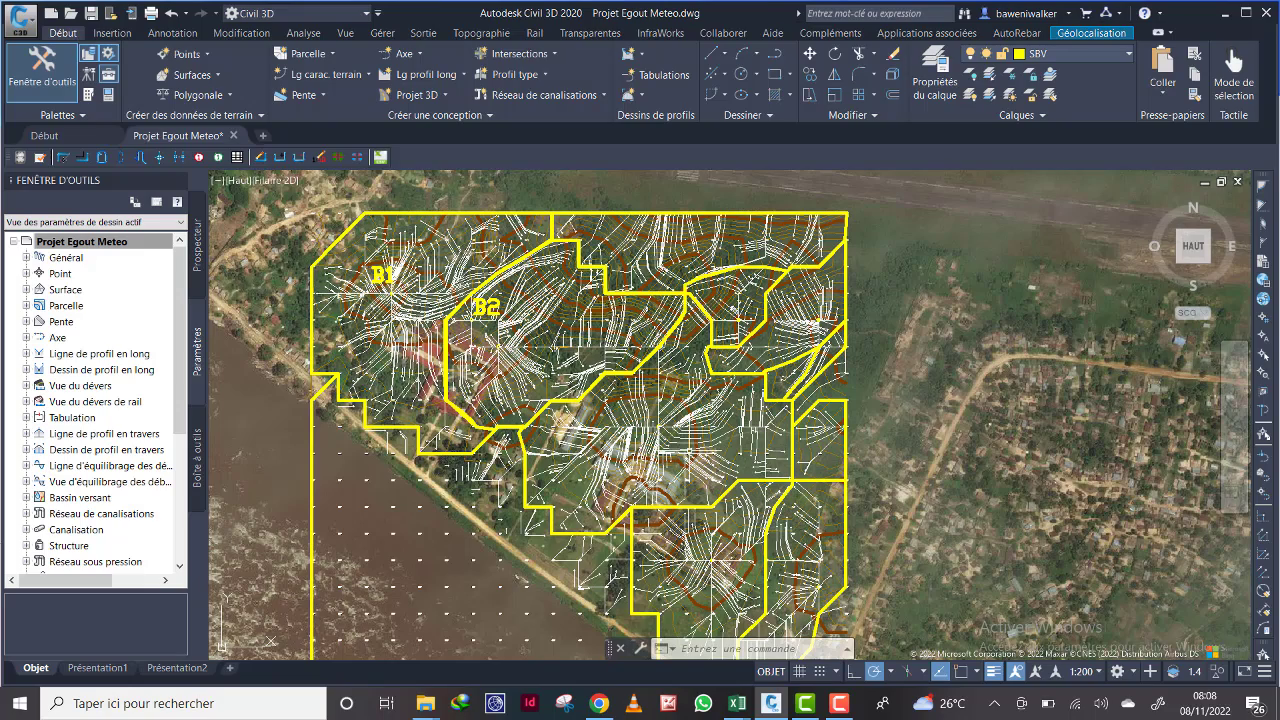
{"action": "scroll", "coordinate": [640, 440], "scroll_direction": "up", "scroll_amount": 5}
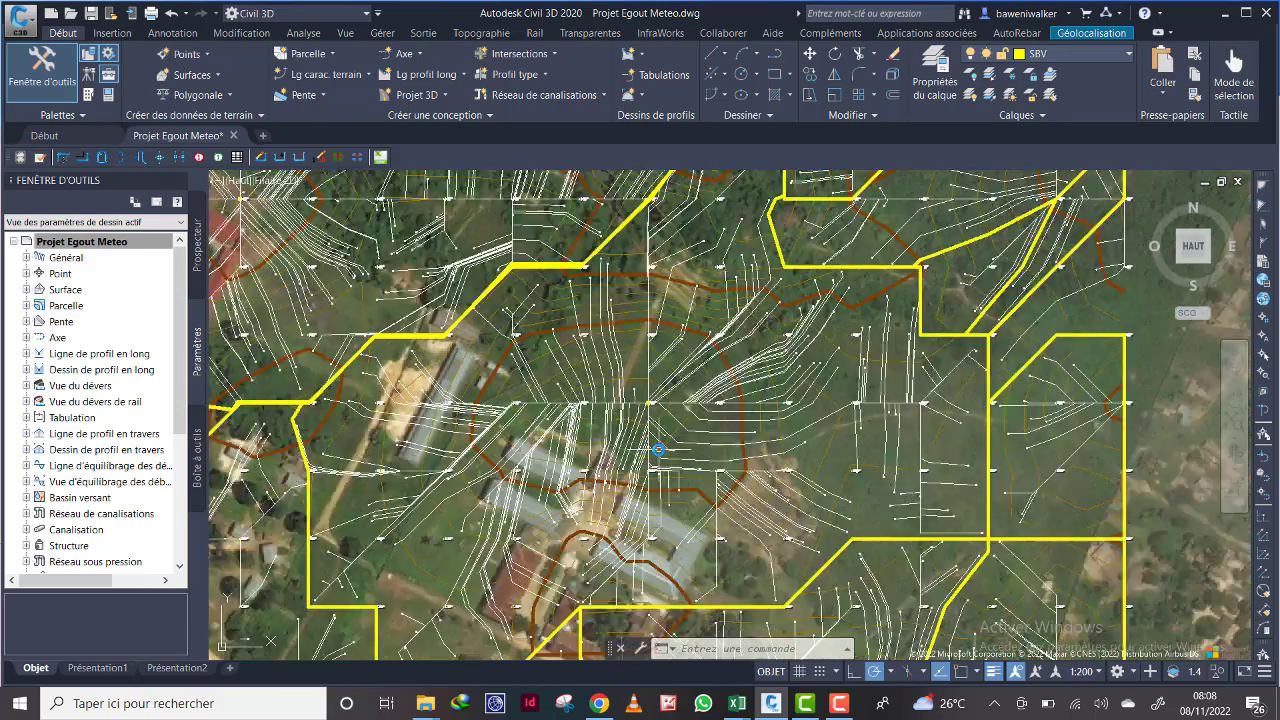
{"action": "scroll", "coordinate": [650, 378], "scroll_direction": "down", "scroll_amount": 6}
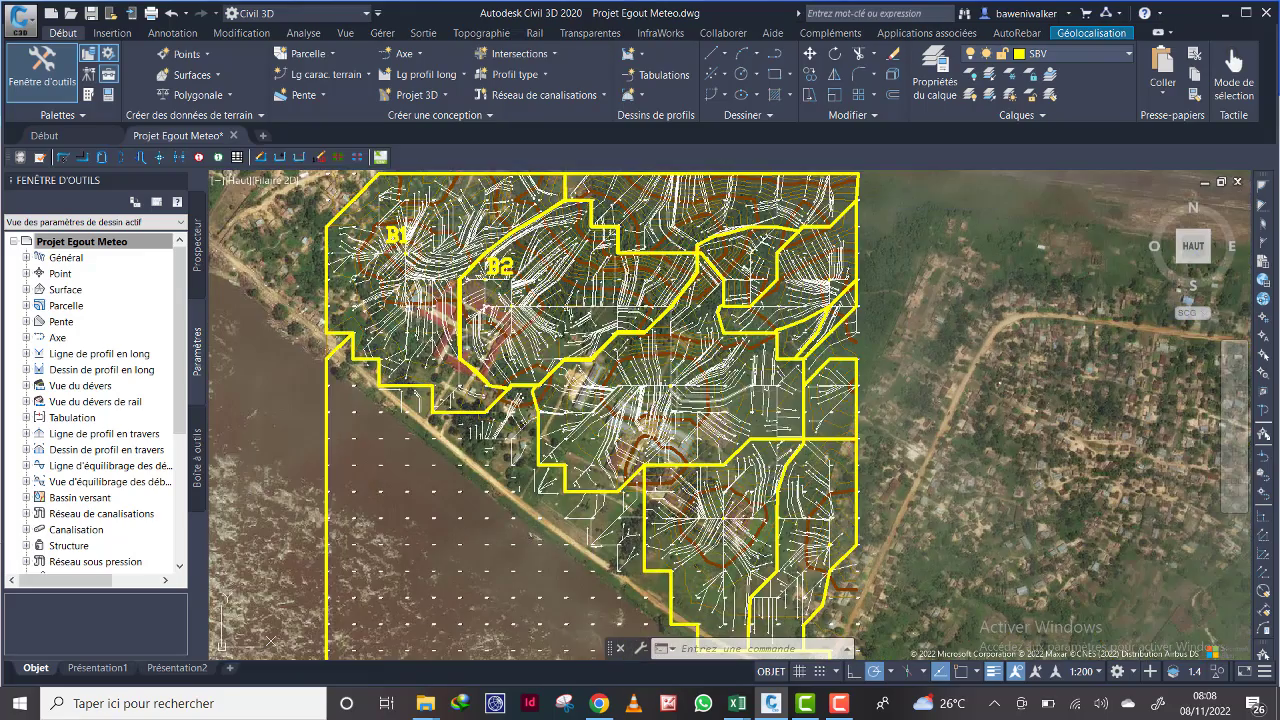
{"action": "scroll", "coordinate": [650, 378], "scroll_direction": "up", "scroll_amount": 3}
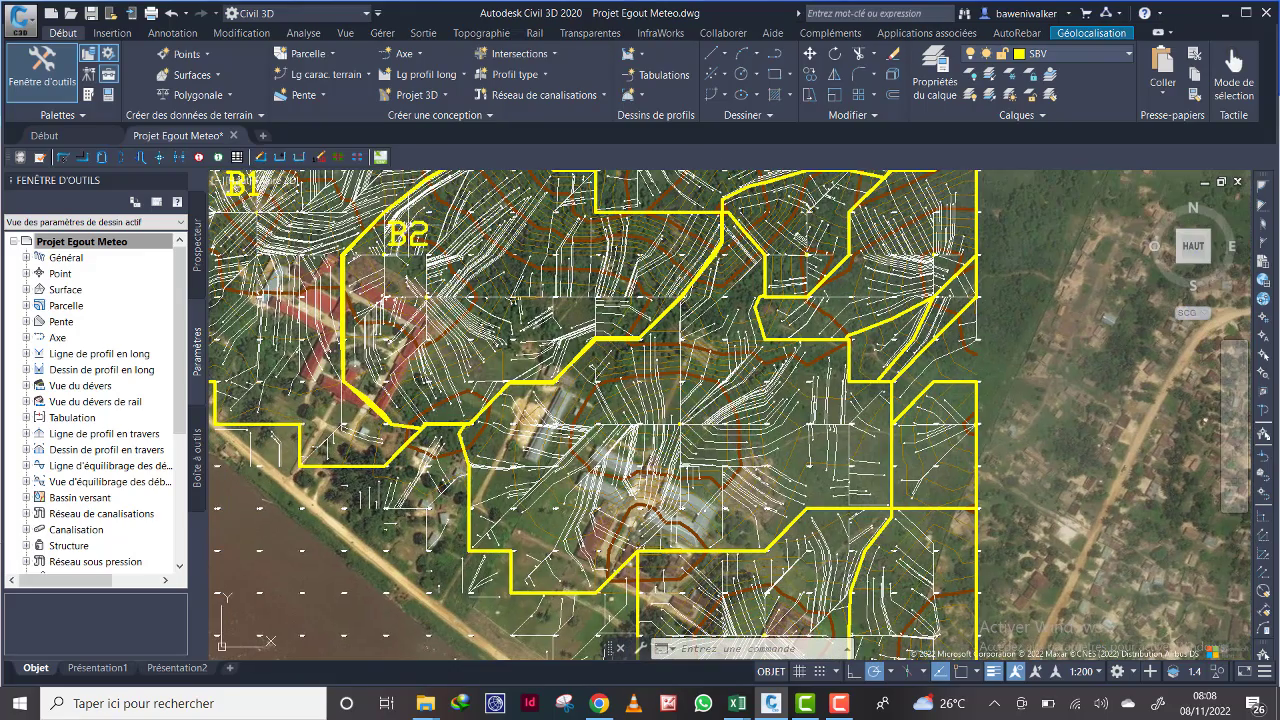
{"action": "left_click", "coordinate": [400, 232]}
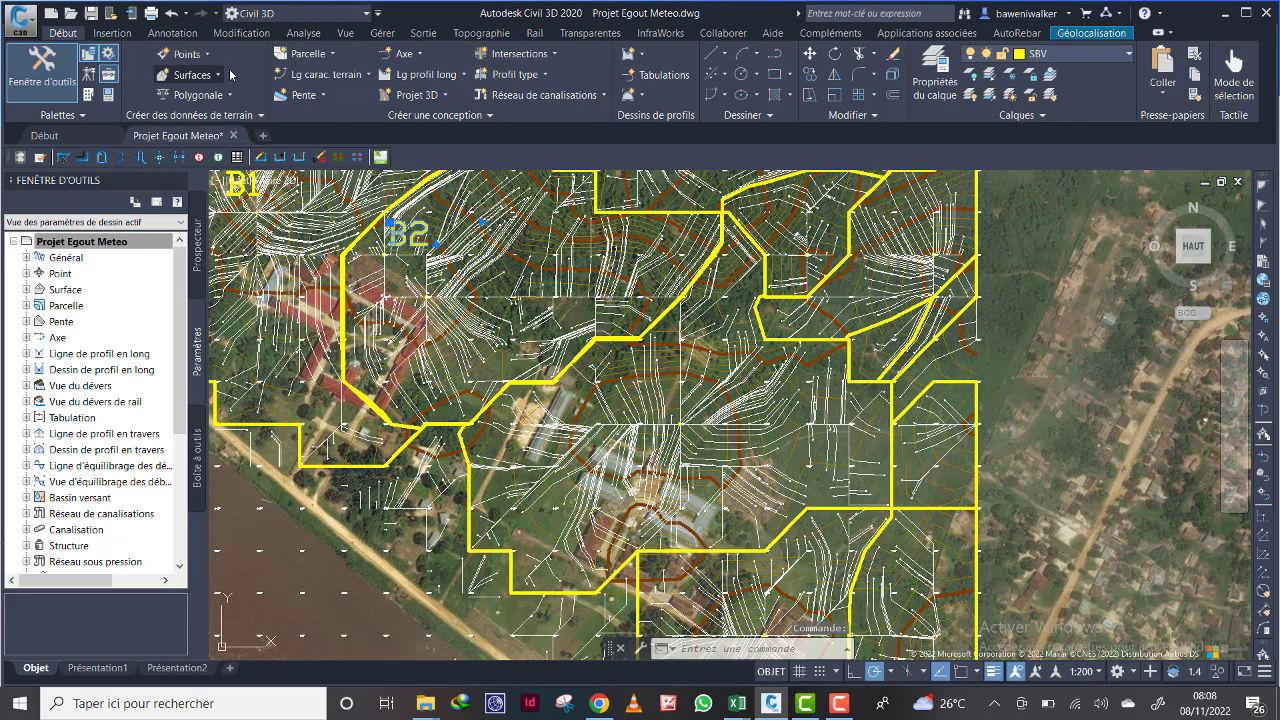
{"action": "left_click", "coordinate": [810, 76]}
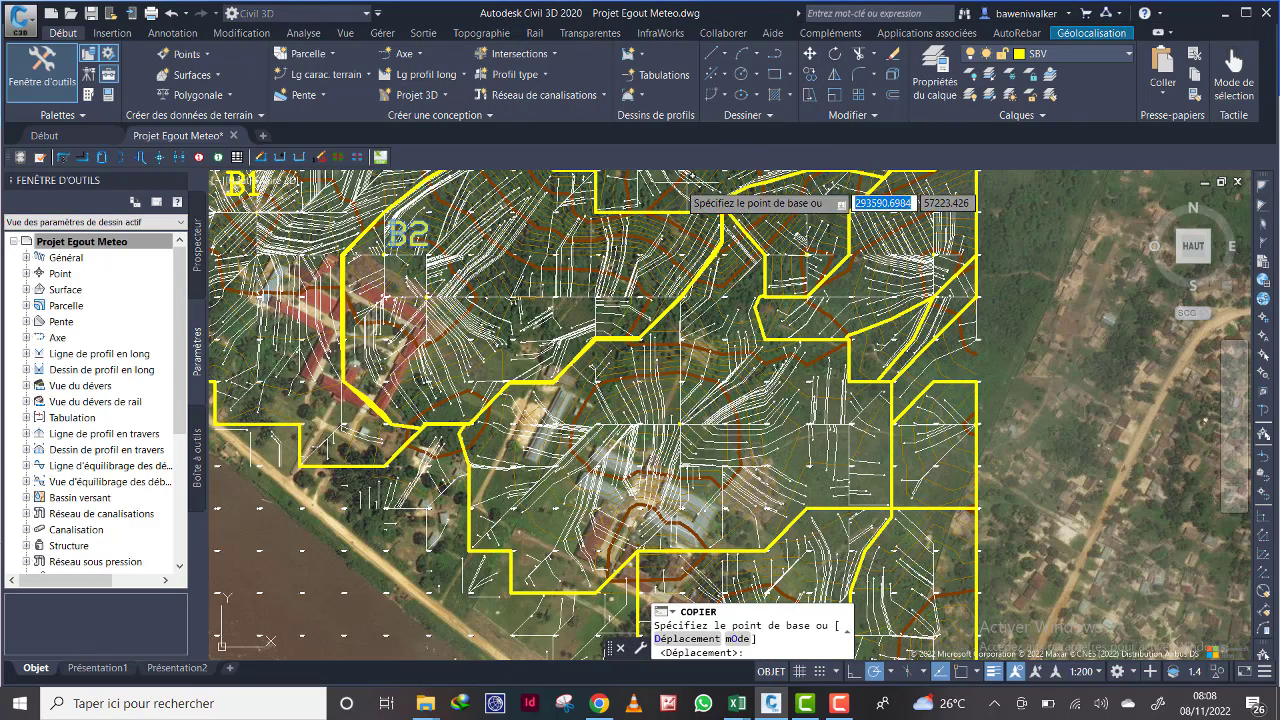
{"action": "left_click", "coordinate": [390, 224]}
{"action": "scroll", "coordinate": [655, 410], "scroll_direction": "up", "scroll_amount": 4}
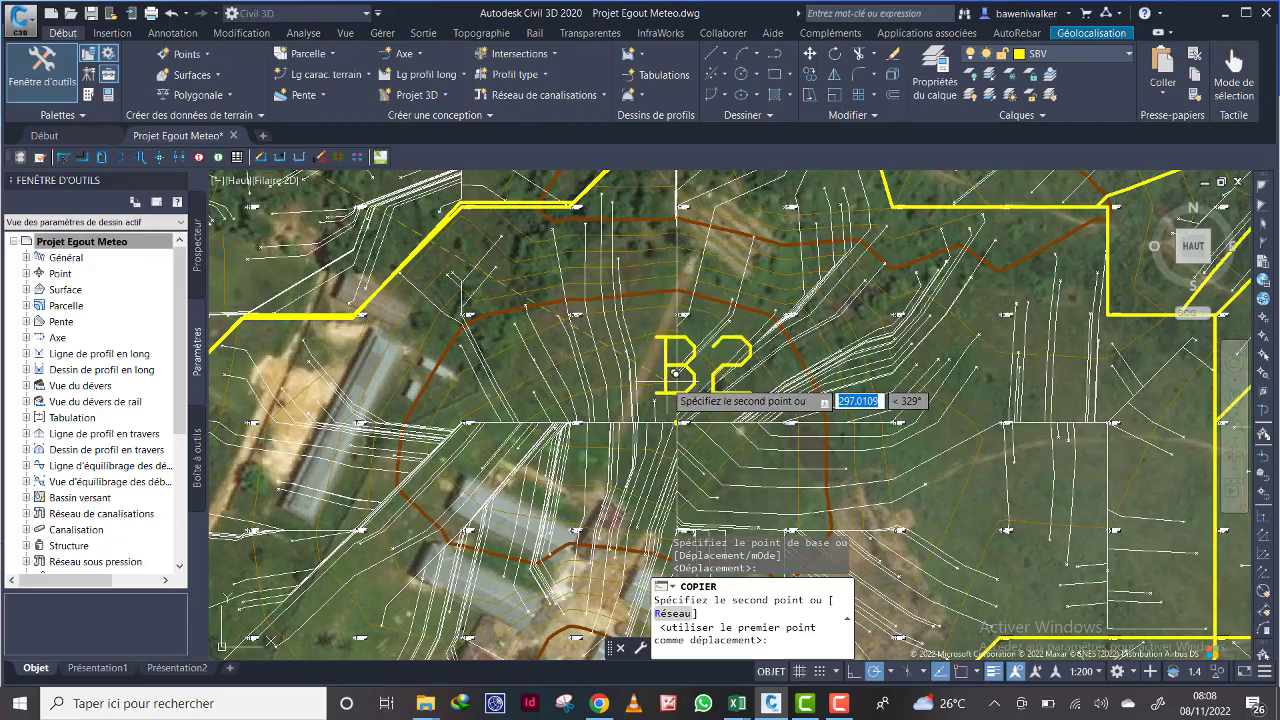
{"action": "left_click", "coordinate": [668, 376]}
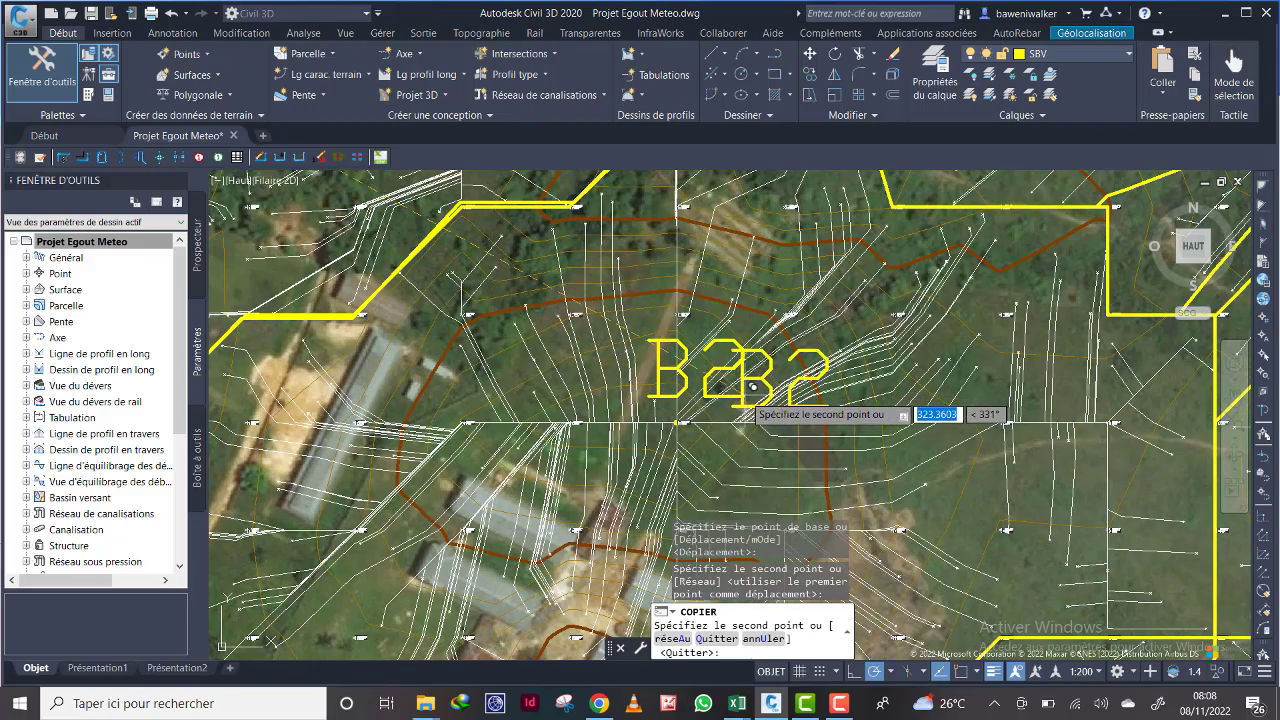
{"action": "key", "text": "Escape"}
Step: Highlight the boundary of the large sub-basin southeast of B2 to check its outline, and clear the selection
{"action": "scroll", "coordinate": [697, 323], "scroll_direction": "down", "scroll_amount": 6}
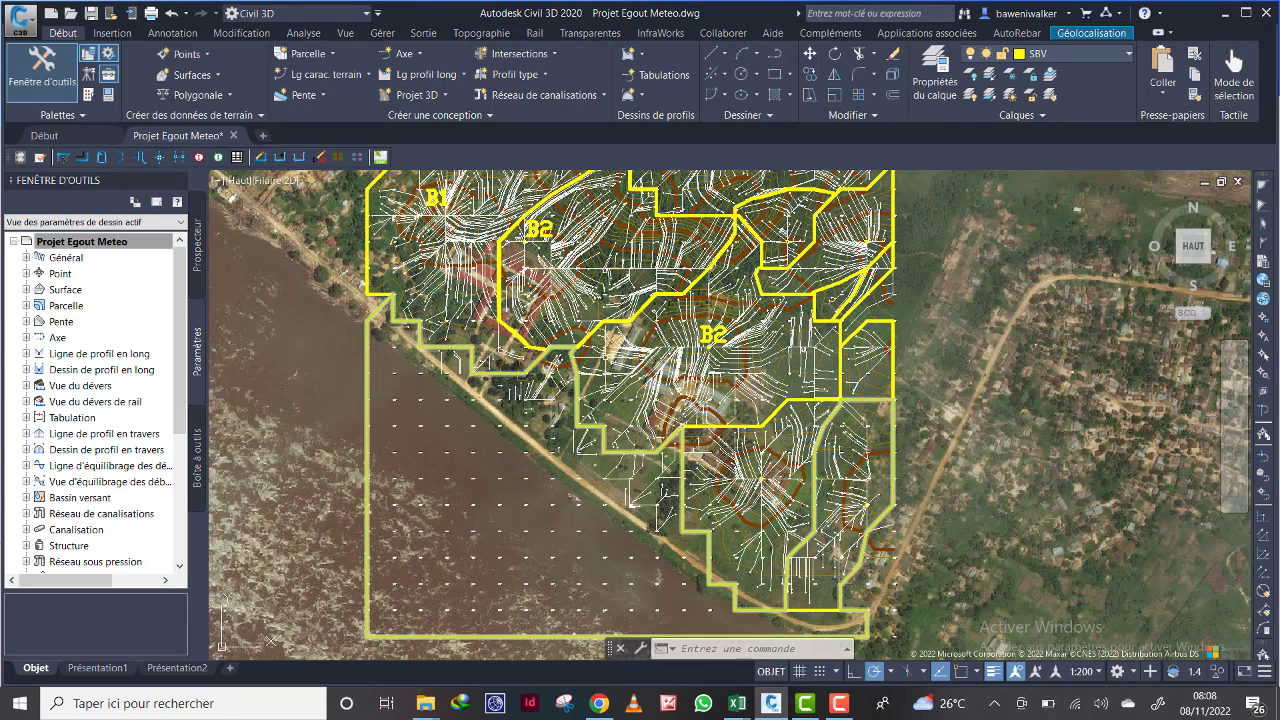
{"action": "scroll", "coordinate": [652, 308], "scroll_direction": "up", "scroll_amount": 2}
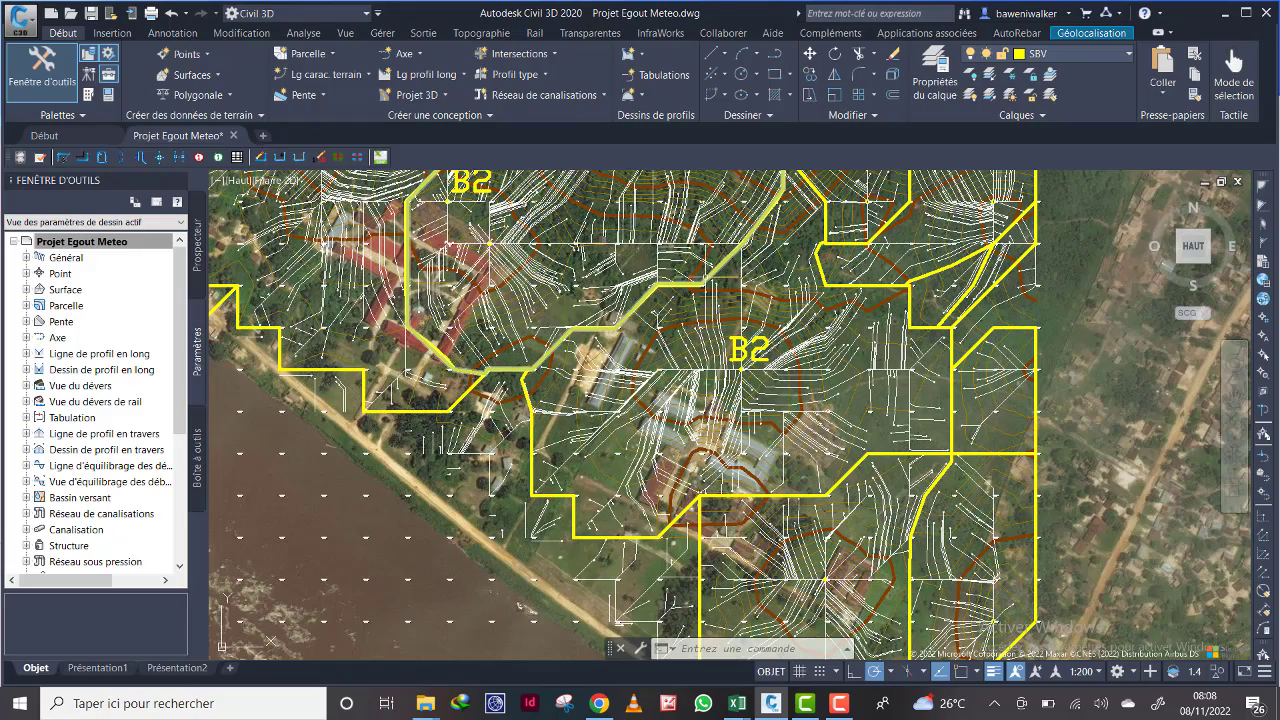
{"action": "scroll", "coordinate": [690, 275], "scroll_direction": "up", "scroll_amount": 5}
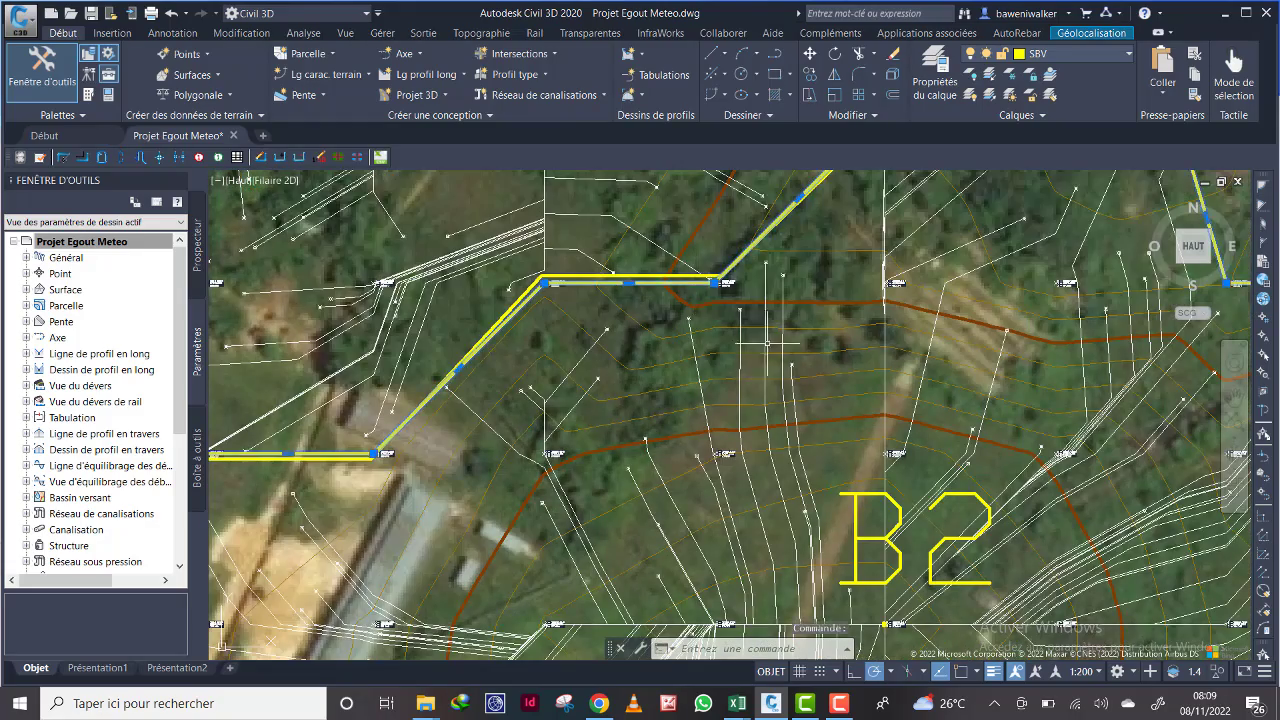
{"action": "scroll", "coordinate": [816, 345], "scroll_direction": "down", "scroll_amount": 6}
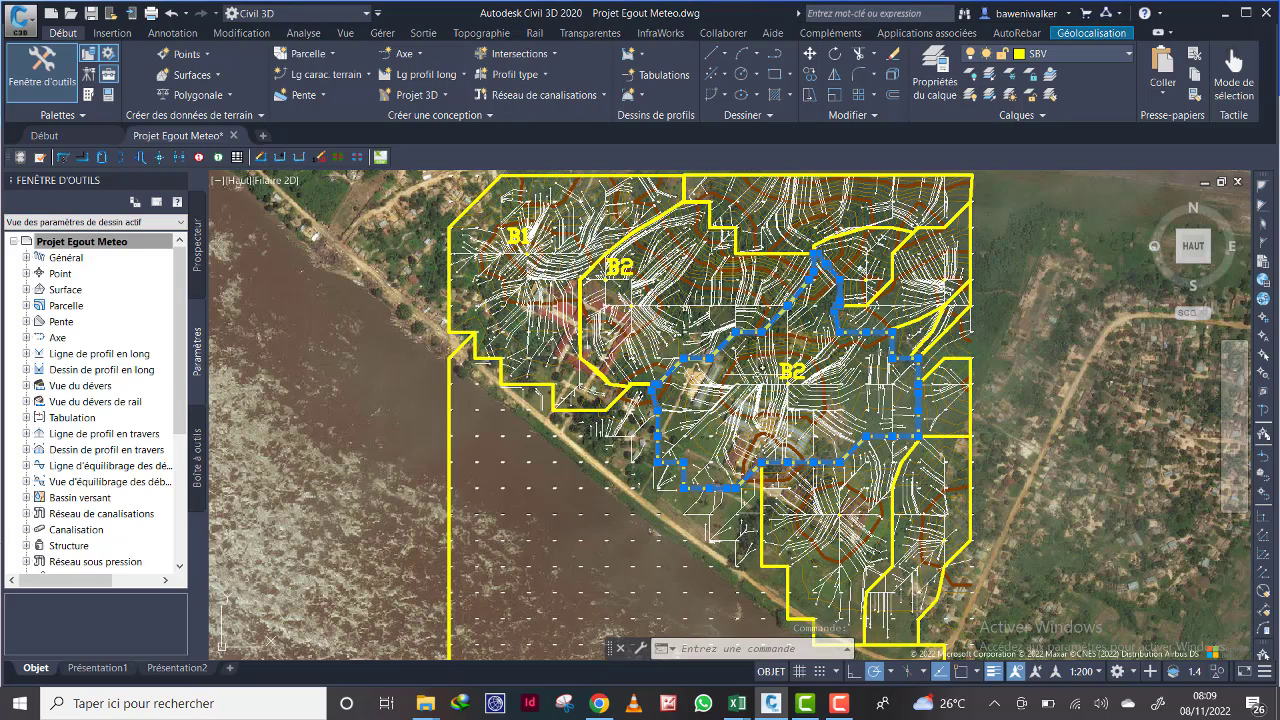
{"action": "key", "text": "Escape"}
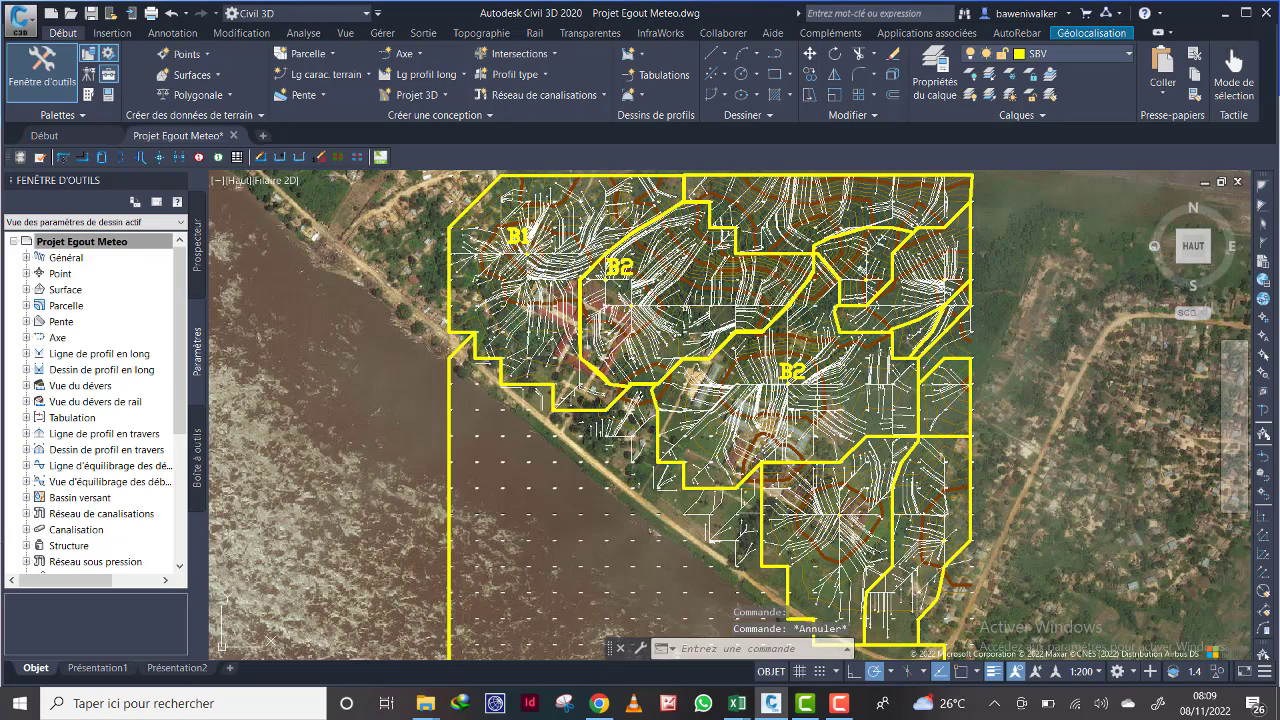
Step: Copy the label of the sub-basin southeast of B2 north into the elongated sub-basin along the northern edge
{"action": "middle_click_drag", "start_coordinate": [866, 220], "coordinate": [856, 330]}
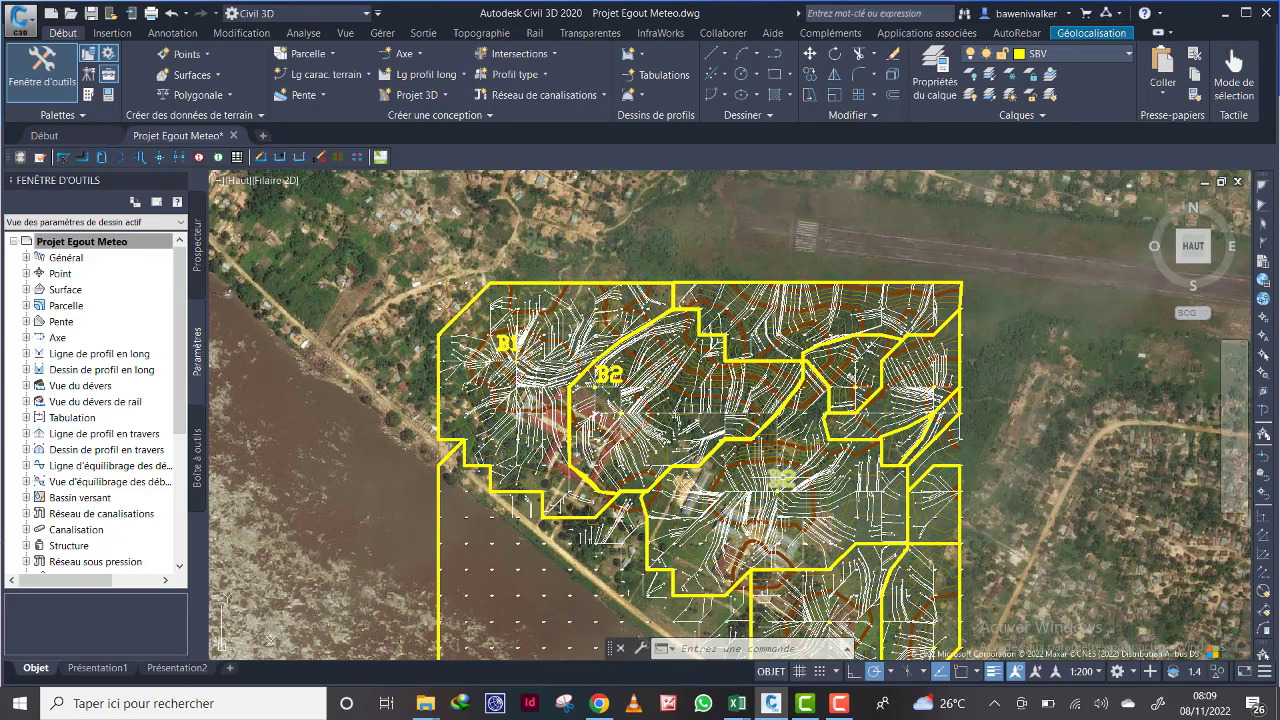
{"action": "left_click", "coordinate": [780, 479]}
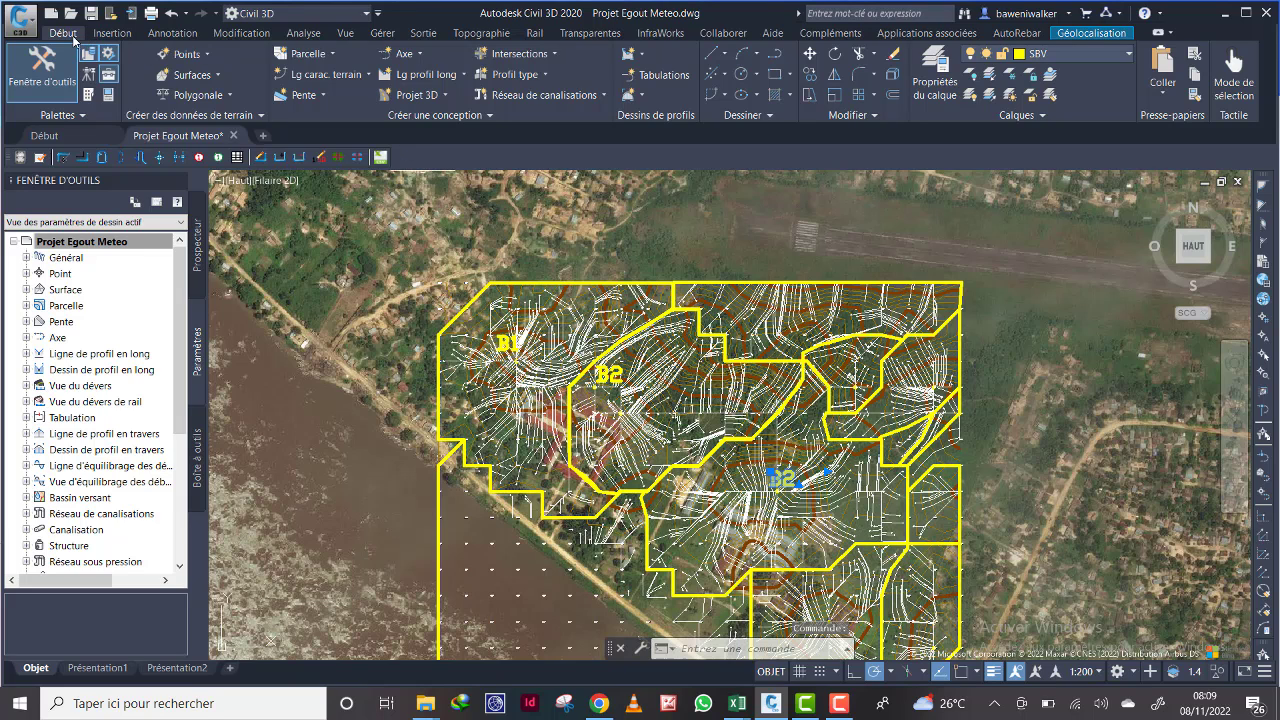
{"action": "left_click", "coordinate": [812, 79]}
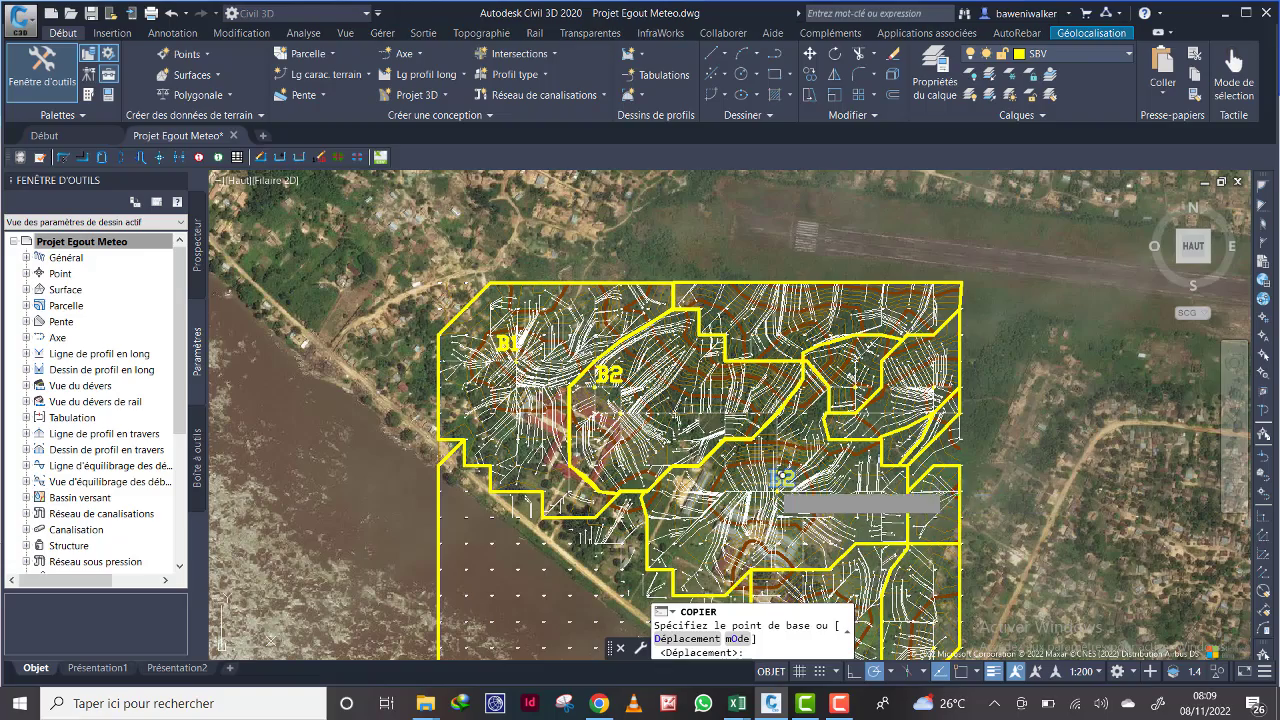
{"action": "left_click", "coordinate": [776, 486]}
{"action": "left_click", "coordinate": [797, 322]}
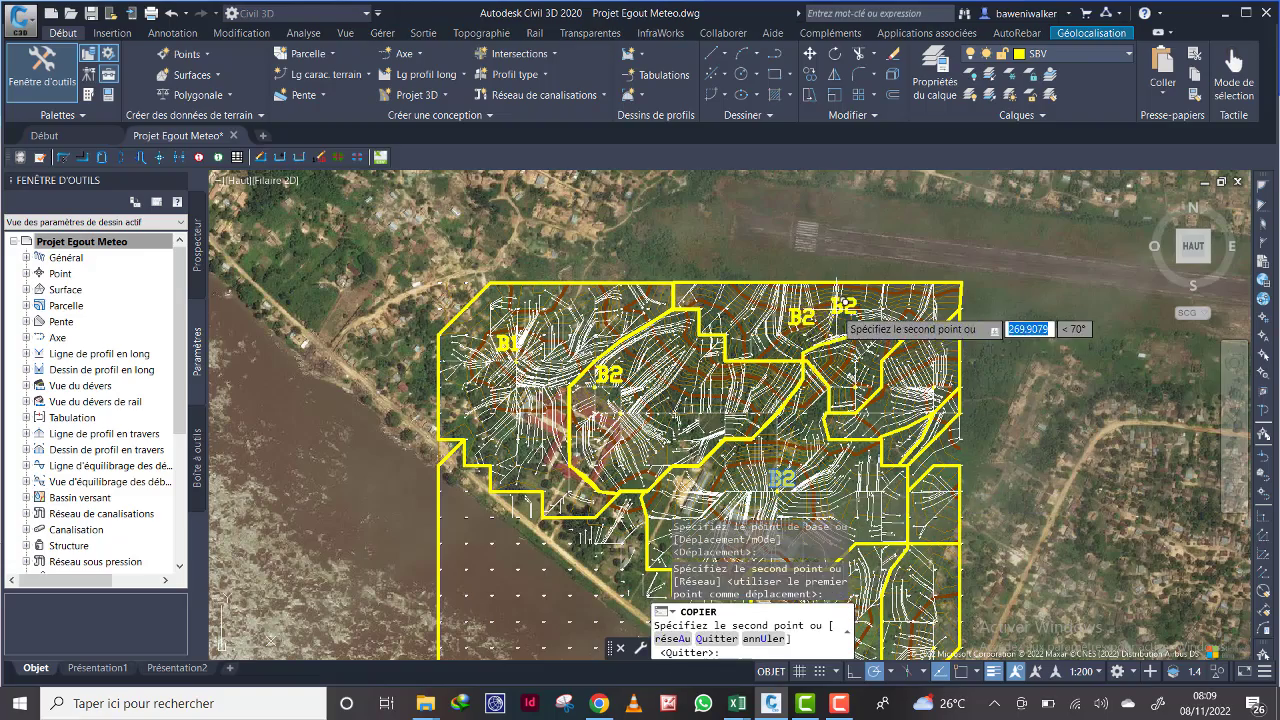
{"action": "key", "text": "Escape"}
Step: Change the label in the northern edge sub-basin to B4
{"action": "scroll", "coordinate": [808, 330], "scroll_direction": "up", "scroll_amount": 5}
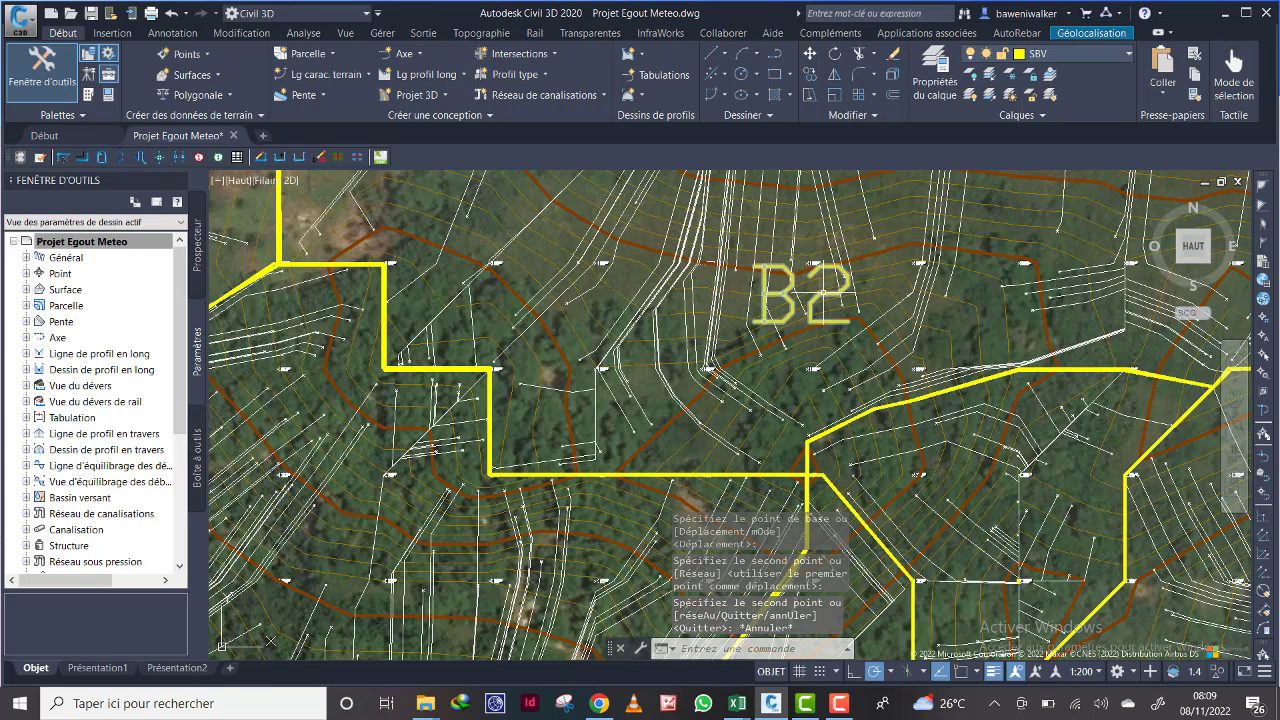
{"action": "double_click", "coordinate": [843, 290]}
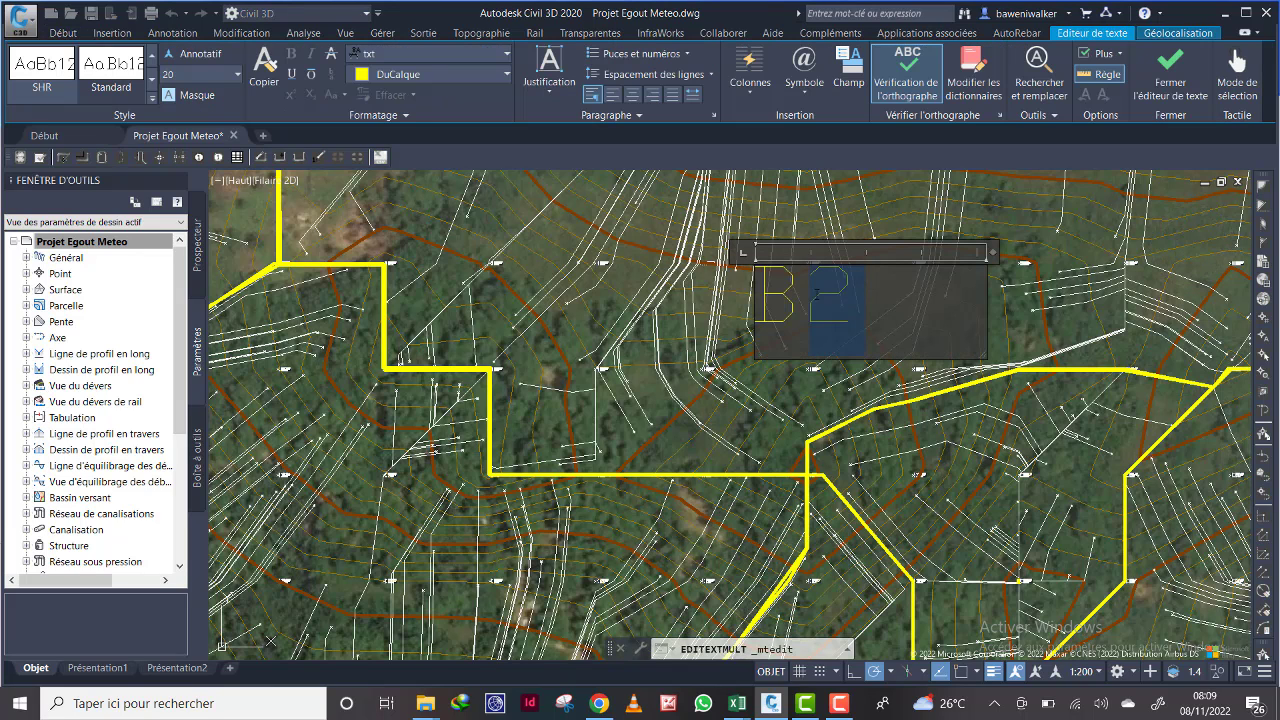
{"action": "type", "text": "4"}
{"action": "left_click", "coordinate": [783, 389]}
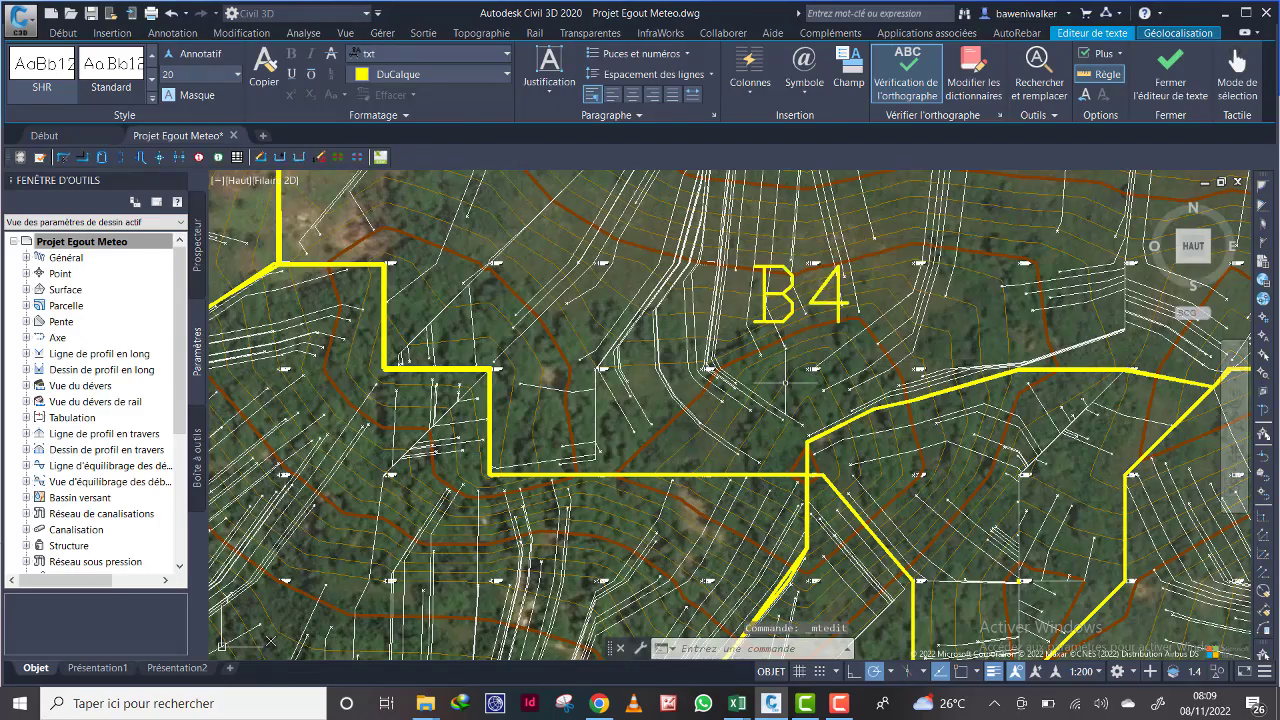
Step: Highlight the boundary of the small sub-basin directly southeast of the B4 label to check its outline, and clear the selection
{"action": "scroll", "coordinate": [783, 389], "scroll_direction": "down", "scroll_amount": 5}
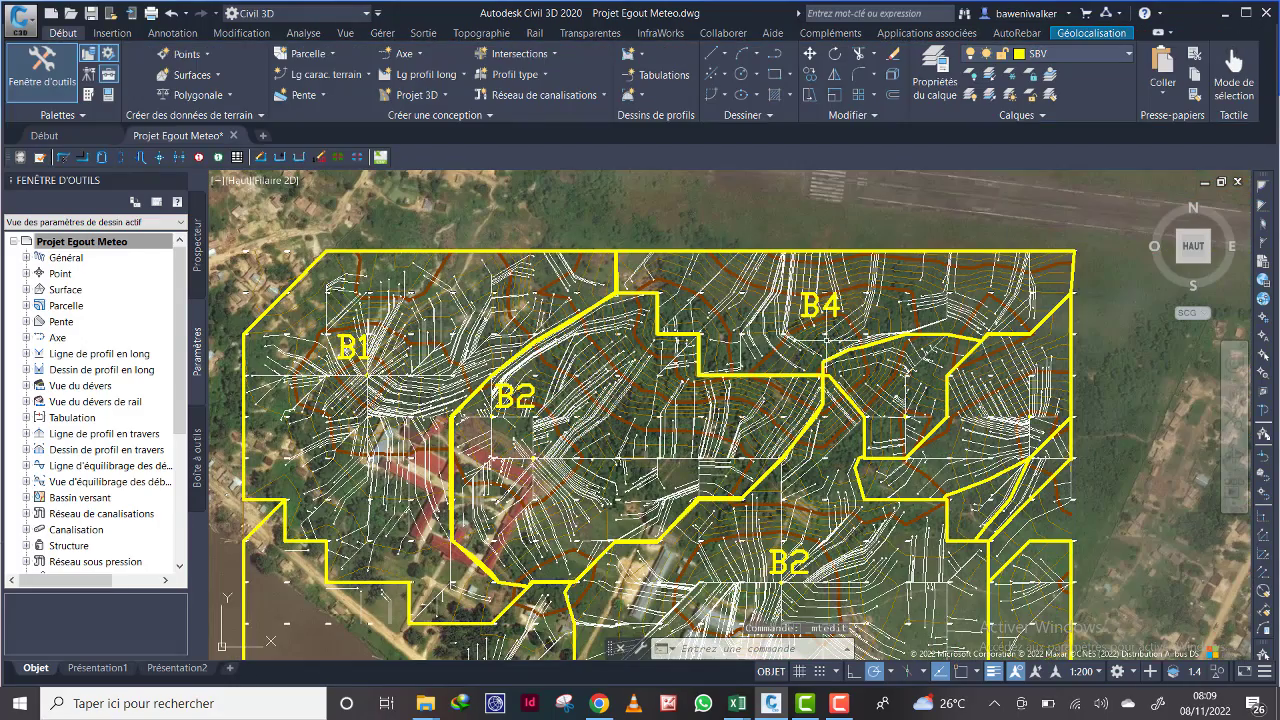
{"action": "mouse_move", "coordinate": [897, 400]}
{"action": "middle_mouse_down"}
{"action": "mouse_move", "coordinate": [792, 308]}
{"action": "mouse_move", "coordinate": [764, 340]}
{"action": "middle_mouse_up"}
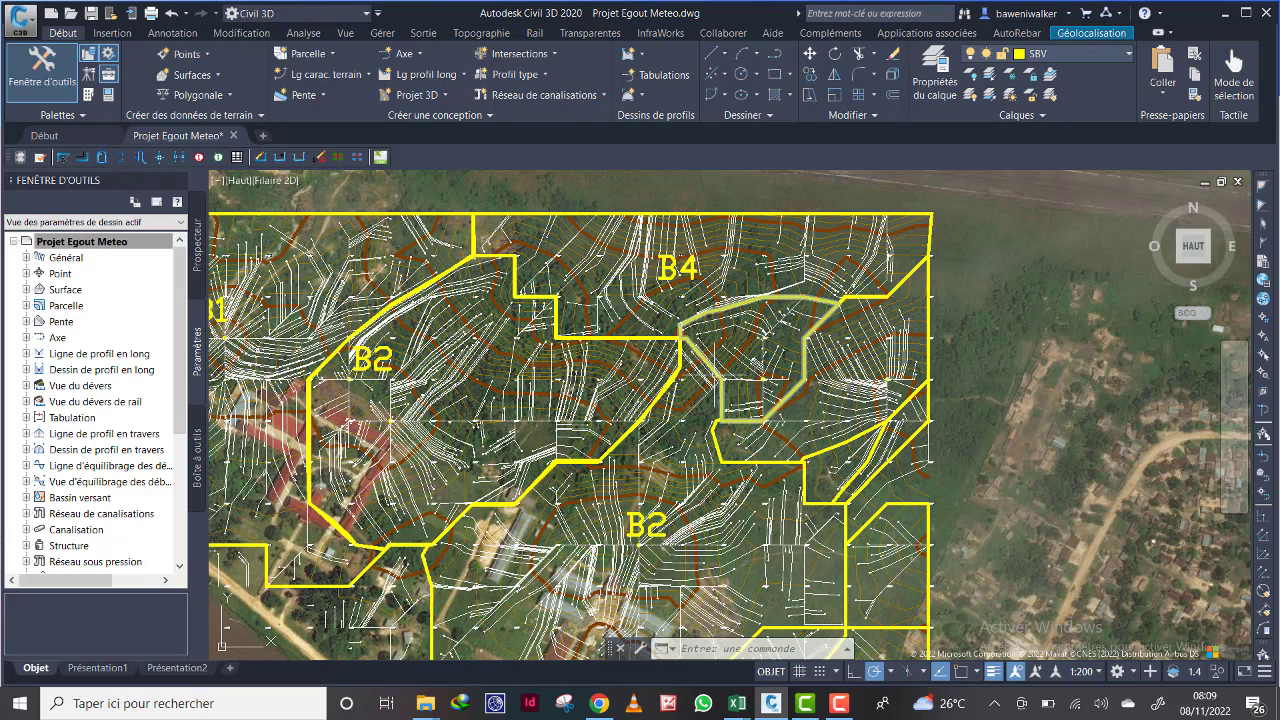
{"action": "left_click", "coordinate": [803, 299]}
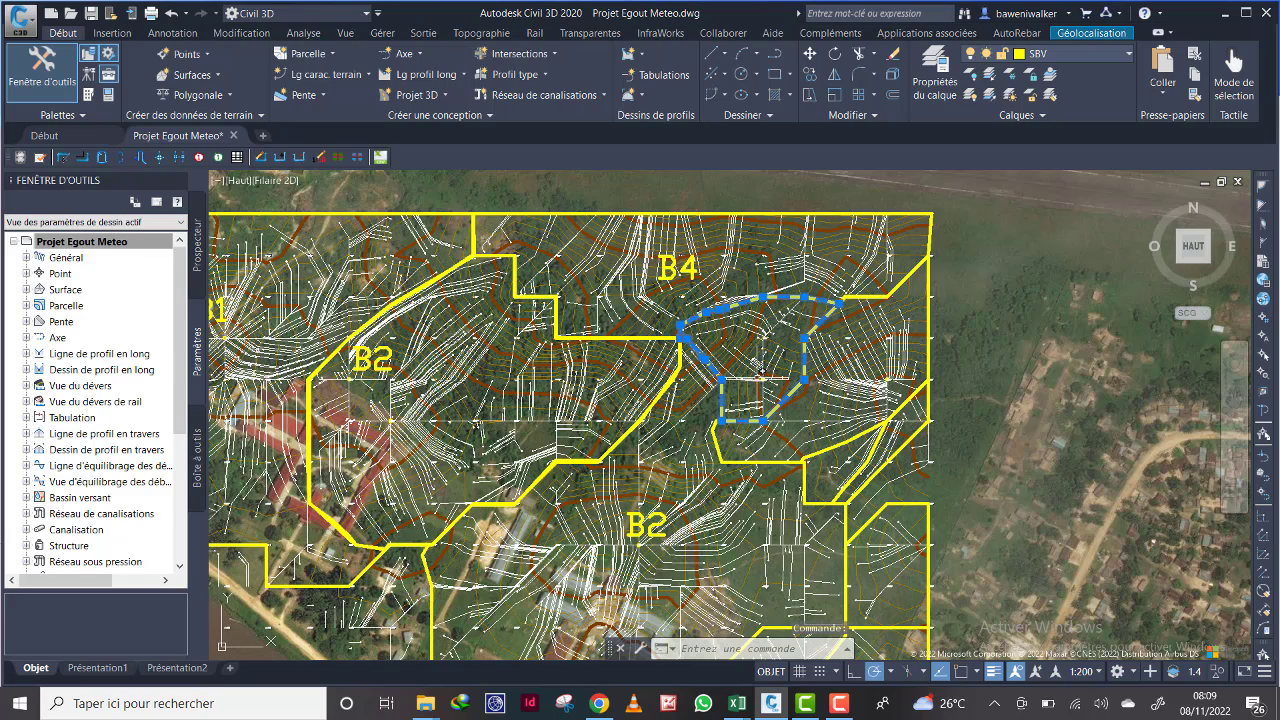
{"action": "middle_click_drag", "start_coordinate": [761, 368], "coordinate": [725, 304]}
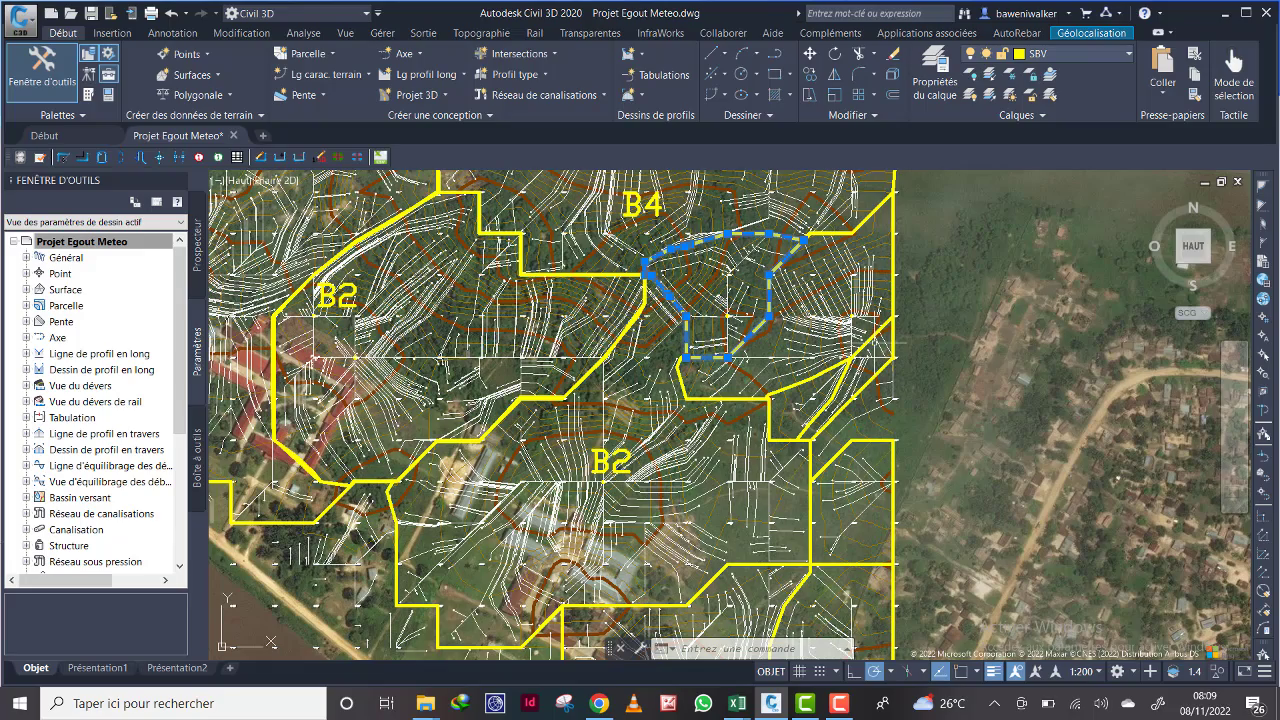
{"action": "key", "text": "Escape"}
Step: Copy the B4 label about 119 units southeast, into the small enclosed sub-basin beneath B4
{"action": "mouse_move", "coordinate": [845, 400]}
{"action": "middle_mouse_down"}
{"action": "mouse_move", "coordinate": [802, 414]}
{"action": "mouse_move", "coordinate": [793, 471]}
{"action": "mouse_move", "coordinate": [766, 406]}
{"action": "middle_mouse_up"}
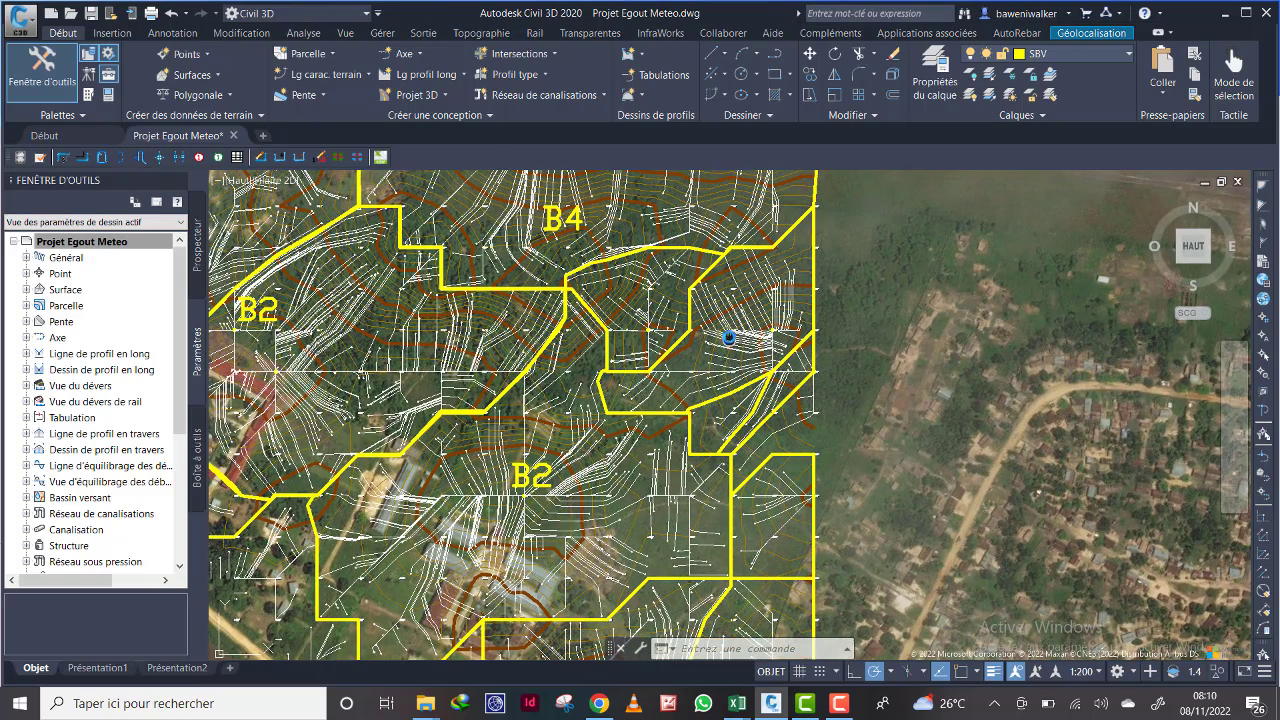
{"action": "middle_click_drag", "start_coordinate": [734, 330], "coordinate": [731, 338]}
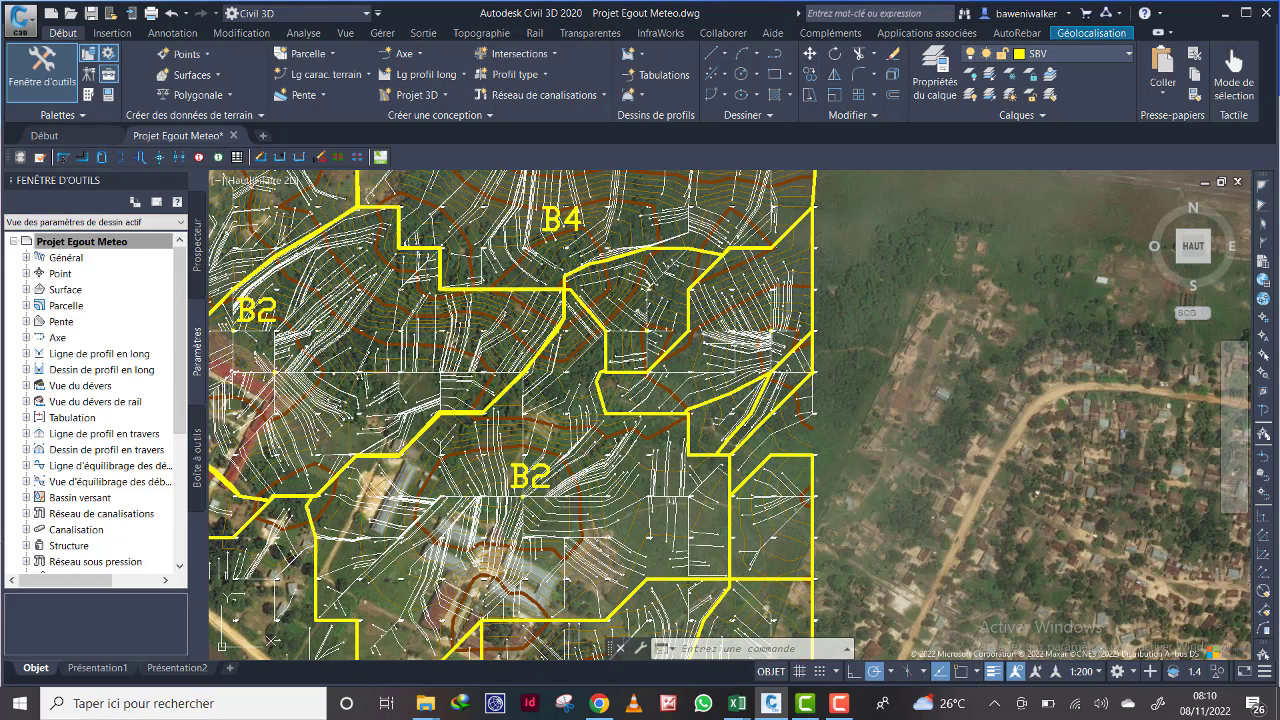
{"action": "middle_click_drag", "start_coordinate": [735, 320], "coordinate": [775, 378]}
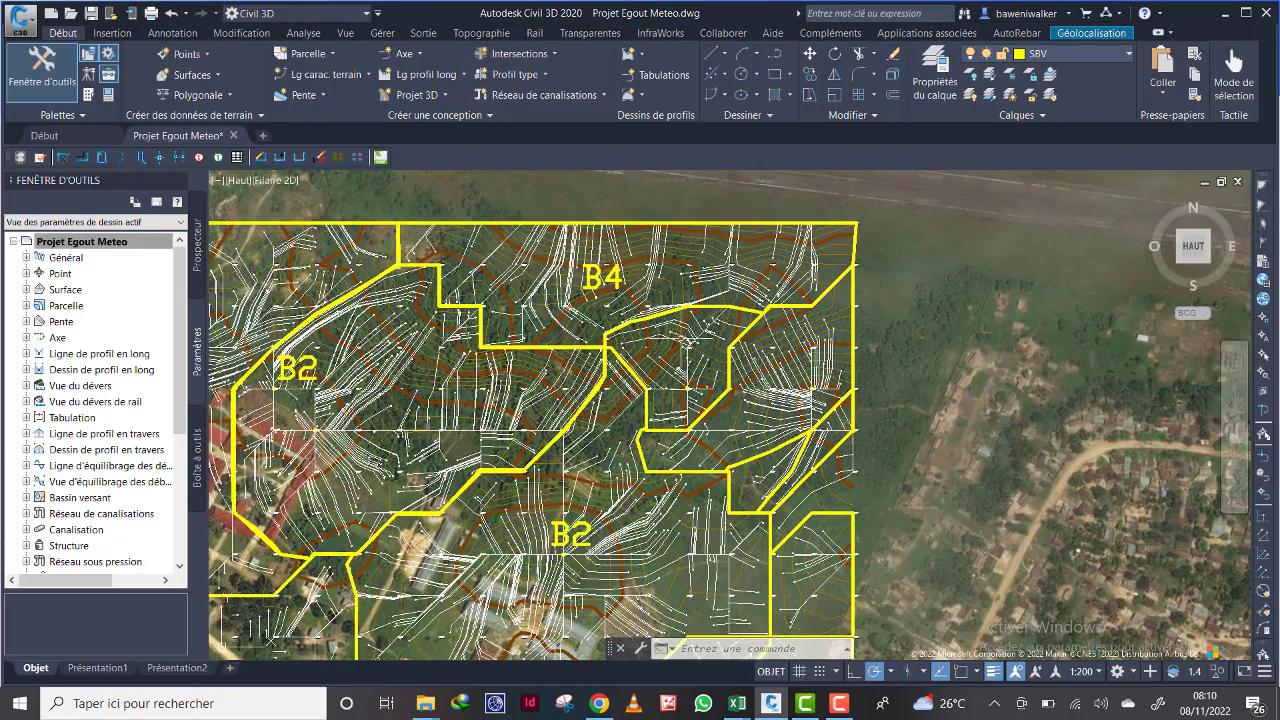
{"action": "scroll", "coordinate": [686, 364], "scroll_direction": "up", "scroll_amount": 3}
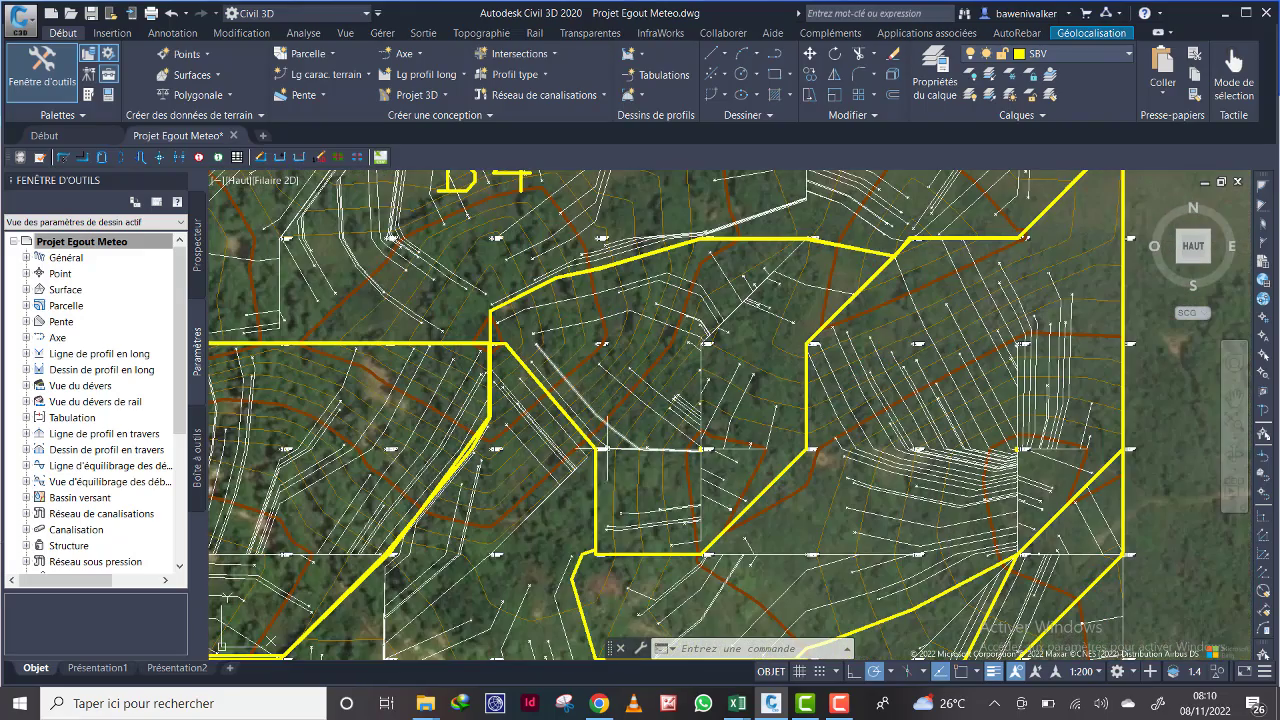
{"action": "scroll", "coordinate": [720, 366], "scroll_direction": "down", "scroll_amount": 2}
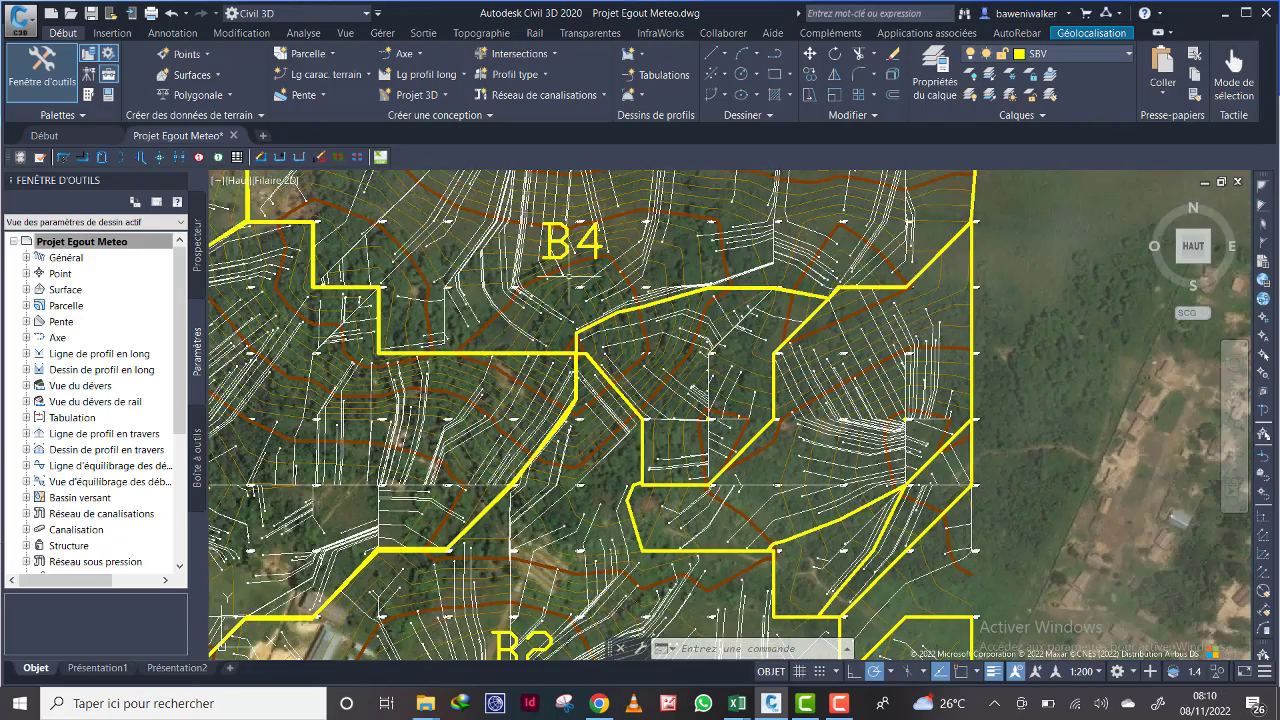
{"action": "left_click", "coordinate": [570, 243]}
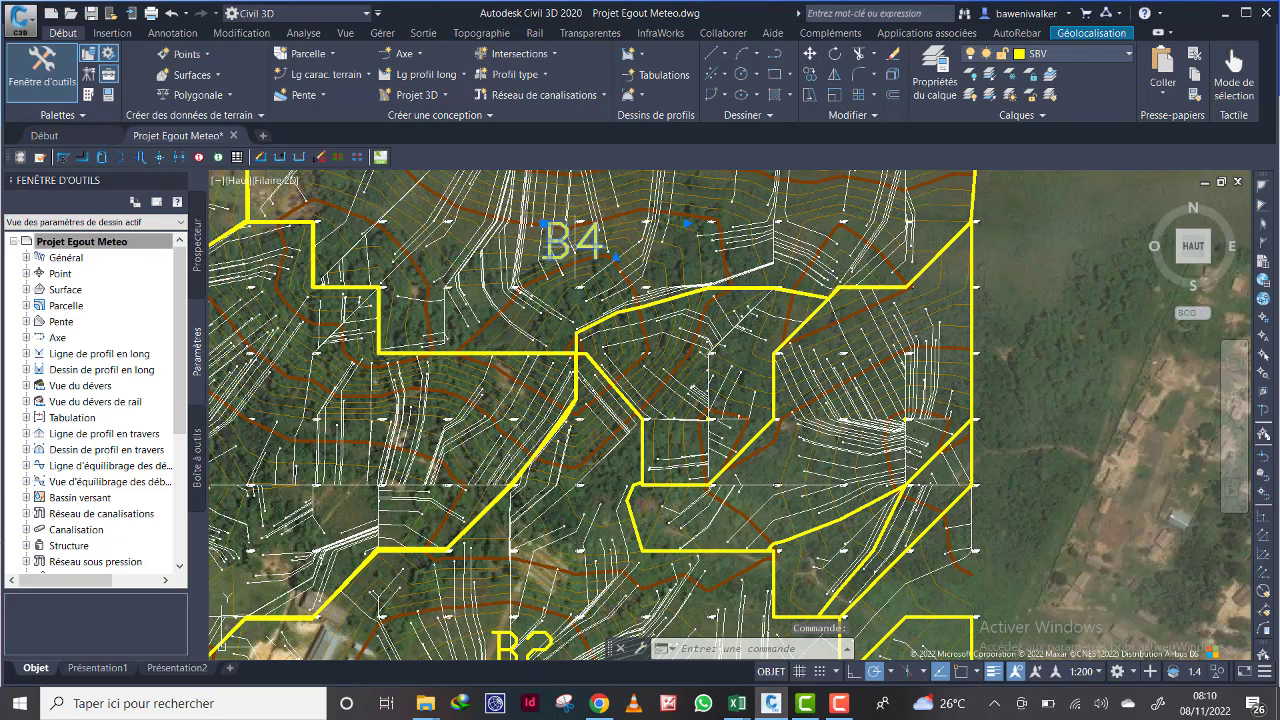
{"action": "left_click", "coordinate": [810, 74]}
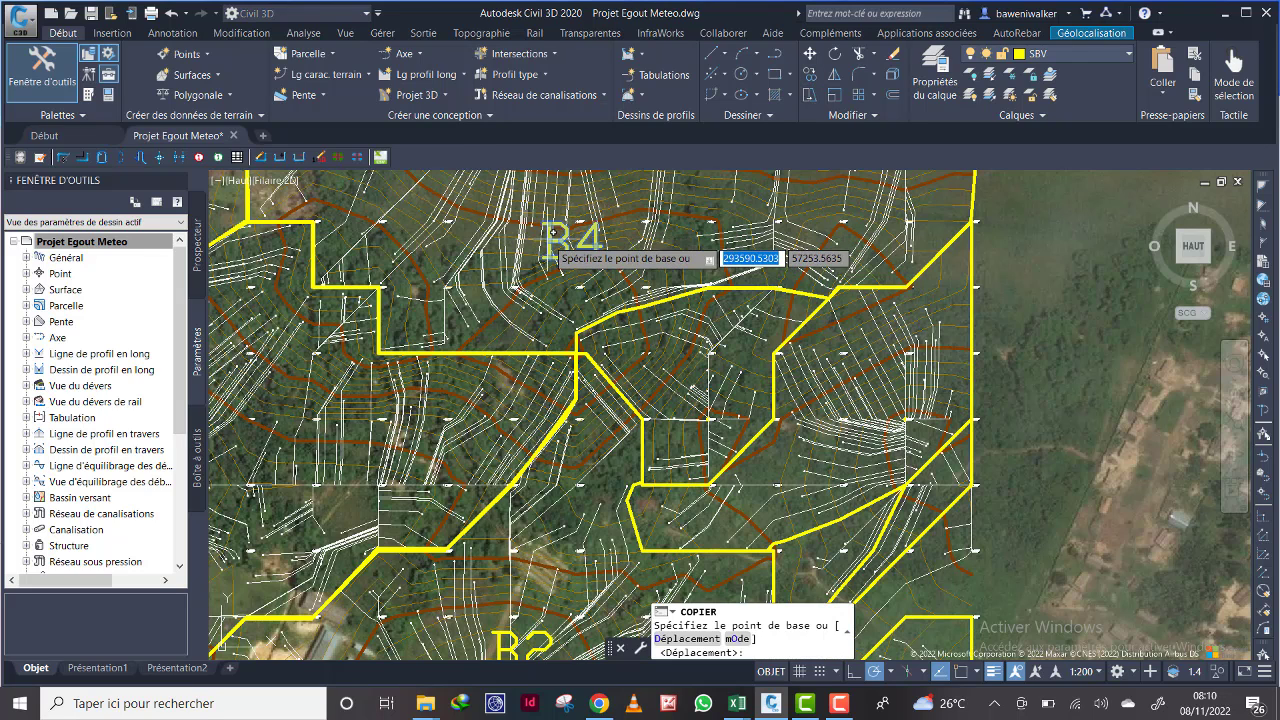
{"action": "left_click", "coordinate": [546, 224]}
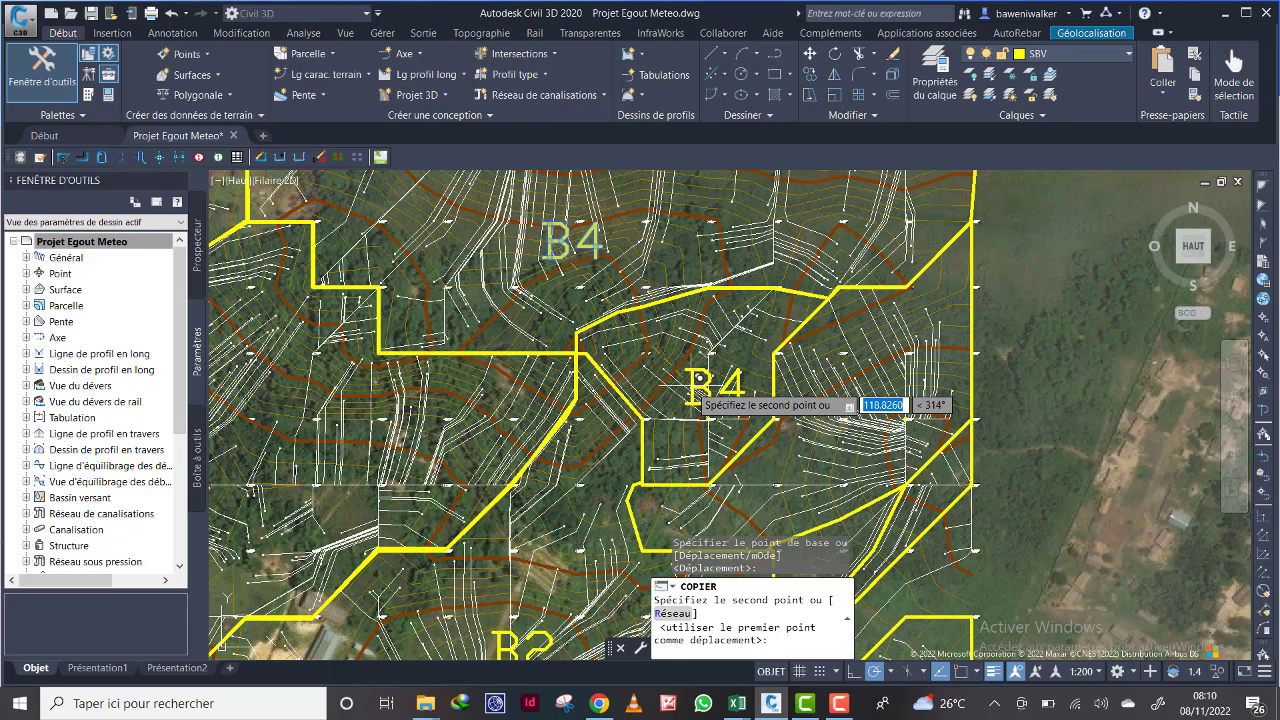
{"action": "left_click", "coordinate": [693, 378]}
{"action": "key", "text": "Escape"}
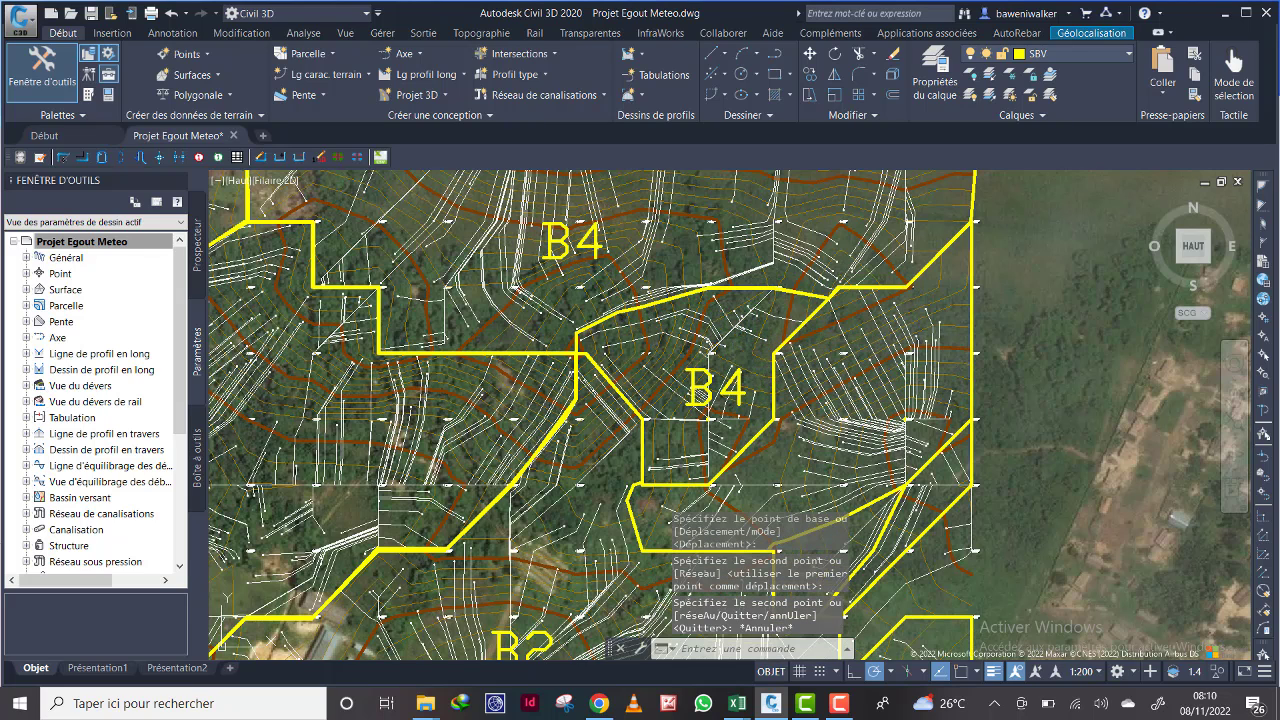
Step: Change the copied label in the small sub-basin beneath B4 to B5
{"action": "double_click", "coordinate": [741, 387]}
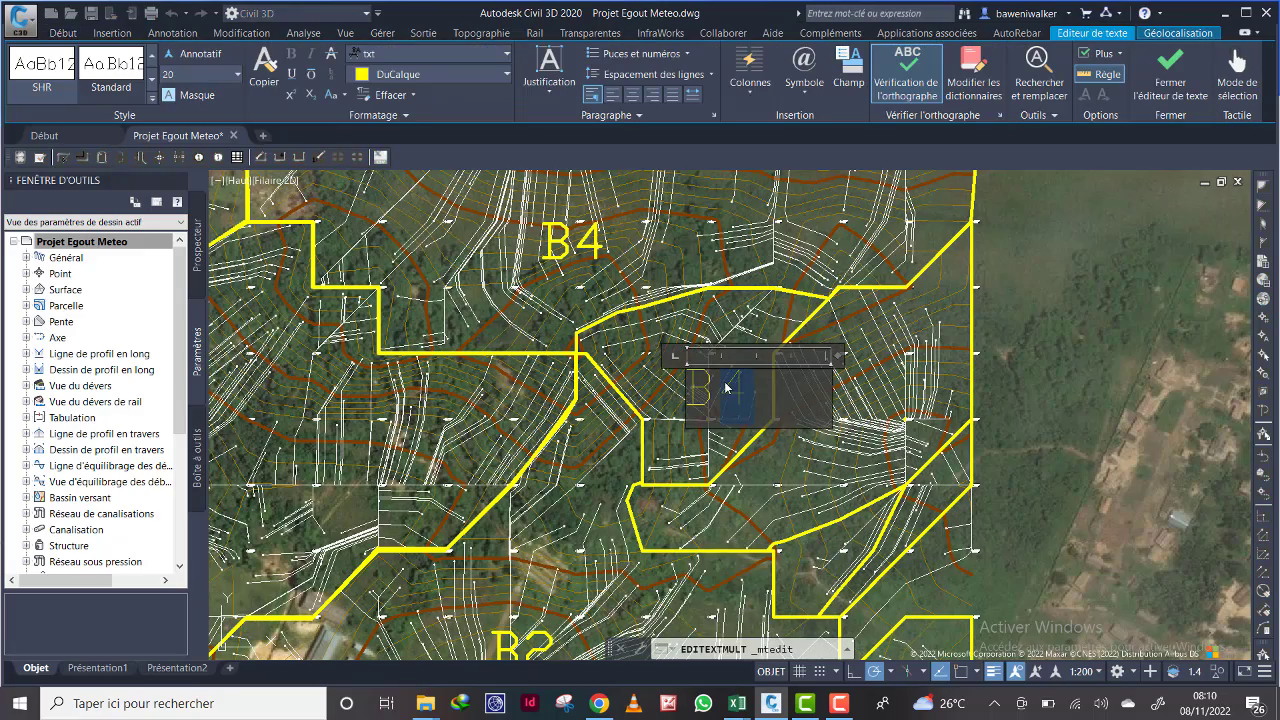
{"action": "left_click", "coordinate": [768, 338]}
{"action": "scroll", "coordinate": [788, 340], "scroll_direction": "down", "scroll_amount": 5}
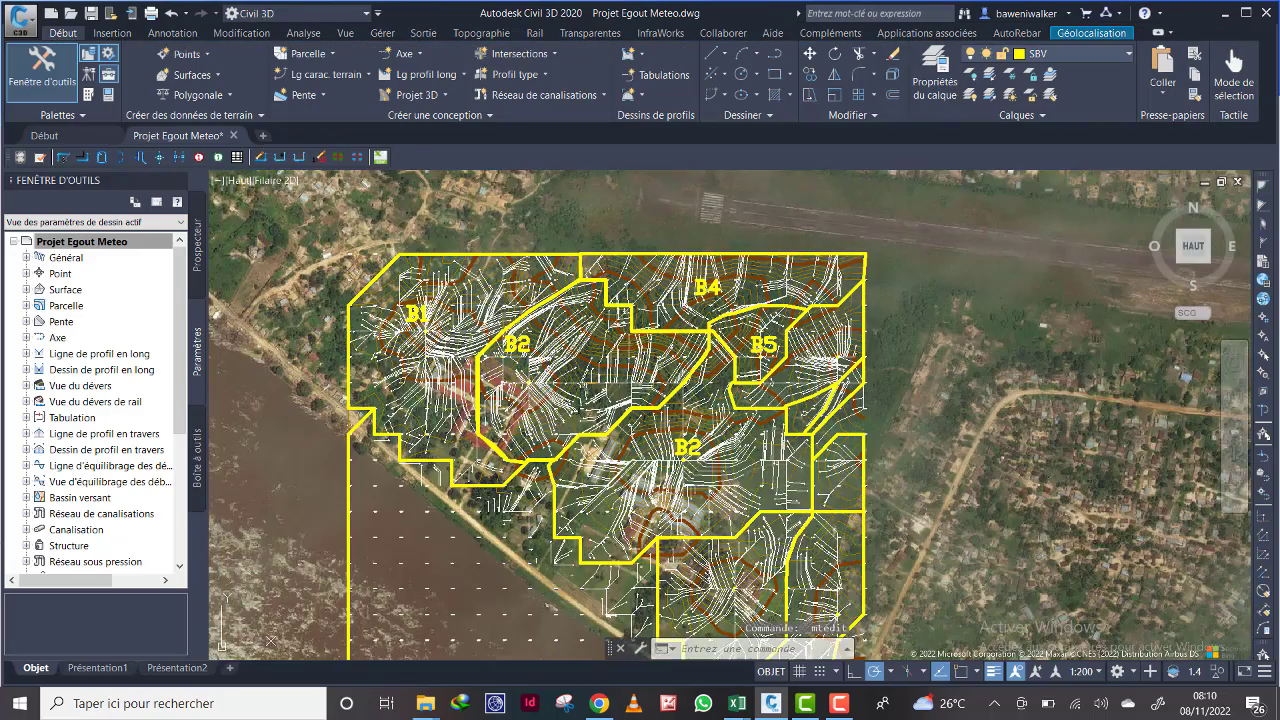
Step: Start a polyline on the eastern border at B4's southeast corner and trace B4's southern edge down to B5's eastern side
{"action": "middle_click_drag", "start_coordinate": [788, 339], "coordinate": [780, 332]}
{"action": "scroll", "coordinate": [798, 320], "scroll_direction": "up", "scroll_amount": 2}
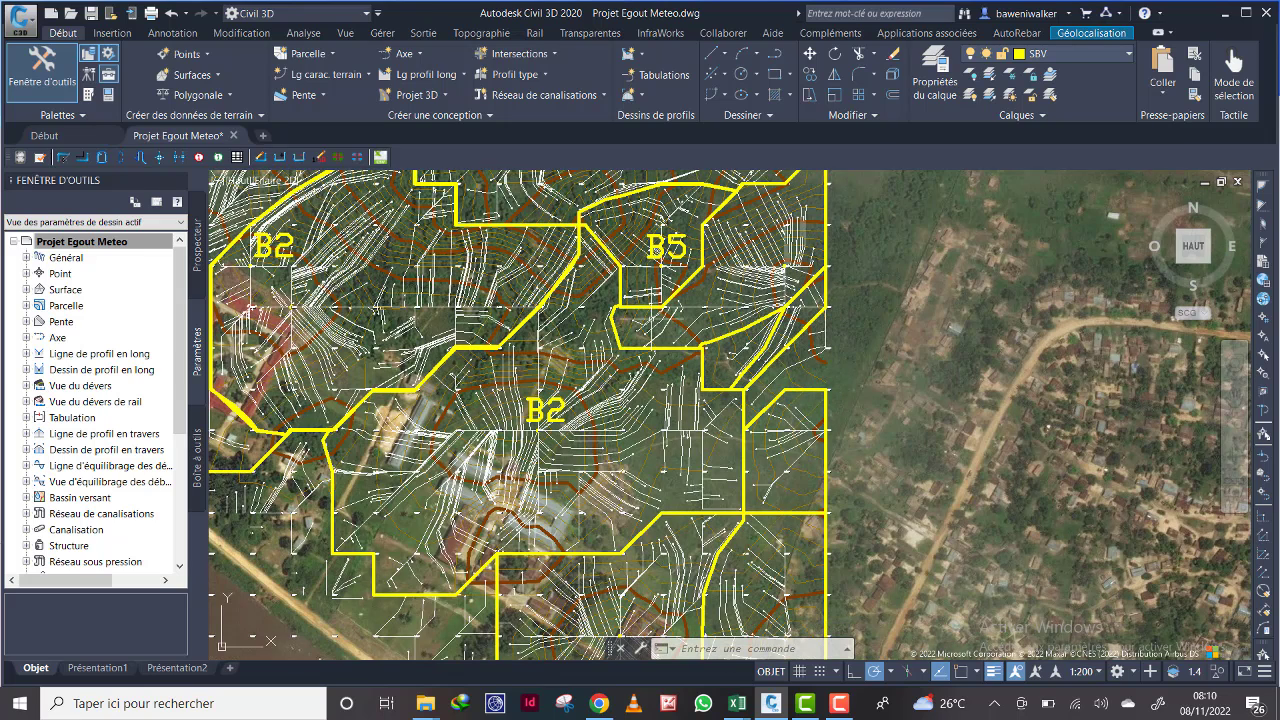
{"action": "scroll", "coordinate": [745, 295], "scroll_direction": "down", "scroll_amount": 2}
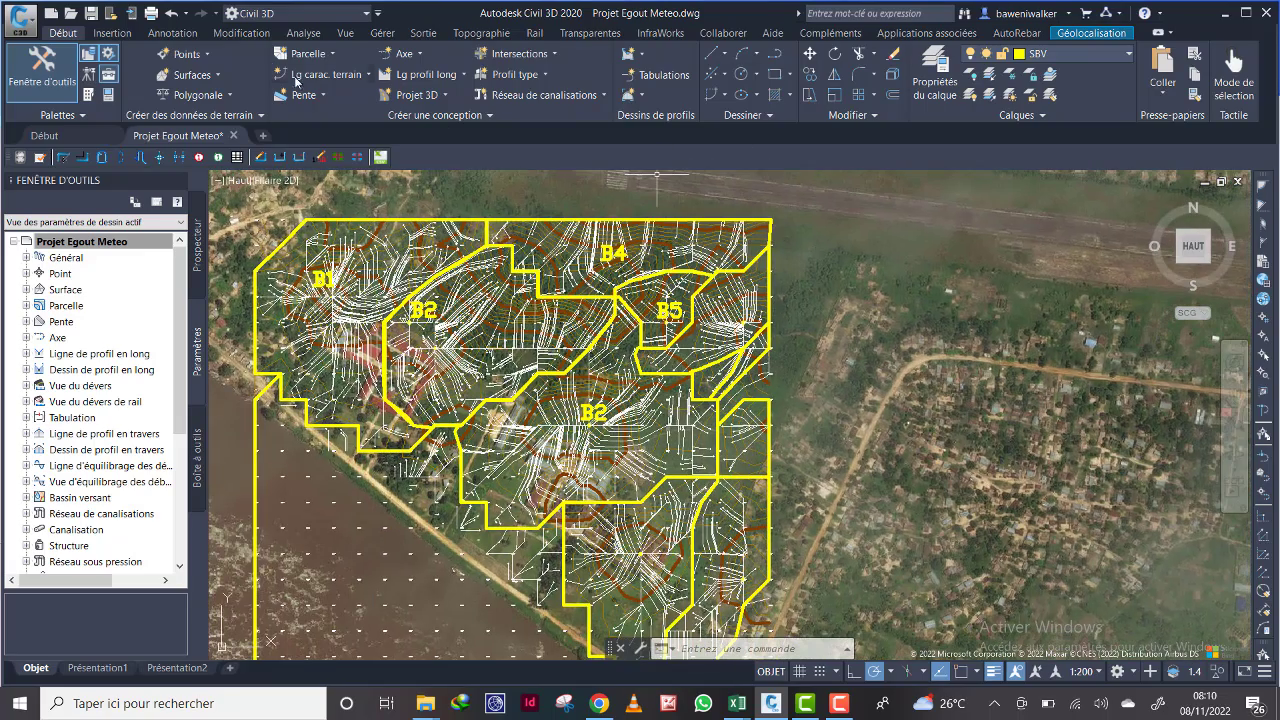
{"action": "left_click", "coordinate": [745, 54]}
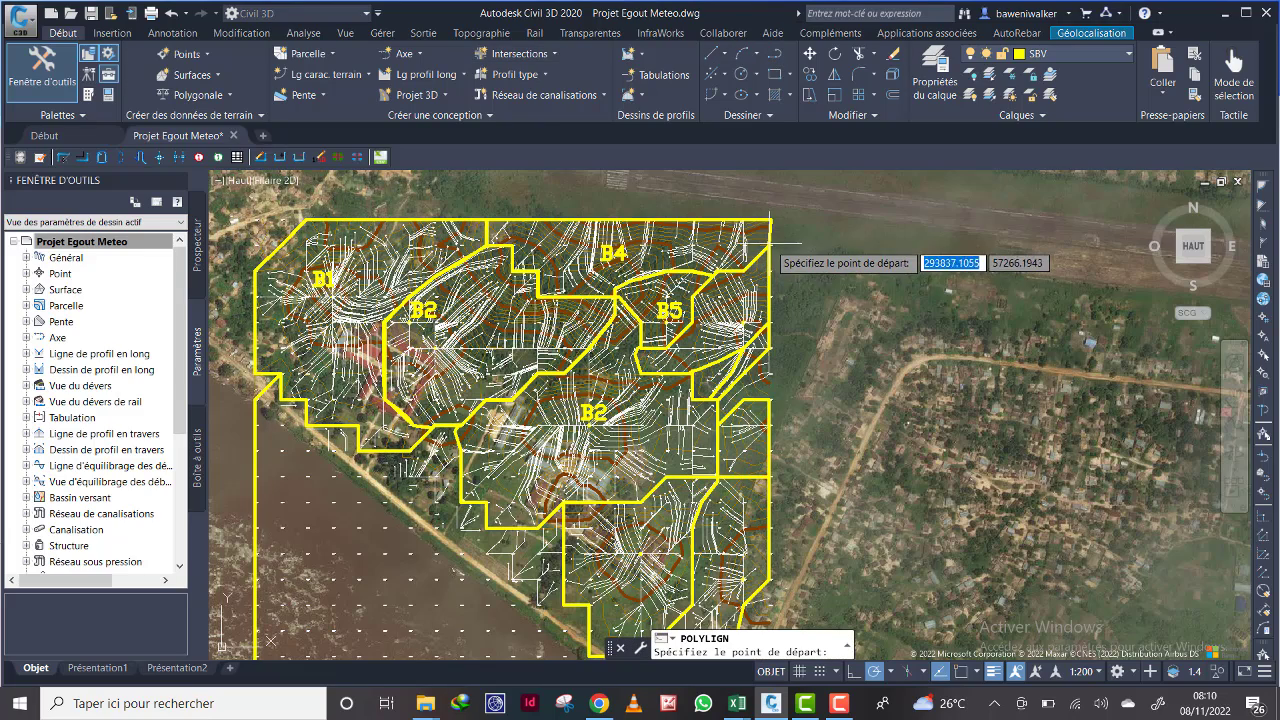
{"action": "scroll", "coordinate": [770, 243], "scroll_direction": "up", "scroll_amount": 2}
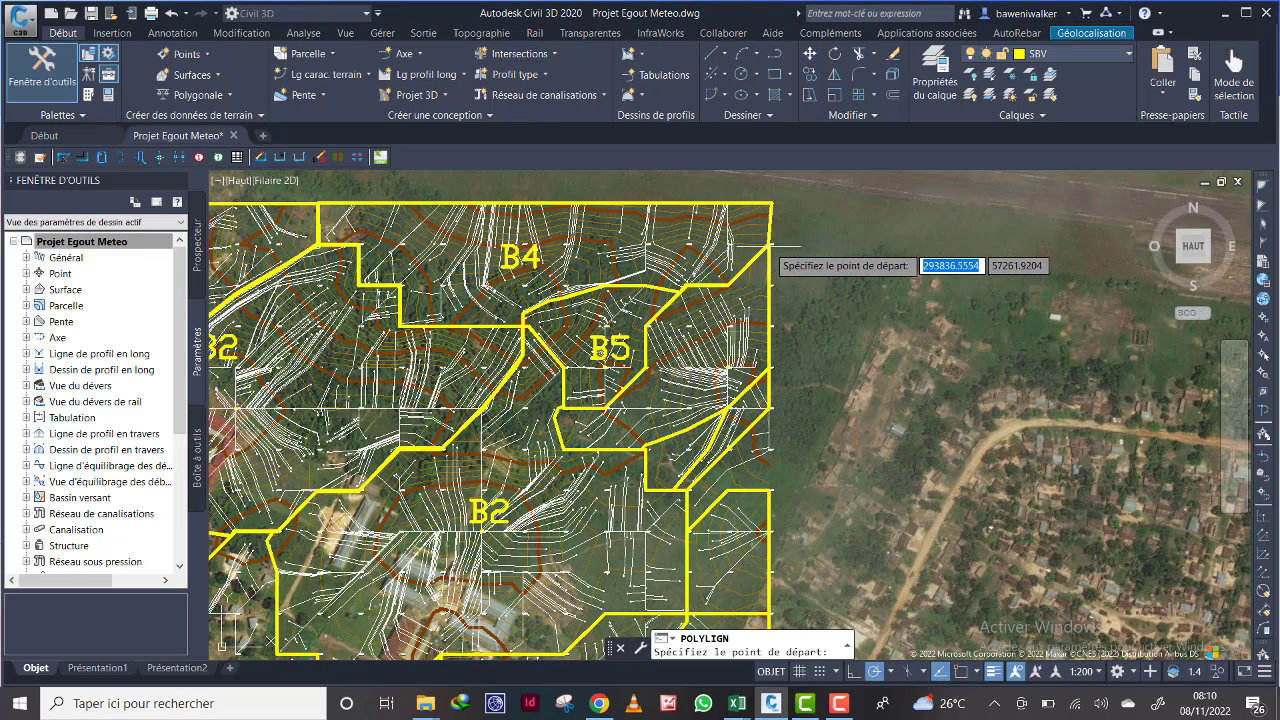
{"action": "left_click", "coordinate": [770, 243]}
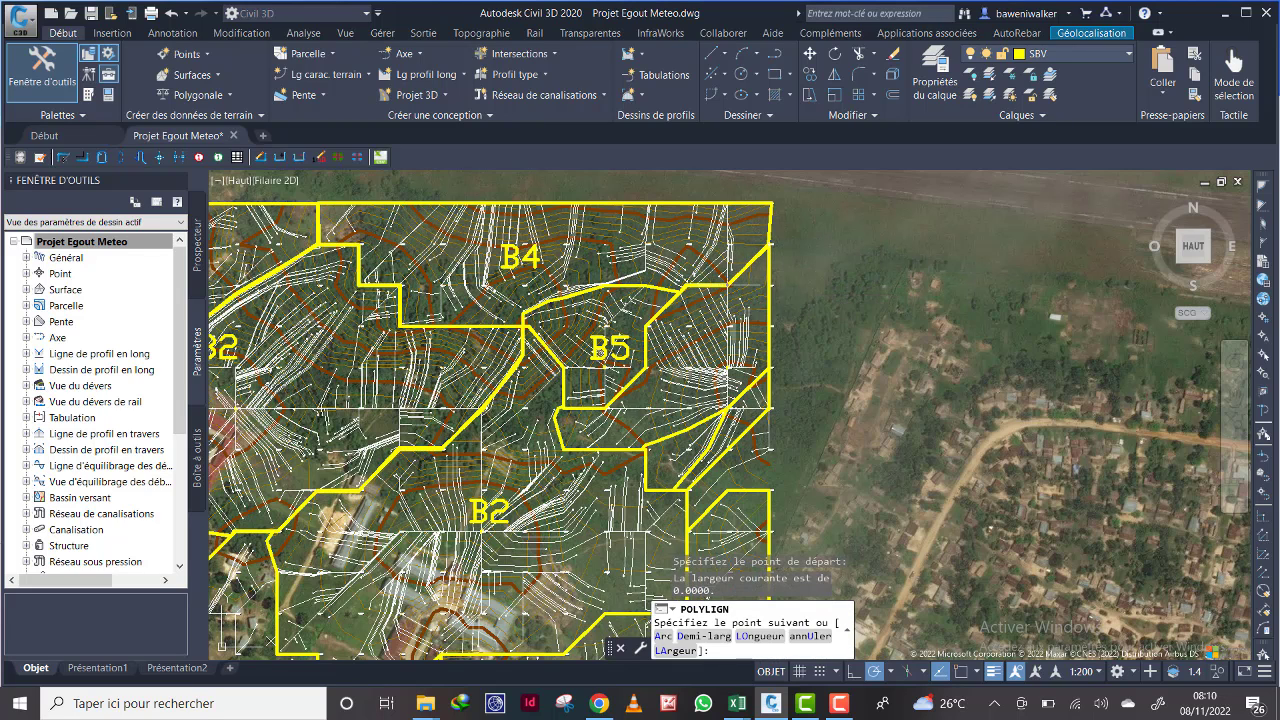
{"action": "left_click", "coordinate": [728, 285]}
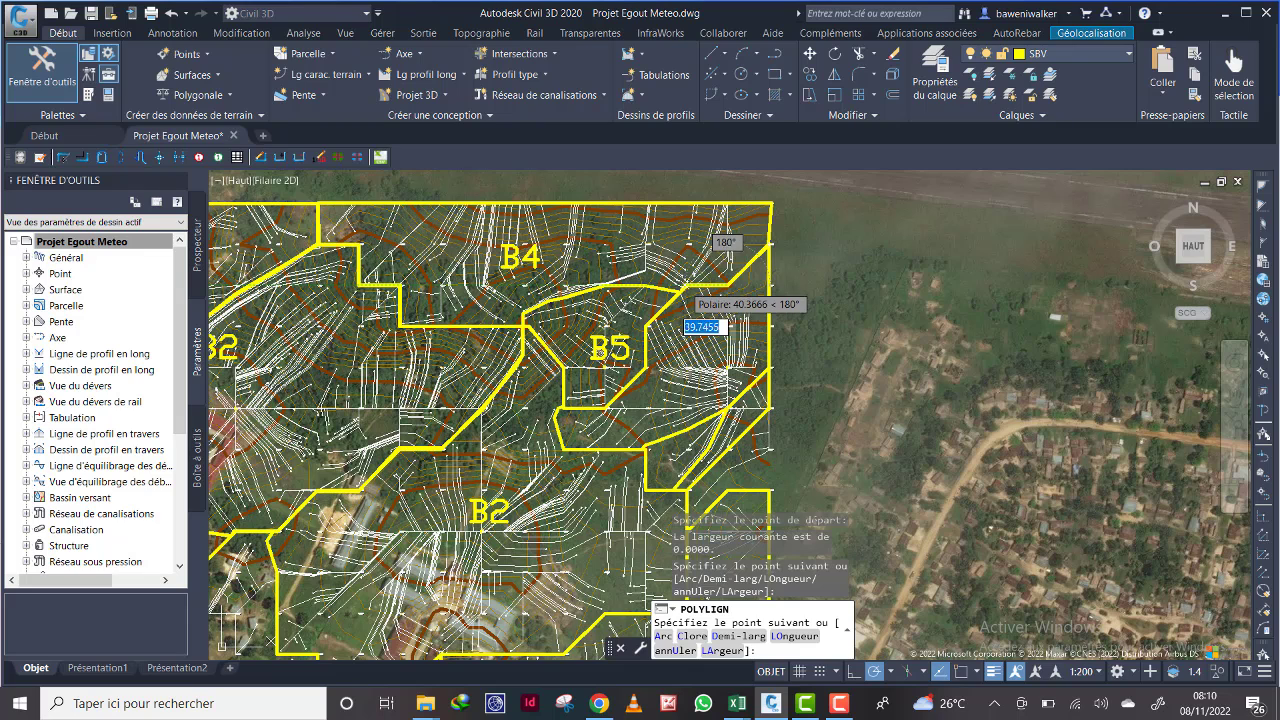
{"action": "left_click", "coordinate": [686, 286]}
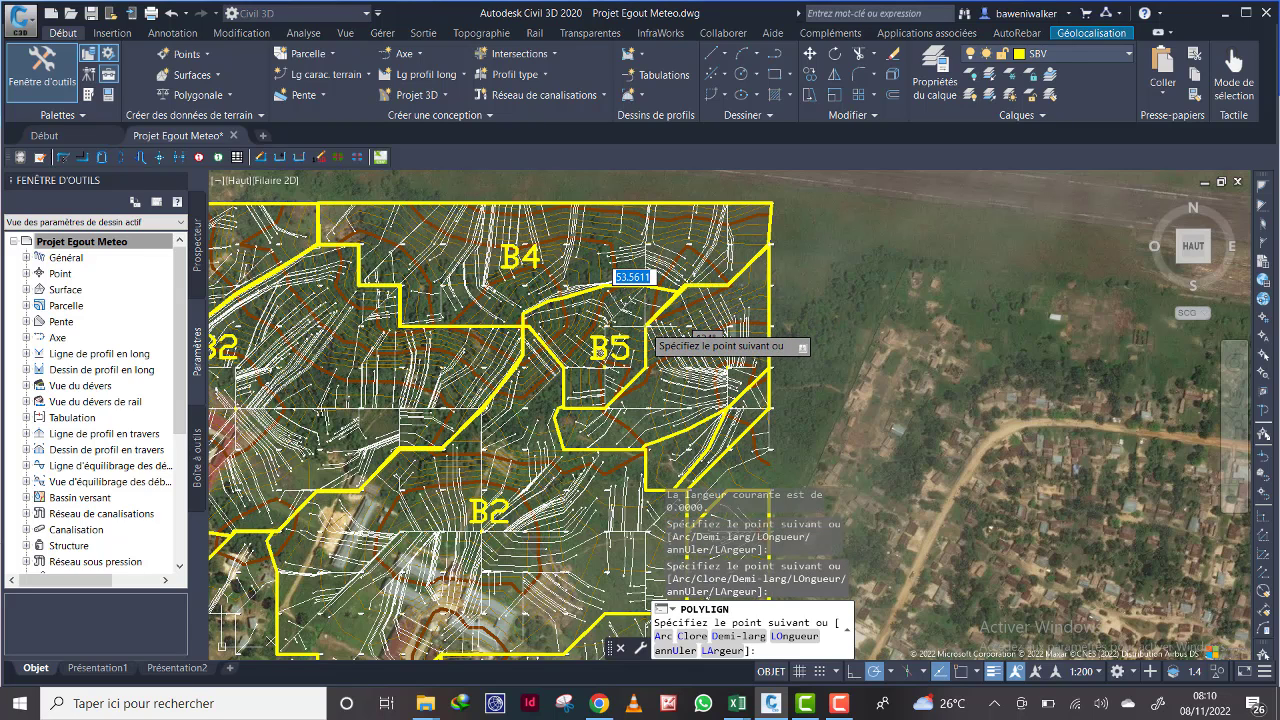
{"action": "left_click", "coordinate": [648, 325]}
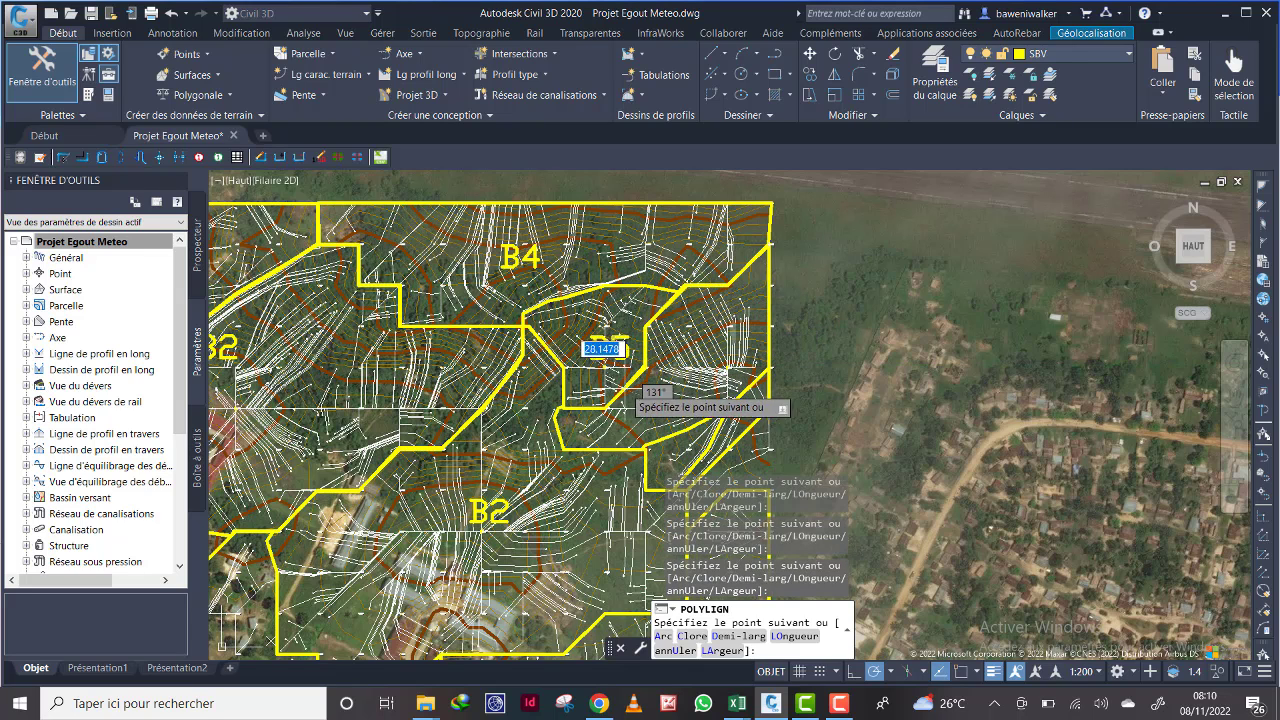
Step: Continue the polyline around B5's southern edge and down to the lower-west corner of the area beneath B5
{"action": "left_click", "coordinate": [636, 408]}
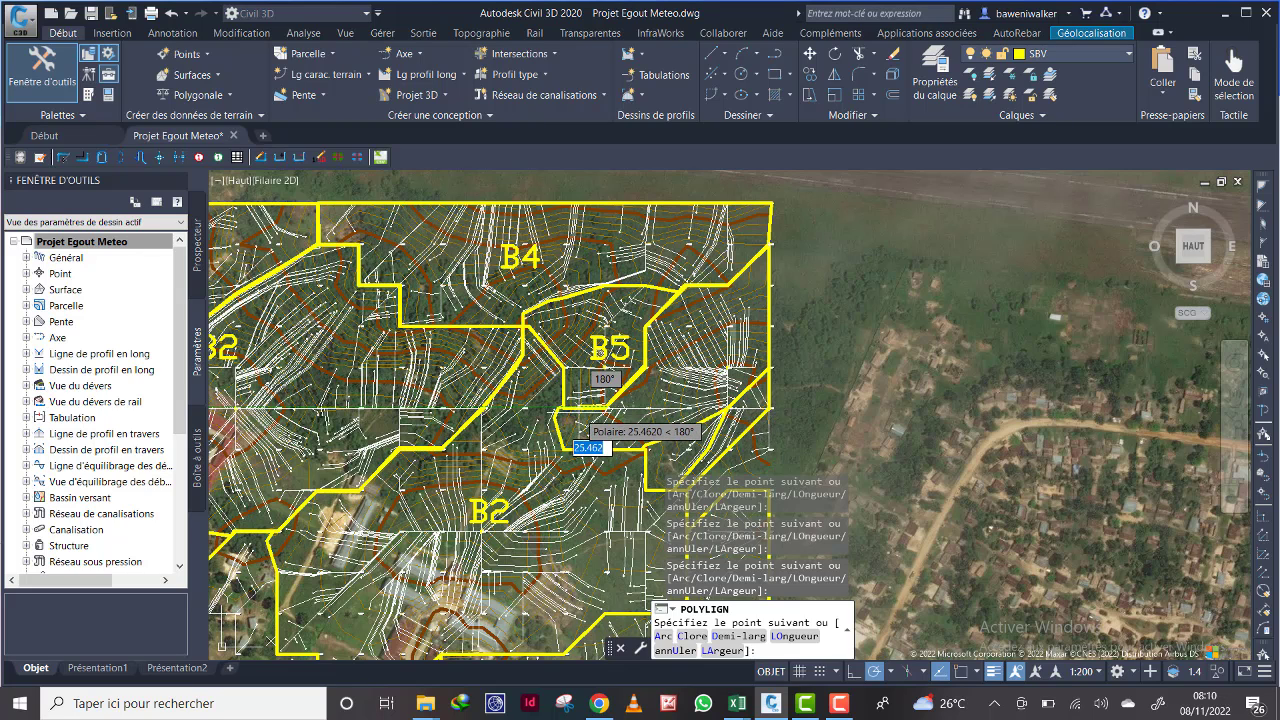
{"action": "left_click", "coordinate": [558, 409]}
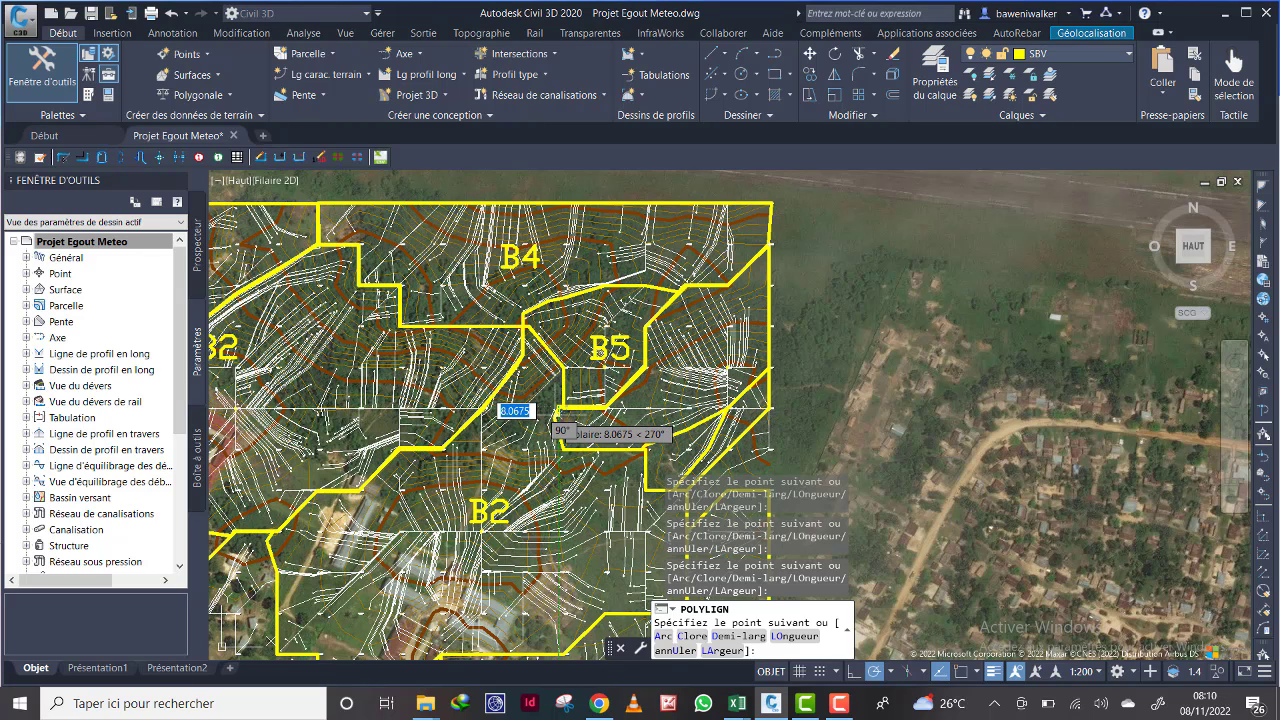
{"action": "scroll", "coordinate": [548, 420], "scroll_direction": "up", "scroll_amount": 3}
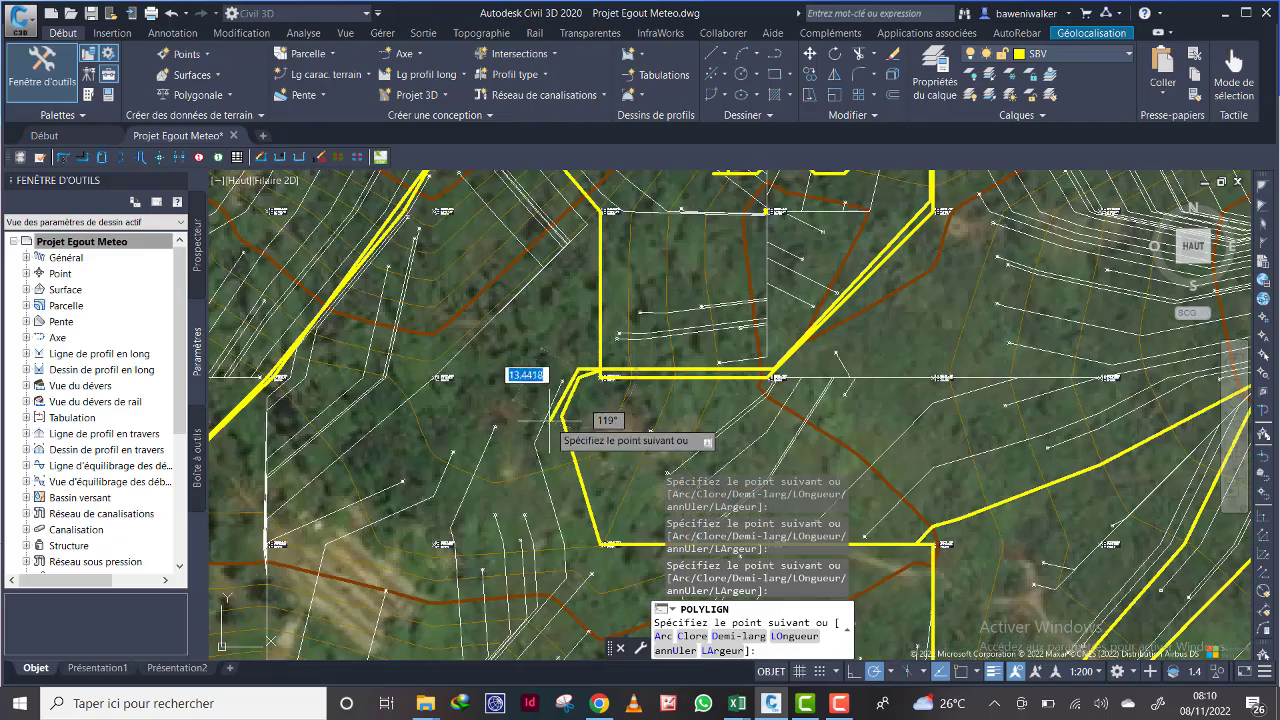
{"action": "left_click", "coordinate": [563, 415]}
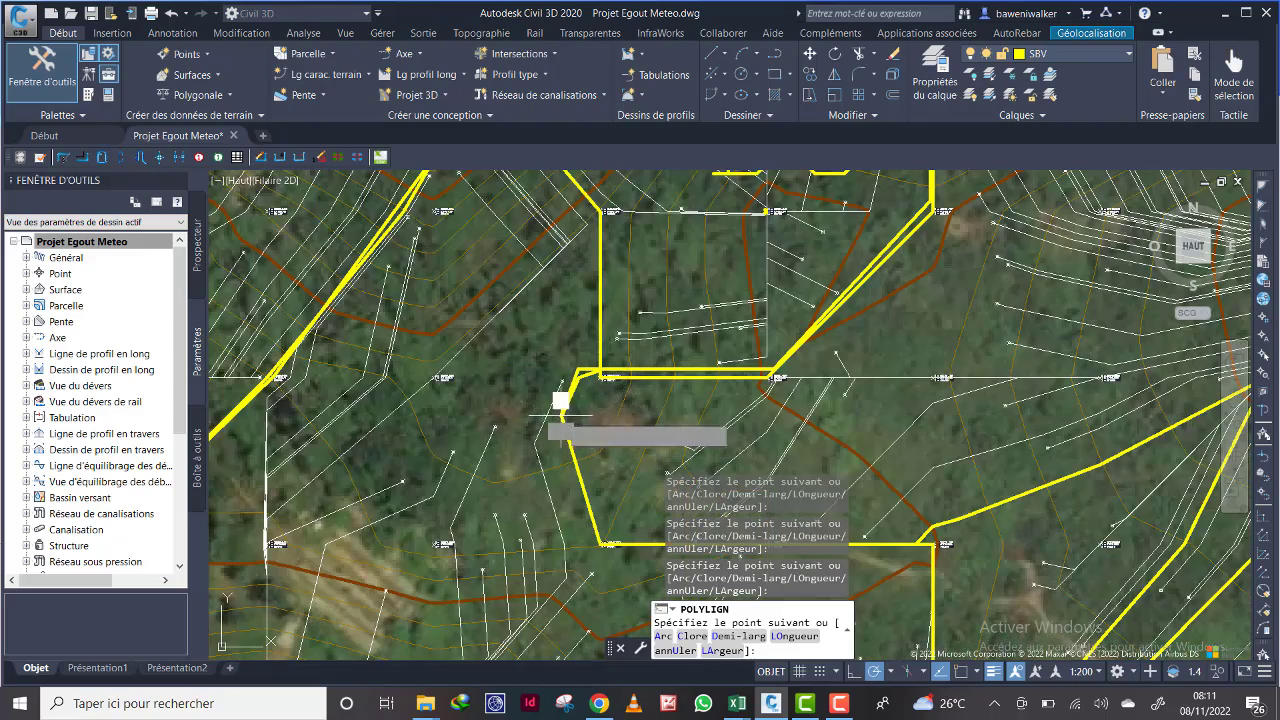
{"action": "left_click", "coordinate": [601, 547]}
Step: Extend the polyline along the stepped boundary northeast of the southern B2 to the eastern border, and close it
{"action": "scroll", "coordinate": [650, 493], "scroll_direction": "down", "scroll_amount": 2}
{"action": "middle_click_drag", "start_coordinate": [650, 493], "coordinate": [551, 314]}
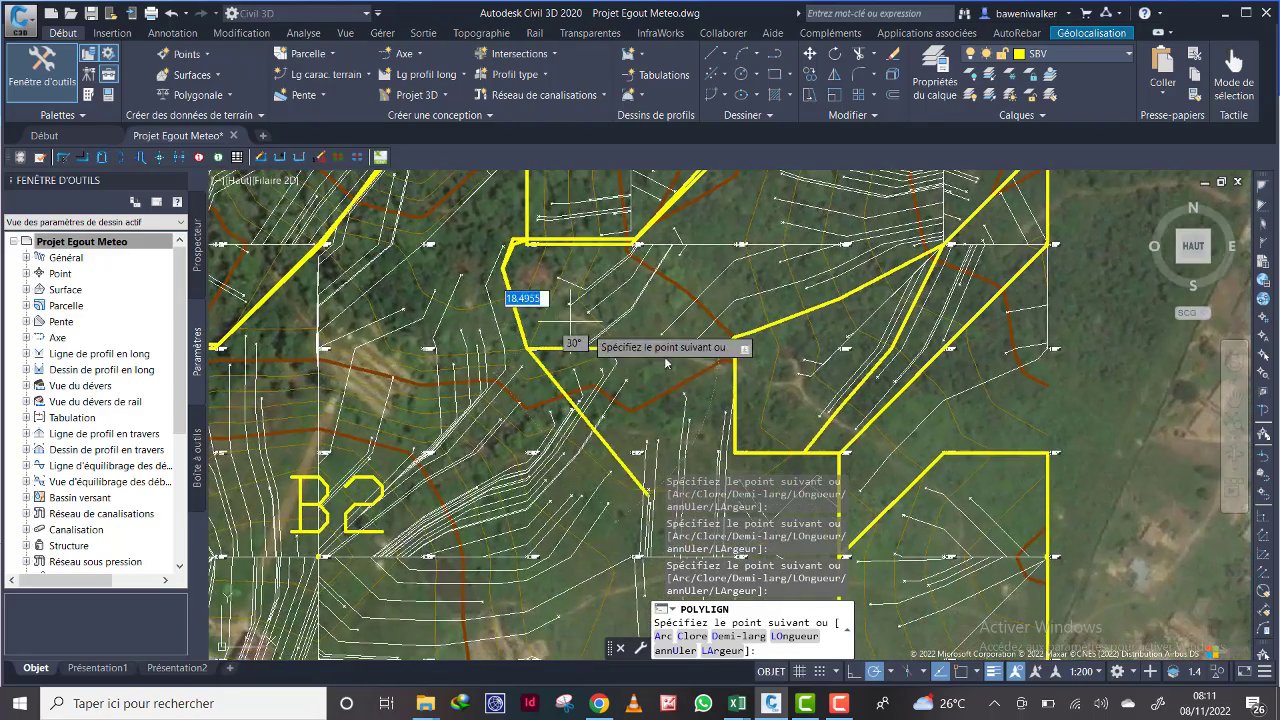
{"action": "scroll", "coordinate": [736, 345], "scroll_direction": "down", "scroll_amount": 3}
{"action": "scroll", "coordinate": [736, 345], "scroll_direction": "up", "scroll_amount": 2}
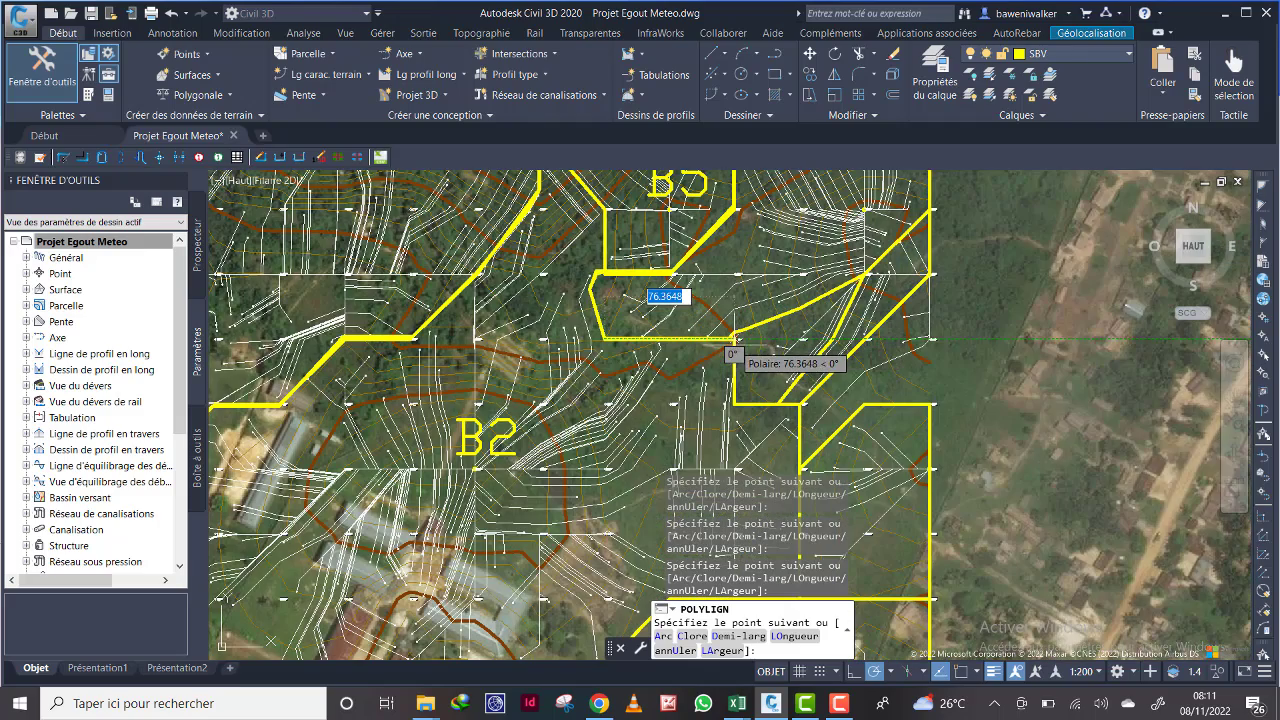
{"action": "left_click", "coordinate": [736, 338]}
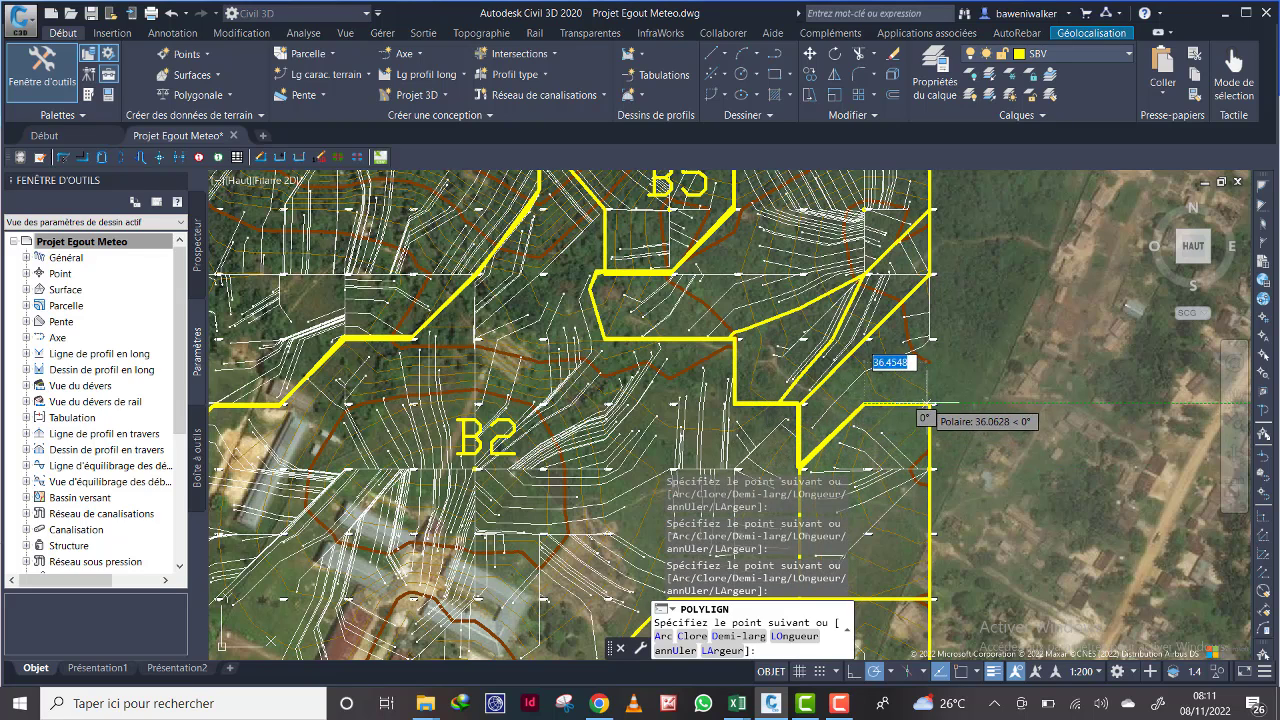
{"action": "scroll", "coordinate": [910, 420], "scroll_direction": "down", "scroll_amount": 4}
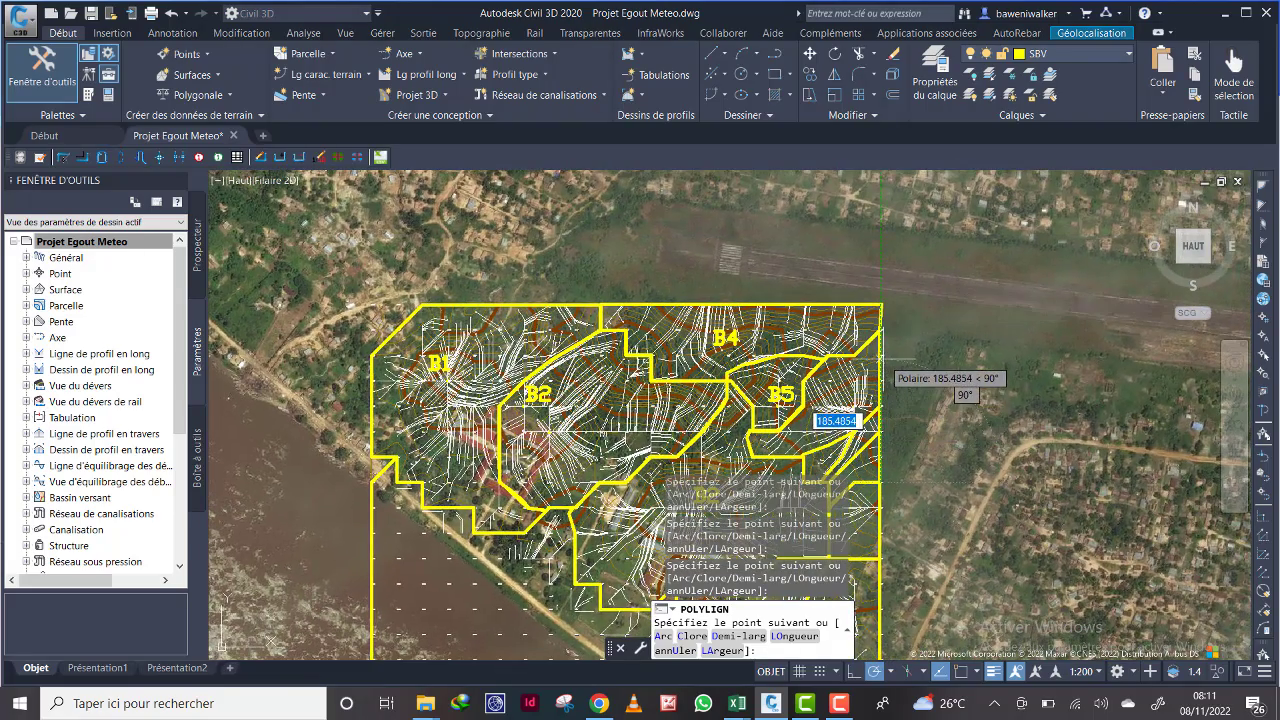
{"action": "right_click", "coordinate": [881, 358]}
{"action": "left_click", "coordinate": [900, 430]}
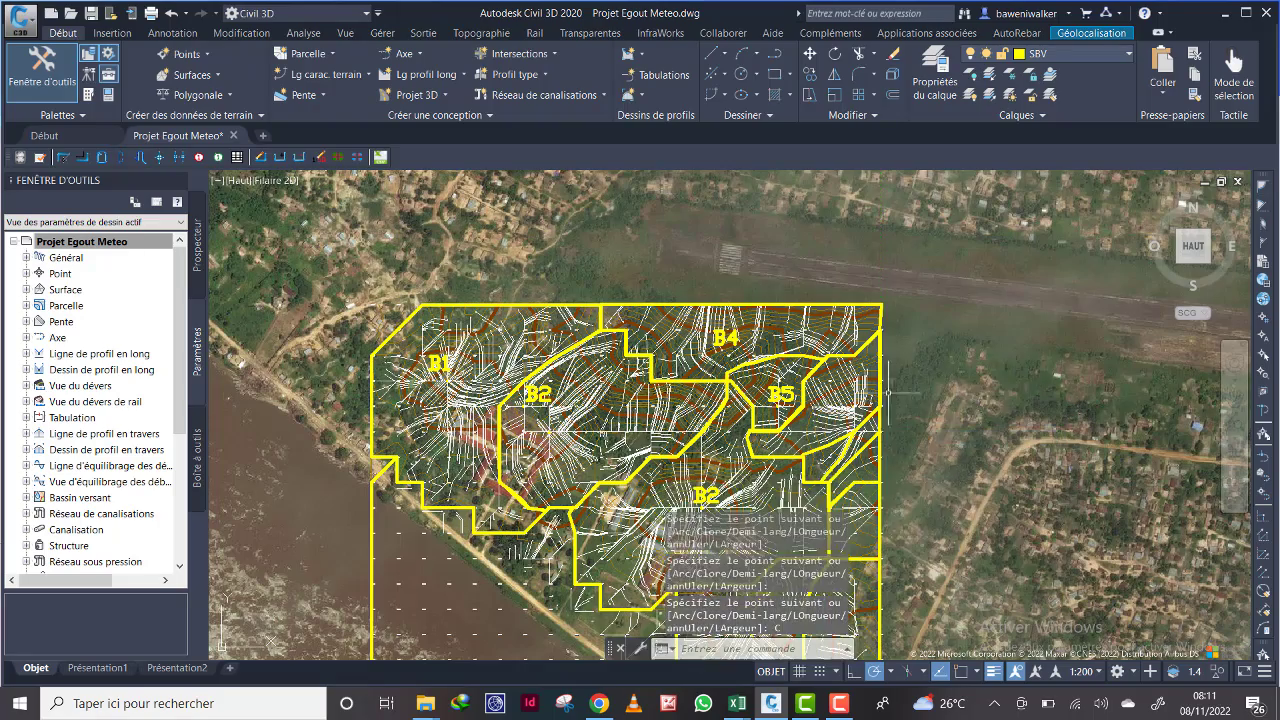
Step: Erase the two old sub-basin outlines that lie inside the new closed outline east of B5
{"action": "middle_click_drag", "start_coordinate": [888, 393], "coordinate": [834, 289]}
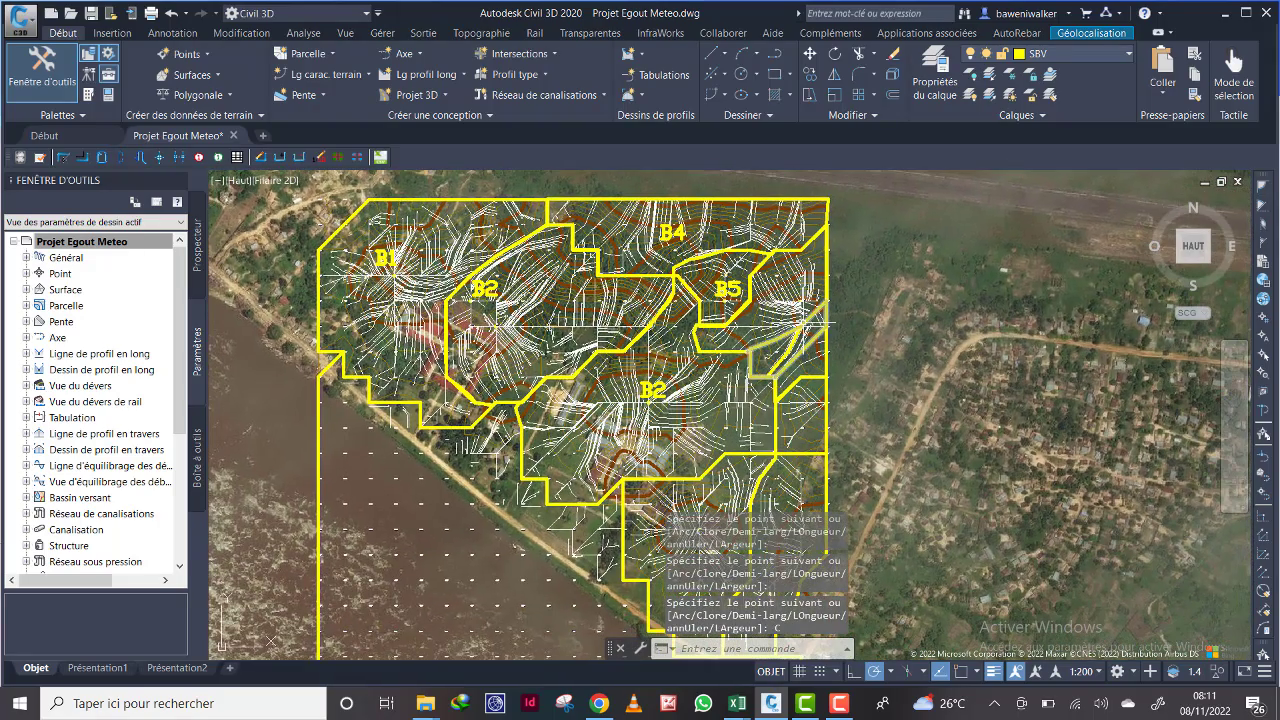
{"action": "left_click", "coordinate": [808, 320]}
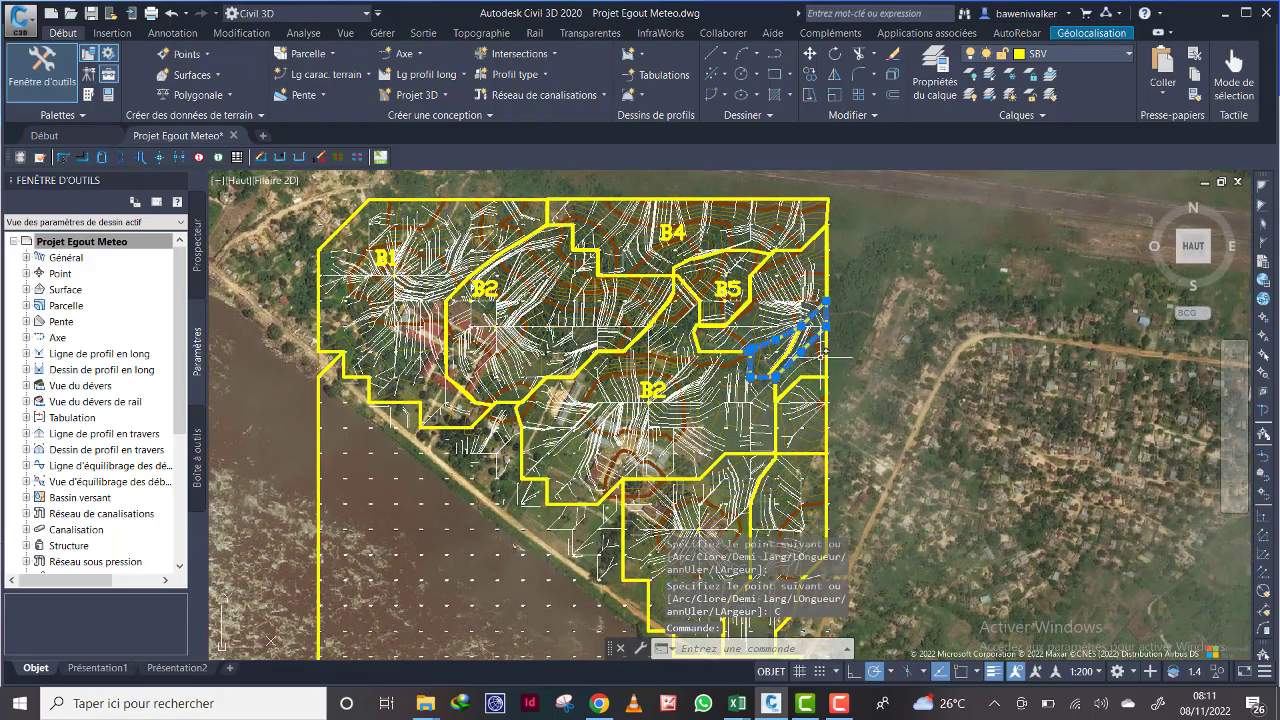
{"action": "key", "text": "Delete"}
{"action": "left_click", "coordinate": [800, 318]}
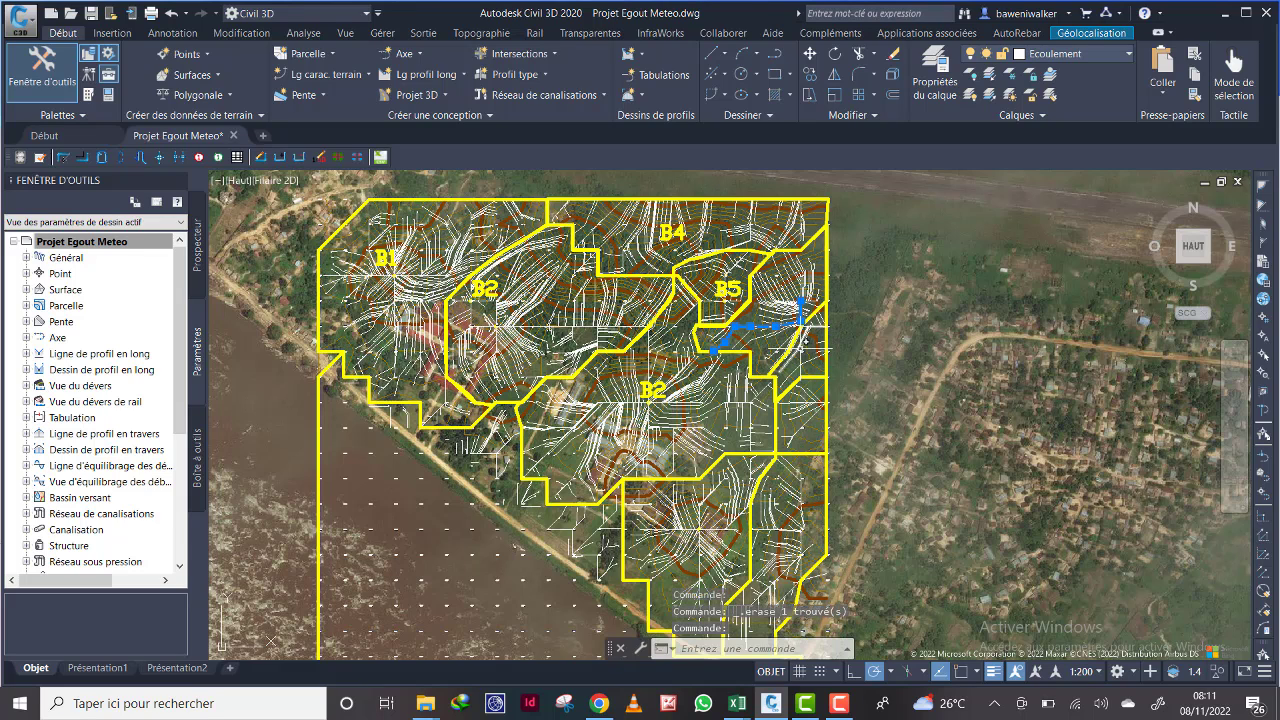
{"action": "key", "text": "Escape"}
{"action": "left_click", "coordinate": [815, 336]}
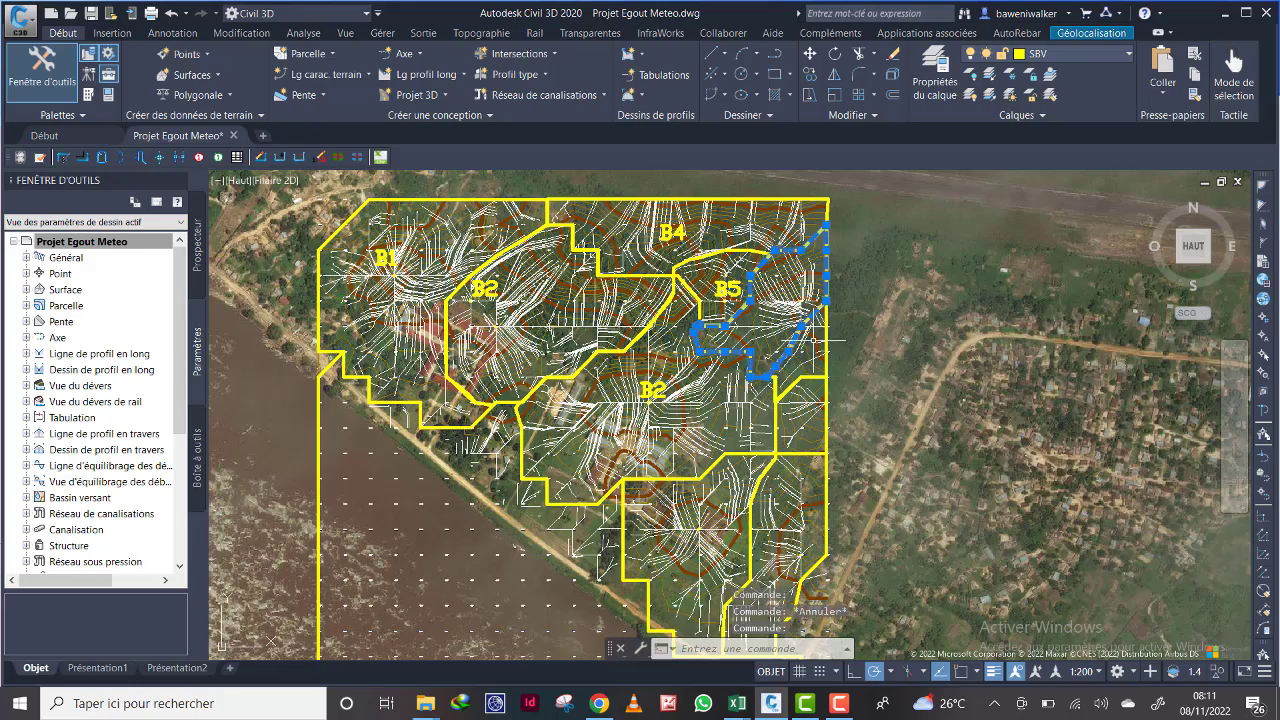
{"action": "key", "text": "Delete"}
Step: Copy the B5 label east into the newly outlined sub-basin along the eastern border
{"action": "scroll", "coordinate": [794, 320], "scroll_direction": "up", "scroll_amount": 2}
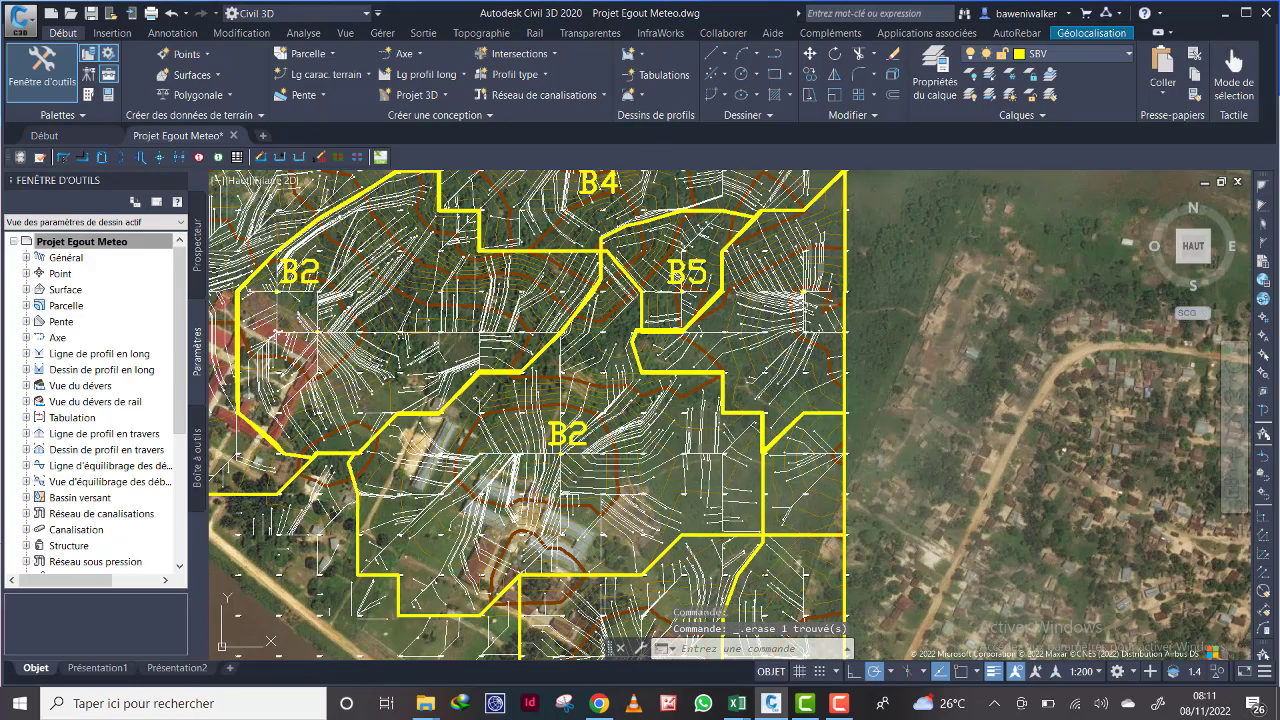
{"action": "middle_click_drag", "start_coordinate": [770, 288], "coordinate": [700, 366]}
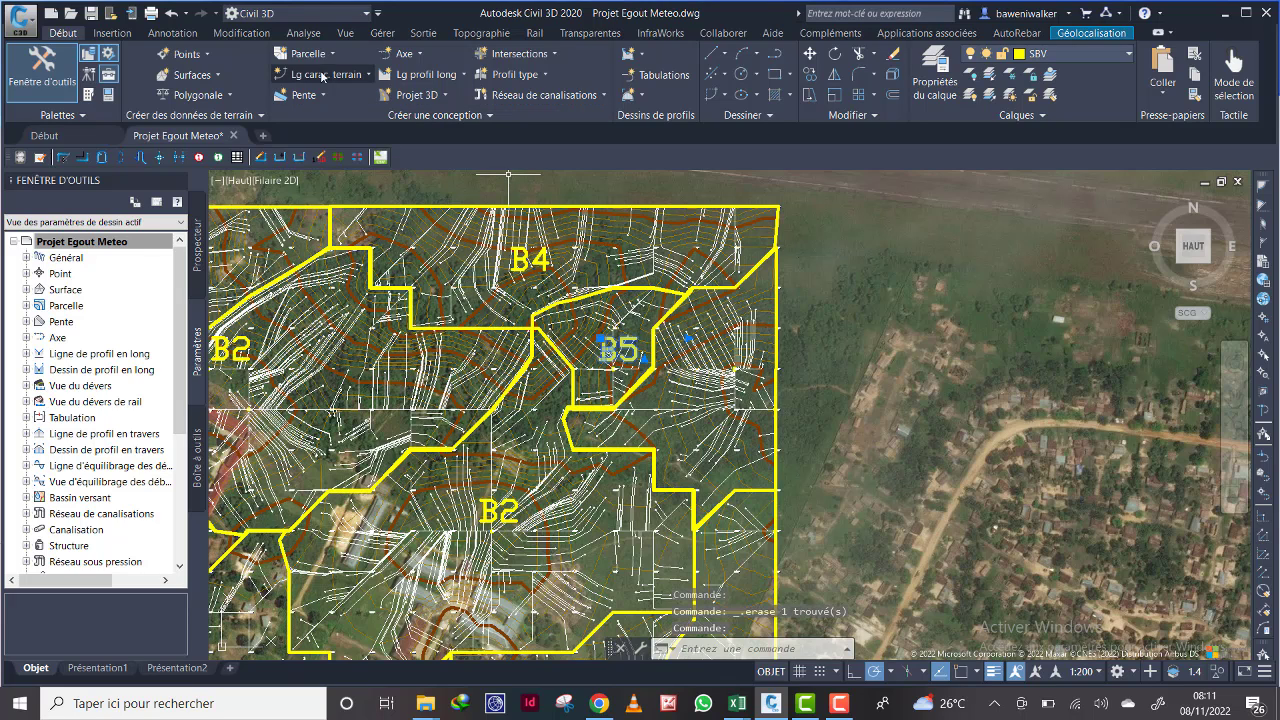
{"action": "left_click", "coordinate": [808, 76]}
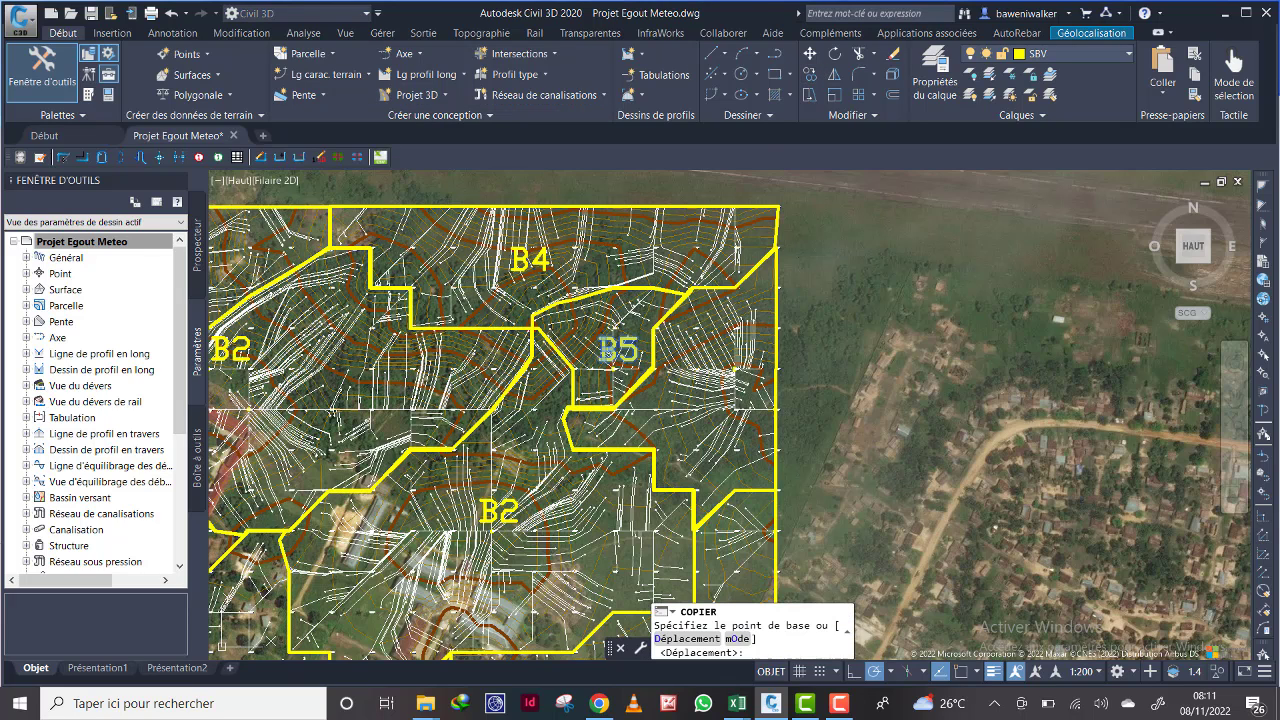
{"action": "left_click", "coordinate": [618, 351]}
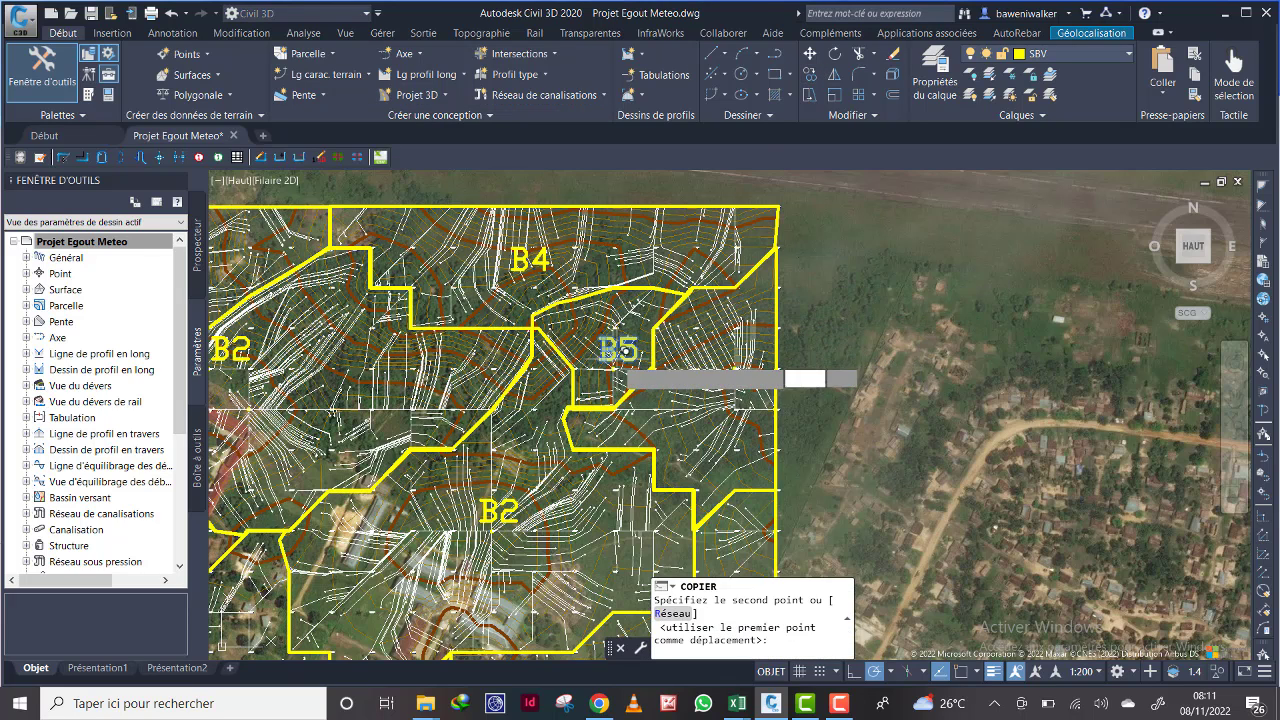
{"action": "left_click", "coordinate": [739, 351]}
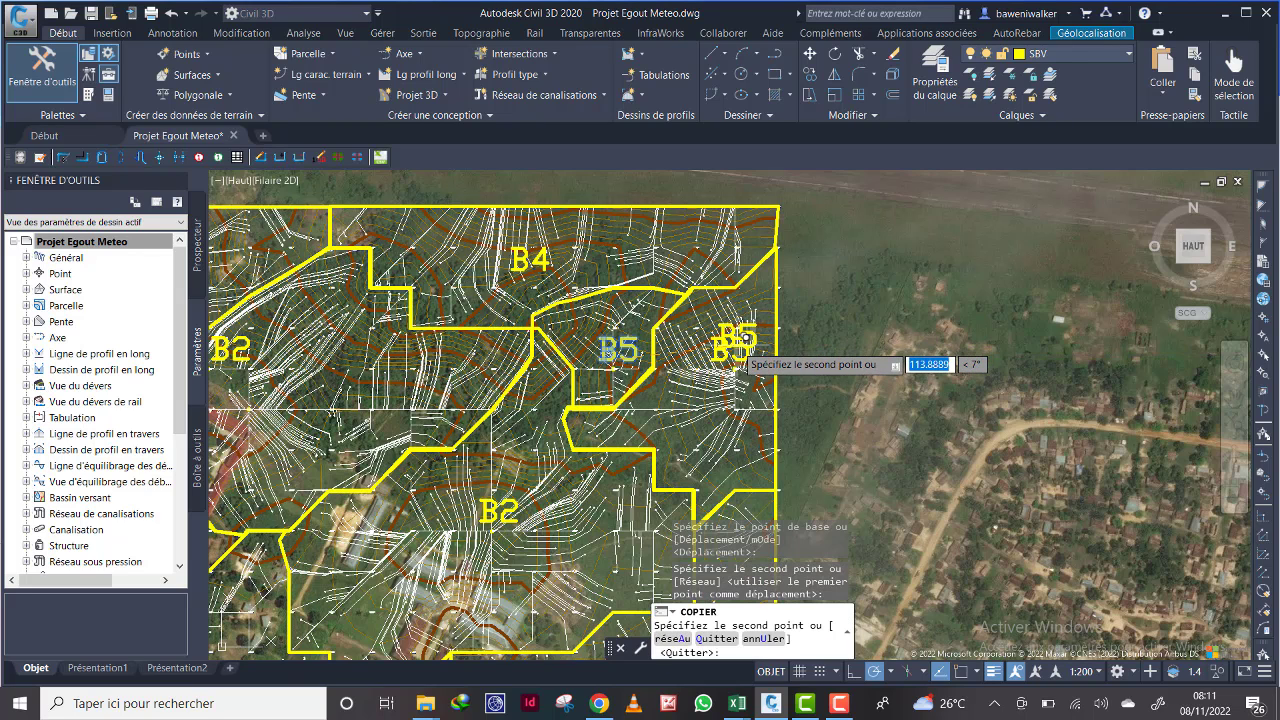
{"action": "key", "text": "Escape"}
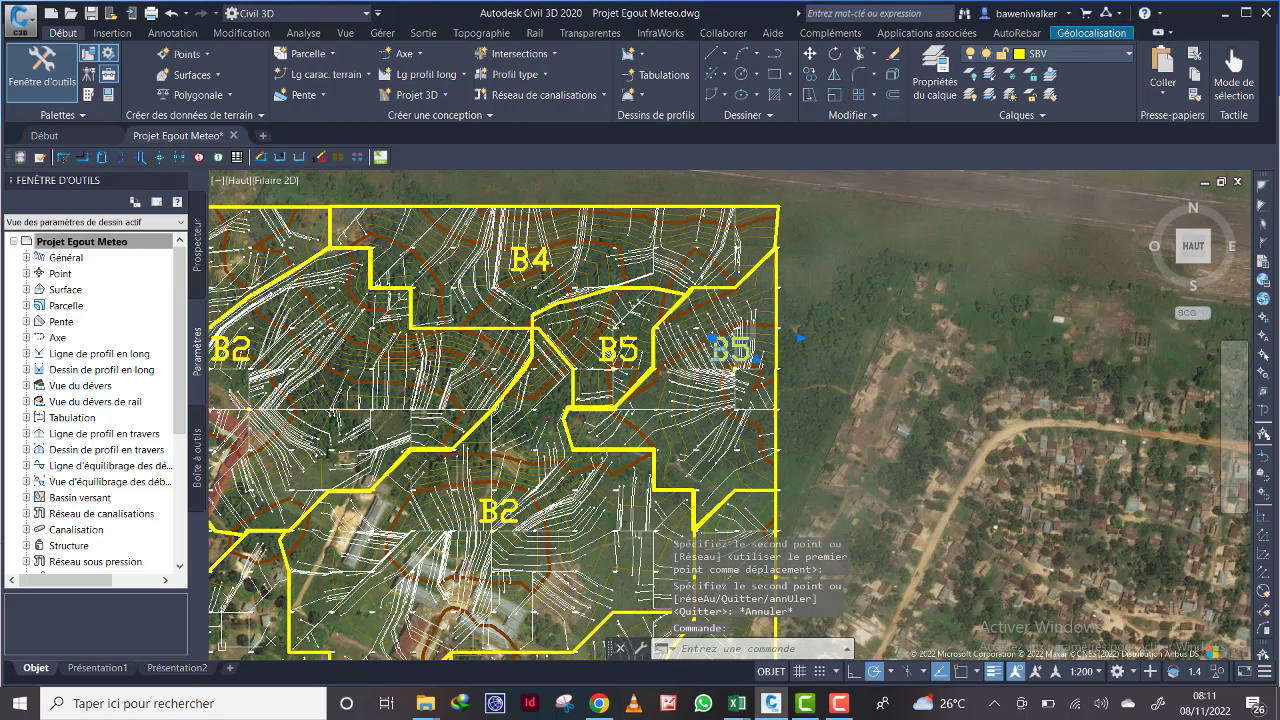
Step: Change the copied label in the sub-basin east of B5 to B6
{"action": "double_click", "coordinate": [735, 350]}
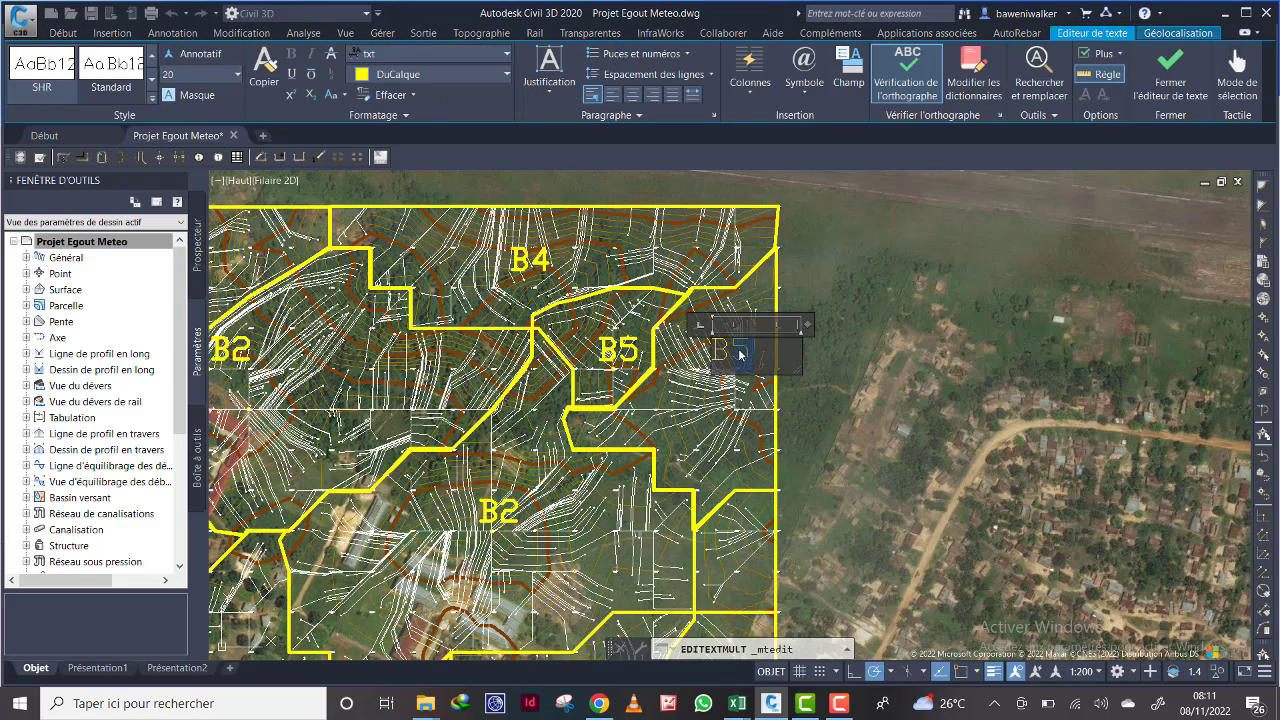
{"action": "left_click", "coordinate": [832, 361]}
{"action": "scroll", "coordinate": [800, 345], "scroll_direction": "down", "scroll_amount": 2}
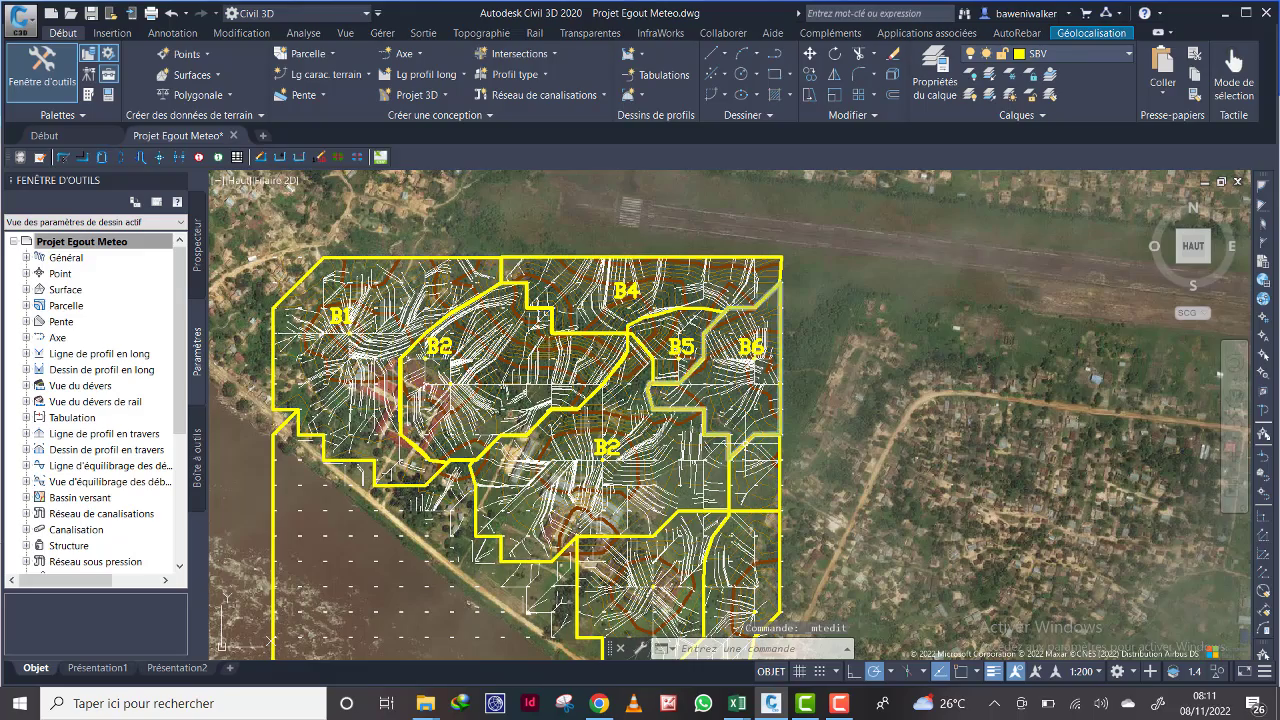
{"action": "mouse_move", "coordinate": [750, 400]}
{"action": "middle_mouse_down"}
{"action": "mouse_move", "coordinate": [732, 356]}
{"action": "mouse_move", "coordinate": [748, 297]}
{"action": "middle_mouse_up"}
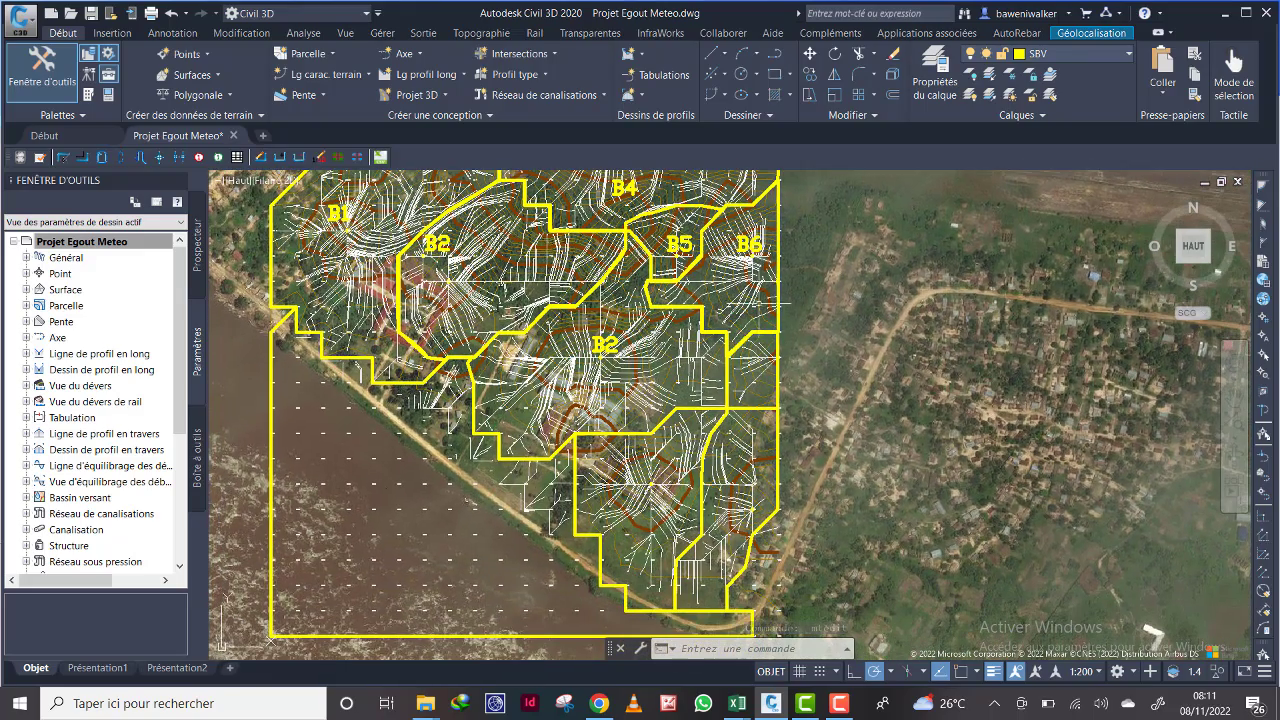
{"action": "scroll", "coordinate": [770, 288], "scroll_direction": "down", "scroll_amount": 3}
{"action": "scroll", "coordinate": [748, 345], "scroll_direction": "up", "scroll_amount": 3}
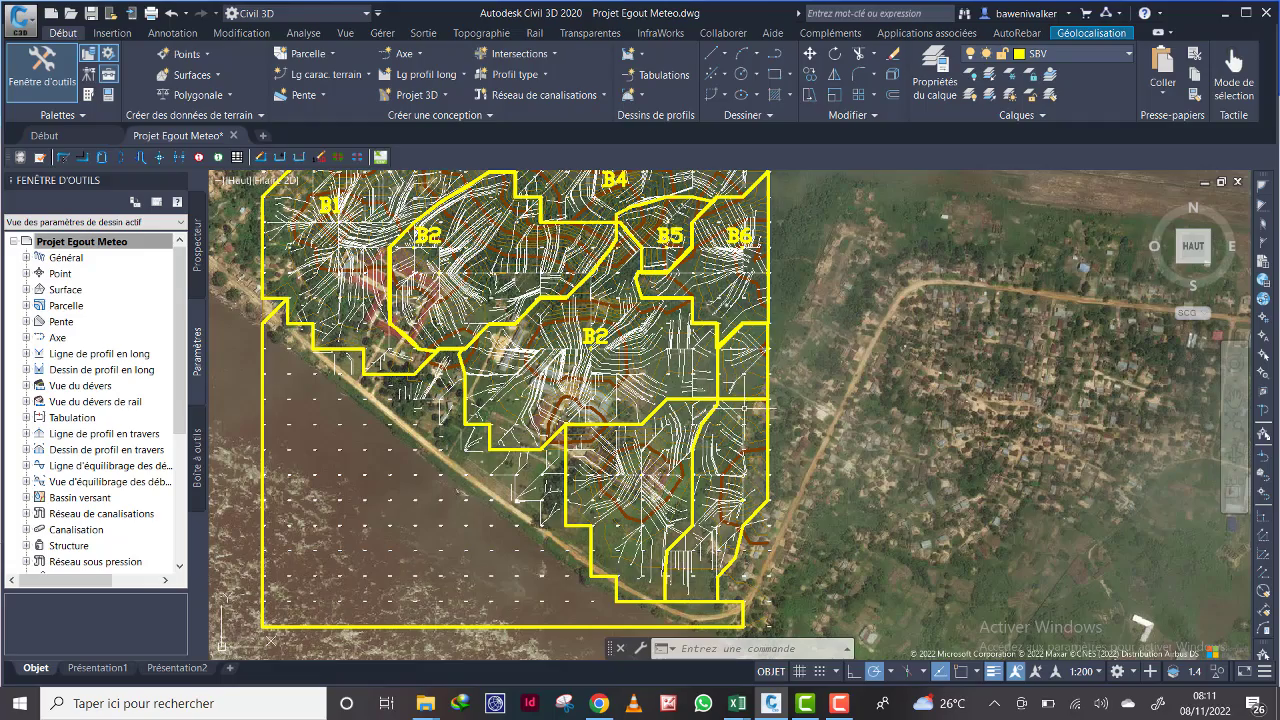
{"action": "middle_click_drag", "start_coordinate": [720, 430], "coordinate": [703, 366]}
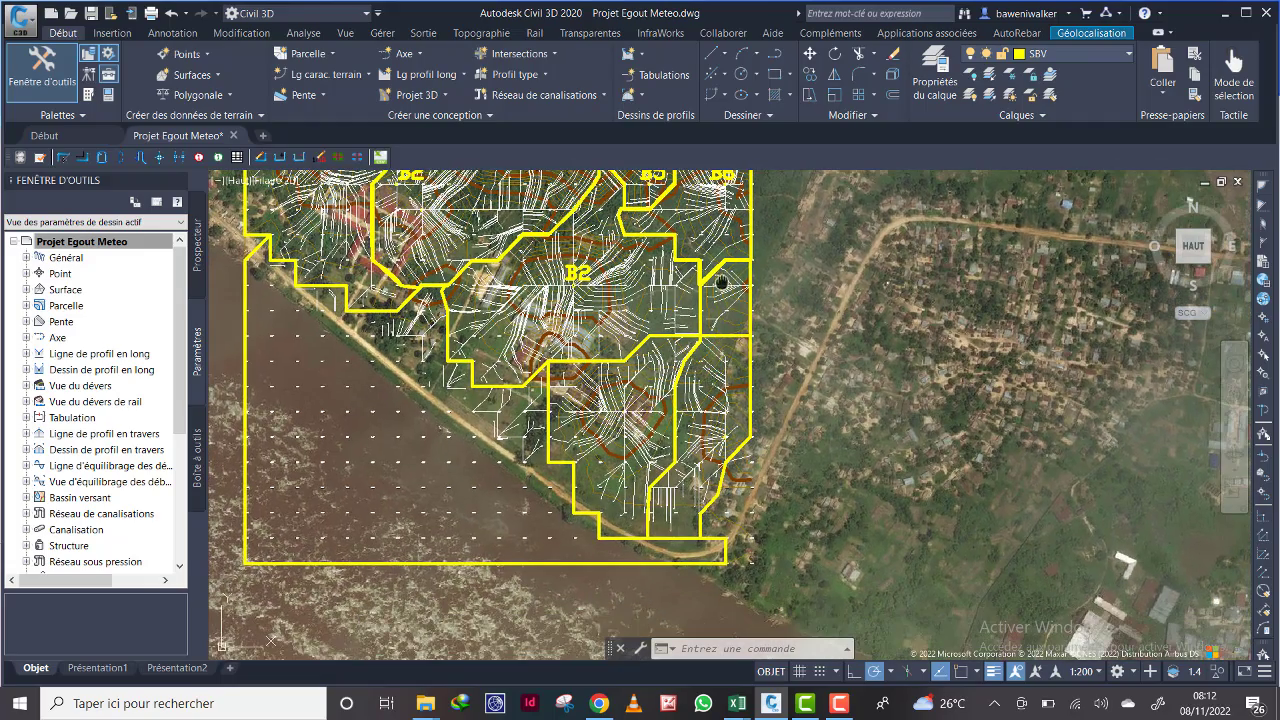
{"action": "middle_click_drag", "start_coordinate": [721, 283], "coordinate": [673, 339]}
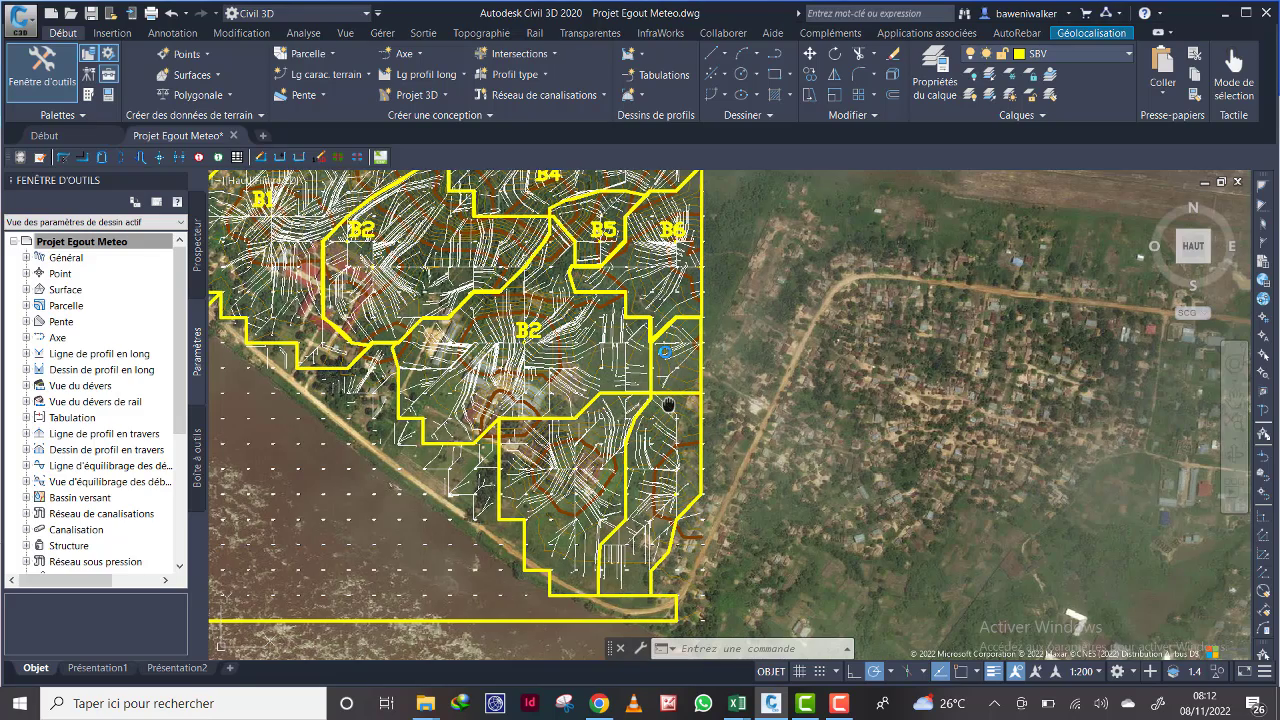
Step: Examine the small unlabelled sub-basin south of B6 along the eastern border and the flow lines inside it
{"action": "middle_click_drag", "start_coordinate": [672, 440], "coordinate": [667, 374]}
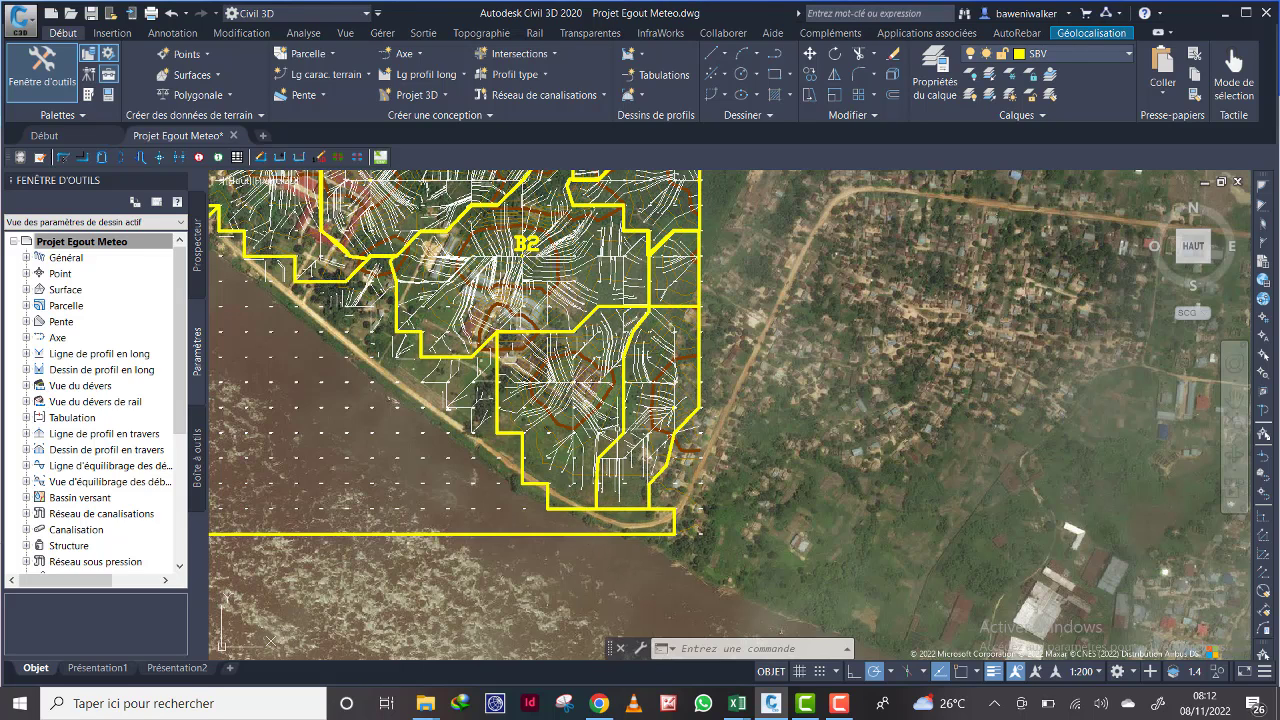
{"action": "scroll", "coordinate": [686, 412], "scroll_direction": "up", "scroll_amount": 4}
{"action": "scroll", "coordinate": [686, 412], "scroll_direction": "down", "scroll_amount": 2}
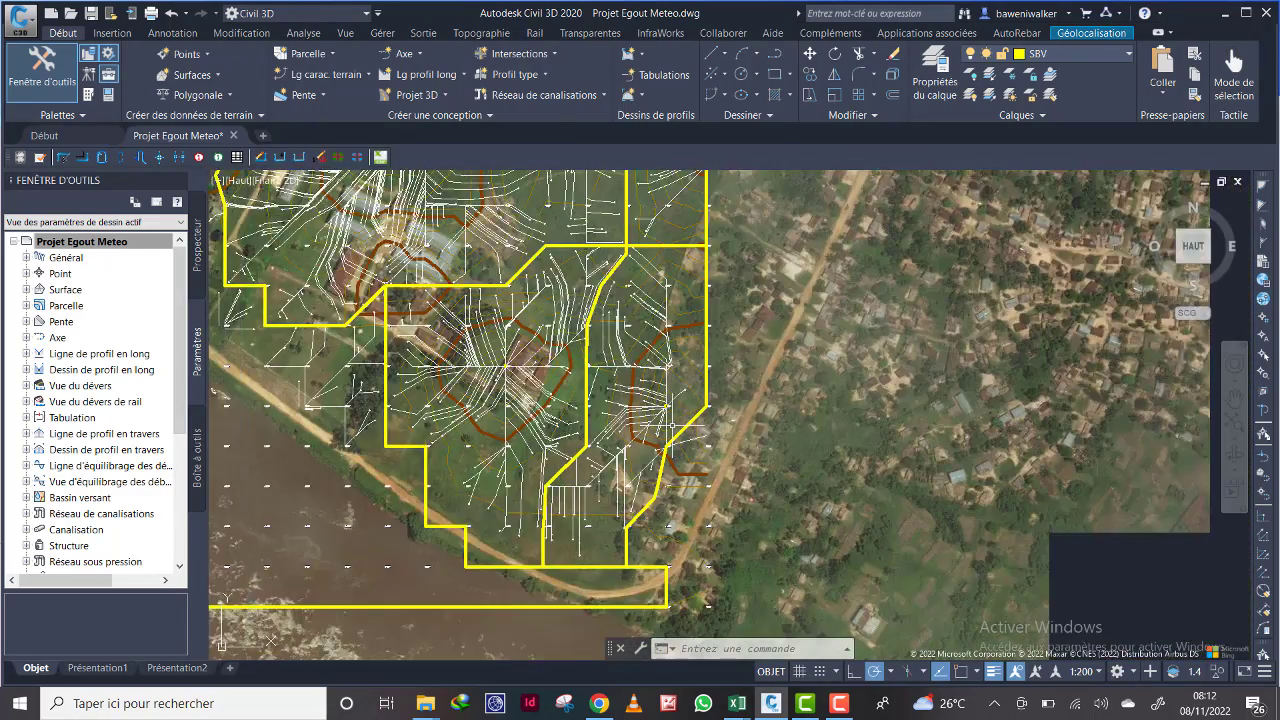
{"action": "scroll", "coordinate": [672, 428], "scroll_direction": "down", "scroll_amount": 2}
{"action": "middle_click_drag", "start_coordinate": [668, 287], "coordinate": [660, 363]}
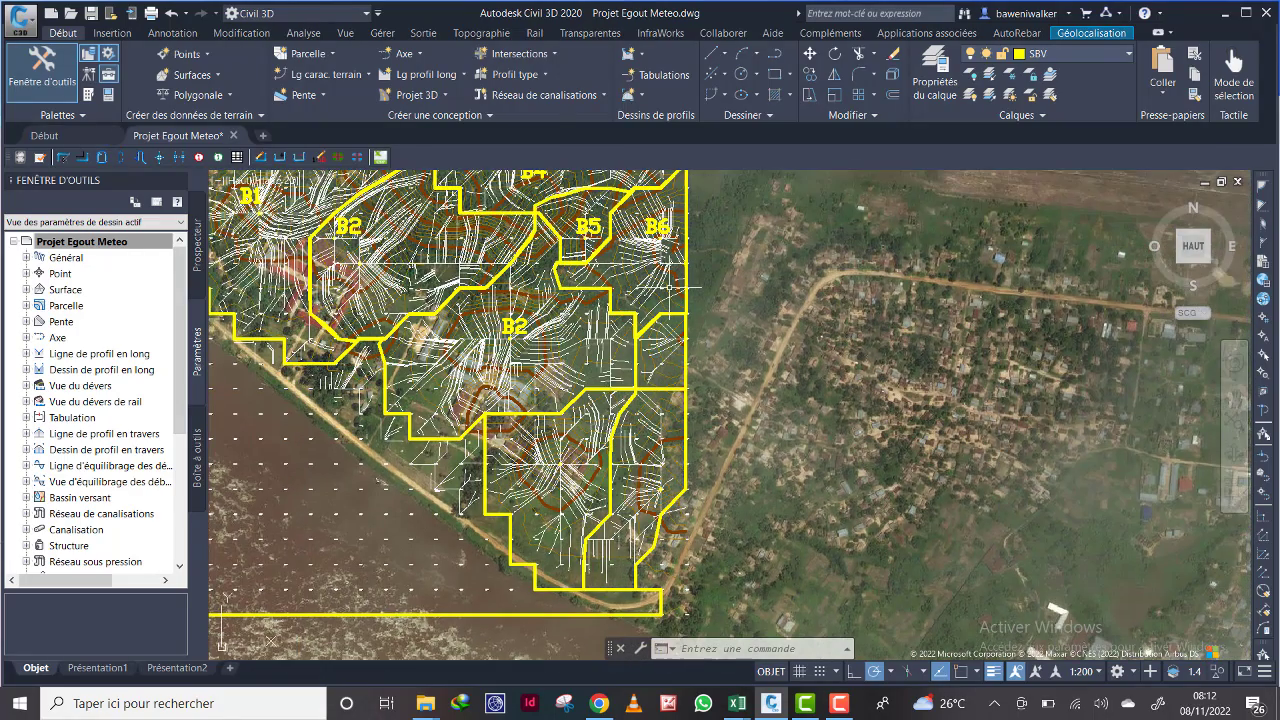
{"action": "scroll", "coordinate": [670, 334], "scroll_direction": "up", "scroll_amount": 2}
{"action": "middle_click_drag", "start_coordinate": [665, 257], "coordinate": [679, 351]}
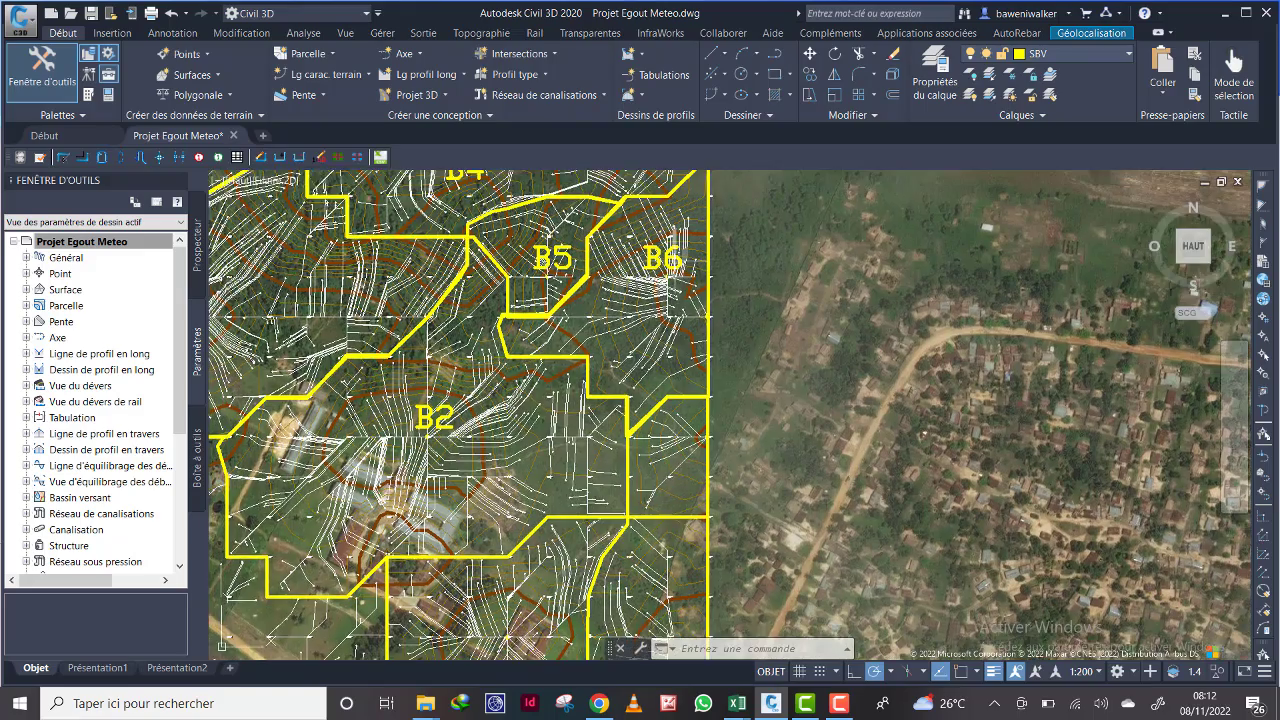
{"action": "scroll", "coordinate": [676, 251], "scroll_direction": "down", "scroll_amount": 2}
{"action": "scroll", "coordinate": [672, 389], "scroll_direction": "up", "scroll_amount": 2}
{"action": "scroll", "coordinate": [658, 363], "scroll_direction": "up", "scroll_amount": 2}
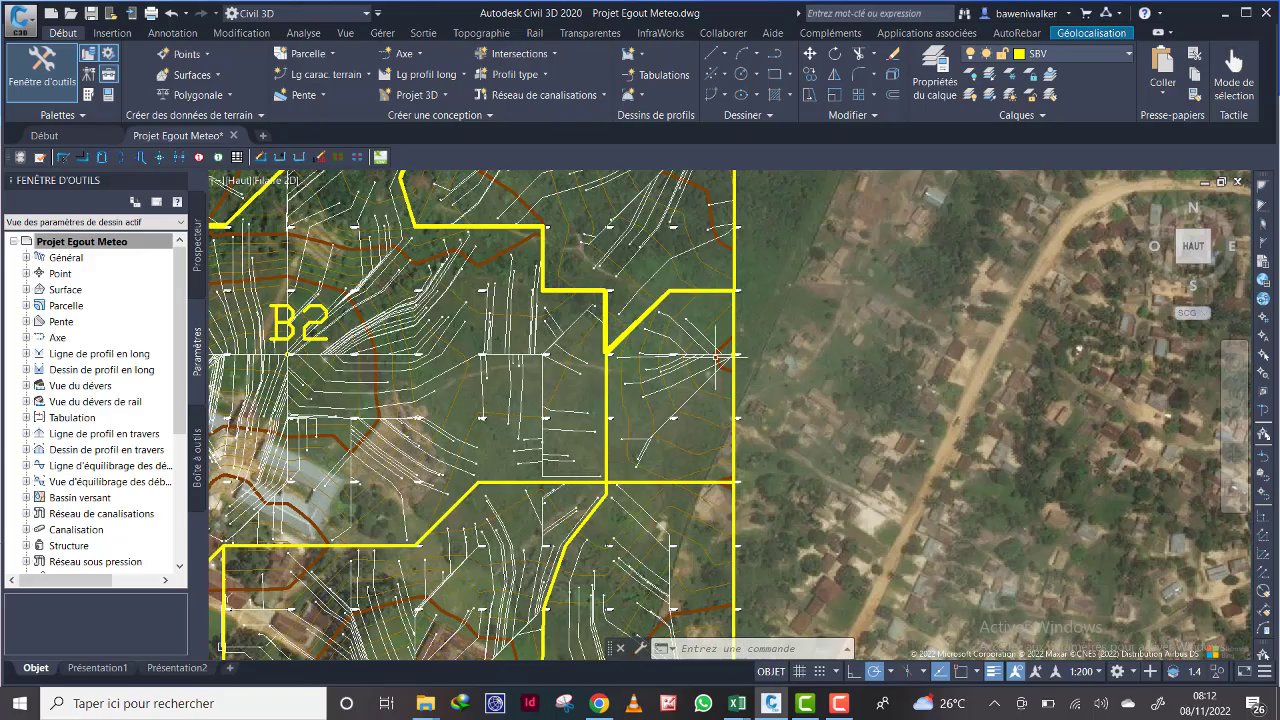
{"action": "scroll", "coordinate": [720, 356], "scroll_direction": "up", "scroll_amount": 2}
{"action": "scroll", "coordinate": [748, 349], "scroll_direction": "down", "scroll_amount": 4}
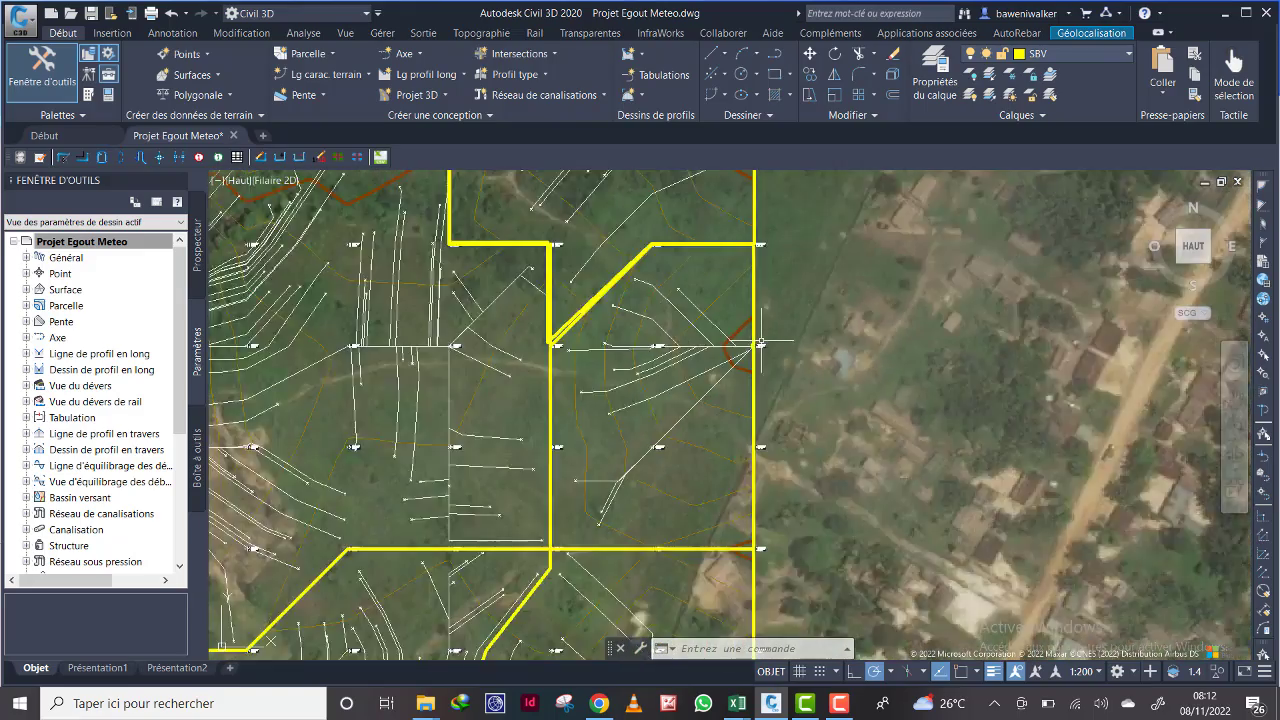
{"action": "scroll", "coordinate": [748, 345], "scroll_direction": "down", "scroll_amount": 2}
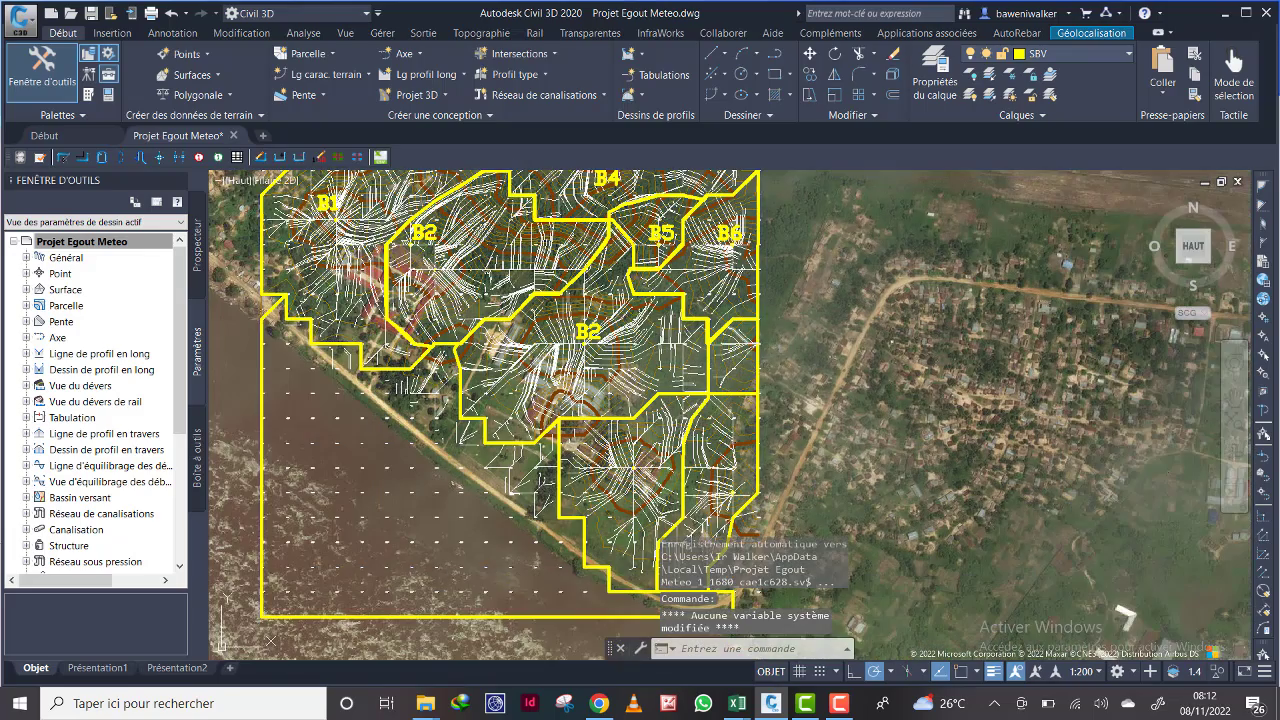
Step: Compare the unlabelled southeastern sub-basins with the southern B2, the river edge and the overall site outline
{"action": "middle_click_drag", "start_coordinate": [706, 476], "coordinate": [692, 397]}
{"action": "scroll", "coordinate": [731, 288], "scroll_direction": "up", "scroll_amount": 1}
{"action": "middle_click_drag", "start_coordinate": [731, 291], "coordinate": [730, 335]}
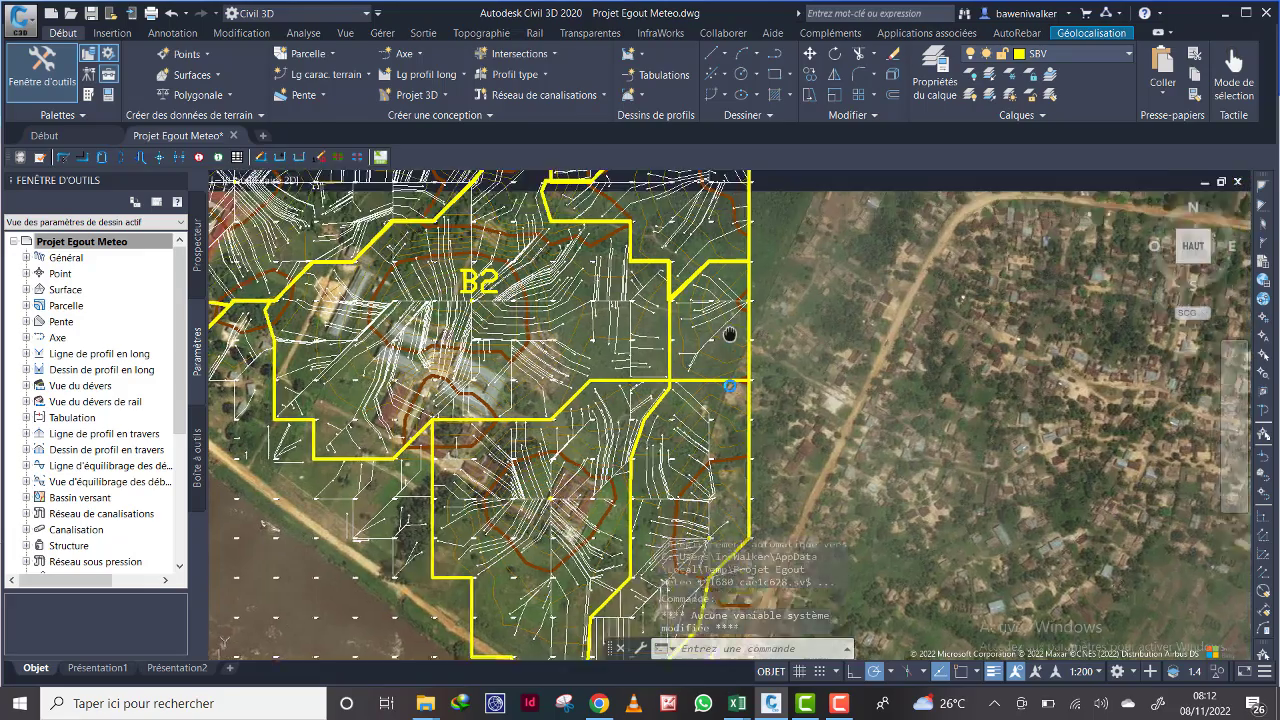
{"action": "scroll", "coordinate": [730, 340], "scroll_direction": "down", "scroll_amount": 3}
{"action": "scroll", "coordinate": [718, 390], "scroll_direction": "up", "scroll_amount": 2}
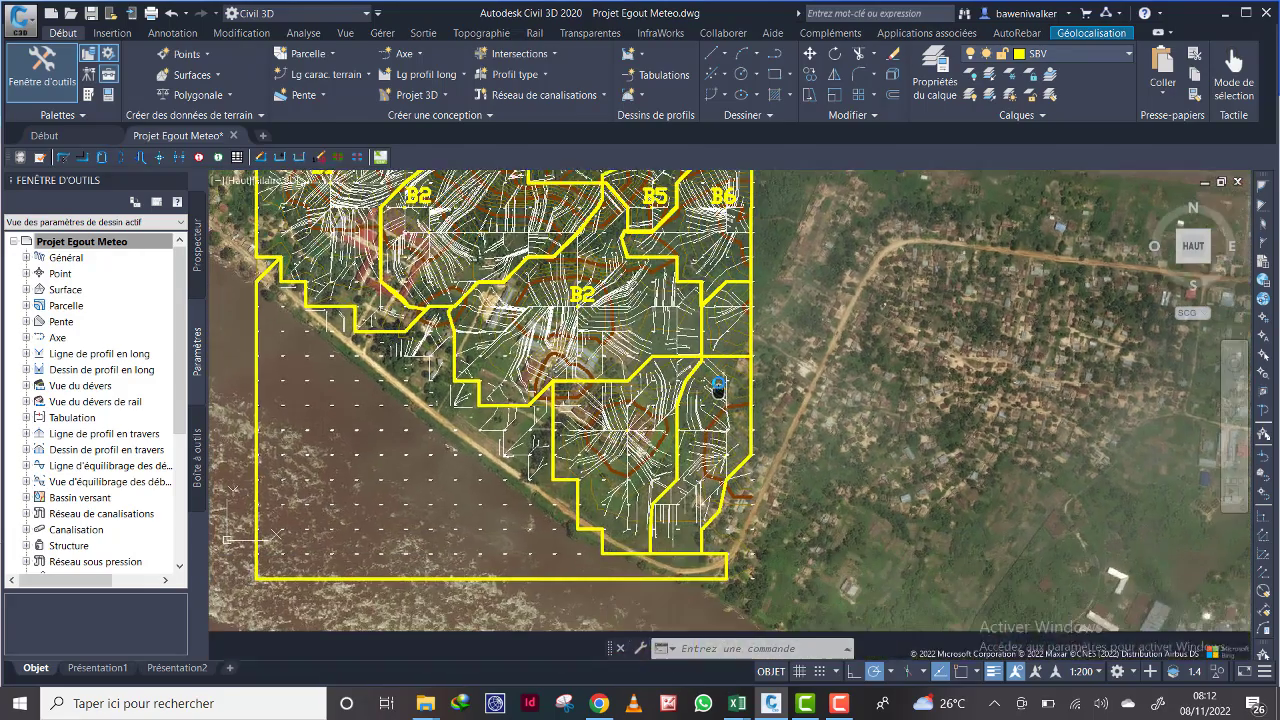
{"action": "middle_click_drag", "start_coordinate": [718, 390], "coordinate": [718, 382]}
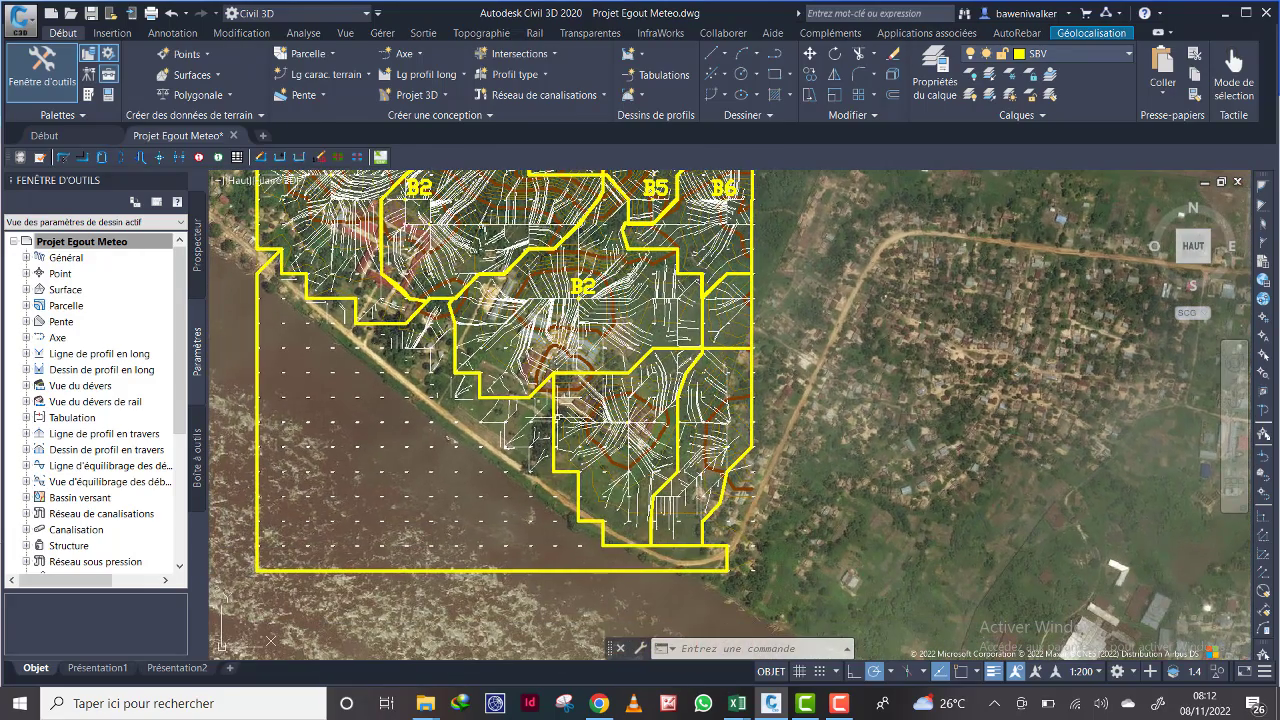
{"action": "middle_click_drag", "start_coordinate": [556, 418], "coordinate": [709, 453]}
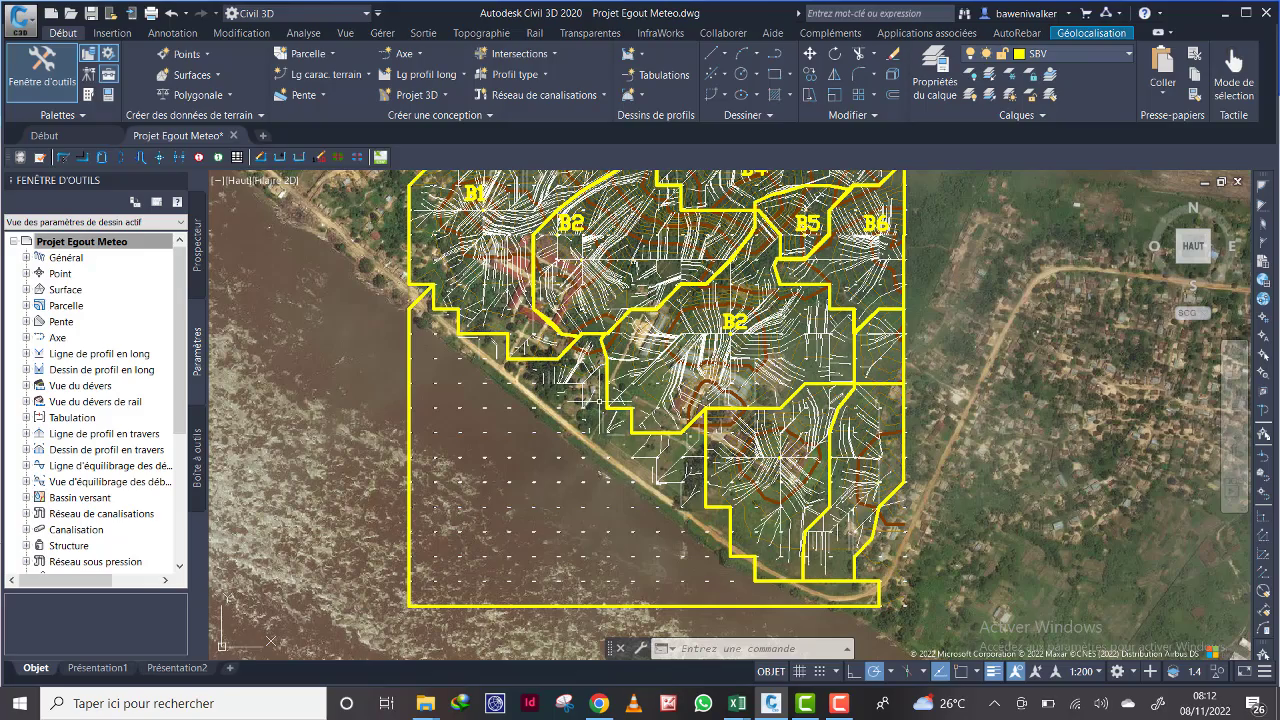
{"action": "scroll", "coordinate": [694, 440], "scroll_direction": "down", "scroll_amount": 2}
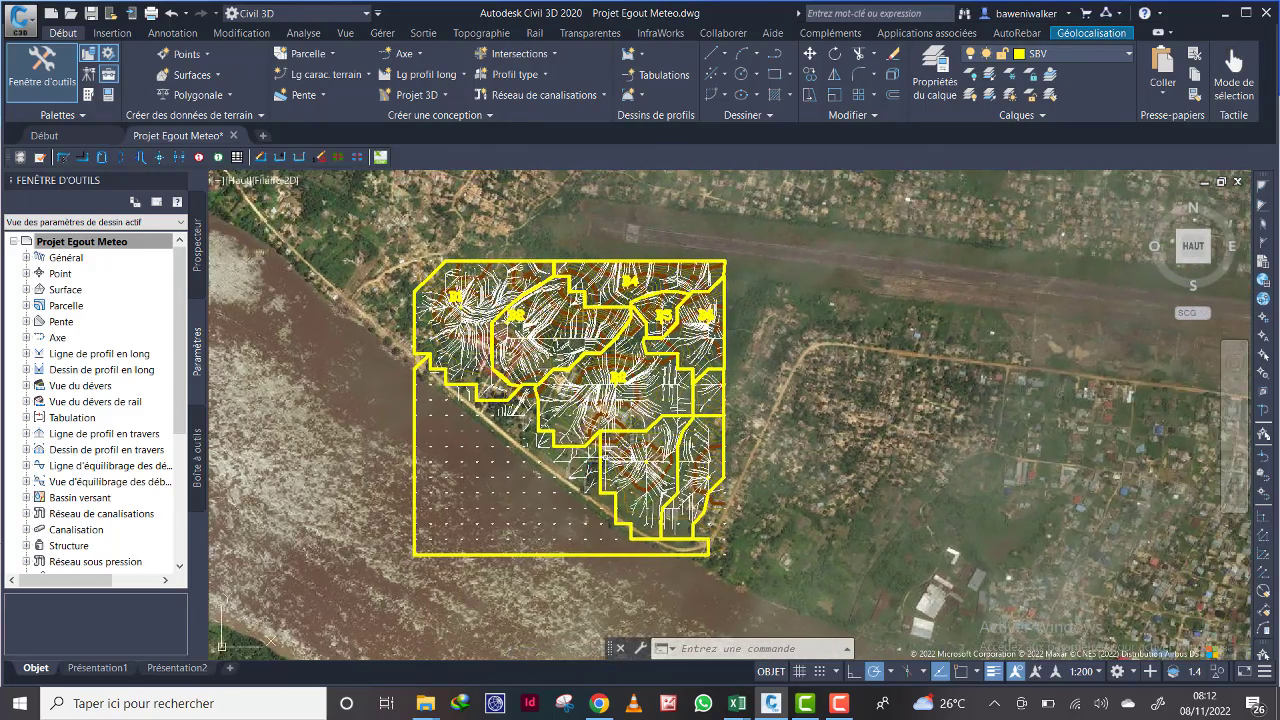
{"action": "scroll", "coordinate": [623, 443], "scroll_direction": "up", "scroll_amount": 2}
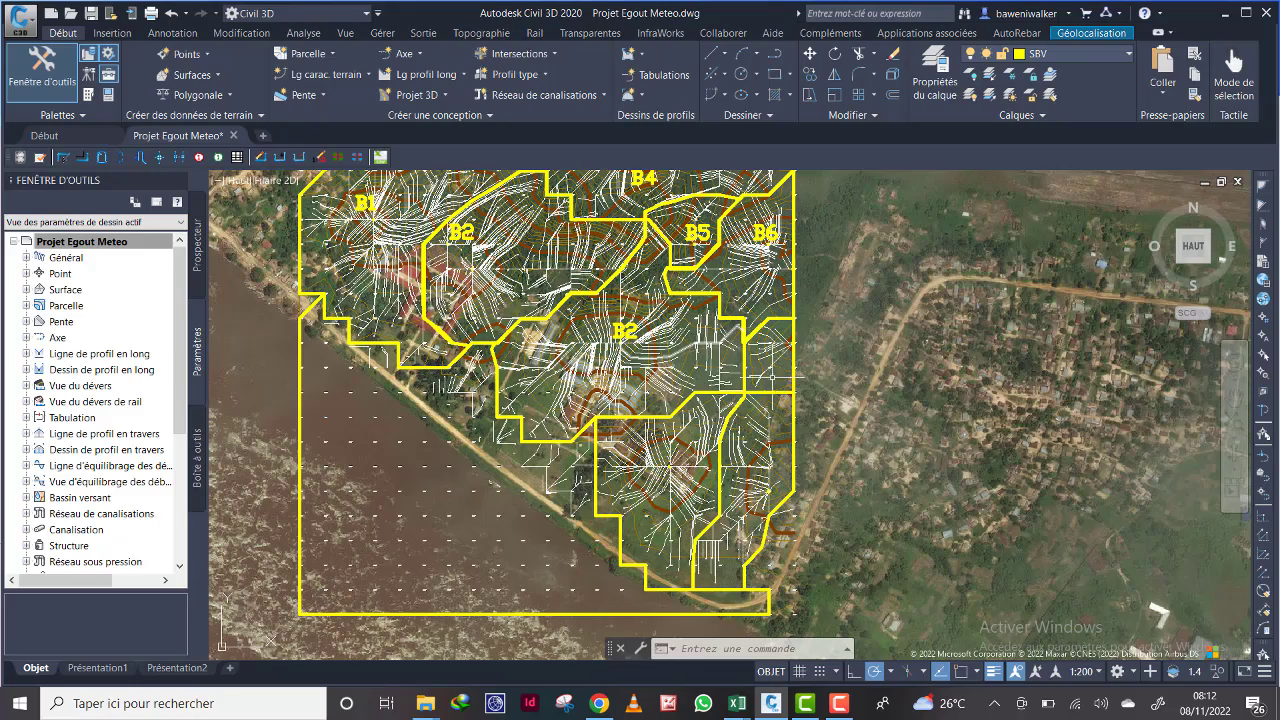
{"action": "scroll", "coordinate": [778, 350], "scroll_direction": "up", "scroll_amount": 2}
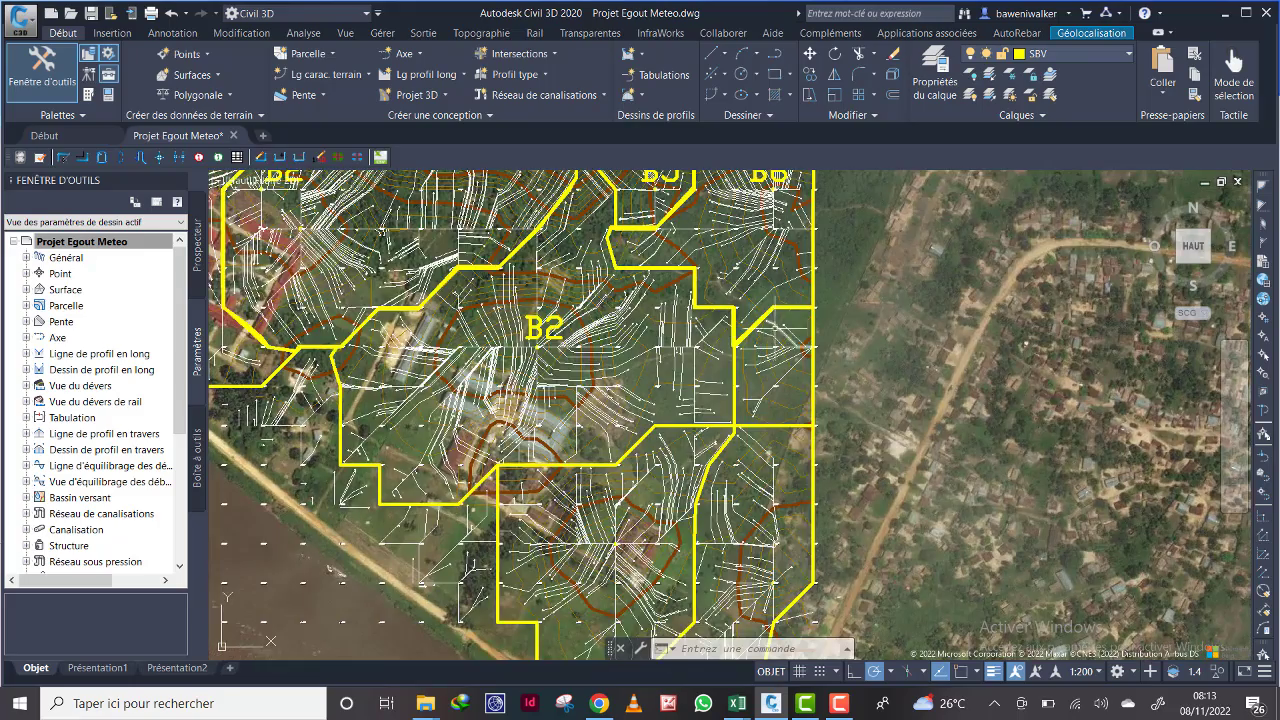
{"action": "scroll", "coordinate": [785, 338], "scroll_direction": "down", "scroll_amount": 2}
{"action": "scroll", "coordinate": [778, 338], "scroll_direction": "up", "scroll_amount": 2}
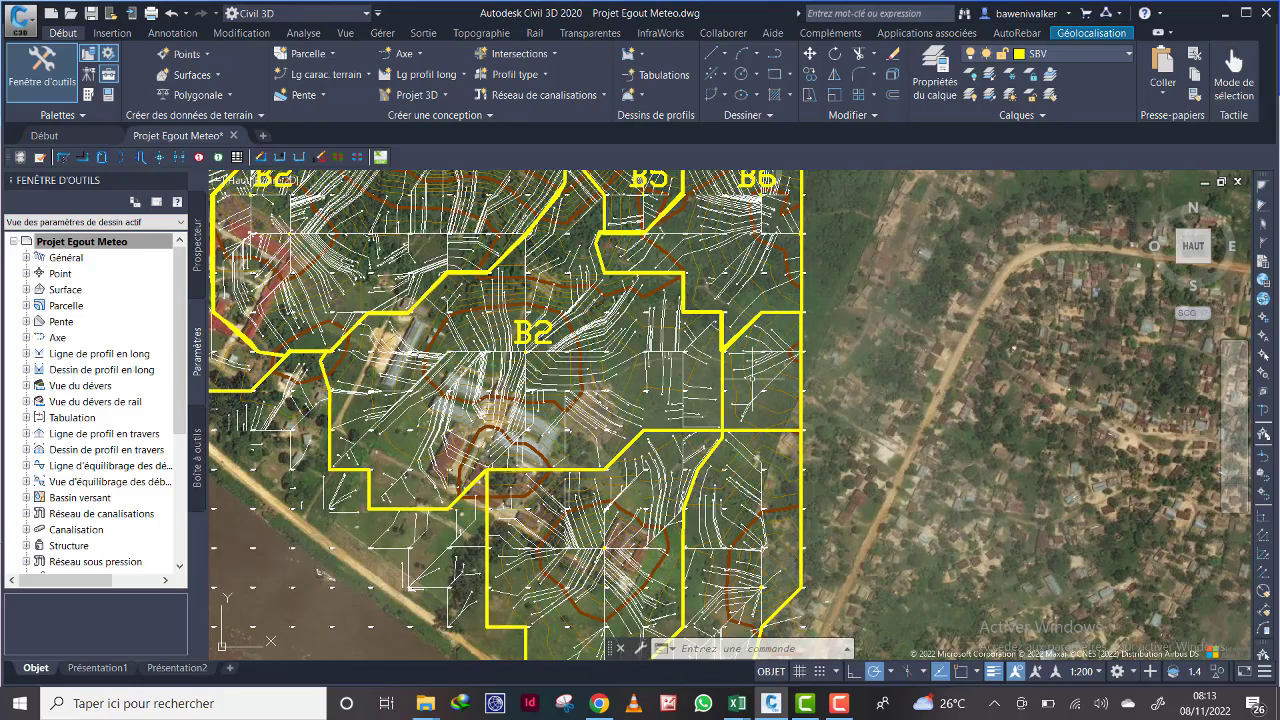
{"action": "scroll", "coordinate": [762, 410], "scroll_direction": "down", "scroll_amount": 2}
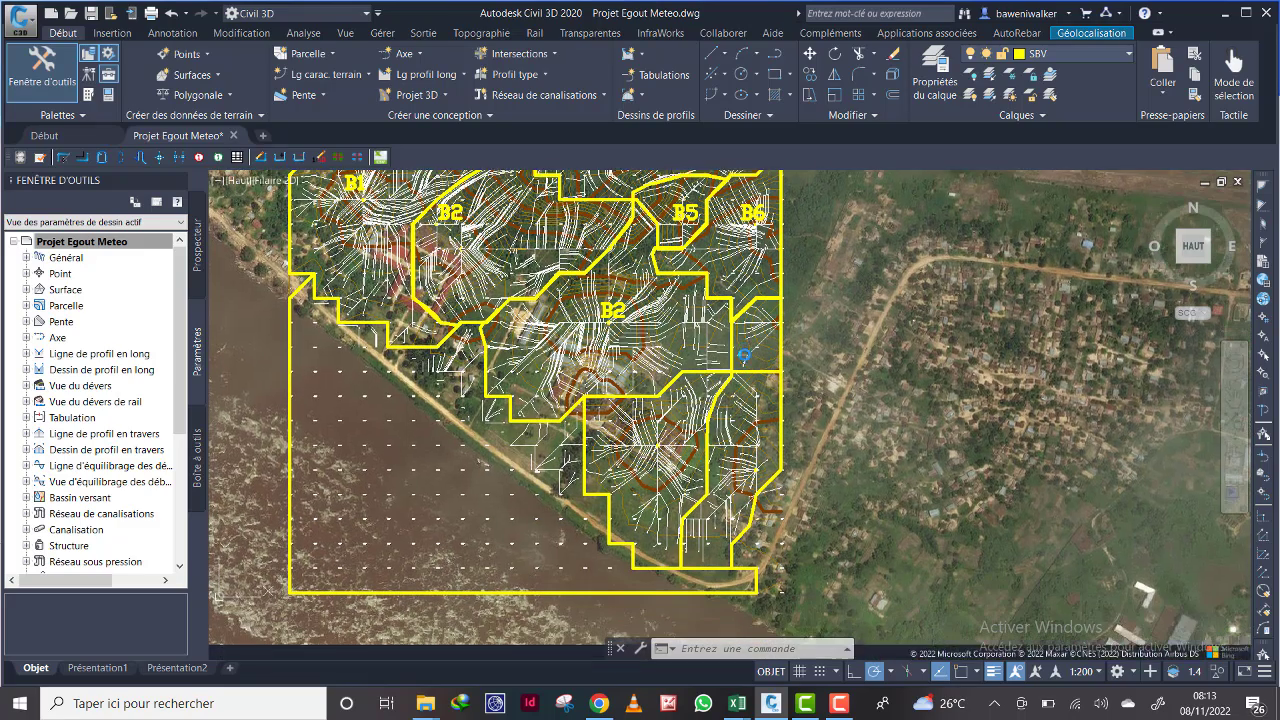
{"action": "middle_click_drag", "start_coordinate": [752, 400], "coordinate": [749, 345]}
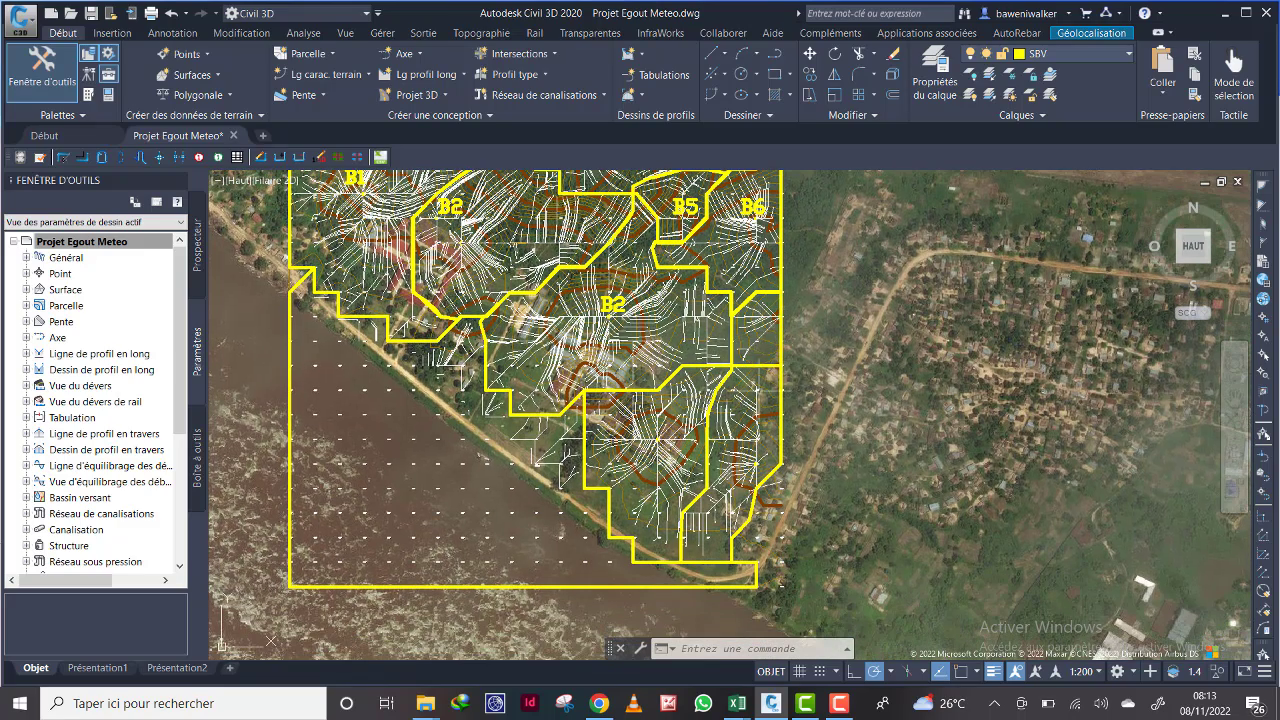
{"action": "middle_click_drag", "start_coordinate": [742, 424], "coordinate": [730, 395]}
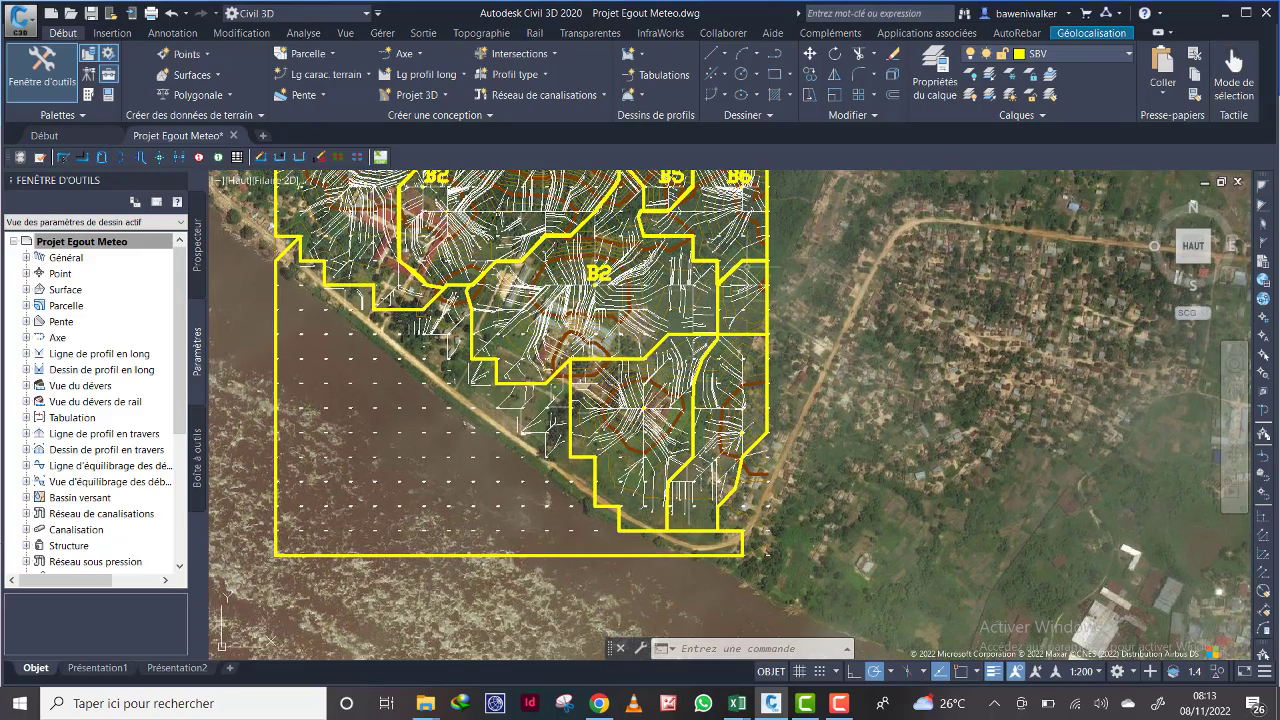
{"action": "scroll", "coordinate": [750, 318], "scroll_direction": "down", "scroll_amount": 2}
{"action": "scroll", "coordinate": [743, 255], "scroll_direction": "up", "scroll_amount": 2}
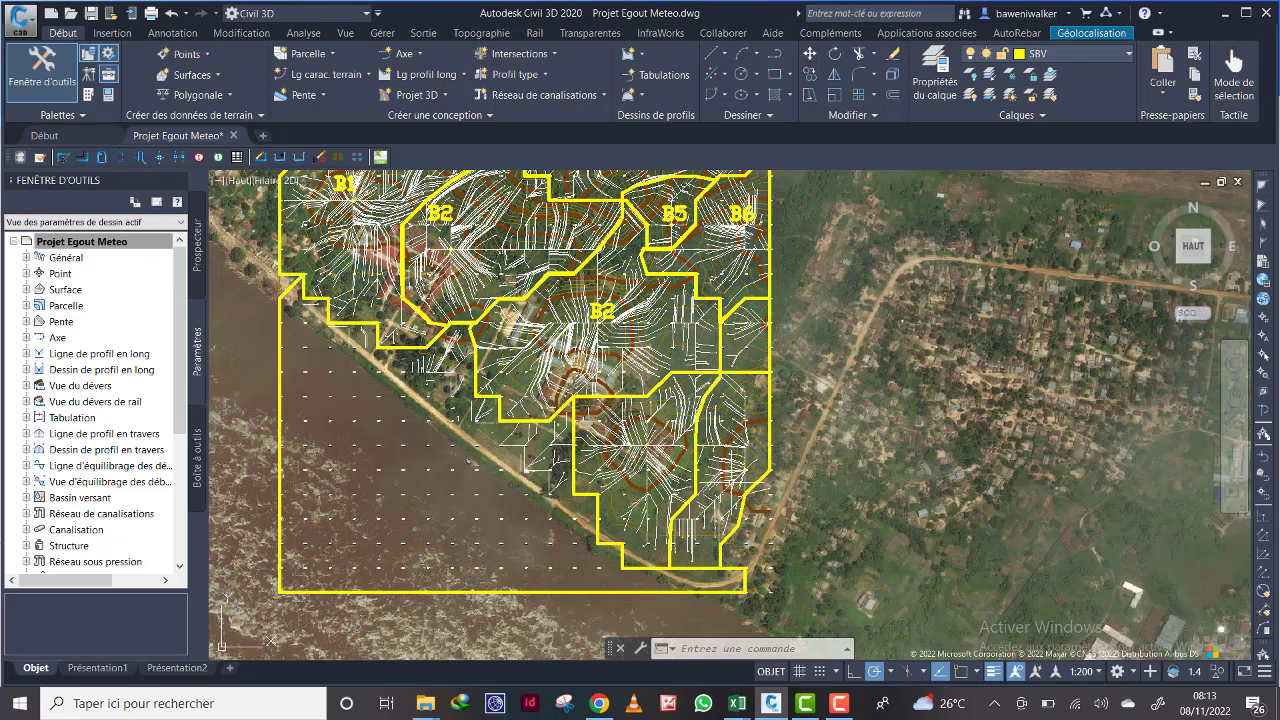
Step: Copy the B6 label south into the small unlabelled sub-basin east of the southern B2
{"action": "scroll", "coordinate": [715, 330], "scroll_direction": "up", "scroll_amount": 3}
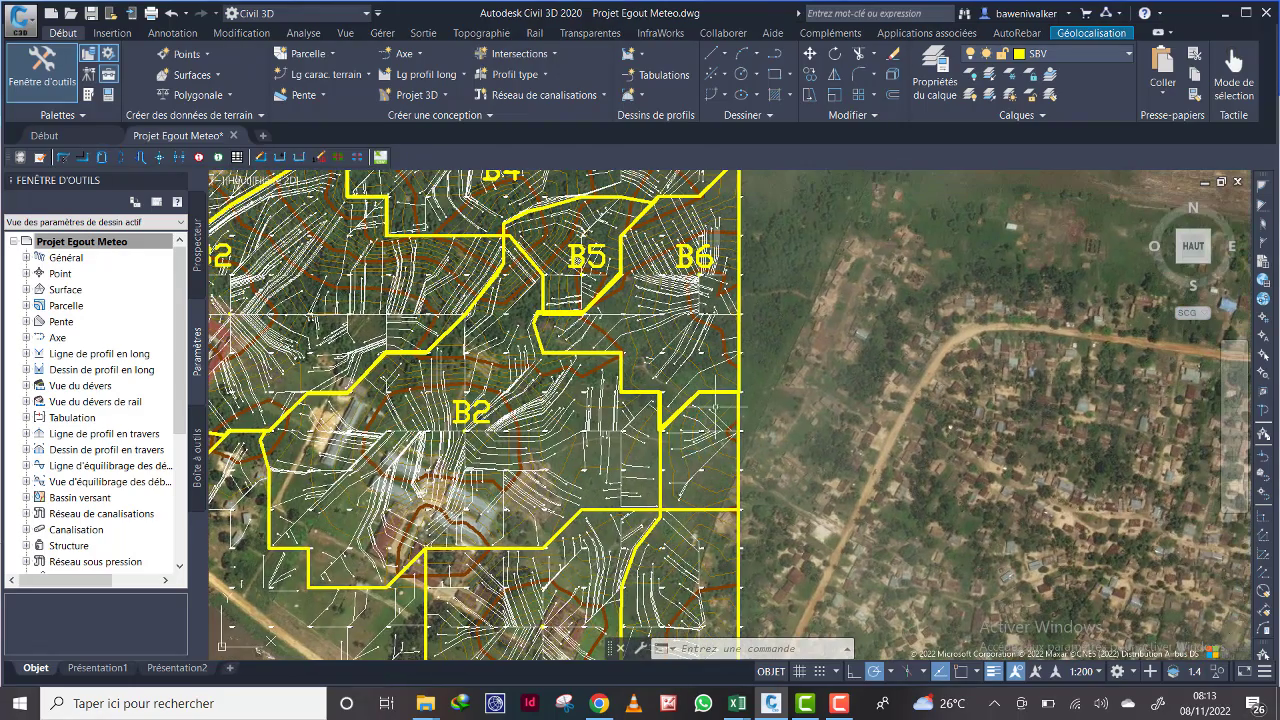
{"action": "scroll", "coordinate": [718, 428], "scroll_direction": "up", "scroll_amount": 2}
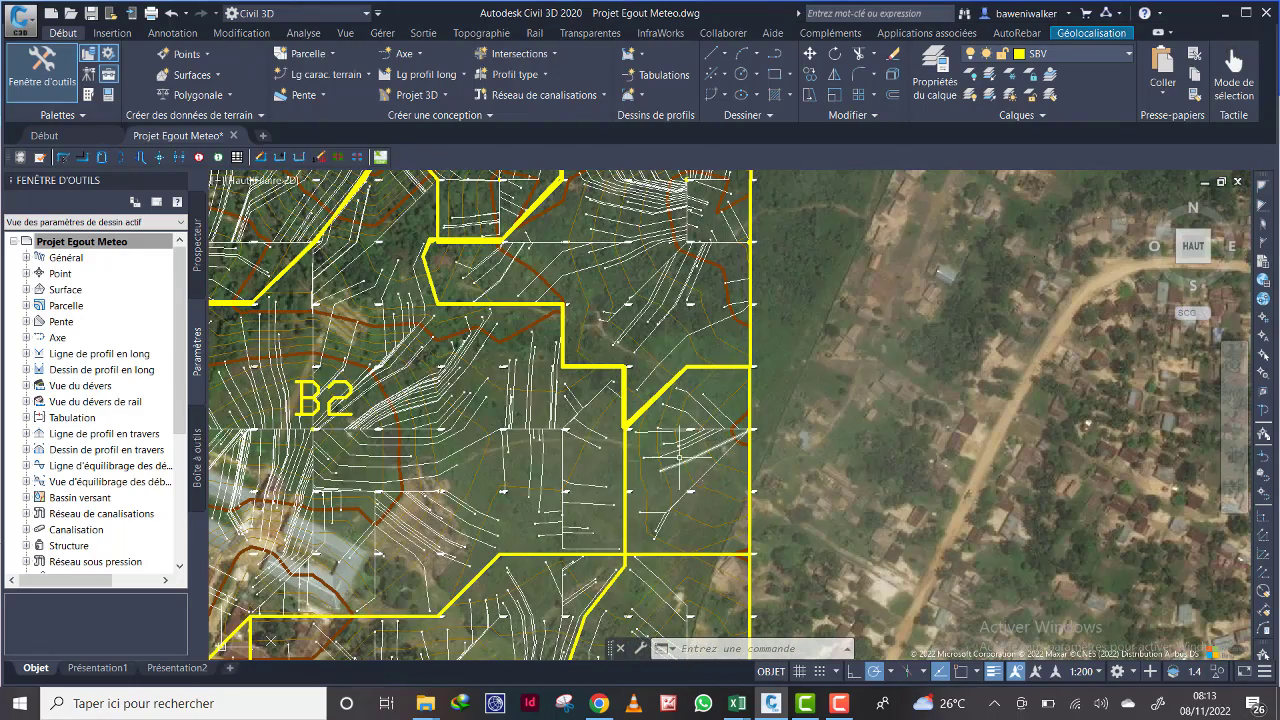
{"action": "scroll", "coordinate": [680, 455], "scroll_direction": "down", "scroll_amount": 3}
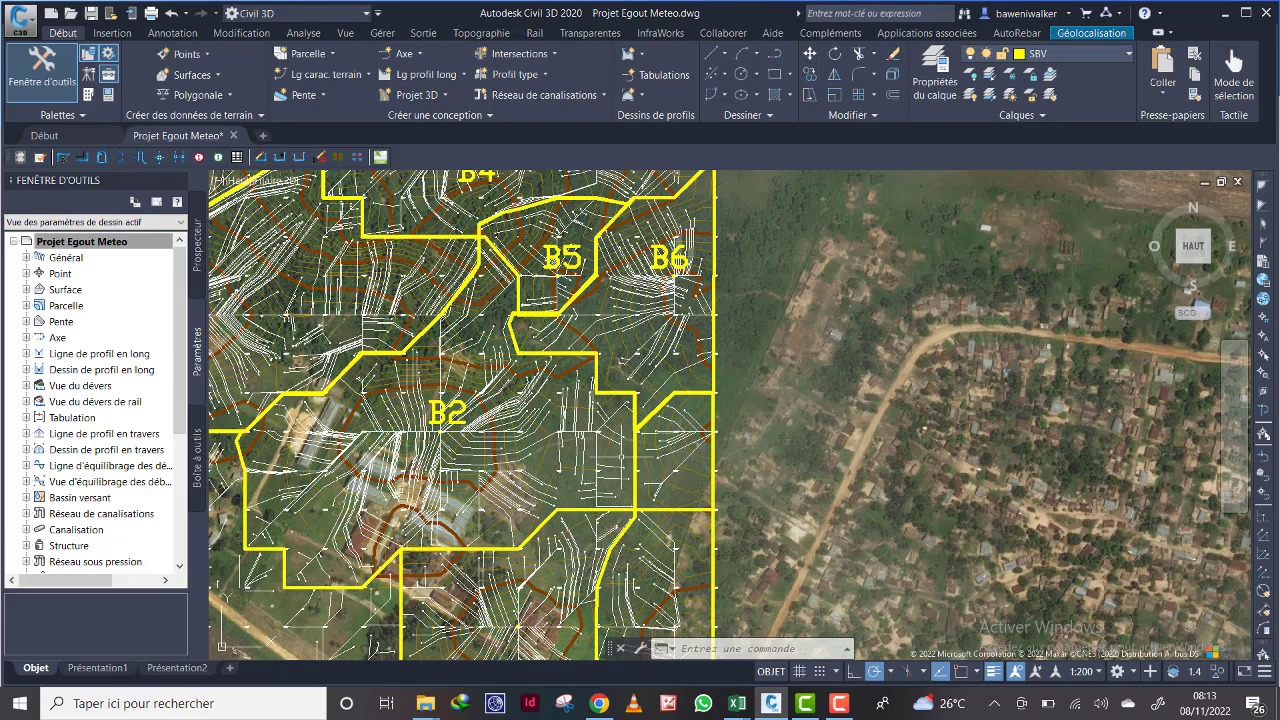
{"action": "left_click", "coordinate": [672, 257]}
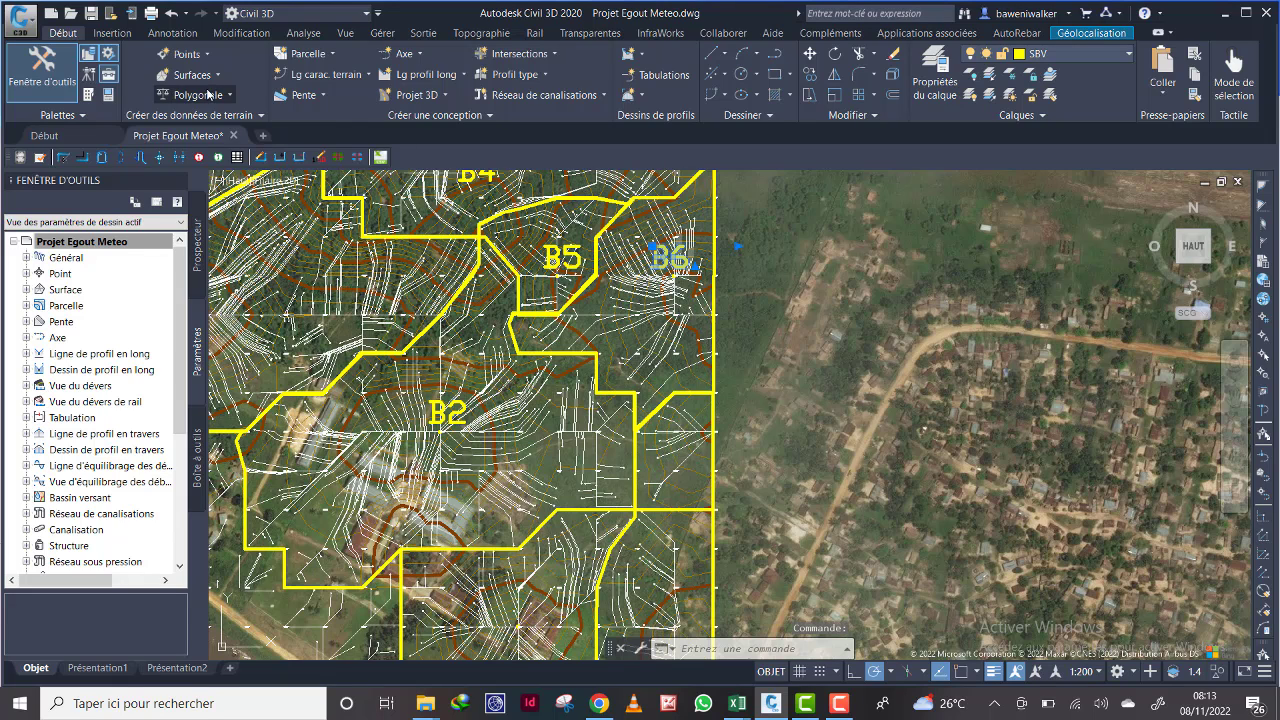
{"action": "left_click", "coordinate": [811, 77]}
{"action": "left_click", "coordinate": [686, 250]}
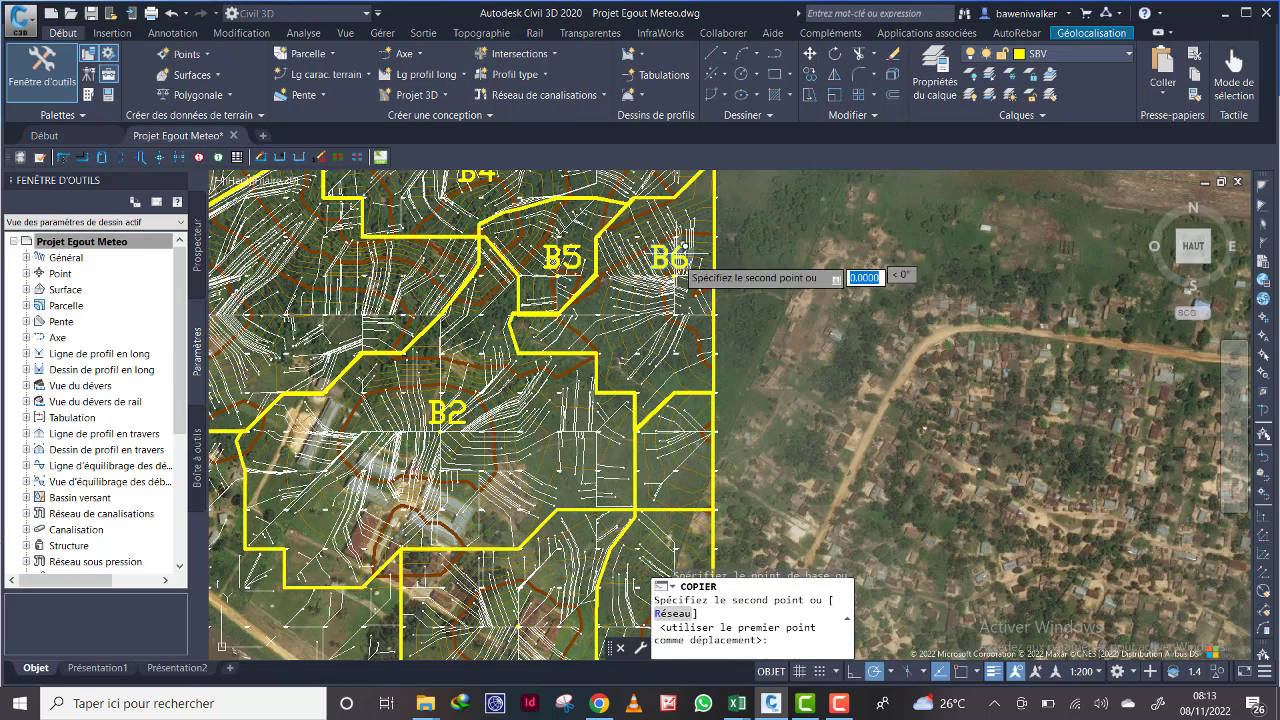
{"action": "left_click", "coordinate": [694, 444]}
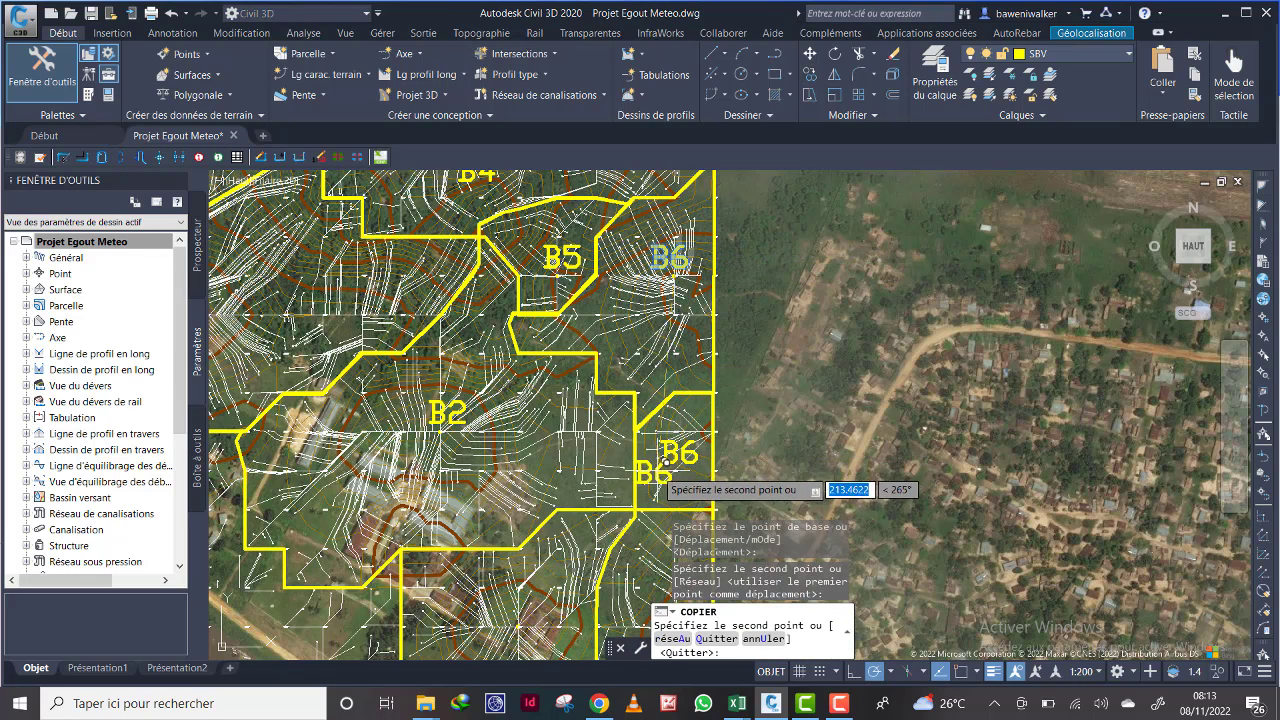
{"action": "key", "text": "Escape"}
Step: Change the copied label in the small sub-basin south of B6 to B7
{"action": "scroll", "coordinate": [672, 430], "scroll_direction": "up", "scroll_amount": 4}
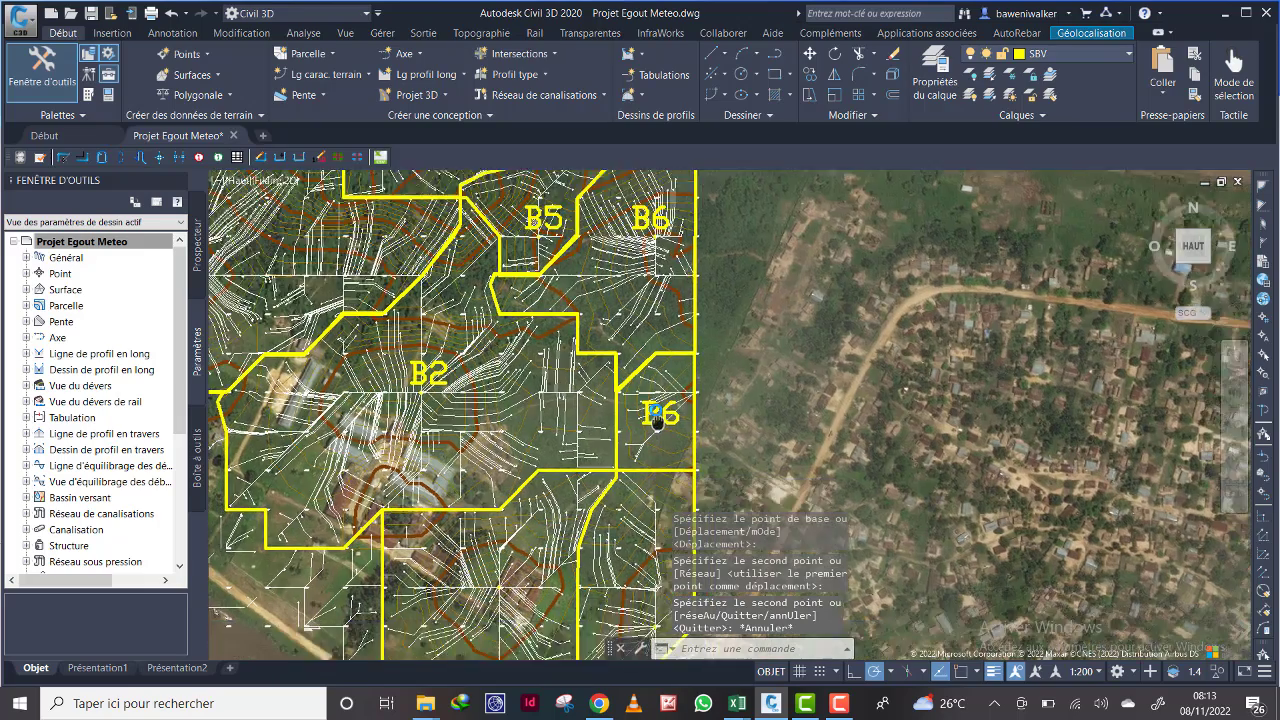
{"action": "double_click", "coordinate": [684, 404]}
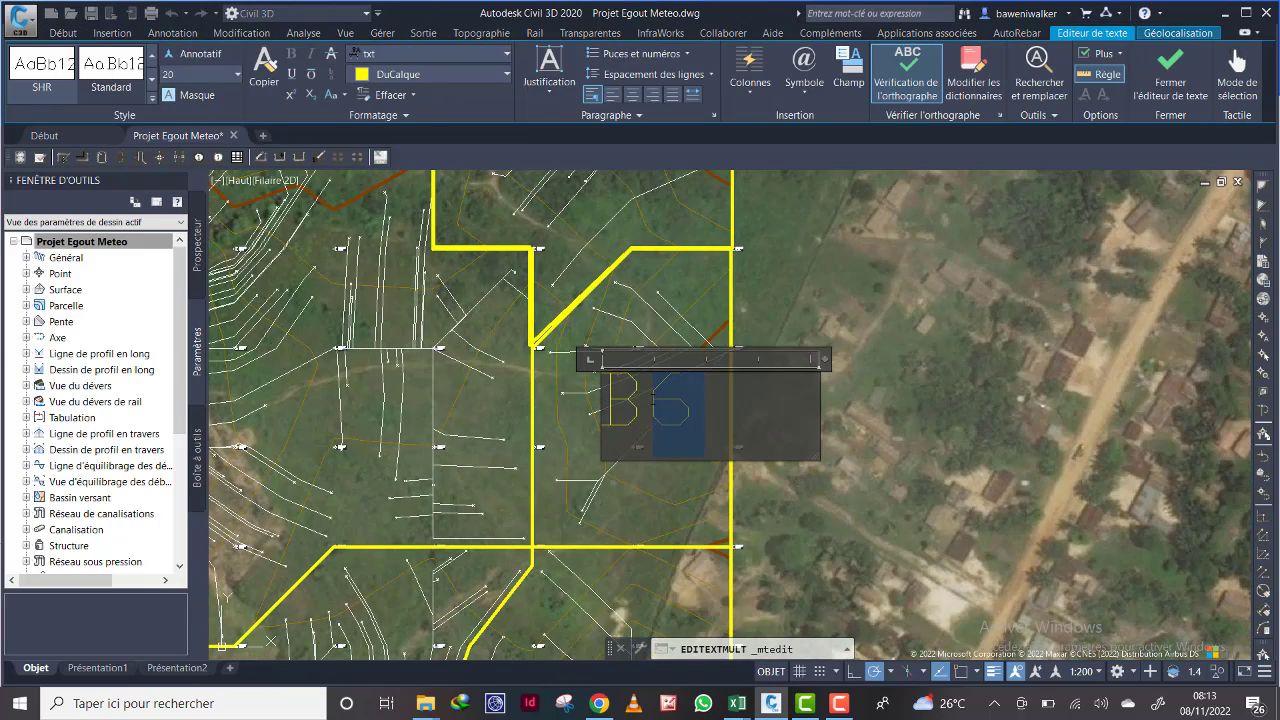
{"action": "type", "text": "B7"}
{"action": "left_click", "coordinate": [832, 390]}
{"action": "scroll", "coordinate": [681, 389], "scroll_direction": "down", "scroll_amount": 6}
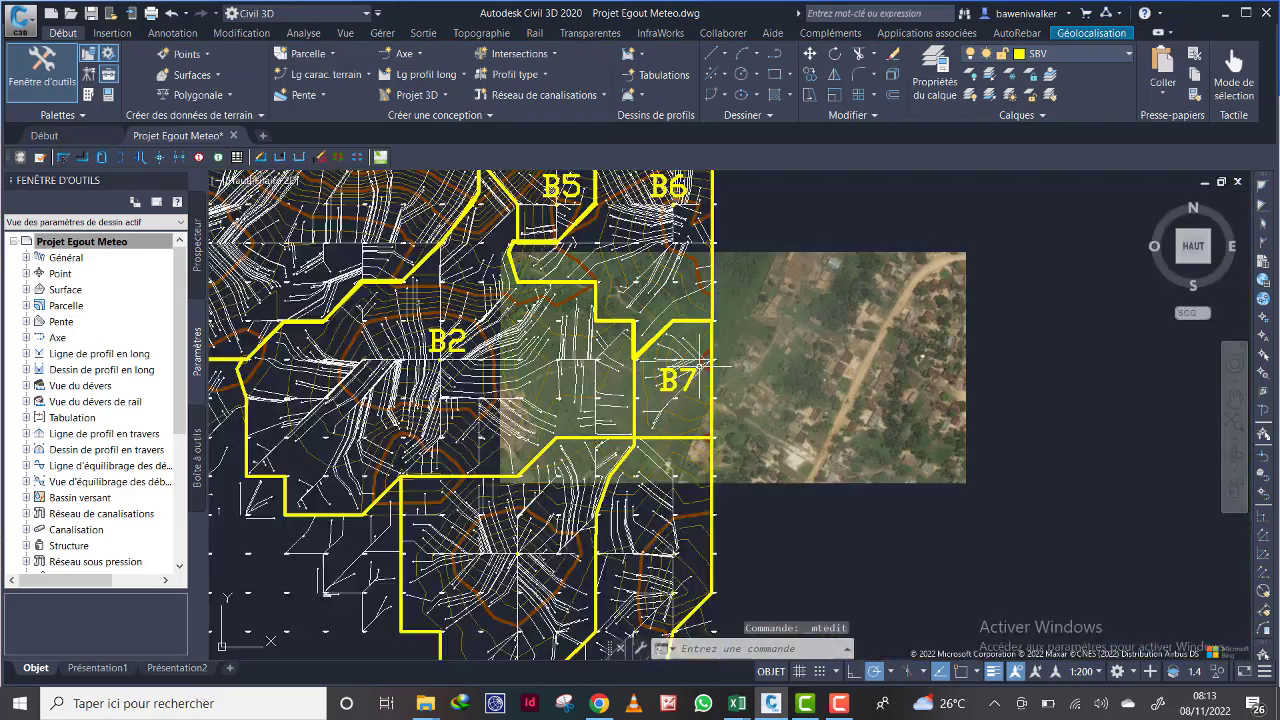
Step: Examine the remaining unlabelled sub-basins south of B7 and along the river side of the site
{"action": "scroll", "coordinate": [672, 362], "scroll_direction": "up", "scroll_amount": 2}
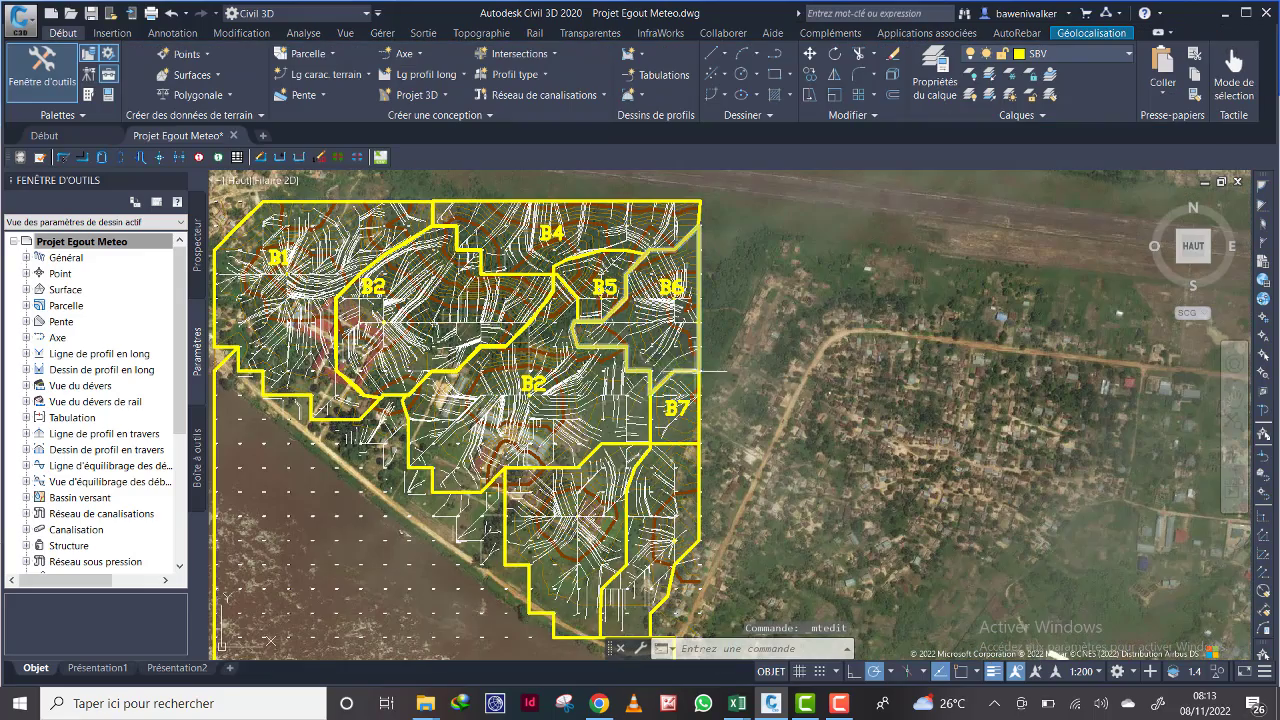
{"action": "middle_click_drag", "start_coordinate": [672, 362], "coordinate": [847, 347]}
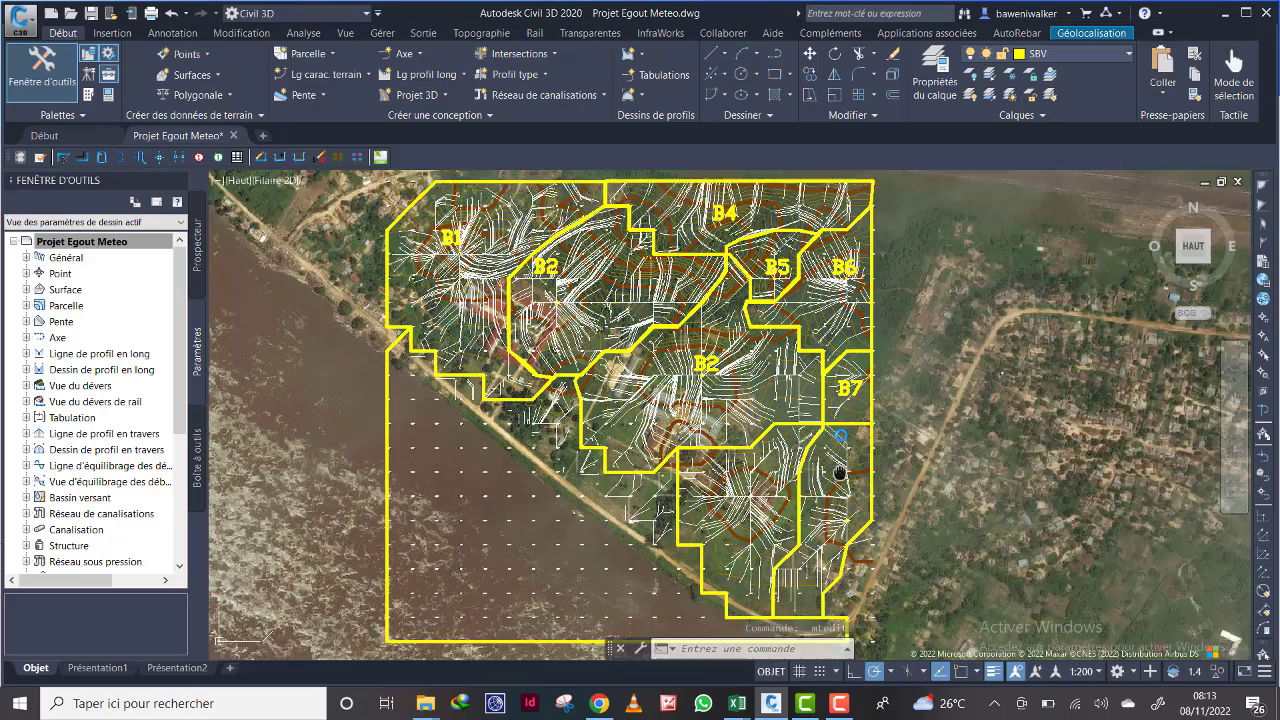
{"action": "middle_click_drag", "start_coordinate": [858, 495], "coordinate": [845, 400]}
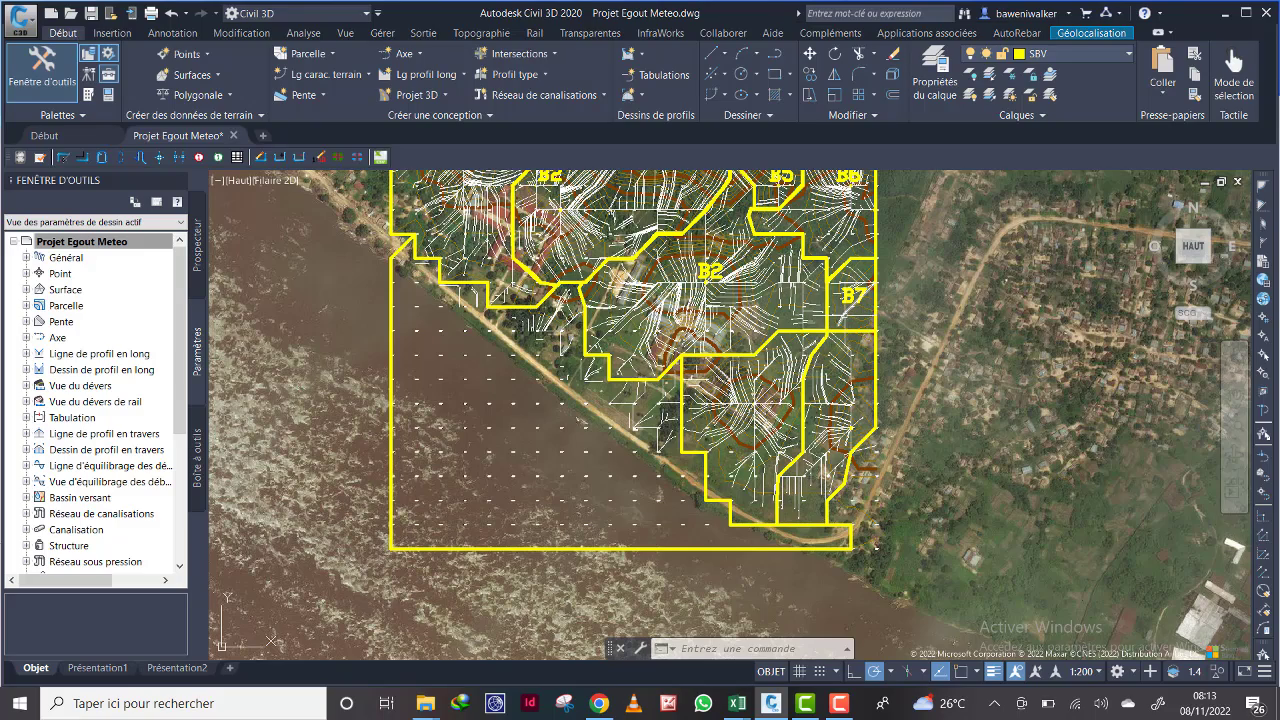
{"action": "middle_click_drag", "start_coordinate": [787, 391], "coordinate": [650, 368]}
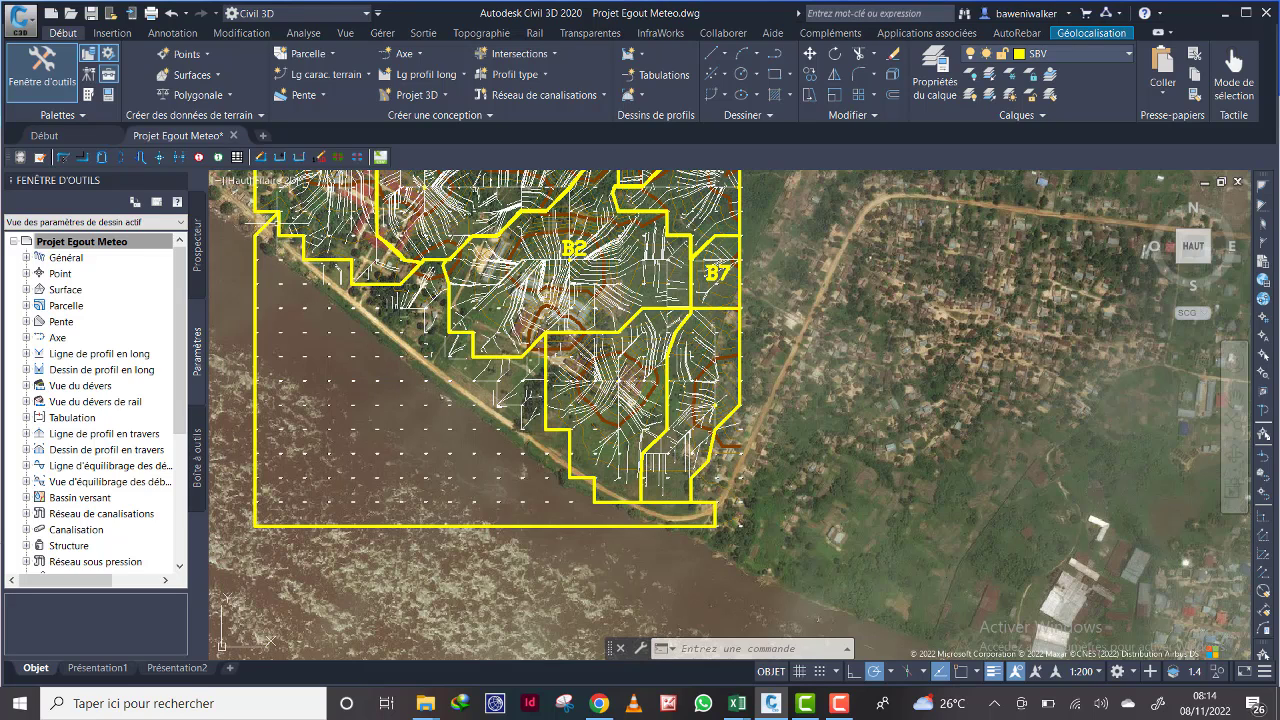
{"action": "scroll", "coordinate": [460, 360], "scroll_direction": "down", "scroll_amount": 5}
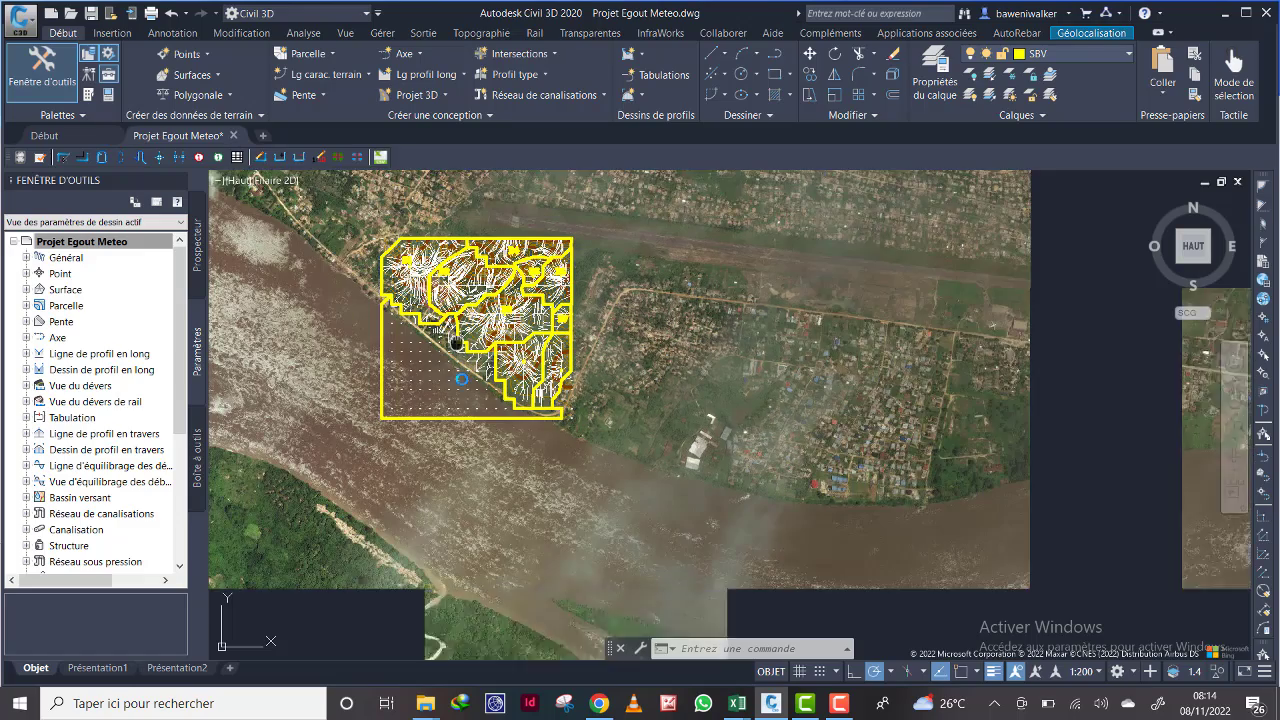
{"action": "scroll", "coordinate": [460, 360], "scroll_direction": "up", "scroll_amount": 2}
{"action": "scroll", "coordinate": [476, 425], "scroll_direction": "up", "scroll_amount": 2}
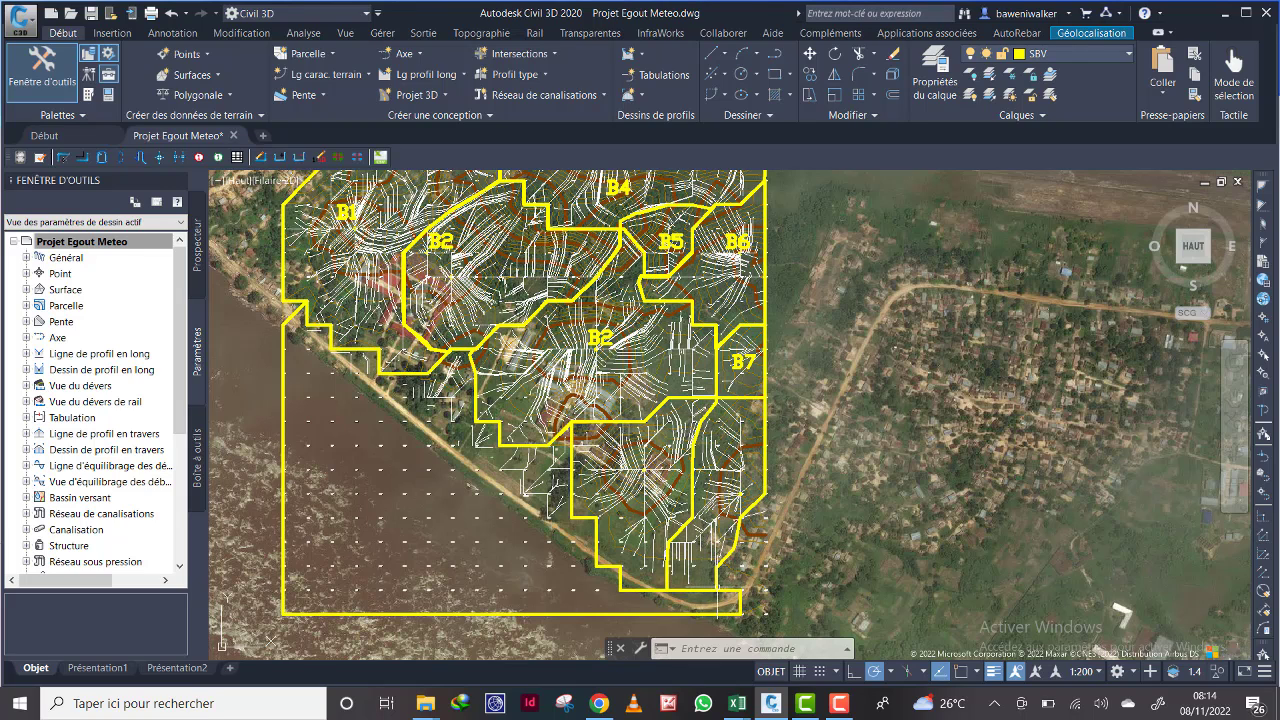
{"action": "mouse_move", "coordinate": [720, 592]}
{"action": "middle_mouse_down"}
{"action": "mouse_move", "coordinate": [715, 569]}
{"action": "mouse_move", "coordinate": [738, 535]}
{"action": "mouse_move", "coordinate": [736, 564]}
{"action": "middle_mouse_up"}
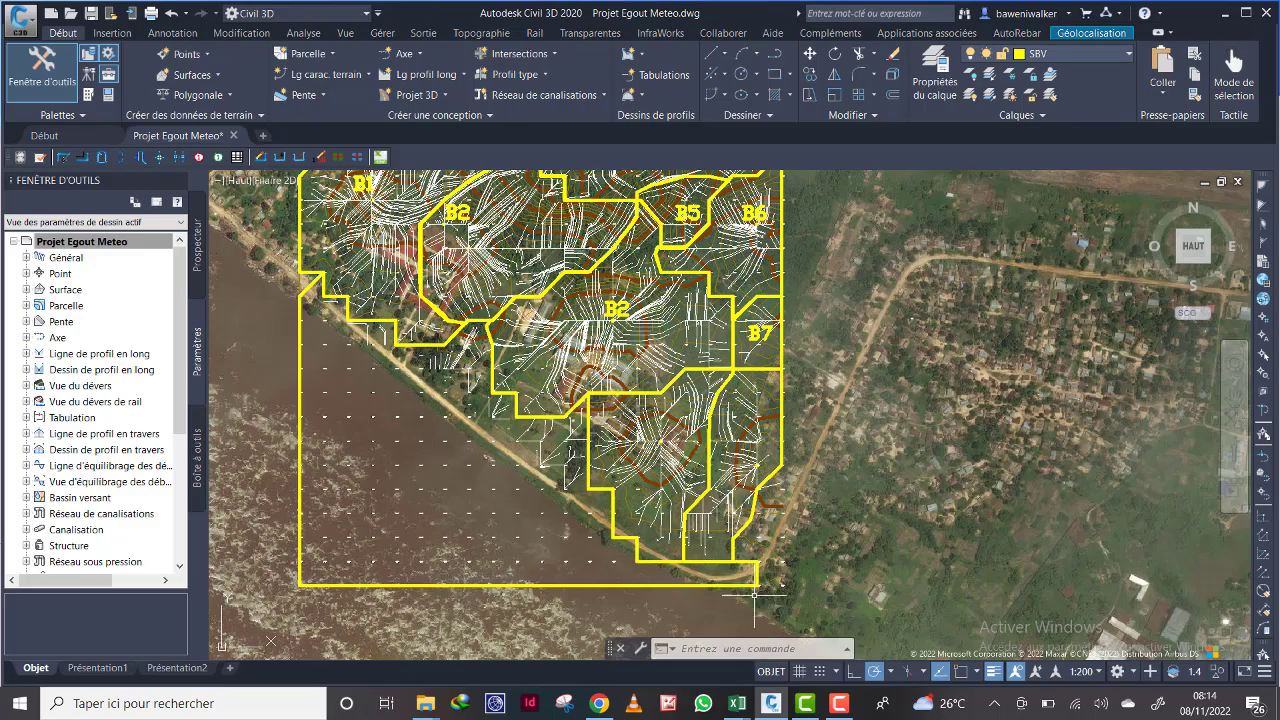
Step: Examine the unlabelled strip between the river road and the B1 and B2 sub-basins, down to the site's southern tip
{"action": "scroll", "coordinate": [755, 595], "scroll_direction": "down", "scroll_amount": 2}
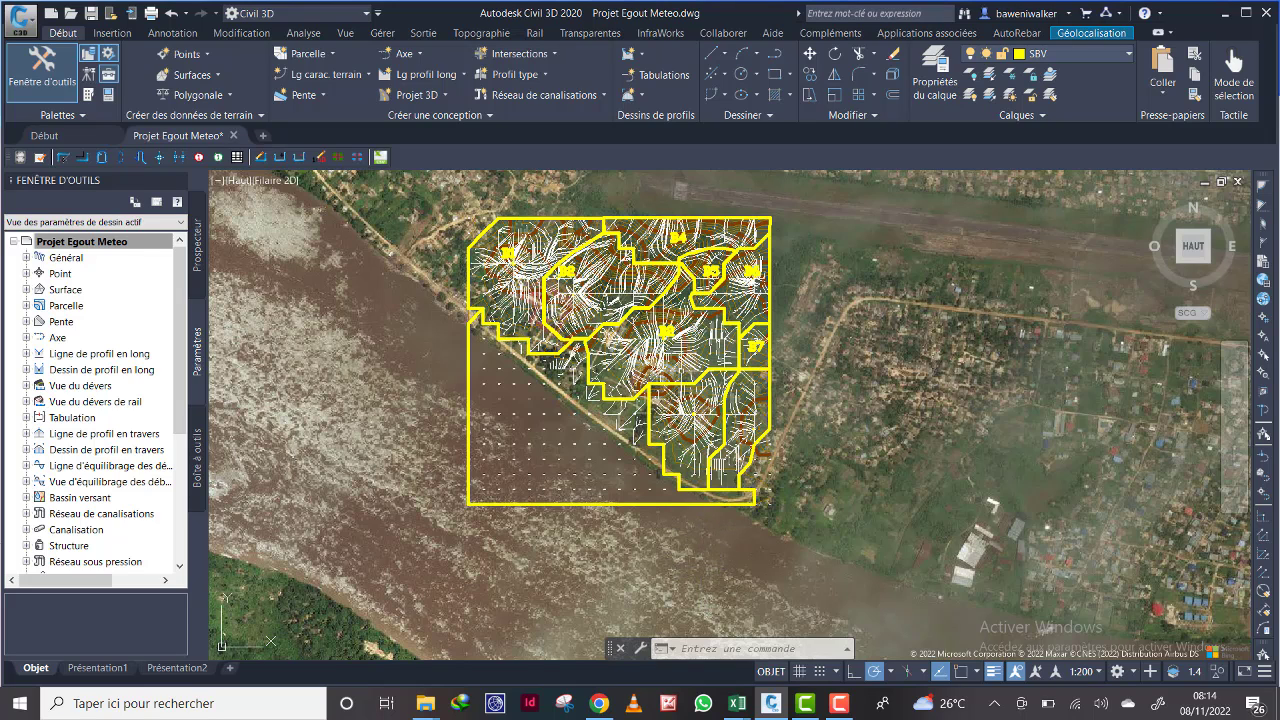
{"action": "scroll", "coordinate": [637, 240], "scroll_direction": "up", "scroll_amount": 2}
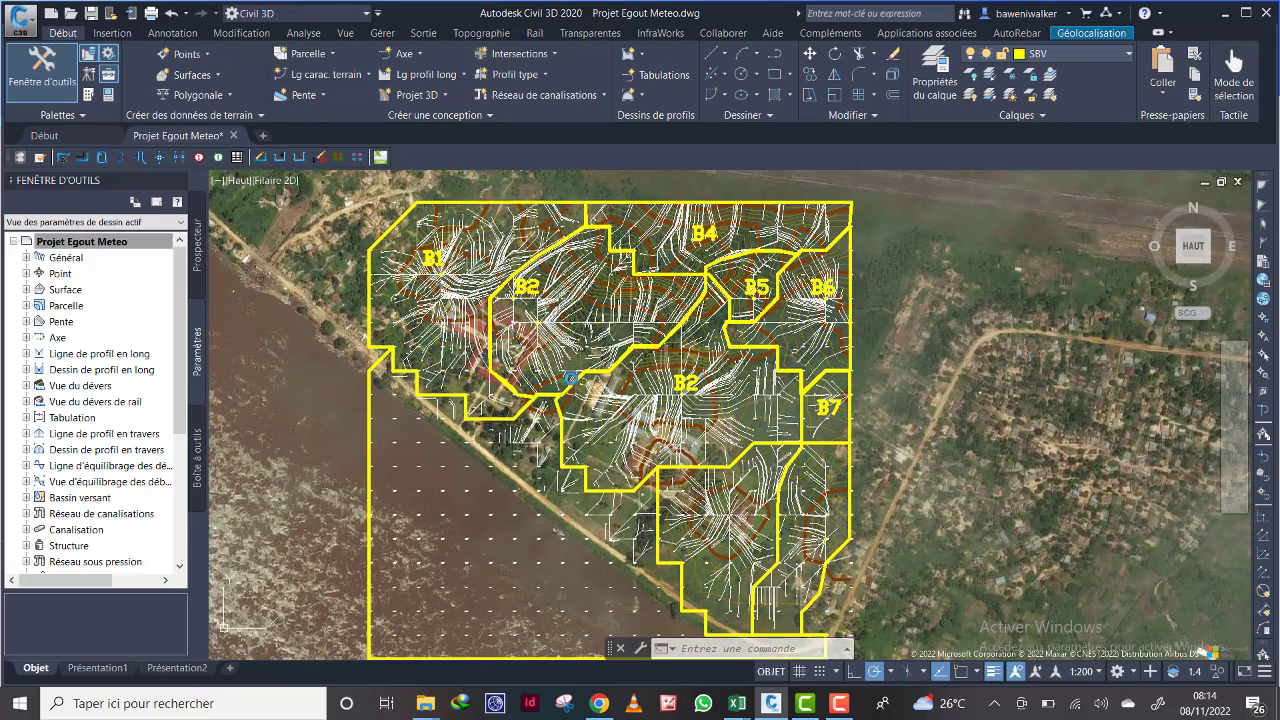
{"action": "scroll", "coordinate": [547, 379], "scroll_direction": "down", "scroll_amount": 2}
{"action": "scroll", "coordinate": [595, 458], "scroll_direction": "up", "scroll_amount": 2}
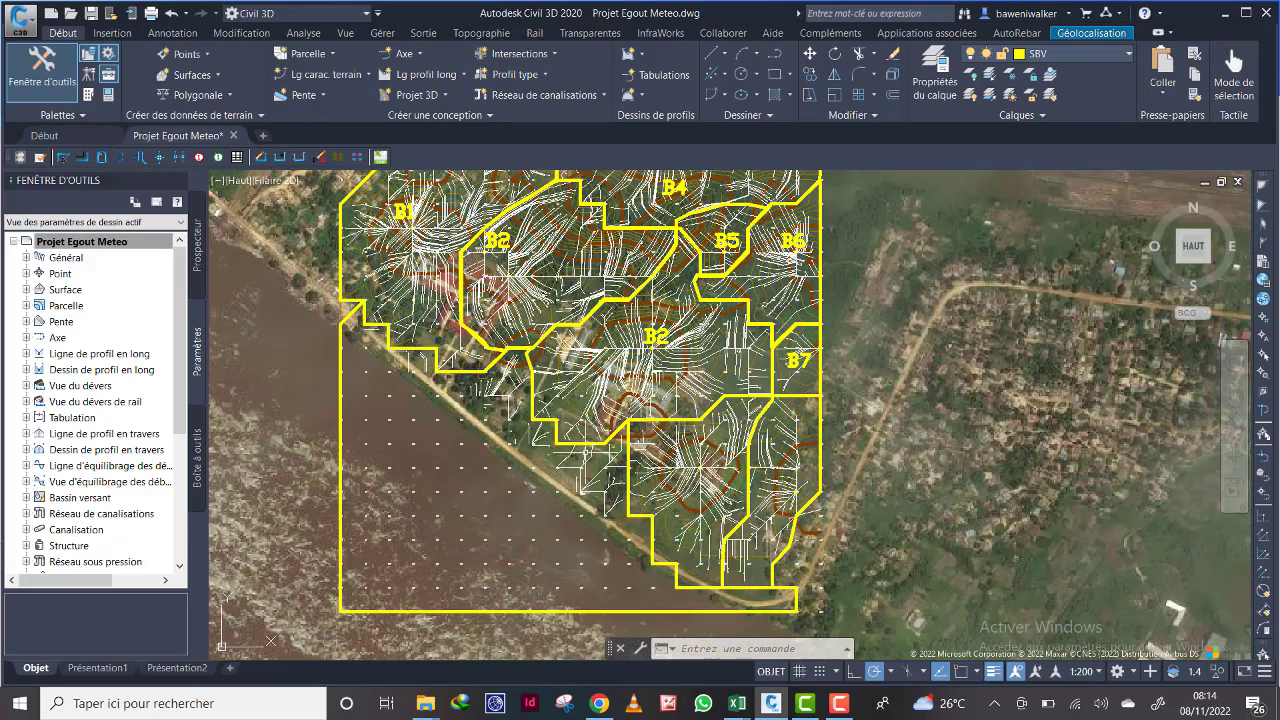
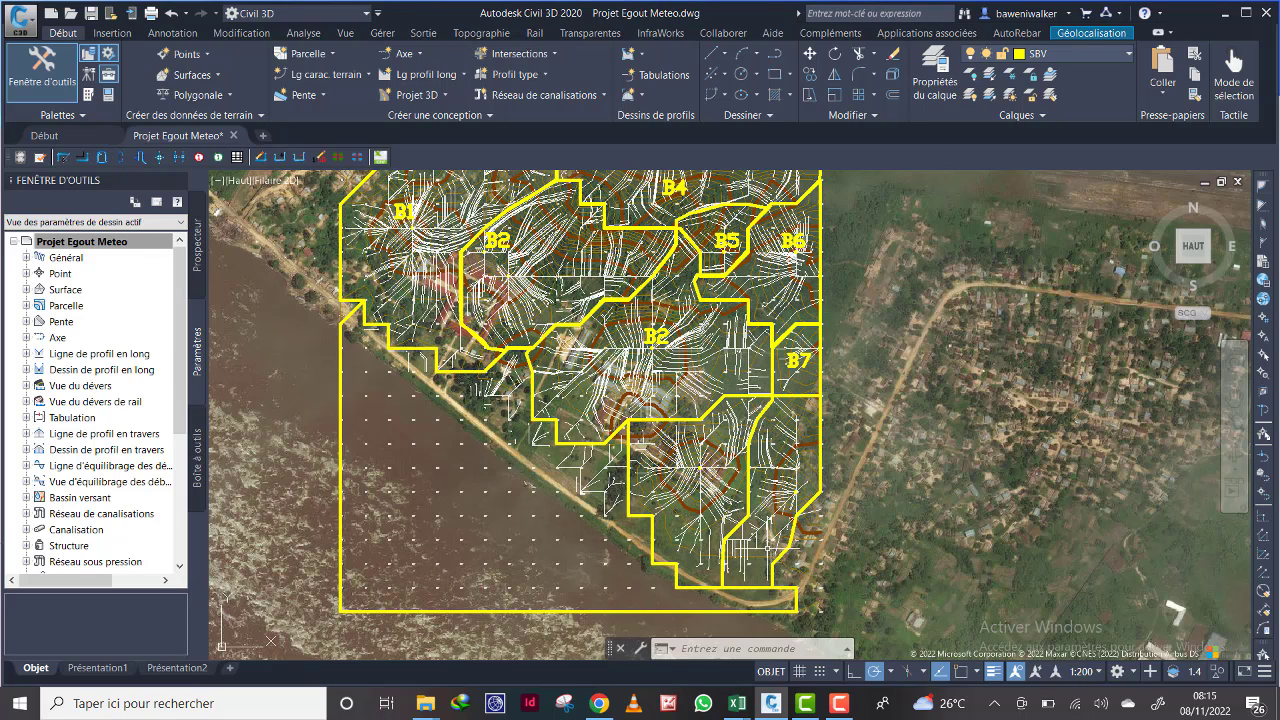
{"action": "middle_click_drag", "start_coordinate": [750, 564], "coordinate": [766, 472]}
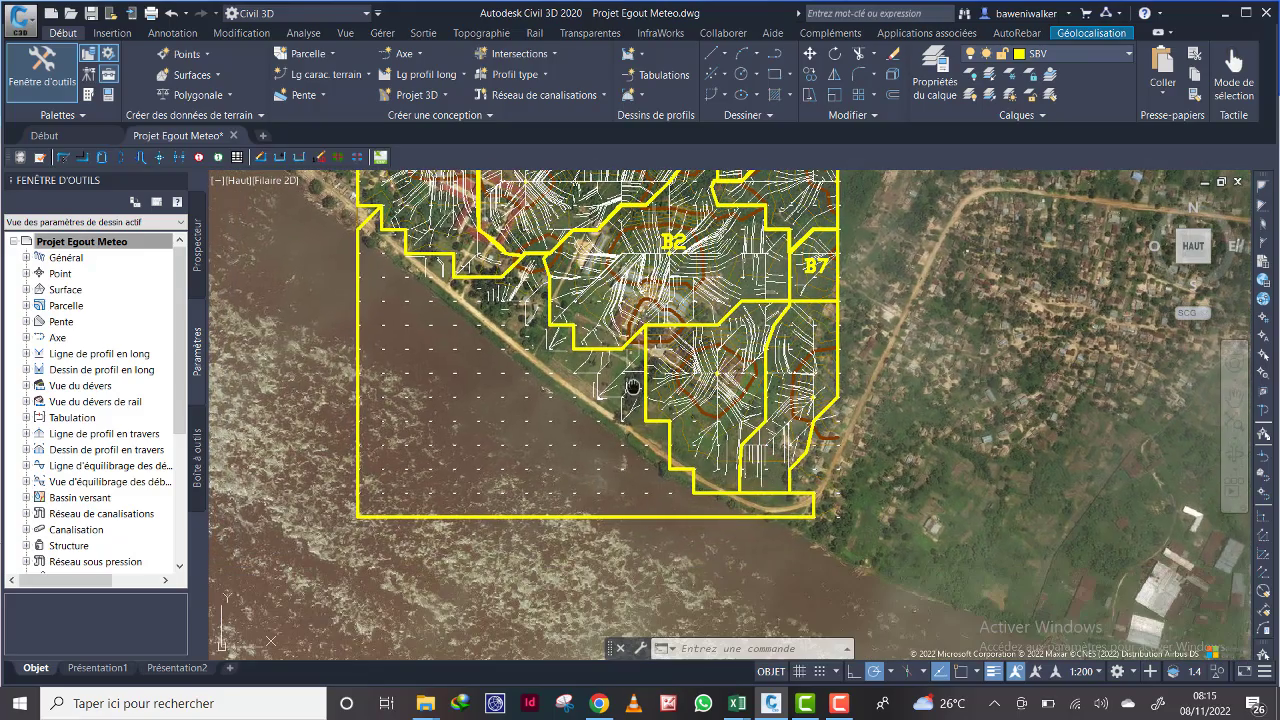
{"action": "middle_click_drag", "start_coordinate": [633, 385], "coordinate": [637, 388]}
{"action": "scroll", "coordinate": [590, 490], "scroll_direction": "up", "scroll_amount": 1}
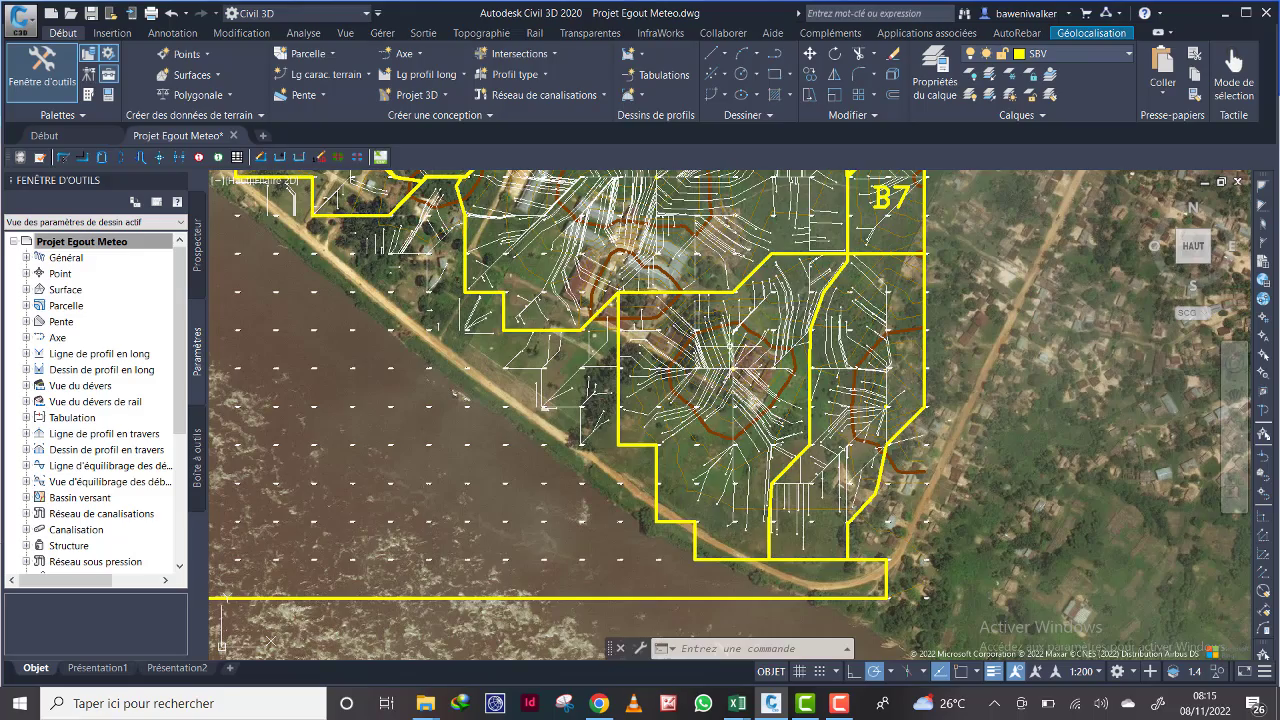
{"action": "scroll", "coordinate": [625, 430], "scroll_direction": "down", "scroll_amount": 1}
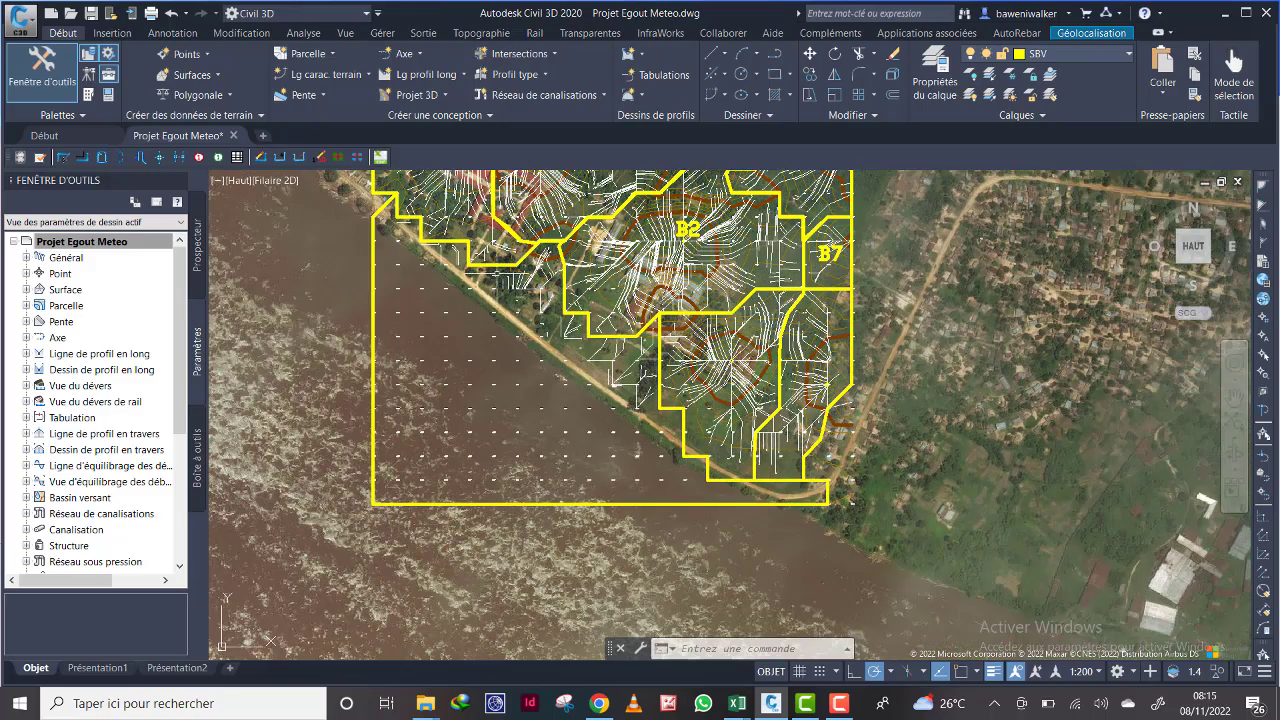
{"action": "scroll", "coordinate": [511, 333], "scroll_direction": "down", "scroll_amount": 2}
{"action": "middle_click_drag", "start_coordinate": [511, 303], "coordinate": [506, 346]}
{"action": "scroll", "coordinate": [421, 313], "scroll_direction": "up", "scroll_amount": 2}
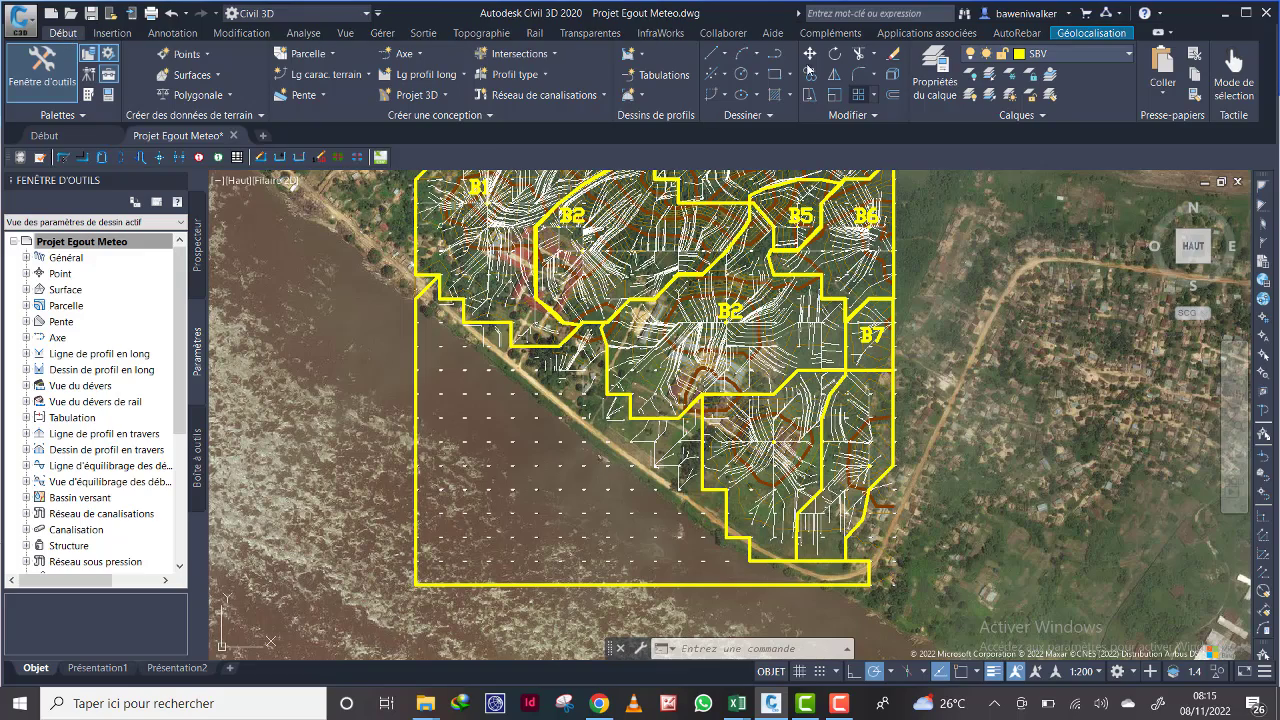
{"action": "left_click", "coordinate": [775, 56]}
{"action": "scroll", "coordinate": [410, 288], "scroll_direction": "up", "scroll_amount": 5}
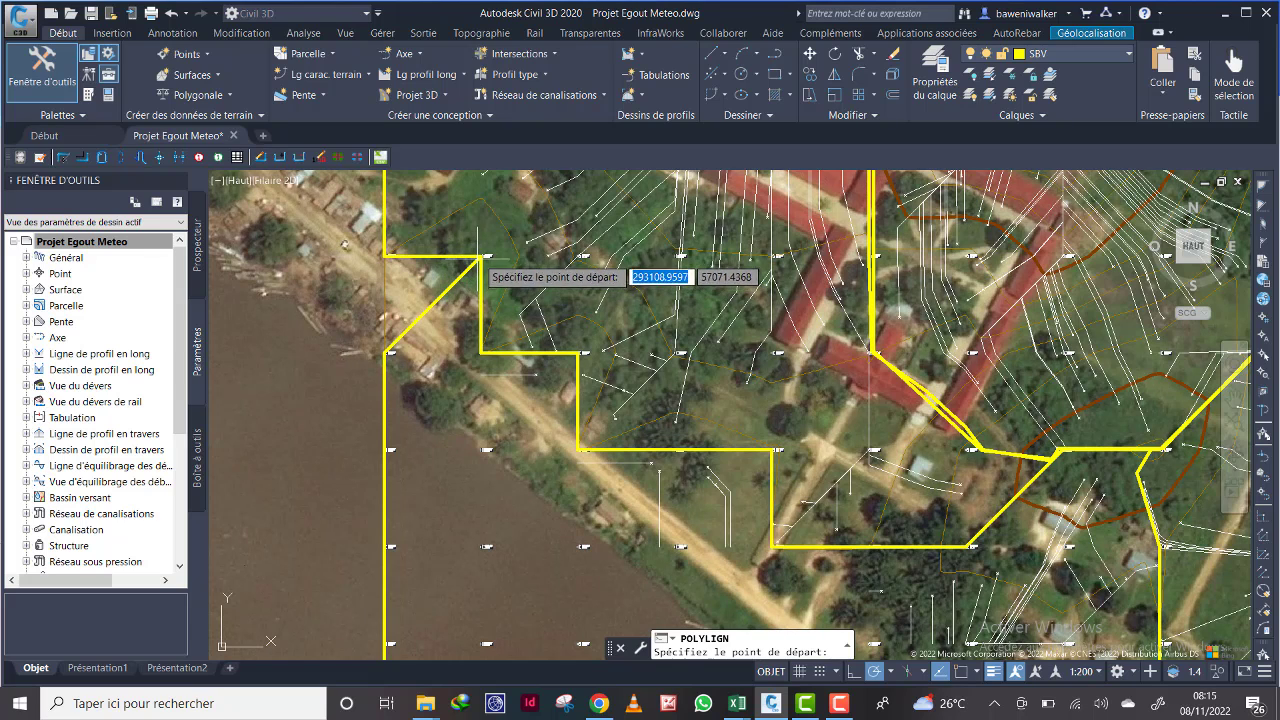
{"action": "left_click", "coordinate": [479, 258]}
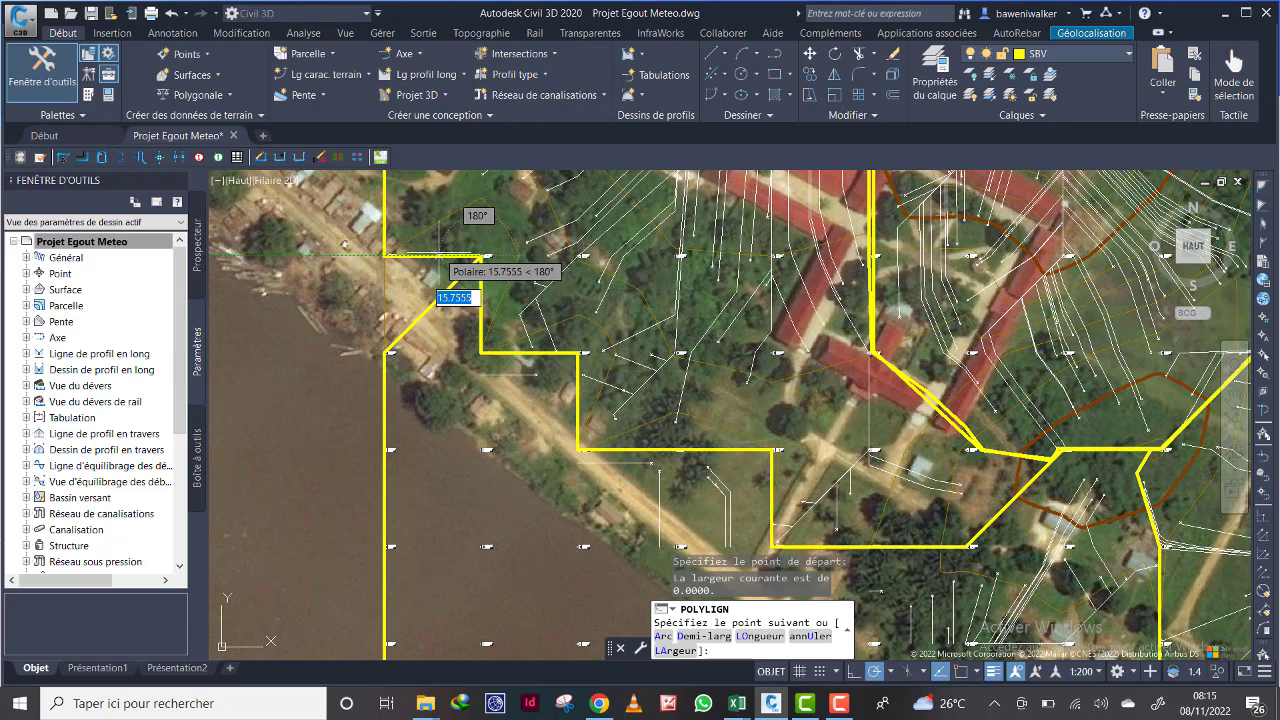
{"action": "scroll", "coordinate": [482, 361], "scroll_direction": "down", "scroll_amount": 4}
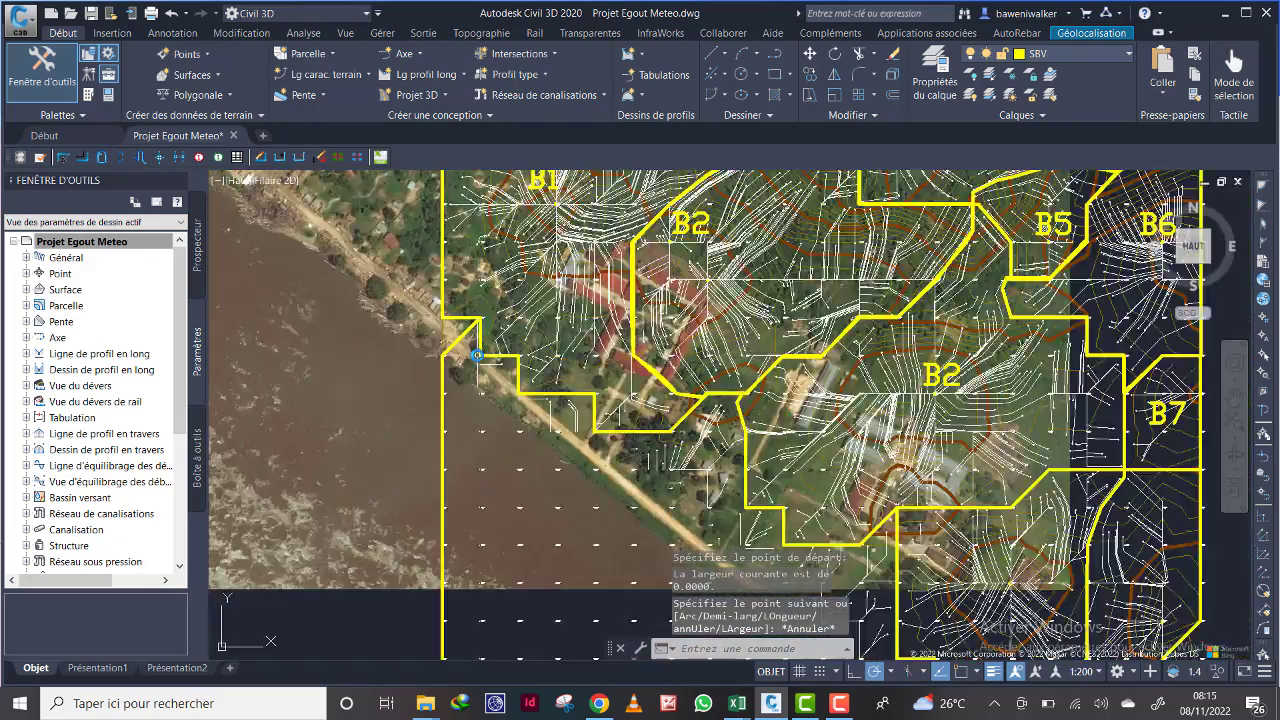
{"action": "scroll", "coordinate": [482, 361], "scroll_direction": "up", "scroll_amount": 2}
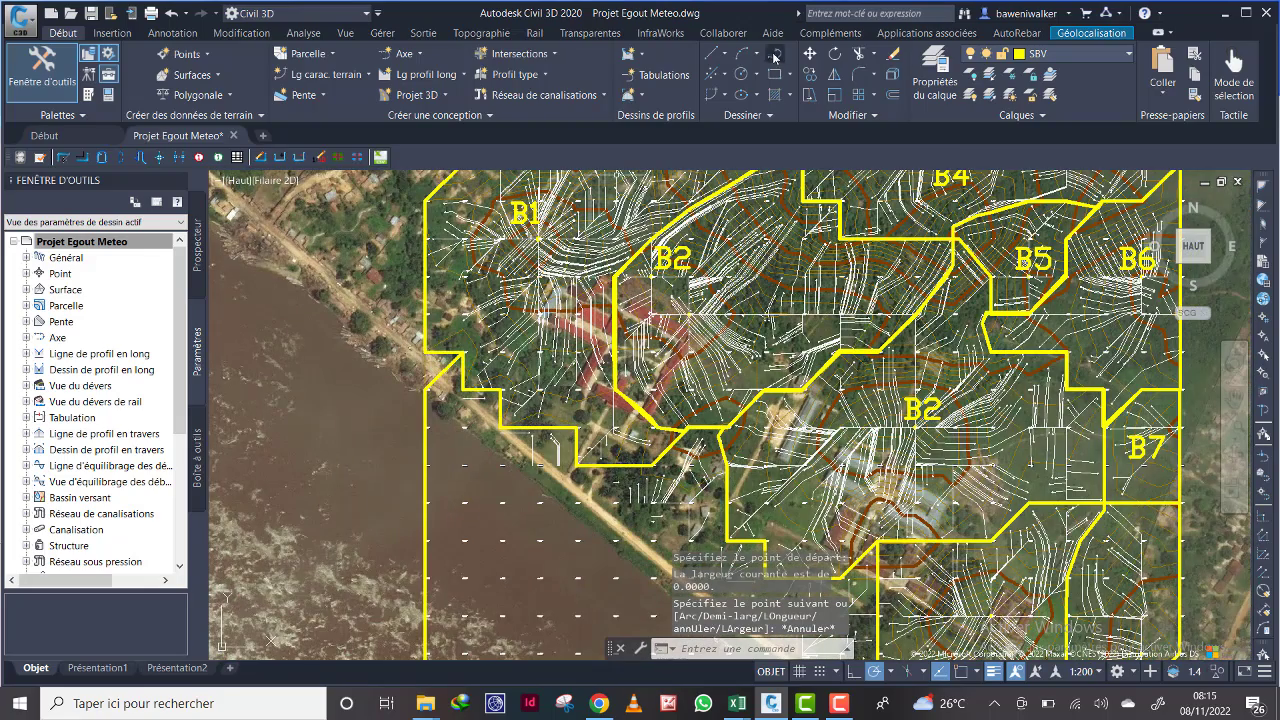
Step: Start a polyline at B1's southwest corner, running down the west boundary, southeast along the river road and north to the southern B2's lower corner
{"action": "key", "text": "Return"}
{"action": "scroll", "coordinate": [410, 355], "scroll_direction": "up", "scroll_amount": 4}
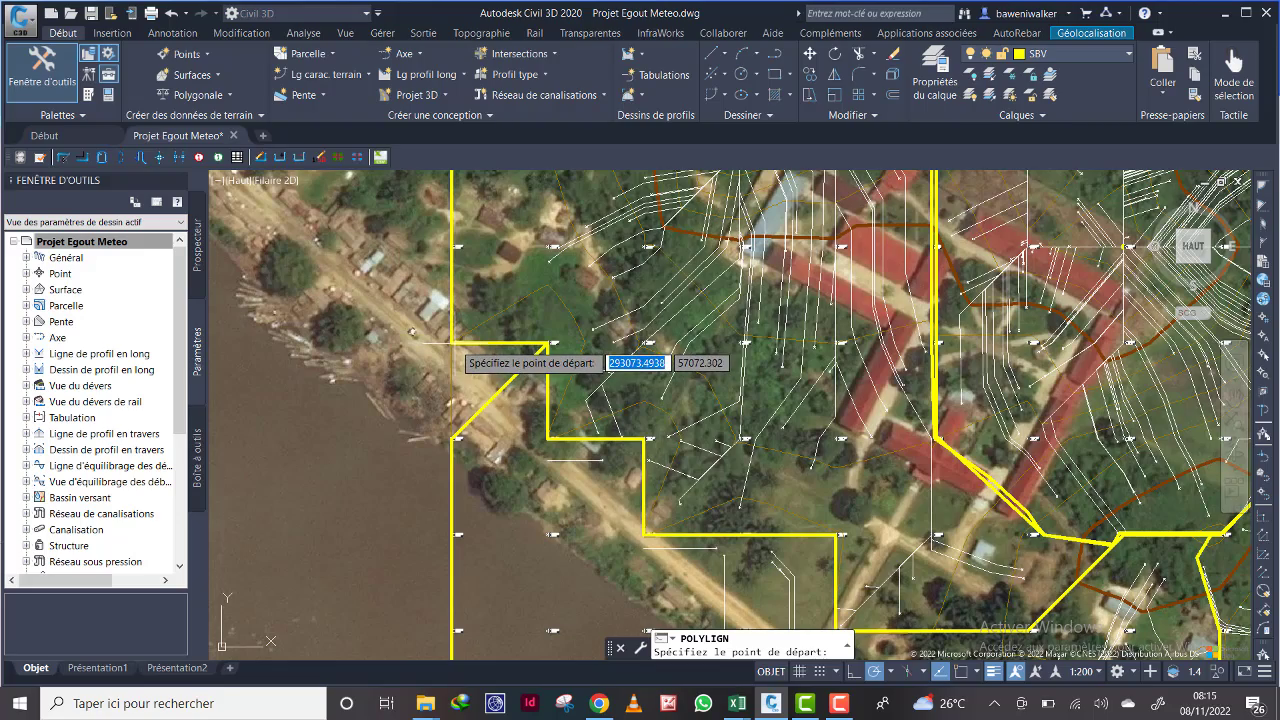
{"action": "left_click", "coordinate": [447, 345]}
{"action": "scroll", "coordinate": [432, 332], "scroll_direction": "down", "scroll_amount": 3}
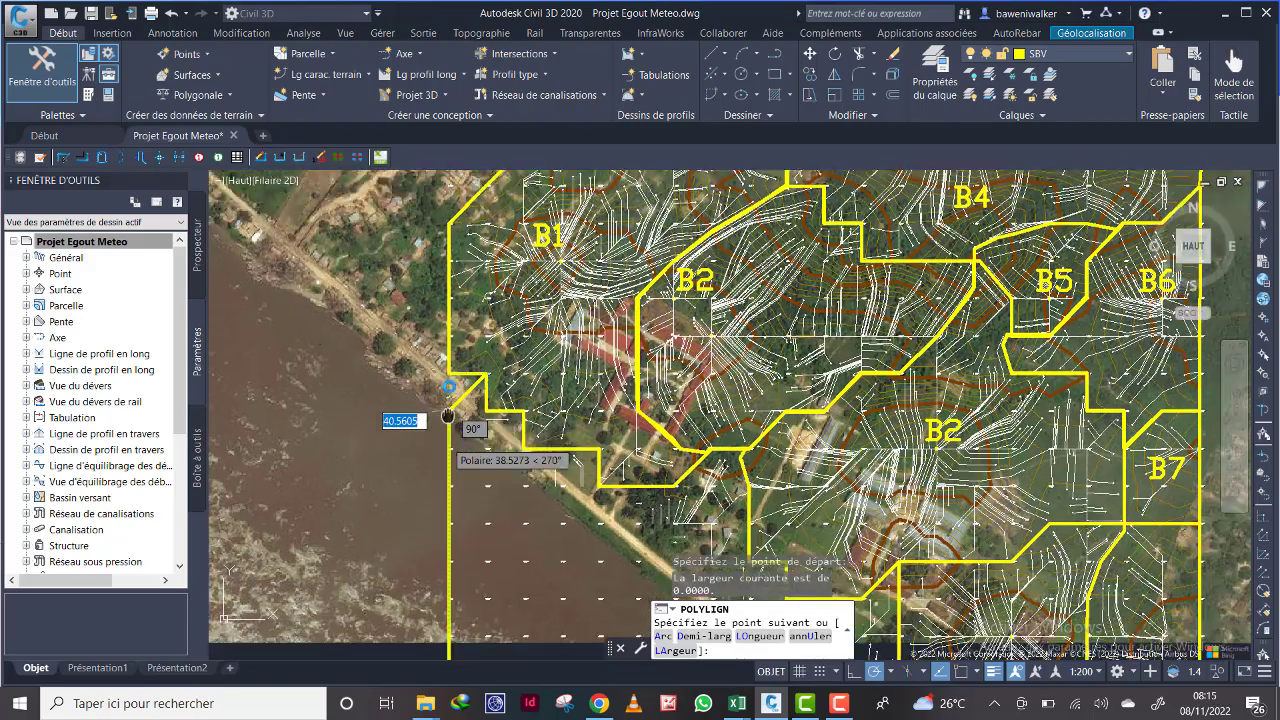
{"action": "left_click", "coordinate": [432, 336]}
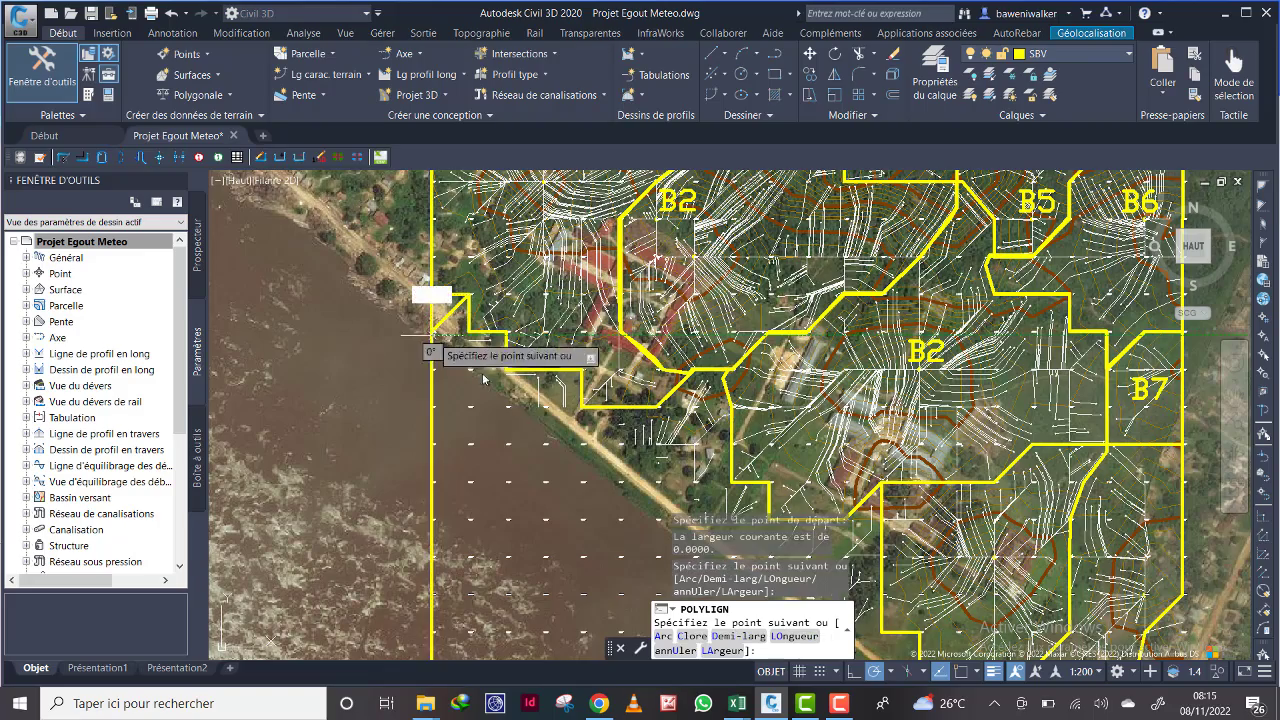
{"action": "scroll", "coordinate": [521, 402], "scroll_direction": "down", "scroll_amount": 4}
{"action": "middle_click_drag", "start_coordinate": [570, 445], "coordinate": [475, 299]}
{"action": "scroll", "coordinate": [575, 372], "scroll_direction": "up", "scroll_amount": 2}
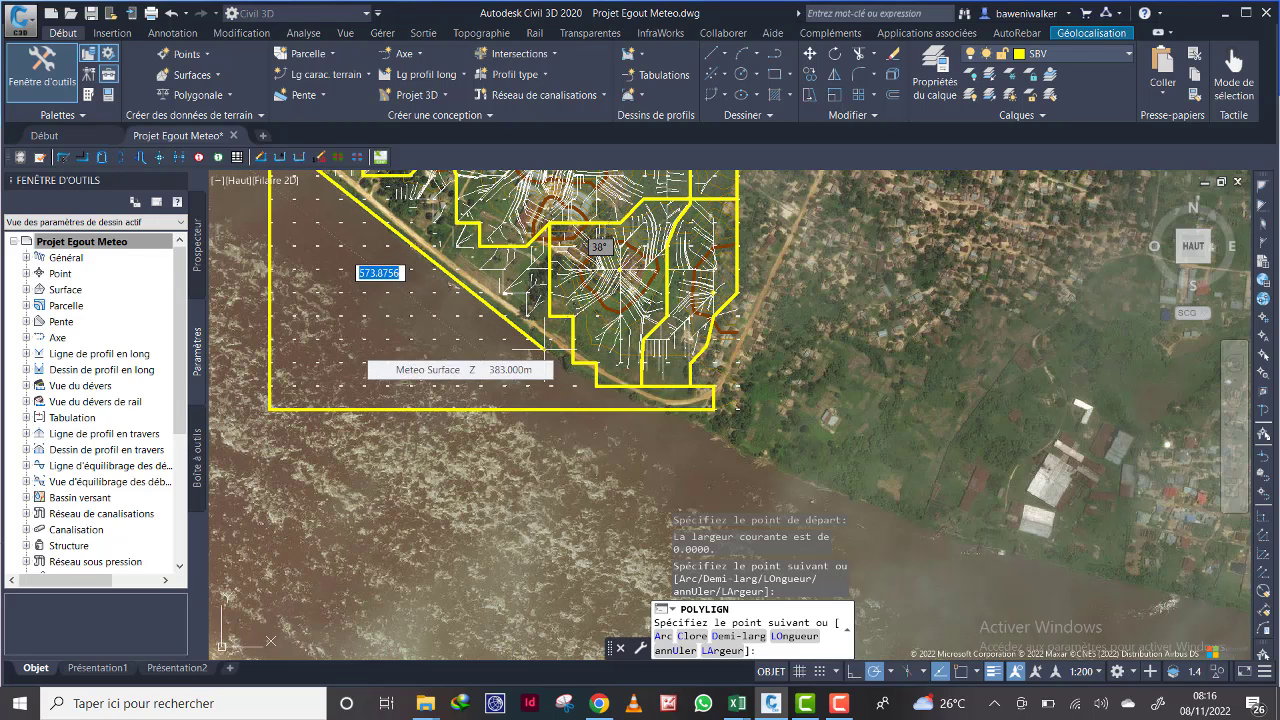
{"action": "left_click", "coordinate": [551, 357]}
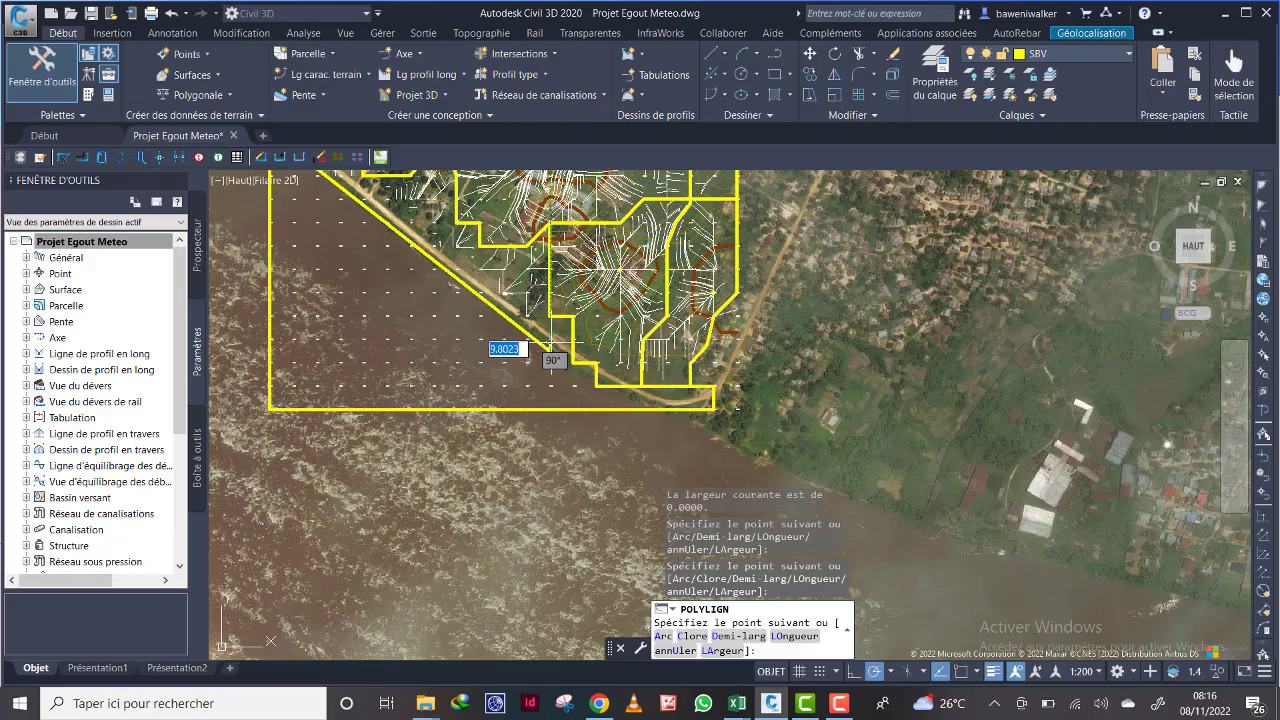
{"action": "scroll", "coordinate": [485, 308], "scroll_direction": "up", "scroll_amount": 3}
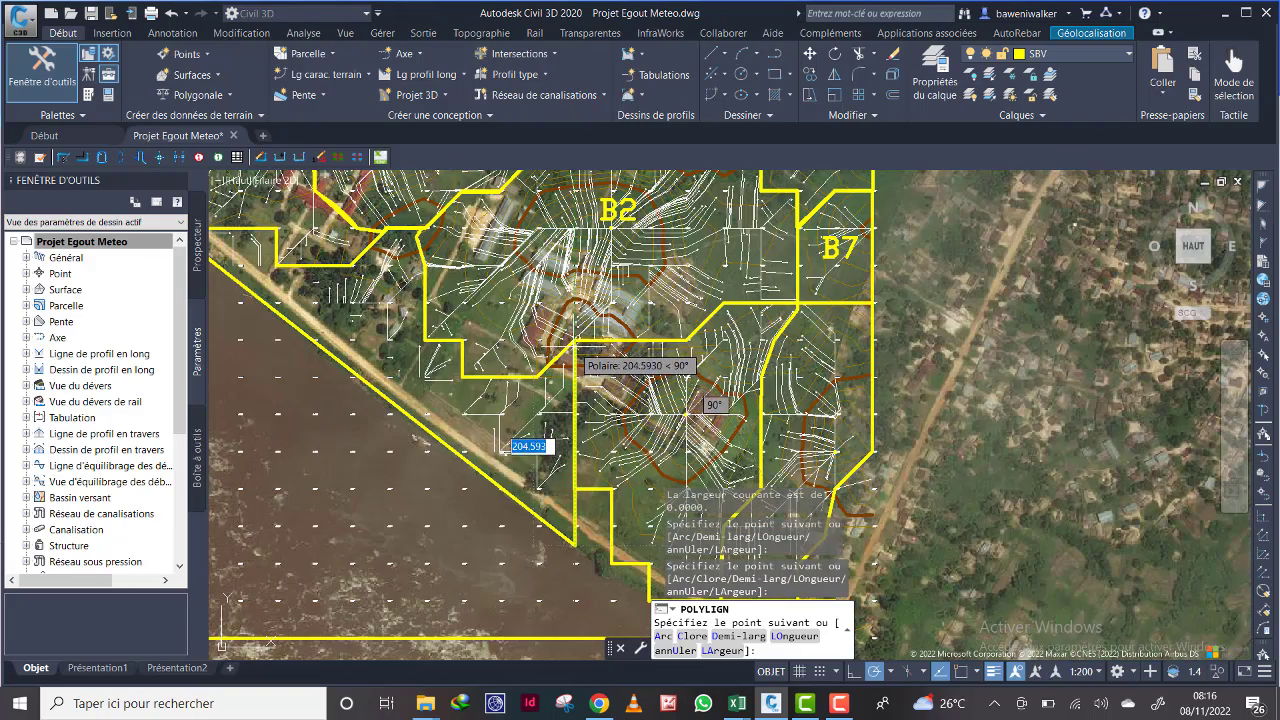
{"action": "left_click", "coordinate": [575, 345]}
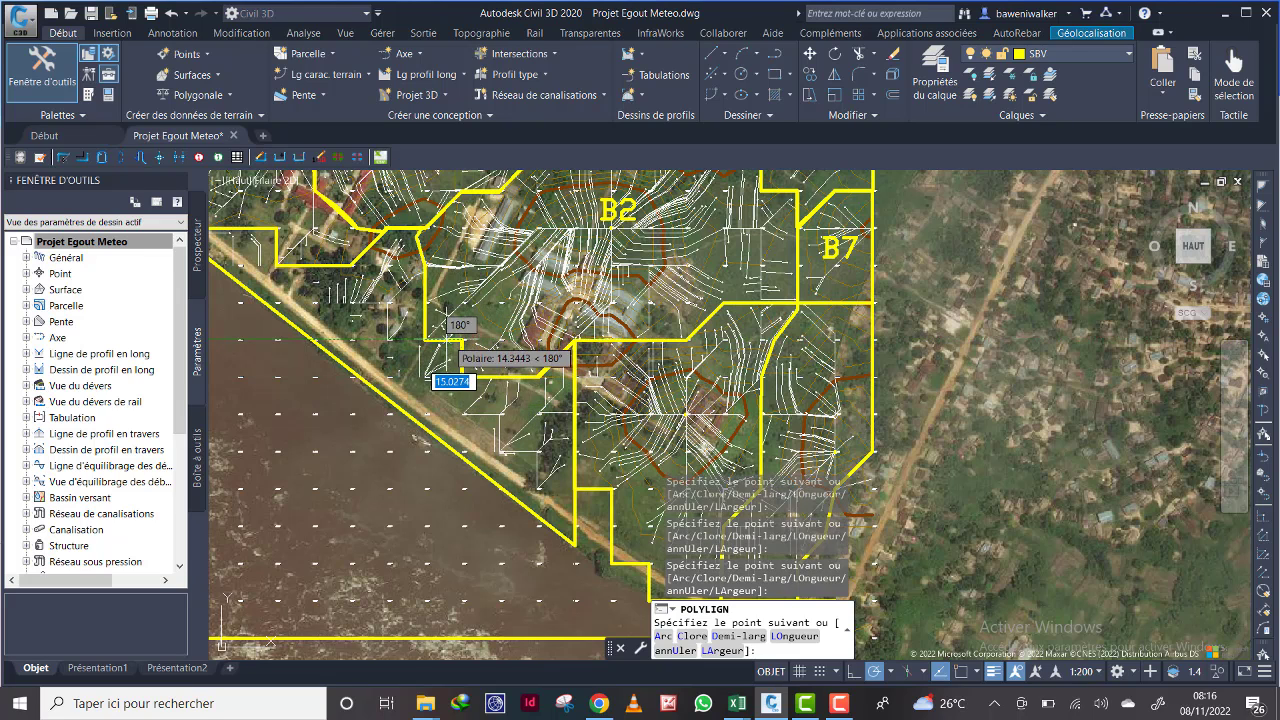
Step: Continue the polyline northwest along the lower edges of the southern B2 and B1, and close it at its starting point
{"action": "scroll", "coordinate": [425, 328], "scroll_direction": "down", "scroll_amount": 3}
{"action": "scroll", "coordinate": [445, 405], "scroll_direction": "up", "scroll_amount": 6}
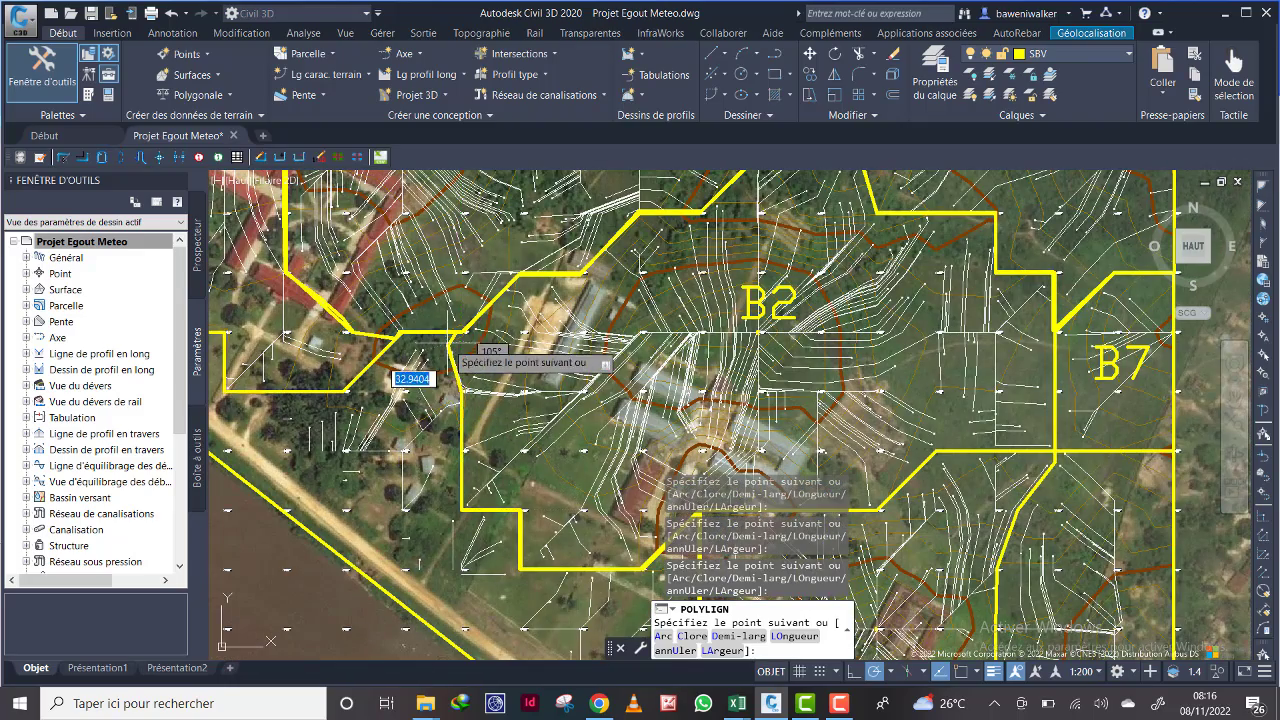
{"action": "left_click", "coordinate": [448, 355]}
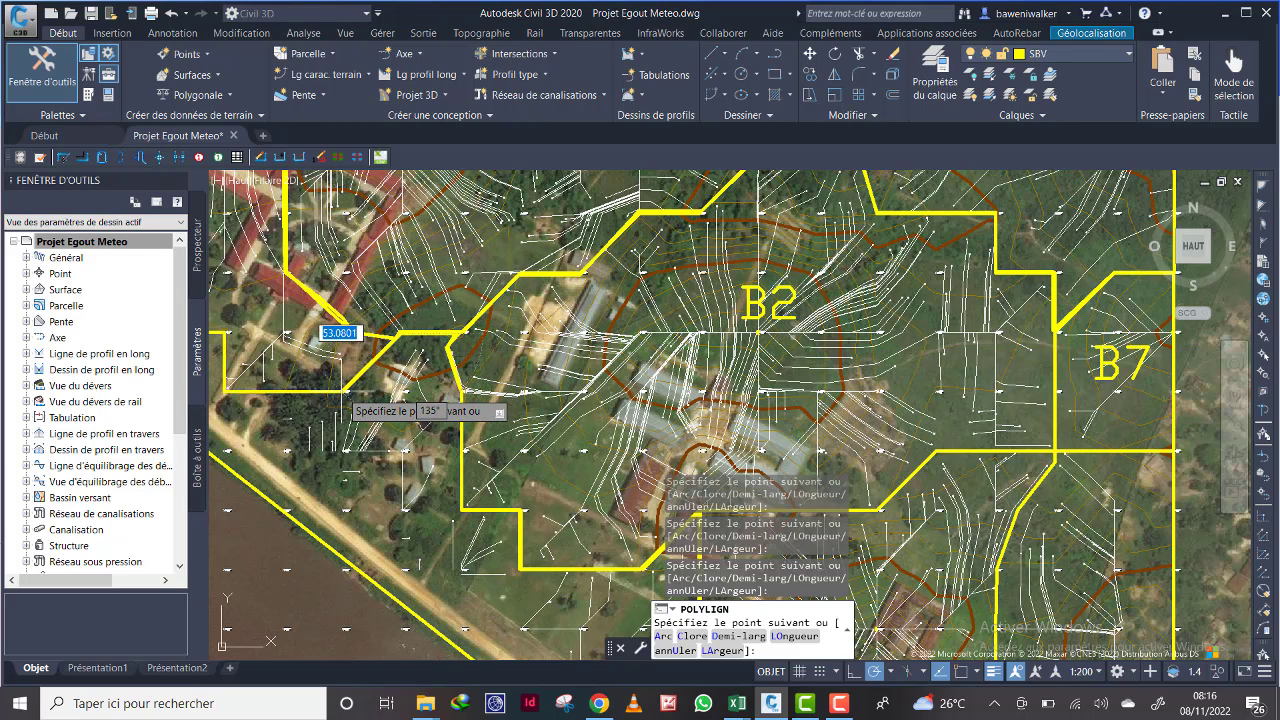
{"action": "left_click", "coordinate": [348, 390]}
{"action": "scroll", "coordinate": [310, 420], "scroll_direction": "down", "scroll_amount": 3}
{"action": "scroll", "coordinate": [615, 420], "scroll_direction": "up", "scroll_amount": 5}
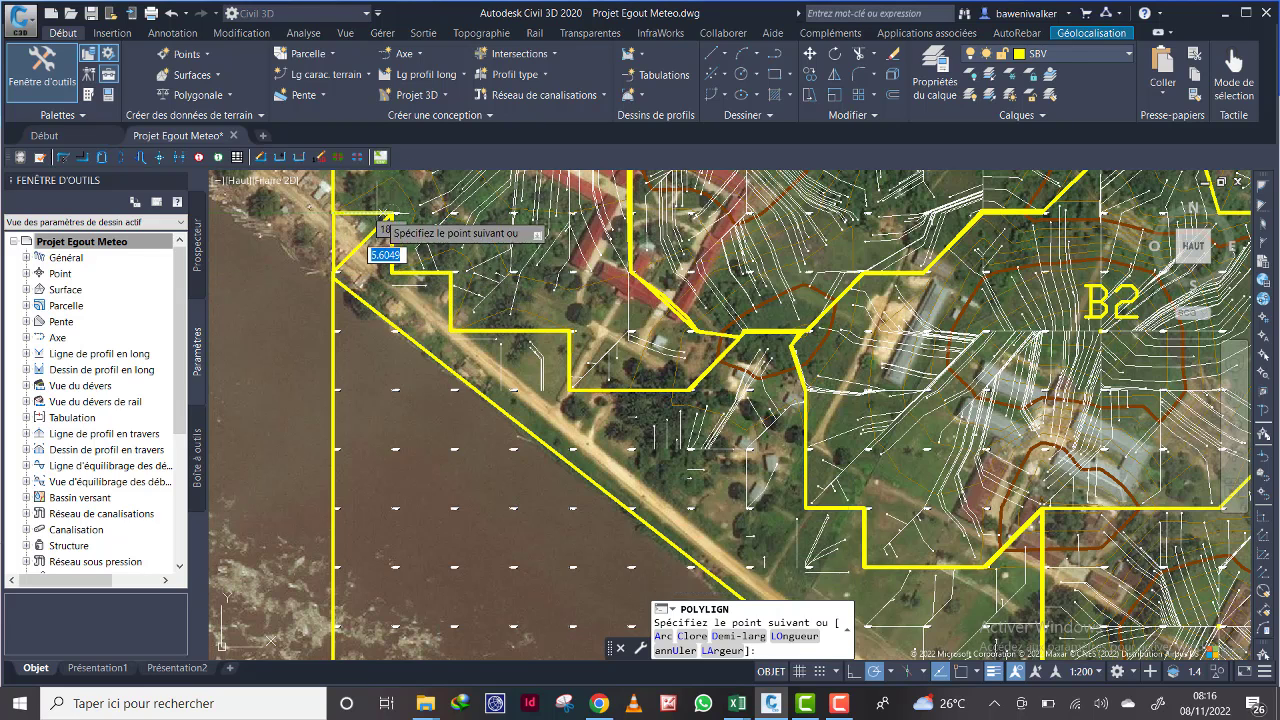
{"action": "left_click", "coordinate": [385, 213]}
{"action": "right_click", "coordinate": [346, 216]}
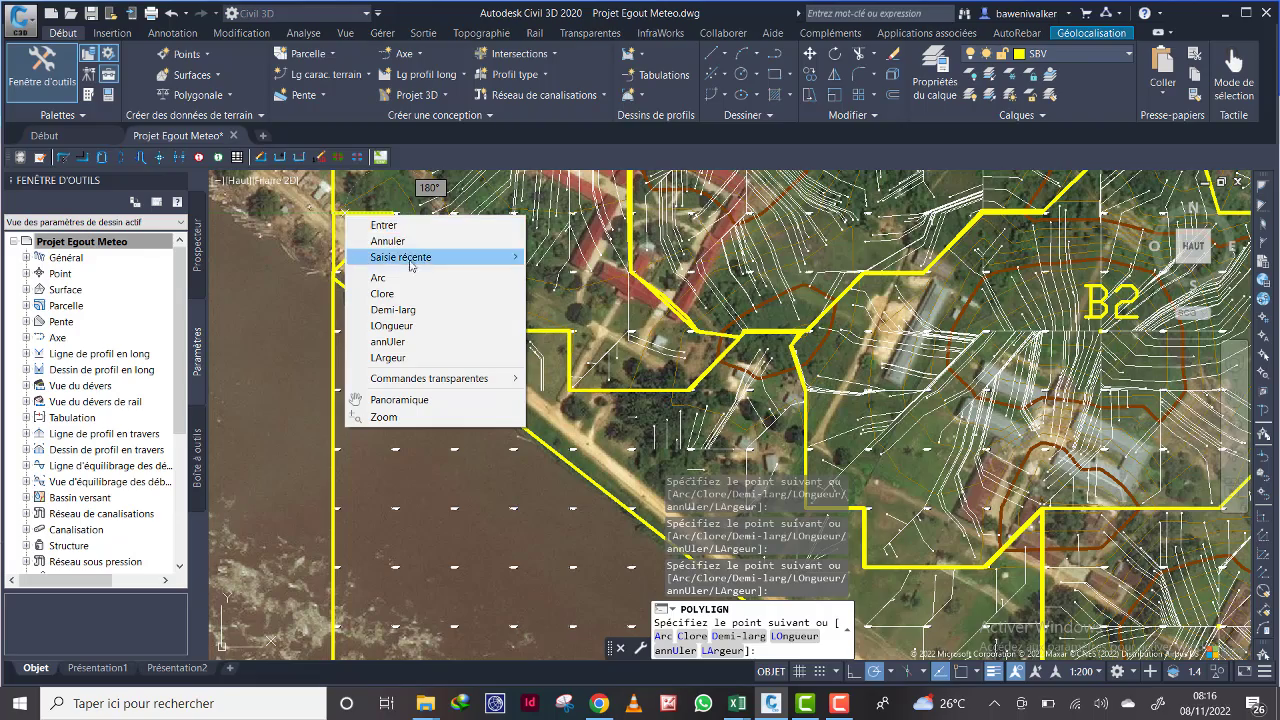
{"action": "left_click", "coordinate": [382, 293]}
{"action": "scroll", "coordinate": [440, 365], "scroll_direction": "down", "scroll_amount": 2}
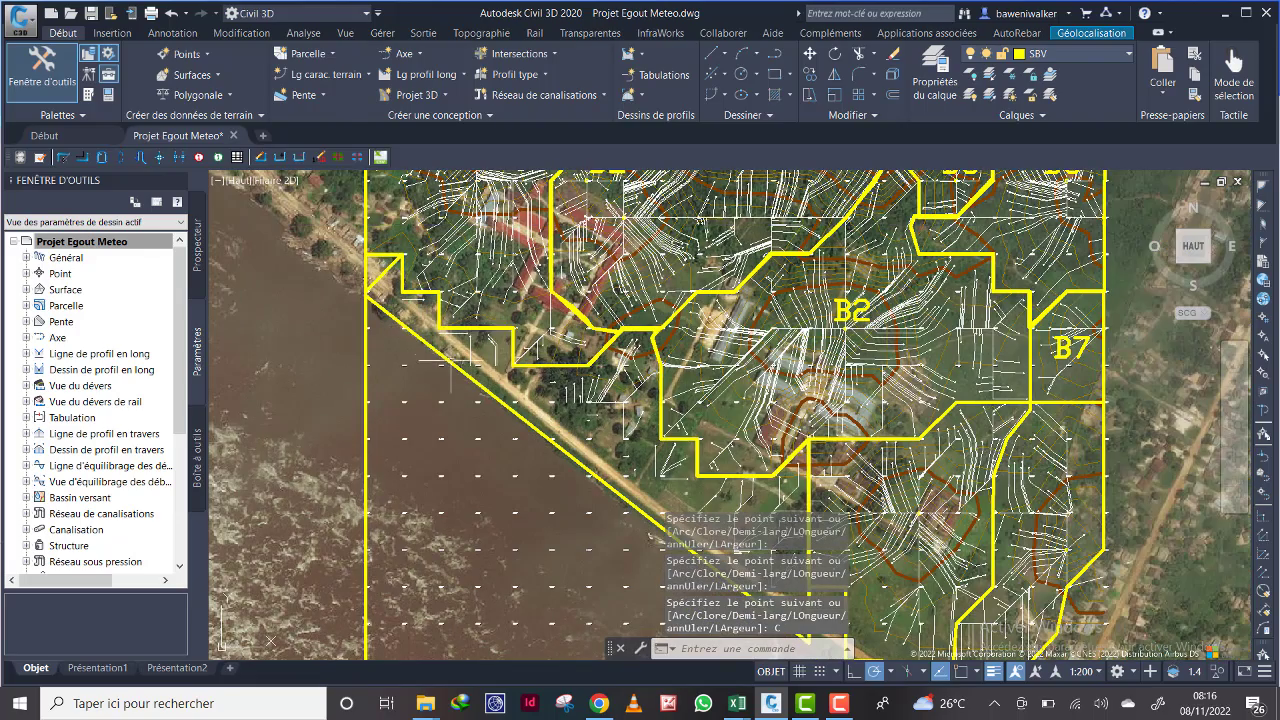
Step: Check the extent of the new closed riverside outline against the neighbouring sub-basins
{"action": "left_click", "coordinate": [580, 366]}
{"action": "scroll", "coordinate": [589, 366], "scroll_direction": "down", "scroll_amount": 4}
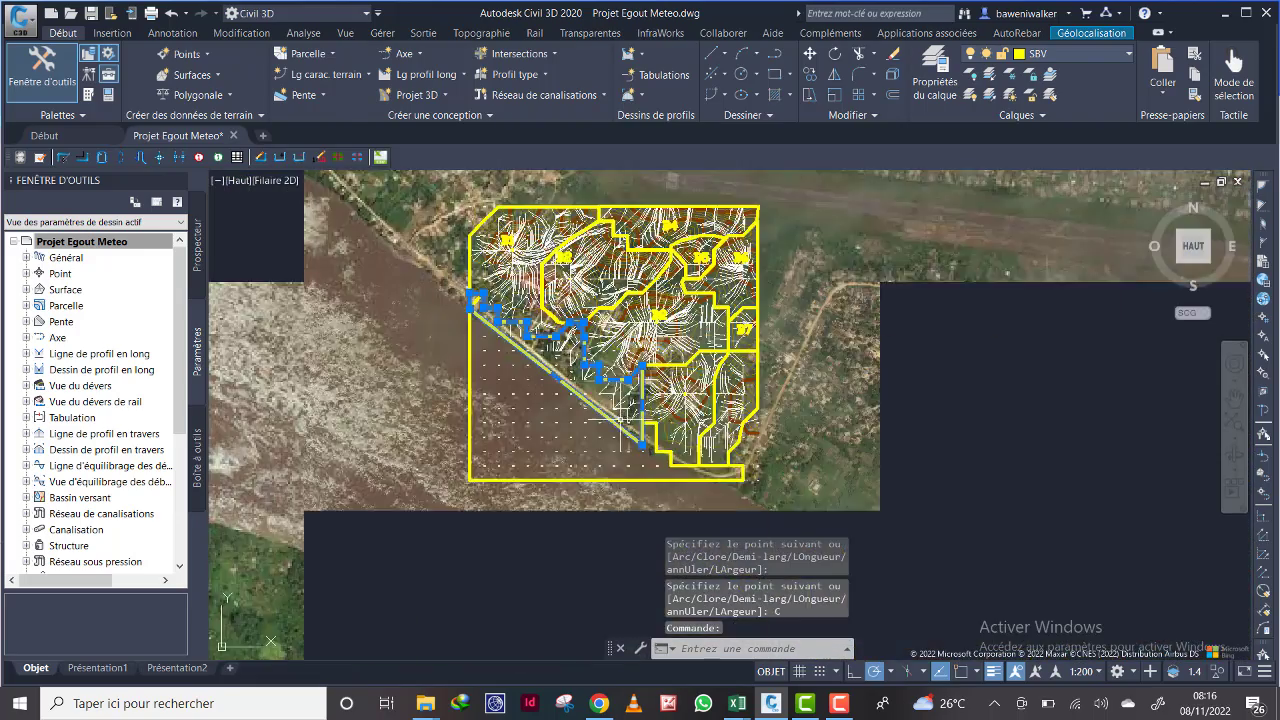
{"action": "scroll", "coordinate": [612, 362], "scroll_direction": "up", "scroll_amount": 4}
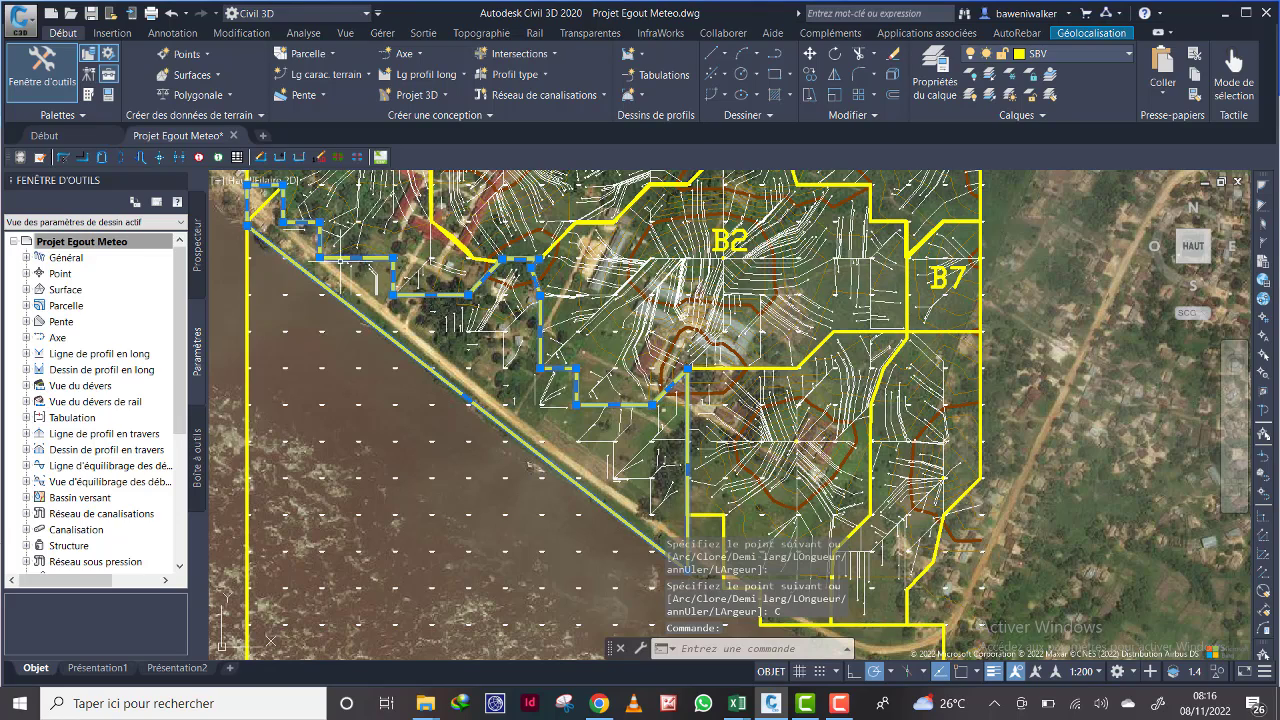
{"action": "scroll", "coordinate": [630, 418], "scroll_direction": "down", "scroll_amount": 2}
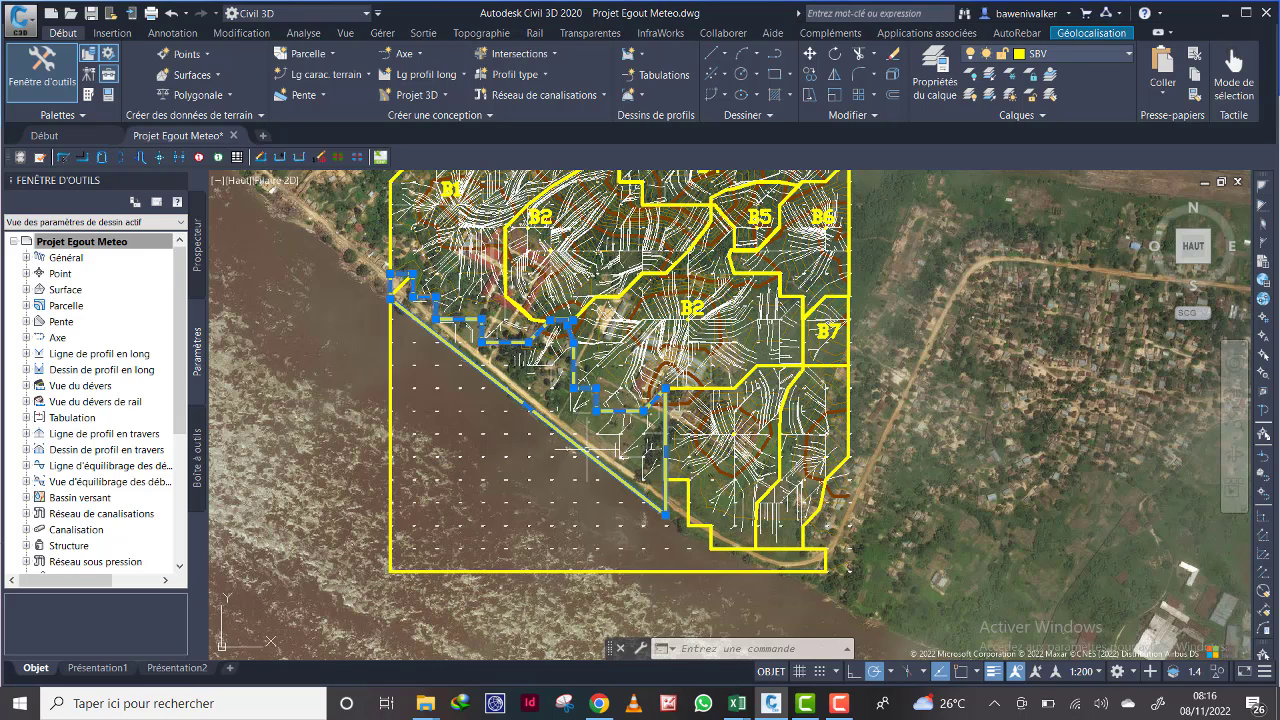
{"action": "key", "text": "Escape"}
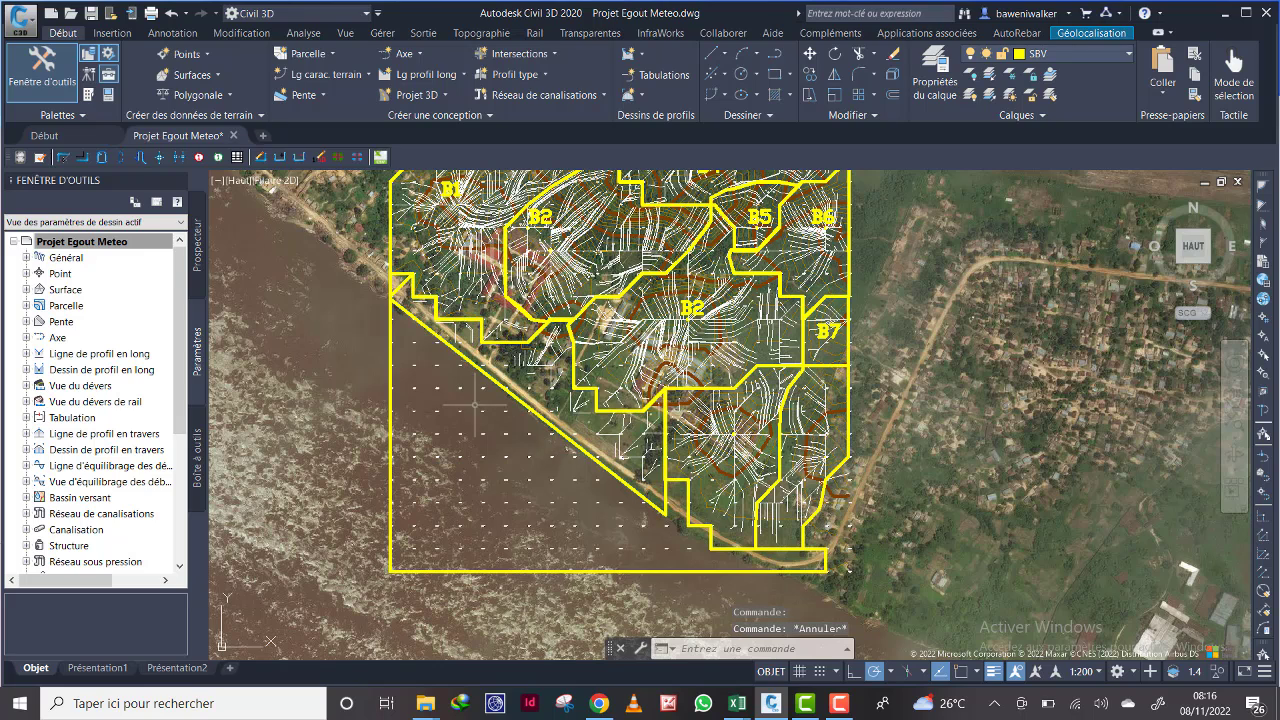
Step: Try deleting the large old outline around the river area and southeastern sub-basin, and undo the deletion
{"action": "left_click", "coordinate": [390, 373]}
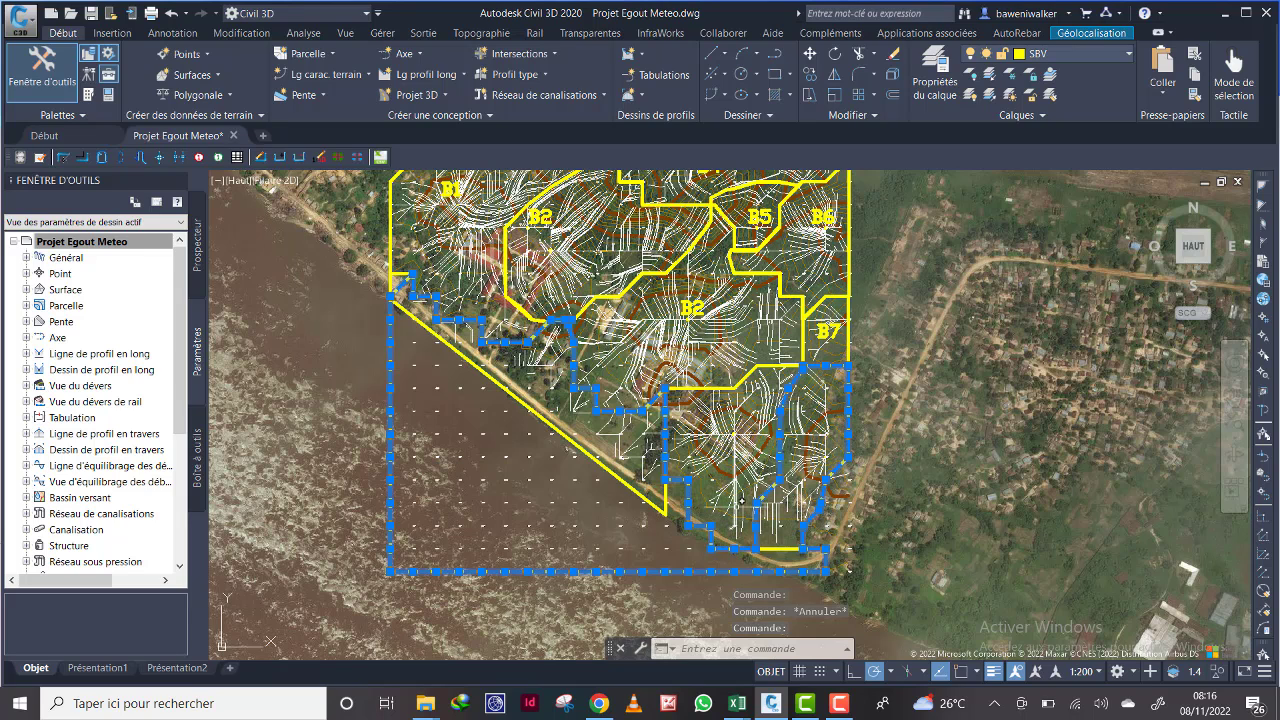
{"action": "key", "text": "Delete"}
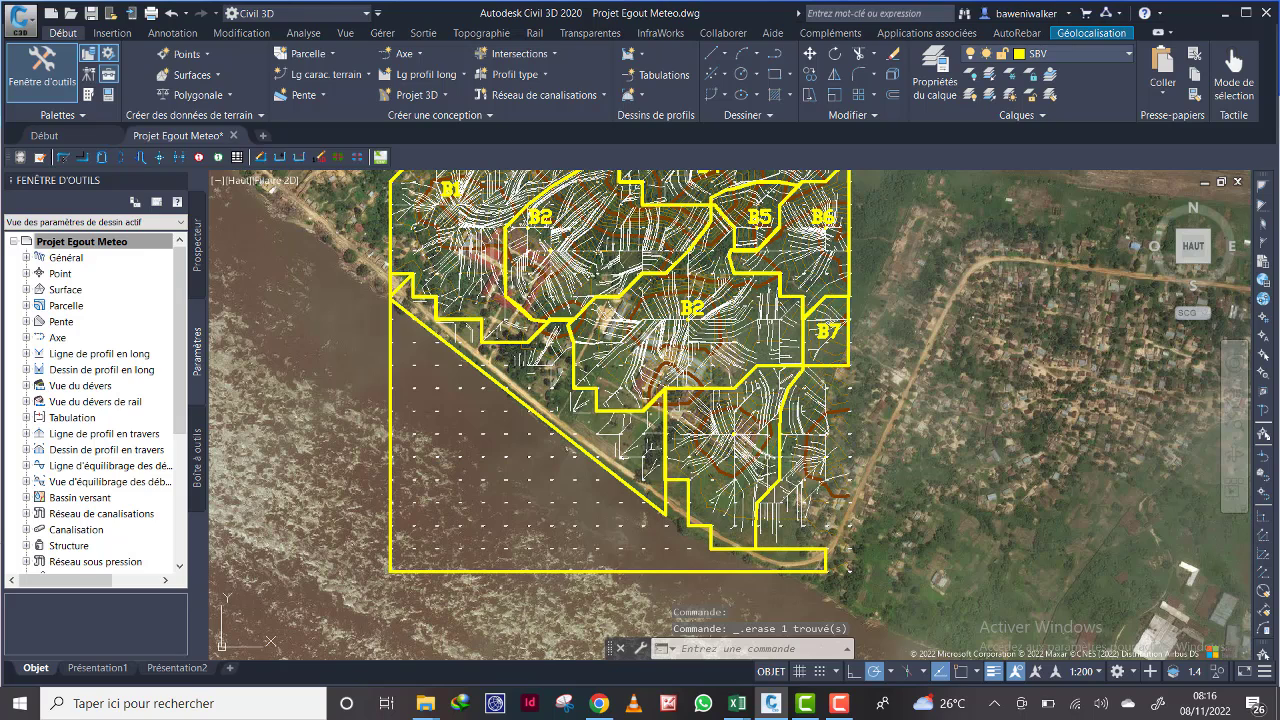
{"action": "key", "text": "ctrl+z"}
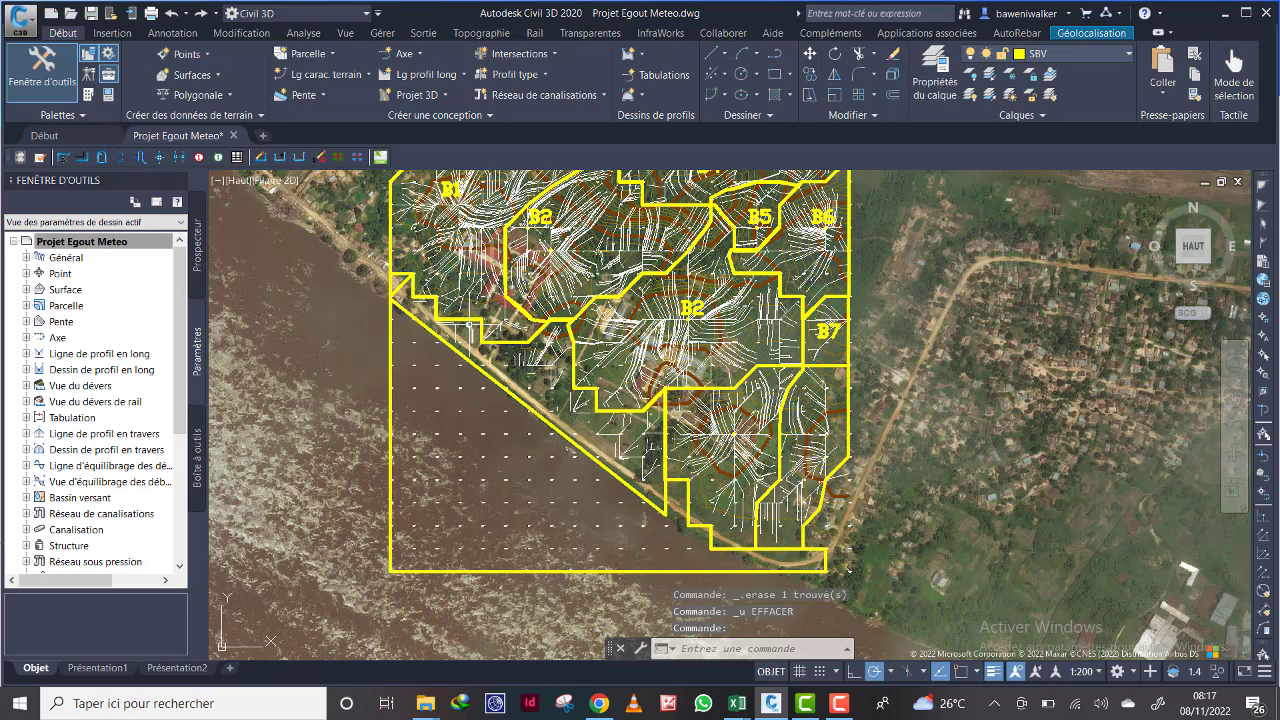
Step: Inspect the path of the large old outline around the river area and along the unlabelled southern sub-basins
{"action": "left_click", "coordinate": [401, 284]}
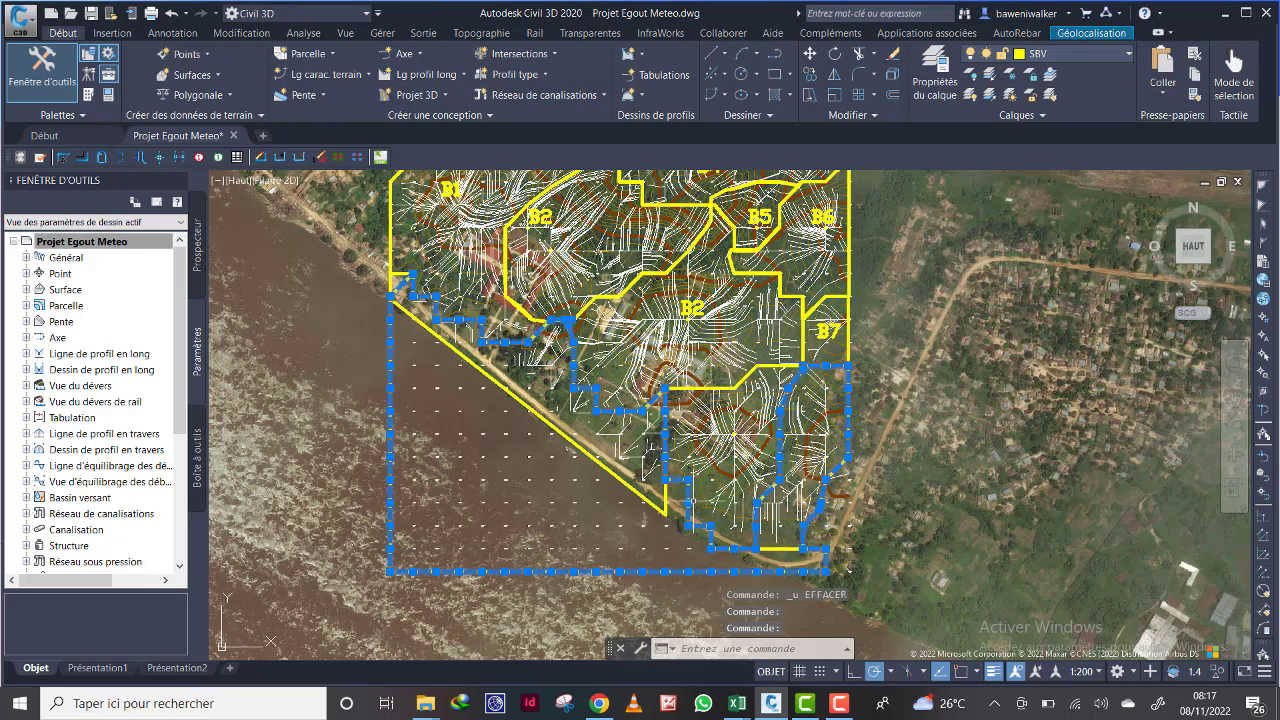
{"action": "key", "text": "Escape"}
{"action": "scroll", "coordinate": [670, 480], "scroll_direction": "up", "scroll_amount": 3}
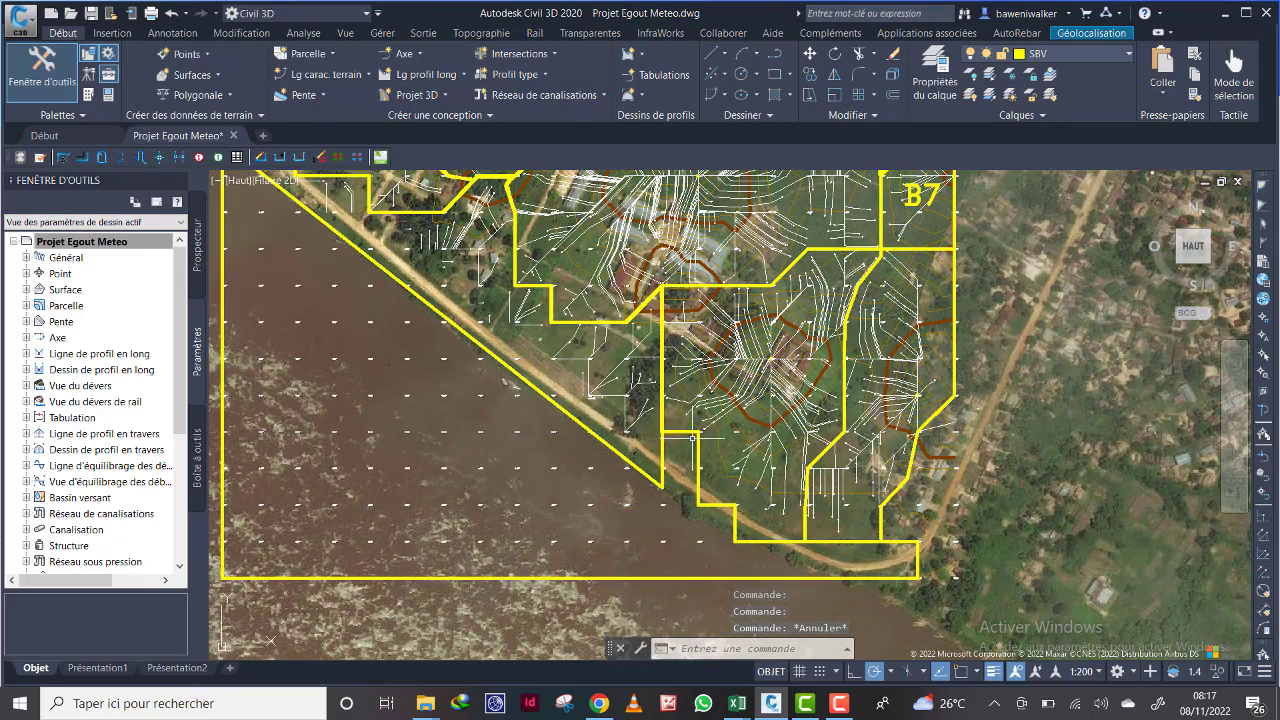
{"action": "left_click", "coordinate": [662, 395]}
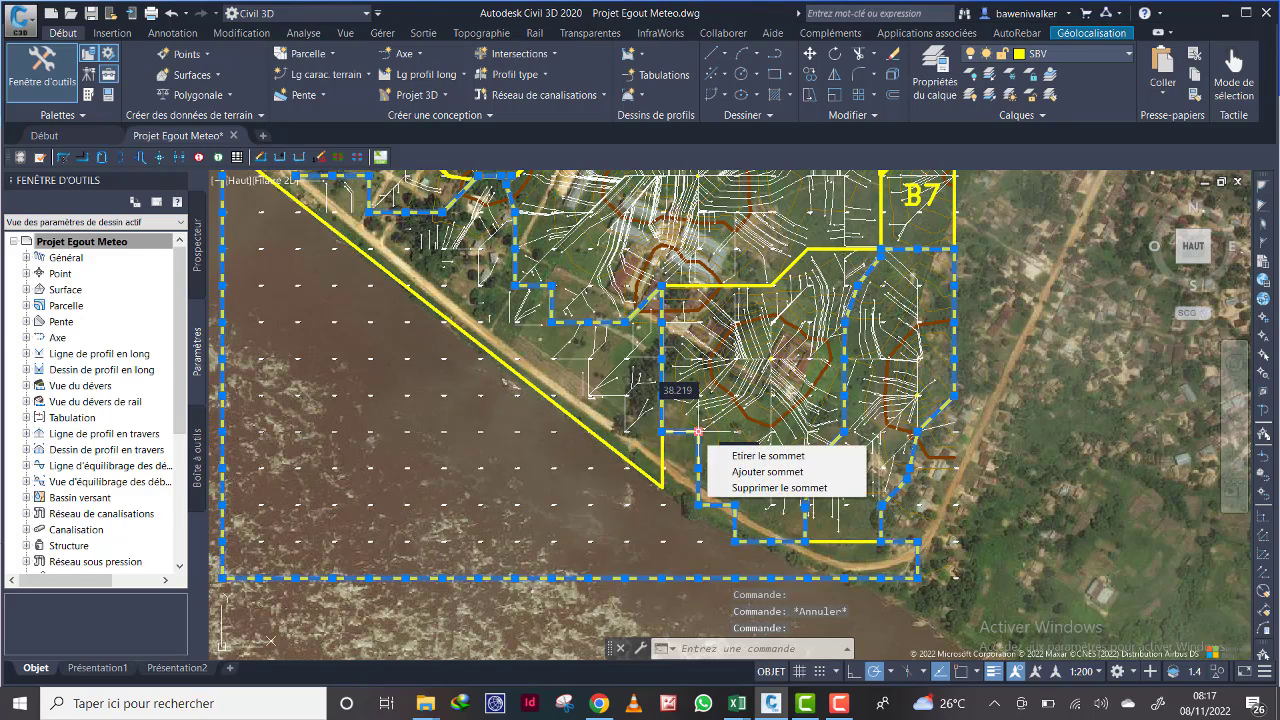
{"action": "scroll", "coordinate": [763, 448], "scroll_direction": "down", "scroll_amount": 2}
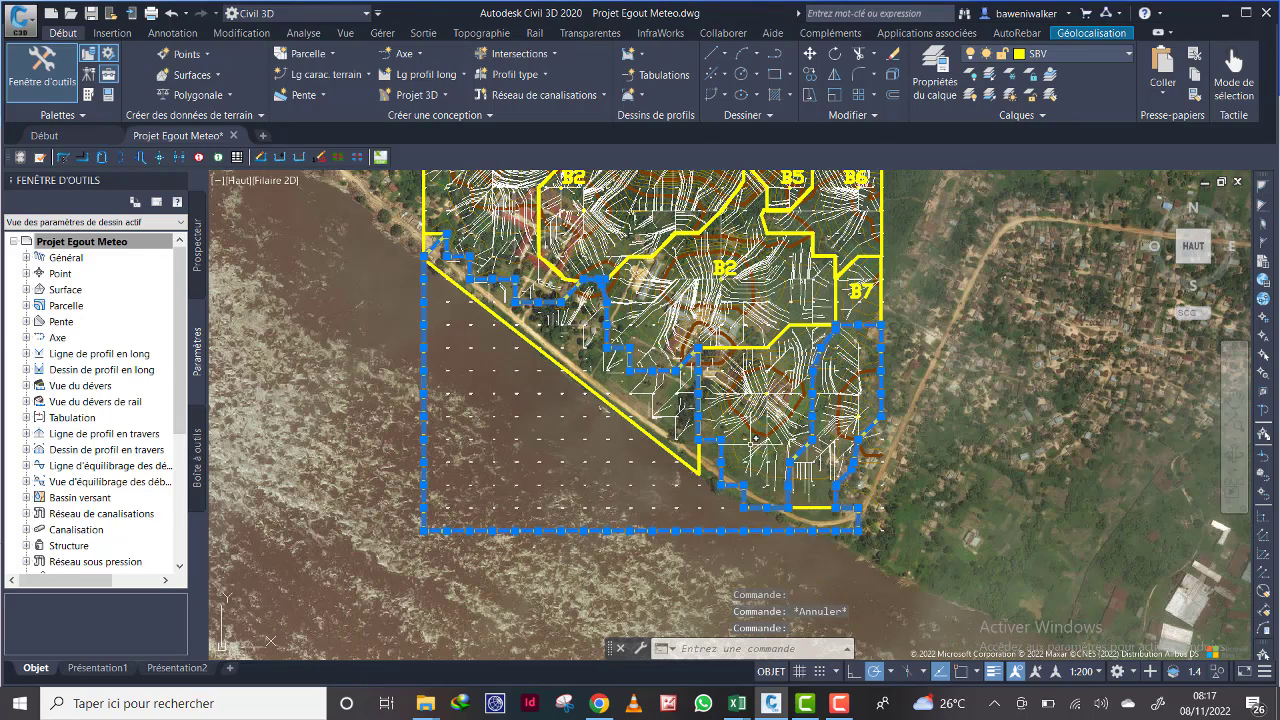
Step: Start a polyline at the riverside outline's southeast corner, tracing the unlabelled sub-basin's western and northern edges to B7's lower-left corner
{"action": "key", "text": "Escape"}
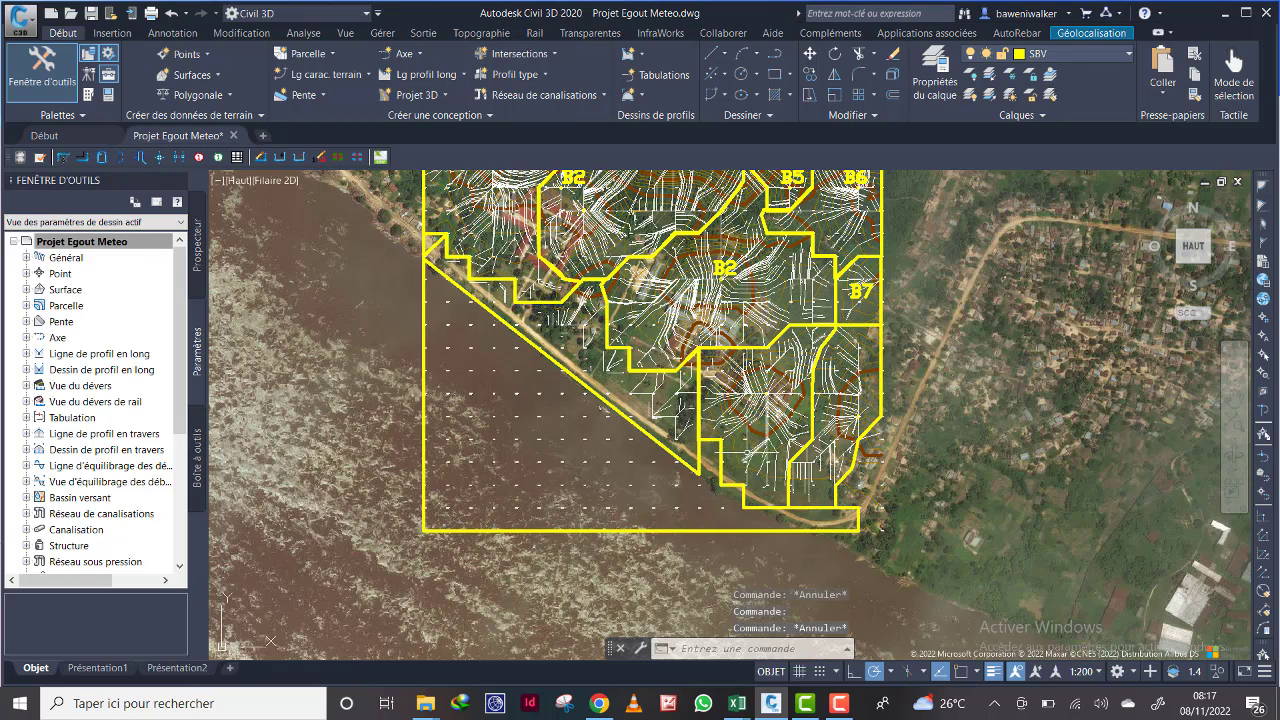
{"action": "scroll", "coordinate": [745, 438], "scroll_direction": "up", "scroll_amount": 2}
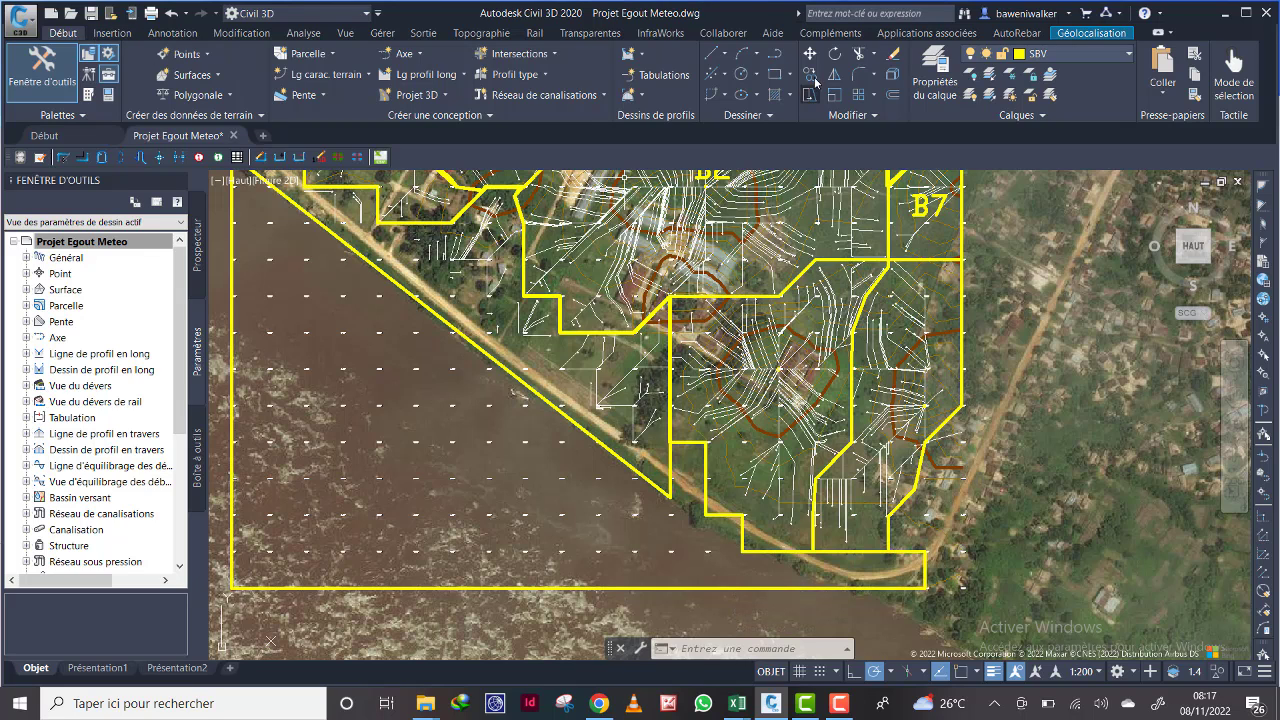
{"action": "key", "text": "Return"}
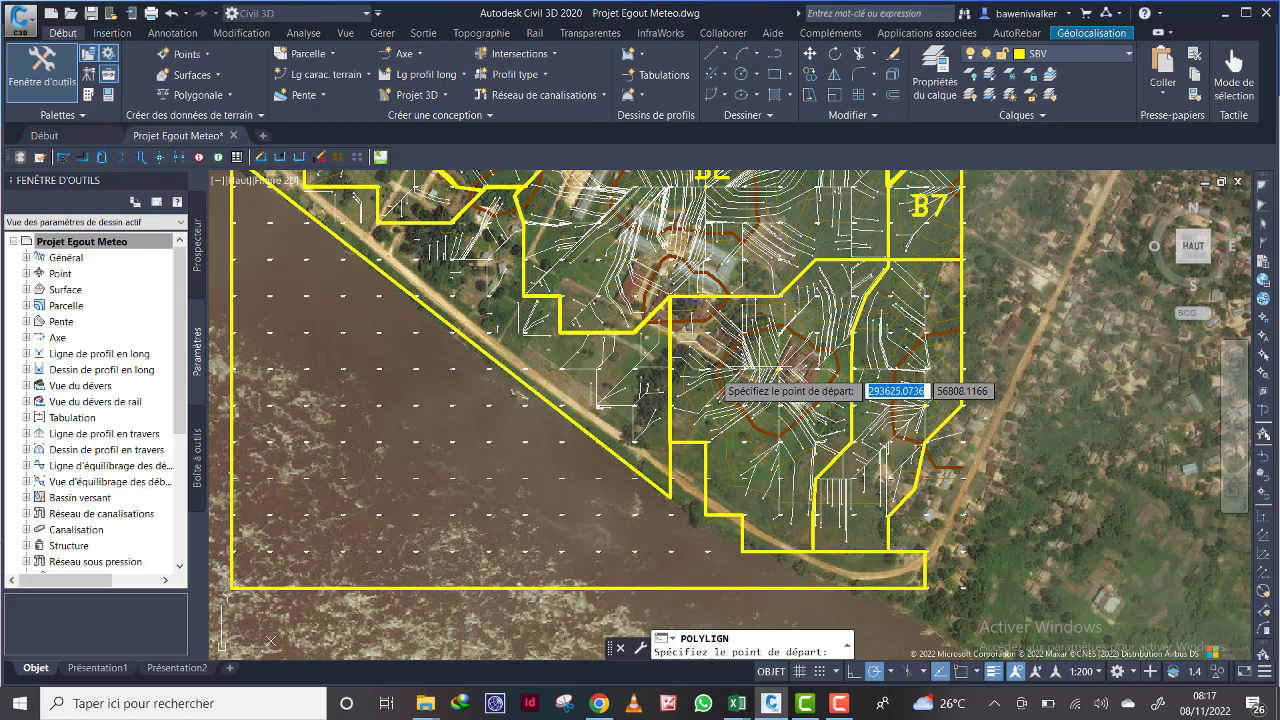
{"action": "left_click", "coordinate": [668, 496]}
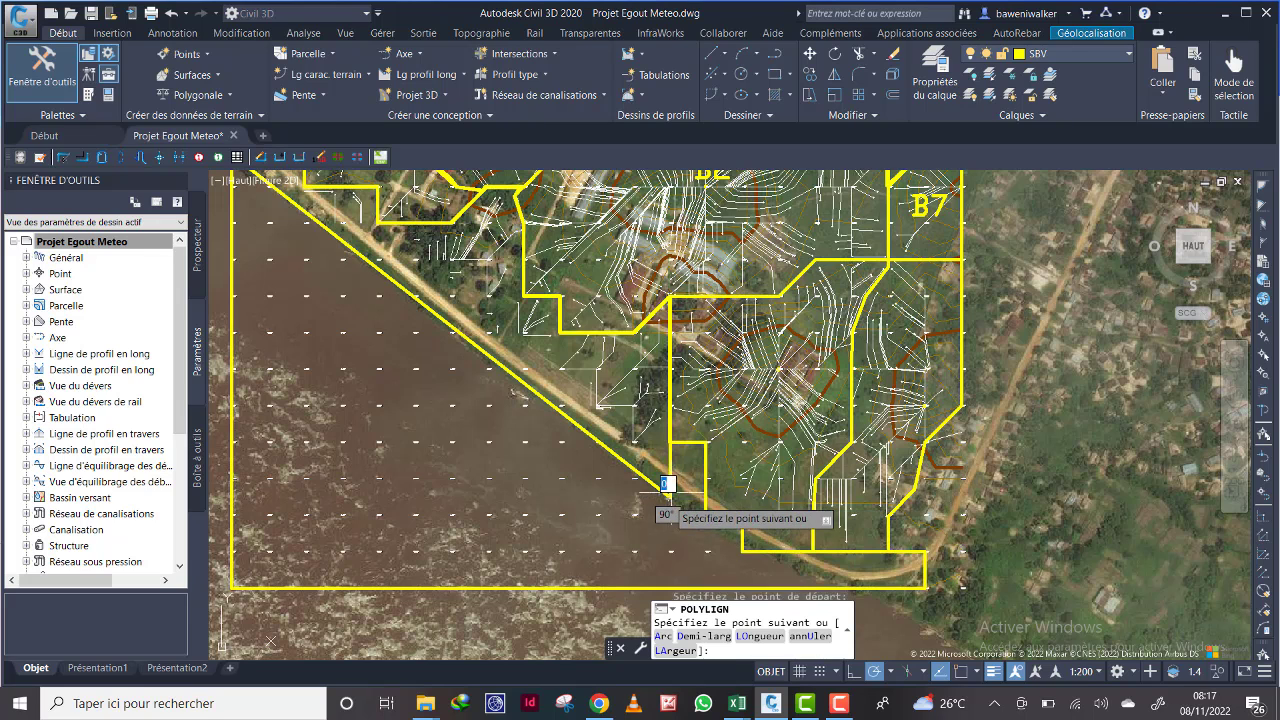
{"action": "left_click", "coordinate": [668, 295]}
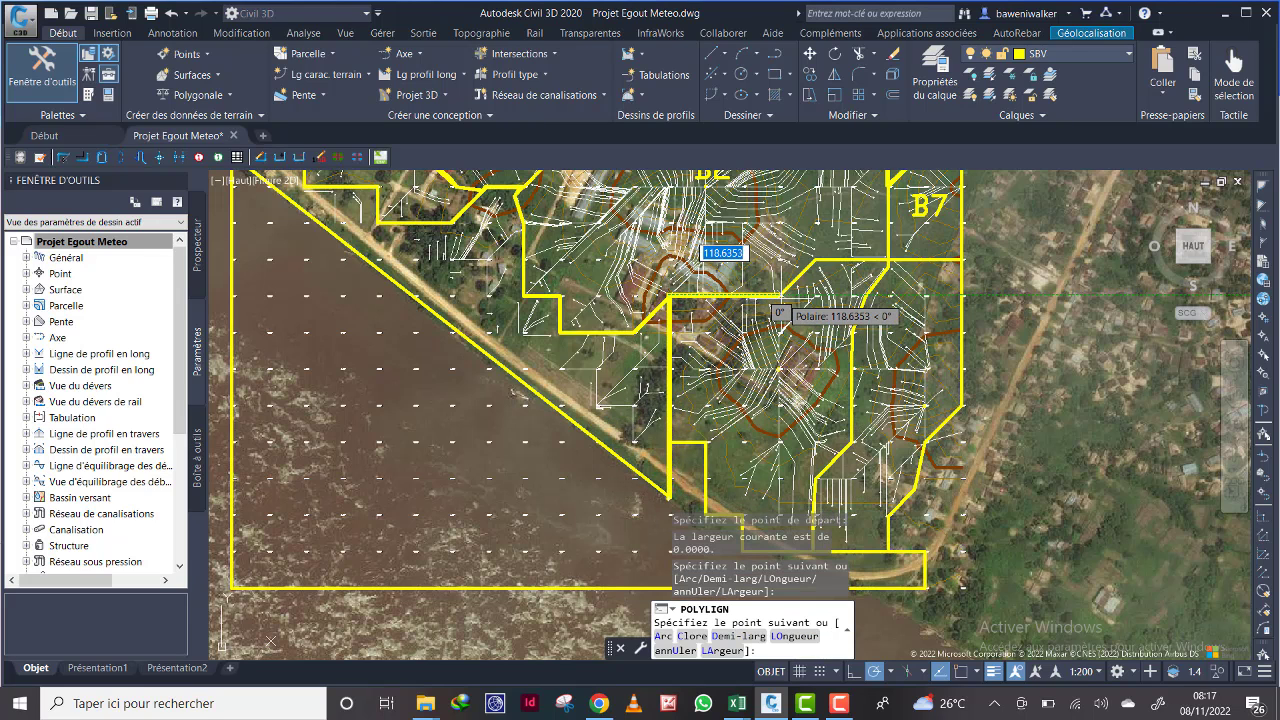
{"action": "left_click", "coordinate": [772, 295]}
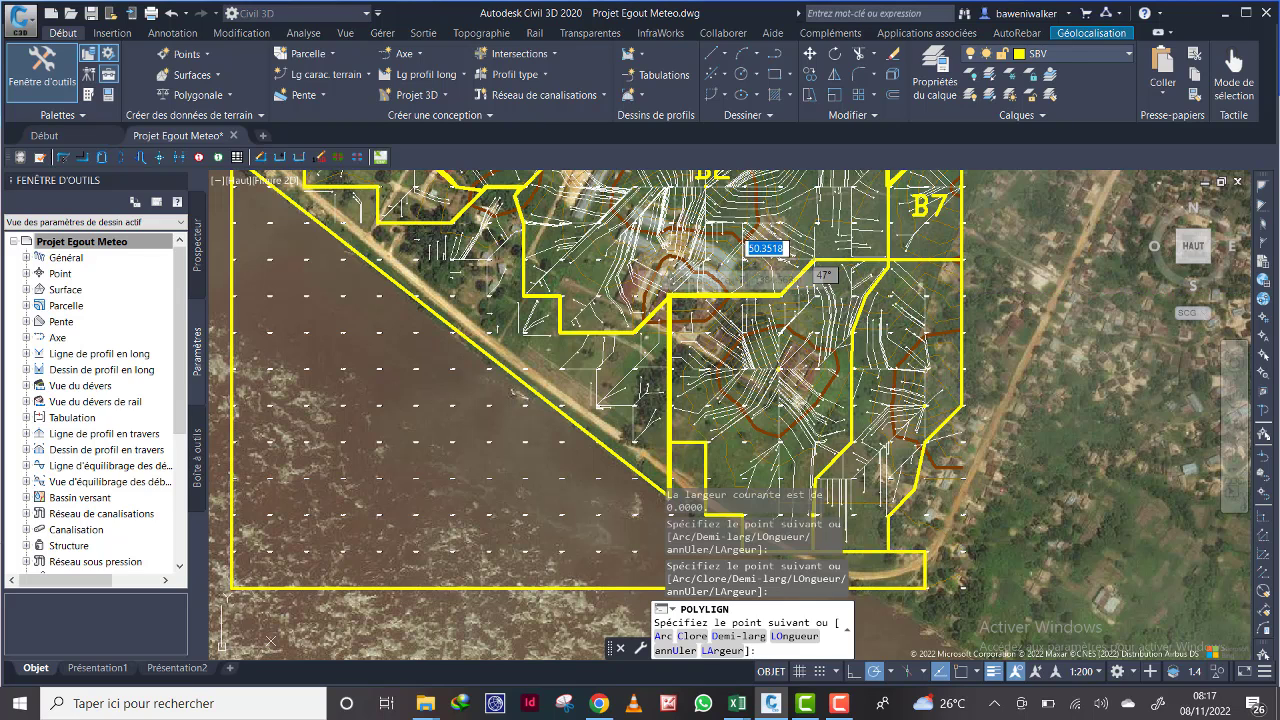
{"action": "left_click", "coordinate": [812, 259]}
{"action": "left_click", "coordinate": [884, 261]}
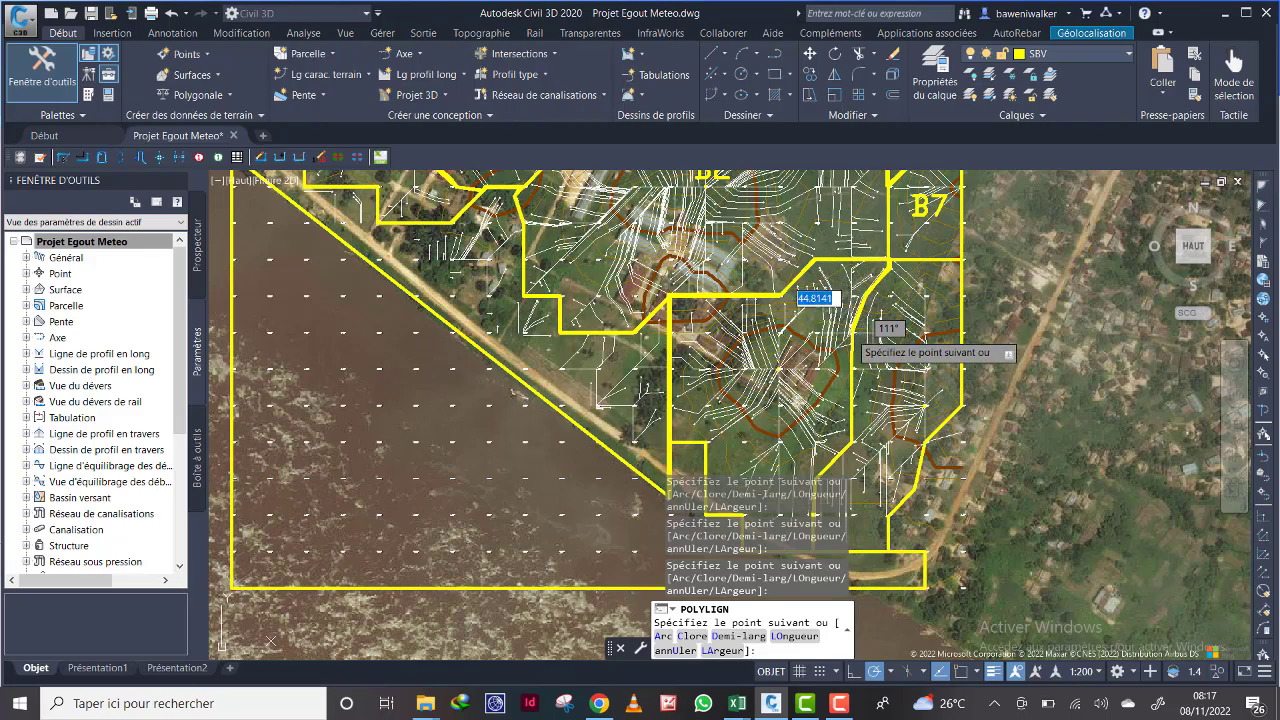
Step: Continue the polyline south along the sub-basin's eastern boundary to the riverbank, and close it at its starting point
{"action": "scroll", "coordinate": [835, 395], "scroll_direction": "down", "scroll_amount": 2}
{"action": "middle_click_drag", "start_coordinate": [833, 400], "coordinate": [829, 320]}
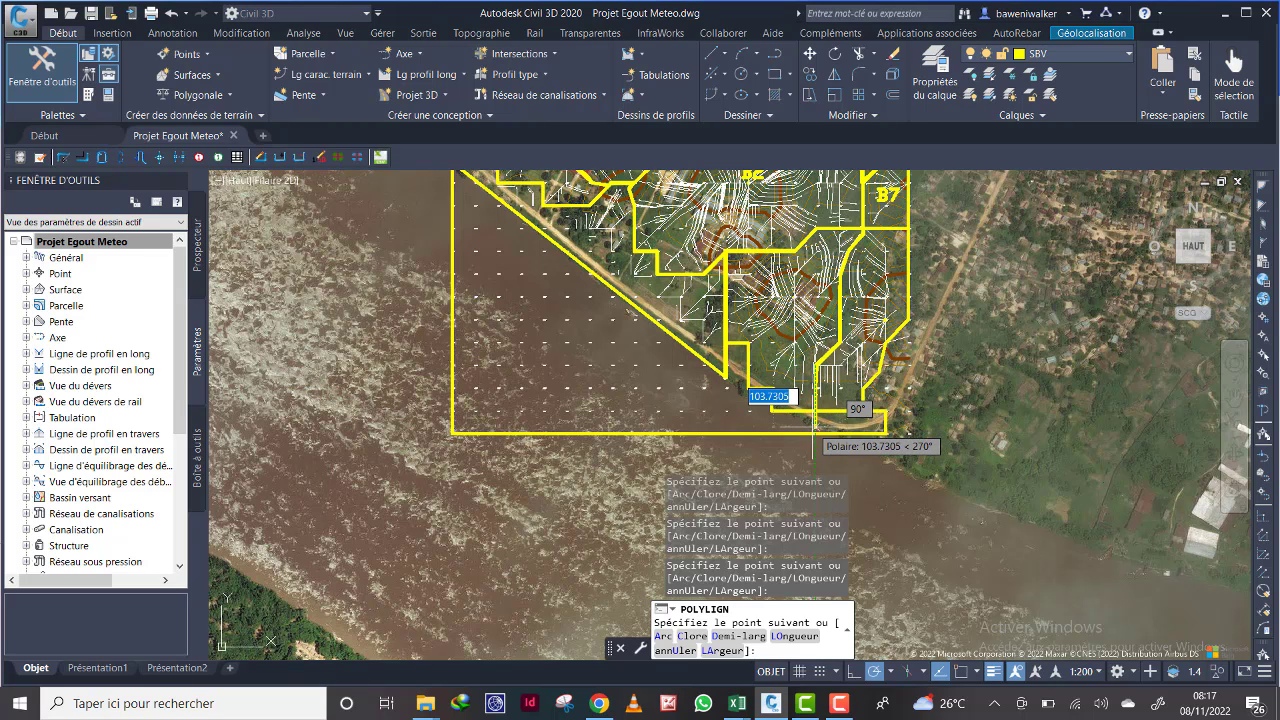
{"action": "right_click", "coordinate": [728, 384]}
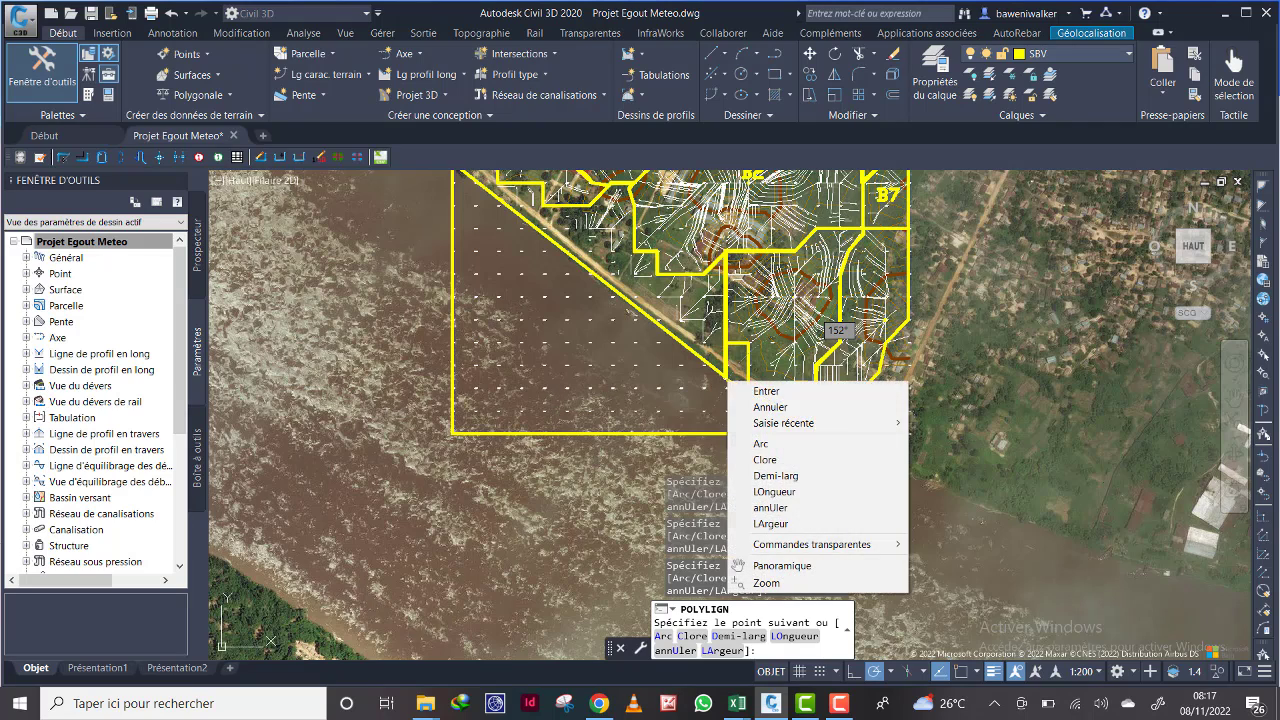
{"action": "left_click", "coordinate": [765, 459]}
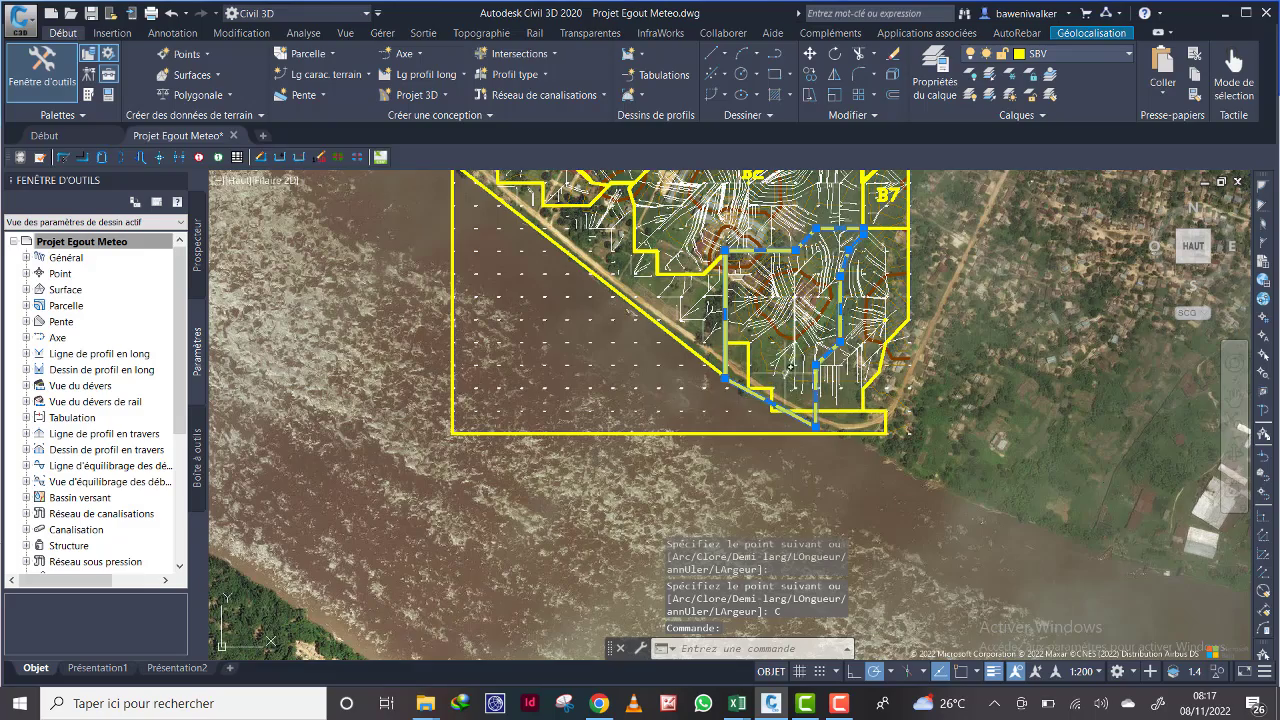
{"action": "scroll", "coordinate": [786, 374], "scroll_direction": "up", "scroll_amount": 1}
{"action": "middle_click_drag", "start_coordinate": [774, 350], "coordinate": [778, 414]}
{"action": "scroll", "coordinate": [779, 411], "scroll_direction": "down", "scroll_amount": 1}
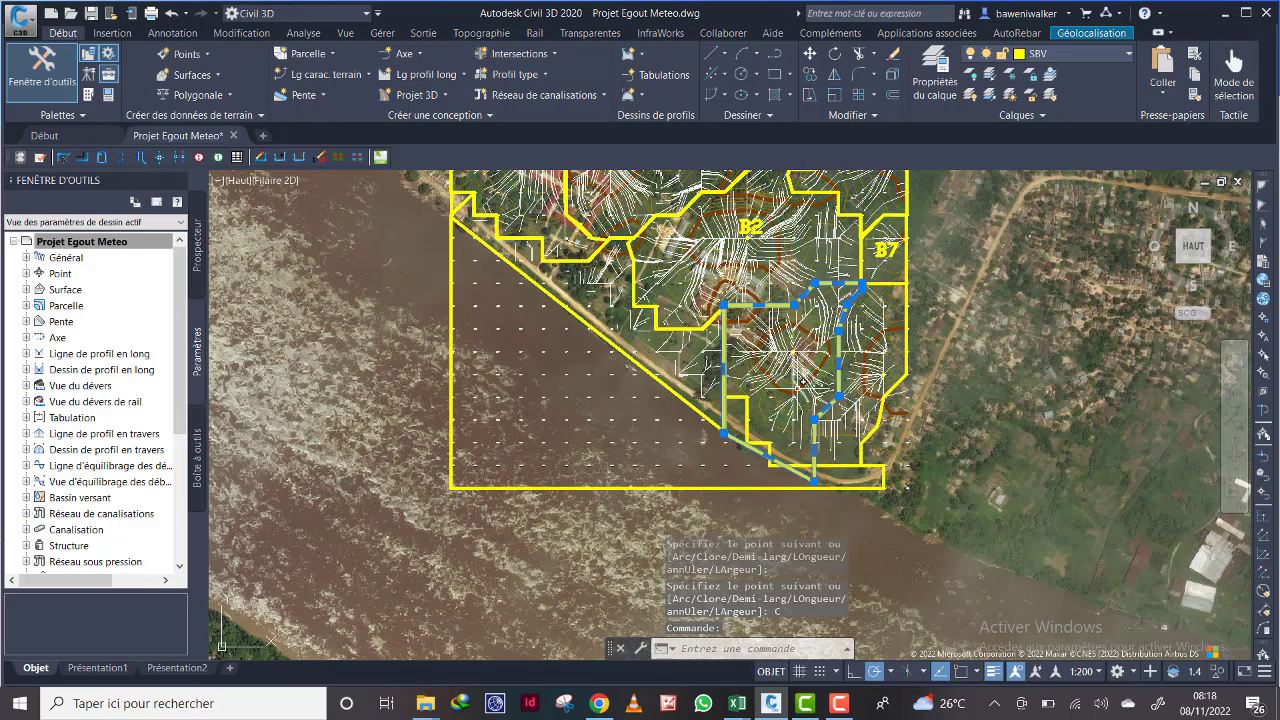
{"action": "key", "text": "Escape"}
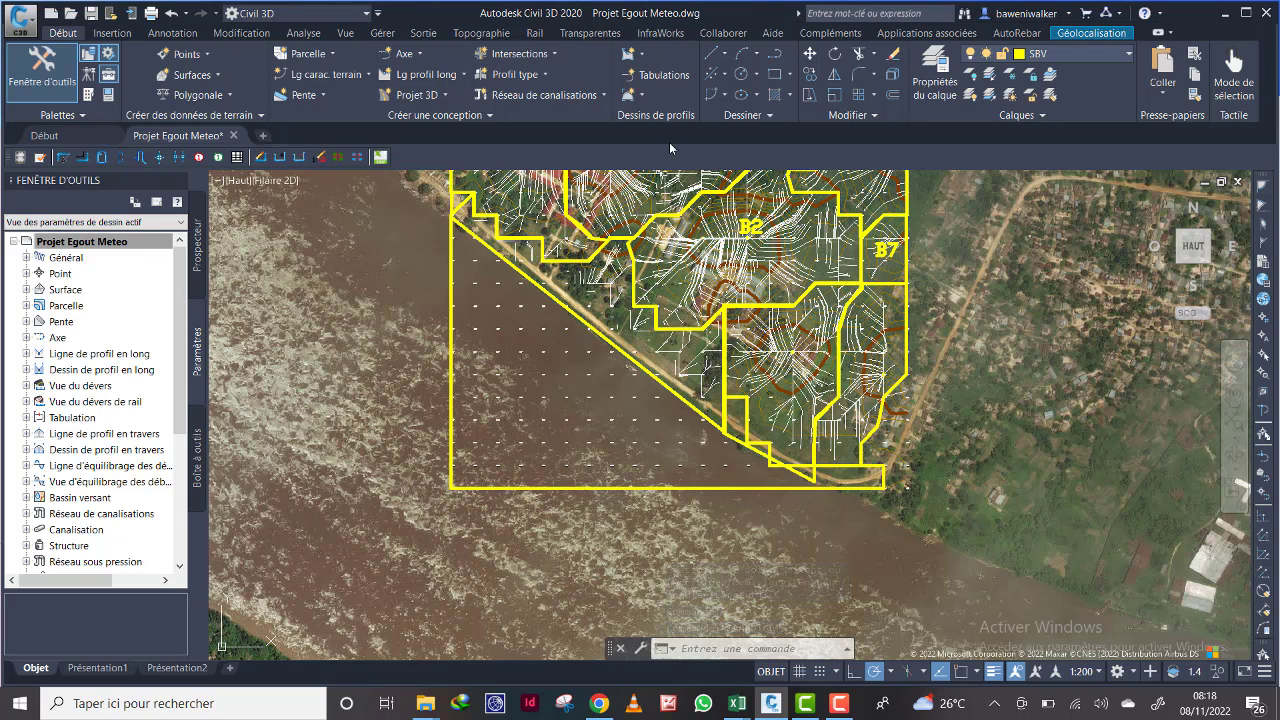
Step: Start another polyline at the new outline's southern tip and trace the shared boundary north to B7's lower-left corner
{"action": "left_click", "coordinate": [772, 56]}
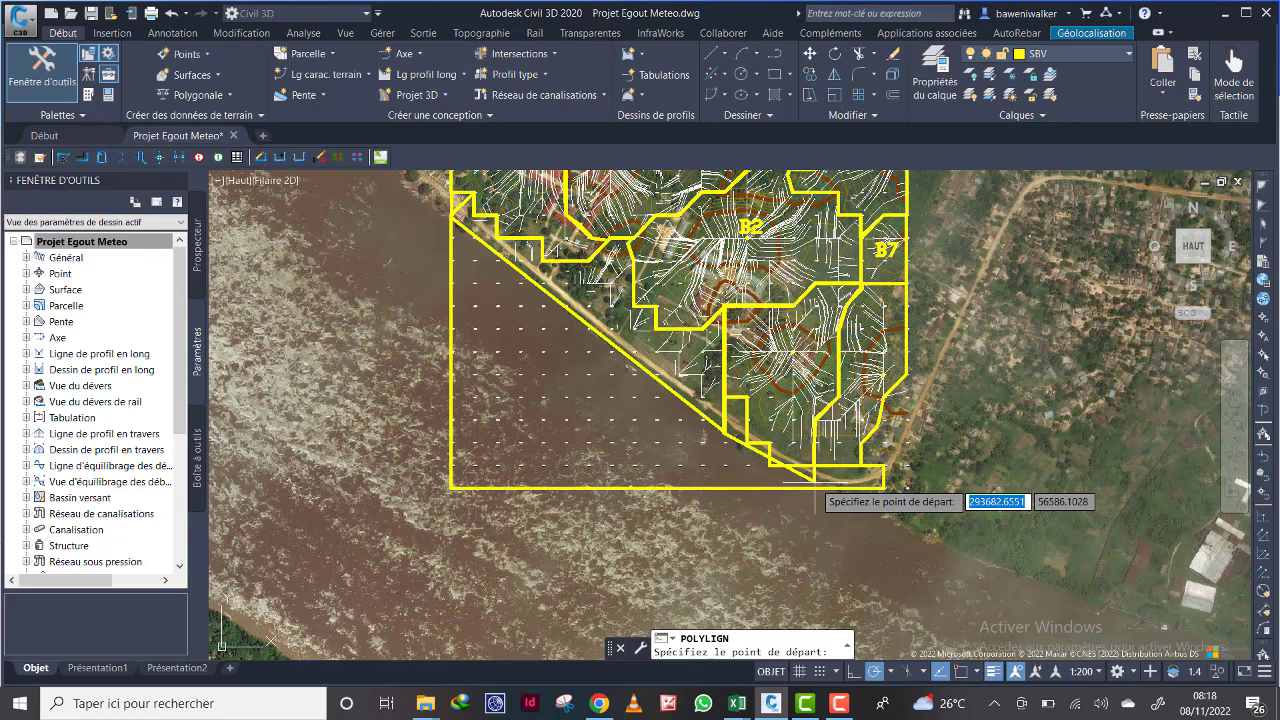
{"action": "left_click", "coordinate": [814, 483]}
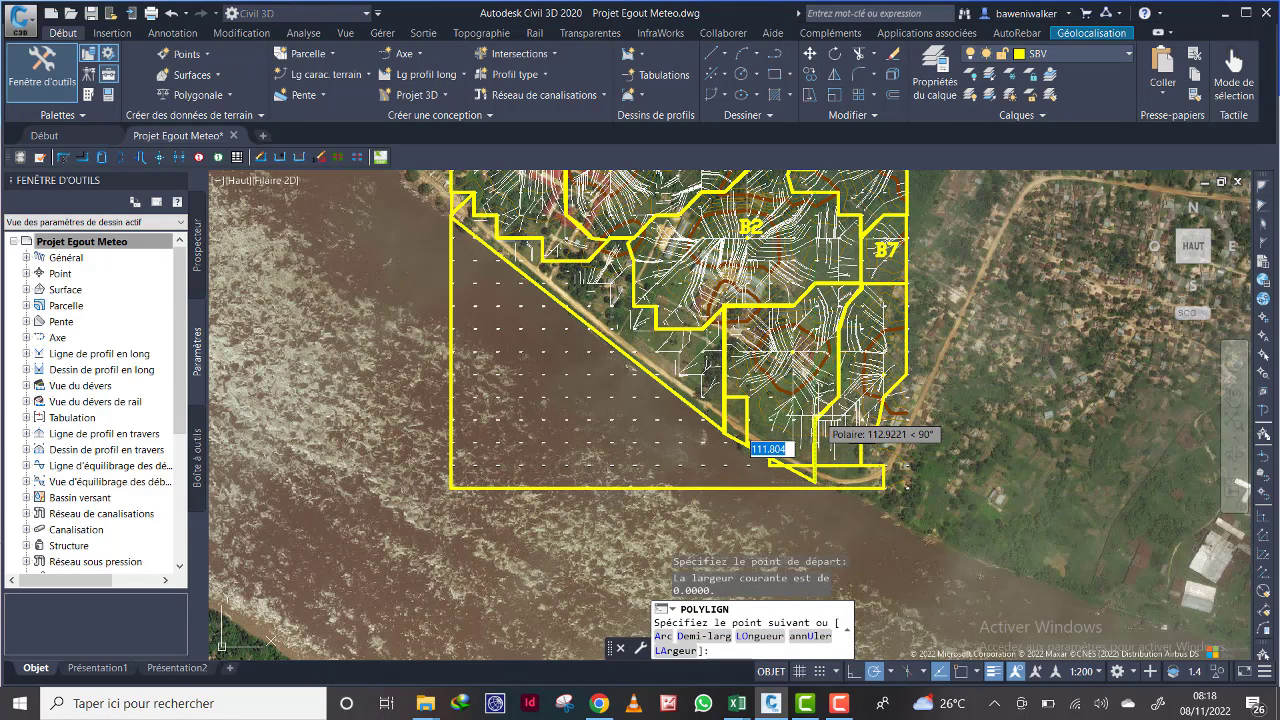
{"action": "left_click", "coordinate": [815, 425]}
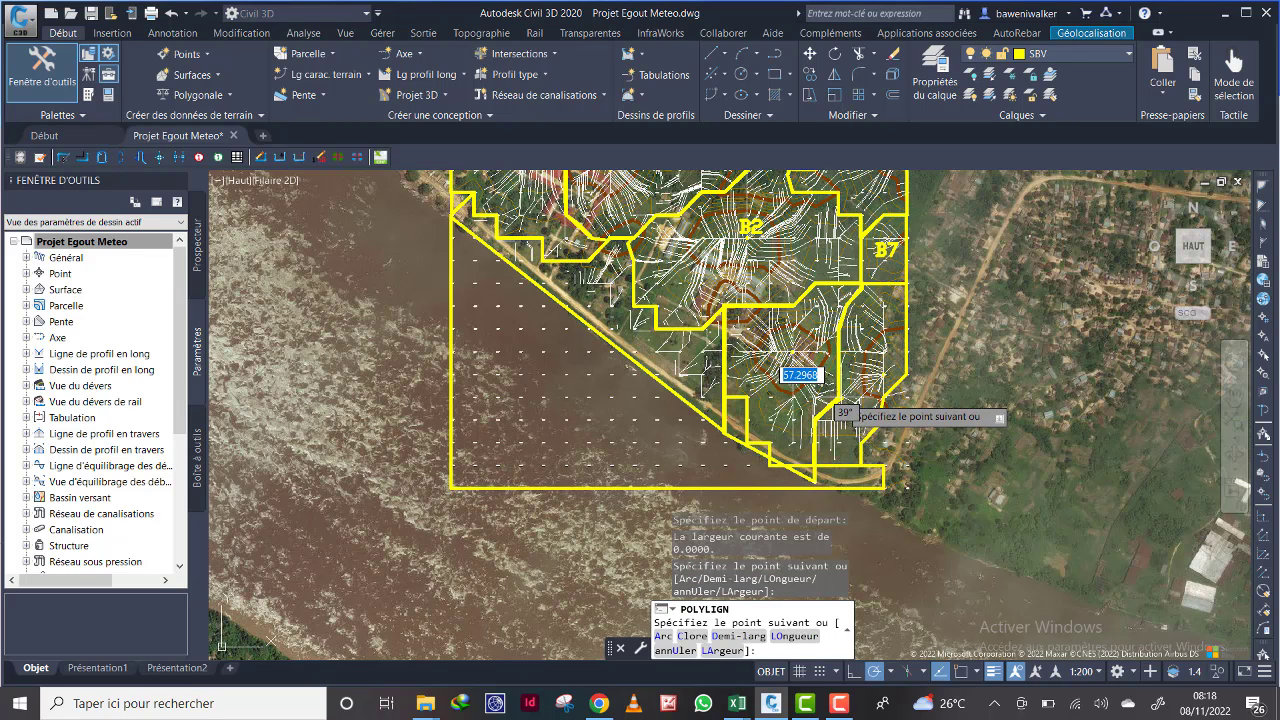
{"action": "left_click", "coordinate": [838, 397]}
{"action": "left_click", "coordinate": [839, 328]}
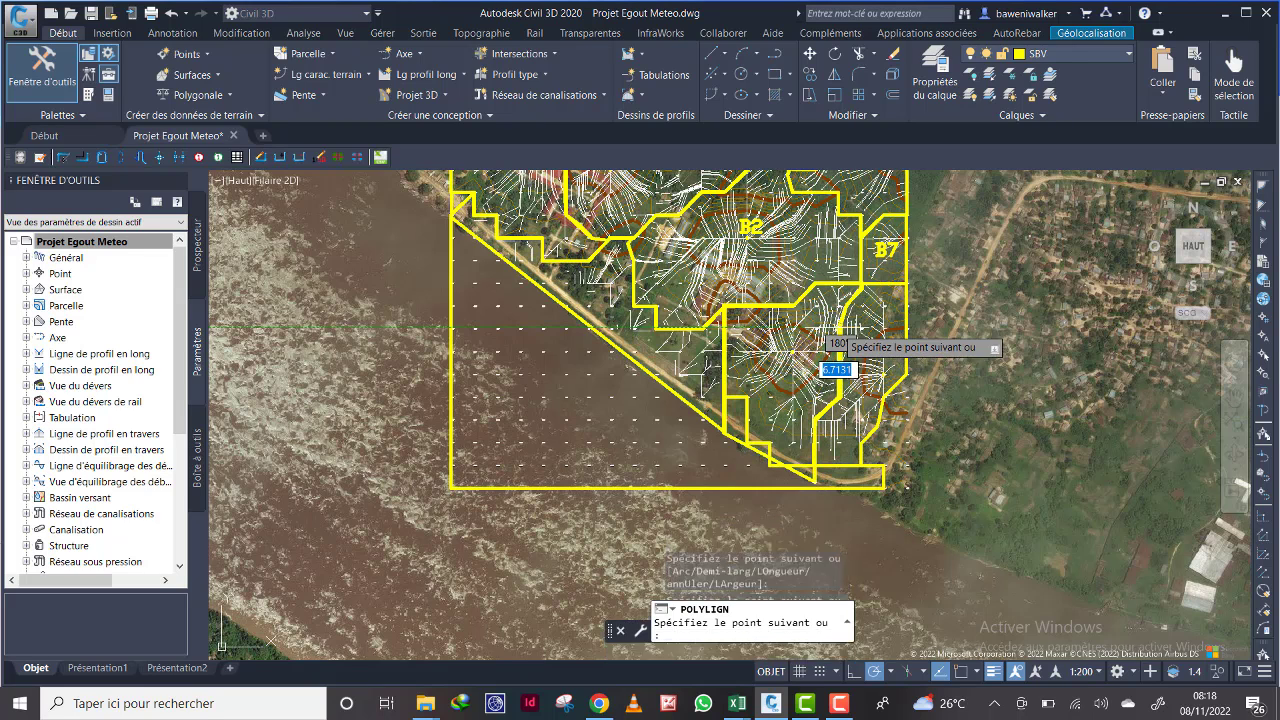
{"action": "scroll", "coordinate": [851, 312], "scroll_direction": "up", "scroll_amount": 4}
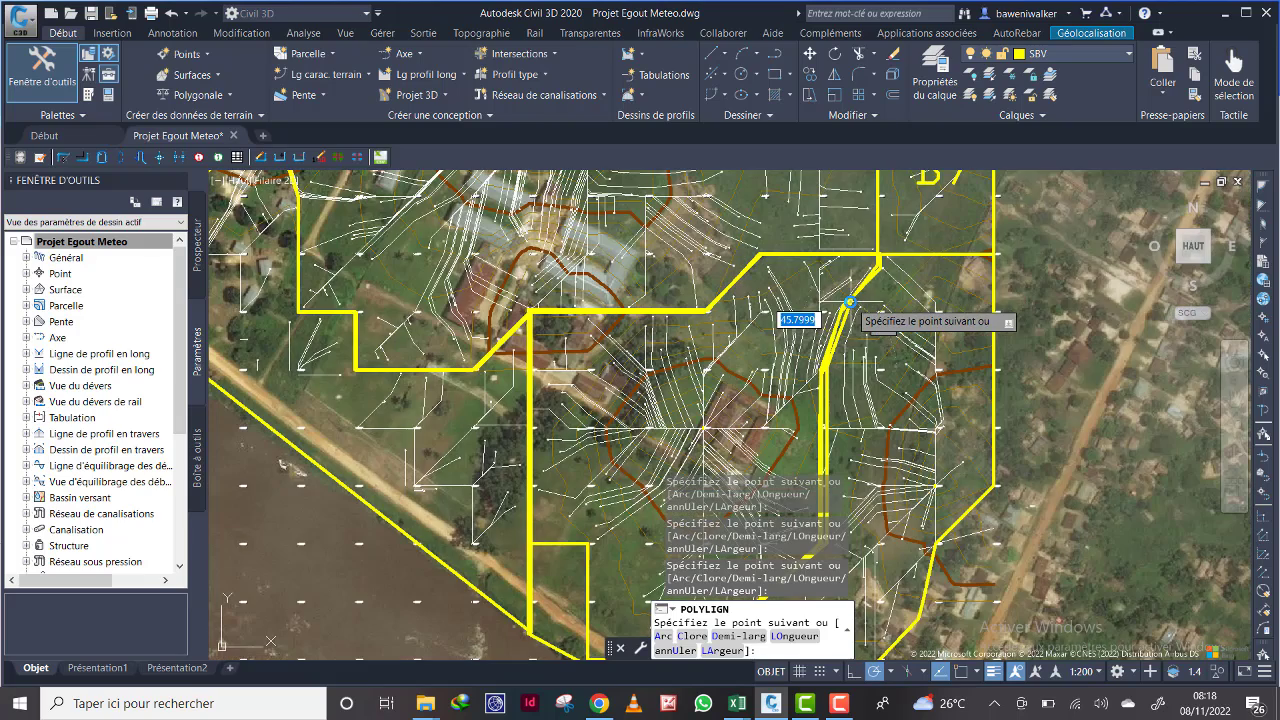
{"action": "left_click", "coordinate": [850, 316]}
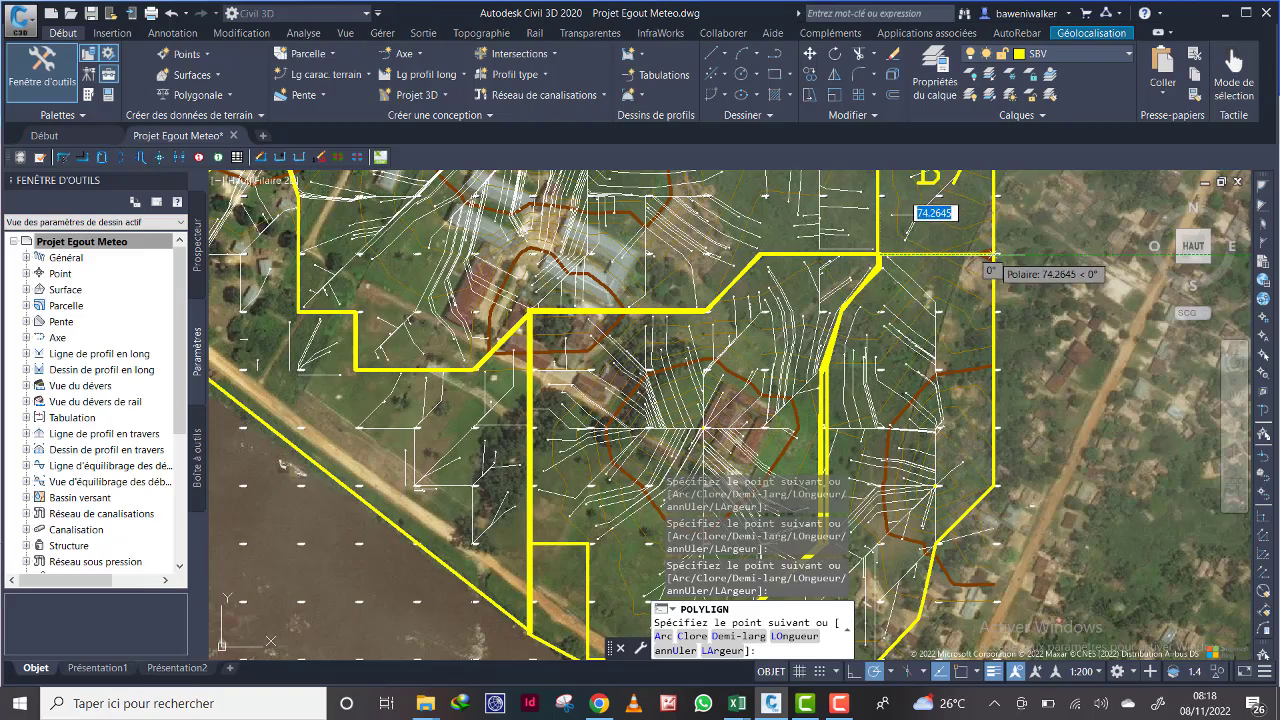
Step: Continue the polyline along B7's lower edge and down the eastern site limit to the river, and close the southeastern outline
{"action": "scroll", "coordinate": [990, 268], "scroll_direction": "down", "scroll_amount": 4}
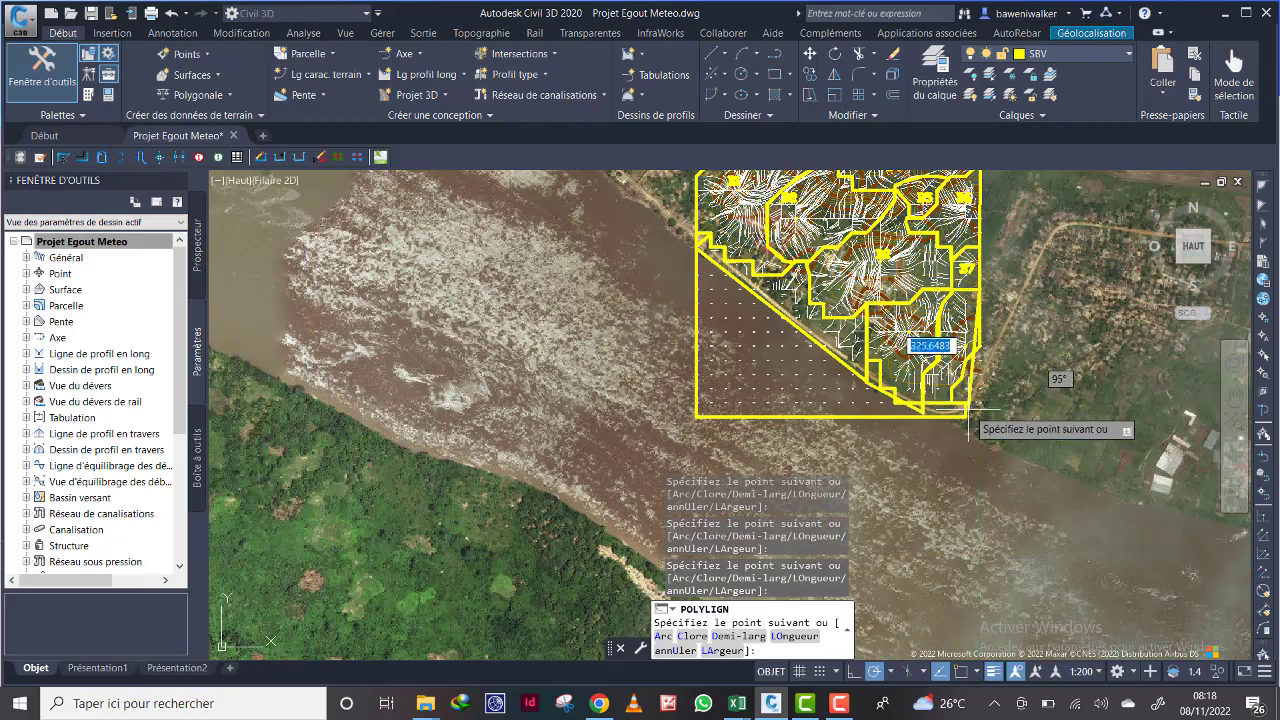
{"action": "scroll", "coordinate": [975, 415], "scroll_direction": "up", "scroll_amount": 2}
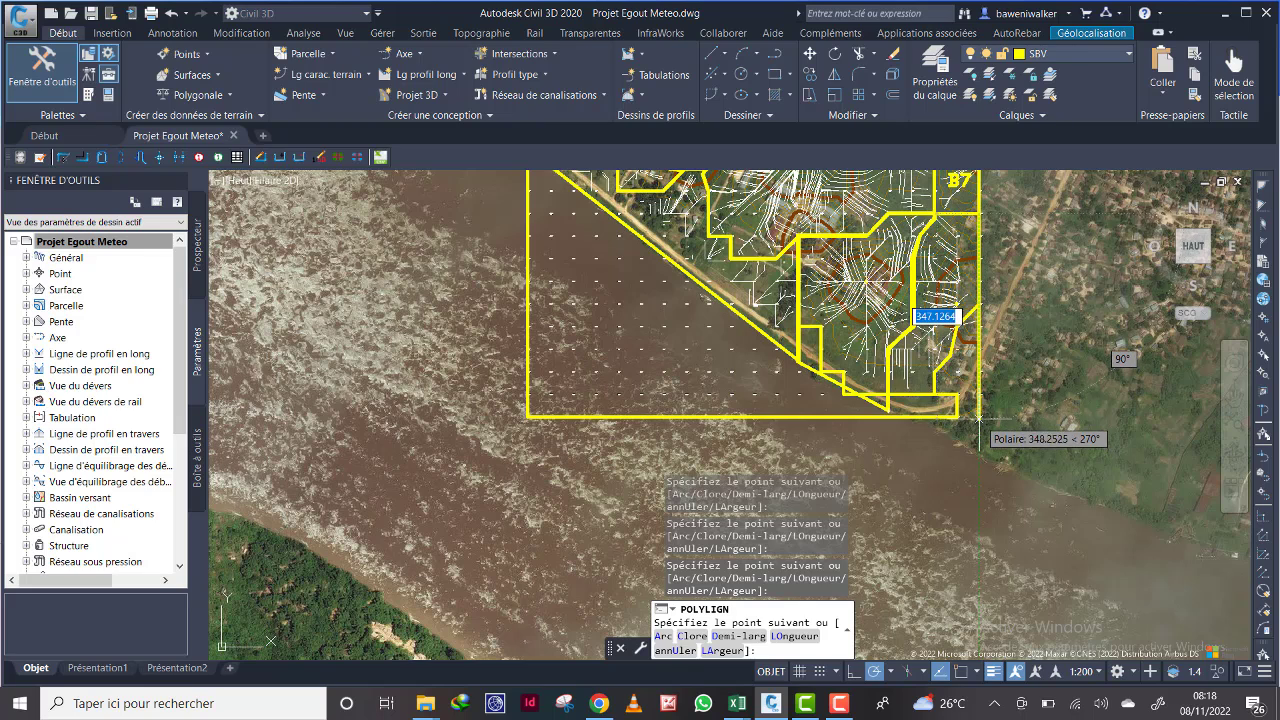
{"action": "left_click", "coordinate": [979, 415]}
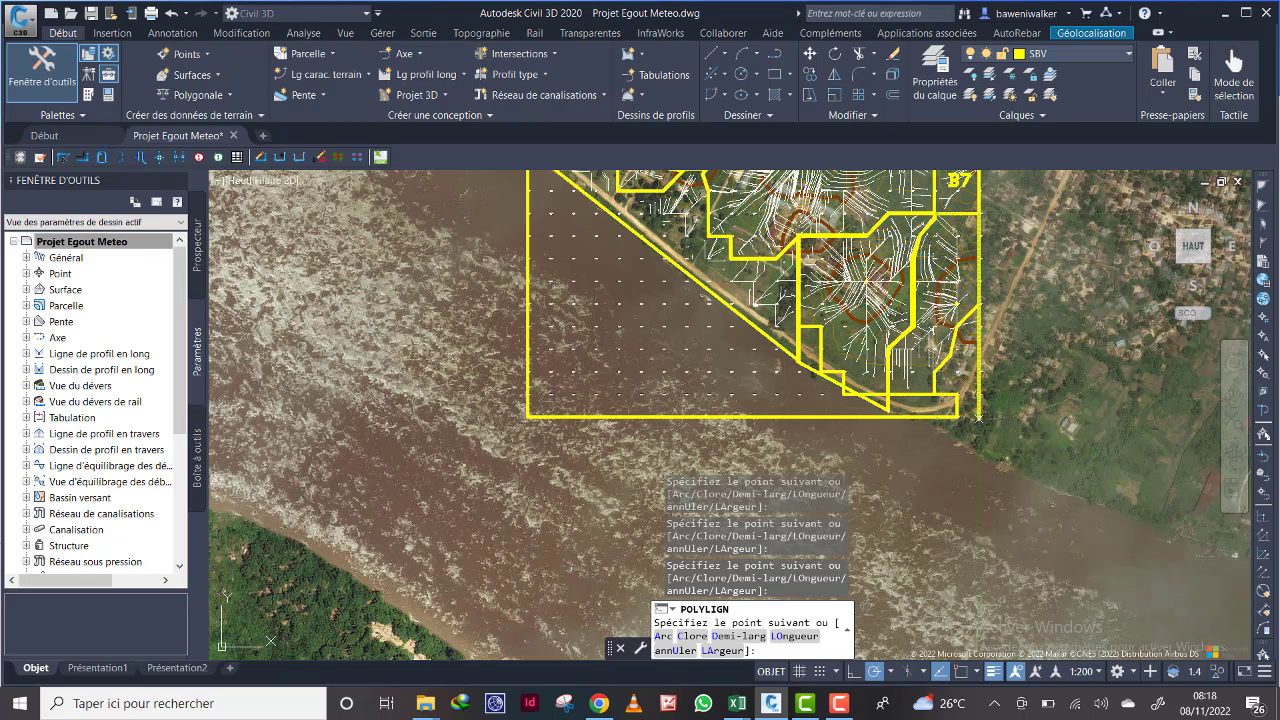
{"action": "right_click", "coordinate": [893, 413]}
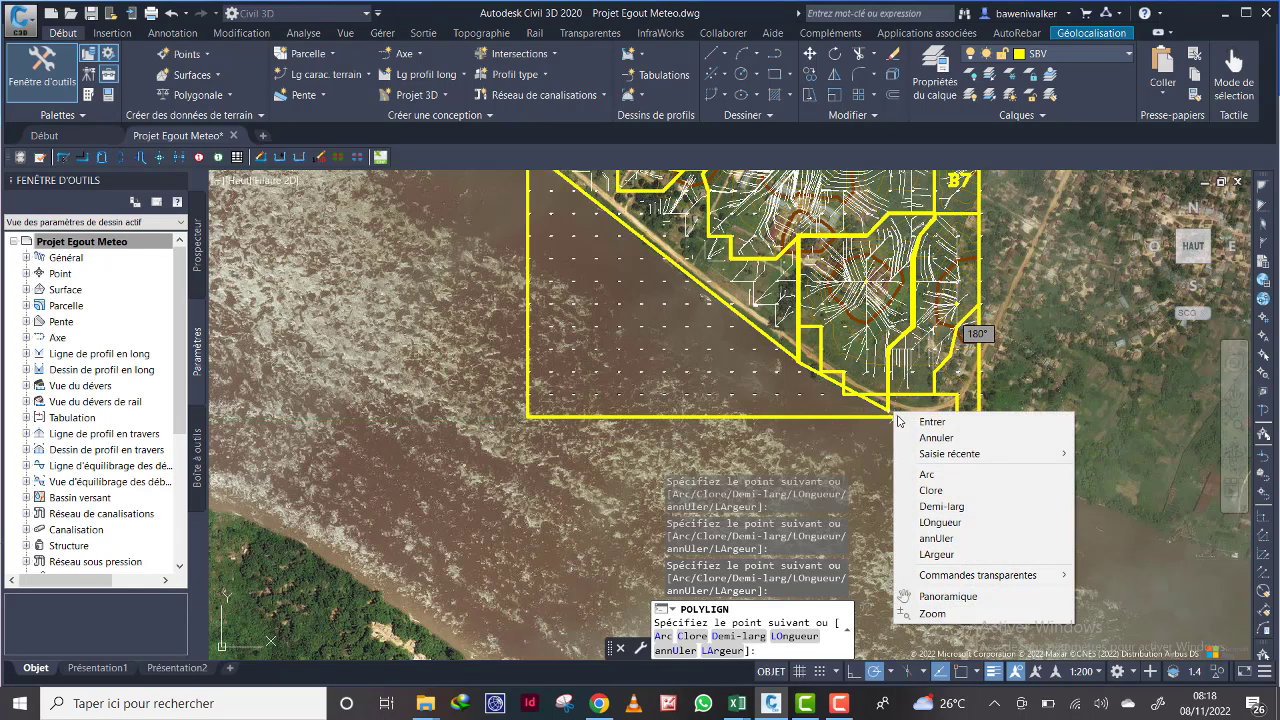
{"action": "left_click", "coordinate": [939, 491]}
{"action": "scroll", "coordinate": [904, 364], "scroll_direction": "up", "scroll_amount": 2}
{"action": "scroll", "coordinate": [920, 350], "scroll_direction": "down", "scroll_amount": 4}
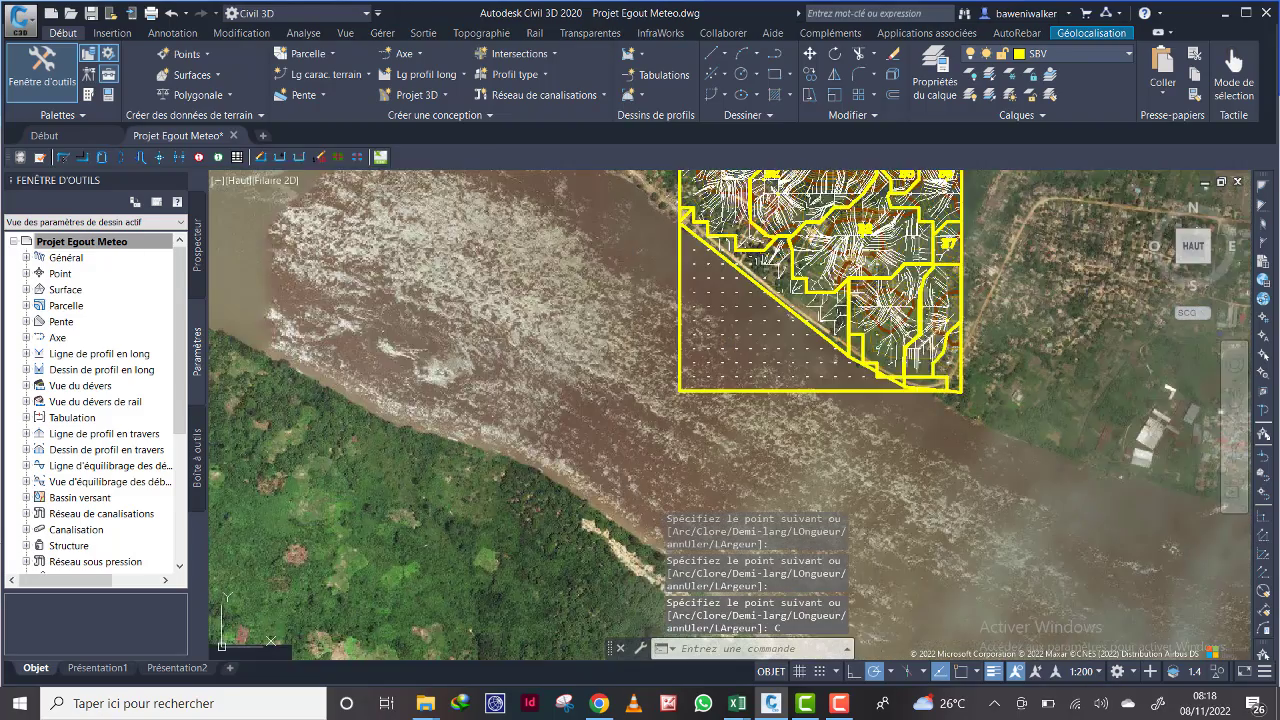
Step: Delete the old large outline that surrounds the river area and the southeastern sub-basin
{"action": "scroll", "coordinate": [936, 322], "scroll_direction": "up", "scroll_amount": 4}
{"action": "left_click", "coordinate": [903, 408]}
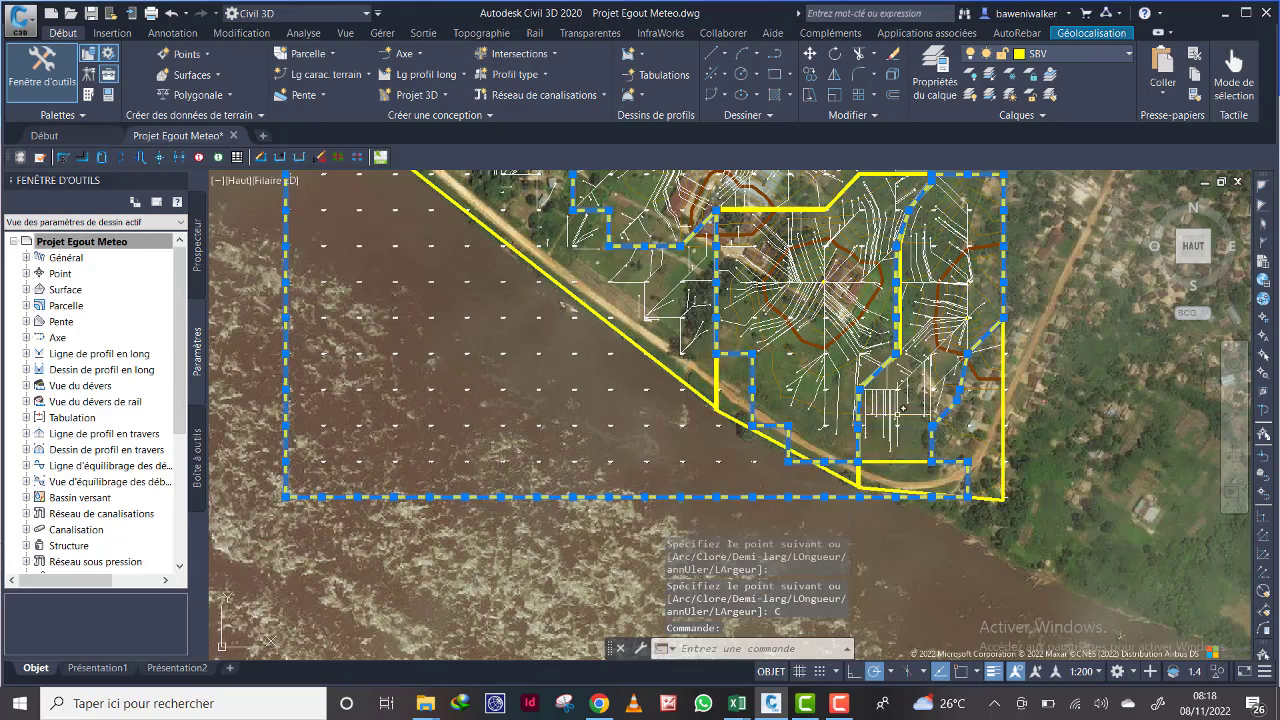
{"action": "key", "text": "Delete"}
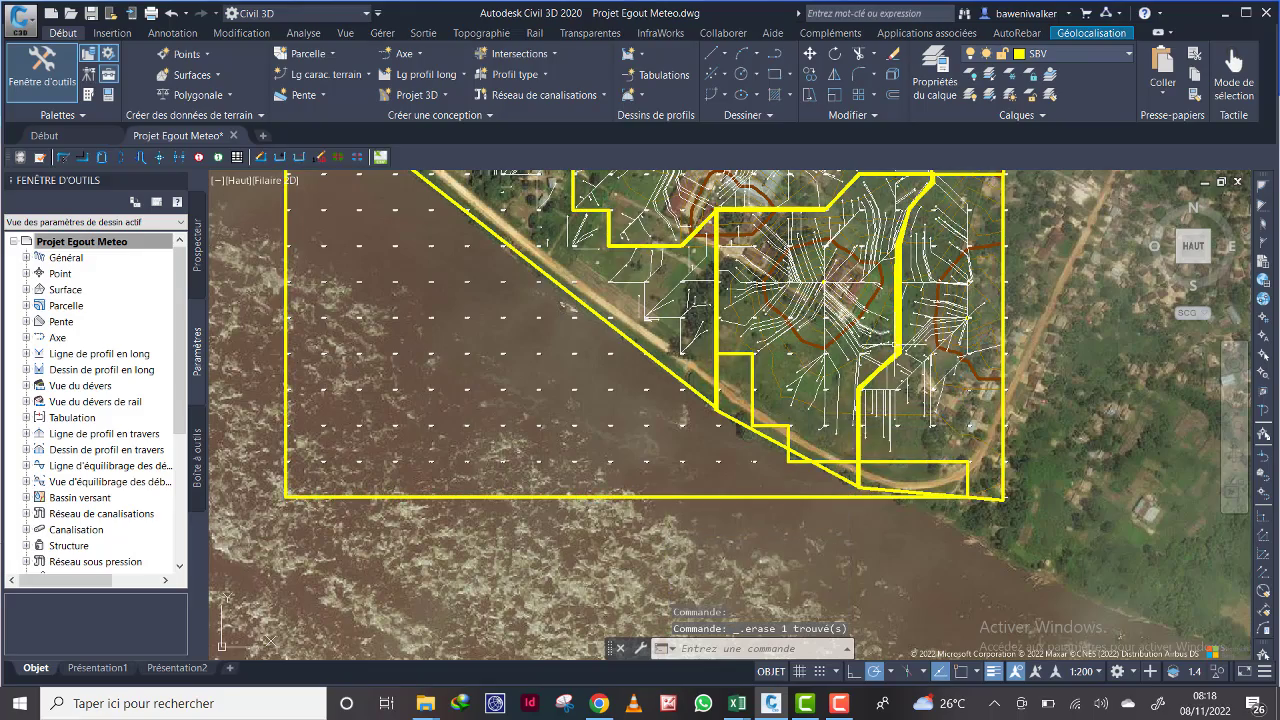
Step: Try deleting the old outline that combines B1 with the river area, and undo the deletion
{"action": "scroll", "coordinate": [845, 610], "scroll_direction": "down", "scroll_amount": 2}
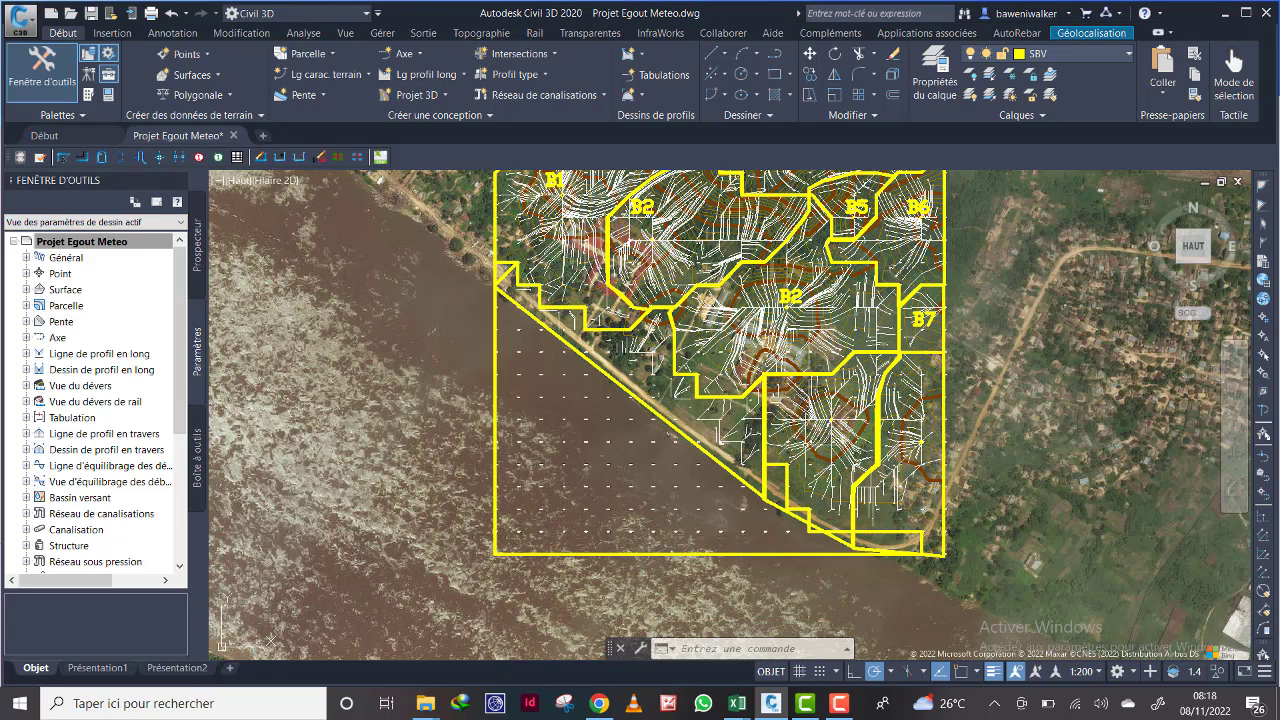
{"action": "left_click", "coordinate": [787, 483]}
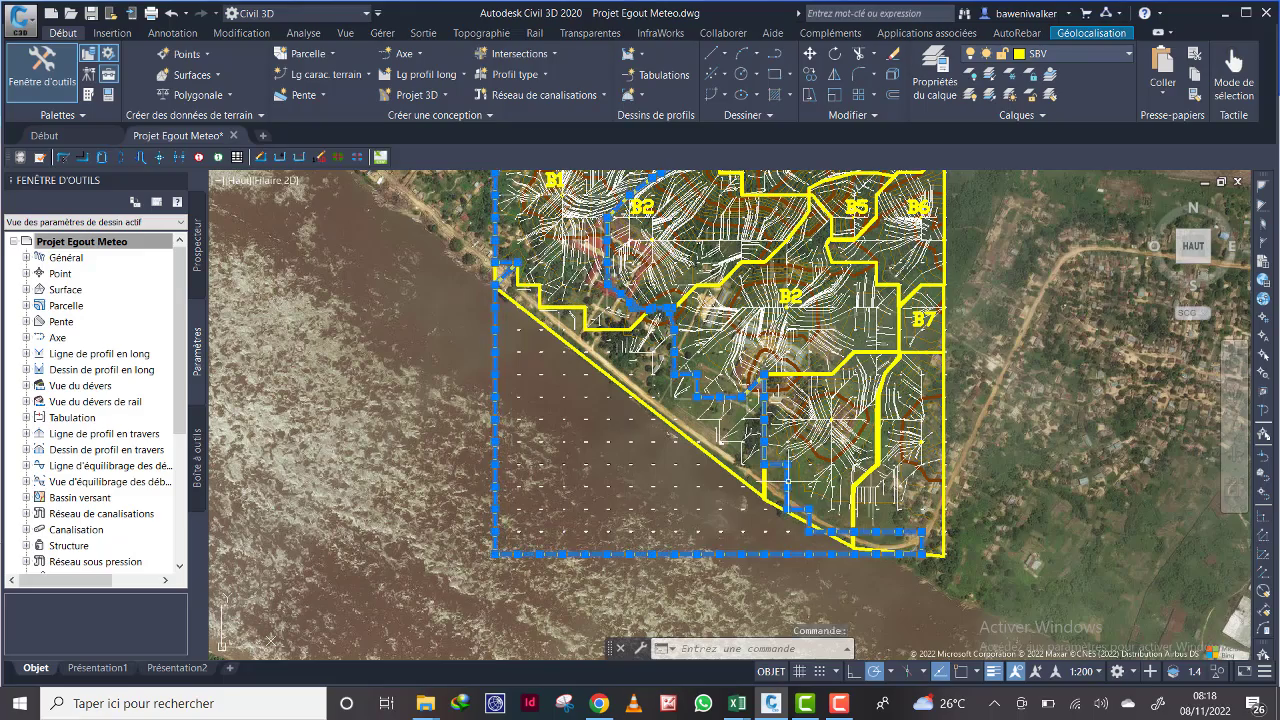
{"action": "scroll", "coordinate": [775, 468], "scroll_direction": "down", "scroll_amount": 4}
{"action": "scroll", "coordinate": [754, 341], "scroll_direction": "up", "scroll_amount": 4}
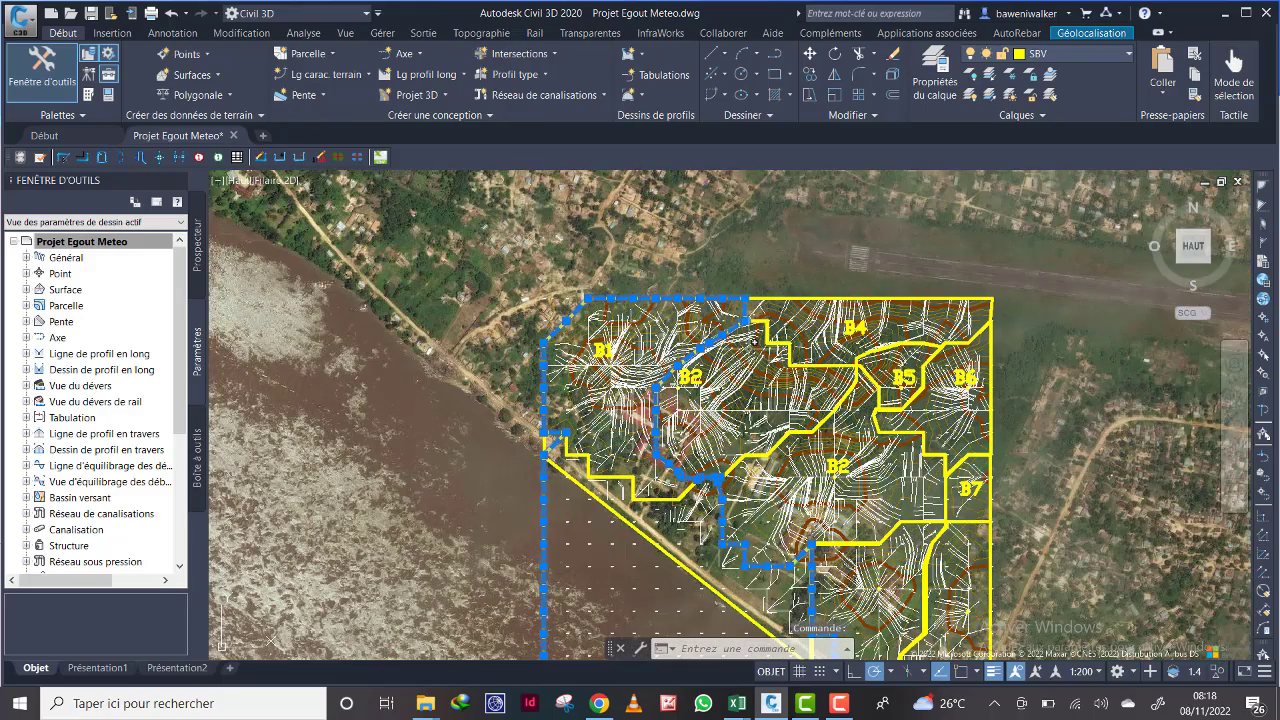
{"action": "scroll", "coordinate": [768, 390], "scroll_direction": "down", "scroll_amount": 2}
{"action": "key", "text": "Delete"}
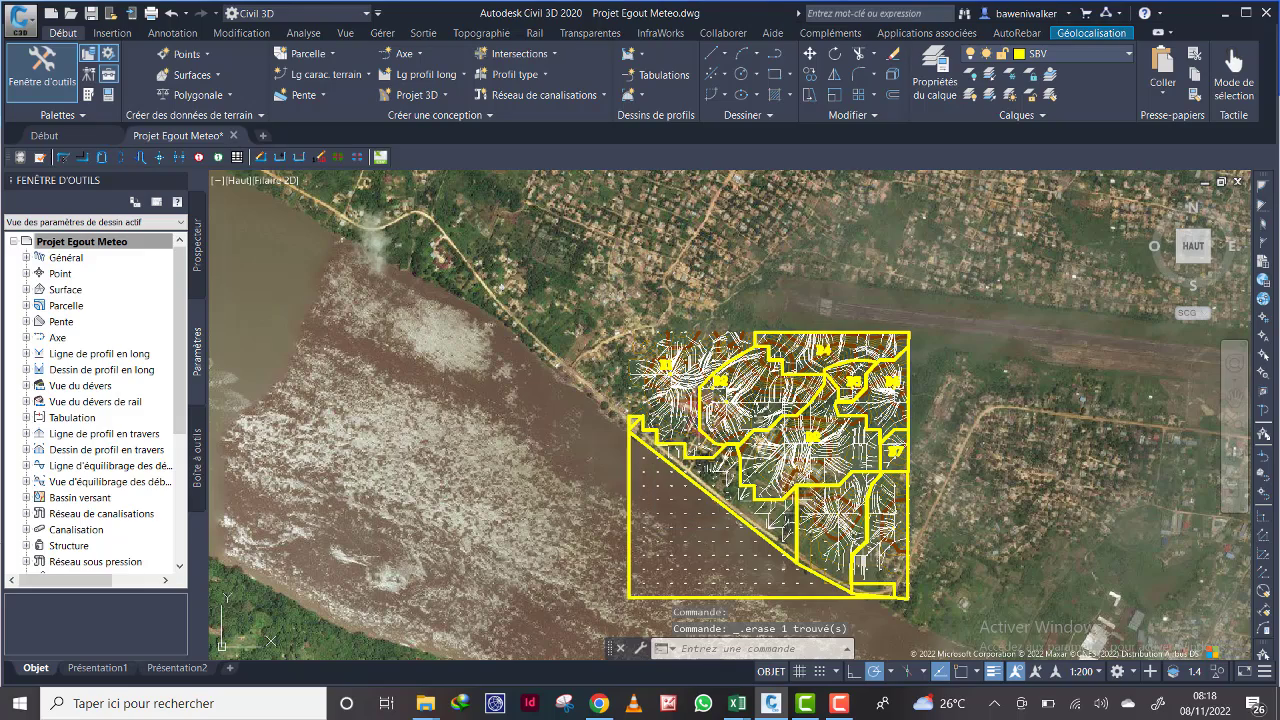
{"action": "key", "text": "ctrl+z"}
Step: Delete the old outline around the river area and the unlabelled sub-basin south of the southern B2
{"action": "middle_click_drag", "start_coordinate": [630, 426], "coordinate": [630, 370]}
{"action": "left_click", "coordinate": [633, 373]}
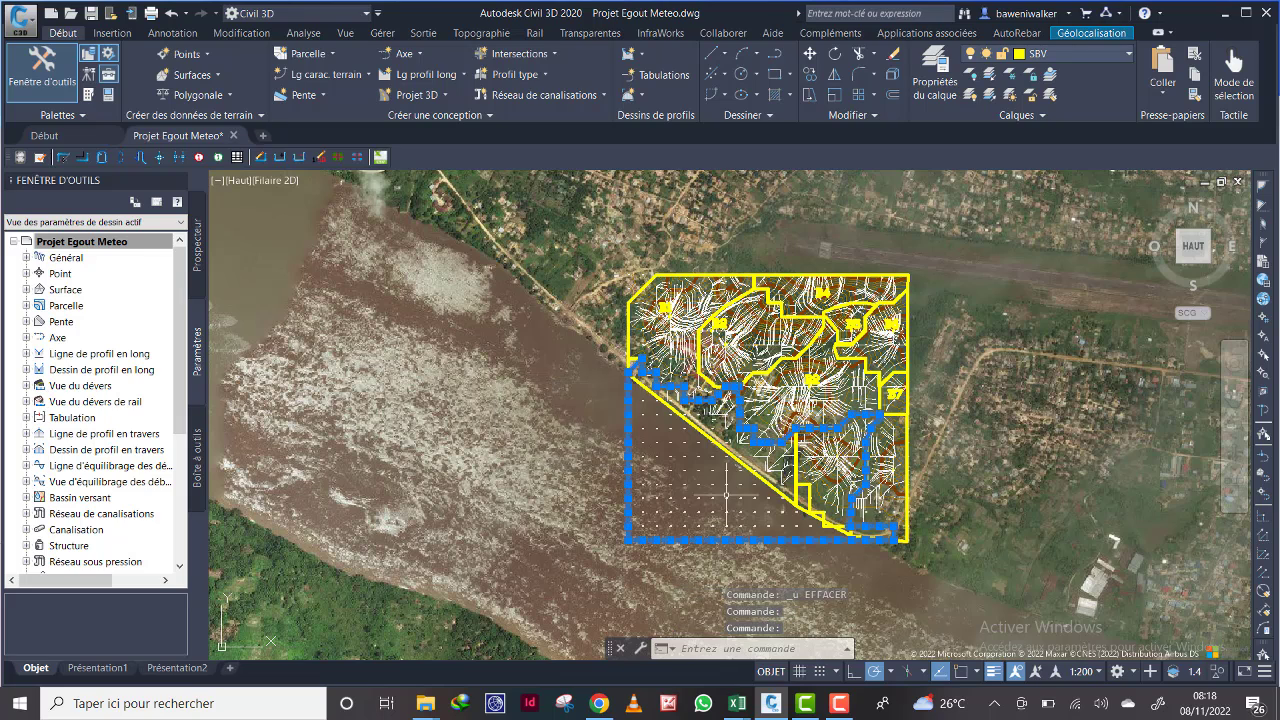
{"action": "key", "text": "Delete"}
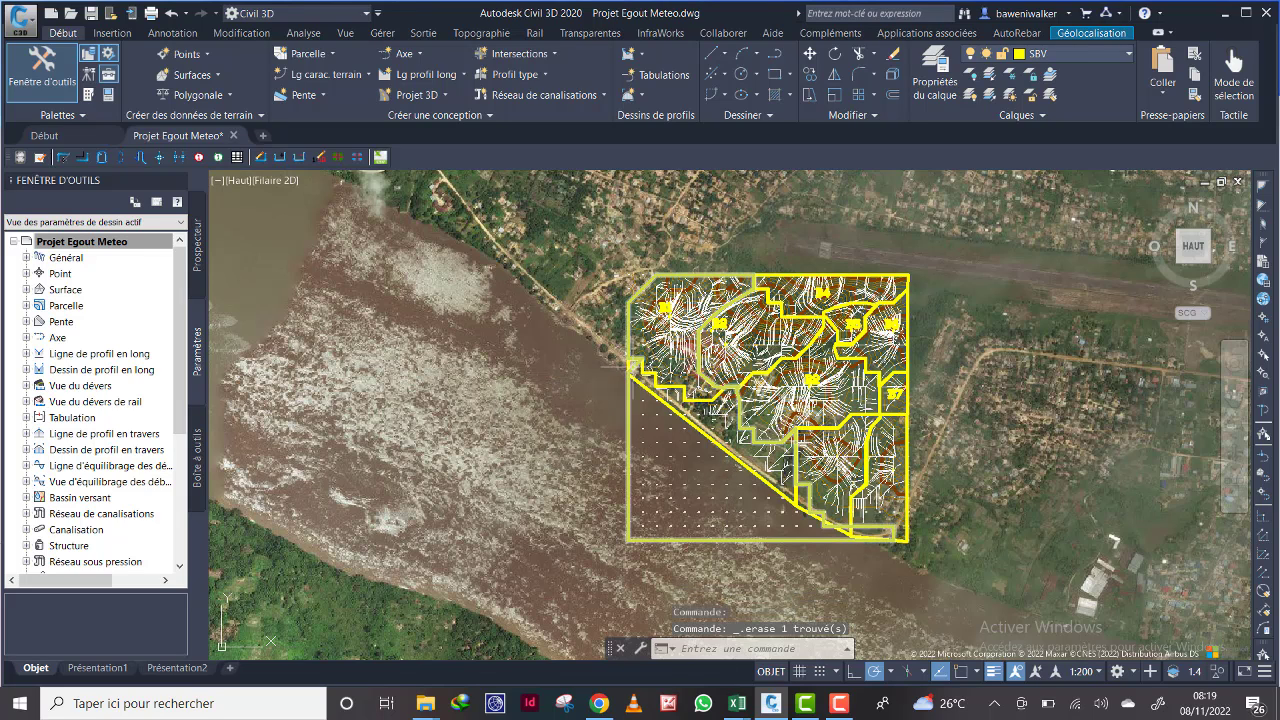
Step: Inspect the path of the remaining old outline around B1, the river area and the southern edge of the site
{"action": "left_click", "coordinate": [629, 366]}
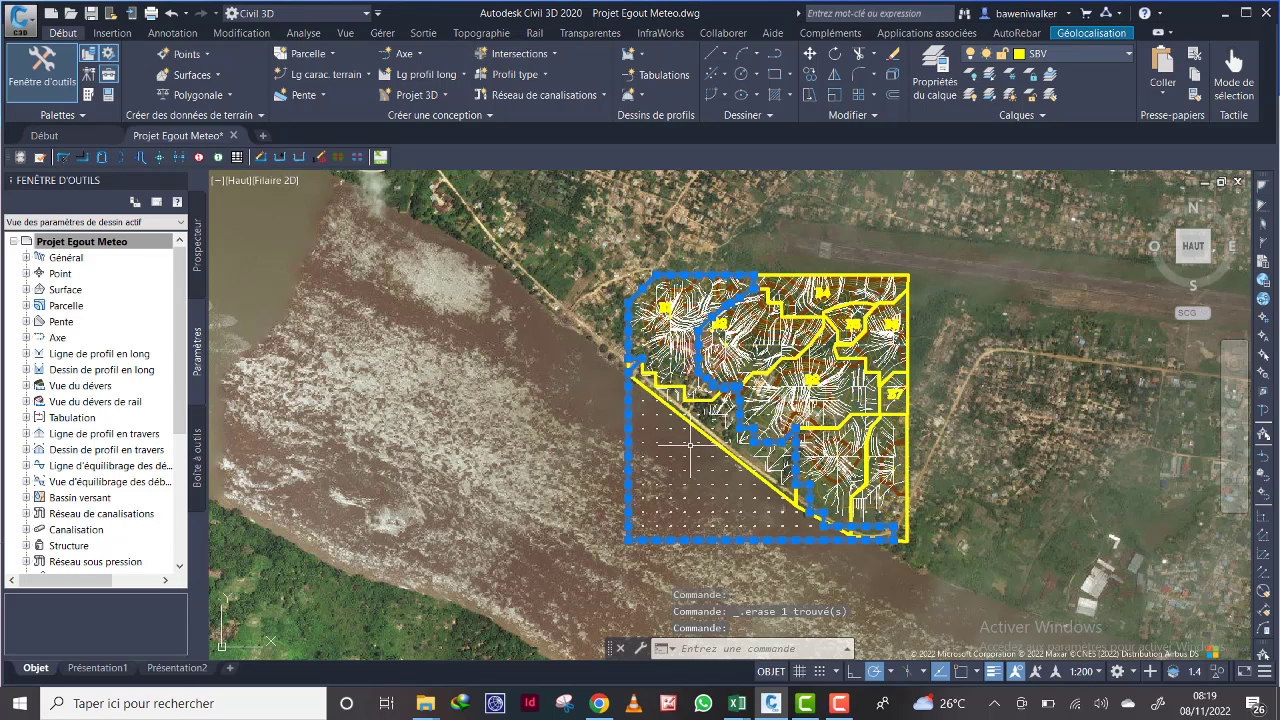
{"action": "key", "text": "Escape"}
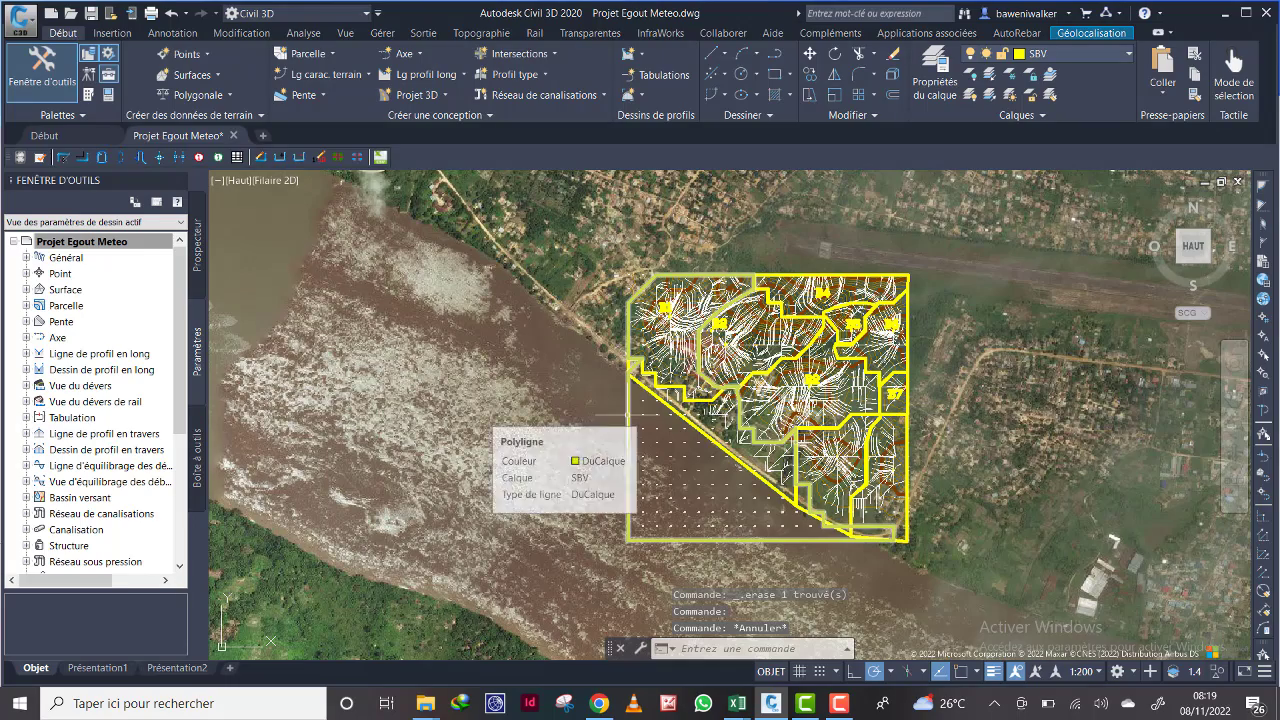
{"action": "scroll", "coordinate": [799, 447], "scroll_direction": "up", "scroll_amount": 2}
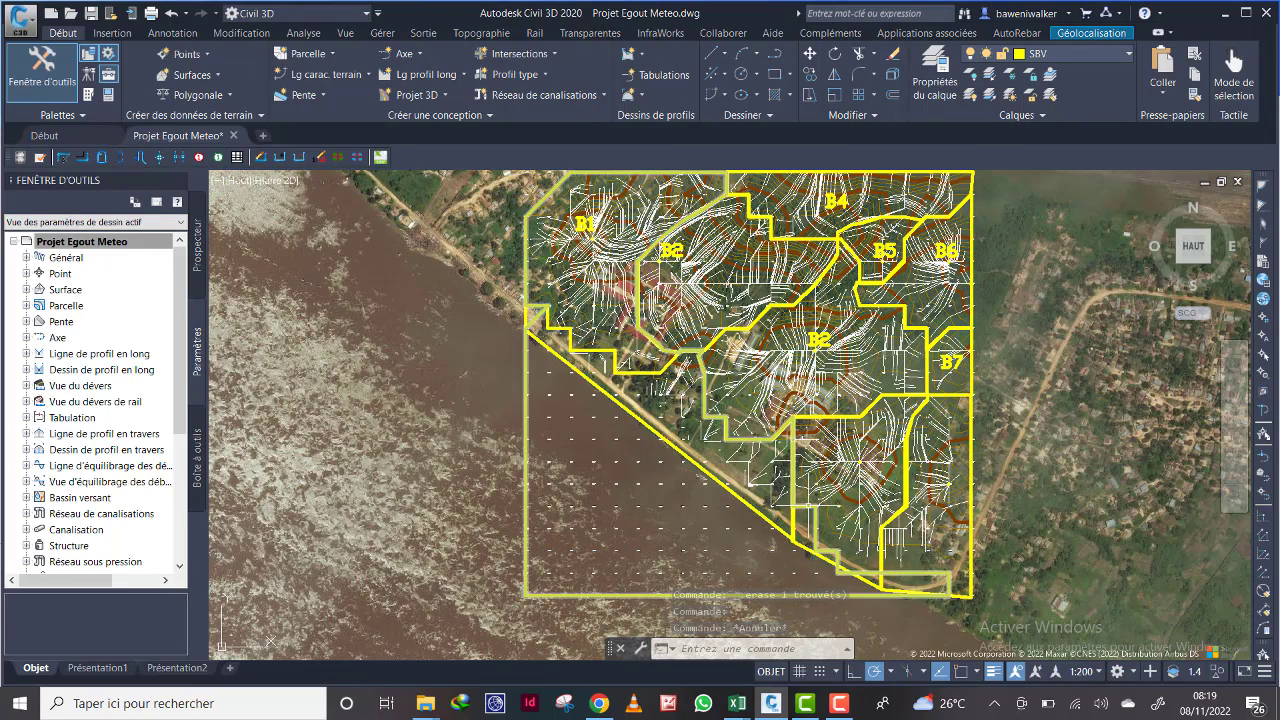
{"action": "left_click", "coordinate": [806, 508]}
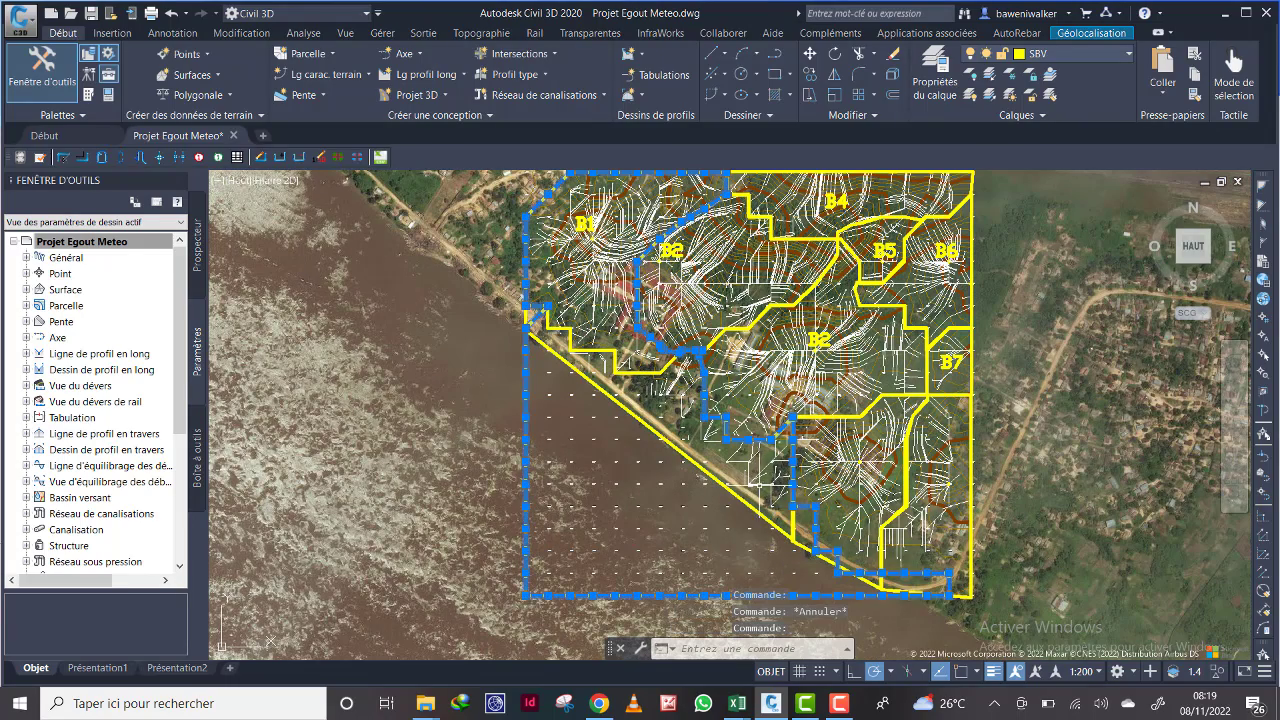
Step: Delete the remaining old outline that combines B1, the river area and the southern edge of the site
{"action": "scroll", "coordinate": [685, 405], "scroll_direction": "down", "scroll_amount": 2}
{"action": "scroll", "coordinate": [680, 285], "scroll_direction": "down", "scroll_amount": 2}
{"action": "scroll", "coordinate": [710, 298], "scroll_direction": "up", "scroll_amount": 4}
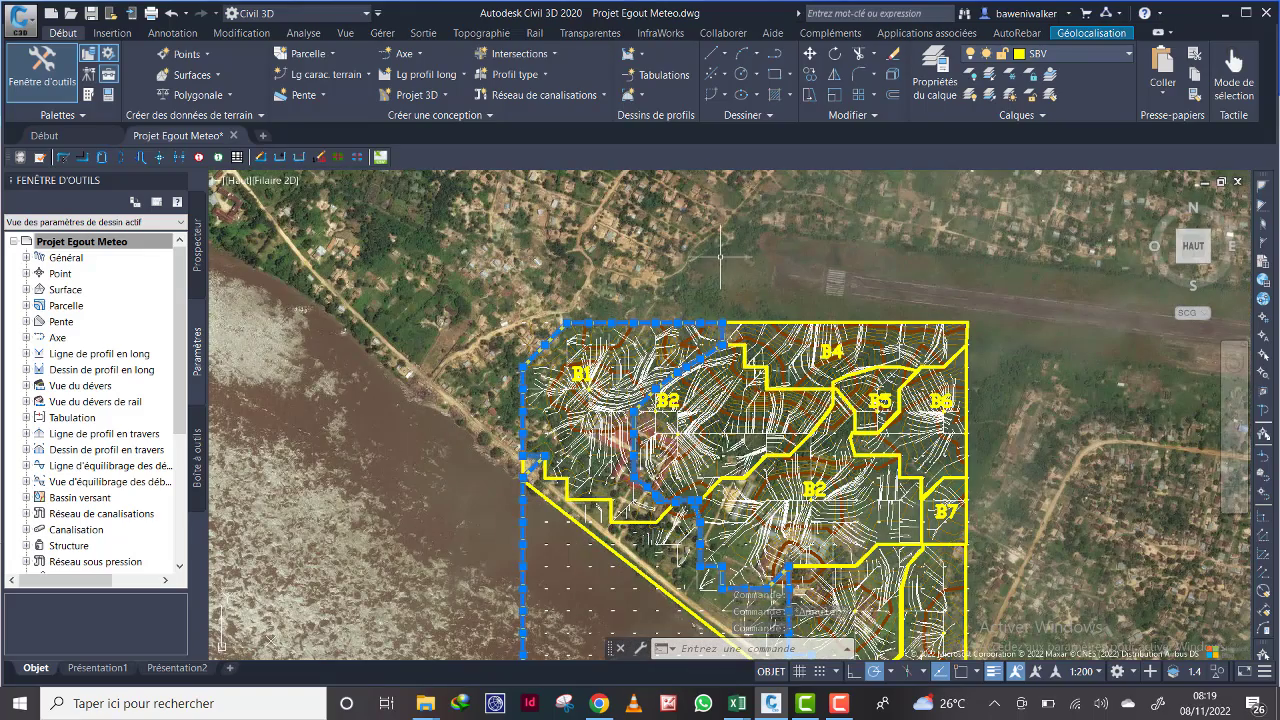
{"action": "scroll", "coordinate": [720, 257], "scroll_direction": "down", "scroll_amount": 2}
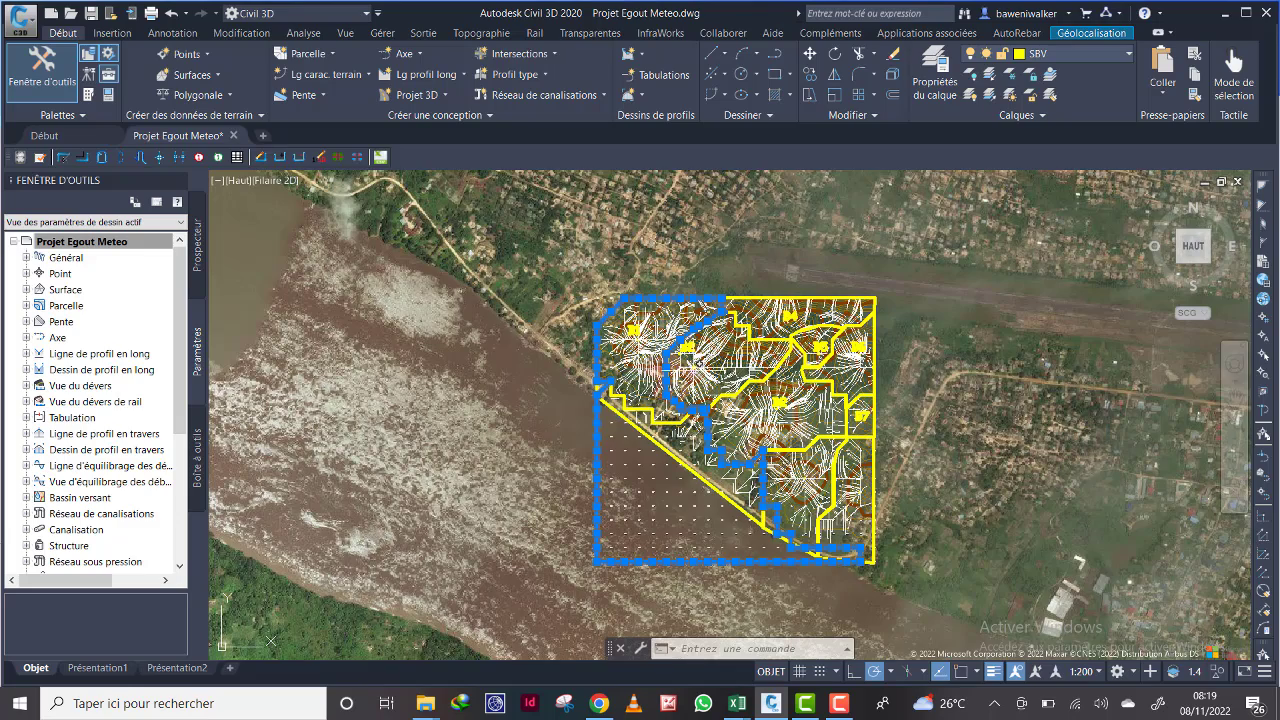
{"action": "scroll", "coordinate": [695, 366], "scroll_direction": "up", "scroll_amount": 2}
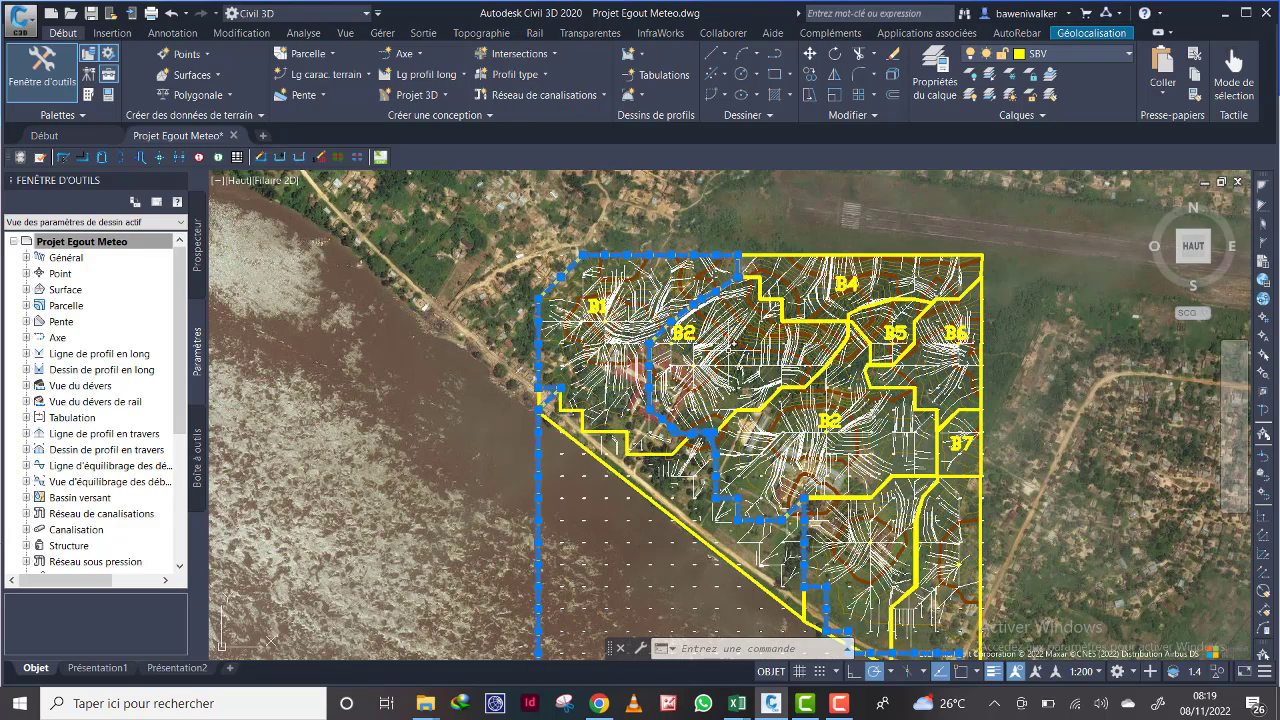
{"action": "key", "text": "Delete"}
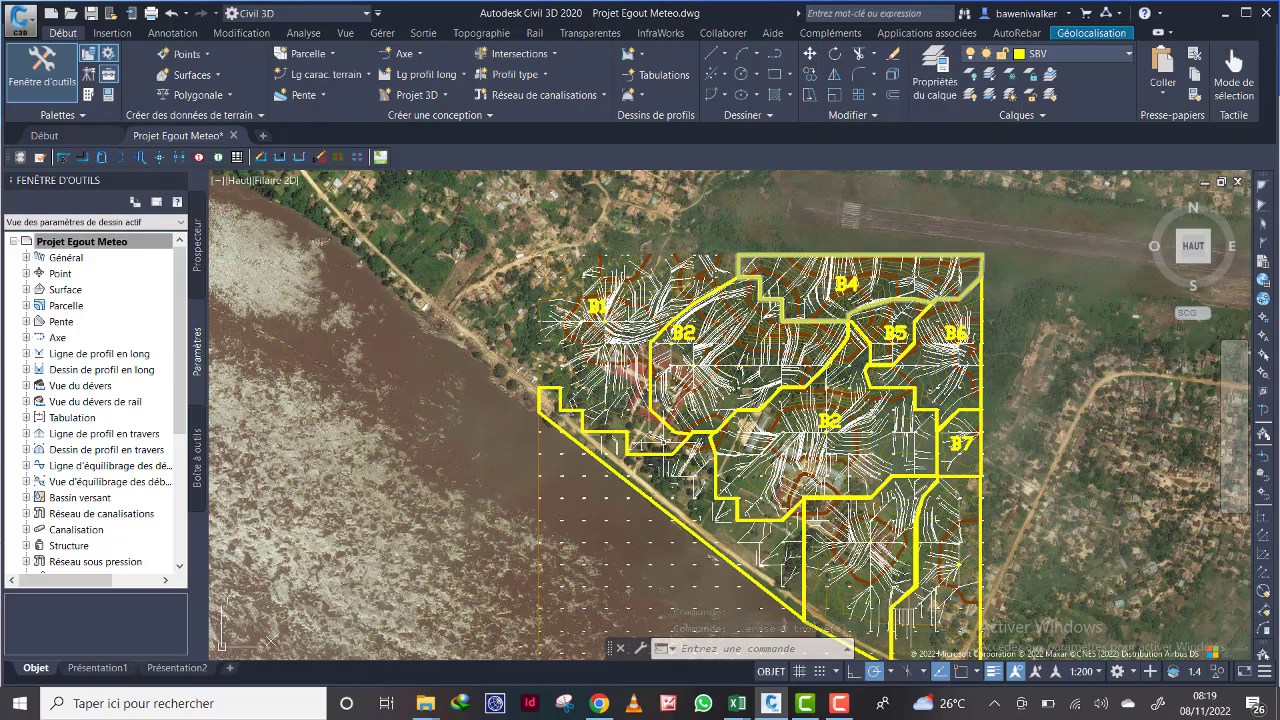
Step: Start a polyline for B1 at the riverside outline's northwest corner, tracing its western and northern edges and the upper boundary with the northern B2
{"action": "mouse_move", "coordinate": [740, 448]}
{"action": "middle_mouse_down"}
{"action": "mouse_move", "coordinate": [724, 295]}
{"action": "mouse_move", "coordinate": [714, 474]}
{"action": "middle_mouse_up"}
{"action": "scroll", "coordinate": [600, 294], "scroll_direction": "up", "scroll_amount": 2}
{"action": "middle_click_drag", "start_coordinate": [687, 345], "coordinate": [678, 335]}
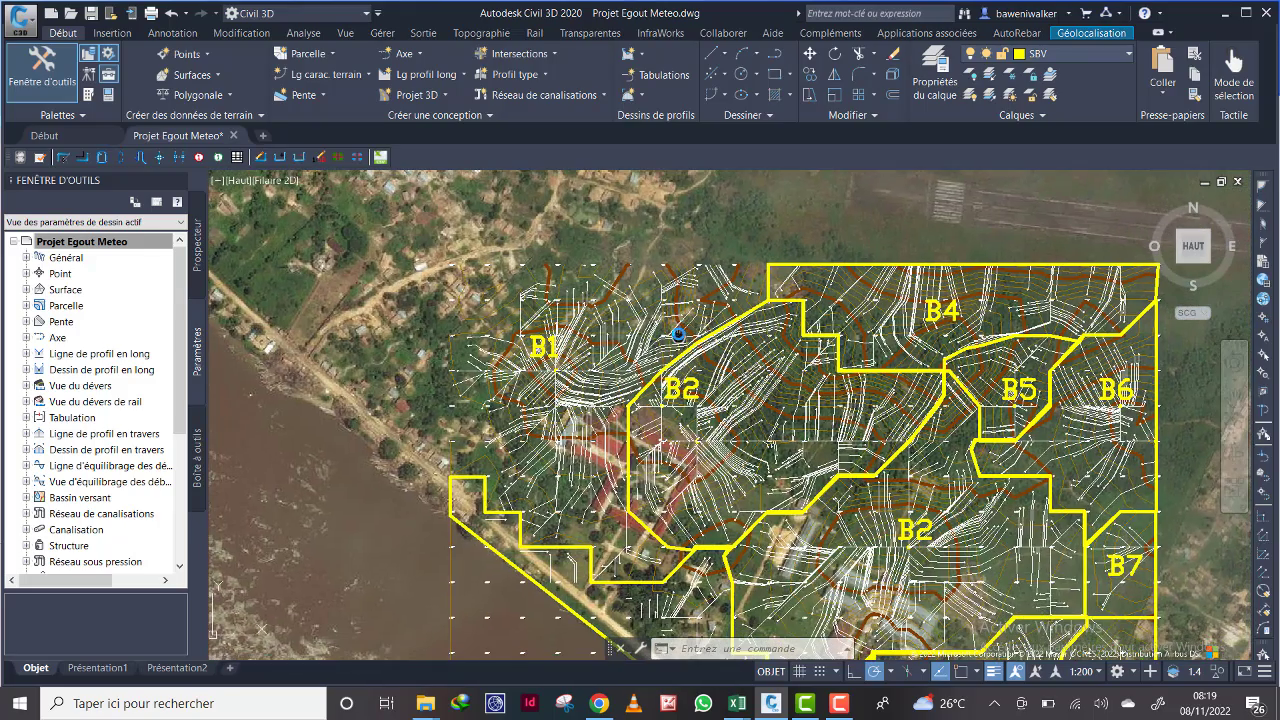
{"action": "left_click", "coordinate": [778, 56]}
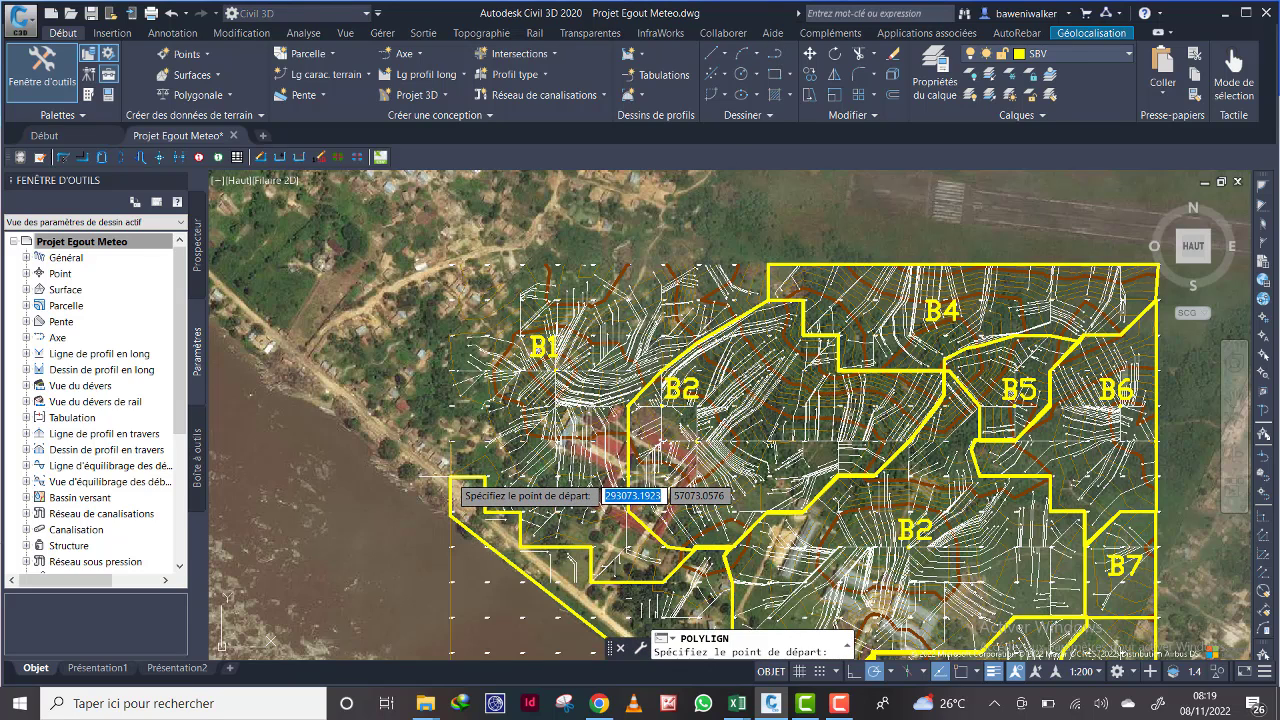
{"action": "left_click", "coordinate": [450, 478]}
{"action": "left_click", "coordinate": [450, 265]}
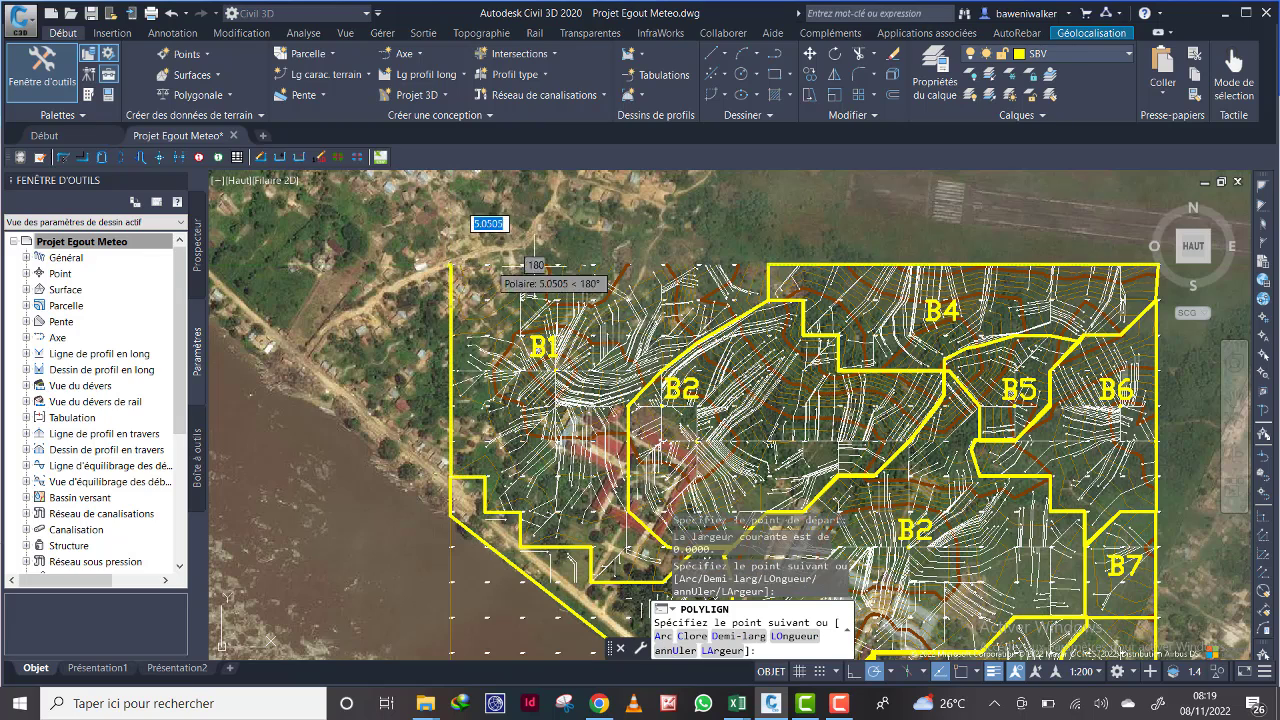
{"action": "left_click", "coordinate": [767, 265]}
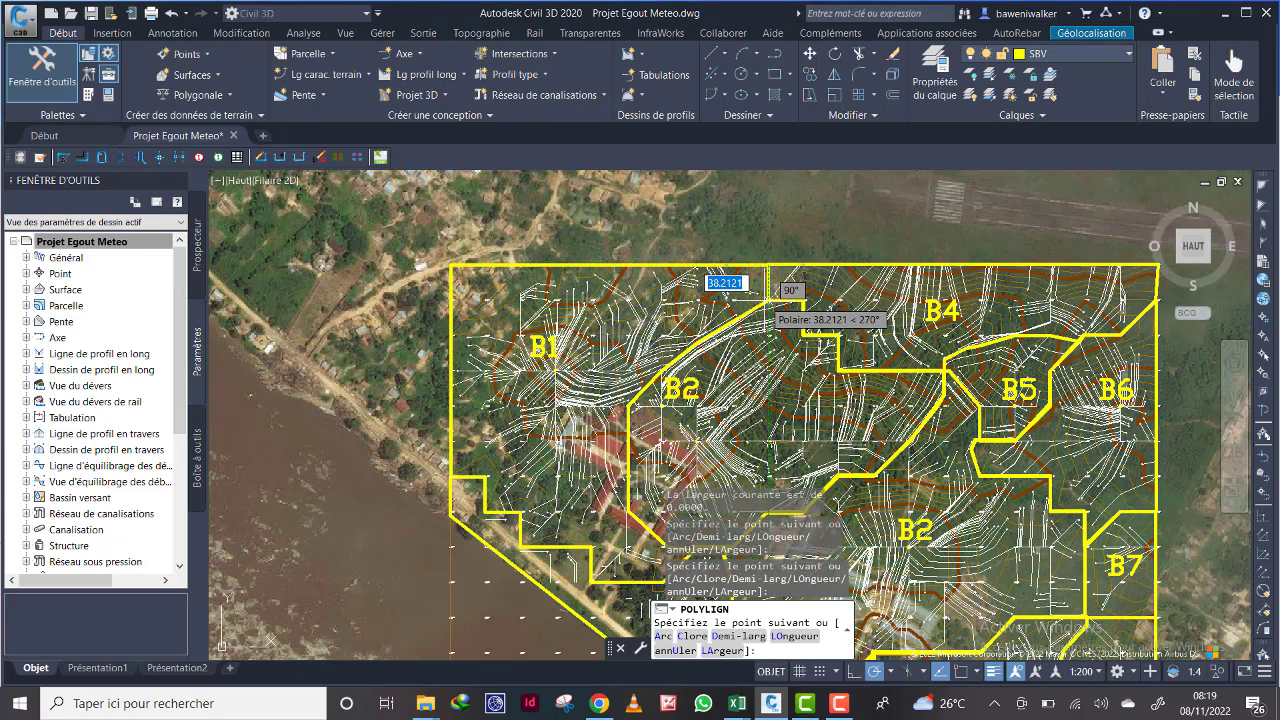
{"action": "left_click", "coordinate": [767, 300]}
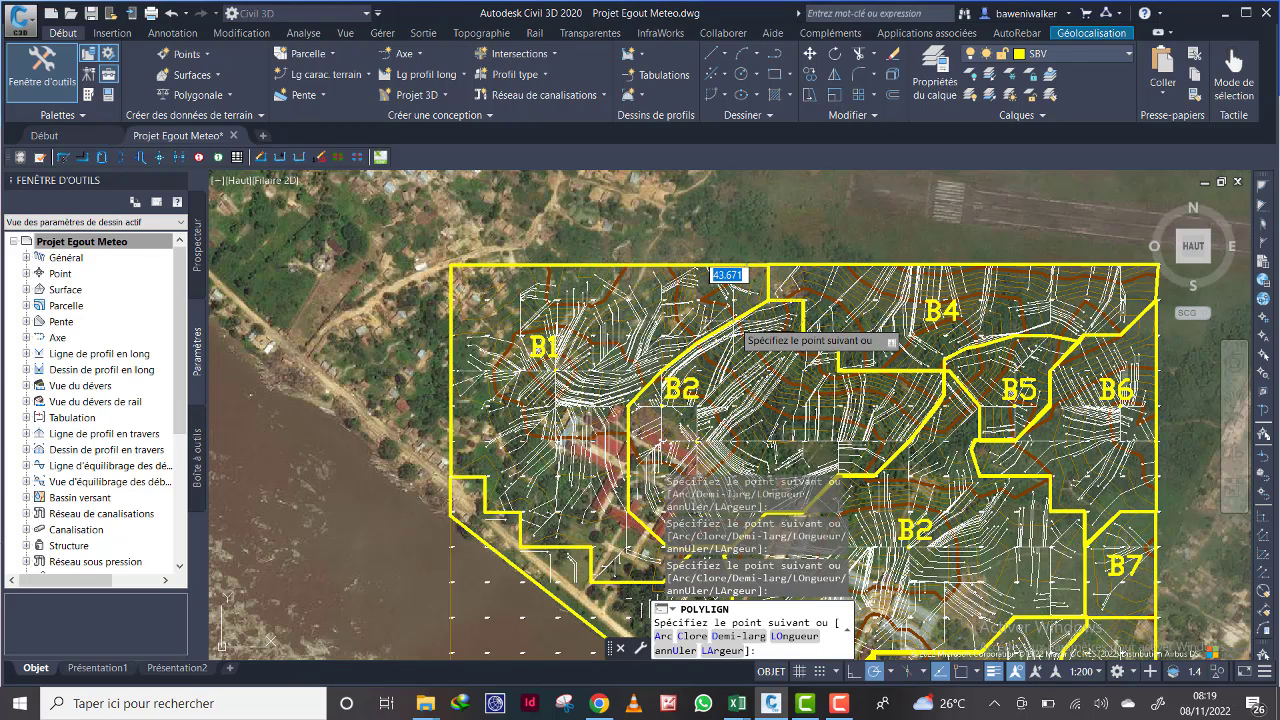
{"action": "left_click", "coordinate": [738, 322]}
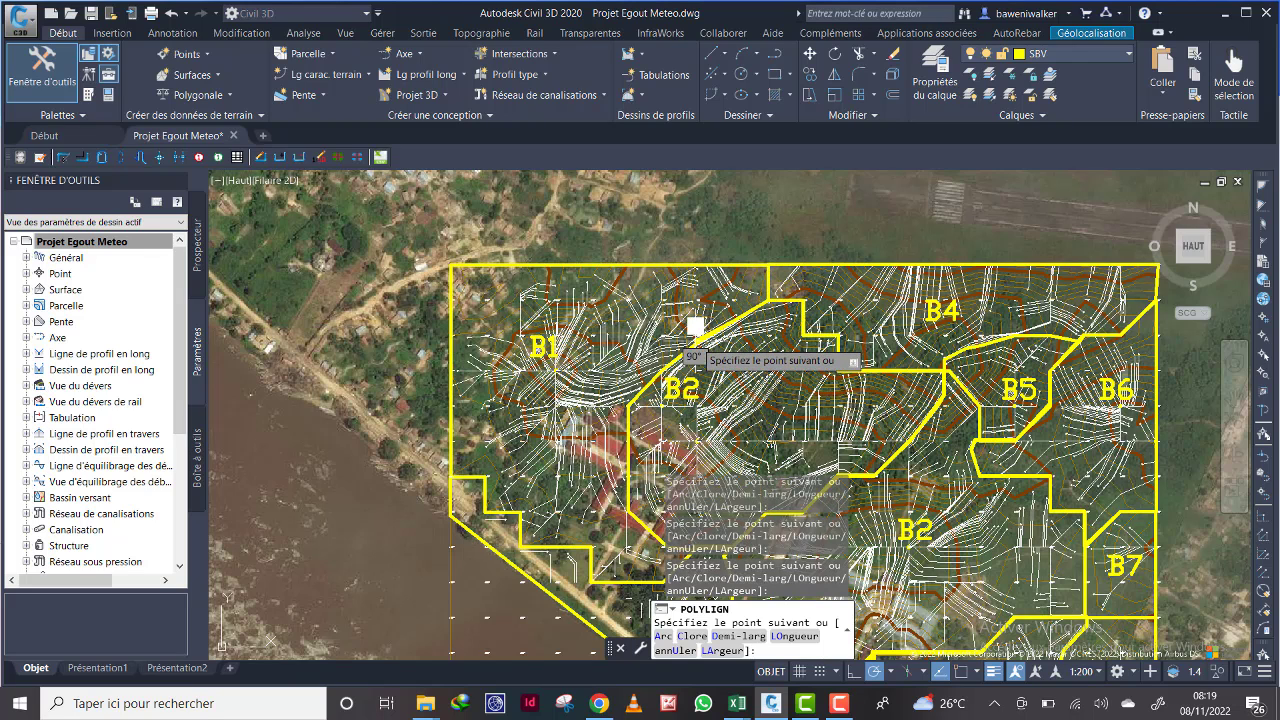
{"action": "left_click", "coordinate": [660, 381]}
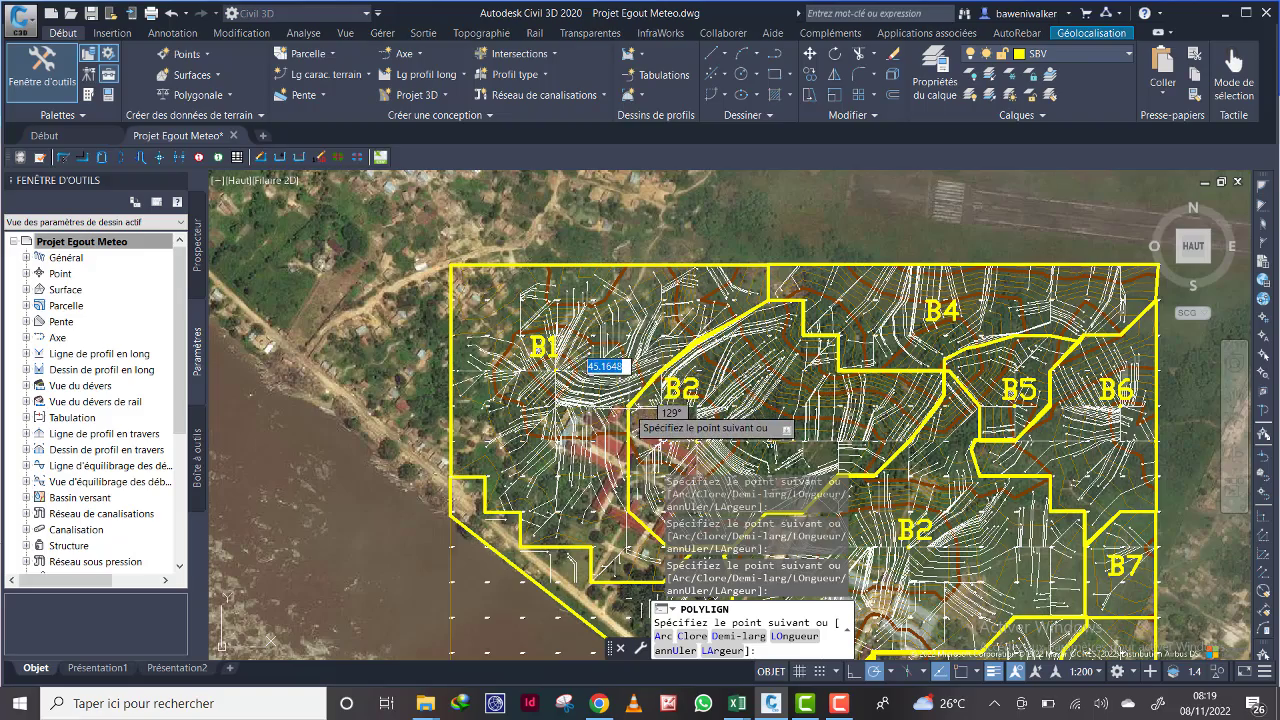
Step: Continue the B1 polyline around the rest of the B2 boundary and along the stepped riverside boundary, and close it
{"action": "middle_click_drag", "start_coordinate": [630, 490], "coordinate": [612, 323]}
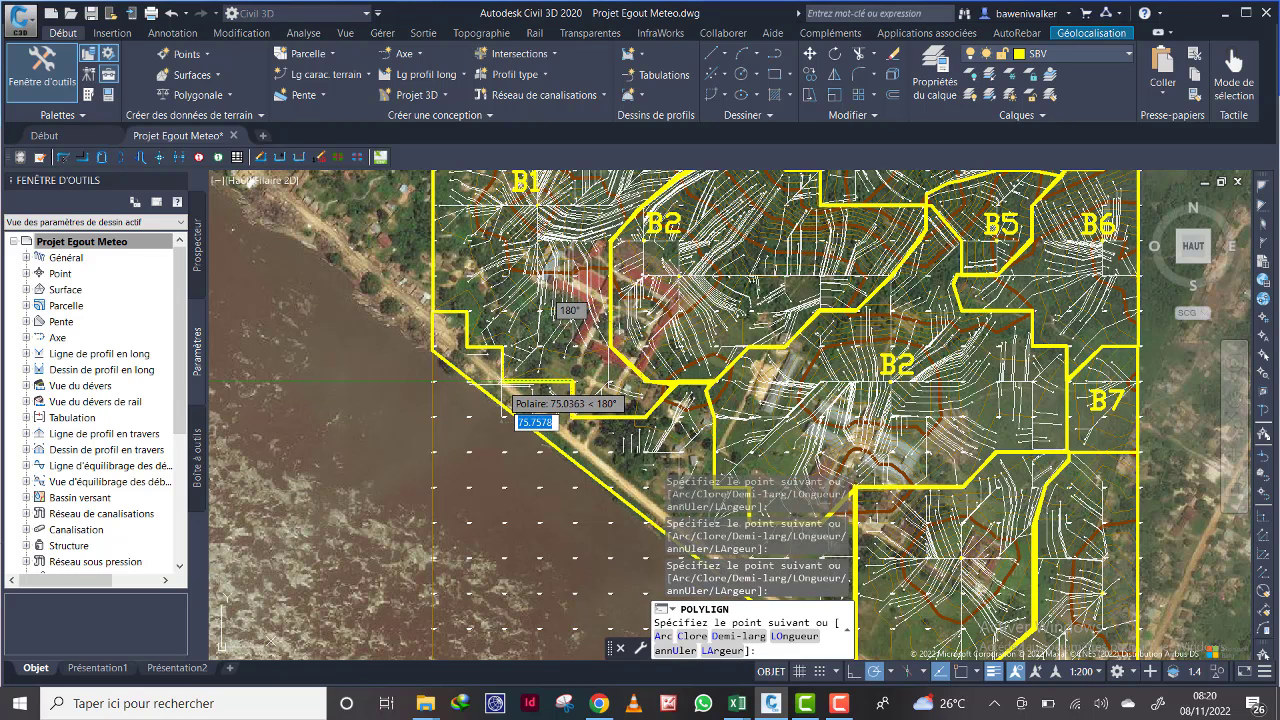
{"action": "left_click", "coordinate": [503, 381]}
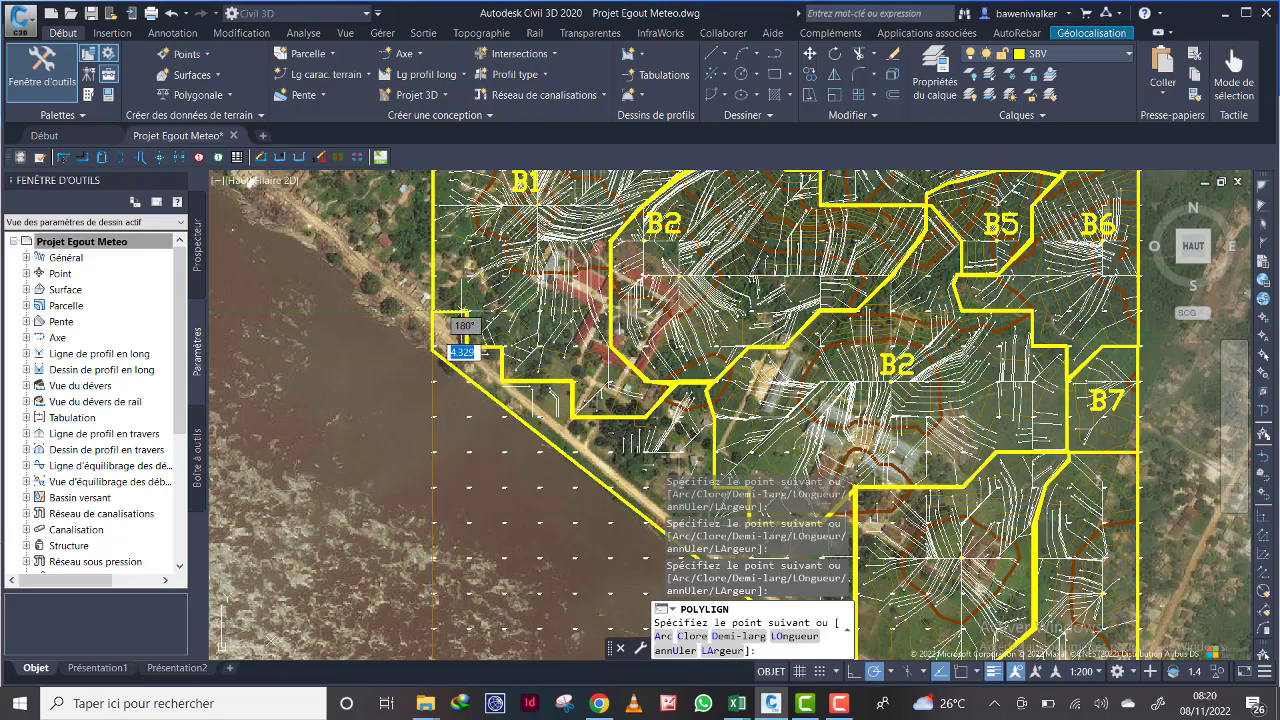
{"action": "right_click", "coordinate": [432, 313]}
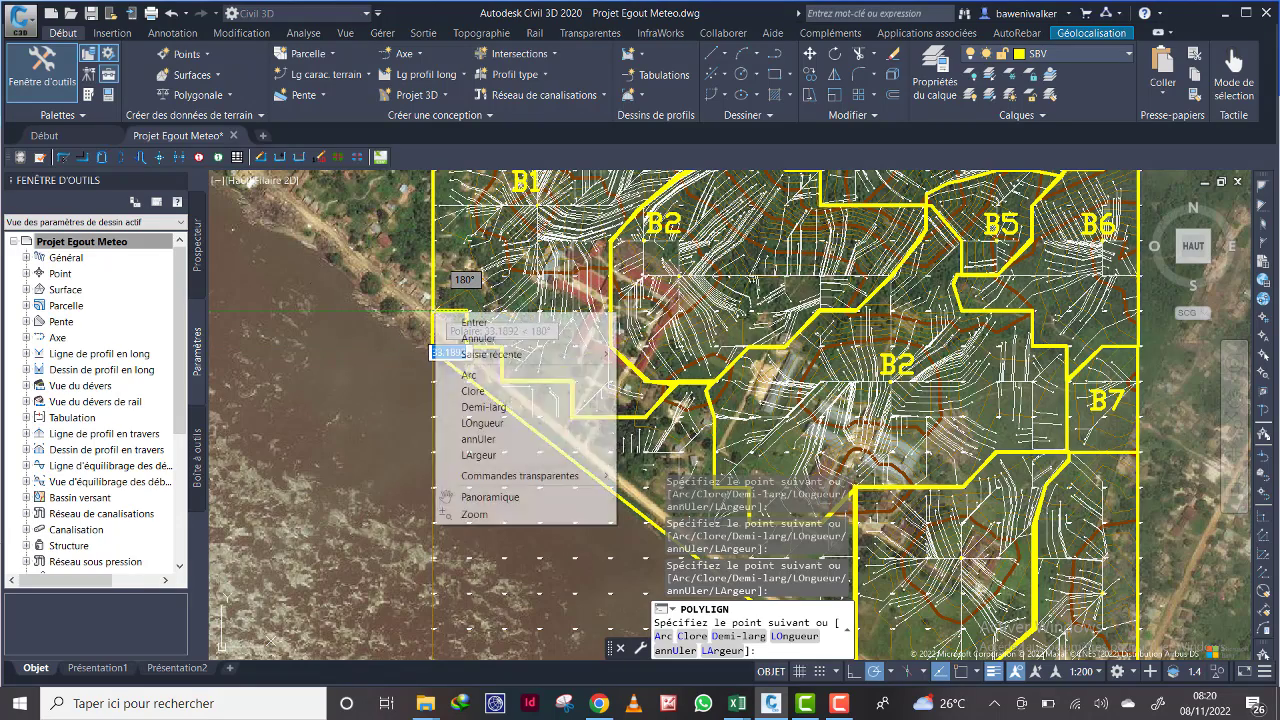
{"action": "left_click", "coordinate": [471, 391]}
{"action": "scroll", "coordinate": [471, 391], "scroll_direction": "down", "scroll_amount": 5}
{"action": "scroll", "coordinate": [536, 378], "scroll_direction": "up", "scroll_amount": 4}
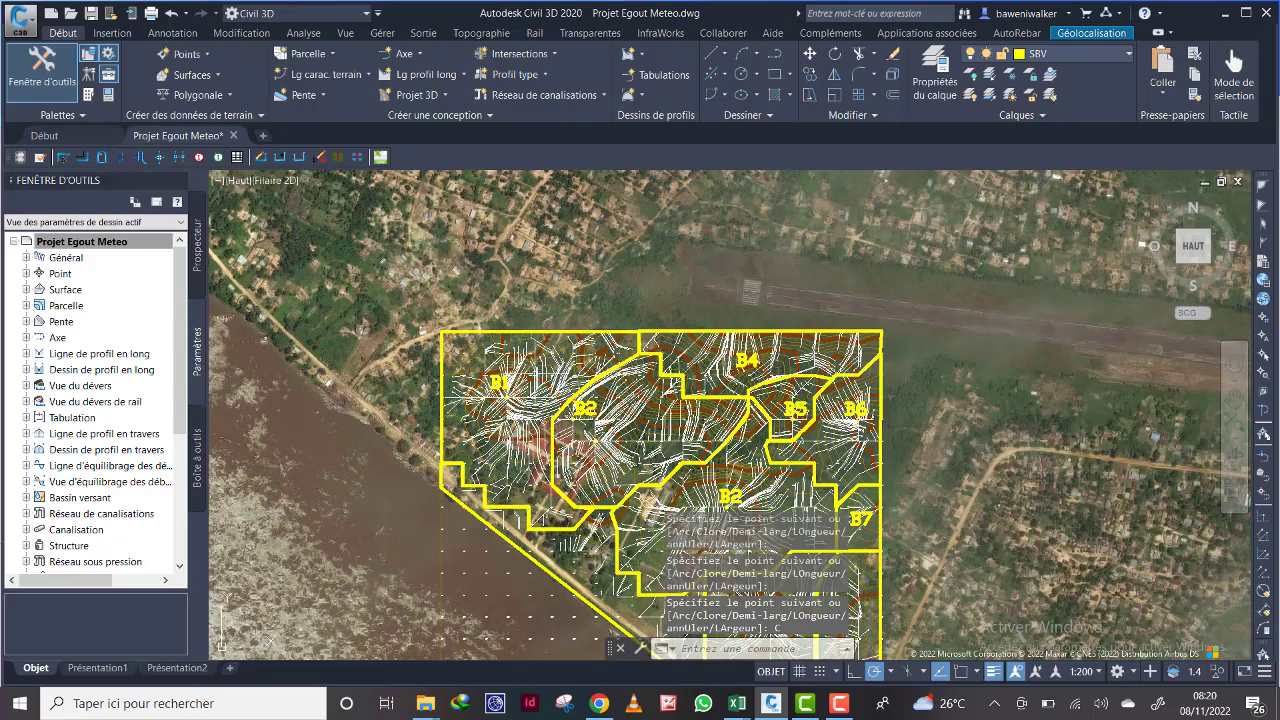
Step: Select the new B1 outline to check its full path, and clear the selection
{"action": "left_click", "coordinate": [568, 331]}
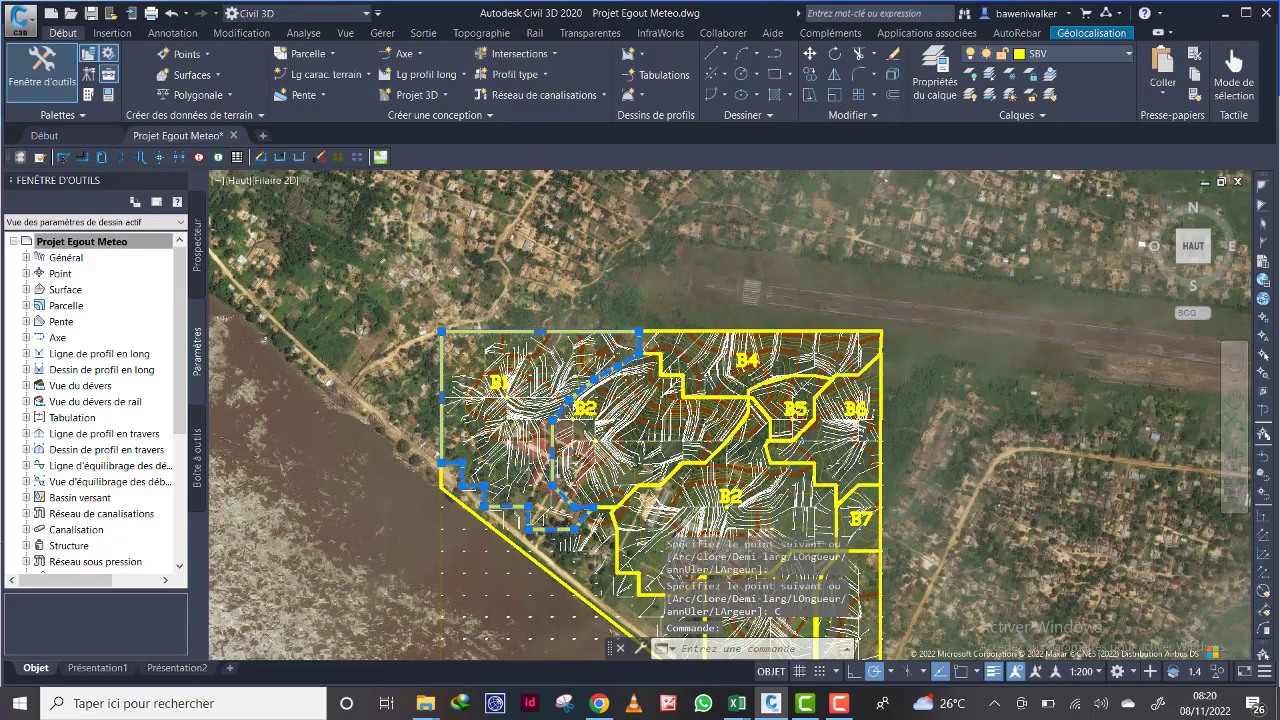
{"action": "scroll", "coordinate": [635, 365], "scroll_direction": "up", "scroll_amount": 2}
{"action": "middle_click_drag", "start_coordinate": [613, 428], "coordinate": [641, 337]}
{"action": "scroll", "coordinate": [642, 339], "scroll_direction": "down", "scroll_amount": 2}
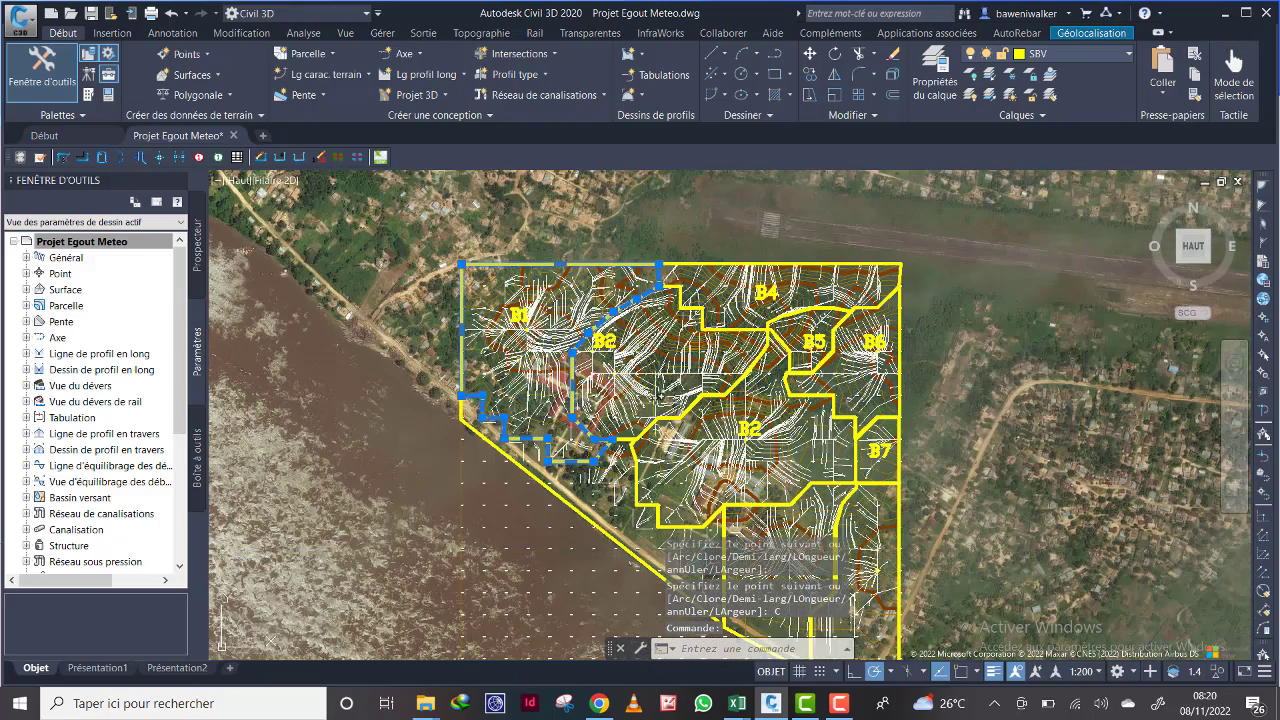
{"action": "key", "text": "Escape"}
Step: Check the unlabelled southern outline, the riverside outline and the B1 outline by selecting each one in turn
{"action": "middle_click_drag", "start_coordinate": [625, 512], "coordinate": [589, 378]}
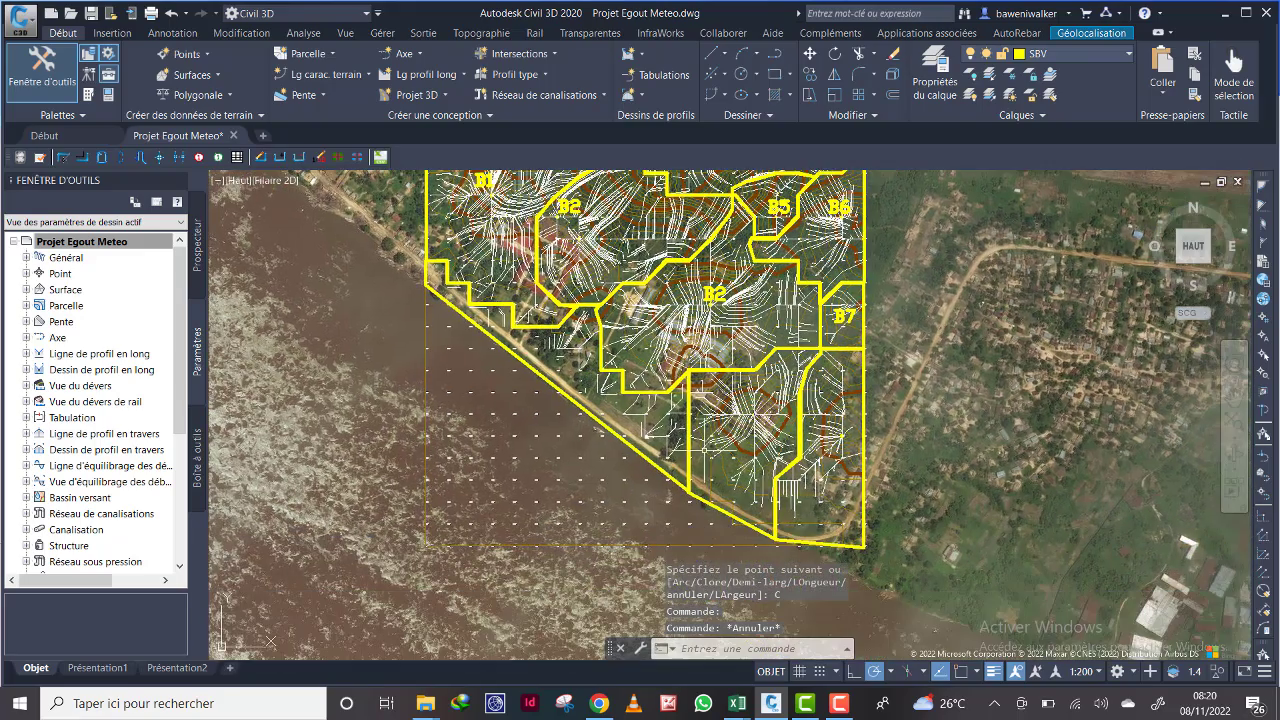
{"action": "scroll", "coordinate": [725, 440], "scroll_direction": "down", "scroll_amount": 2}
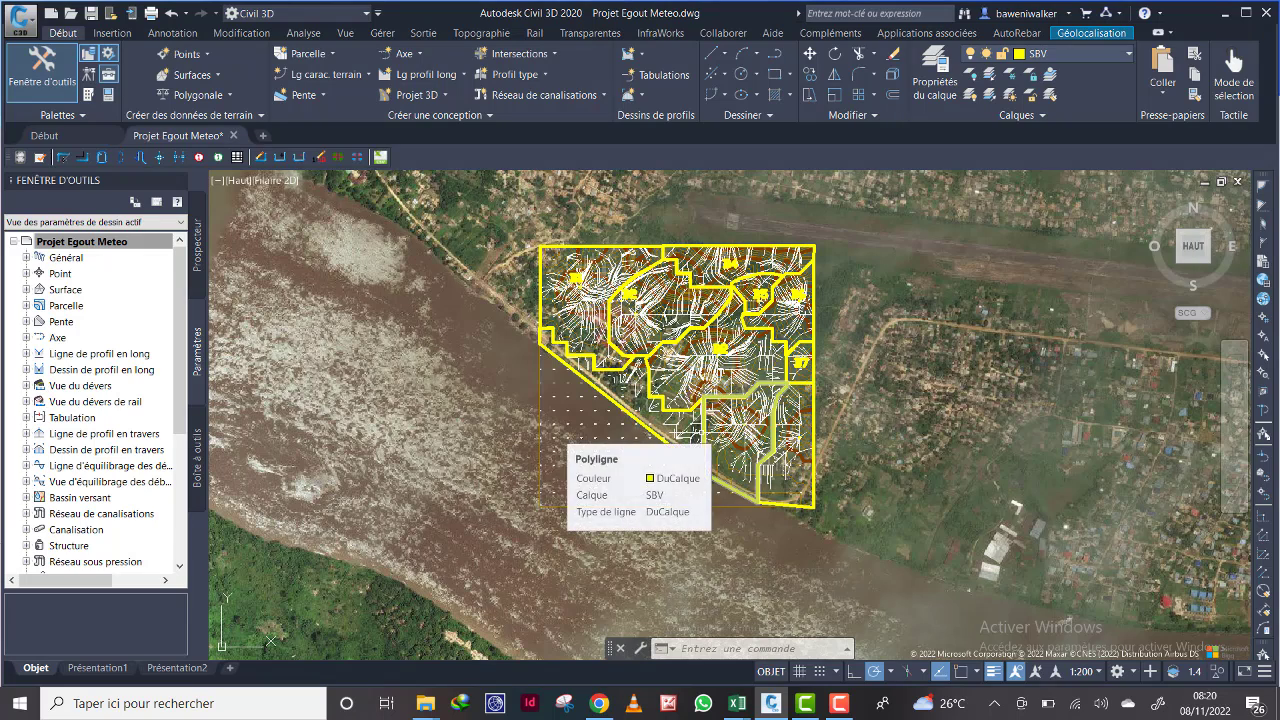
{"action": "left_click", "coordinate": [704, 436]}
{"action": "key", "text": "Escape"}
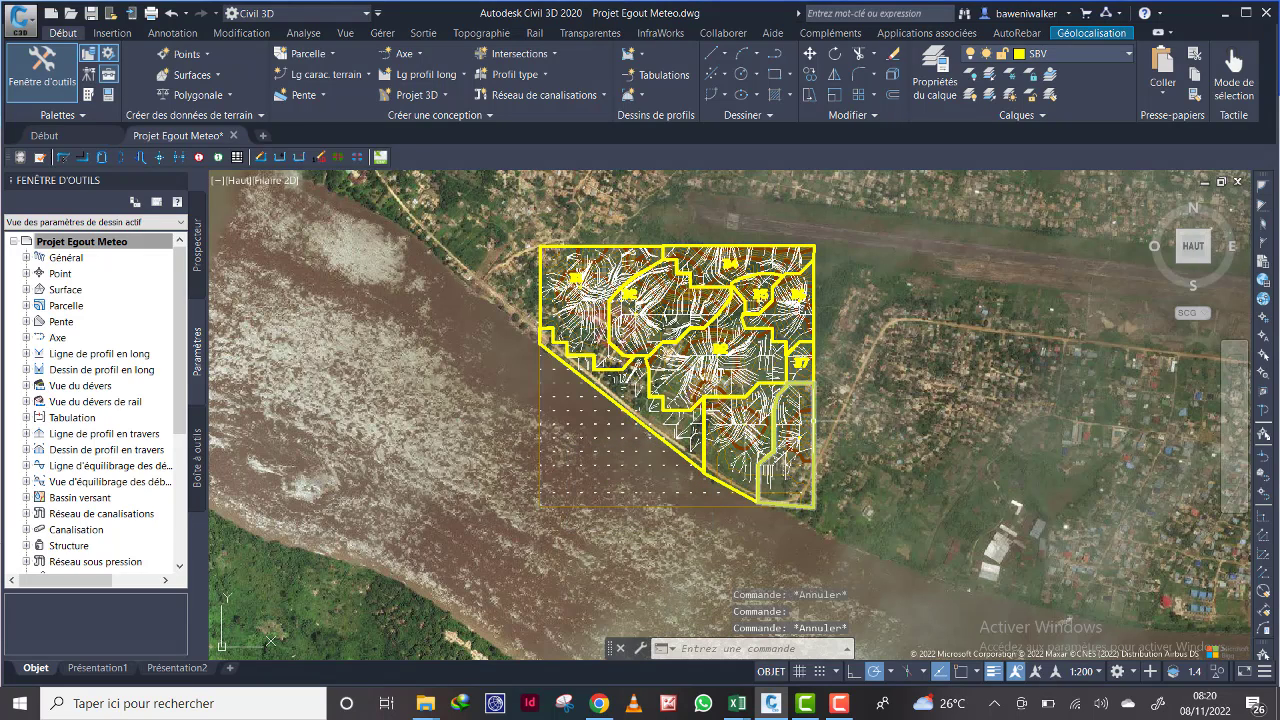
{"action": "left_click", "coordinate": [676, 410]}
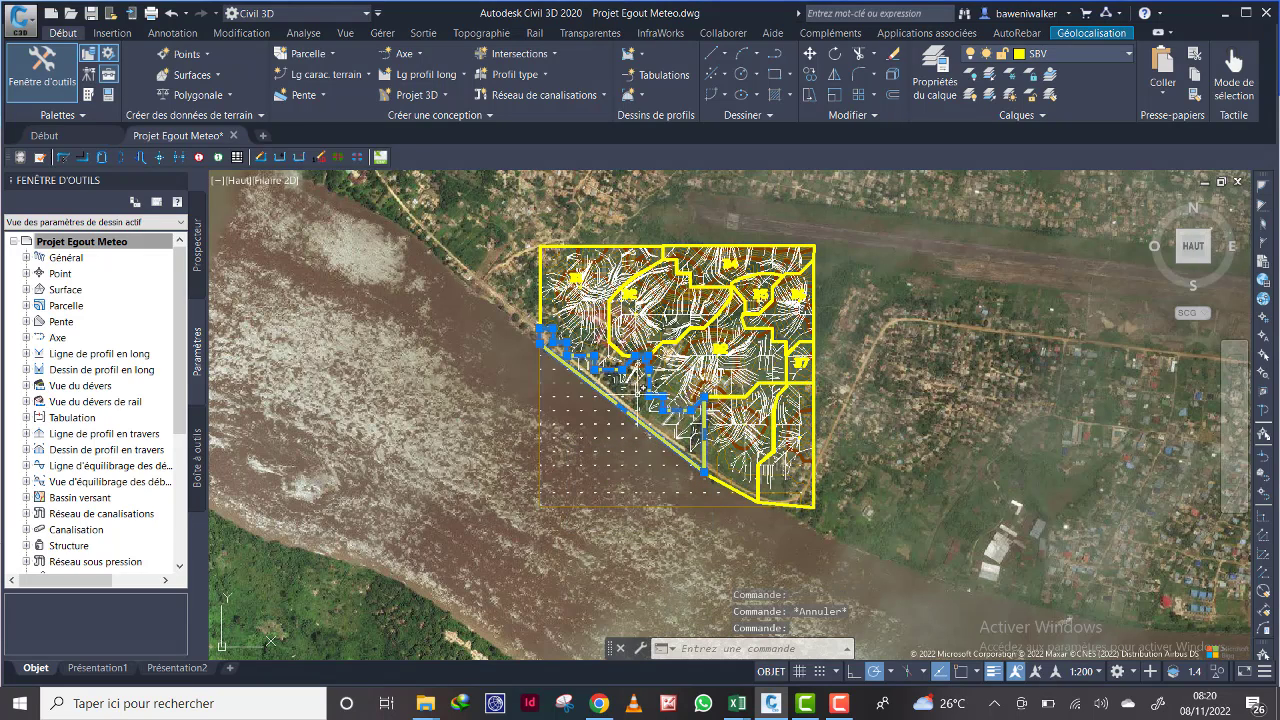
{"action": "key", "text": "Escape"}
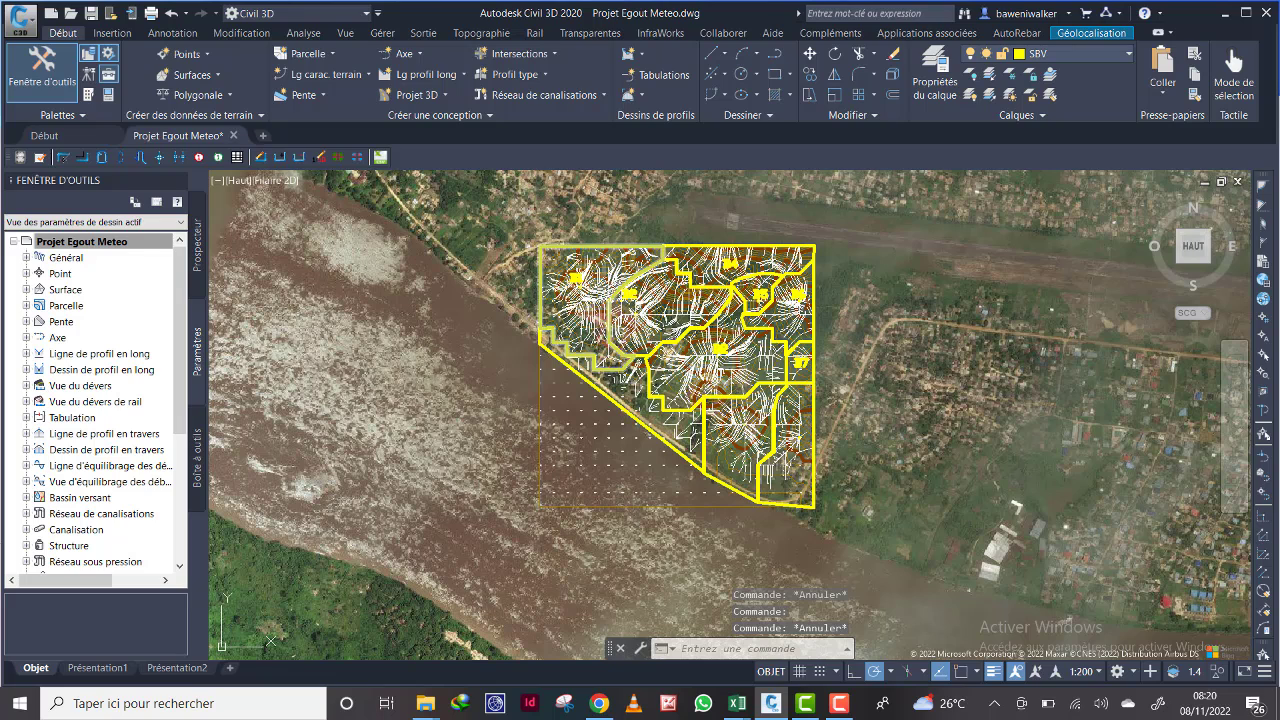
{"action": "left_click", "coordinate": [639, 245]}
{"action": "key", "text": "Escape"}
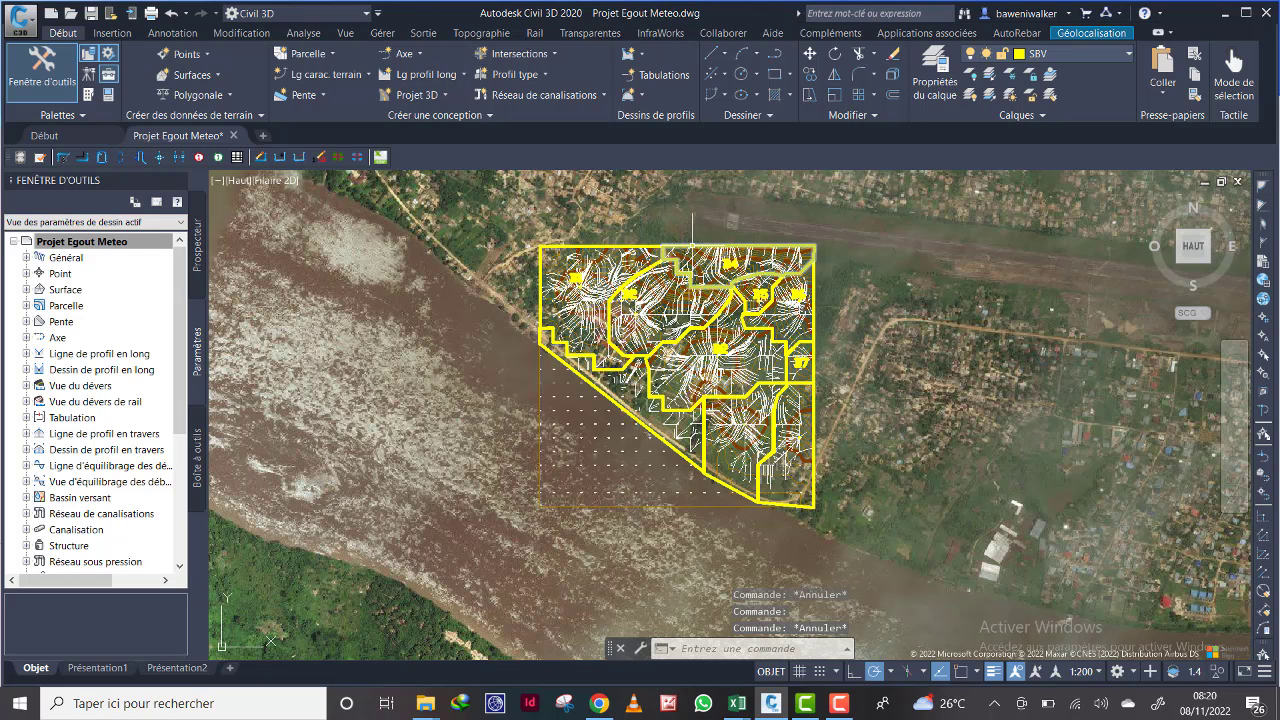
Step: Check the outlines of the northern B2 and the eastern sub-basins by selecting each one in turn
{"action": "left_click", "coordinate": [682, 264]}
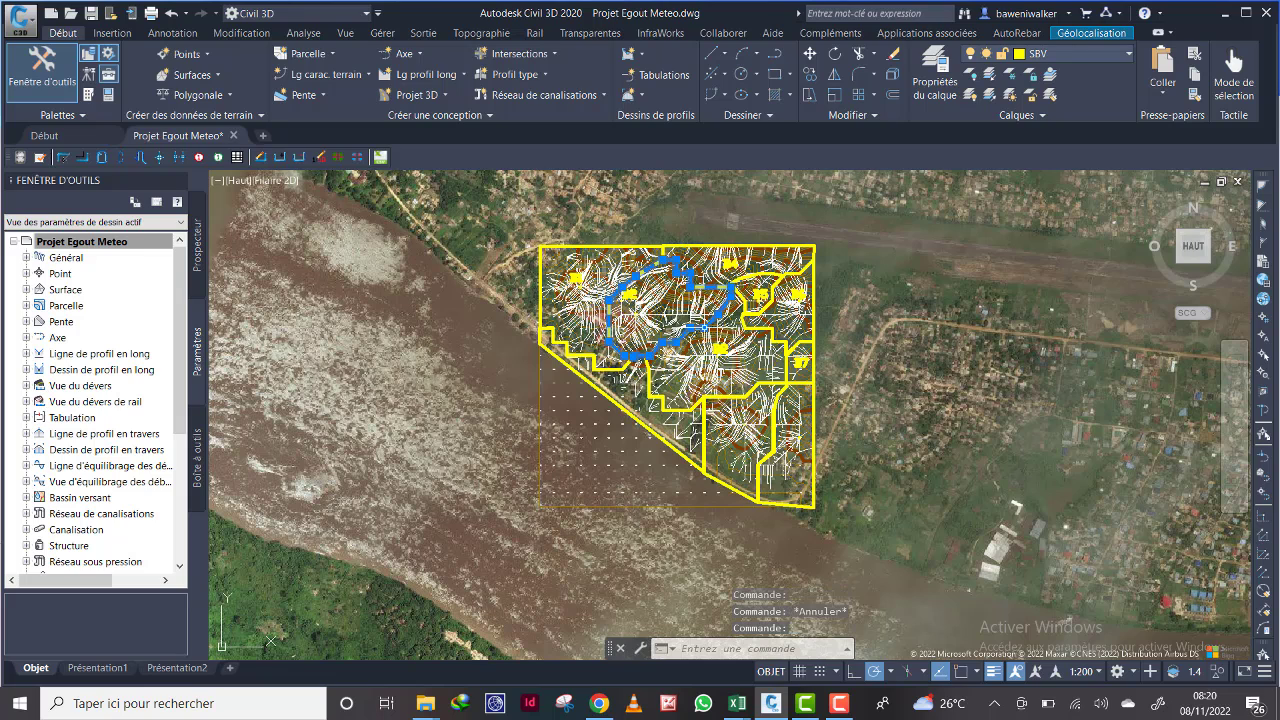
{"action": "key", "text": "Escape"}
{"action": "left_click", "coordinate": [714, 241]}
{"action": "key", "text": "Escape"}
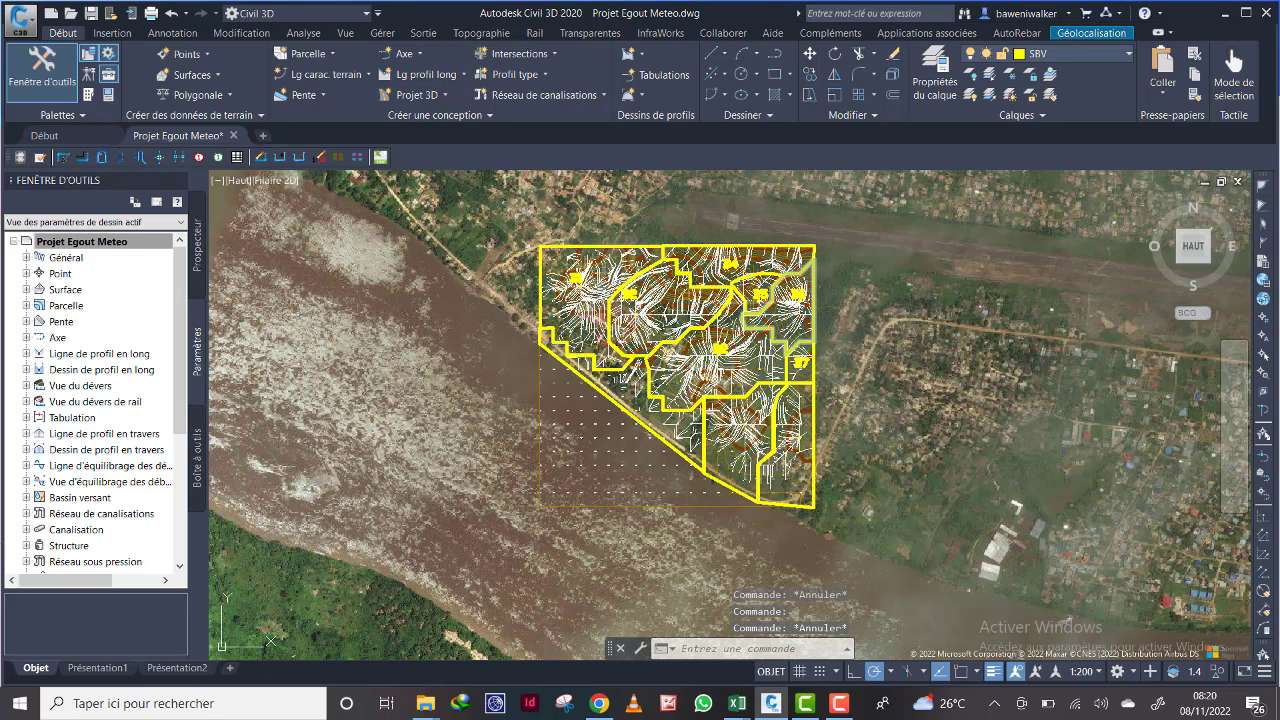
{"action": "left_click", "coordinate": [743, 301]}
{"action": "key", "text": "Escape"}
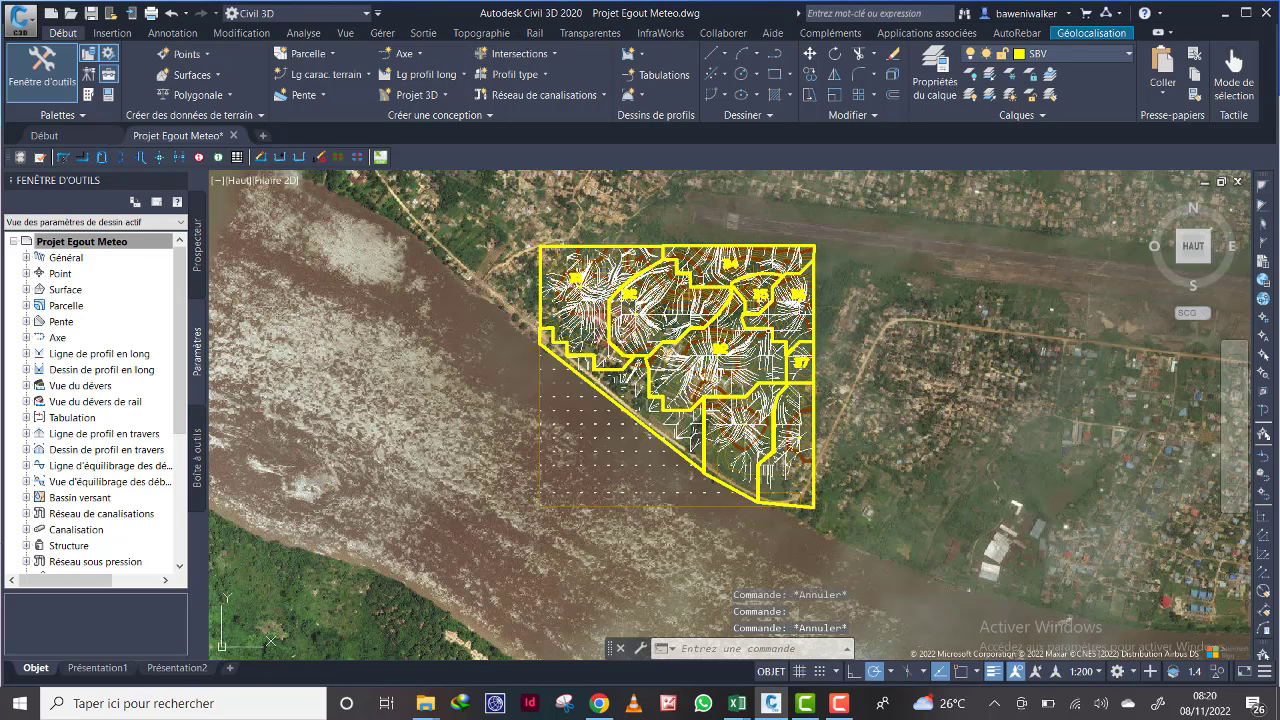
{"action": "left_click", "coordinate": [772, 334]}
{"action": "key", "text": "Escape"}
{"action": "left_click", "coordinate": [773, 408]}
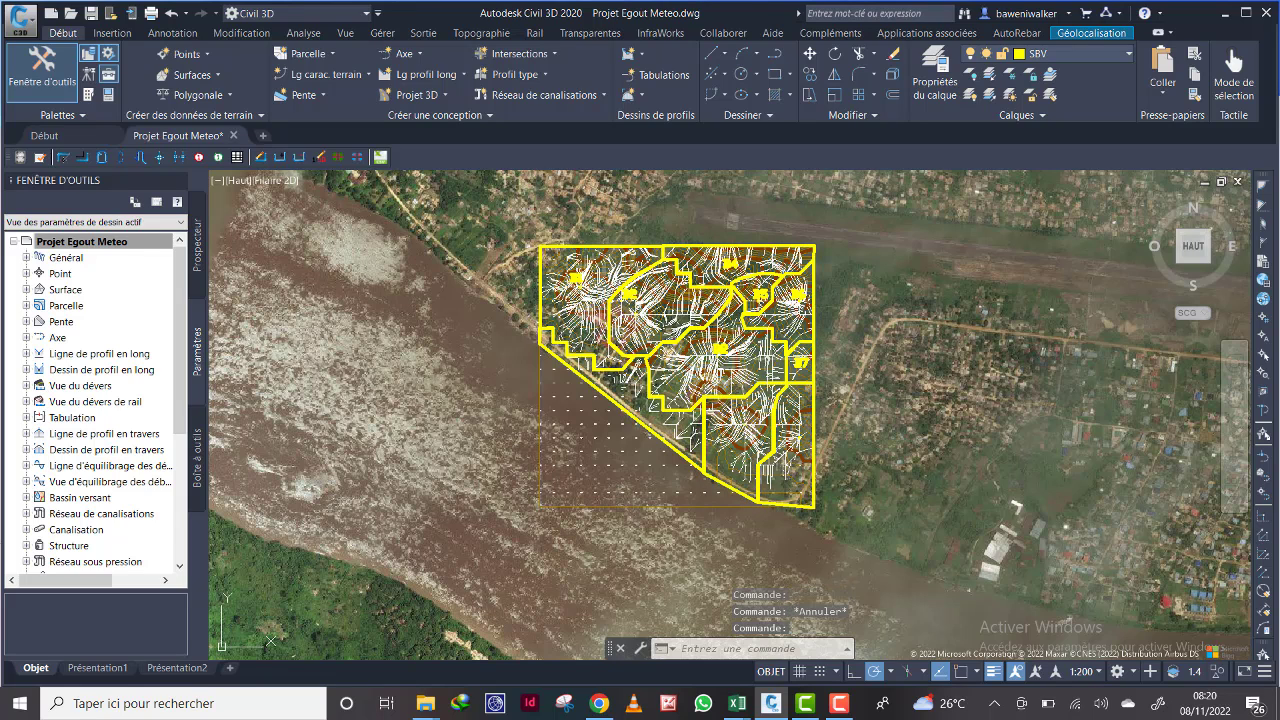
{"action": "key", "text": "Escape"}
{"action": "left_click", "coordinate": [808, 360]}
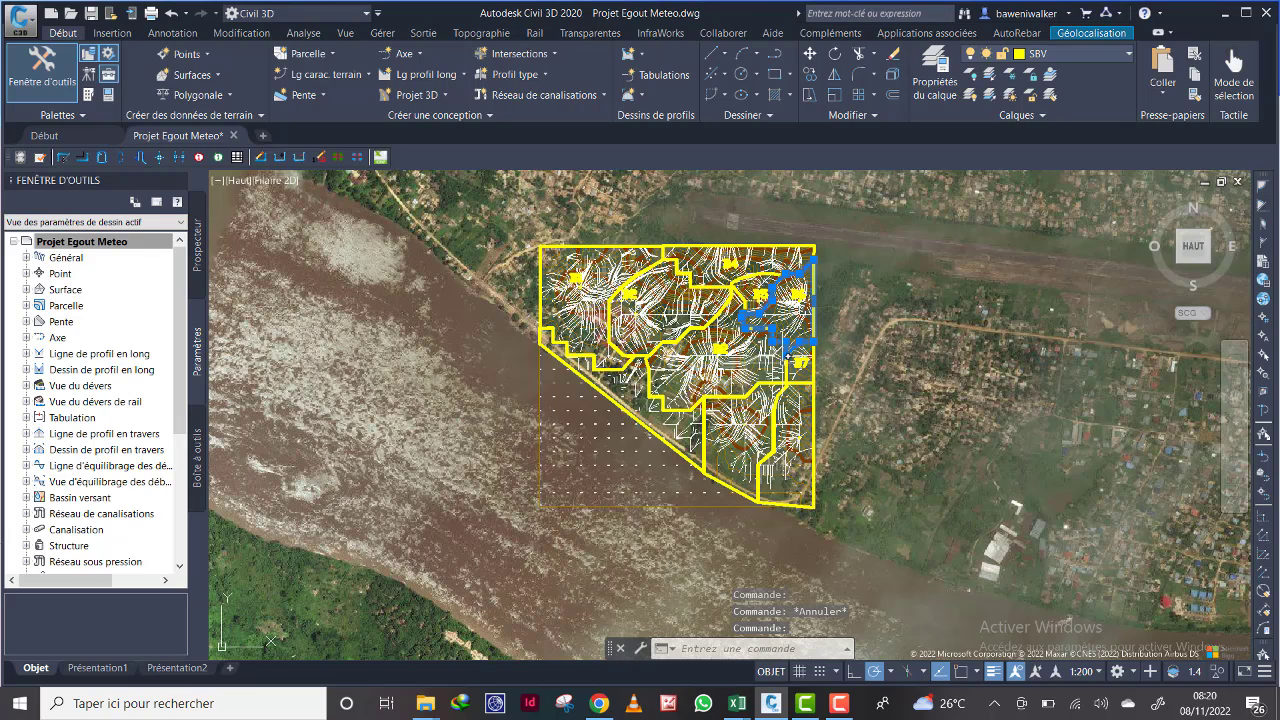
{"action": "key", "text": "Escape"}
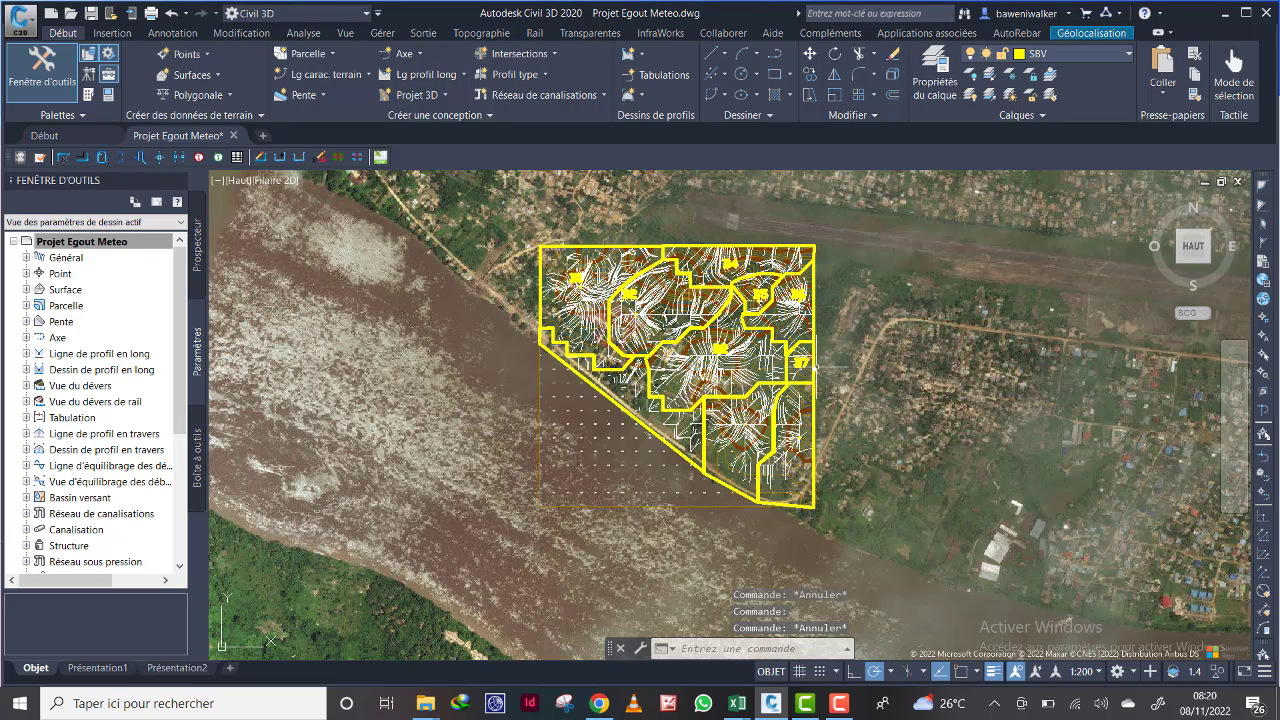
Step: Examine the junction of the southern B2, riverside and southern sub-basin outlines, selecting the adjoining outlines to compare their edges
{"action": "scroll", "coordinate": [678, 399], "scroll_direction": "up", "scroll_amount": 4}
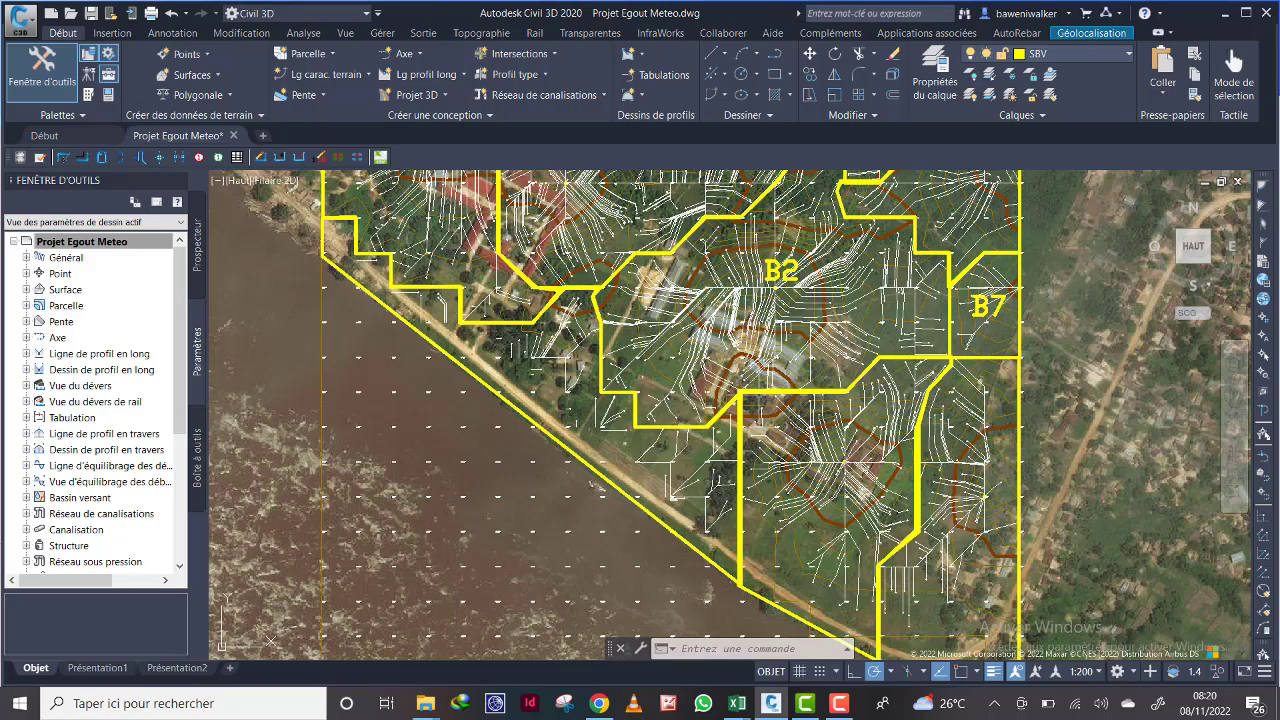
{"action": "scroll", "coordinate": [756, 396], "scroll_direction": "up", "scroll_amount": 4}
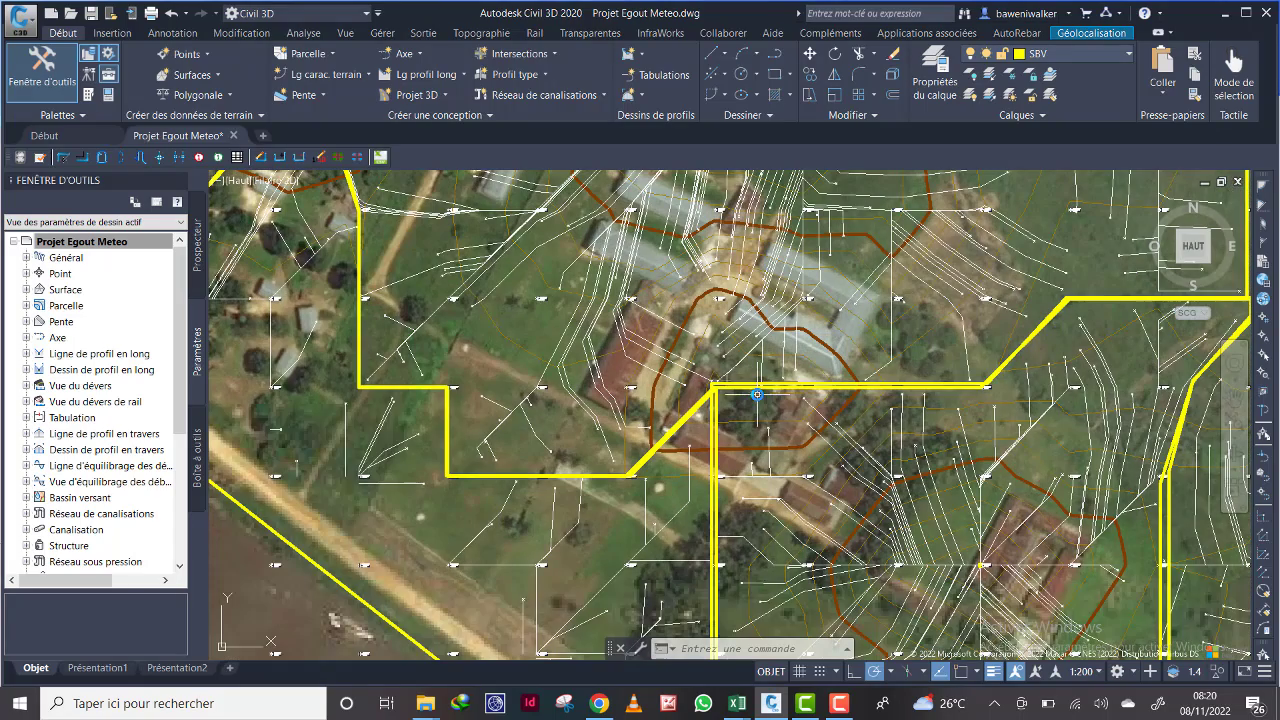
{"action": "scroll", "coordinate": [762, 418], "scroll_direction": "down", "scroll_amount": 4}
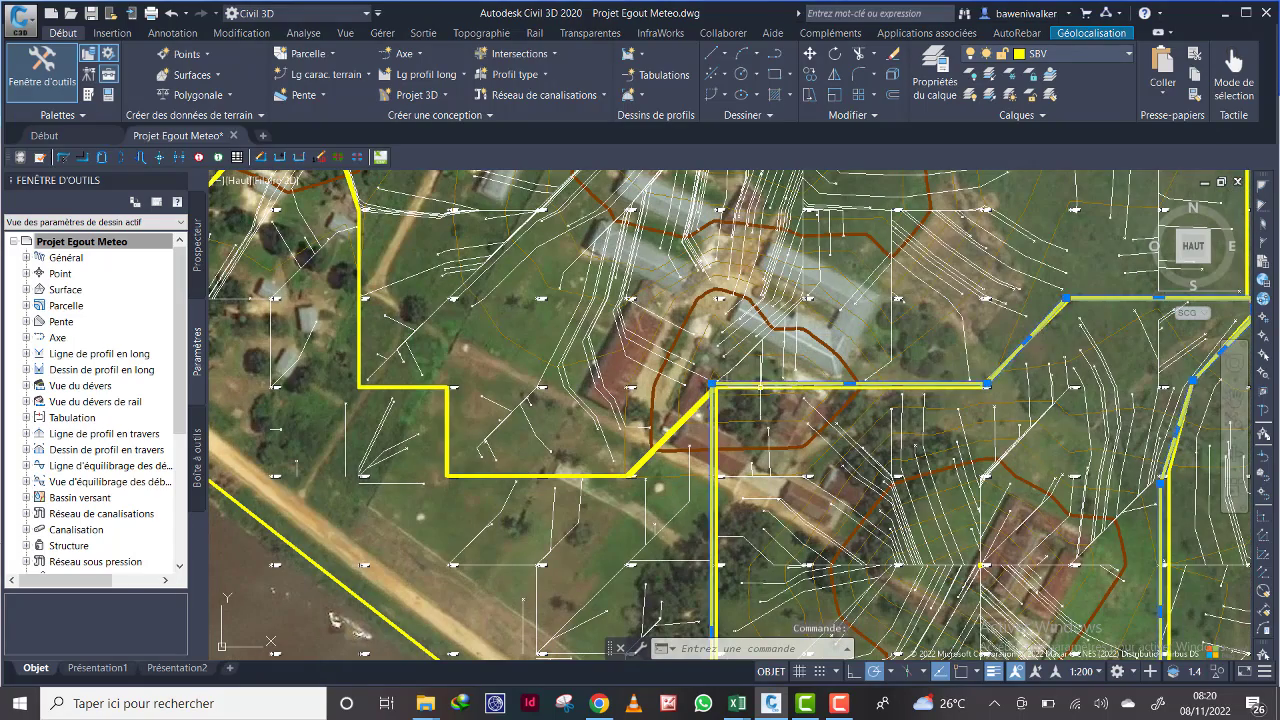
{"action": "left_click", "coordinate": [762, 418]}
{"action": "key", "text": "Escape"}
{"action": "key", "text": "Escape"}
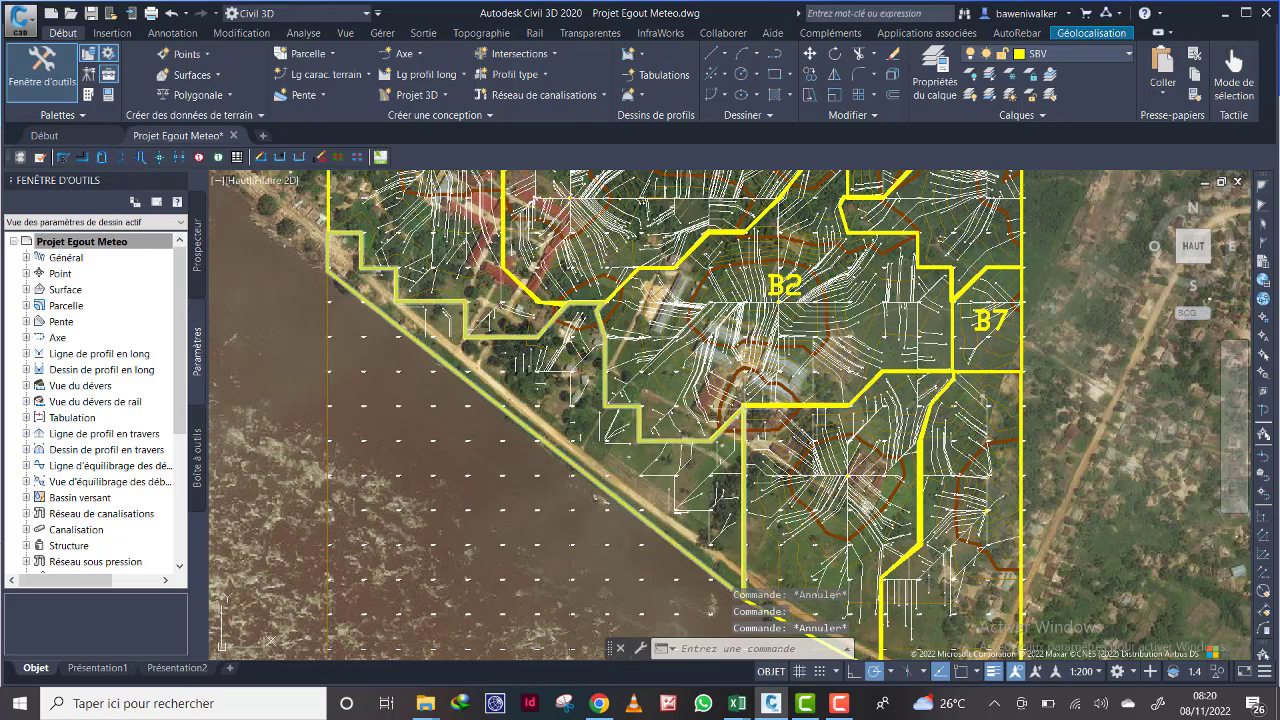
{"action": "scroll", "coordinate": [740, 414], "scroll_direction": "up", "scroll_amount": 2}
{"action": "scroll", "coordinate": [727, 421], "scroll_direction": "up", "scroll_amount": 2}
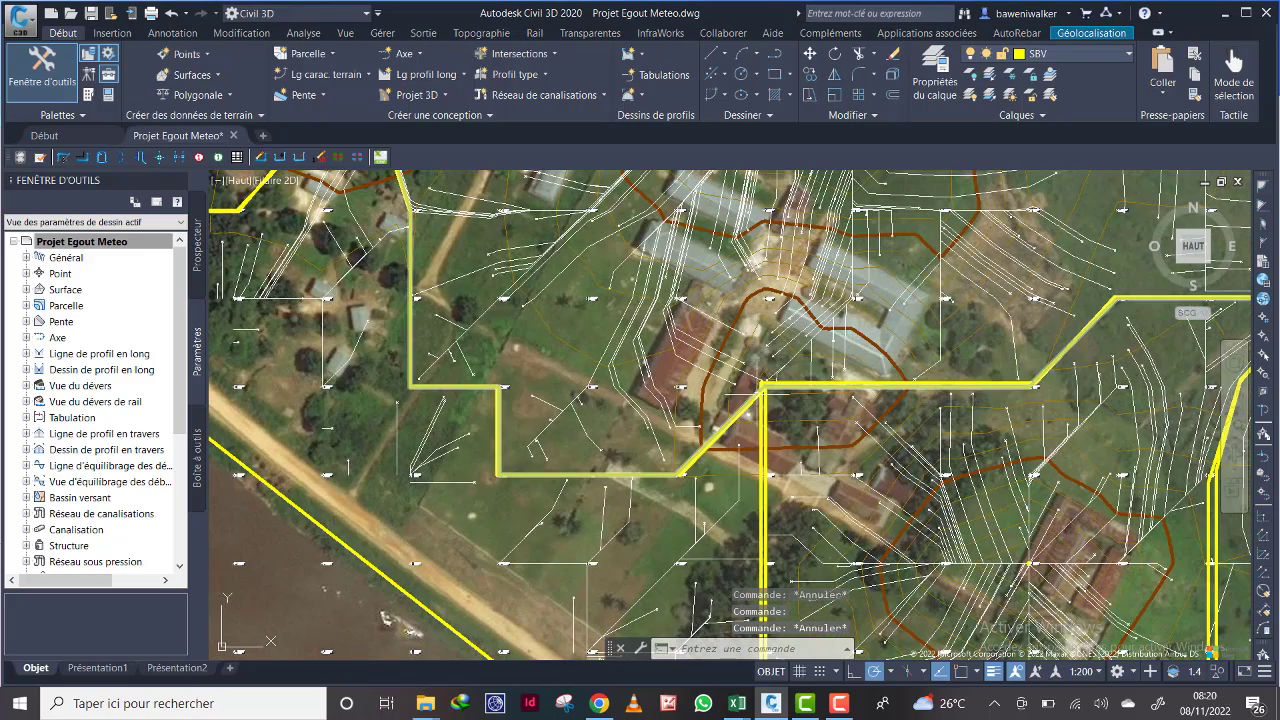
{"action": "left_click", "coordinate": [764, 392]}
{"action": "scroll", "coordinate": [677, 437], "scroll_direction": "down", "scroll_amount": 6}
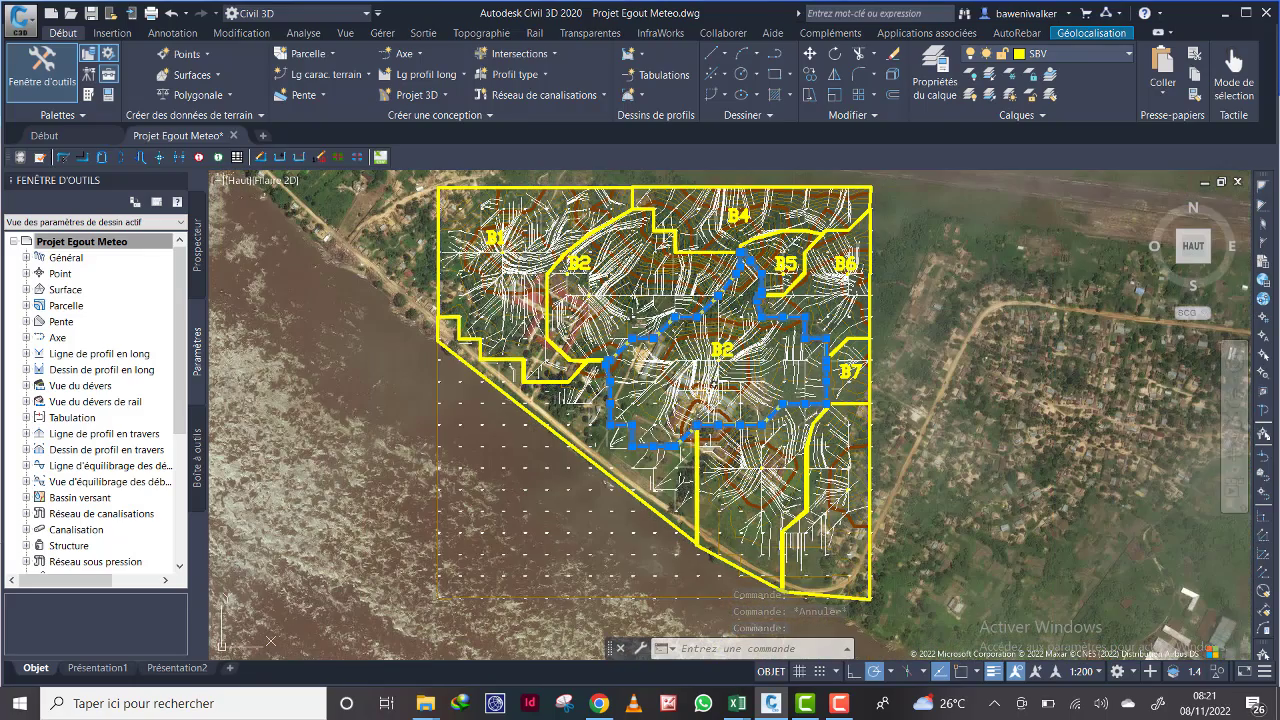
Step: Copy the B7 label into the riverside, southern and south-eastern sub-basins that have no label
{"action": "key", "text": "Escape"}
{"action": "scroll", "coordinate": [780, 606], "scroll_direction": "down", "scroll_amount": 3}
{"action": "scroll", "coordinate": [780, 606], "scroll_direction": "up", "scroll_amount": 3}
{"action": "mouse_move", "coordinate": [742, 375]}
{"action": "middle_mouse_down"}
{"action": "mouse_move", "coordinate": [728, 340]}
{"action": "mouse_move", "coordinate": [744, 322]}
{"action": "middle_mouse_up"}
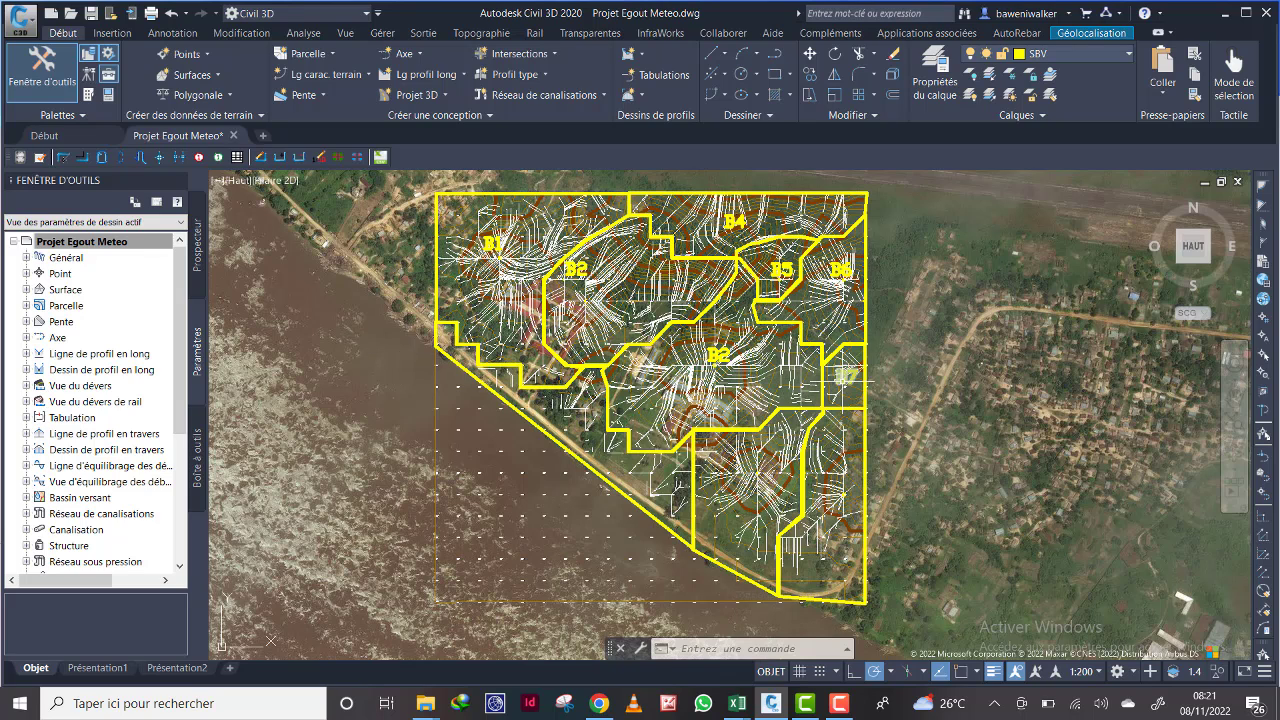
{"action": "left_click", "coordinate": [846, 376]}
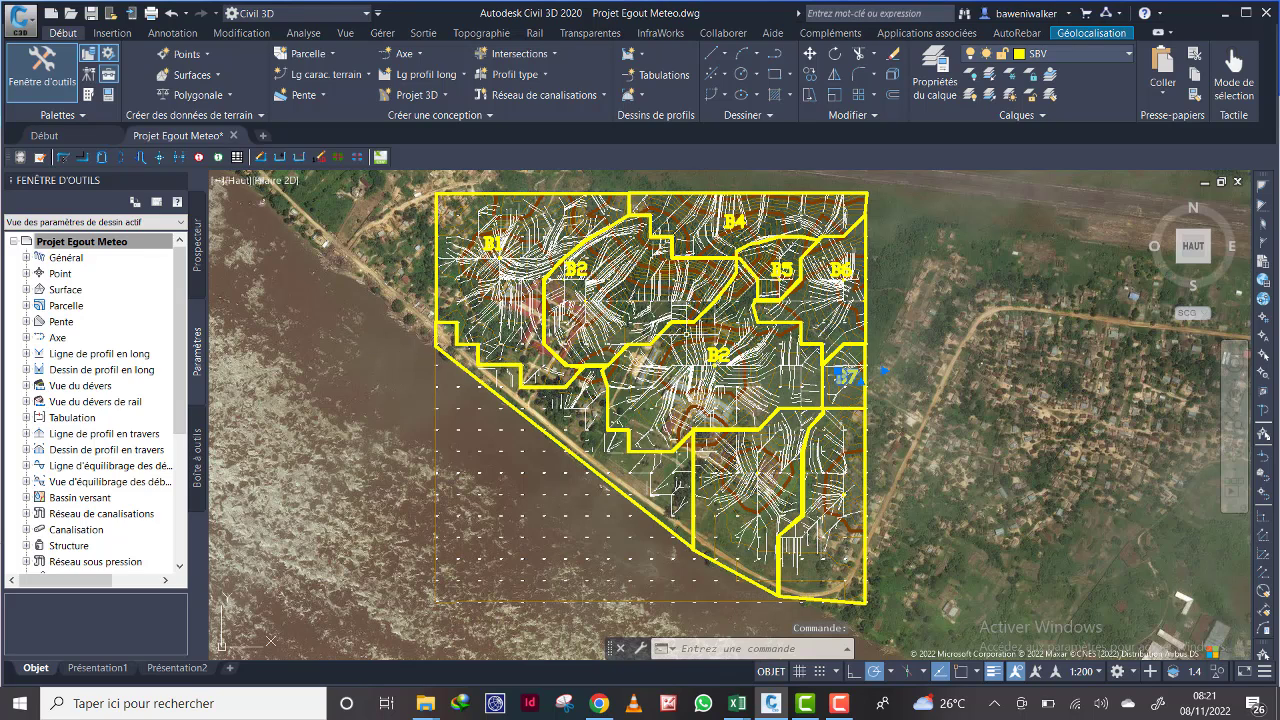
{"action": "left_click", "coordinate": [810, 54]}
{"action": "left_click", "coordinate": [810, 74]}
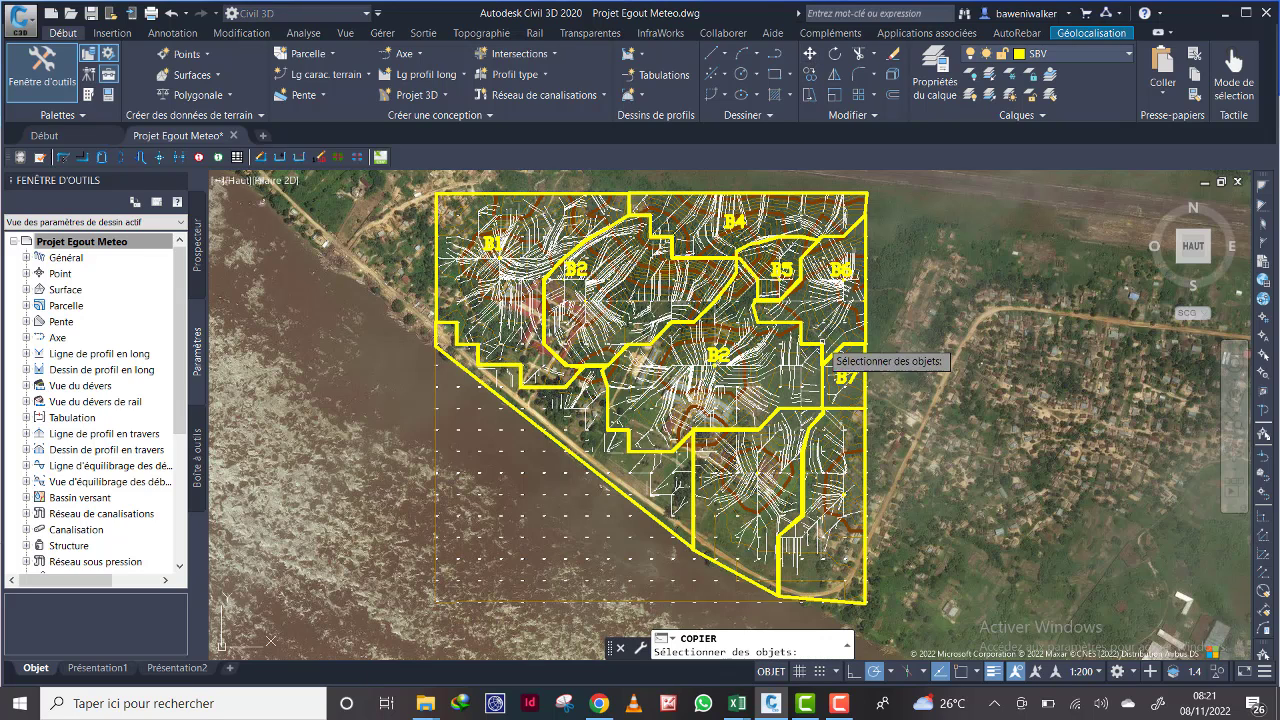
{"action": "left_click", "coordinate": [845, 374]}
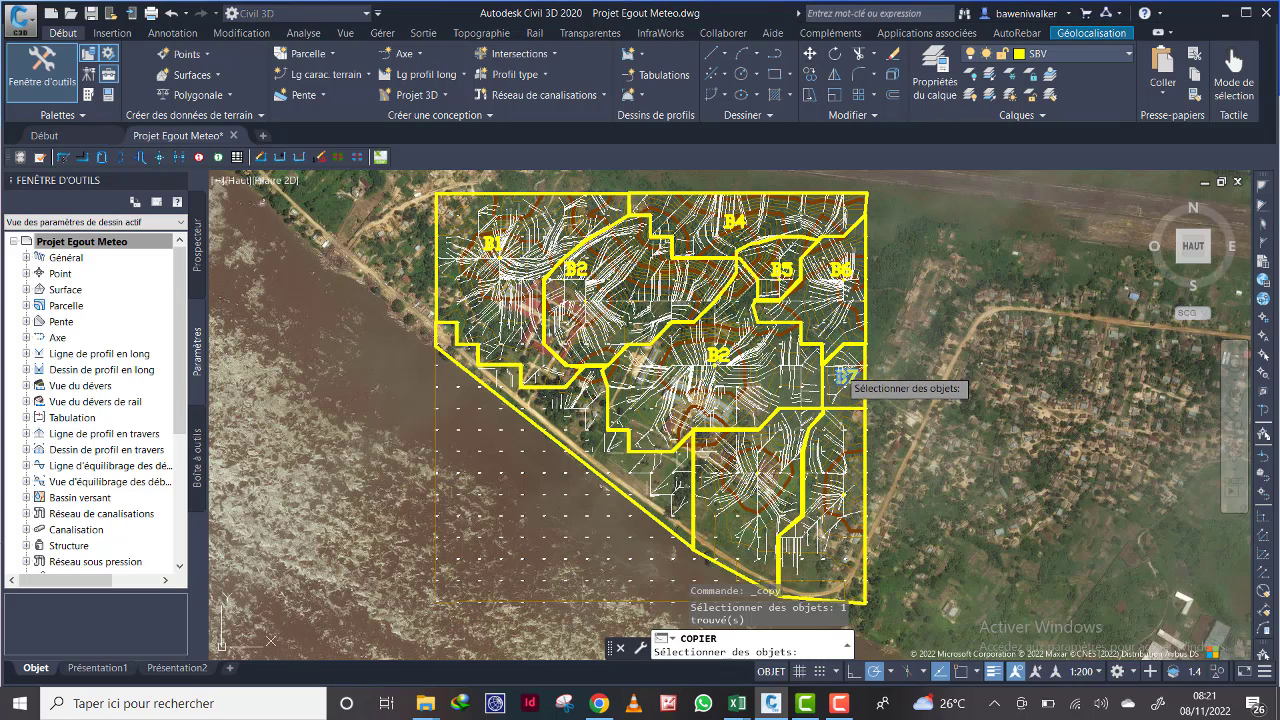
{"action": "key", "text": "Return"}
{"action": "left_click", "coordinate": [845, 376]}
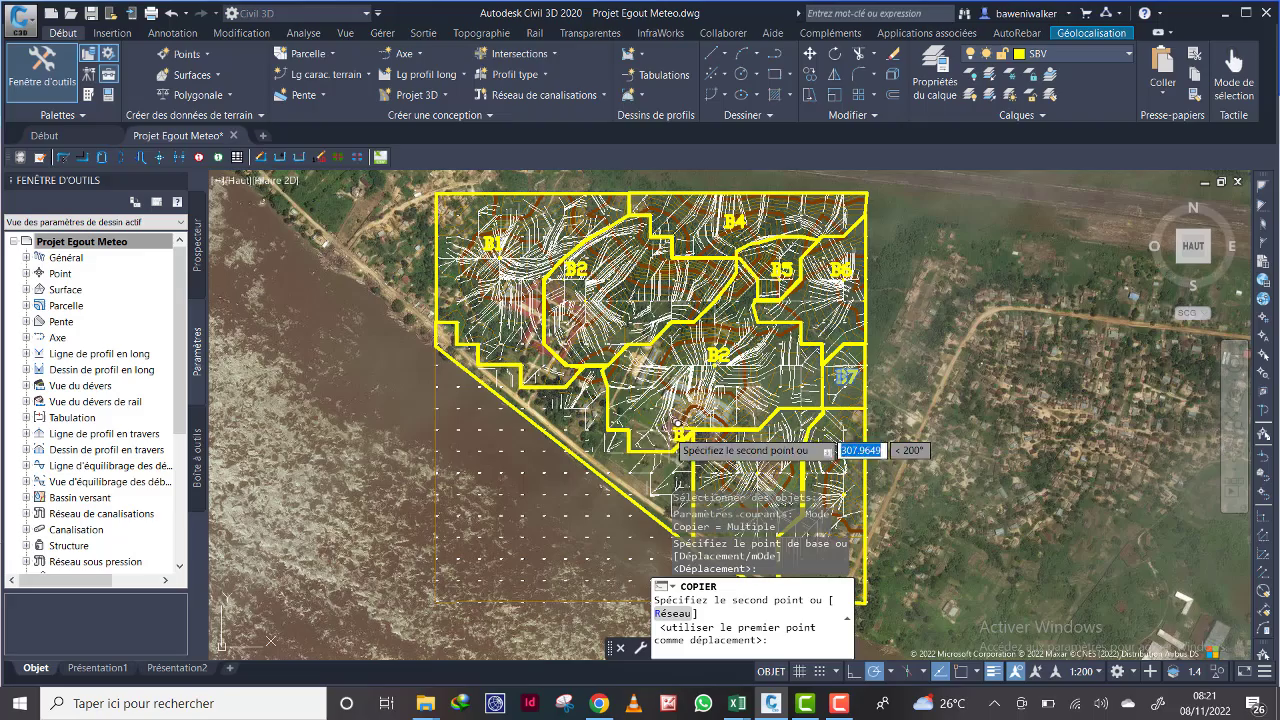
{"action": "left_click", "coordinate": [576, 415]}
{"action": "middle_click_drag", "start_coordinate": [656, 464], "coordinate": [594, 336]}
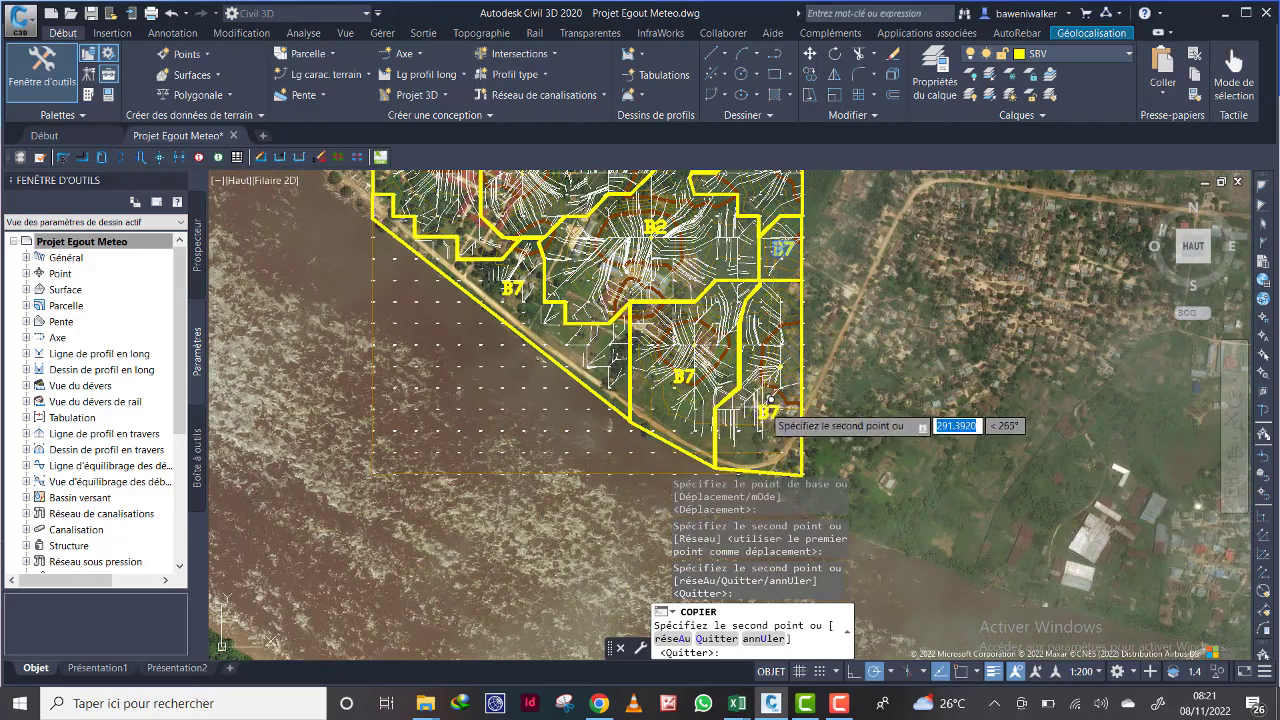
{"action": "key", "text": "Escape"}
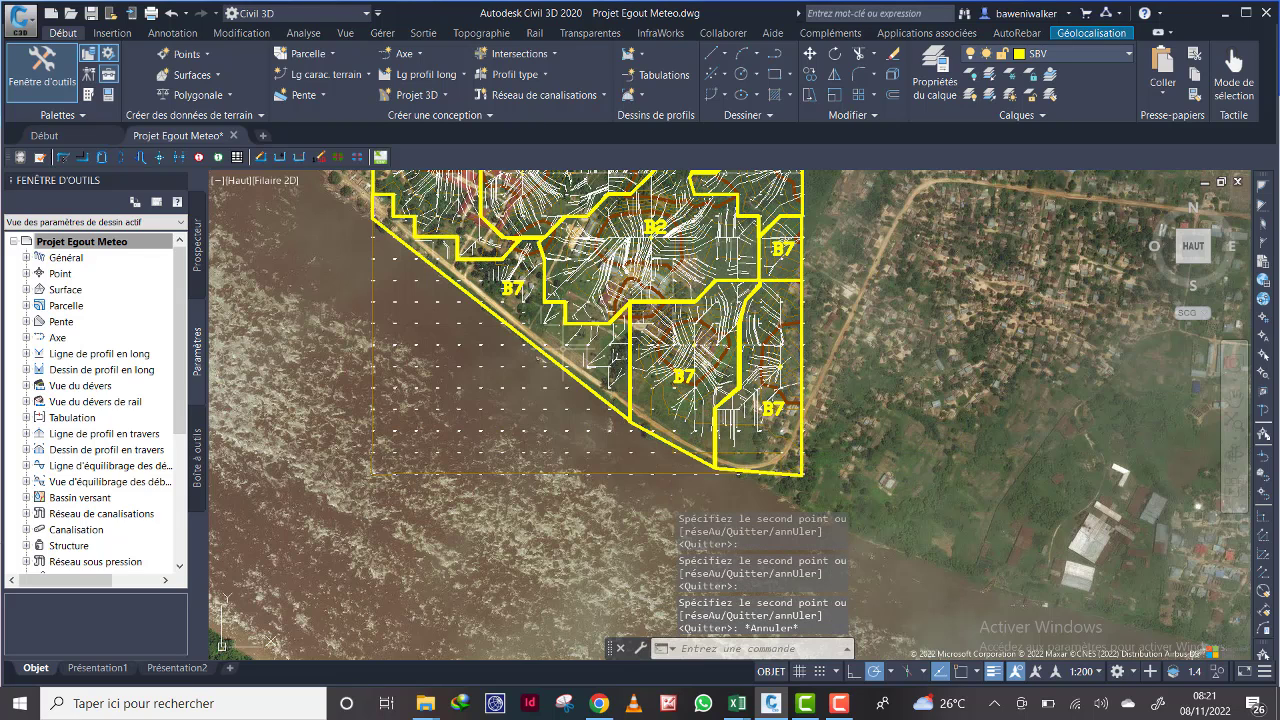
Step: Change the copied label in the riverside sub-basin to B8
{"action": "left_click", "coordinate": [519, 284]}
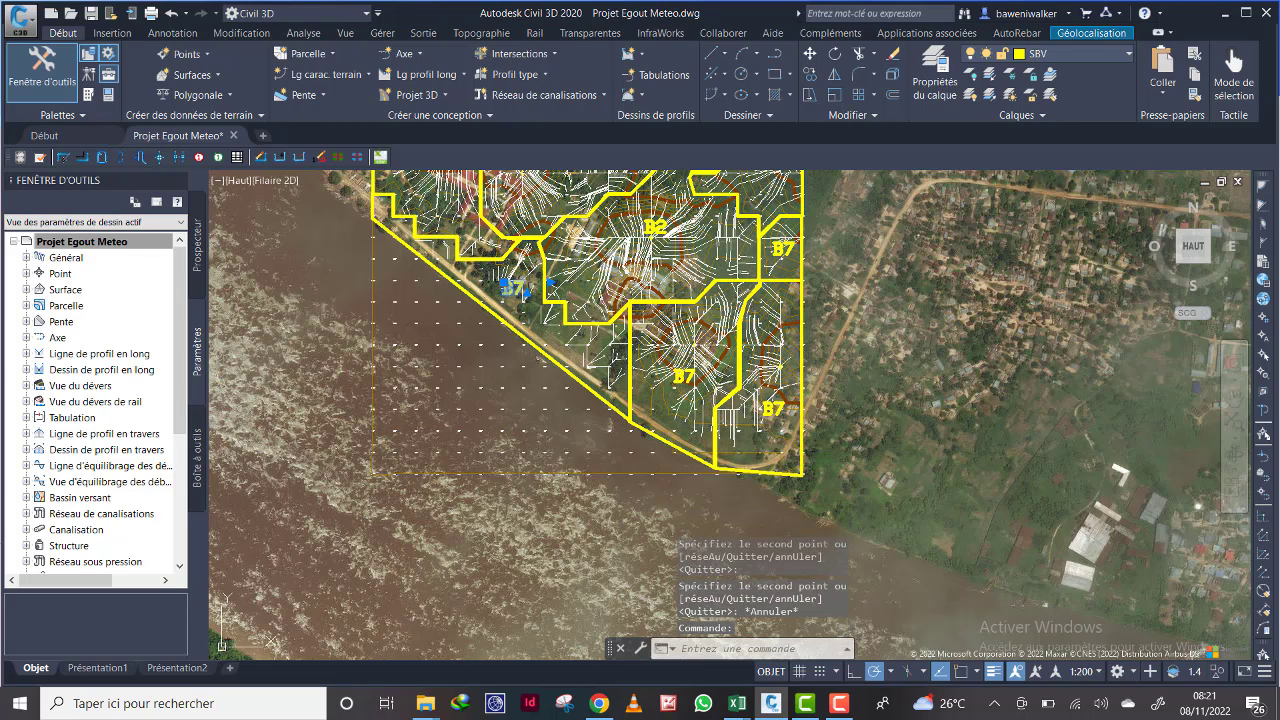
{"action": "double_click", "coordinate": [519, 288]}
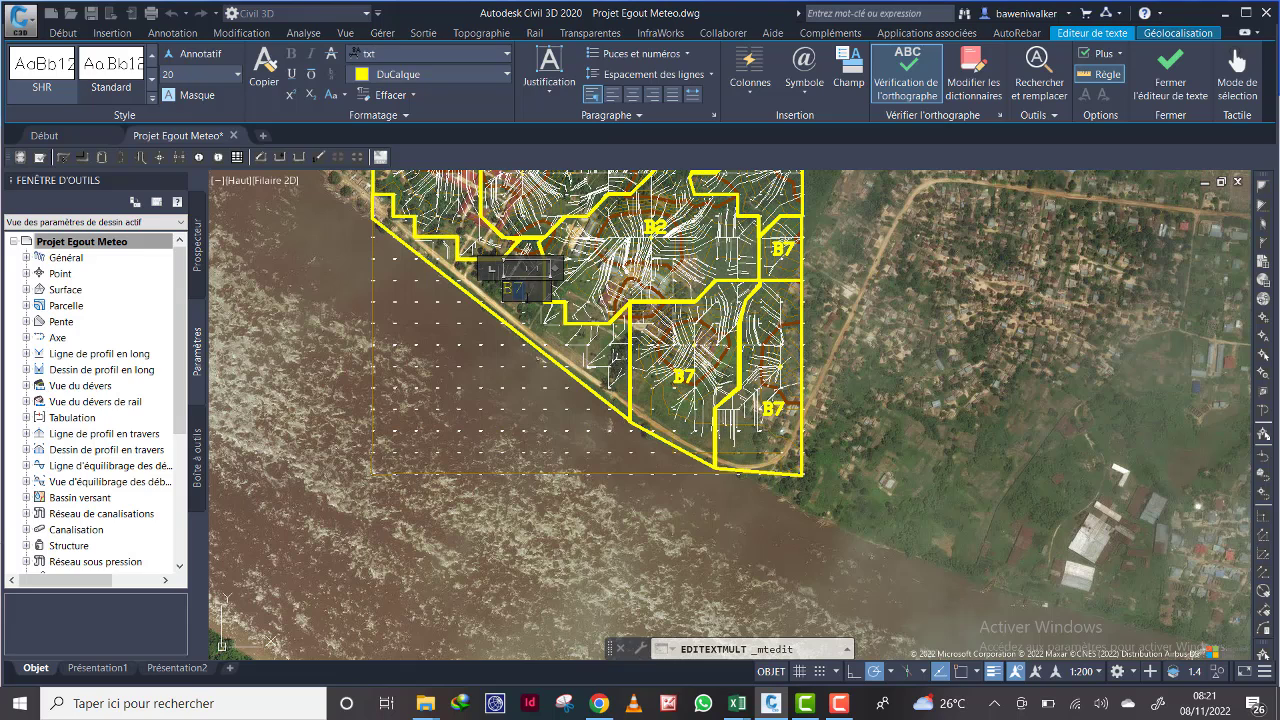
{"action": "type", "text": "B8"}
{"action": "left_click", "coordinate": [590, 355]}
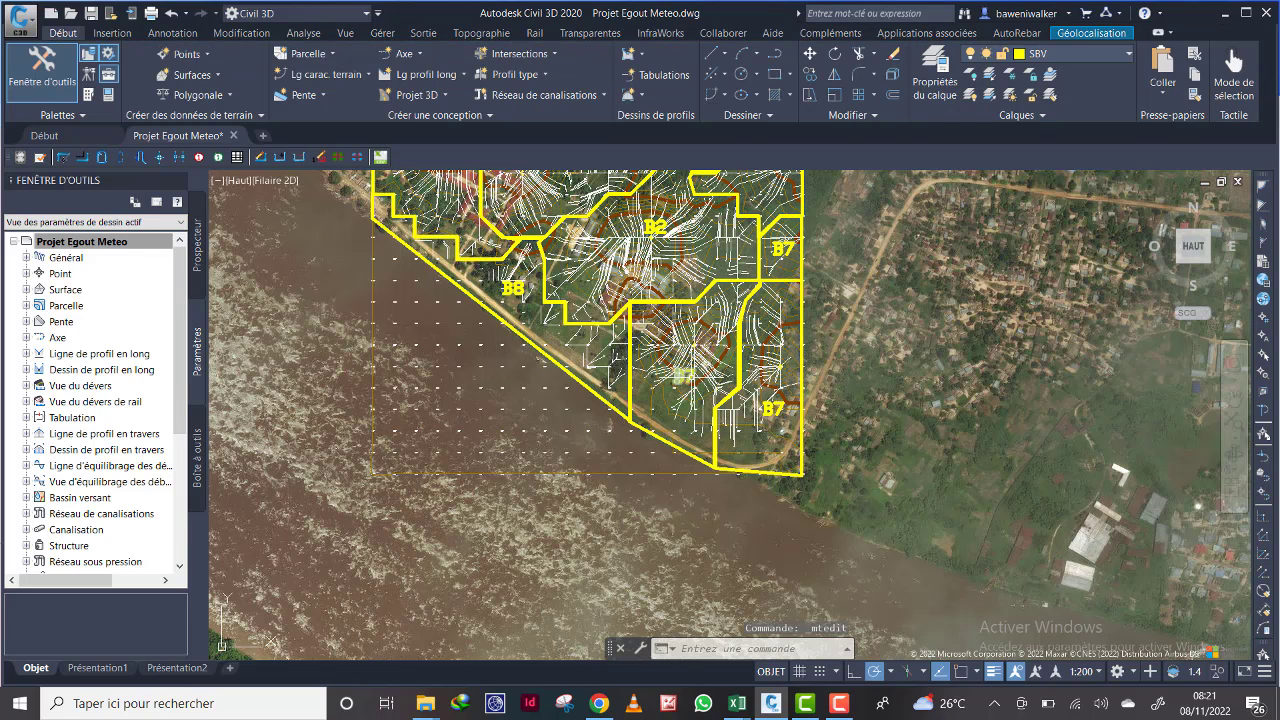
Step: Change the copied label in the southern sub-basin to B9 and the one in the south-eastern sub-basin to B10
{"action": "double_click", "coordinate": [684, 378]}
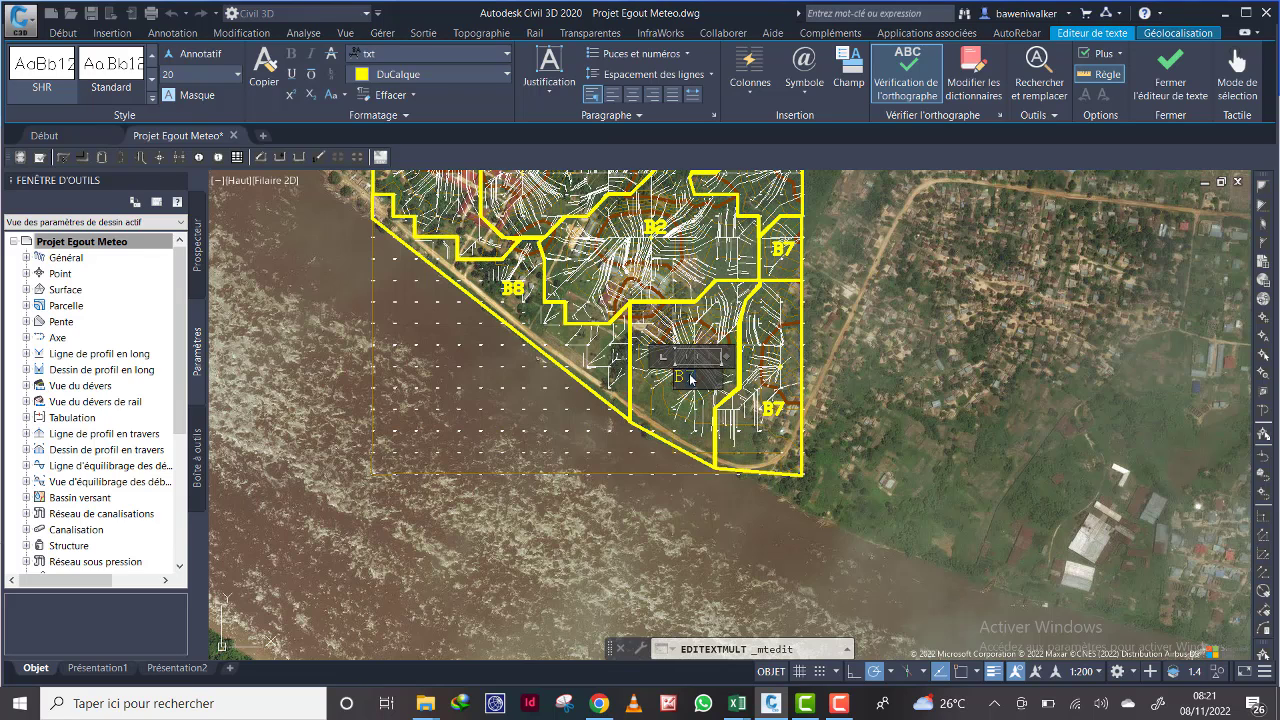
{"action": "left_click", "coordinate": [758, 368]}
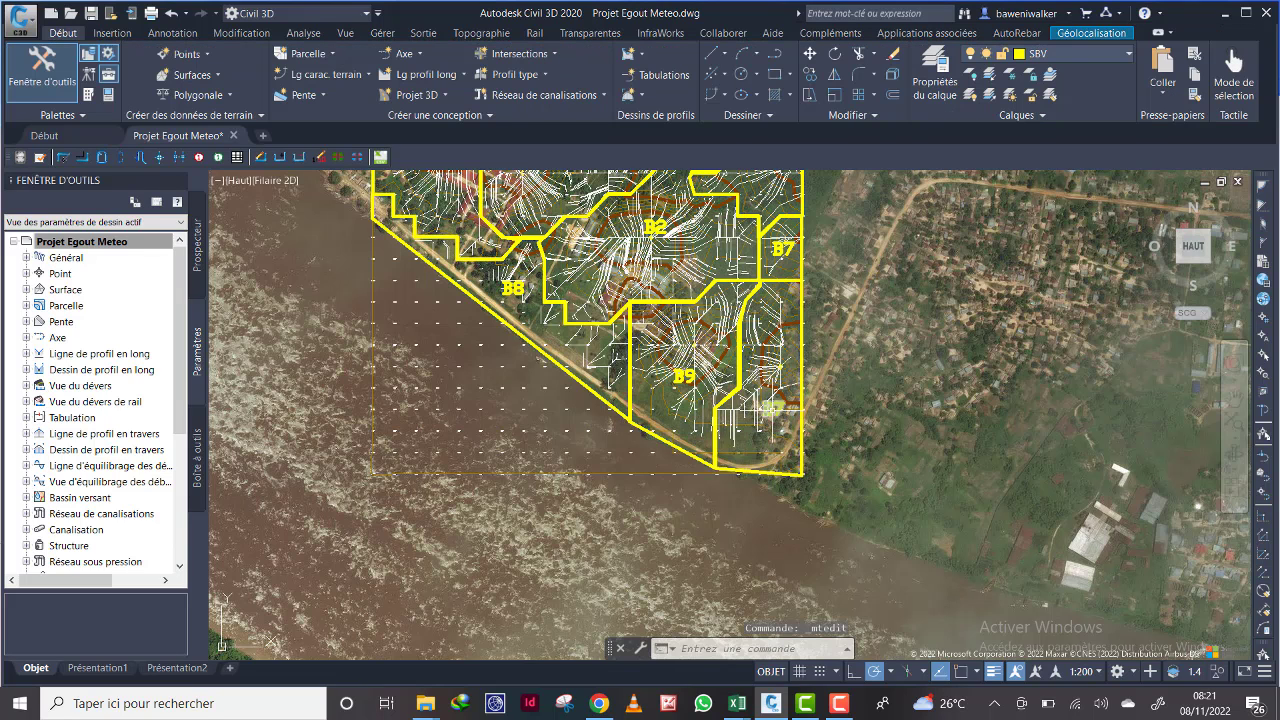
{"action": "double_click", "coordinate": [773, 409]}
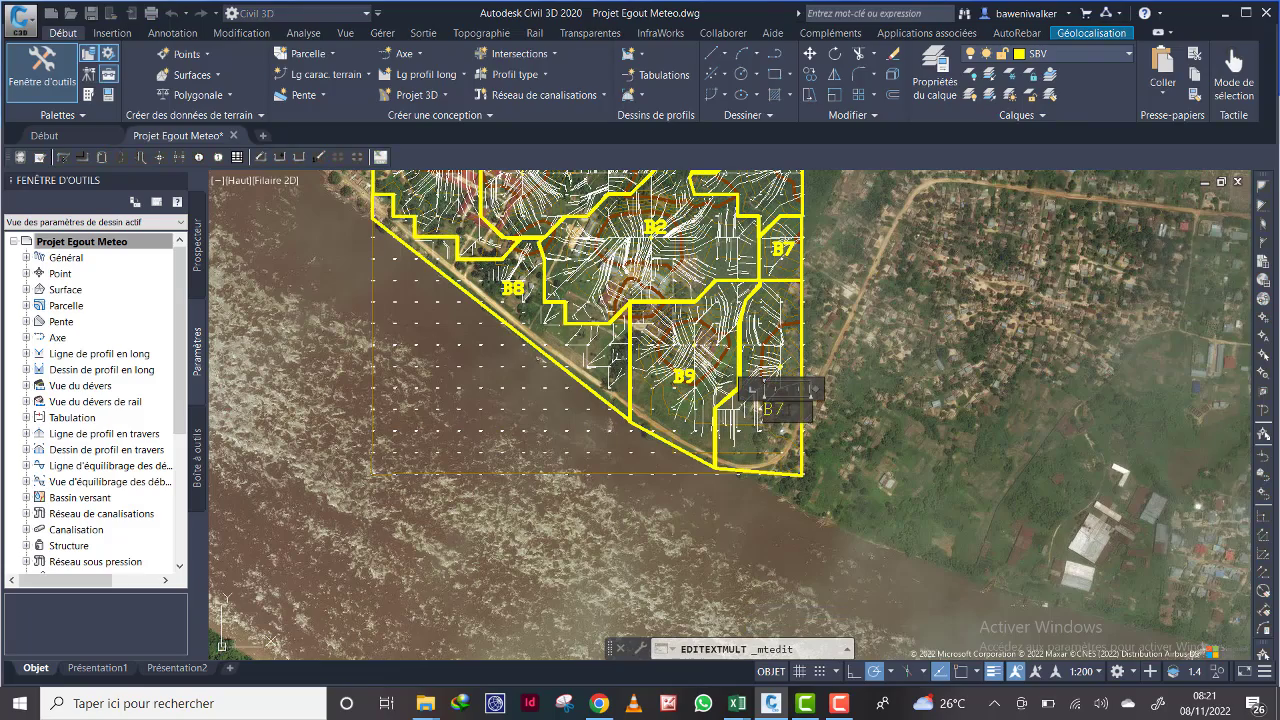
{"action": "type", "text": "B10"}
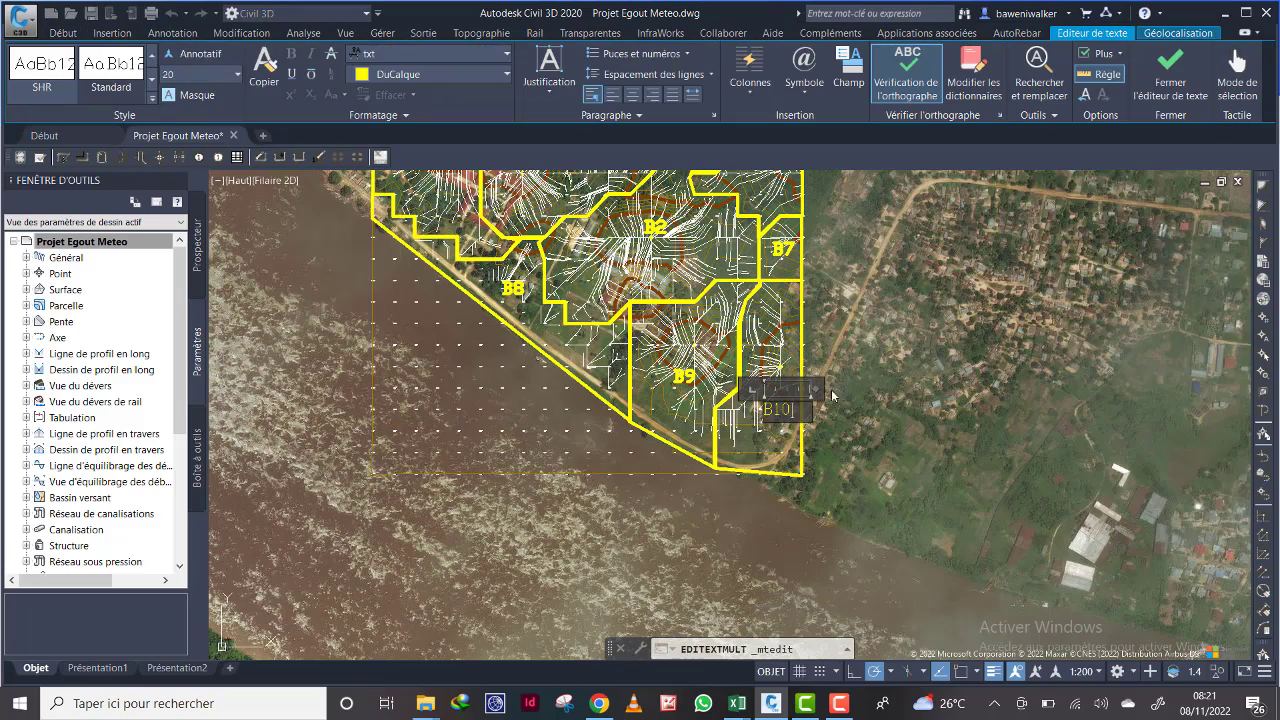
{"action": "left_click", "coordinate": [850, 400]}
Step: Save the drawing with the new sub-basin labels
{"action": "scroll", "coordinate": [779, 384], "scroll_direction": "down", "scroll_amount": 2}
{"action": "middle_click_drag", "start_coordinate": [784, 284], "coordinate": [742, 401]}
{"action": "scroll", "coordinate": [692, 450], "scroll_direction": "up", "scroll_amount": 3}
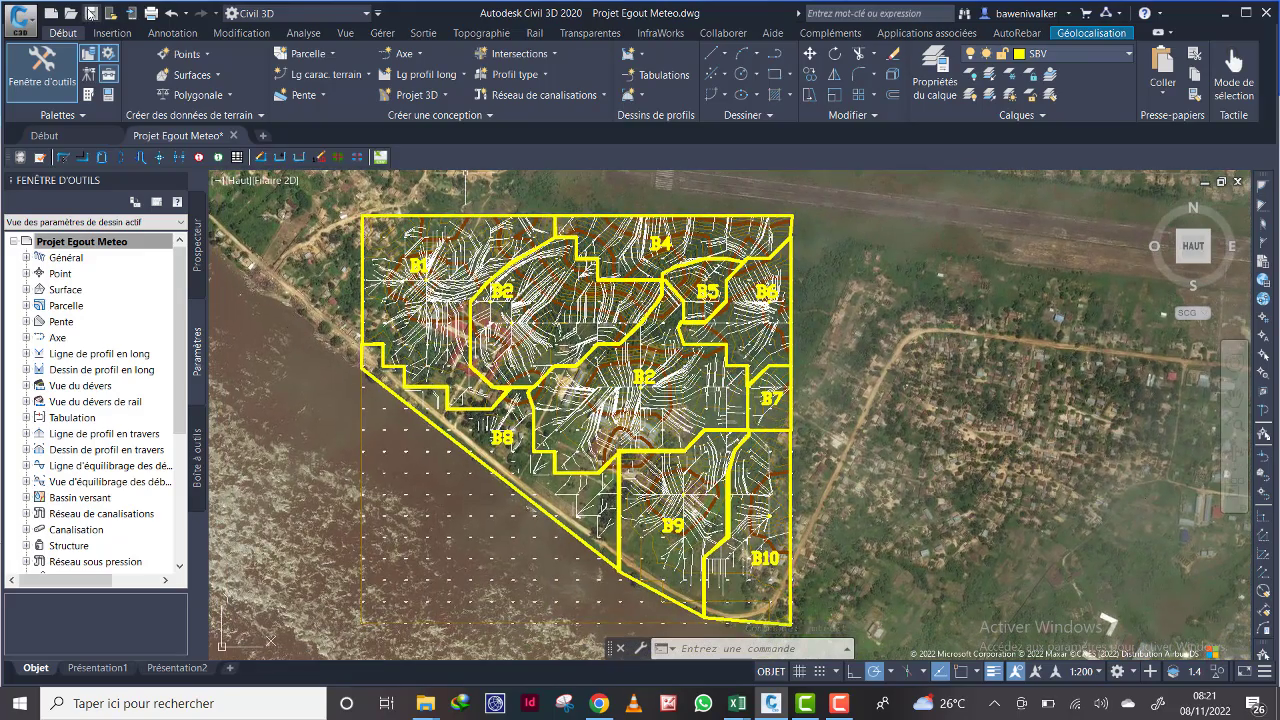
{"action": "left_click", "coordinate": [91, 13]}
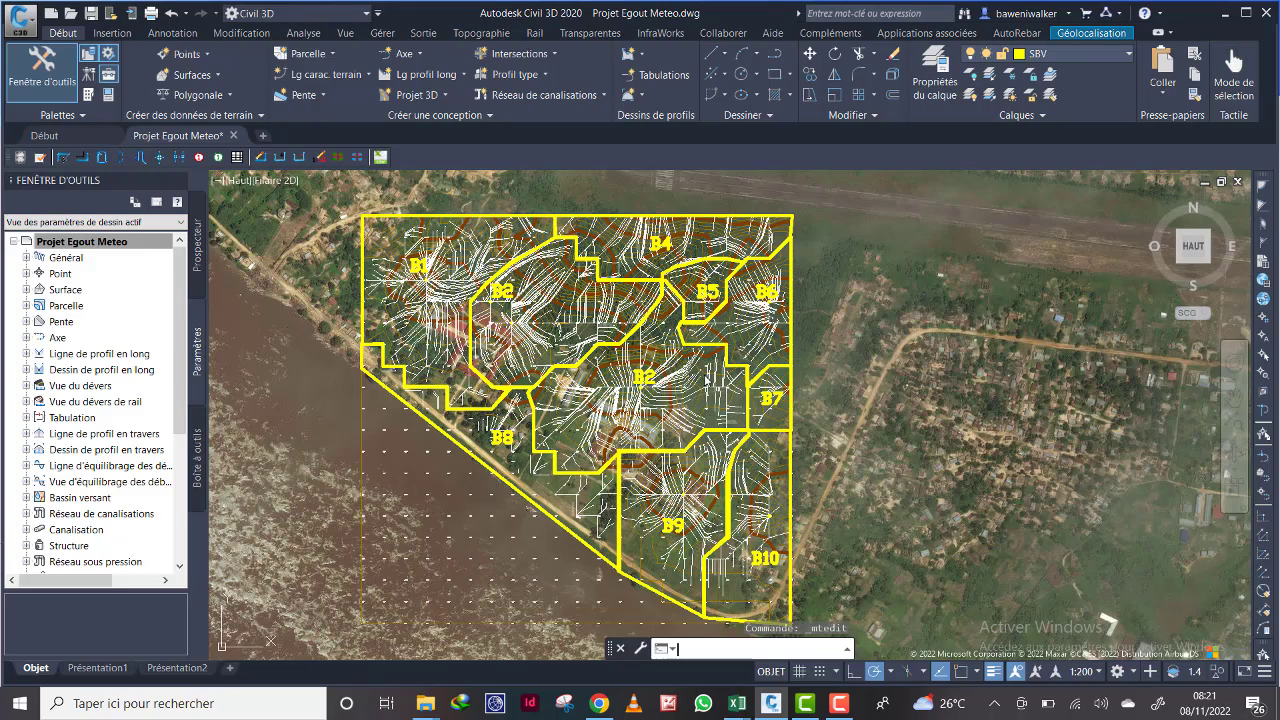
{"action": "key", "text": "ctrl+s"}
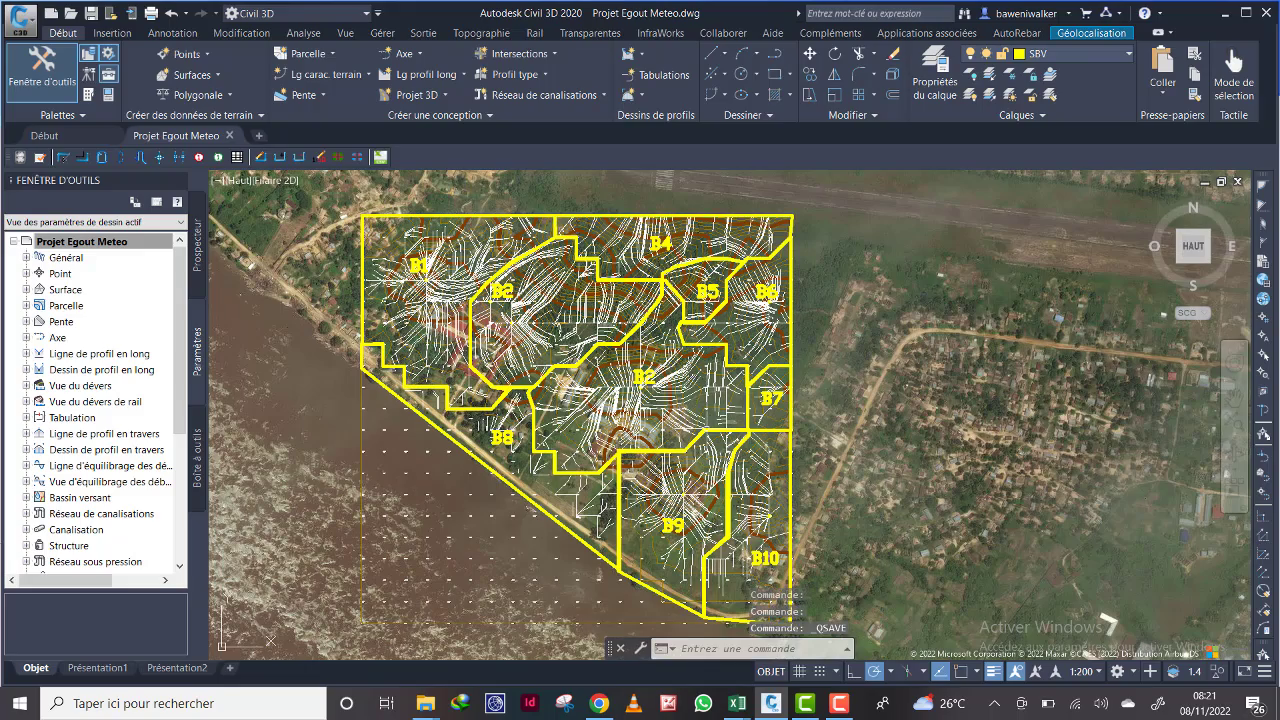
Step: Look over the labelled sub-basins around the two B2 areas and save the drawing again
{"action": "mouse_move", "coordinate": [700, 402]}
{"action": "middle_mouse_down"}
{"action": "mouse_move", "coordinate": [714, 379]}
{"action": "mouse_move", "coordinate": [770, 367]}
{"action": "middle_mouse_up"}
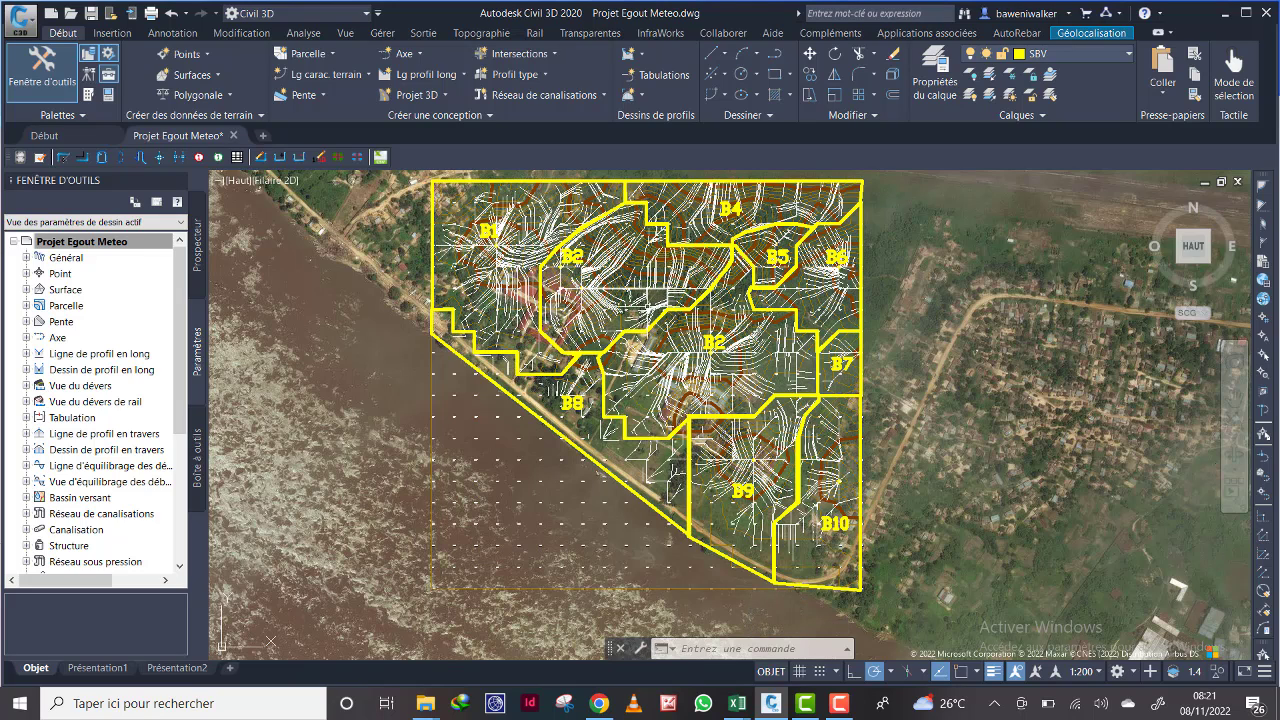
{"action": "scroll", "coordinate": [713, 245], "scroll_direction": "up", "scroll_amount": 2}
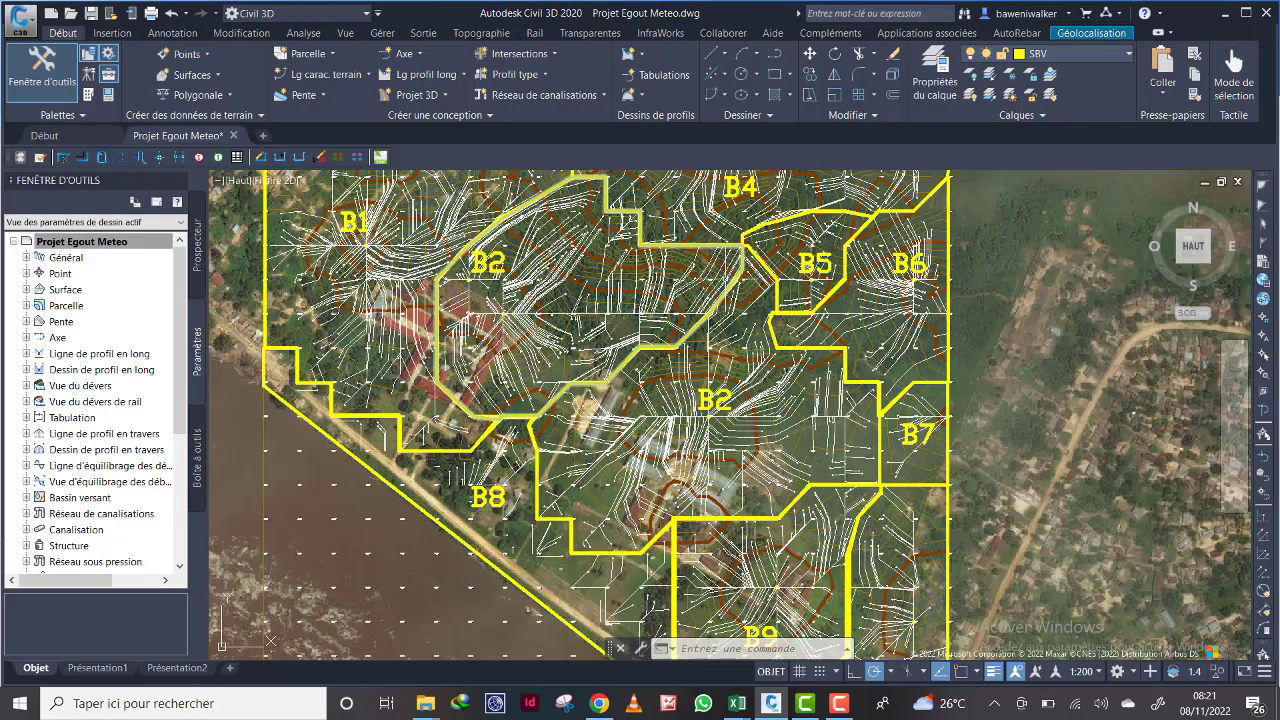
{"action": "scroll", "coordinate": [758, 312], "scroll_direction": "down", "scroll_amount": 2}
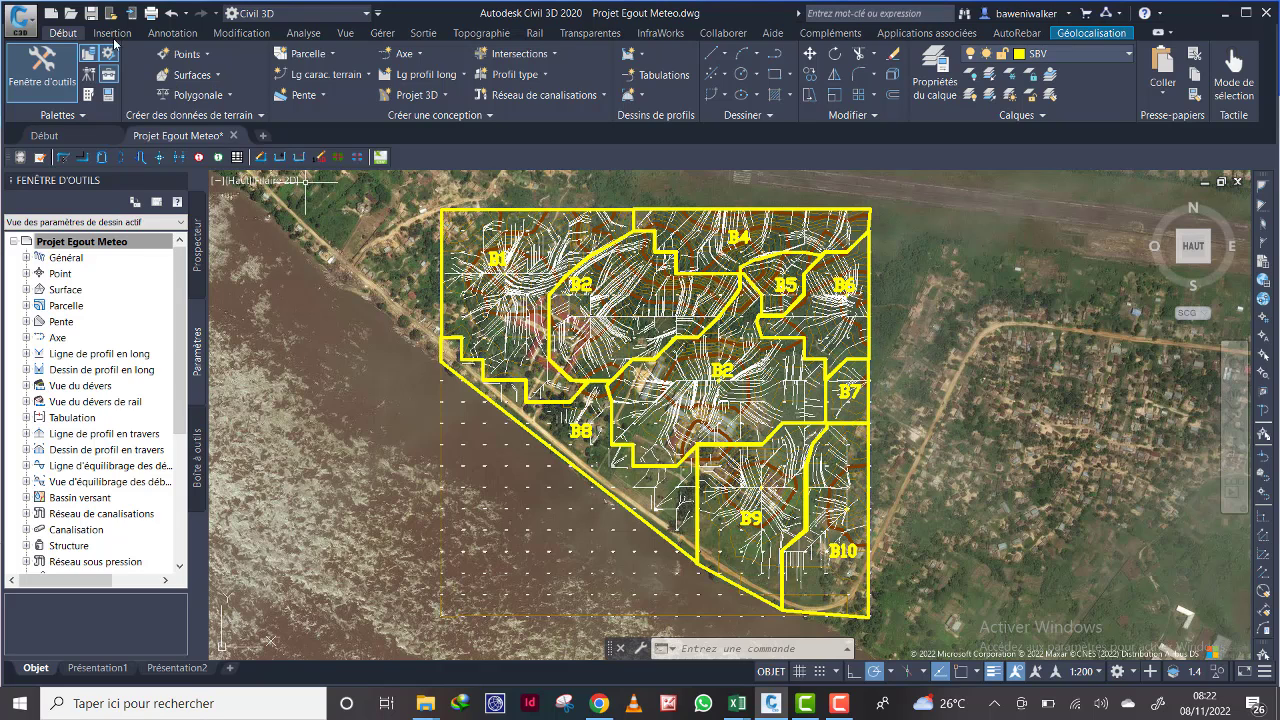
{"action": "left_click", "coordinate": [90, 13]}
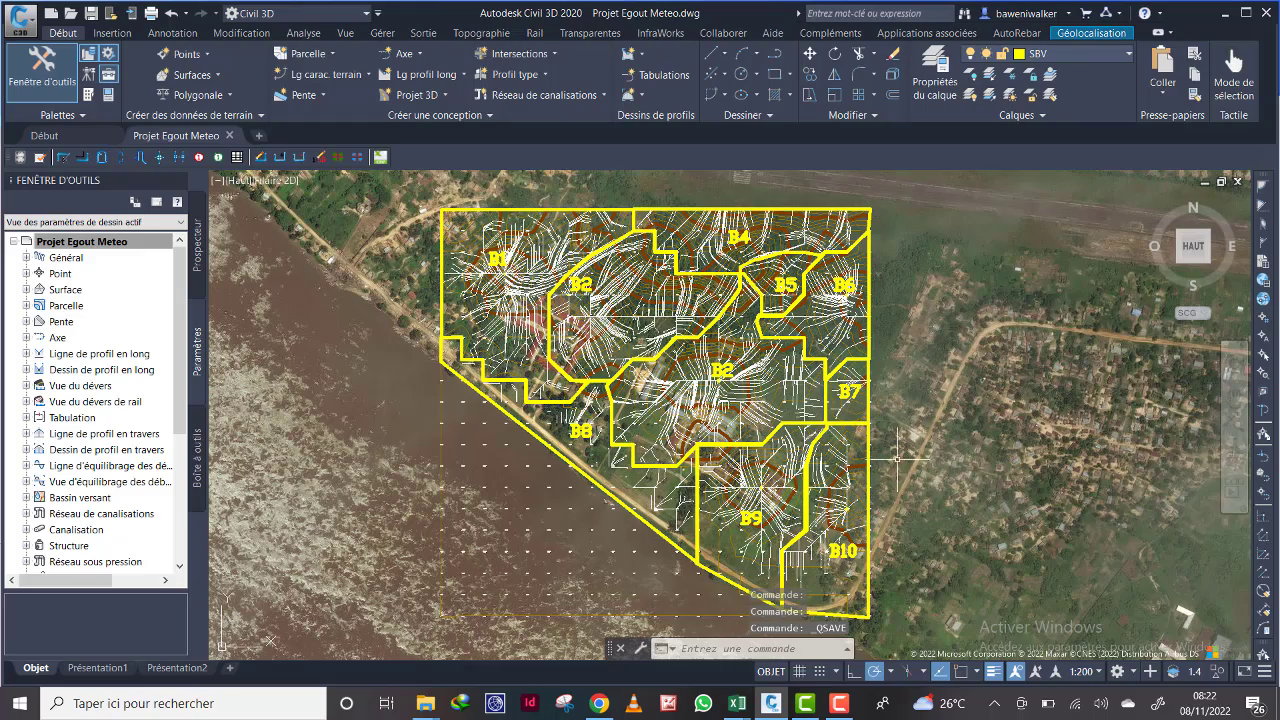
{"action": "middle_click_drag", "start_coordinate": [897, 457], "coordinate": [869, 441]}
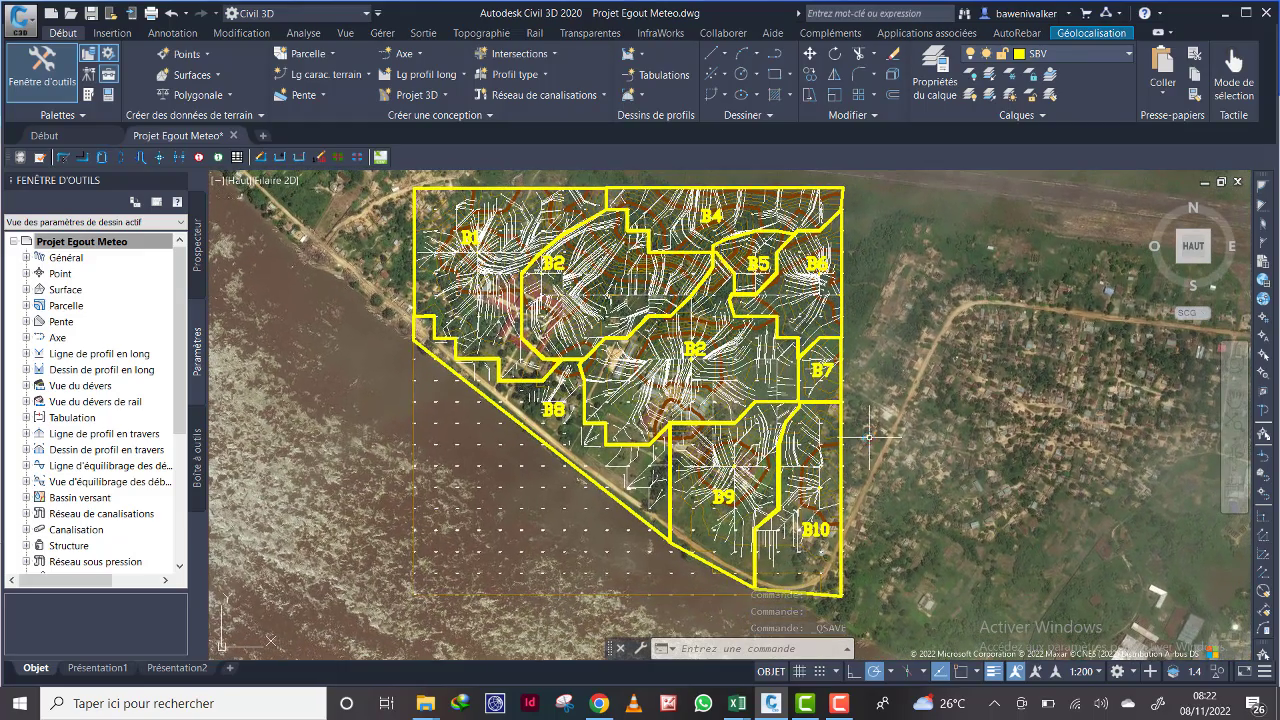